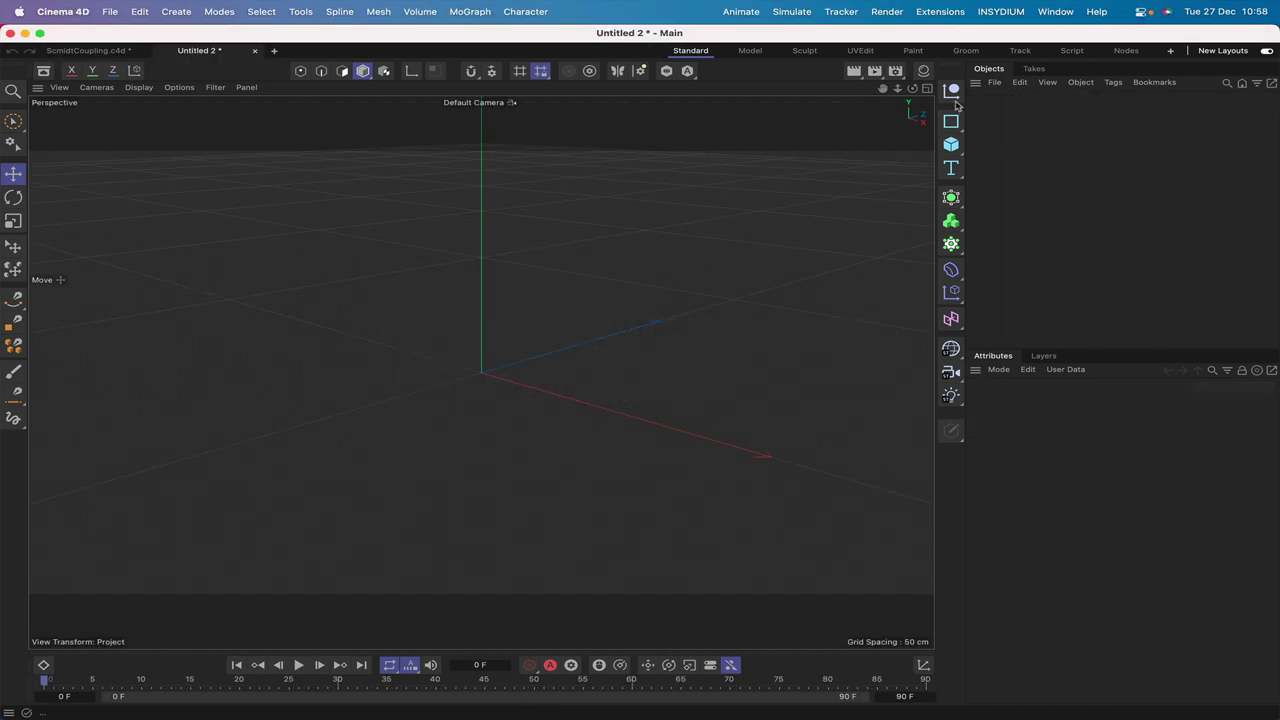
- Add three null objects to the scene and rename the topmost one Root
left_click(950, 92)
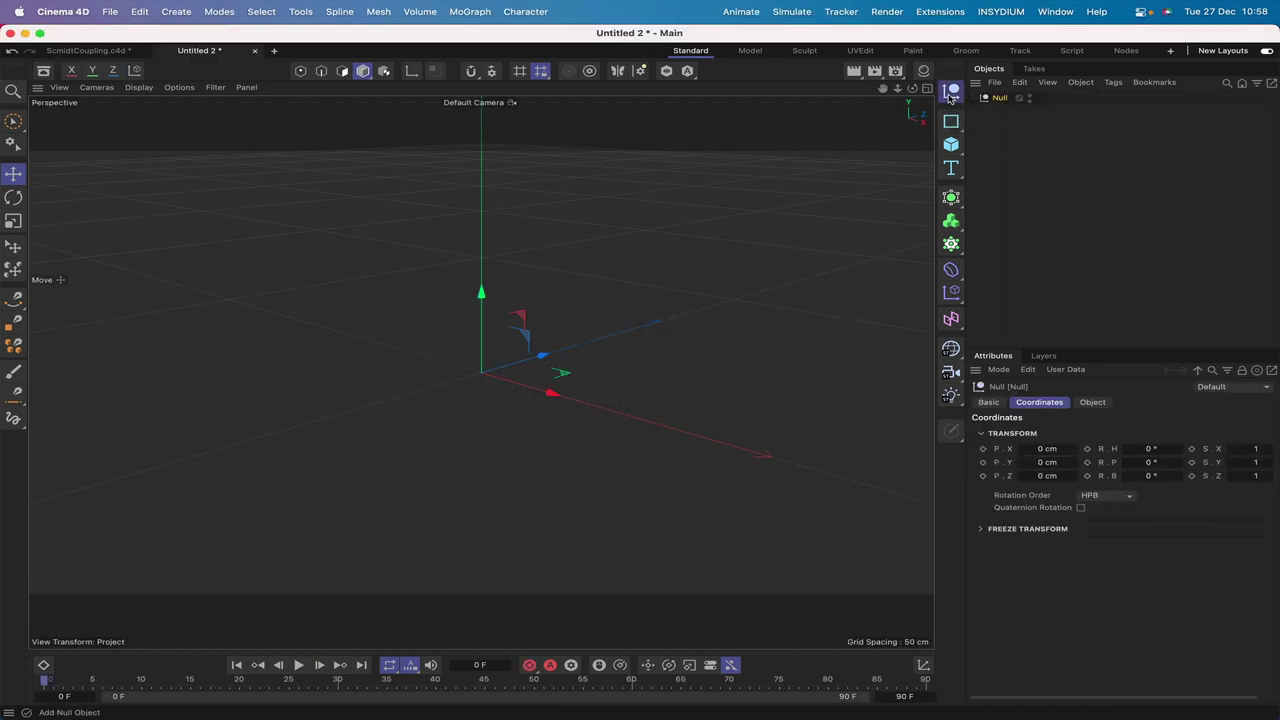
left_click(950, 92)
left_click(950, 92)
double_click(1003, 98)
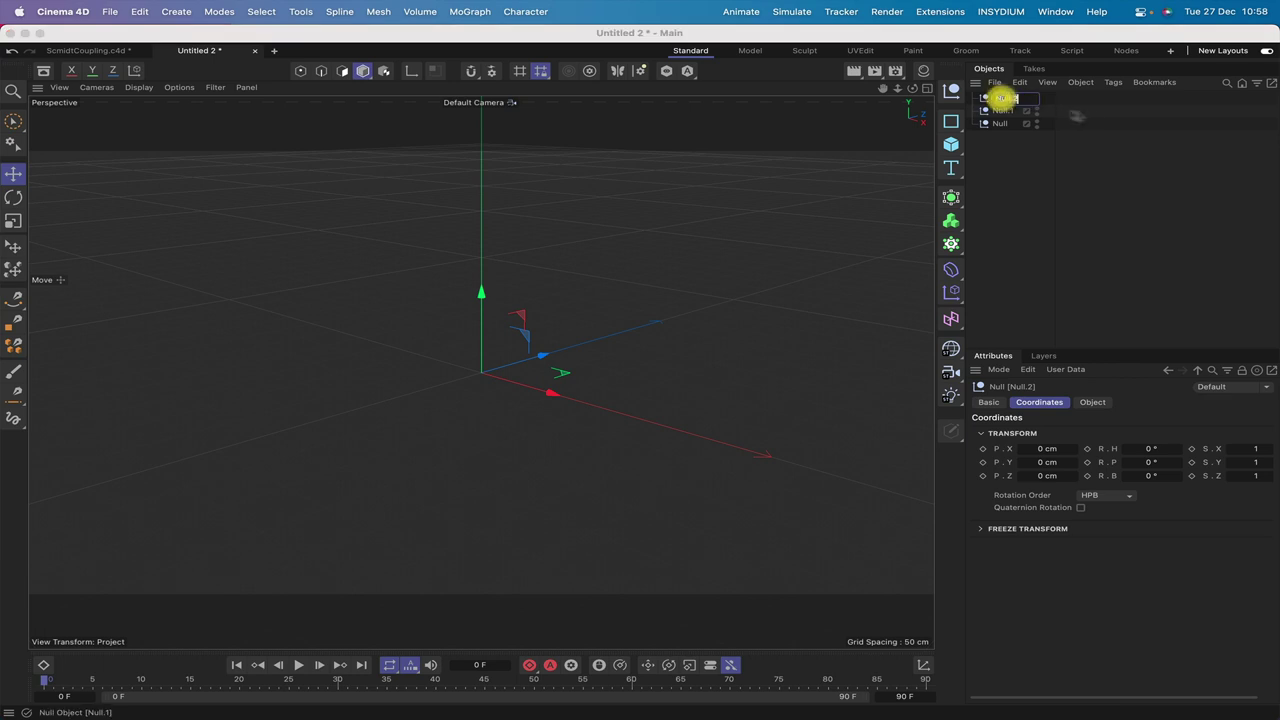
type("Root")
key("Return")
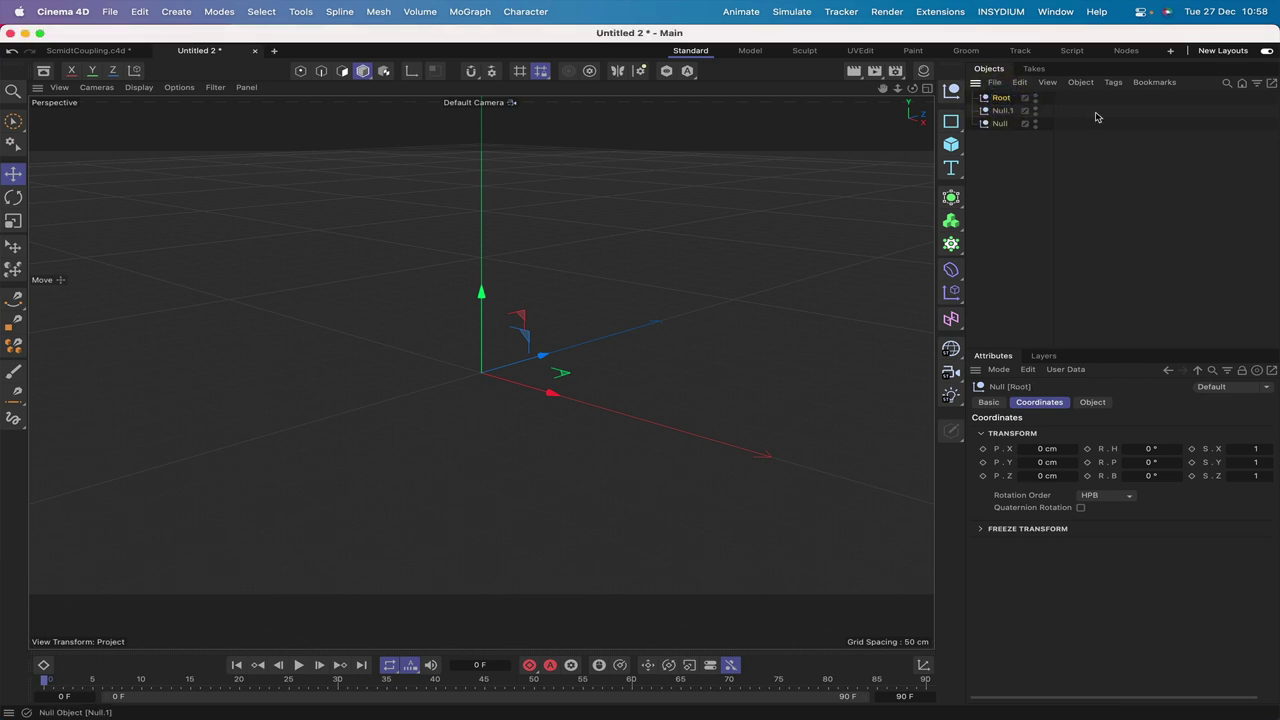
- Rename the second null as Link and the third null as Tip
double_click(1005, 111)
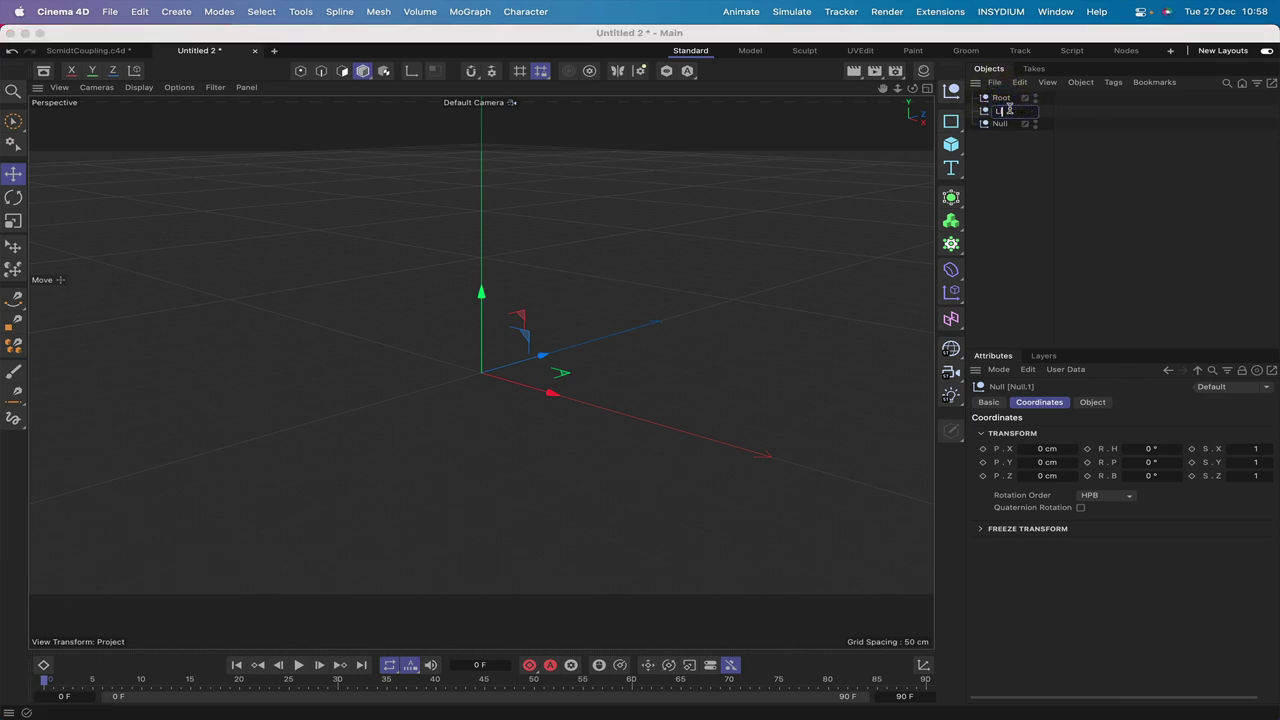
type("Link")
key("Return")
left_click(1001, 124)
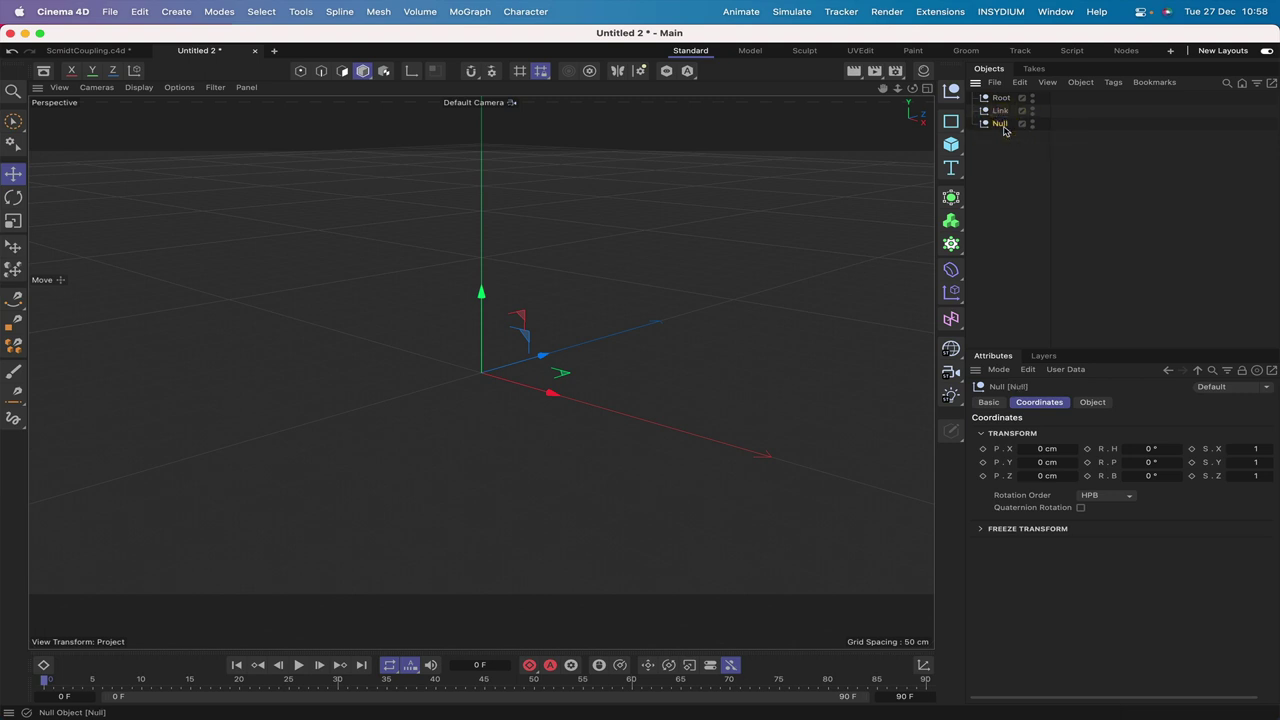
double_click(1003, 125)
type("Tip")
key("Return")
- Set the Y position of the Root null to 50 cm and of the Link null to 10 cm
left_click(1042, 465)
type("50")
key("Return")
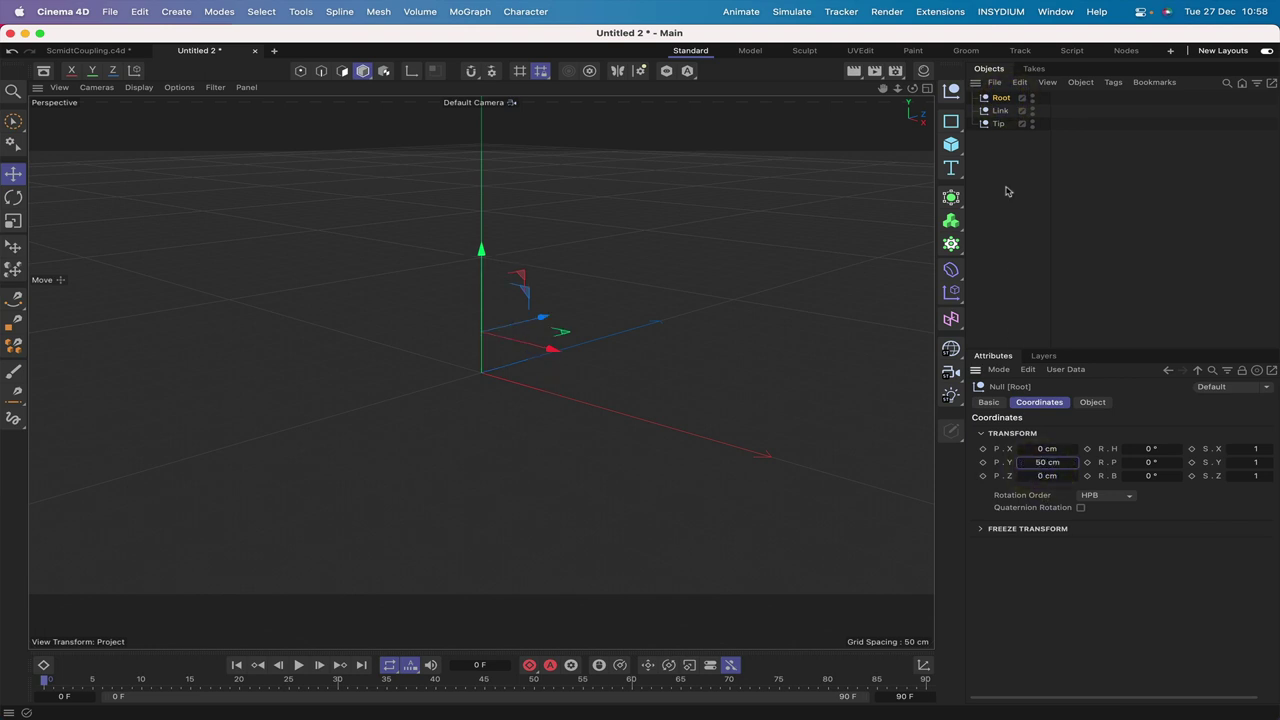
left_click(996, 112)
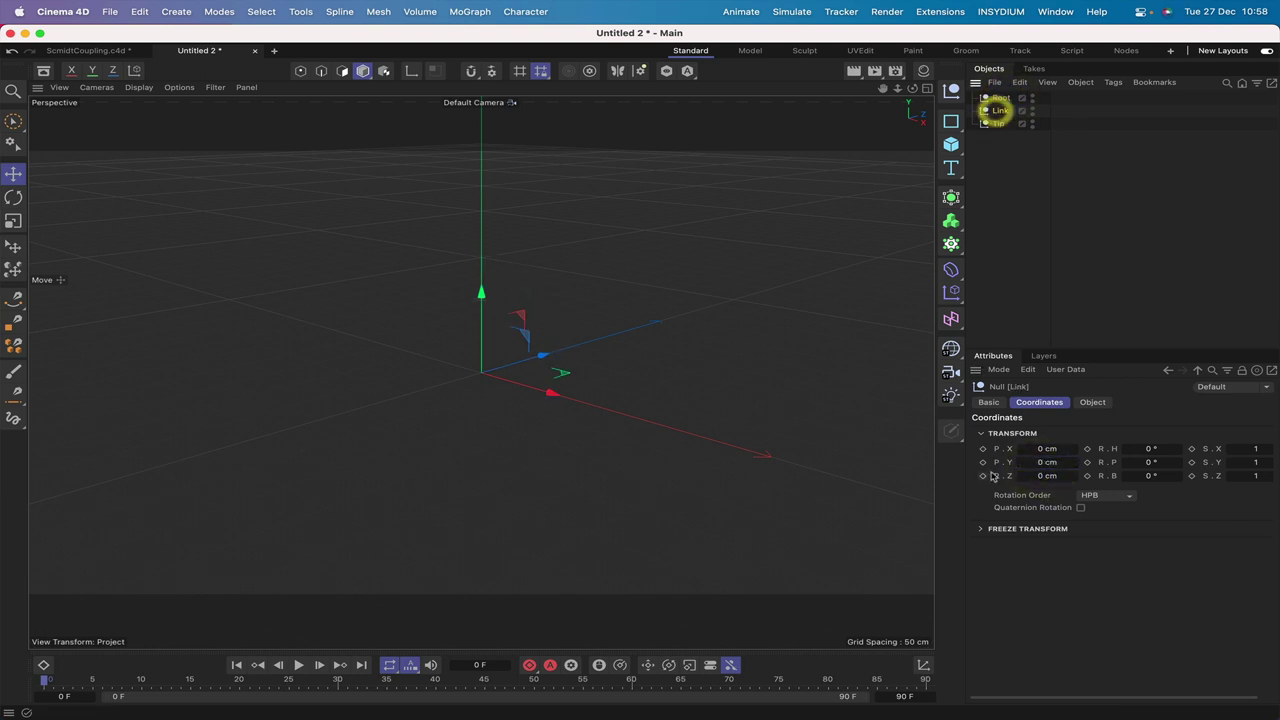
left_click(1045, 463)
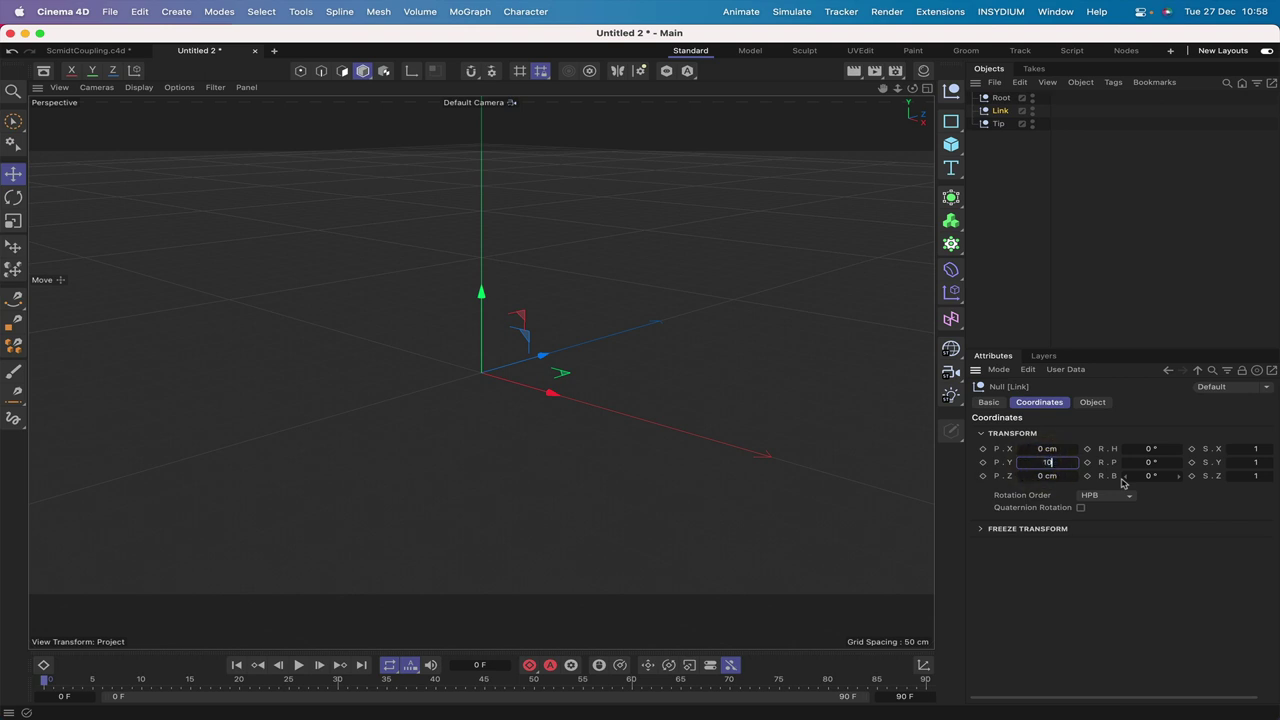
key("Return")
left_click(998, 123)
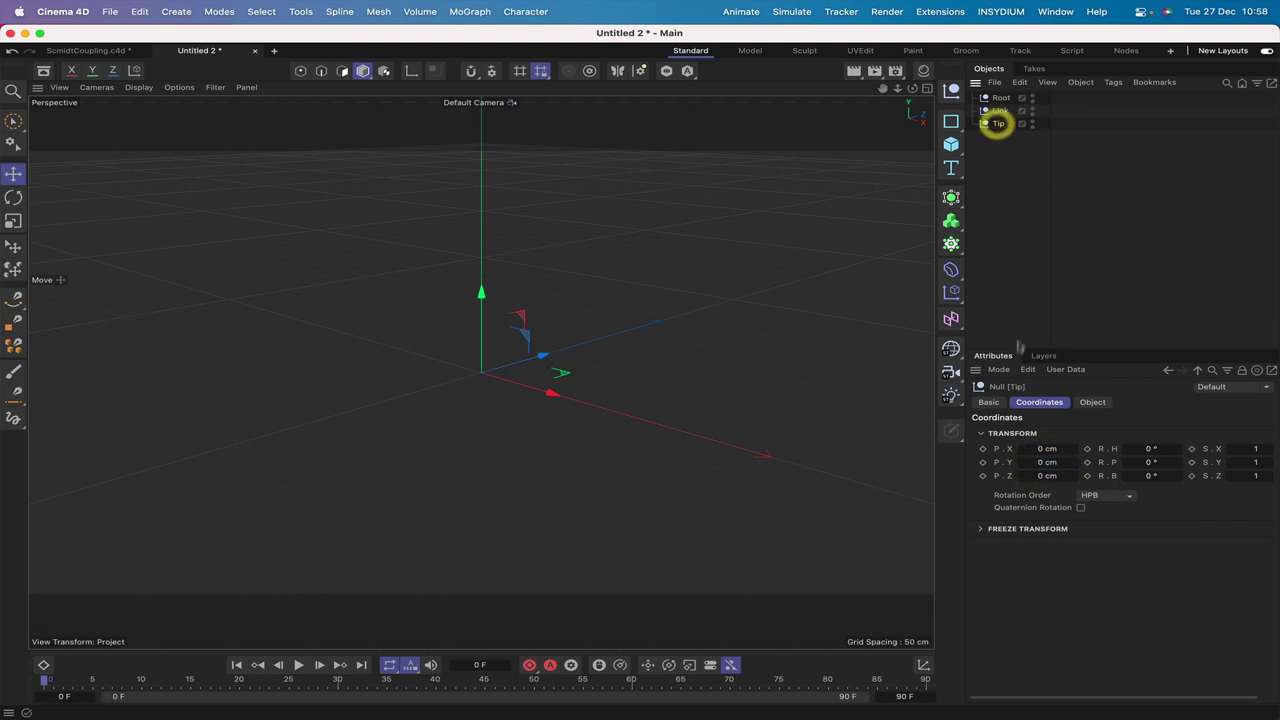
left_click(1046, 477)
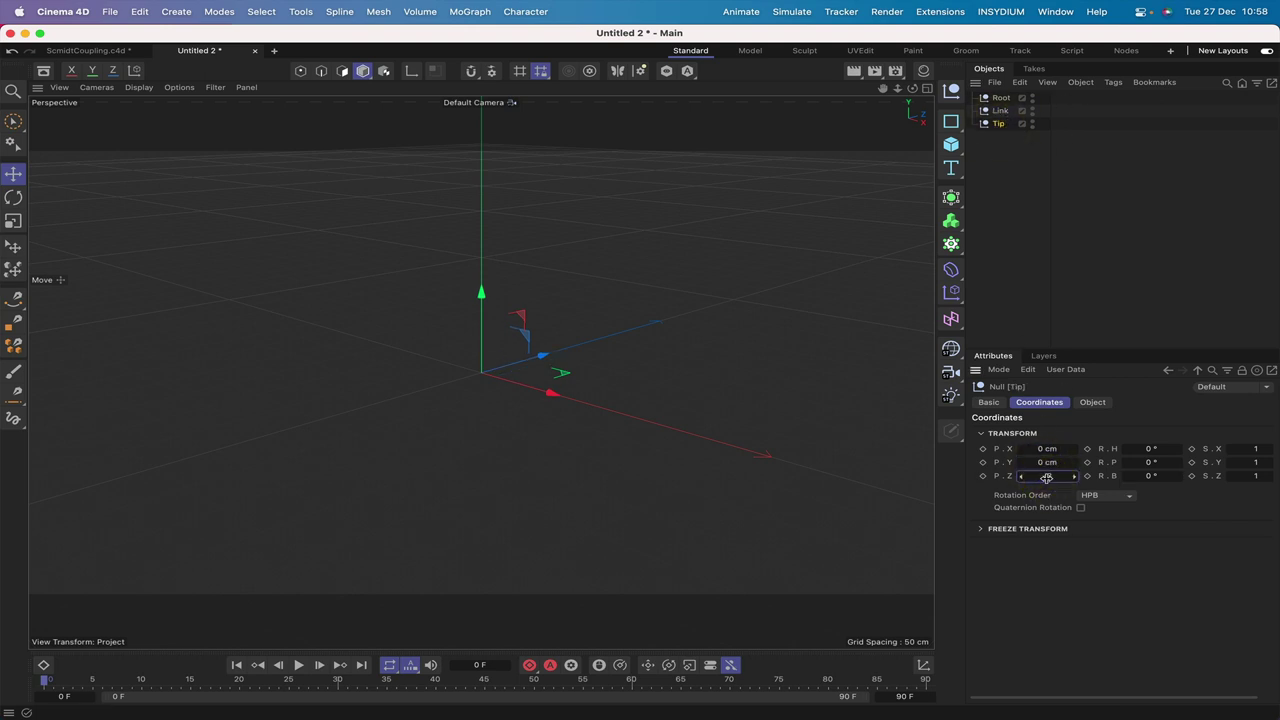
type("-30")
key("Return")
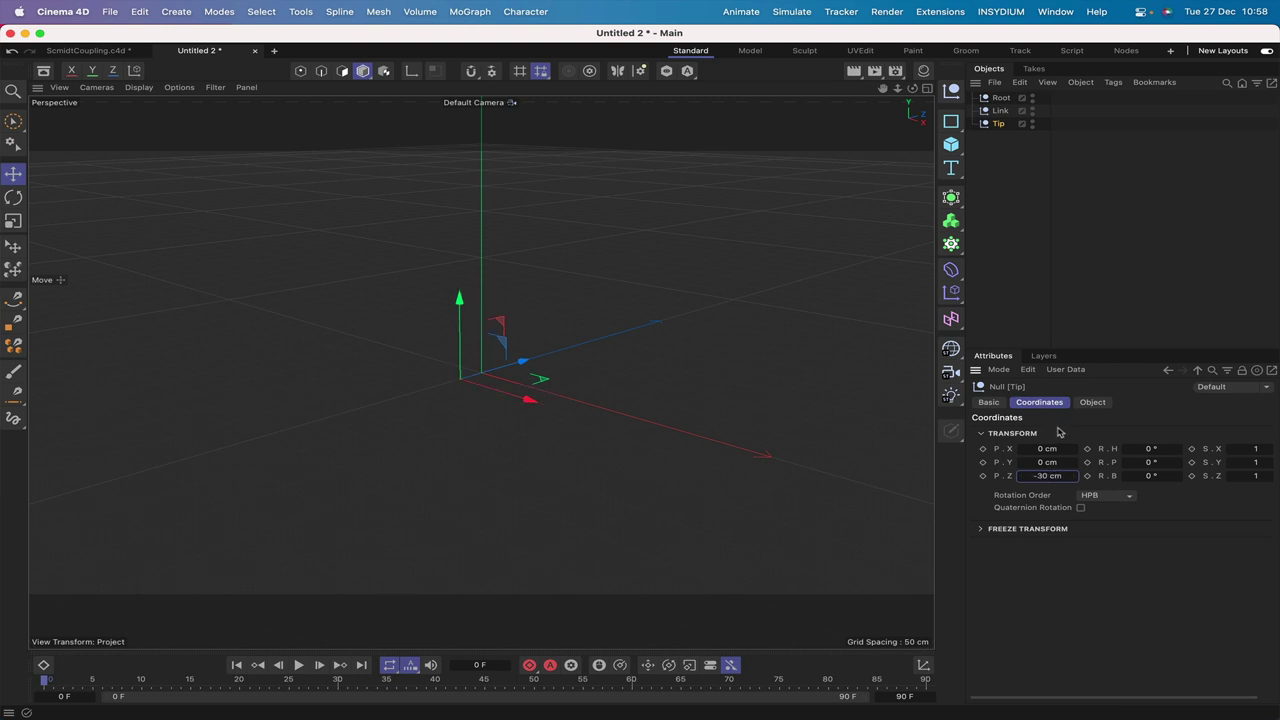
left_click(1050, 476)
type("0")
key("Return")
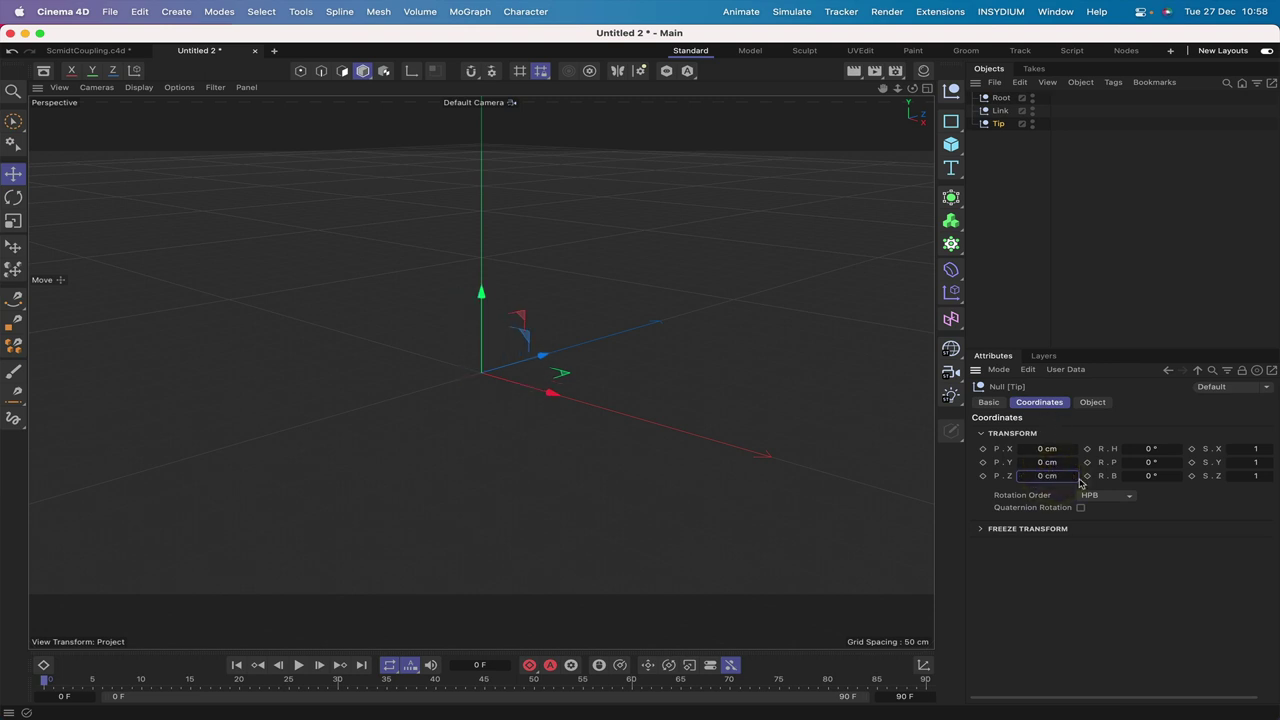
- Set the Tip null's Y position to -30 cm
left_click(1046, 463)
key("Return")
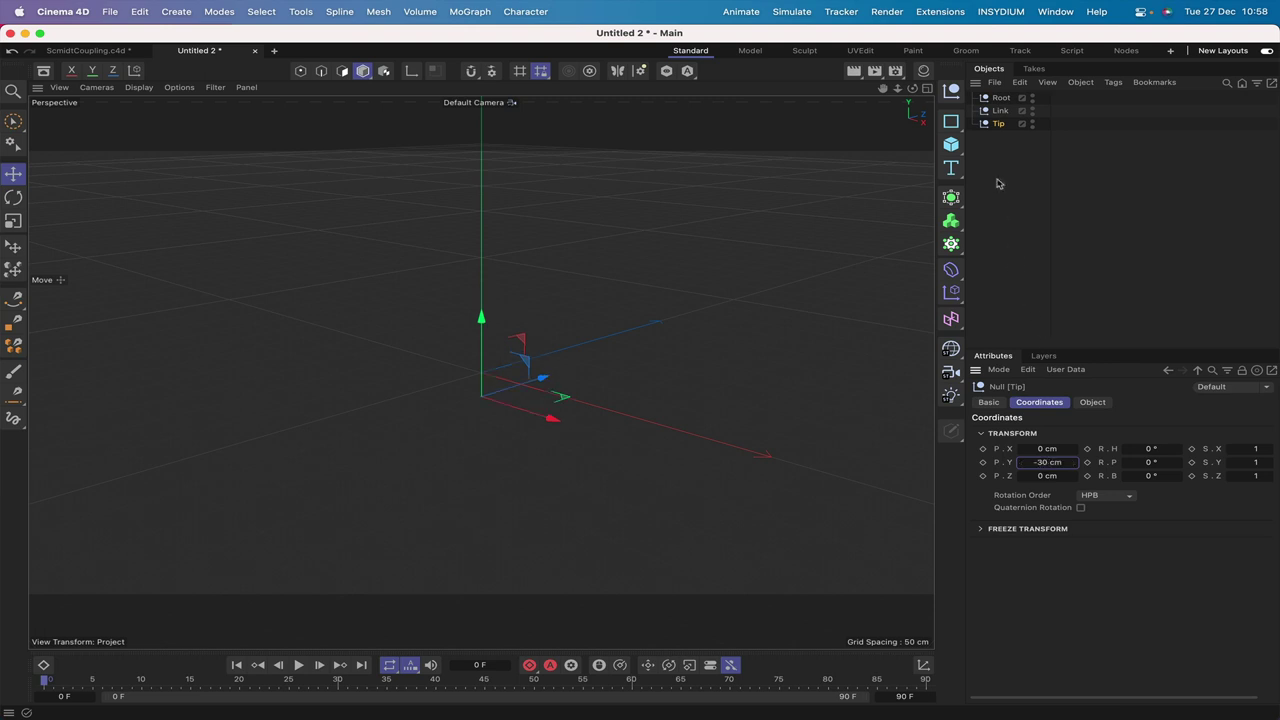
- Nest the Link null under Root and the Tip null under Link
left_click(1000, 110)
left_click(1002, 97)
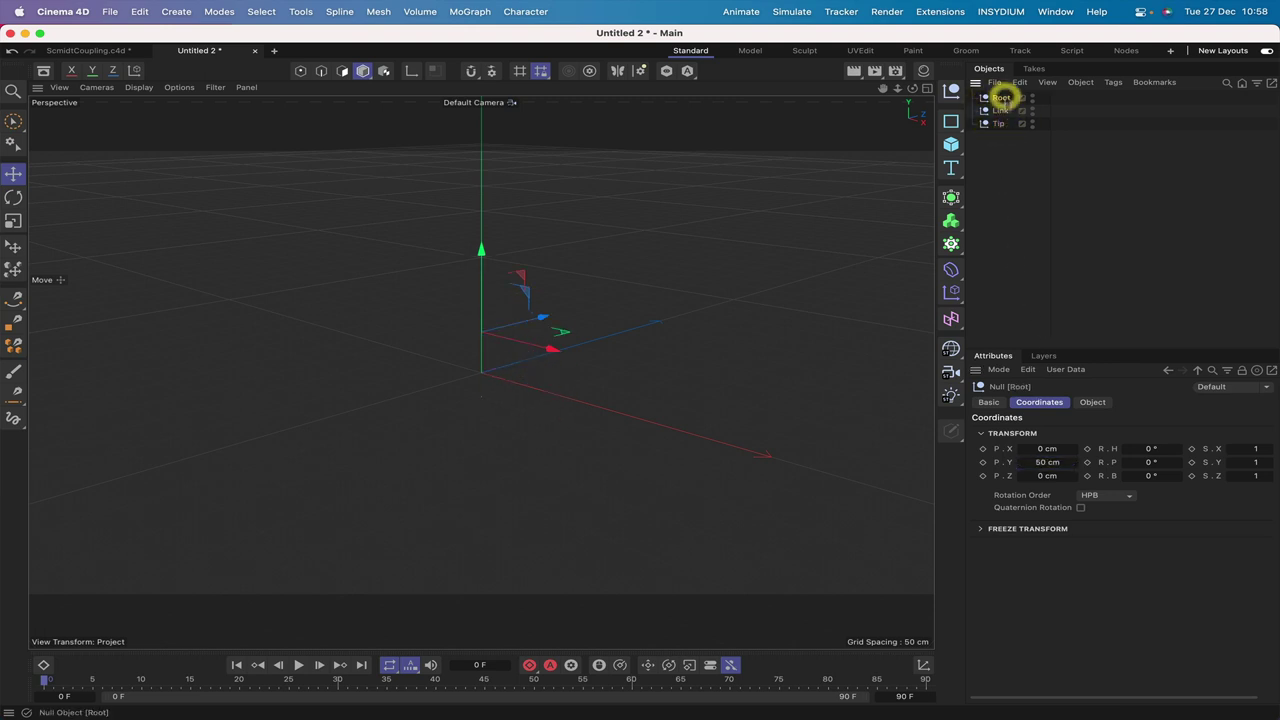
mouse_move(999, 112)
left_mouse_down()
mouse_move(1001, 98)
mouse_move(1010, 110)
left_mouse_up()
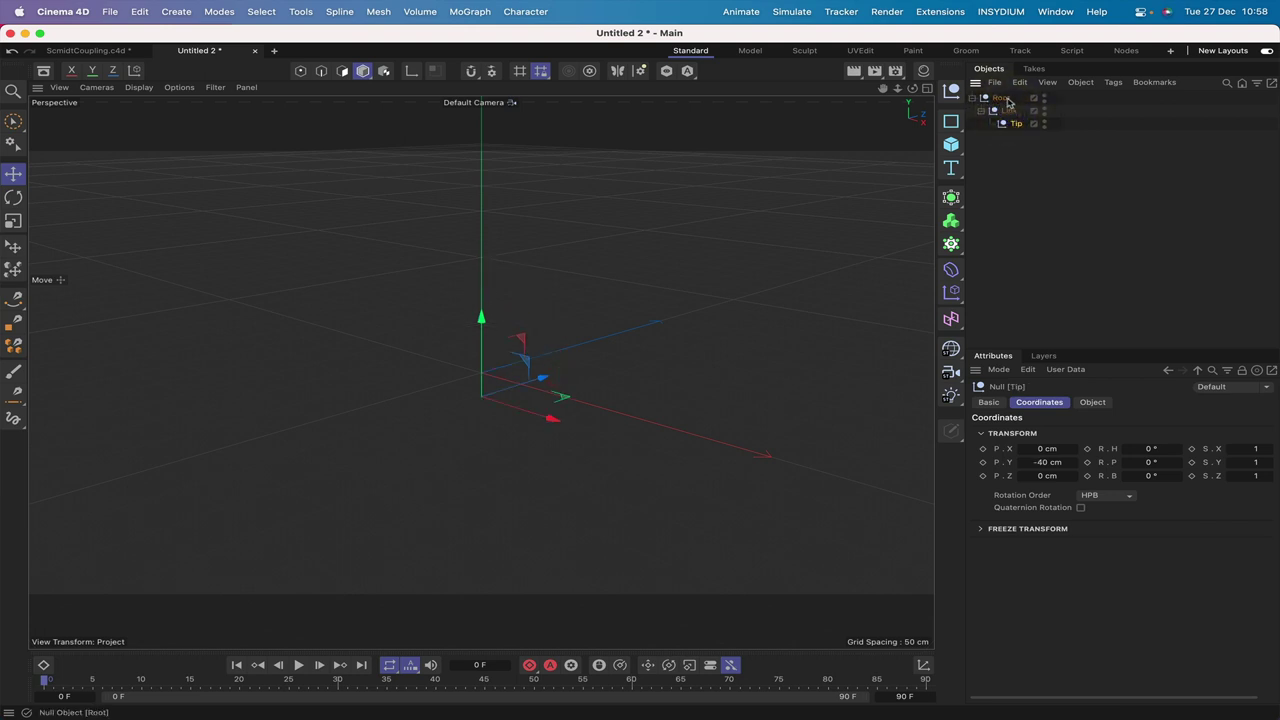
- Display all three nulls as circles with Z orientation and a radius of 60 cm
left_click_drag(1020, 165, 993, 97)
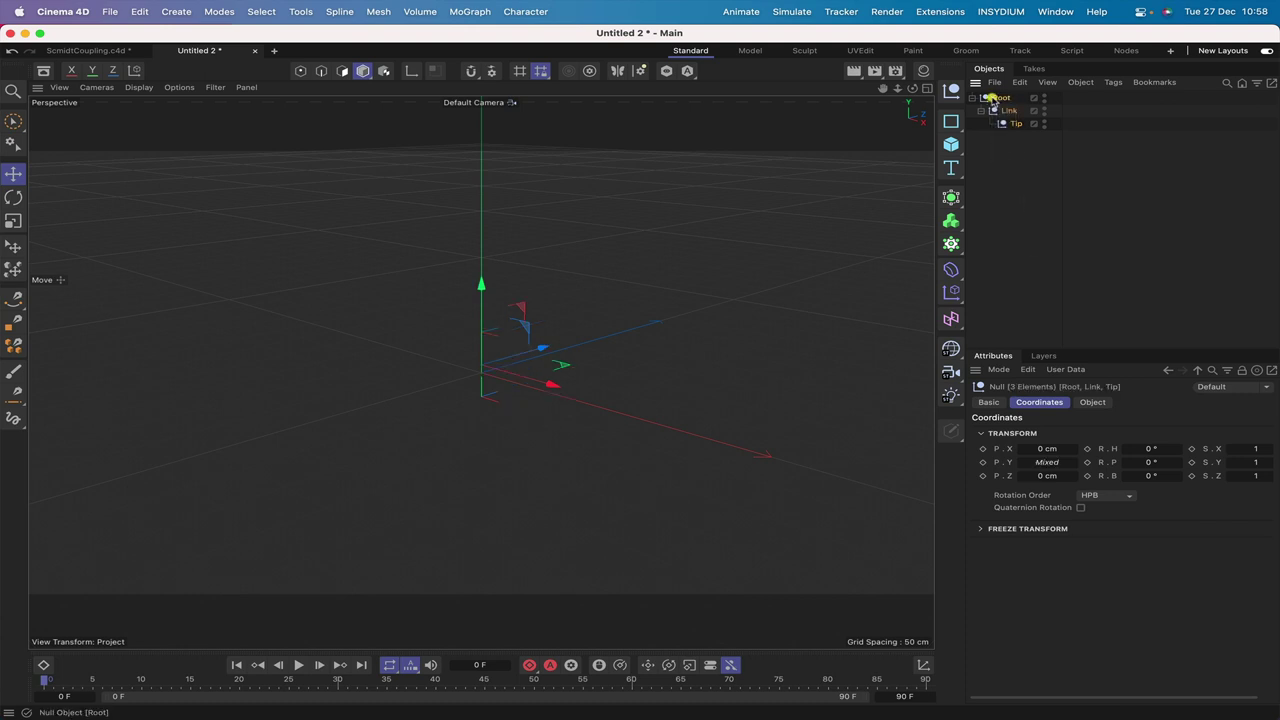
left_click(1088, 403)
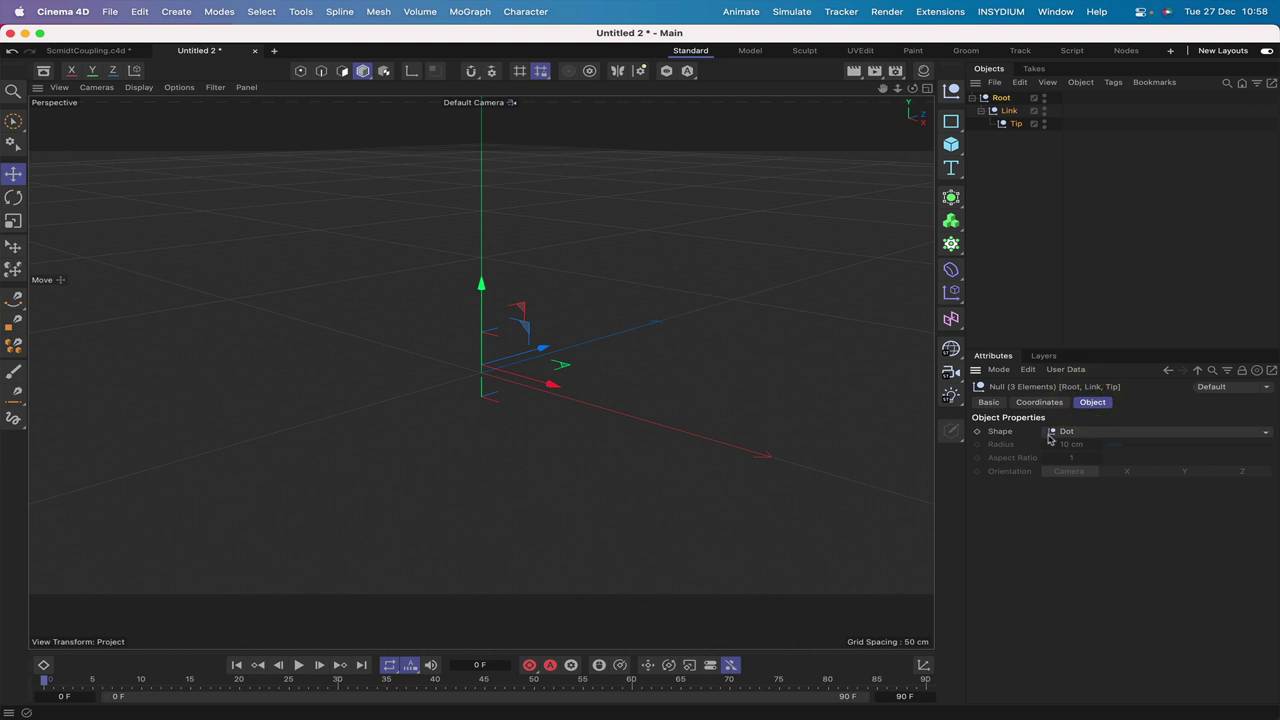
left_click(1062, 434)
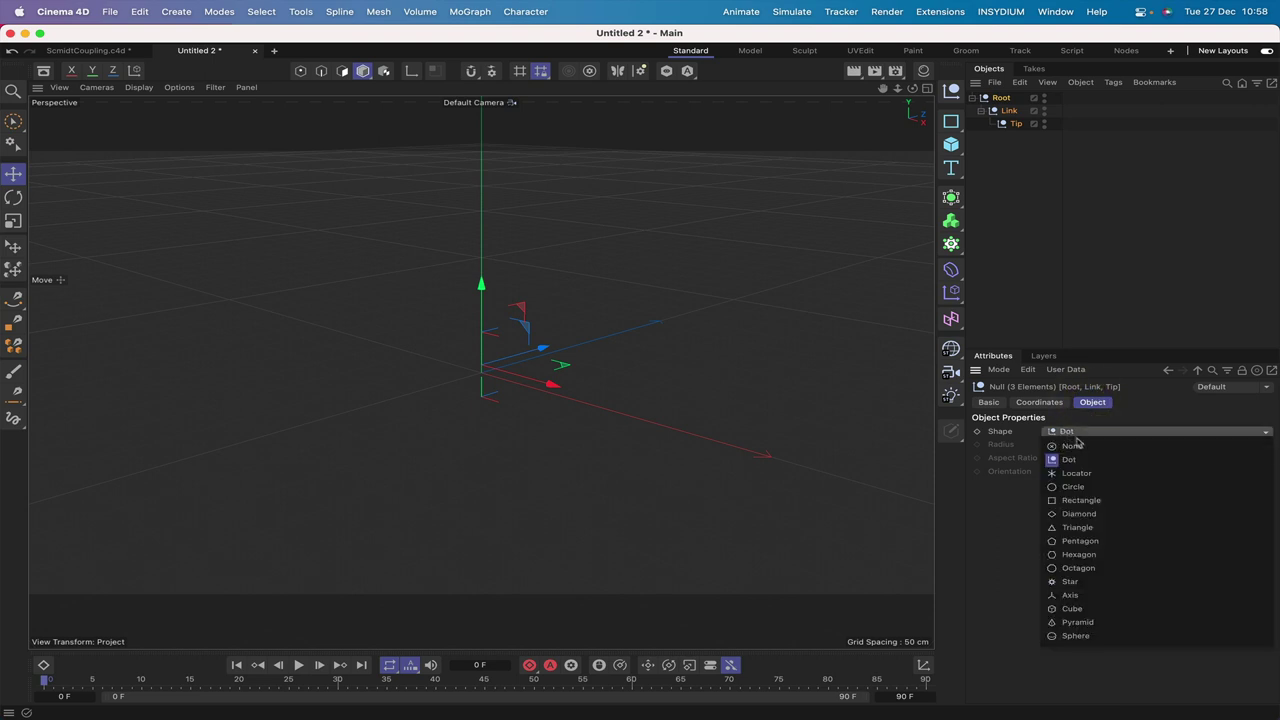
left_click(1073, 487)
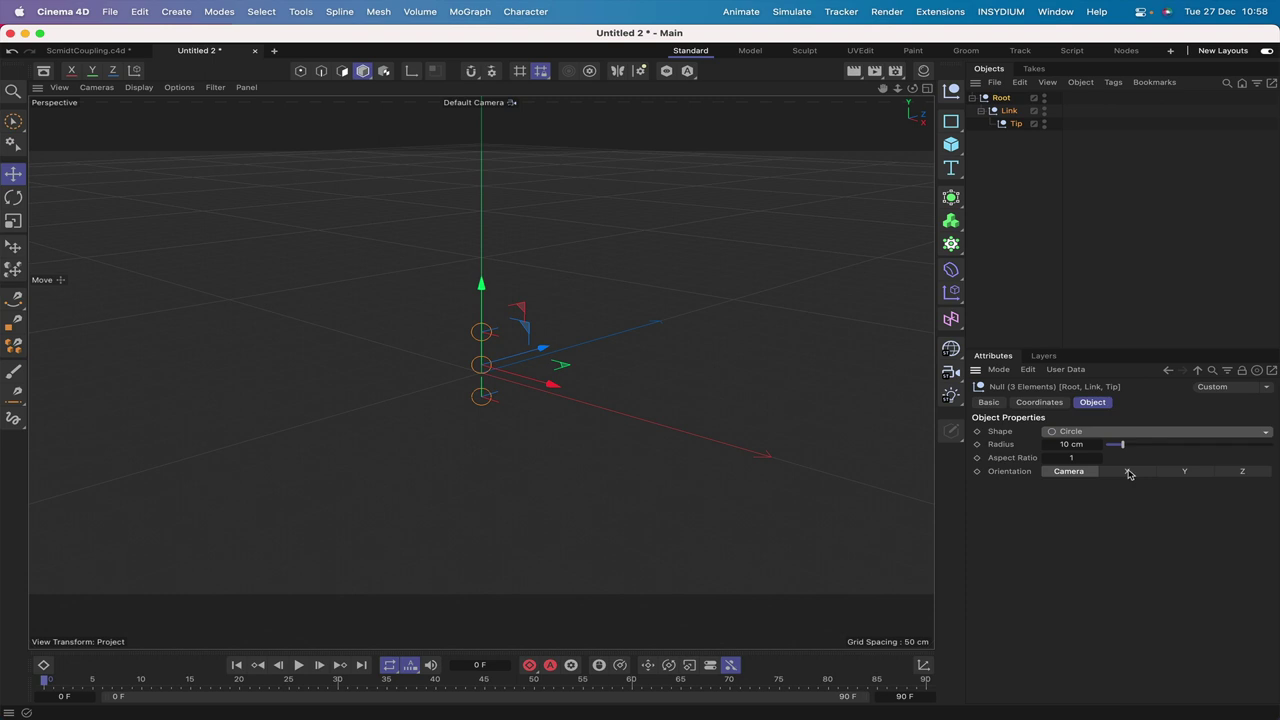
left_click(1128, 472)
left_click(1260, 473)
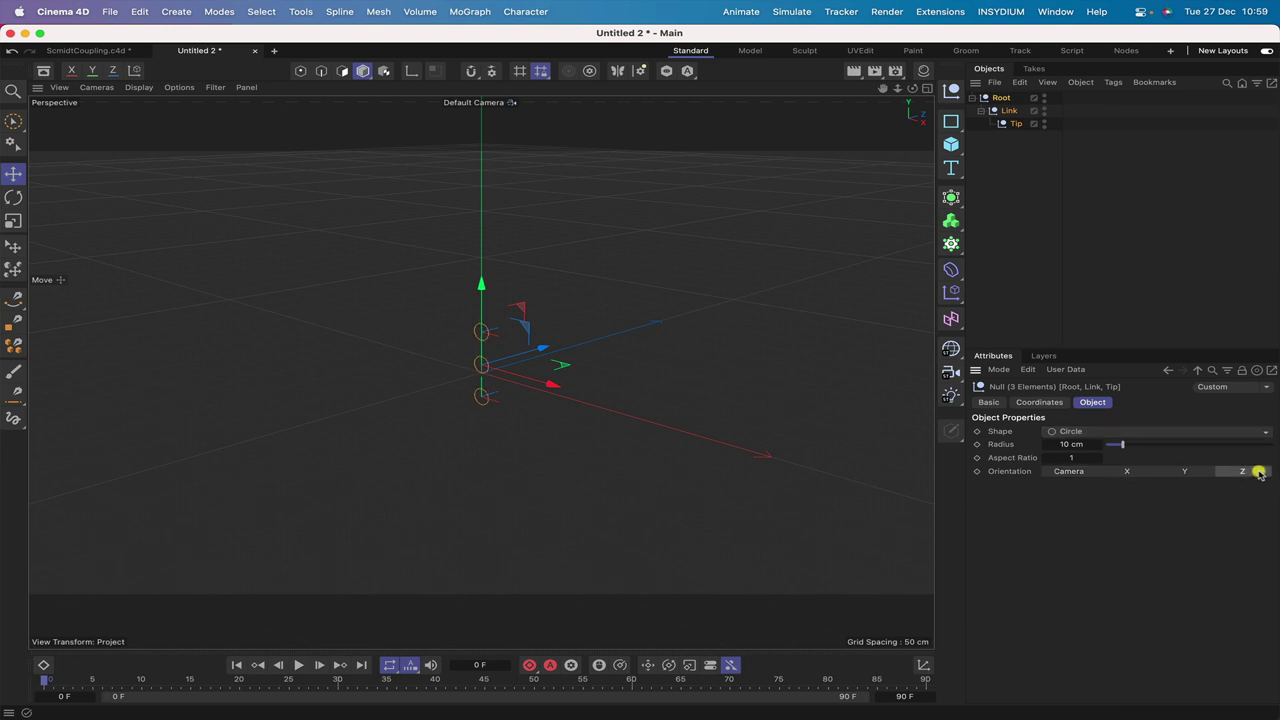
left_click(1066, 443)
key("Return")
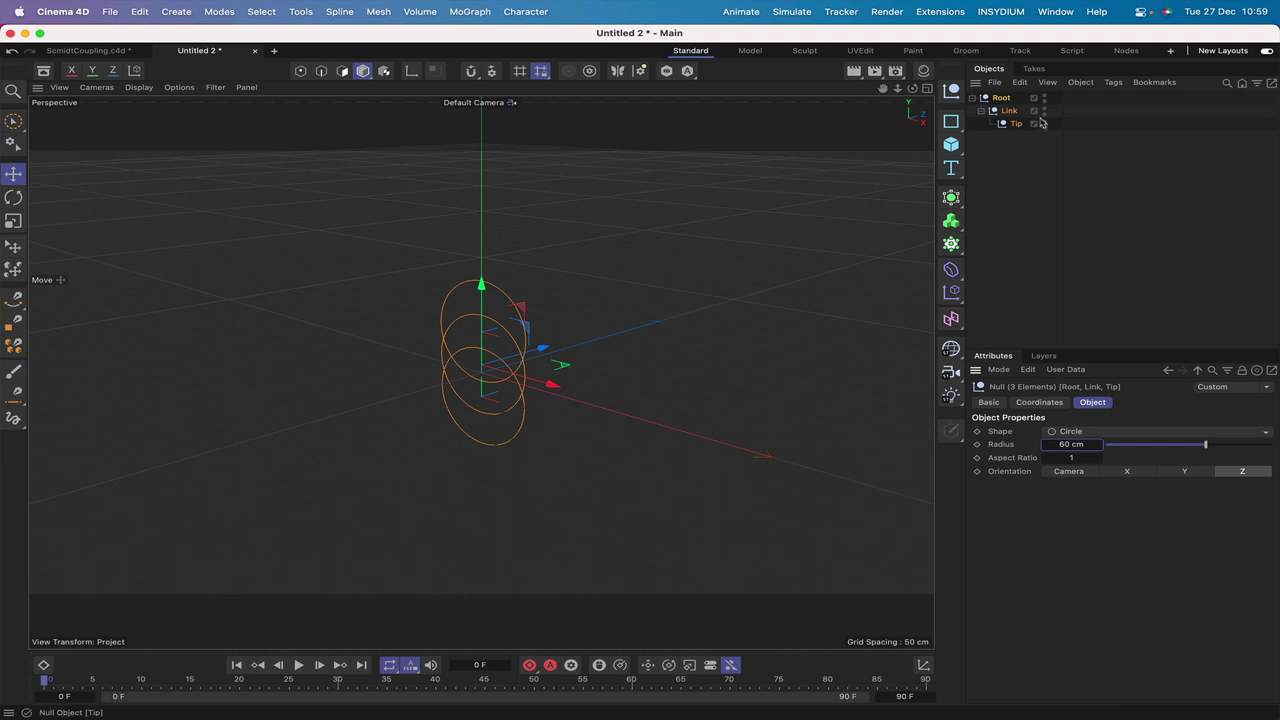
- Set the three nulls' display color to Automatic with a yellow color, and deselect them
left_click(989, 402)
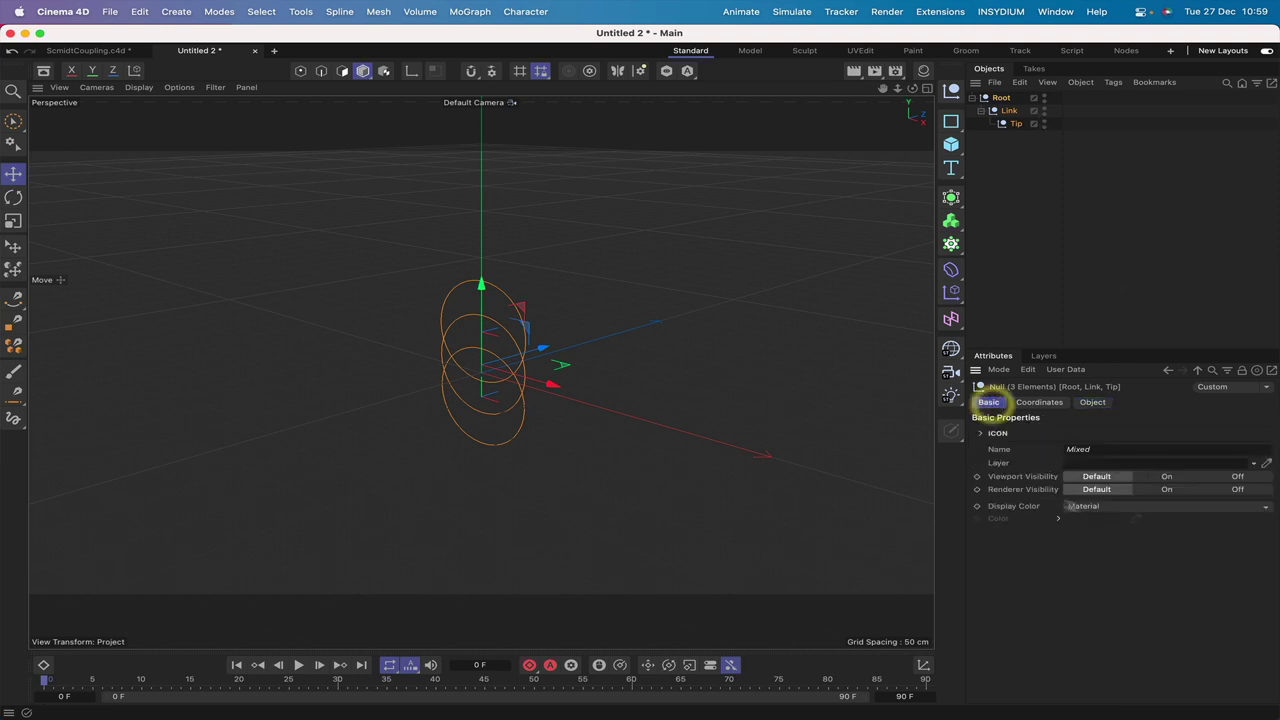
left_click(1085, 506)
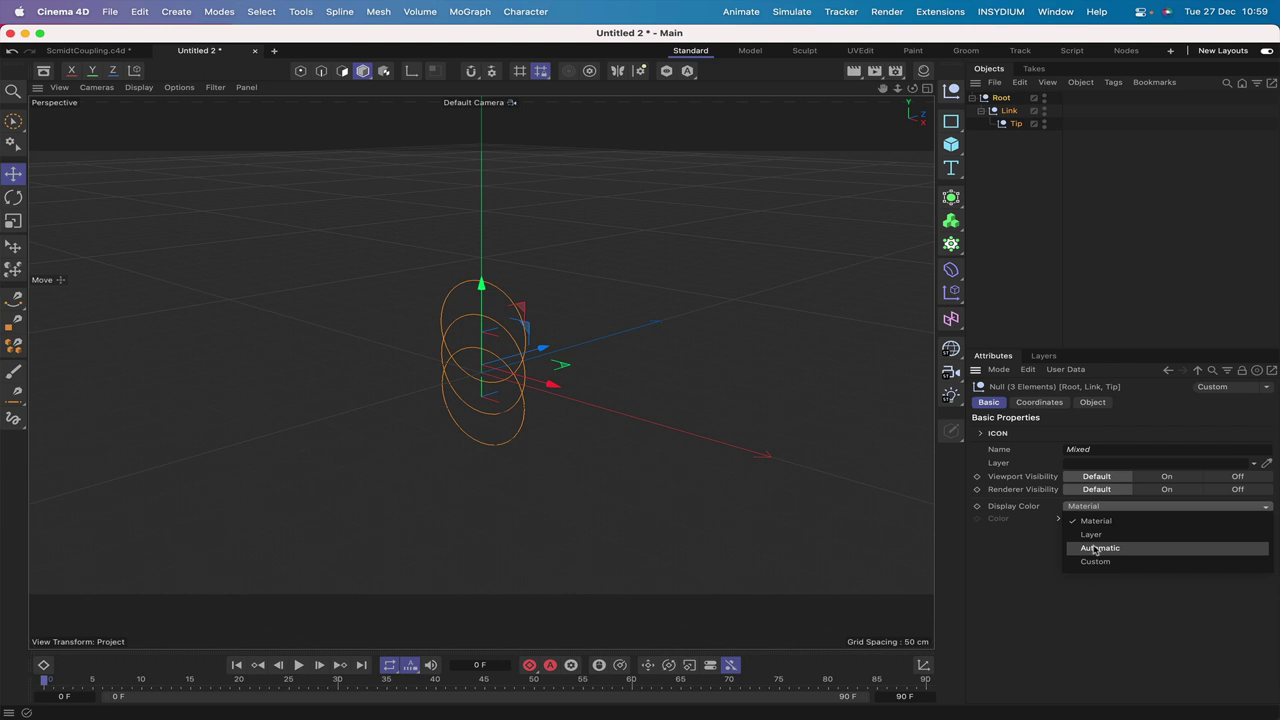
left_click(1096, 548)
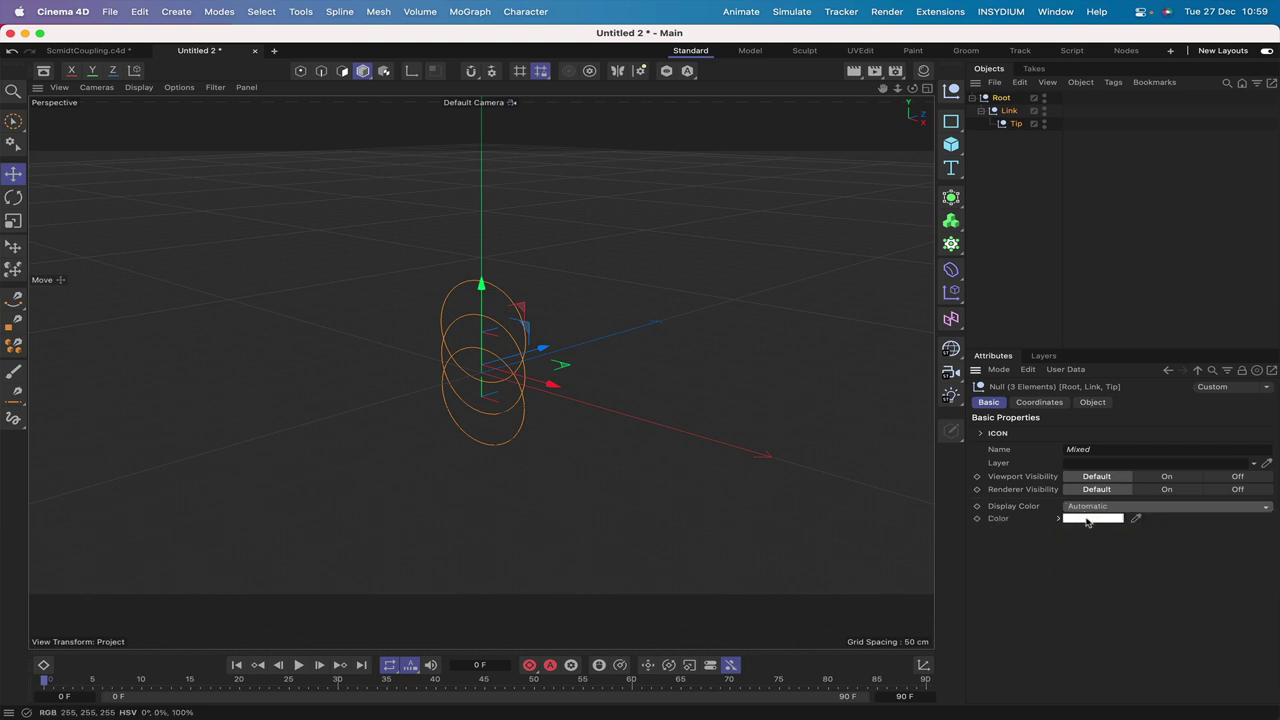
left_click(1085, 519)
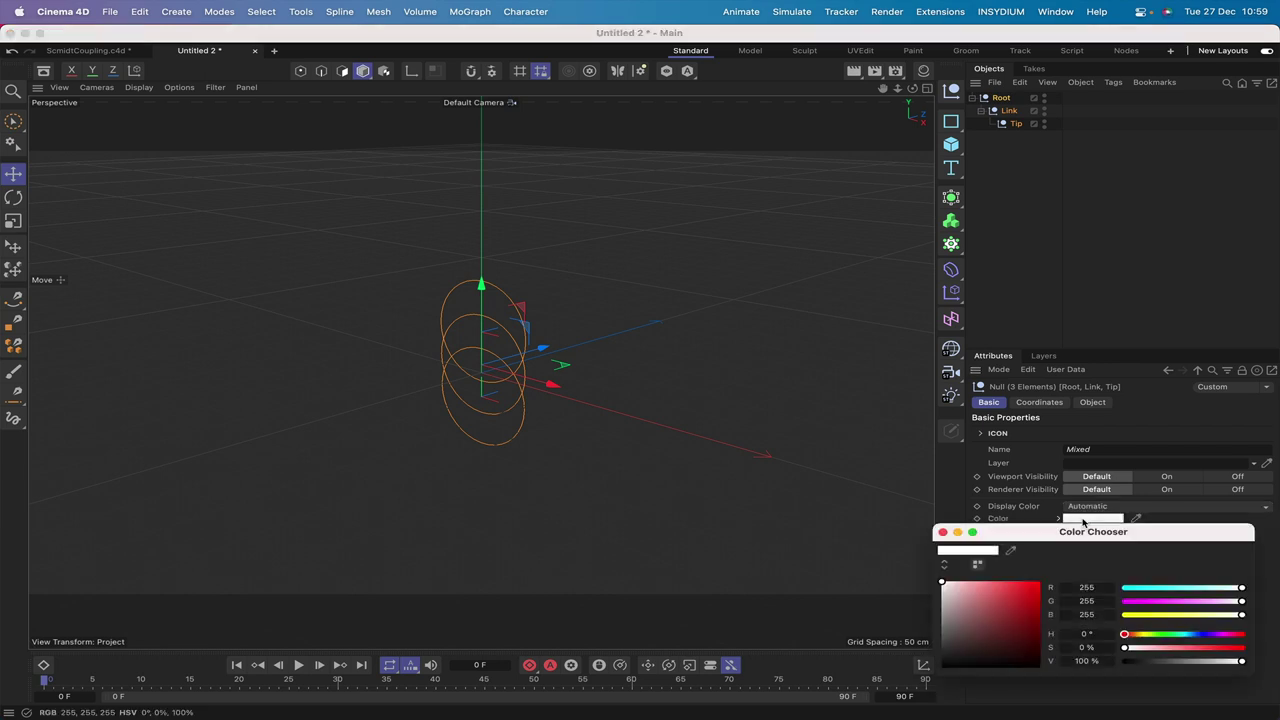
left_click(1131, 616)
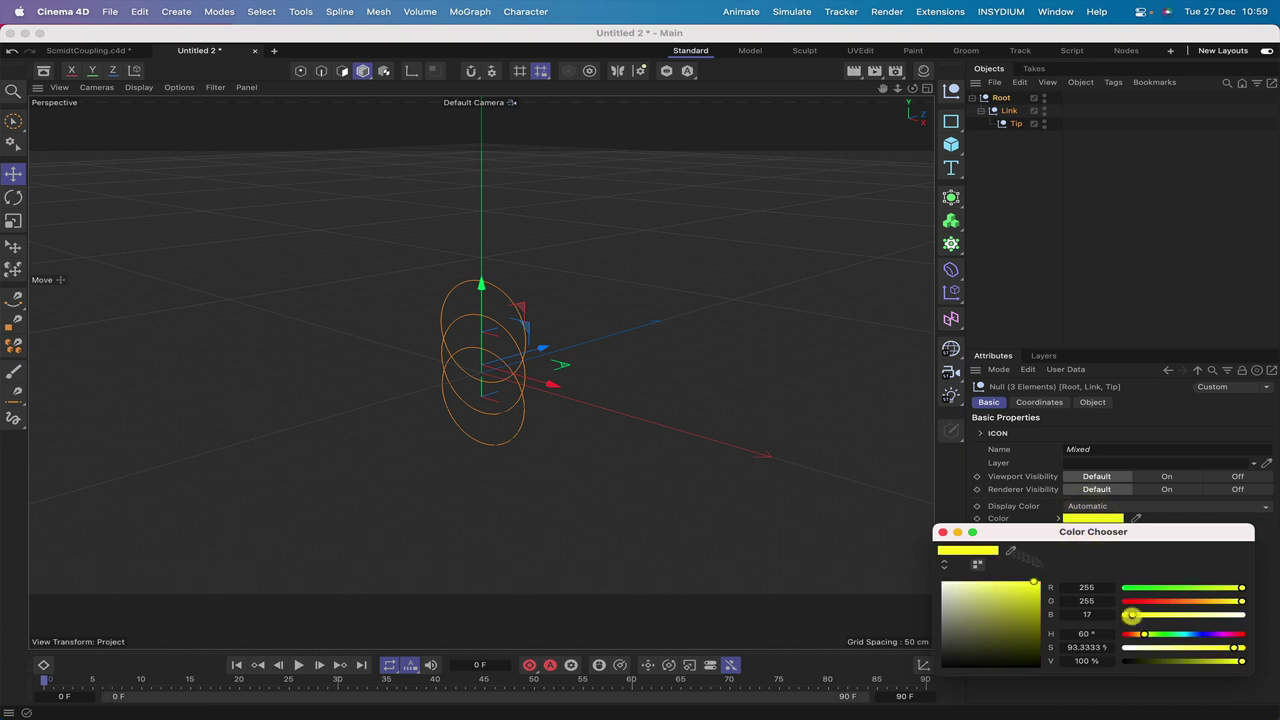
left_click(942, 531)
left_click(1001, 267)
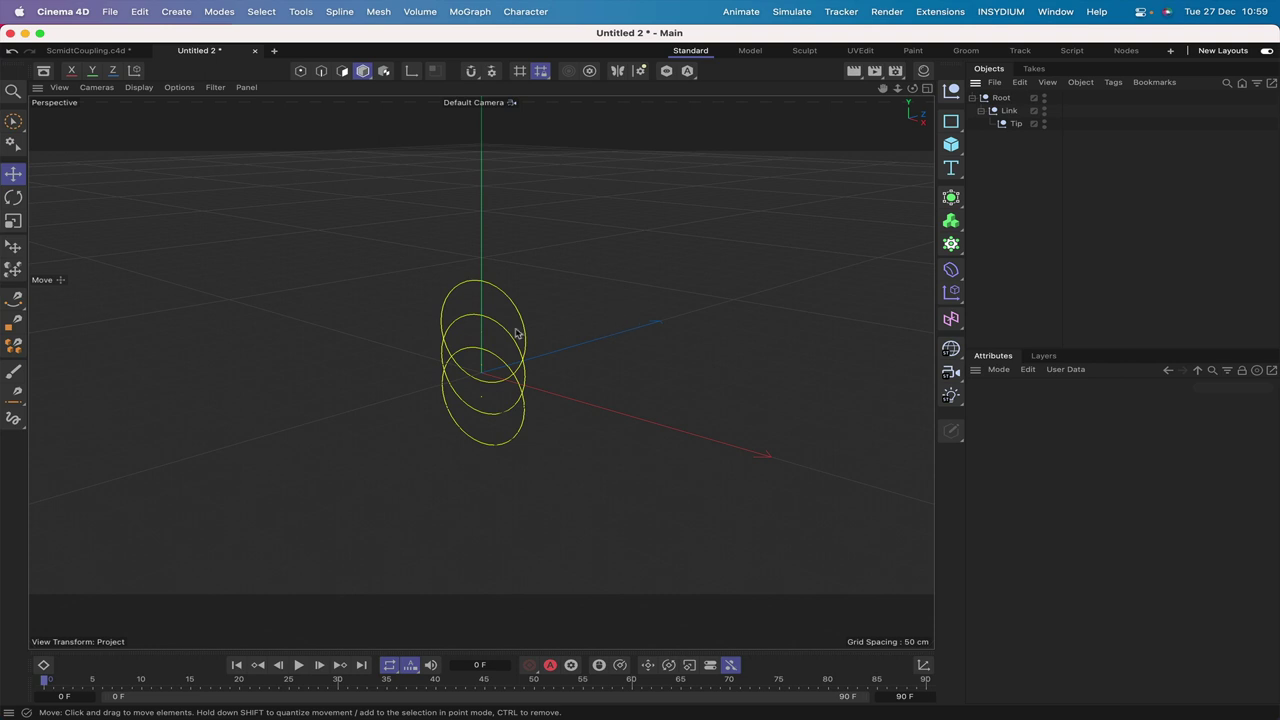
- Add an IK tag to the Root null
left_click(1001, 97)
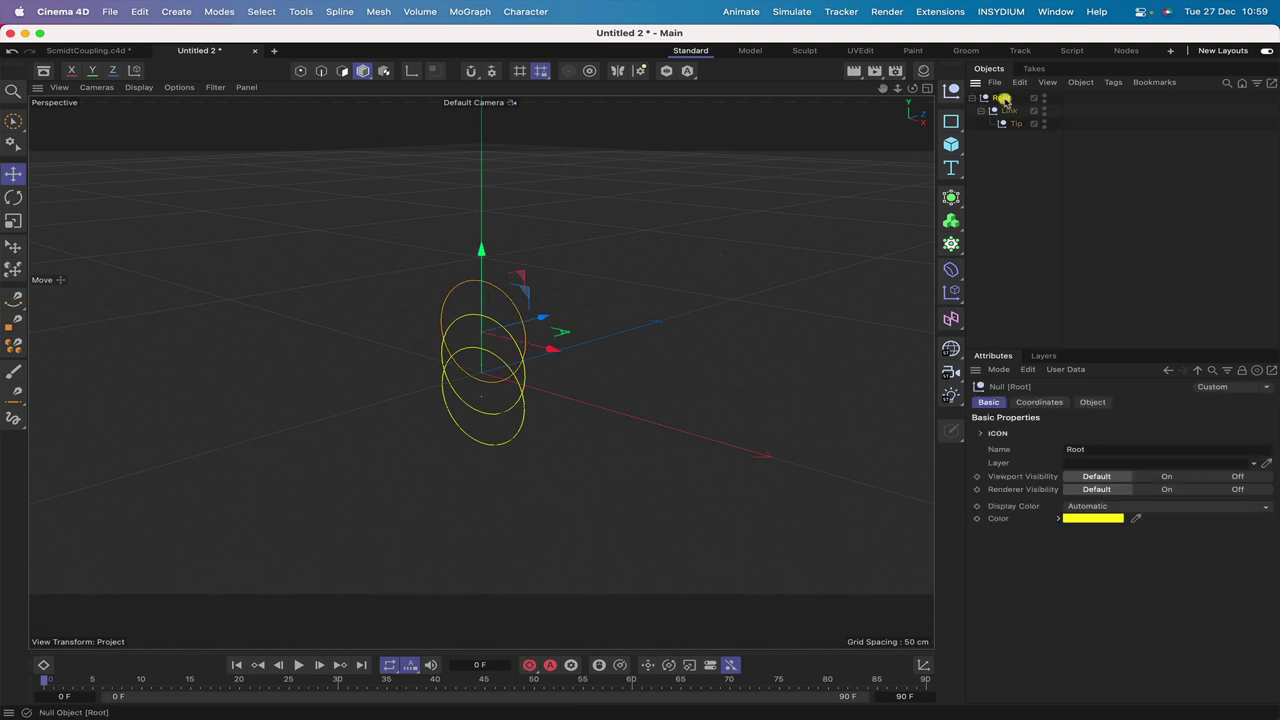
left_click(1115, 84)
mouse_move(1136, 102)
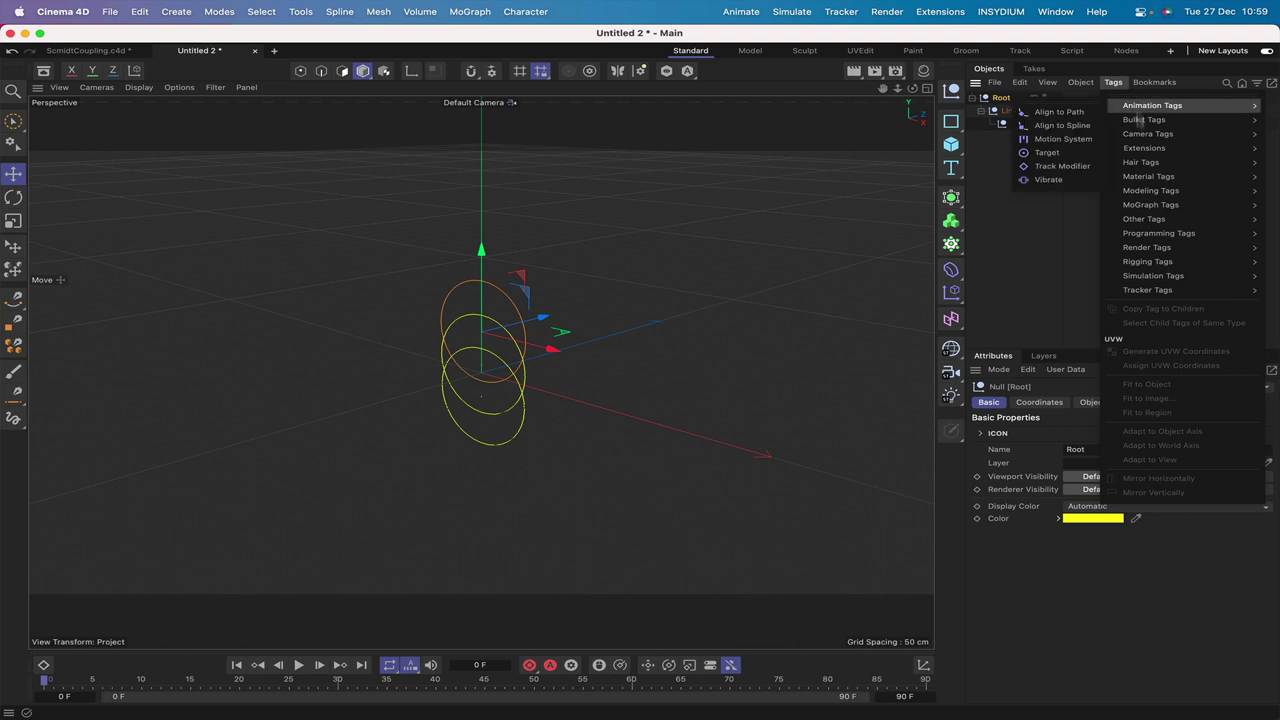
mouse_move(1153, 249)
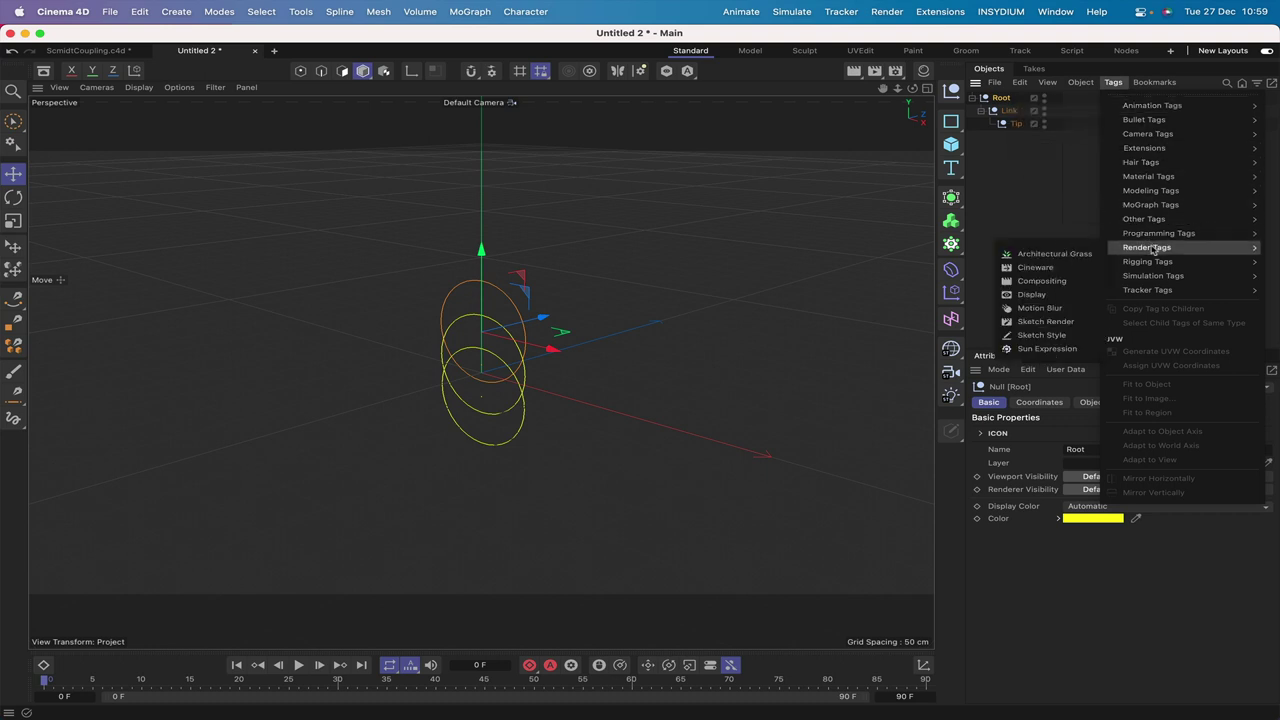
left_click(1027, 371)
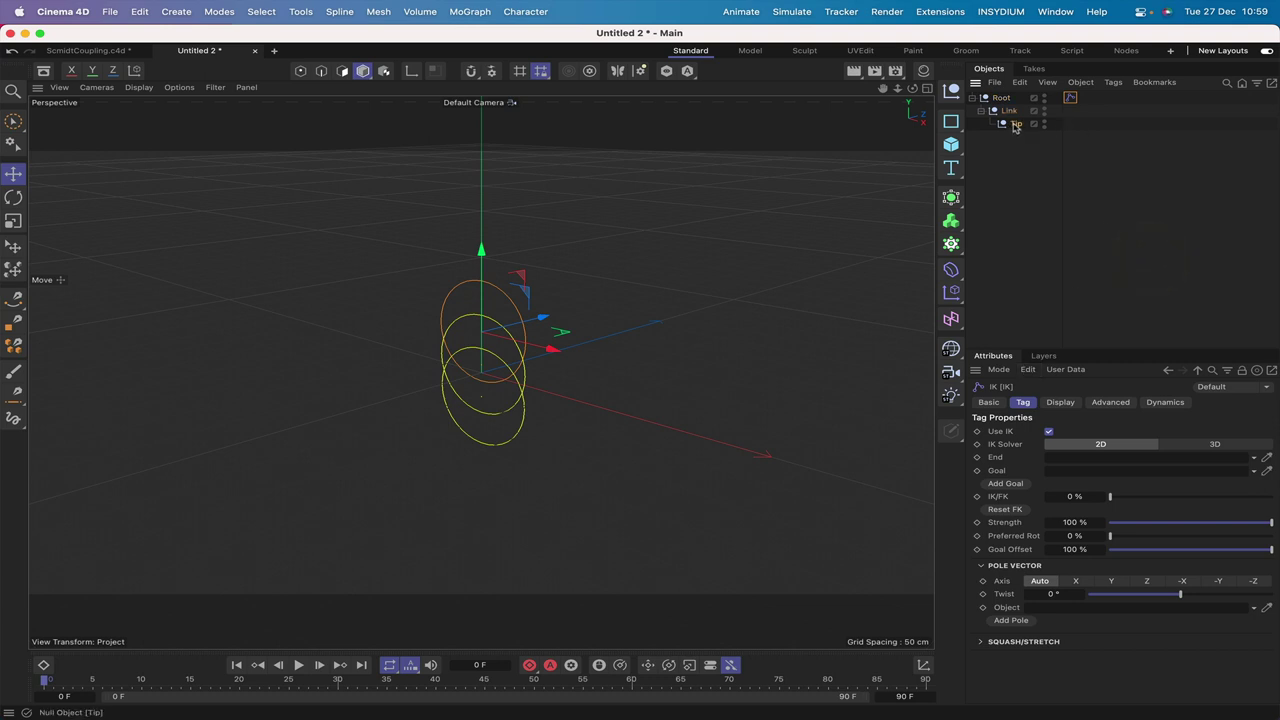
- Assign the Tip null as the IK tag's end object and add a goal for it
left_click_drag(1015, 125, 1080, 457)
left_click(1080, 457)
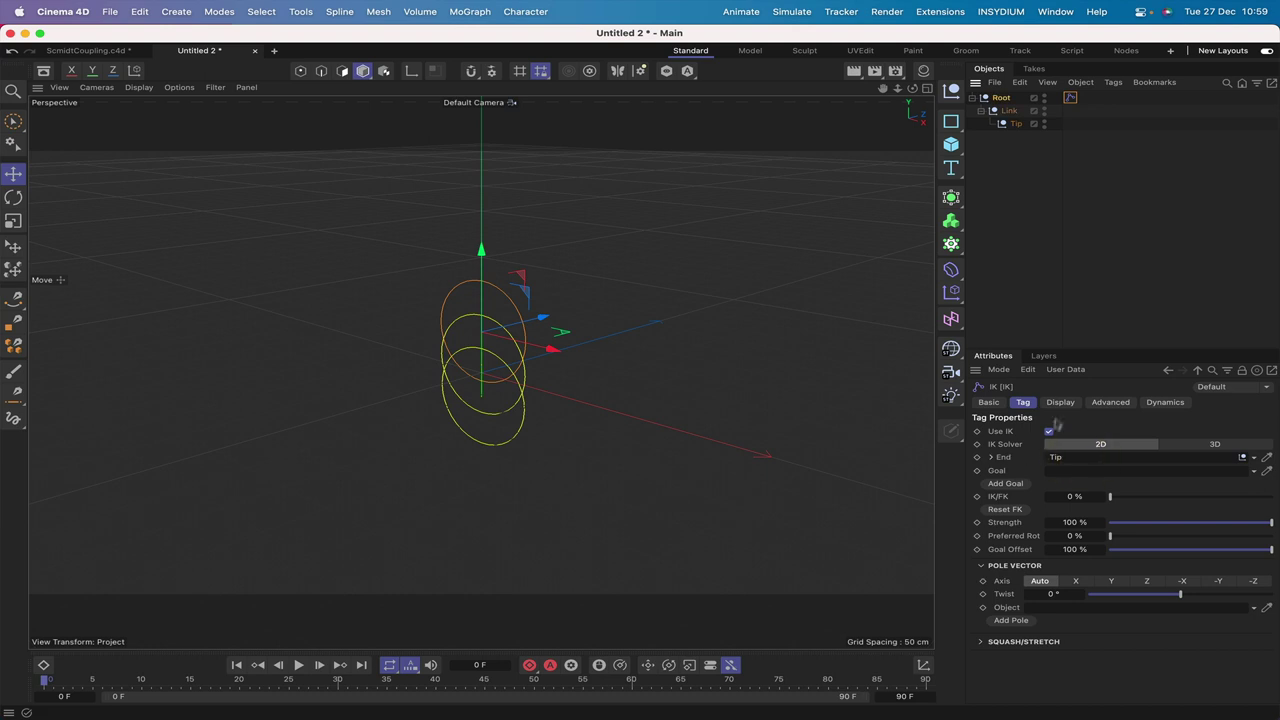
left_click(1006, 484)
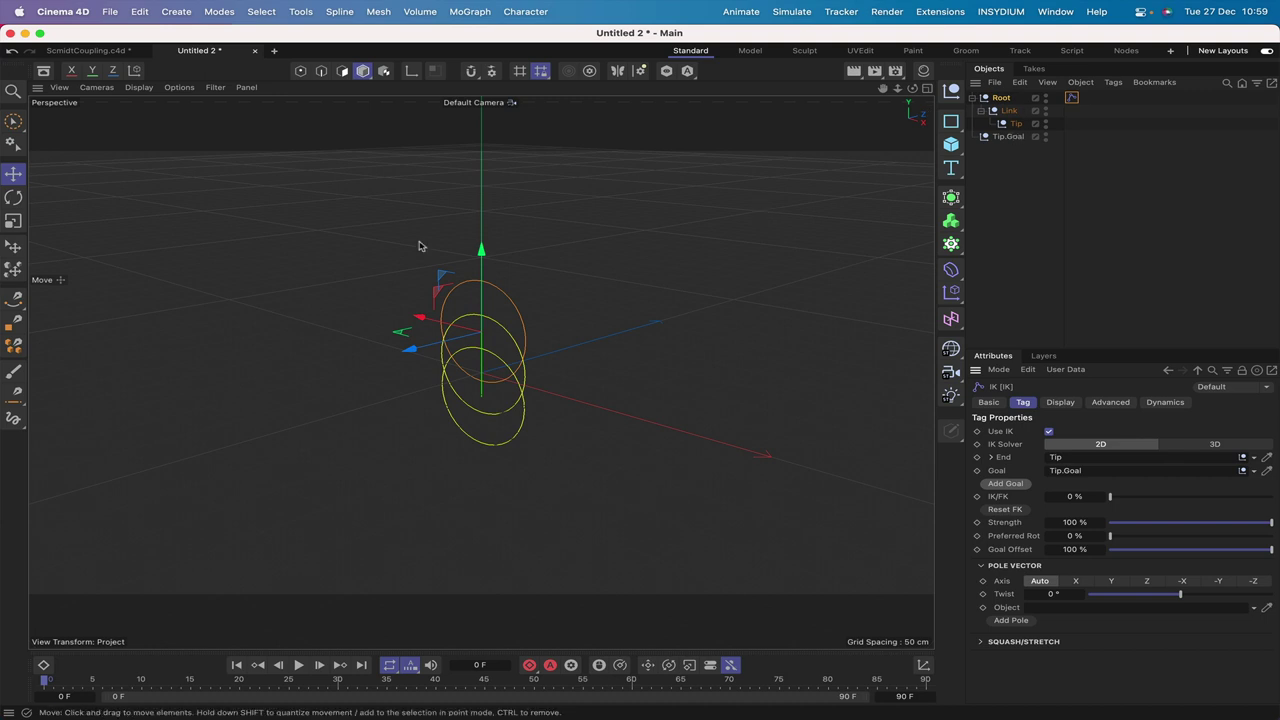
- Move the Tip.Goal null down below the chain, to about -124 cm in Y
mouse_move(480, 251)
left_mouse_down()
mouse_move(480, 300)
mouse_move(486, 241)
left_mouse_up()
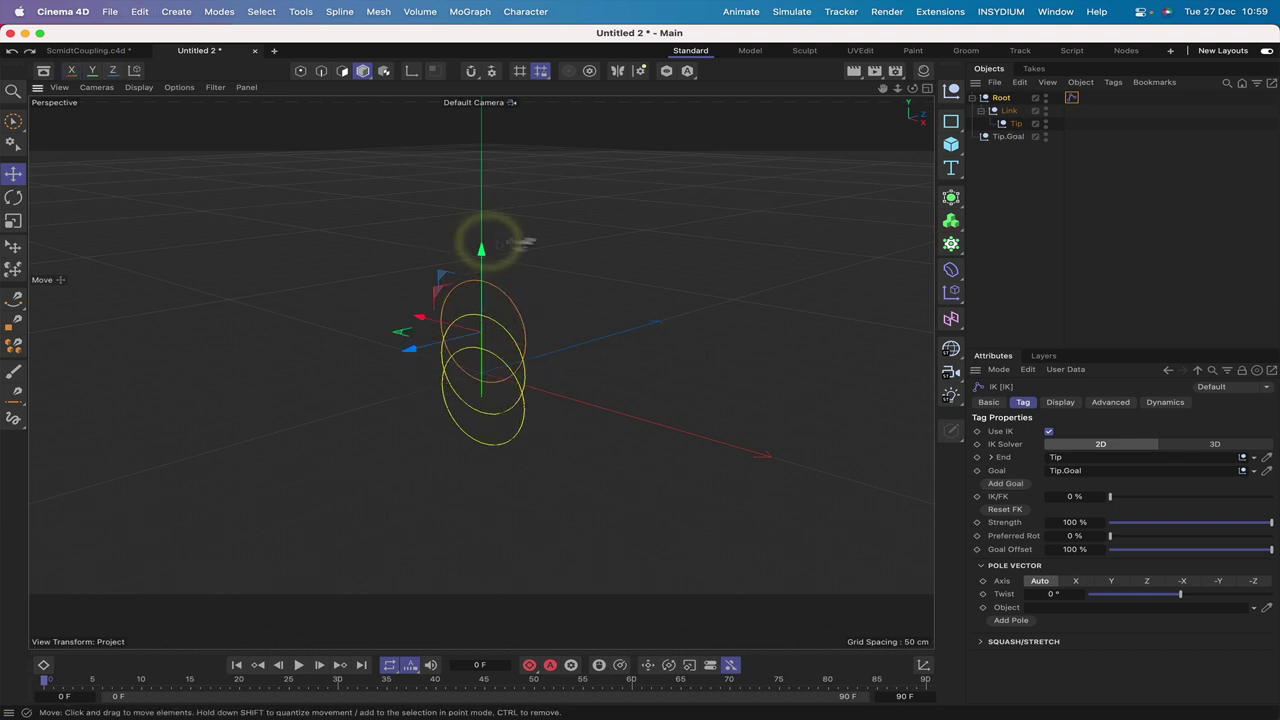
left_click(1012, 140)
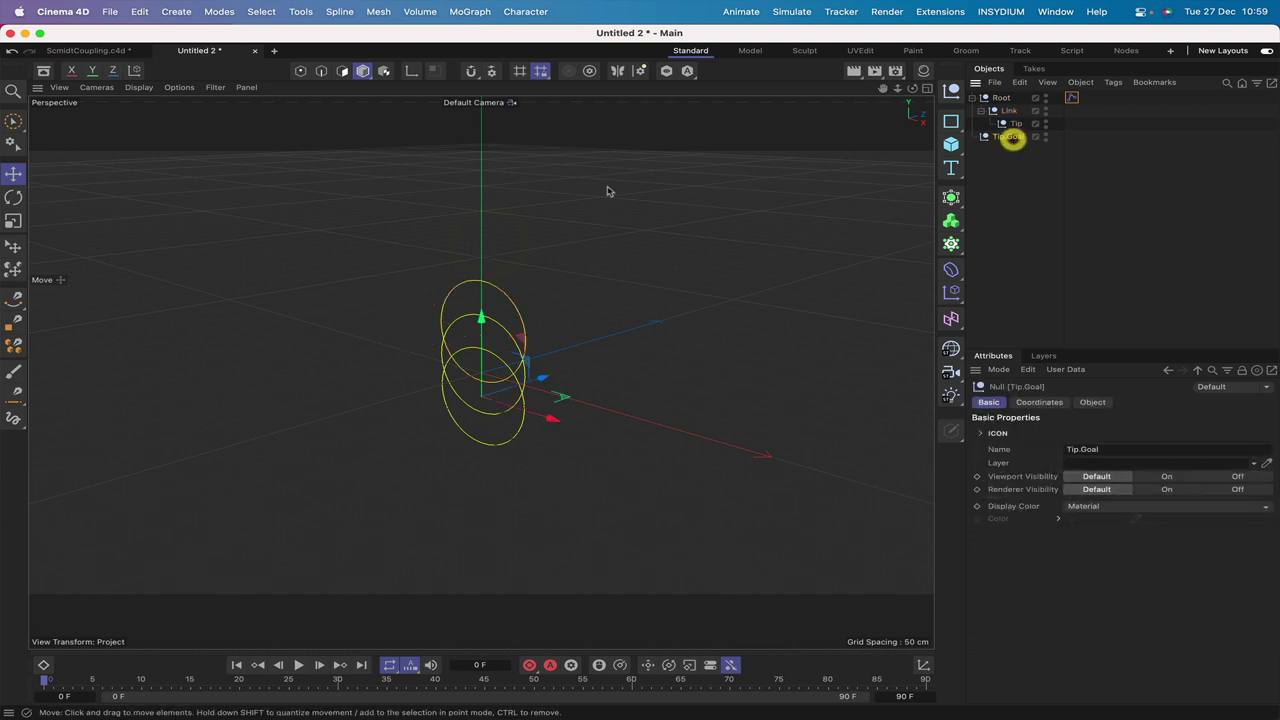
left_click_drag(481, 314, 526, 463)
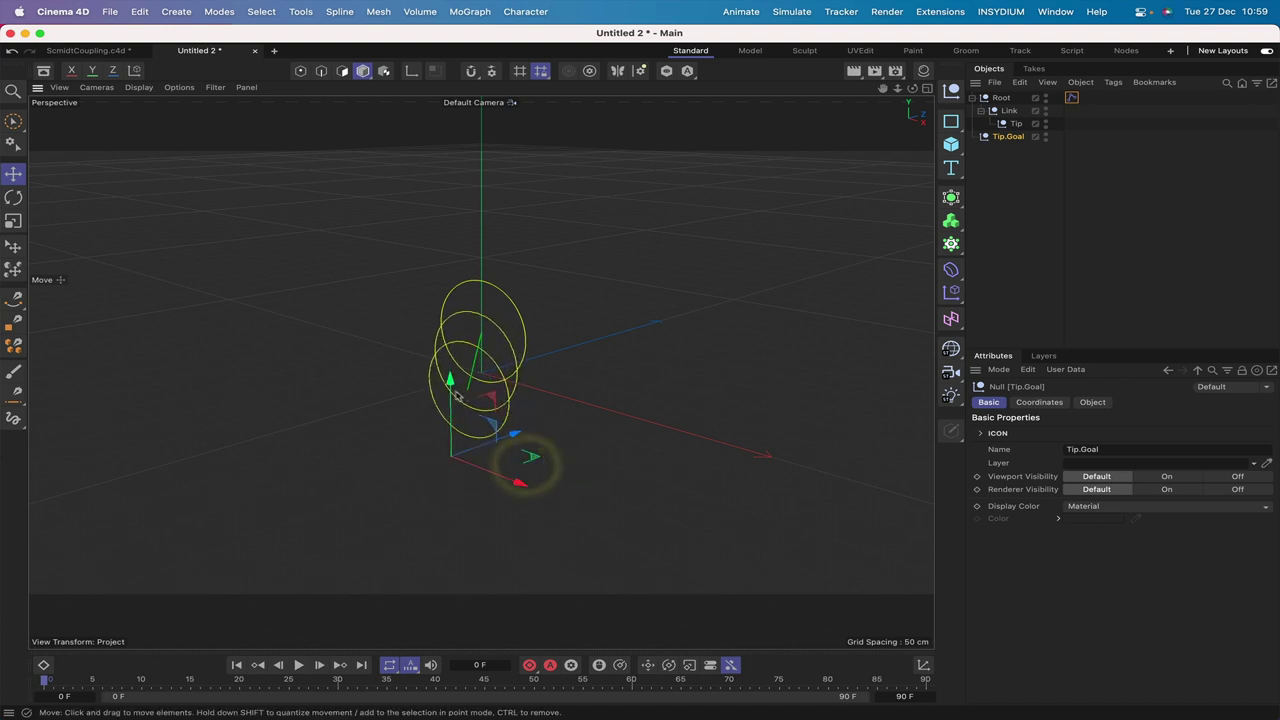
- Try moving the Tip.Goal null up and sideways around the chain, and the Root null slightly down, to test the IK
left_click_drag(450, 386, 483, 299)
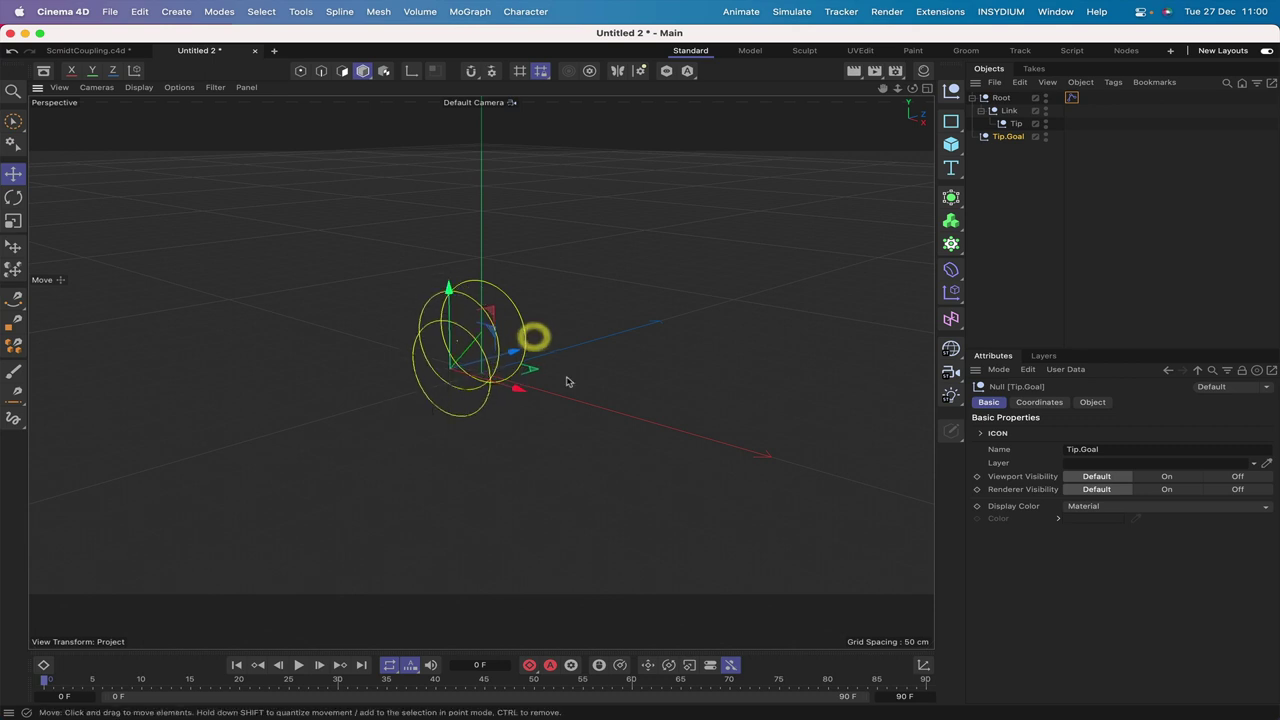
mouse_move(574, 393)
left_mouse_down()
mouse_move(596, 398)
mouse_move(562, 398)
mouse_move(576, 402)
left_mouse_up()
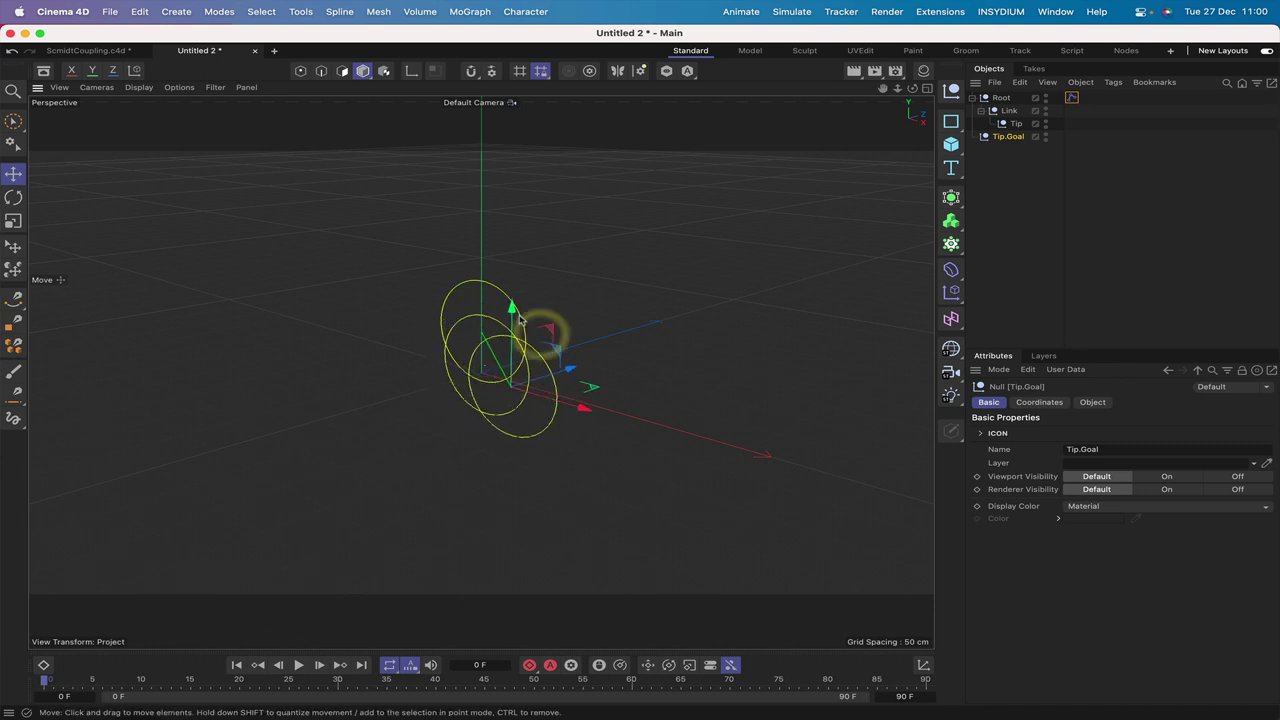
left_click_drag(537, 328, 512, 300)
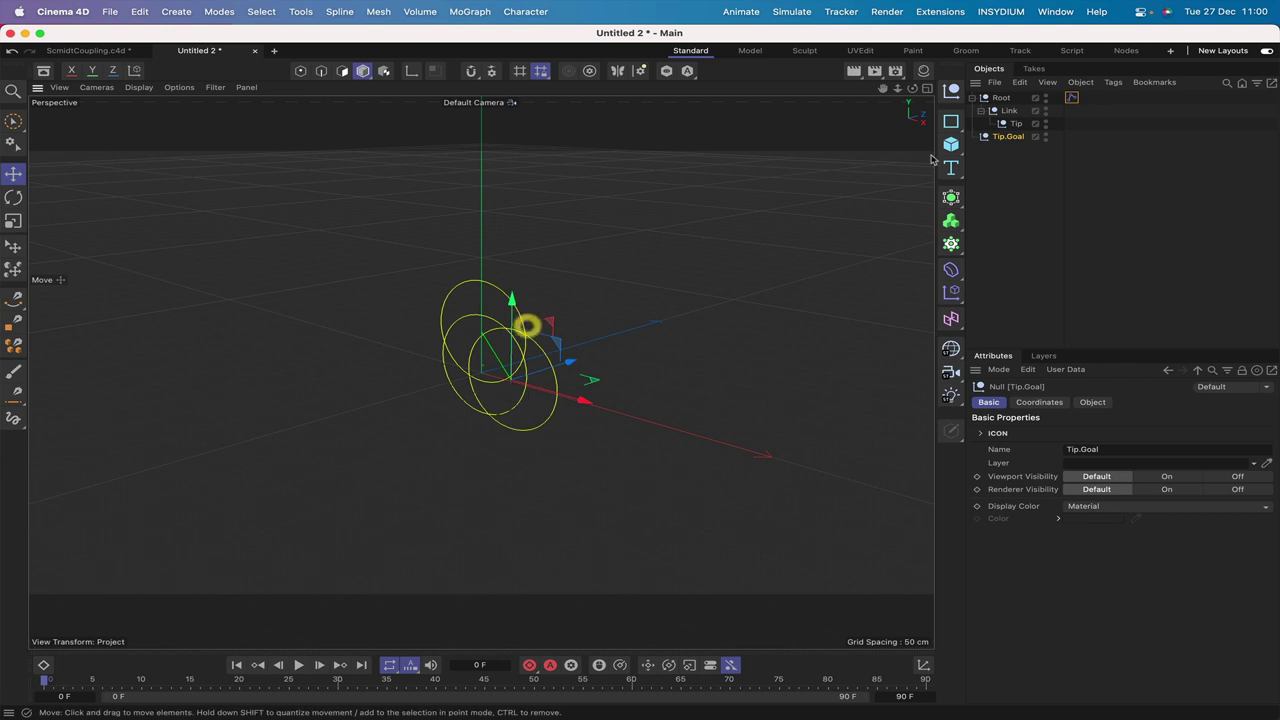
left_click(1001, 98)
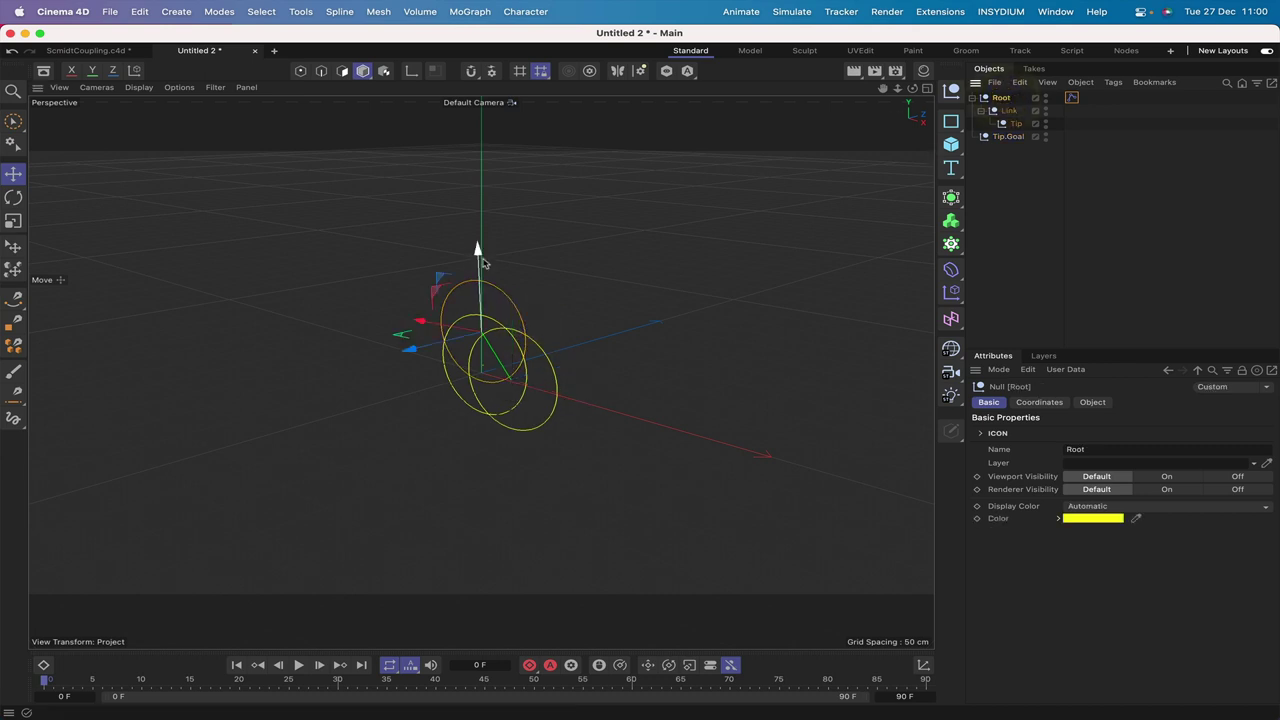
mouse_move(480, 251)
left_mouse_down()
mouse_move(483, 263)
mouse_move(489, 244)
mouse_move(487, 262)
left_mouse_up()
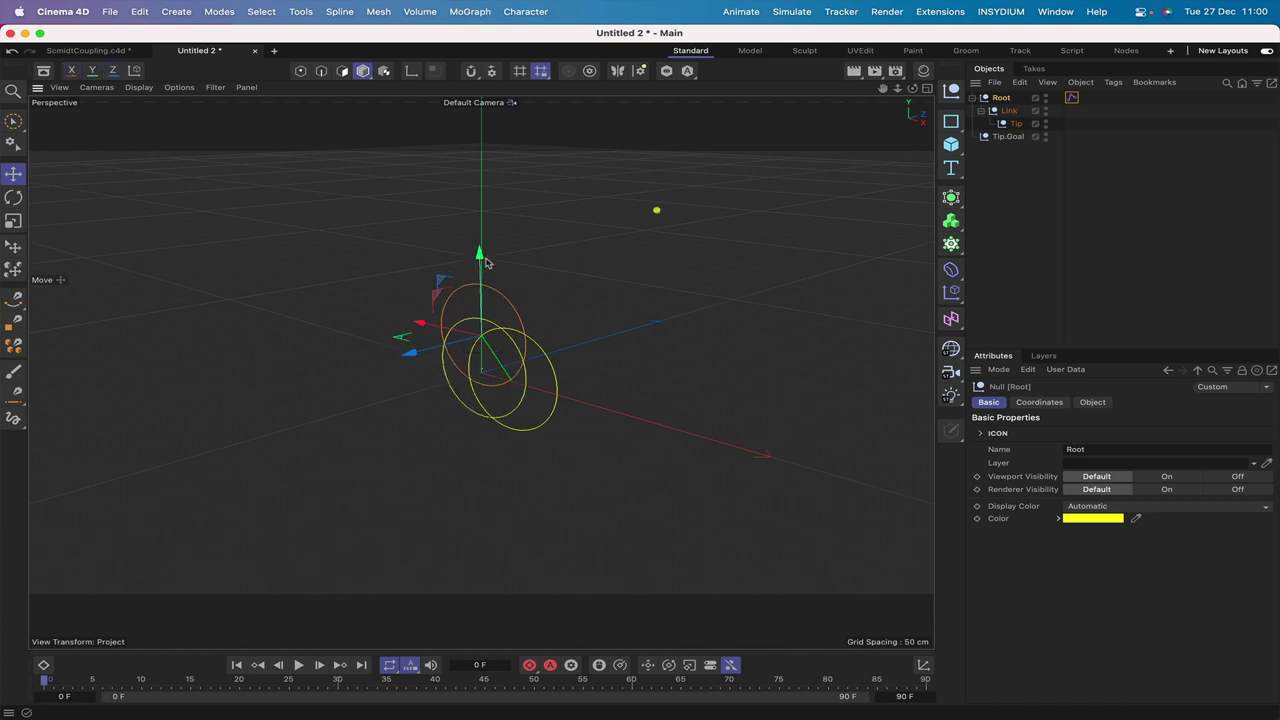
- Undo the last test moves of the Root and Tip.Goal nulls
left_click(1008, 137)
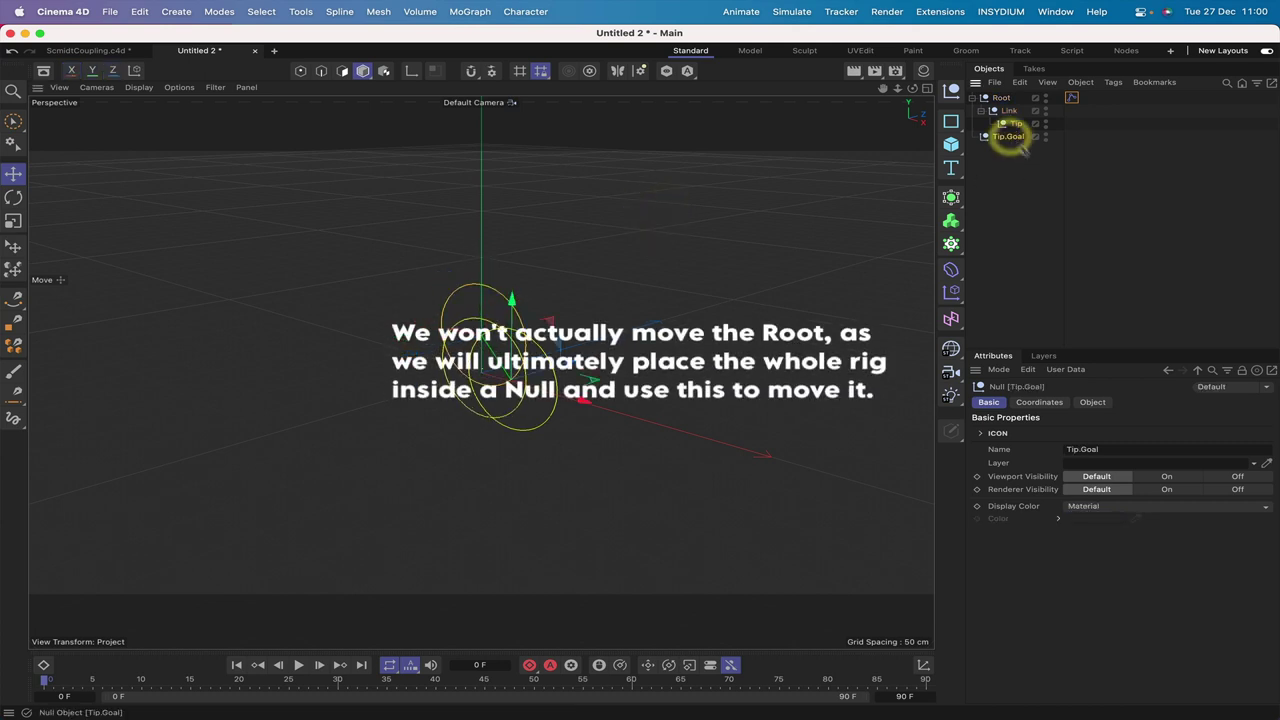
key("super+z")
key("super+z")
key("super+z")
key("super+z")
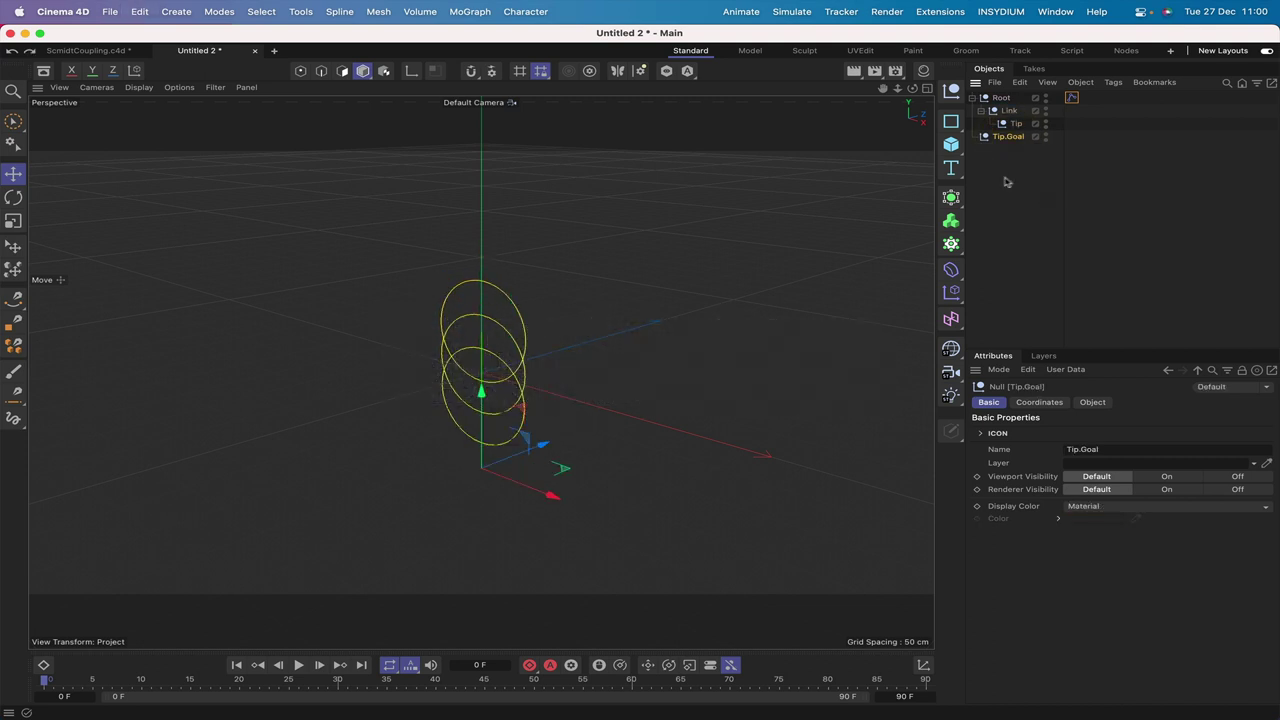
- Add a cylinder with +Z orientation and a height of 10 cm
left_click(953, 146)
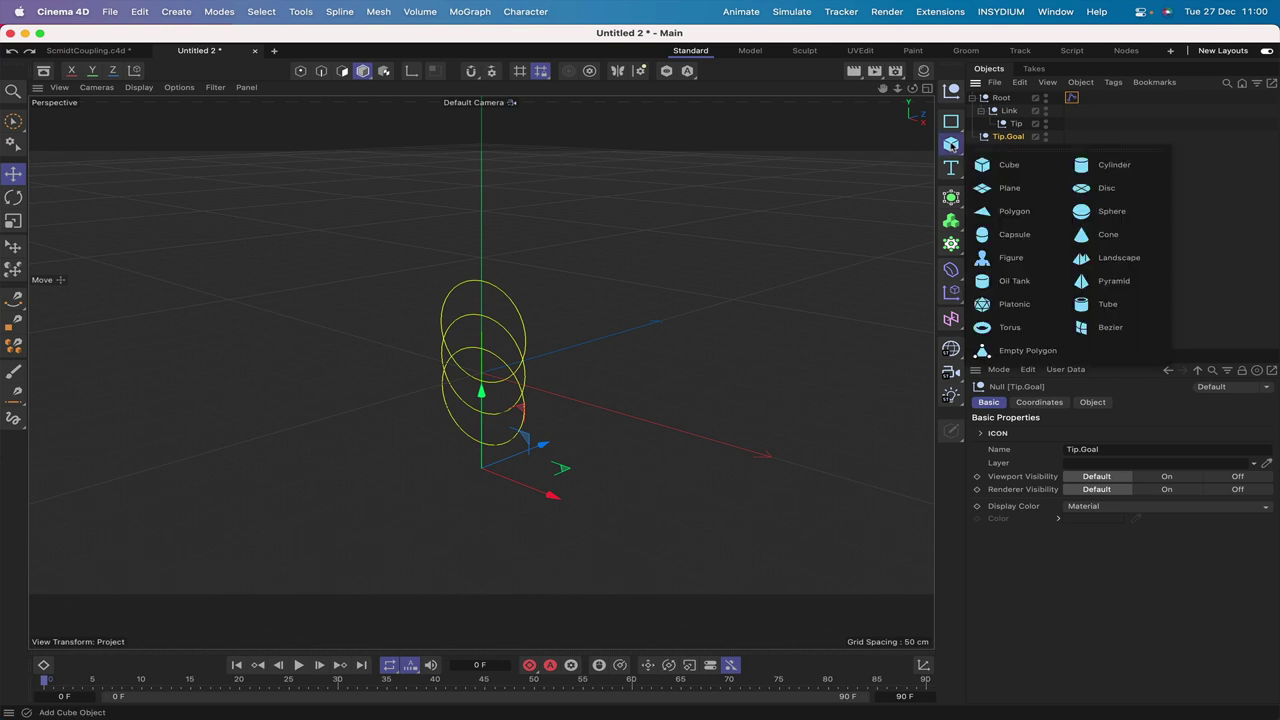
left_click(1112, 172)
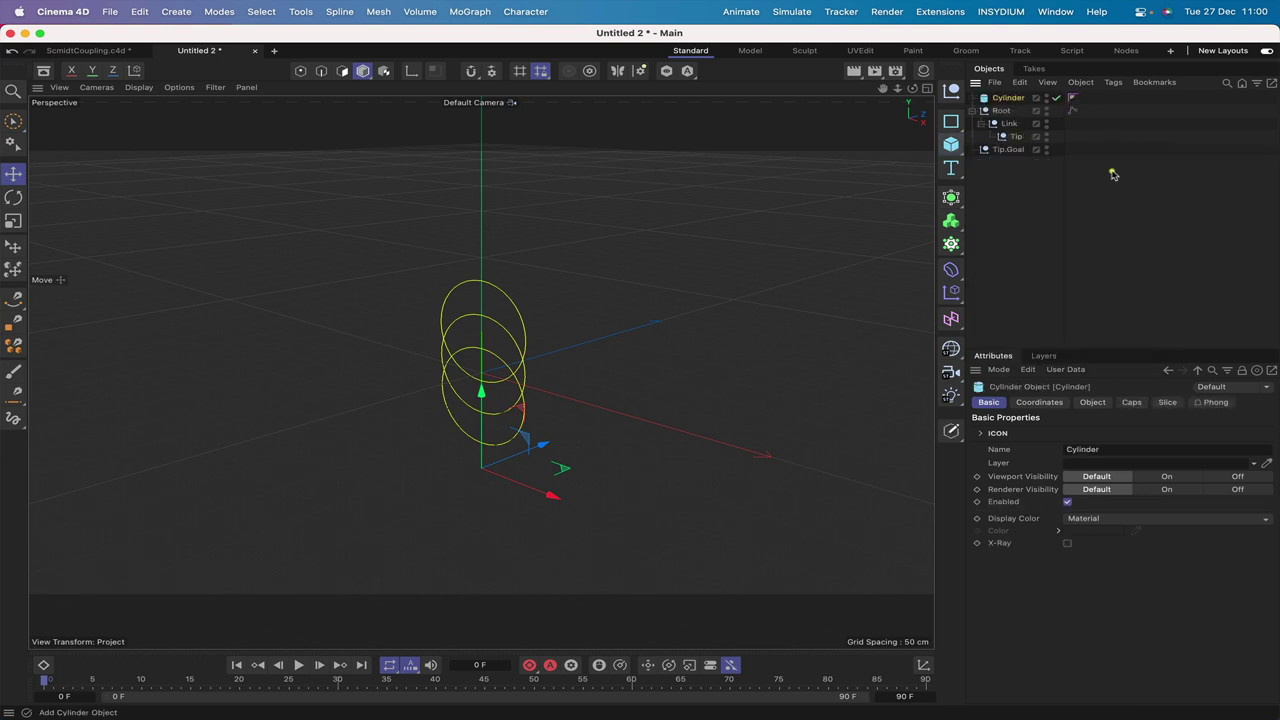
left_click(1093, 403)
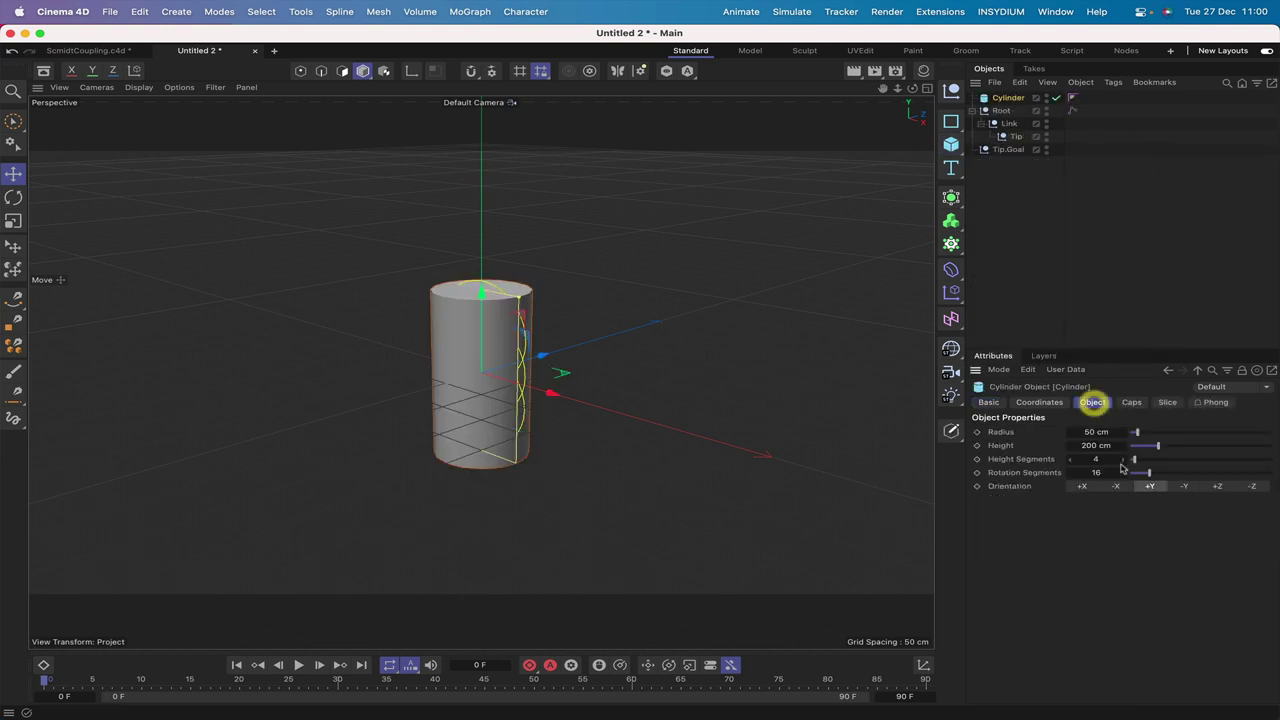
left_click(1217, 486)
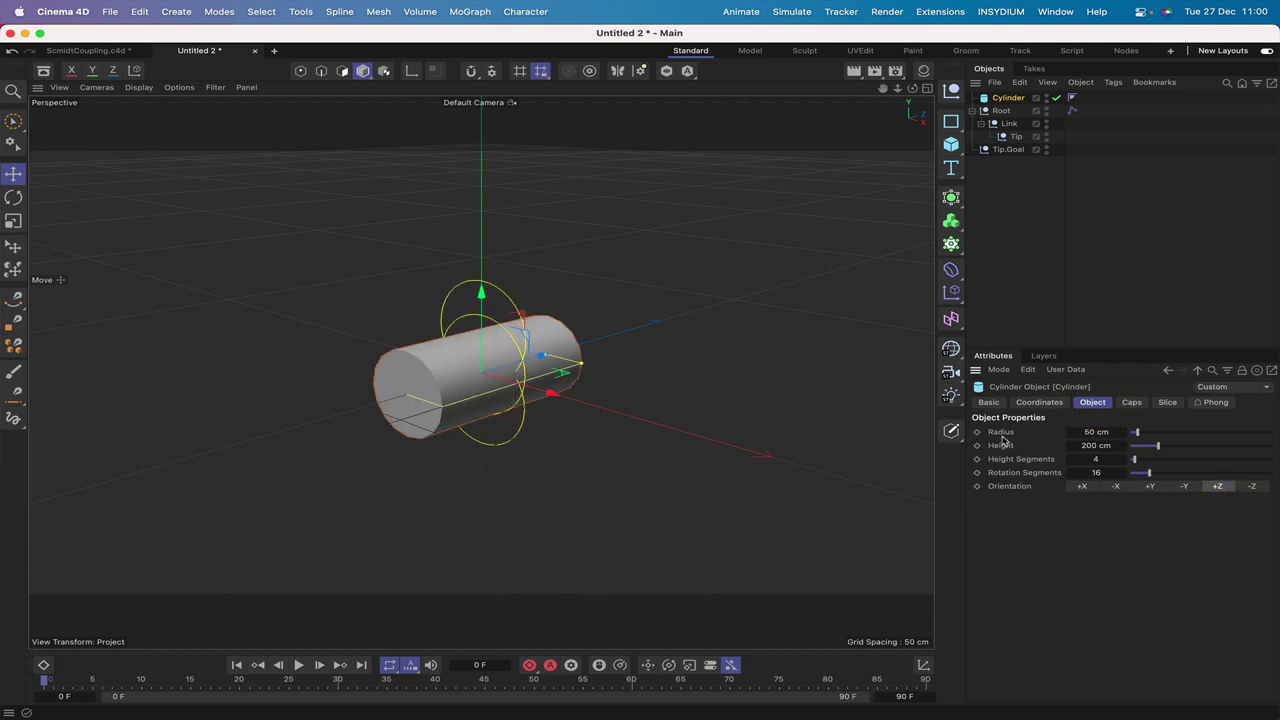
left_click(1088, 445)
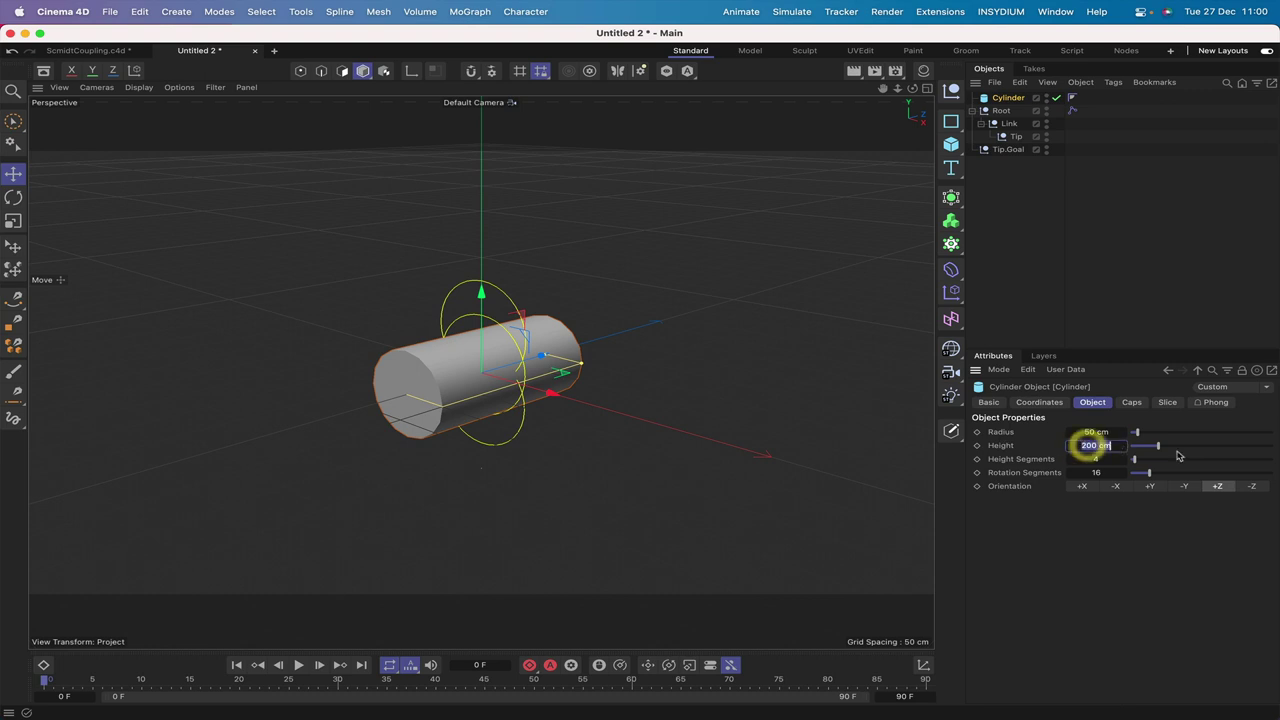
type("10")
key("Return")
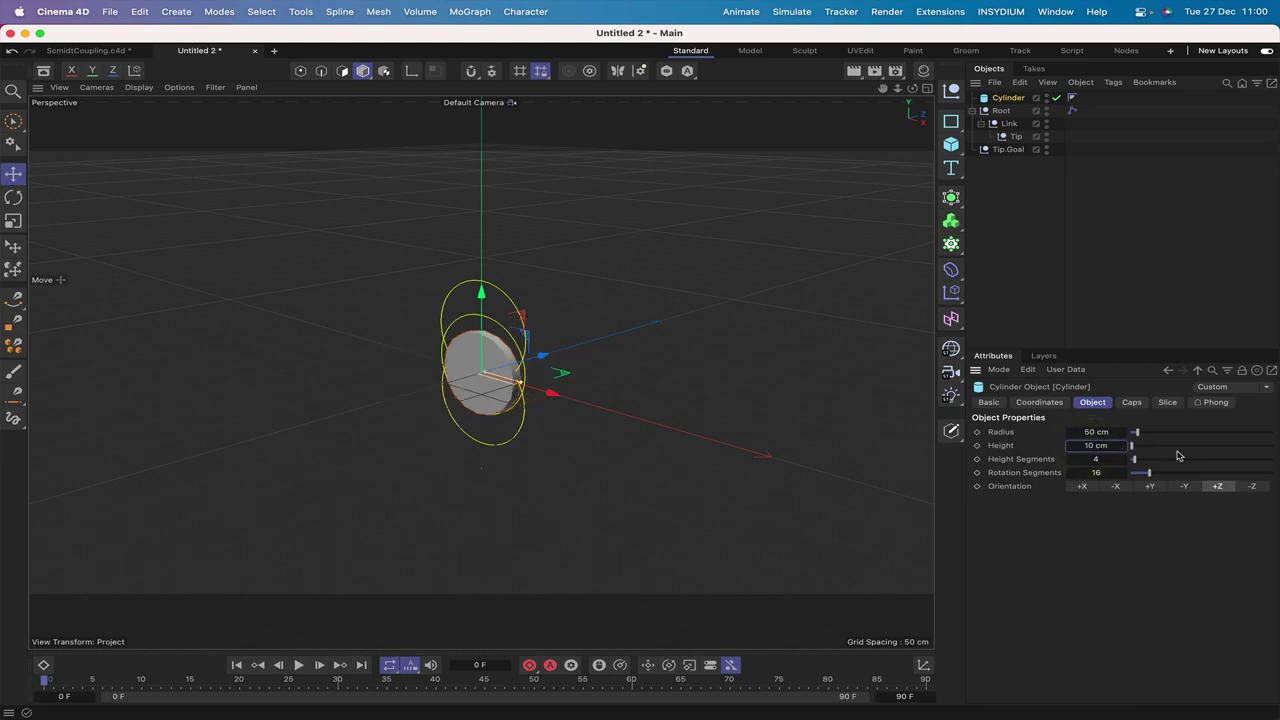
- Set the cylinder to 1 height segment and 60 rotation segments
left_click(1111, 458)
type("1")
key("Return")
left_click(1098, 472)
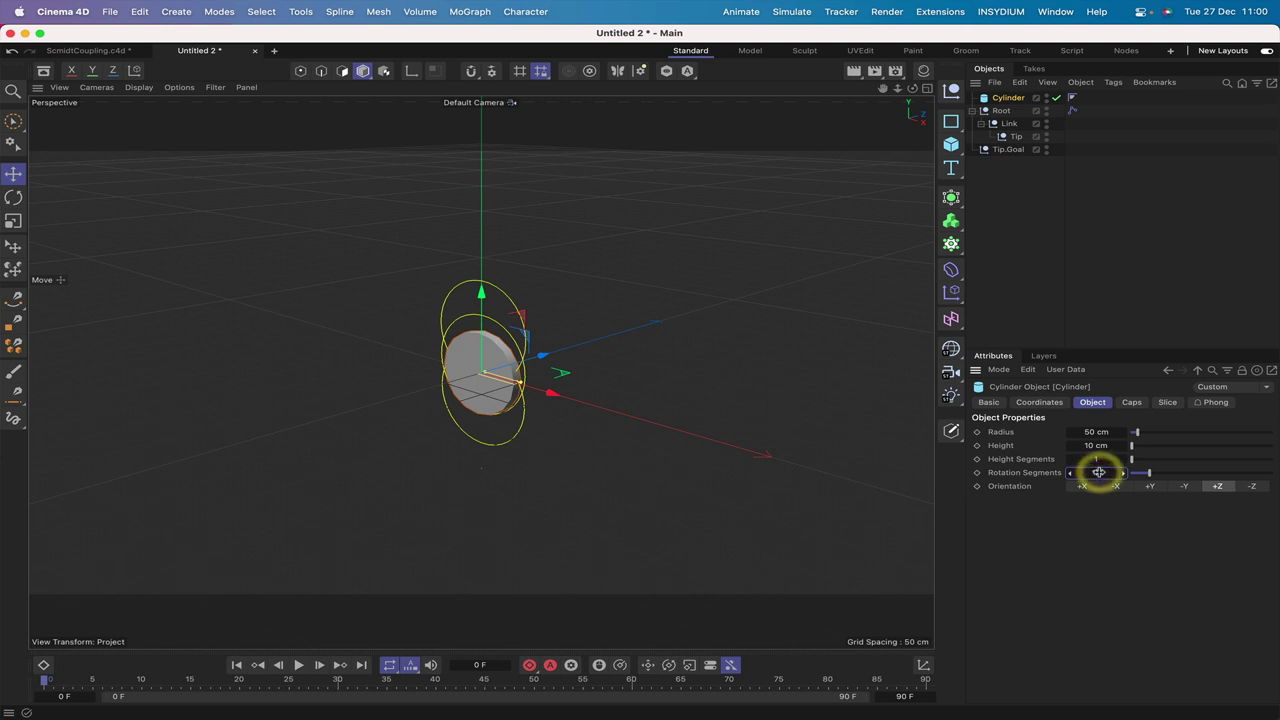
key("0")
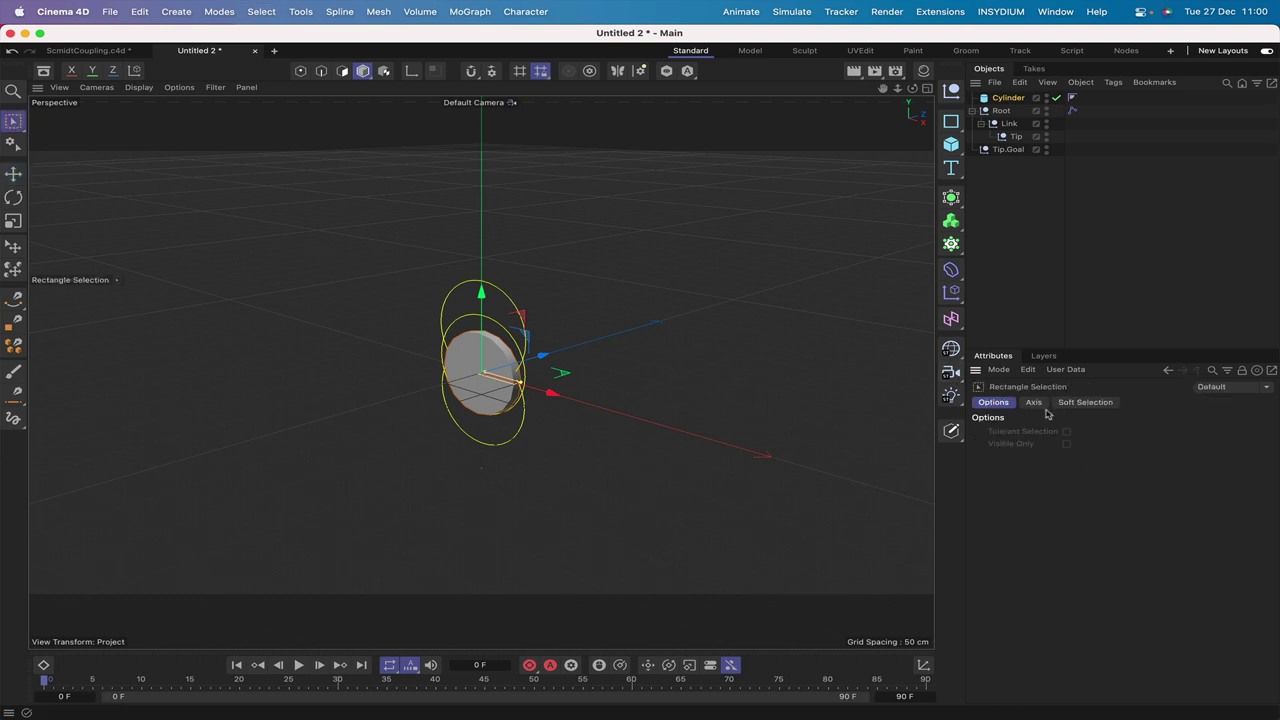
left_click(1004, 98)
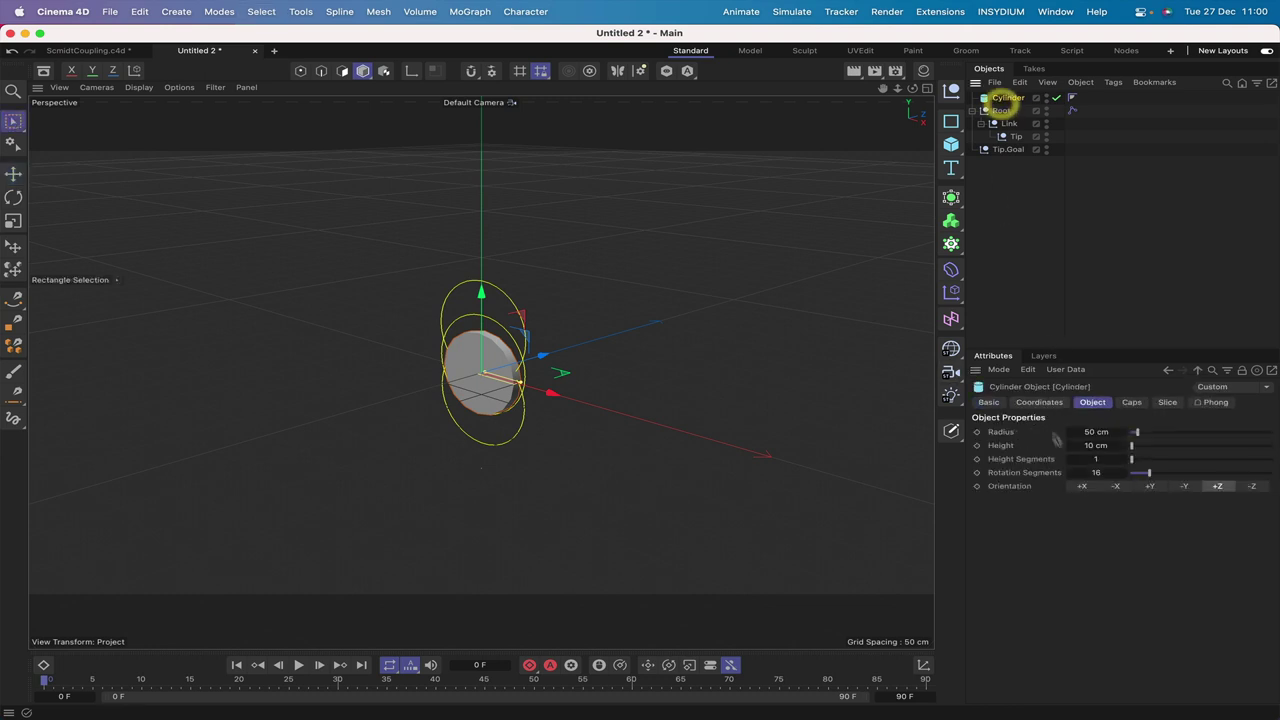
left_click(1099, 472)
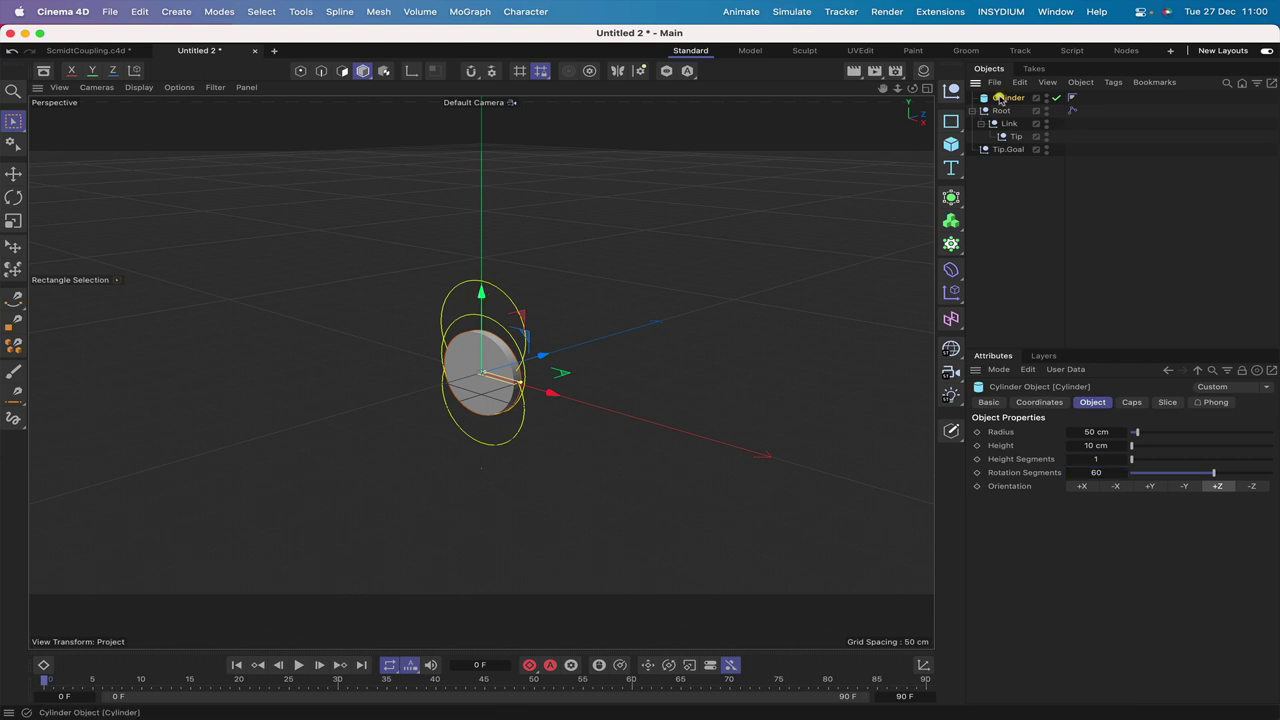
- Set the cylinder's Y position to 50 cm
left_click(1039, 402)
left_click(1043, 461)
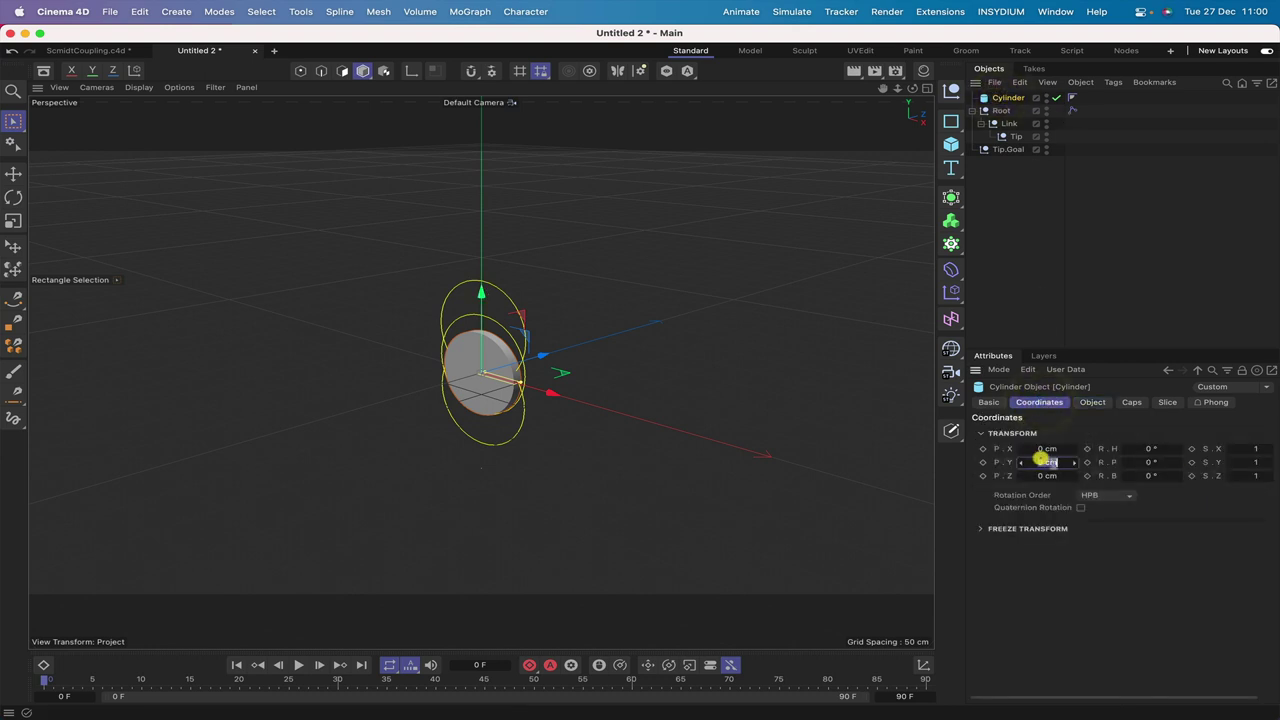
type("50")
key("Return")
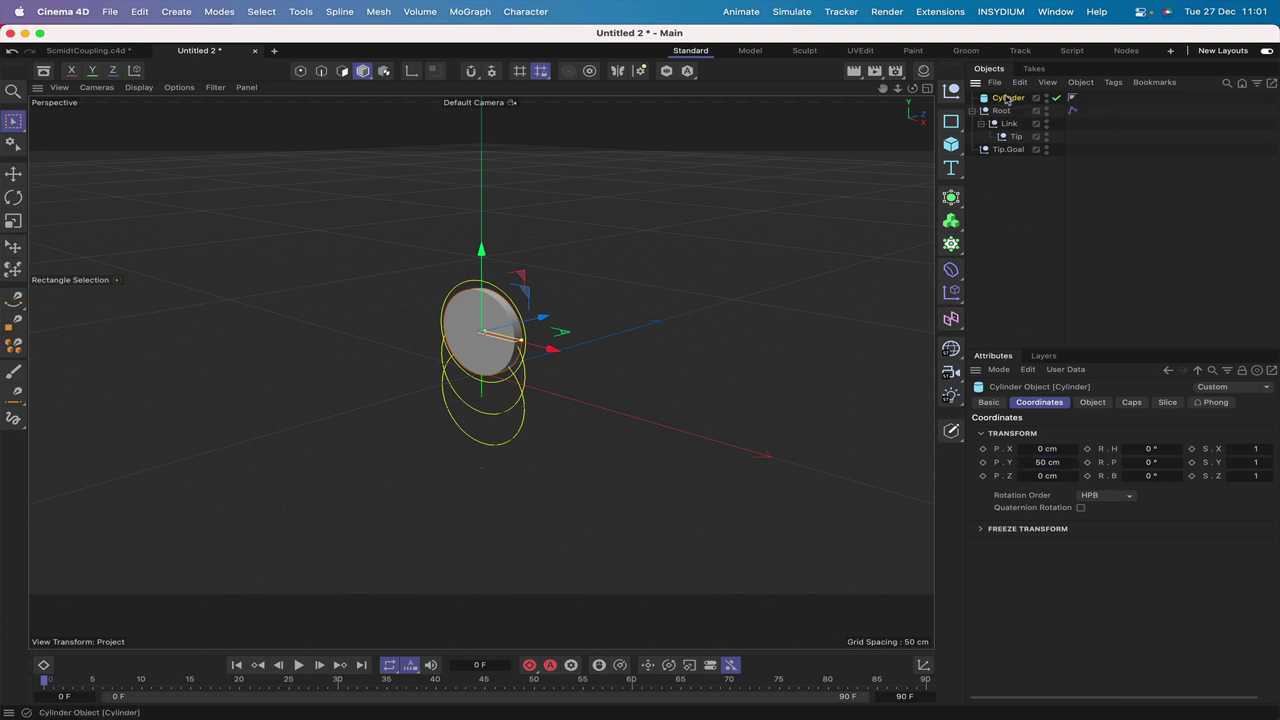
- Duplicate the cylinder twice and set the Y position of Cylinder.1 to 10 cm
left_click_drag(1008, 104, 1010, 117, "ctrl")
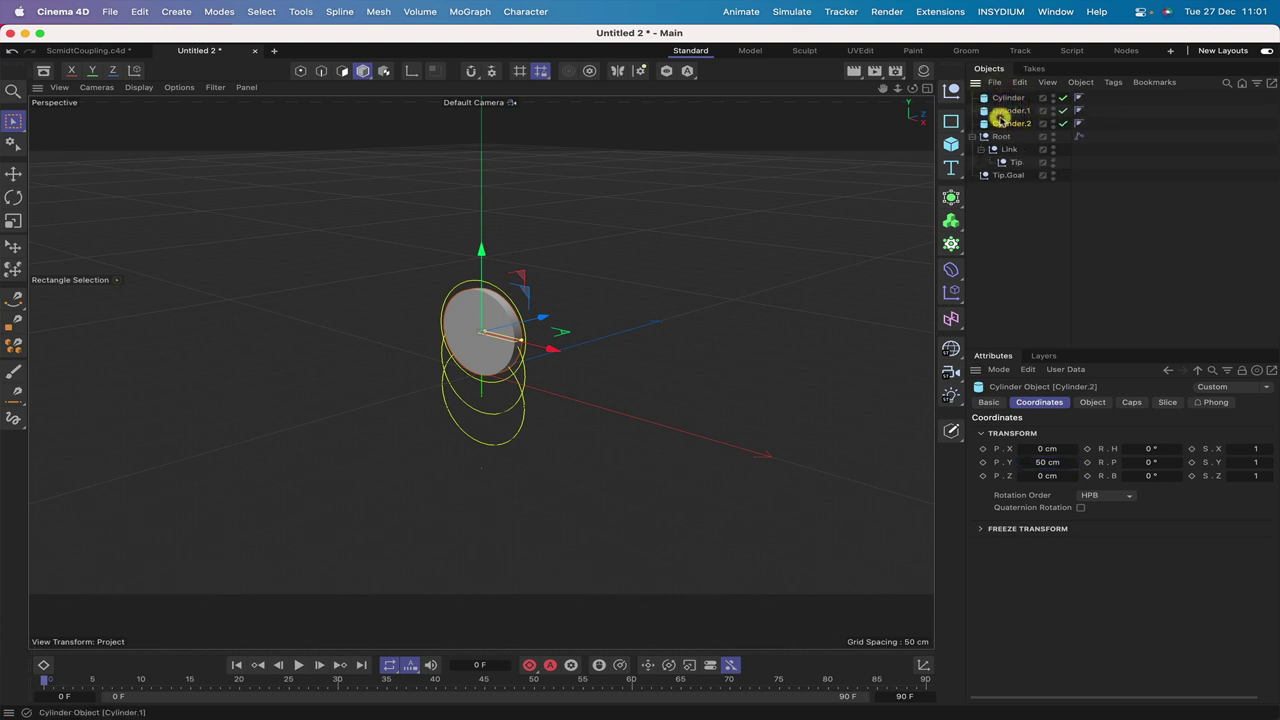
left_click(1010, 110)
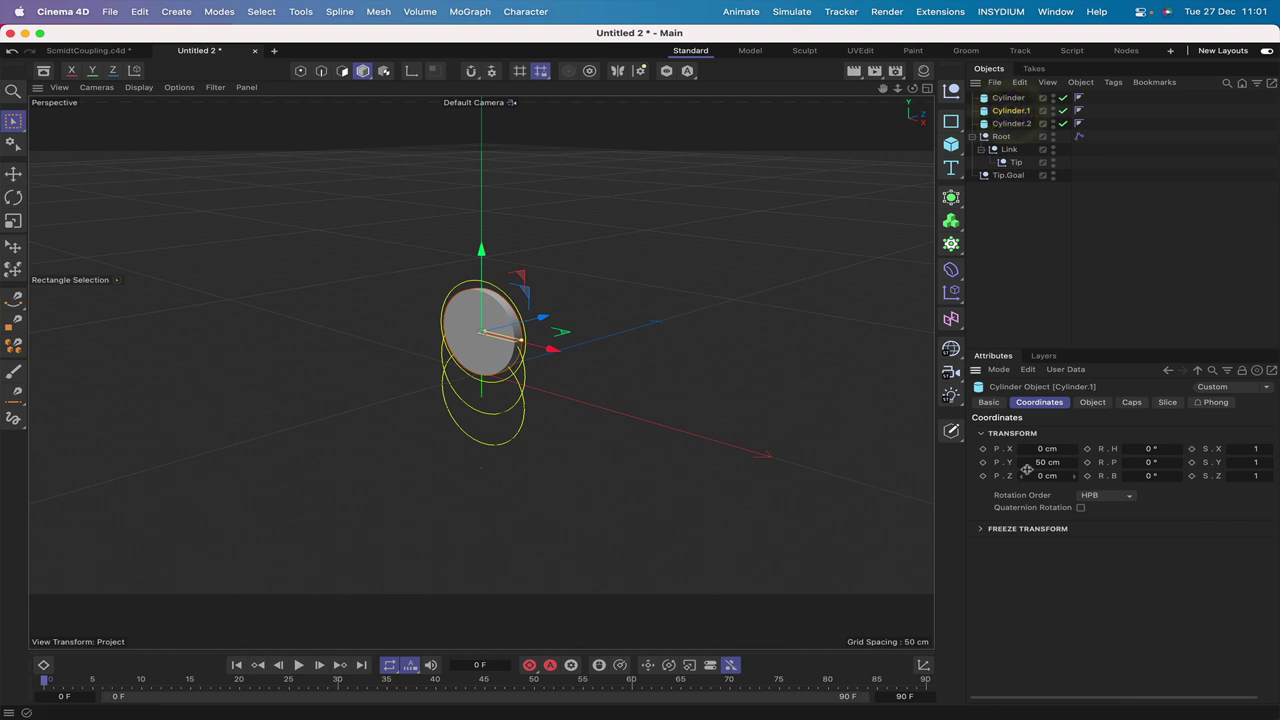
type("10")
key("Return")
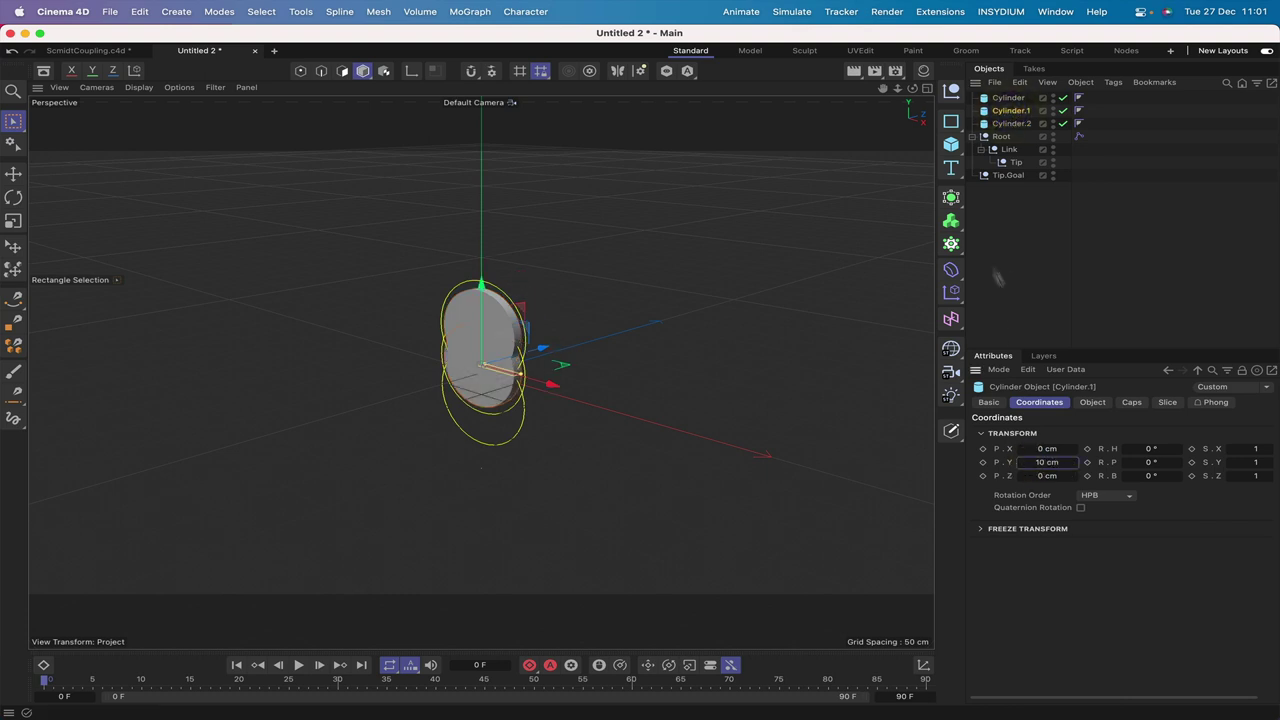
- Set the Y position of Cylinder.2 to -30 cm
left_click(1020, 122)
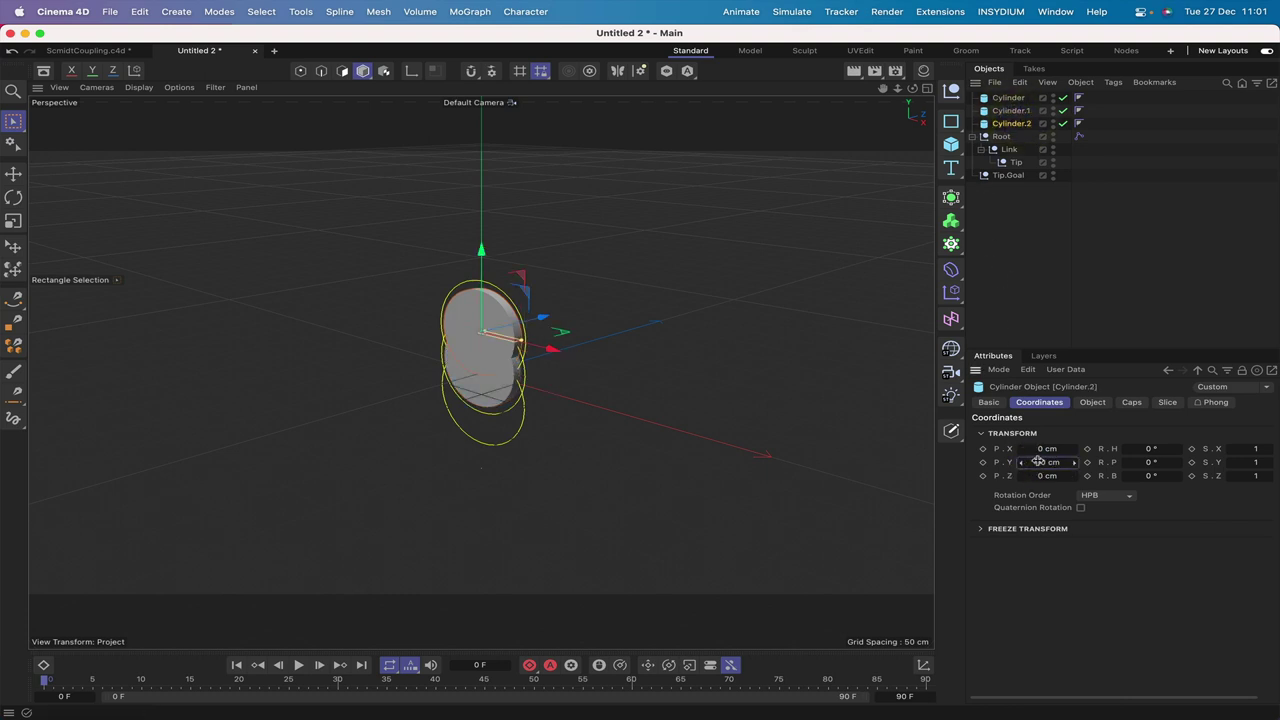
left_click(1040, 462)
type("-30")
key("Return")
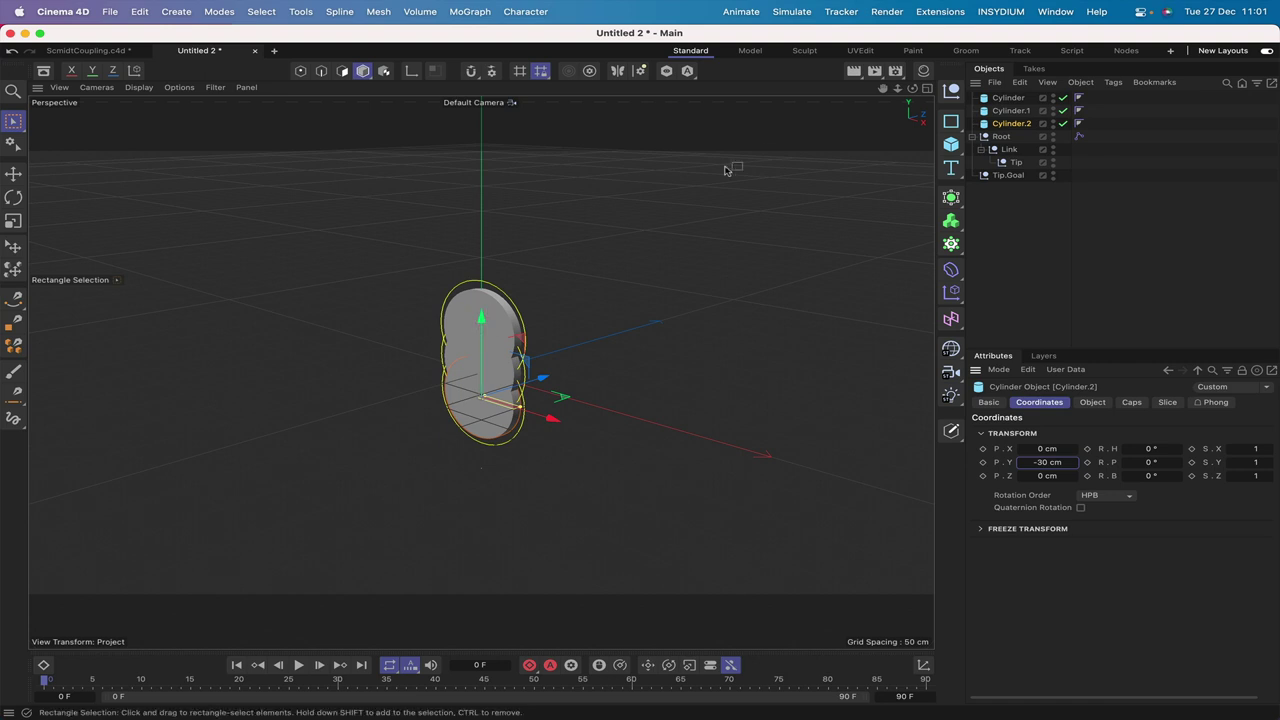
- Set the Z position of Cylinder.1 to -30 cm
mouse_move(912, 88)
left_mouse_down()
mouse_move(860, 92)
mouse_move(912, 92)
left_mouse_up()
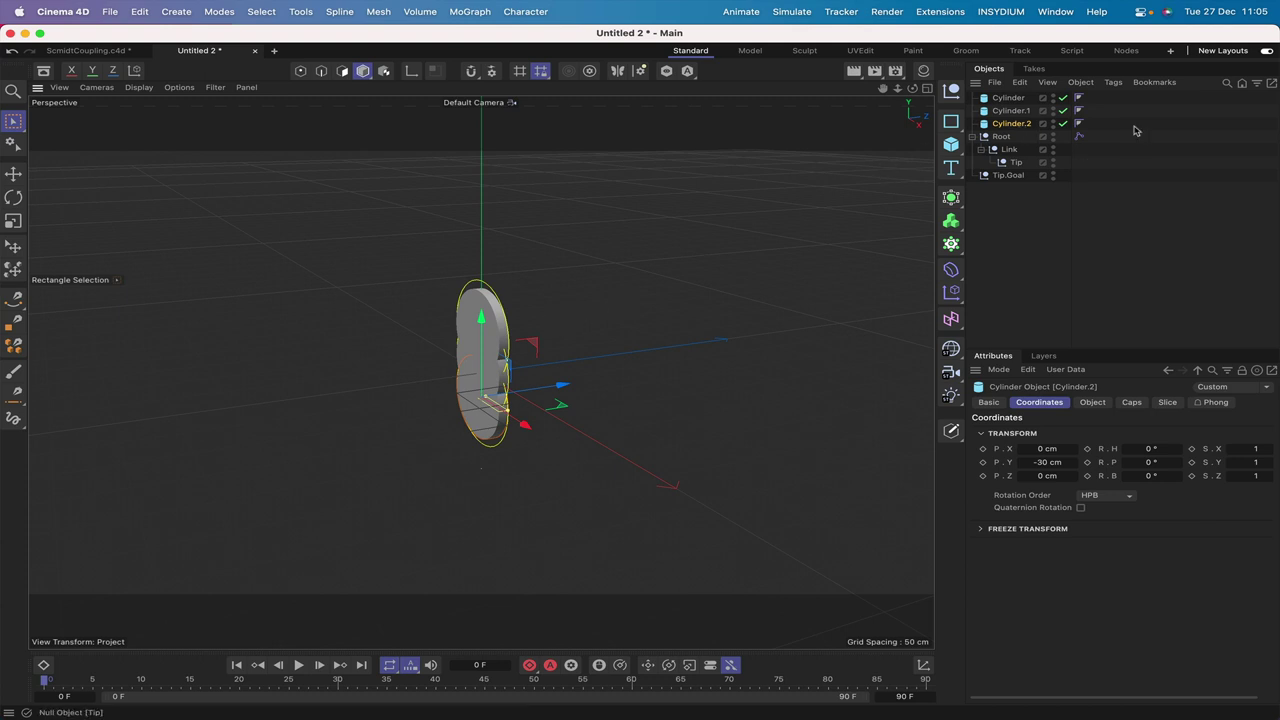
left_click(1010, 111)
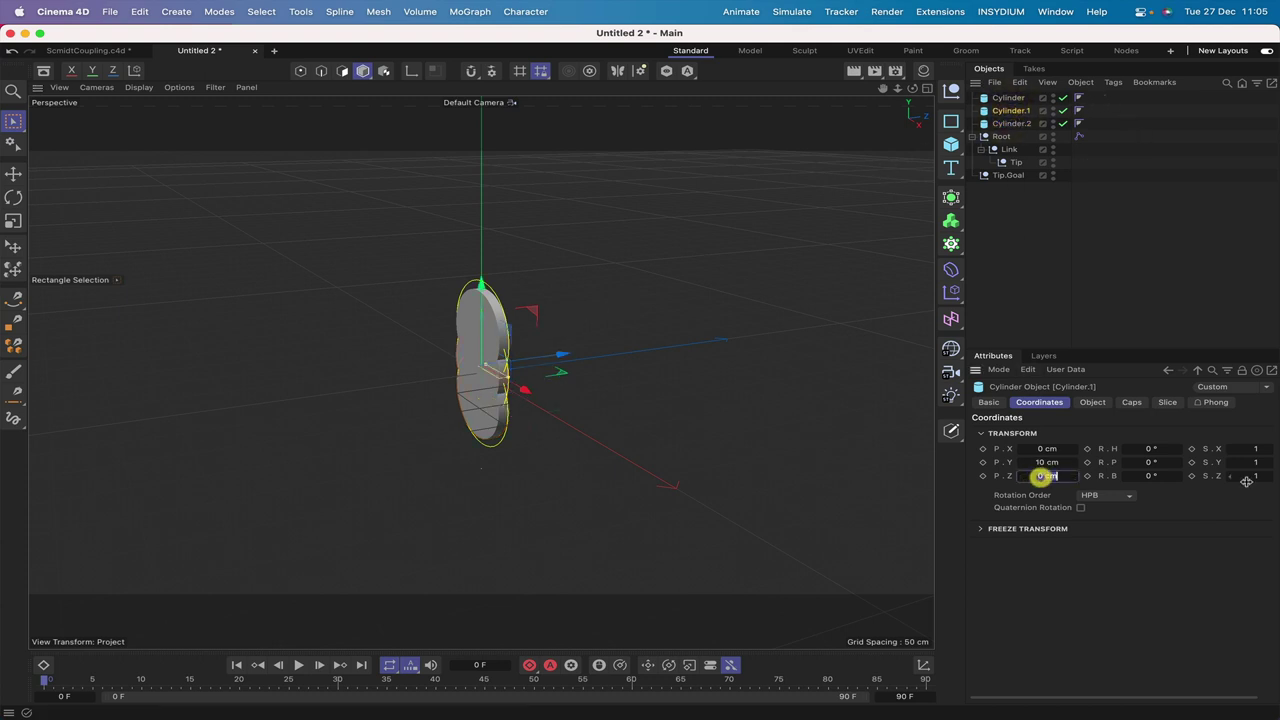
type("-30")
key("Return")
- Set the Z position of Cylinder.2 to -60 cm
left_click(1011, 123)
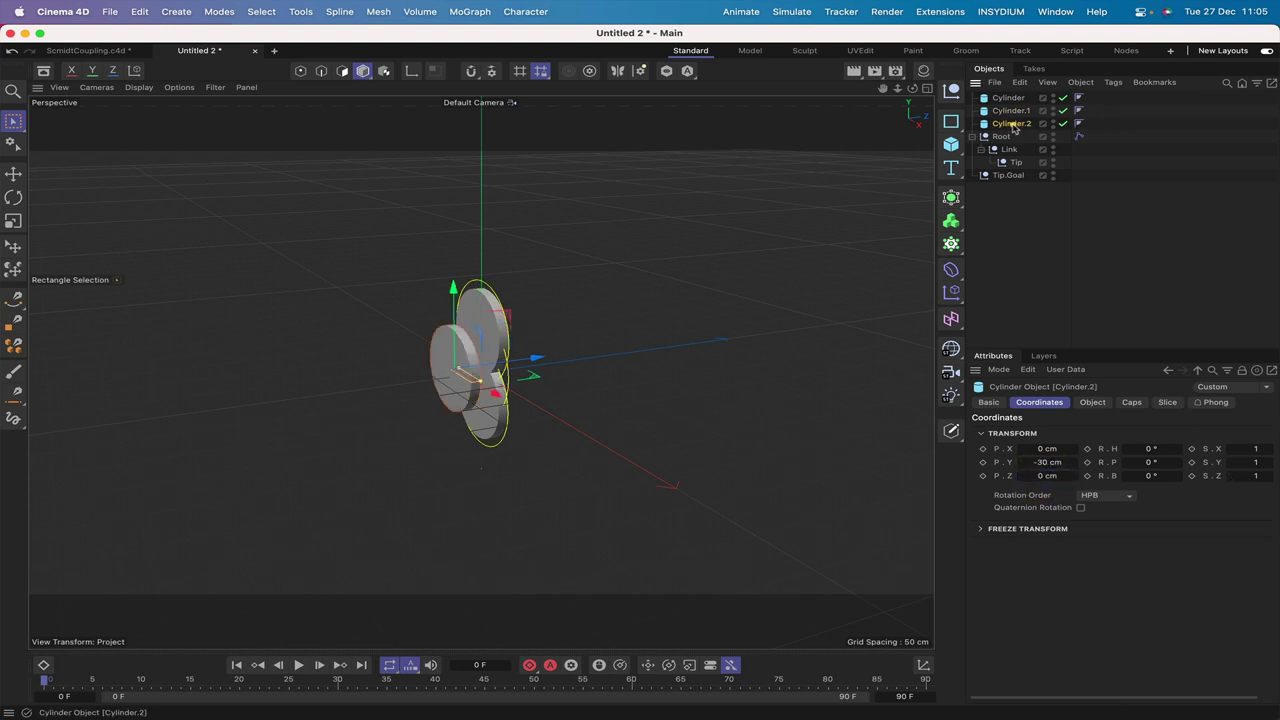
left_click(1050, 476)
type("-")
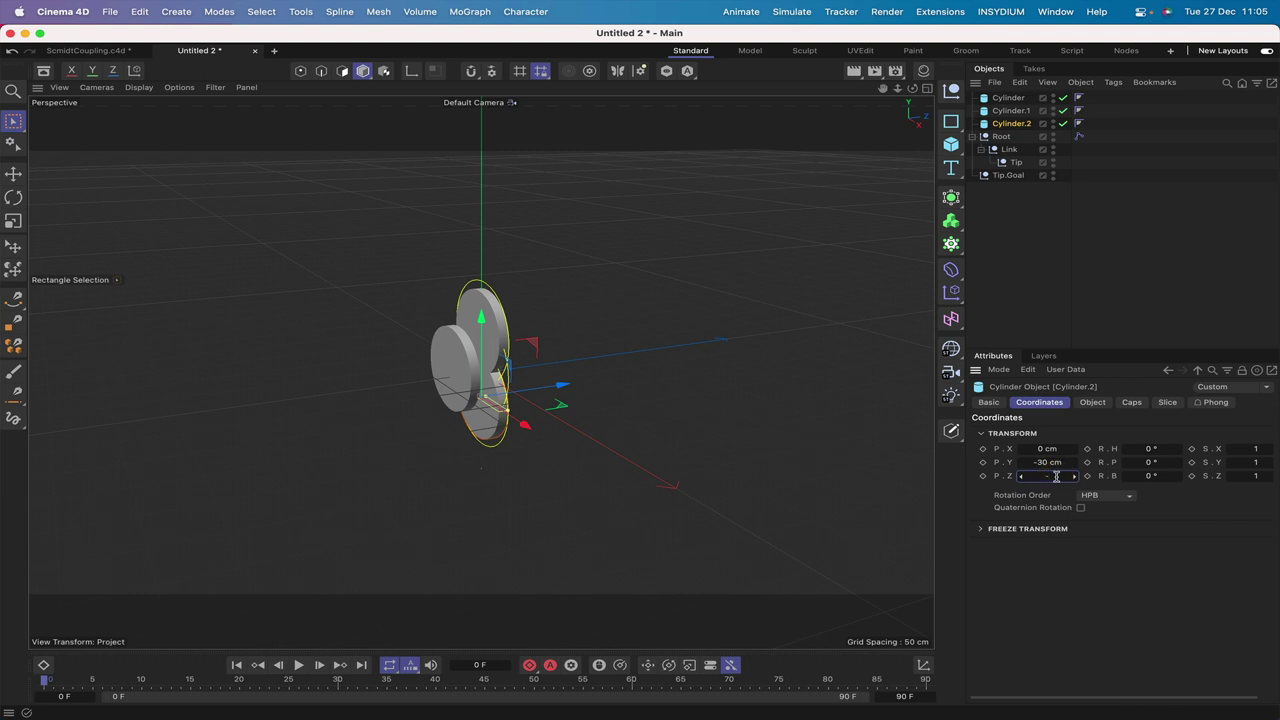
type("60")
key("Return")
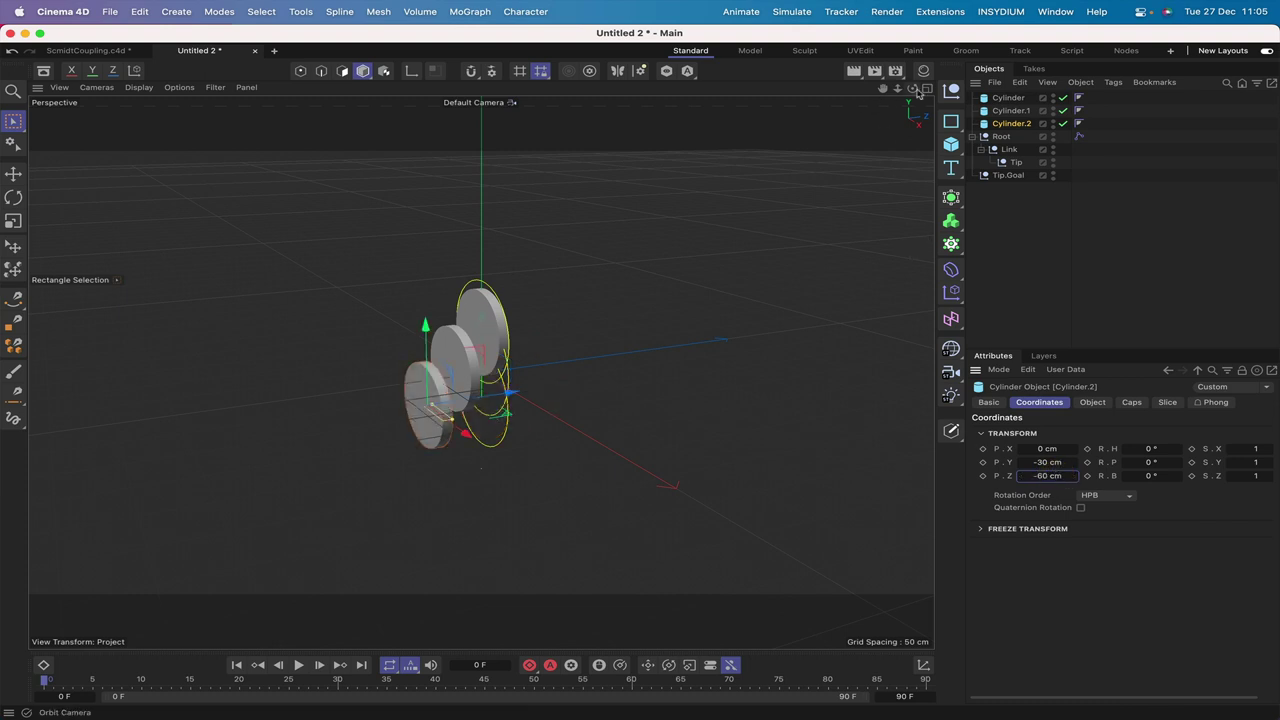
- Parent Cylinder to the Root null, Cylinder.1 to the Link null and Cylinder.2 to the Tip null
left_click_drag(912, 88, 941, 89)
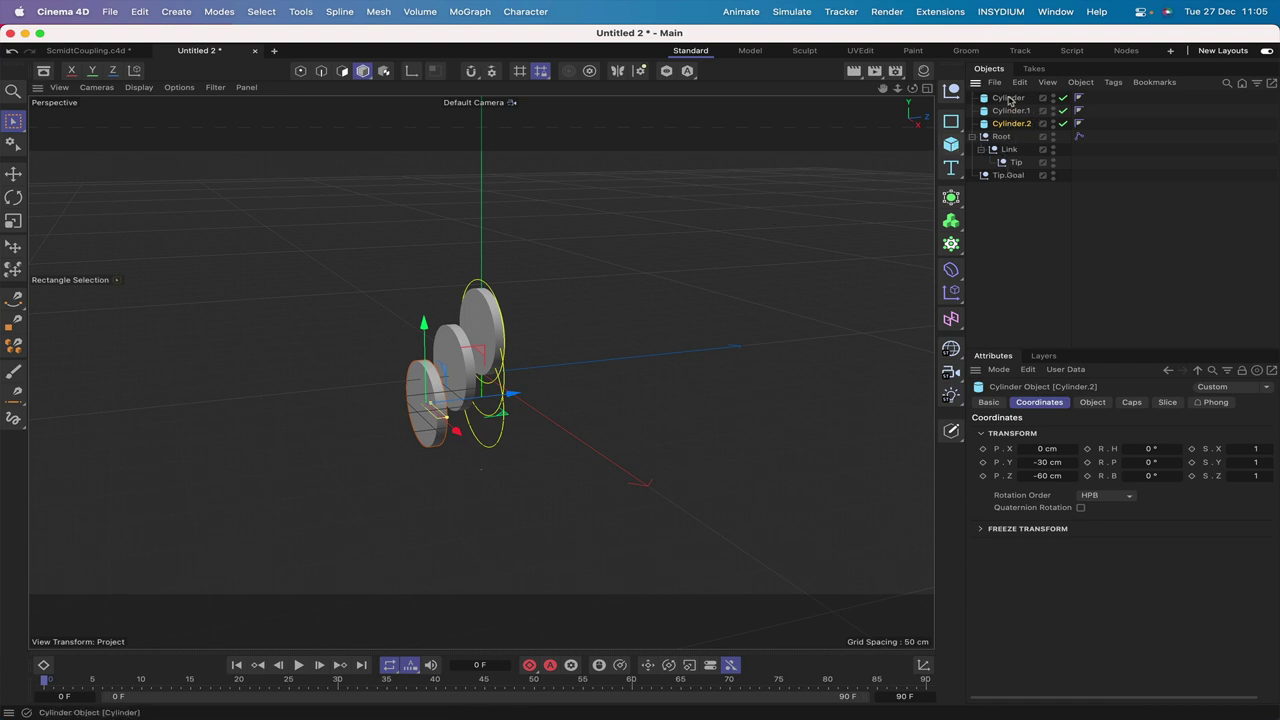
left_click_drag(1010, 113, 1016, 163)
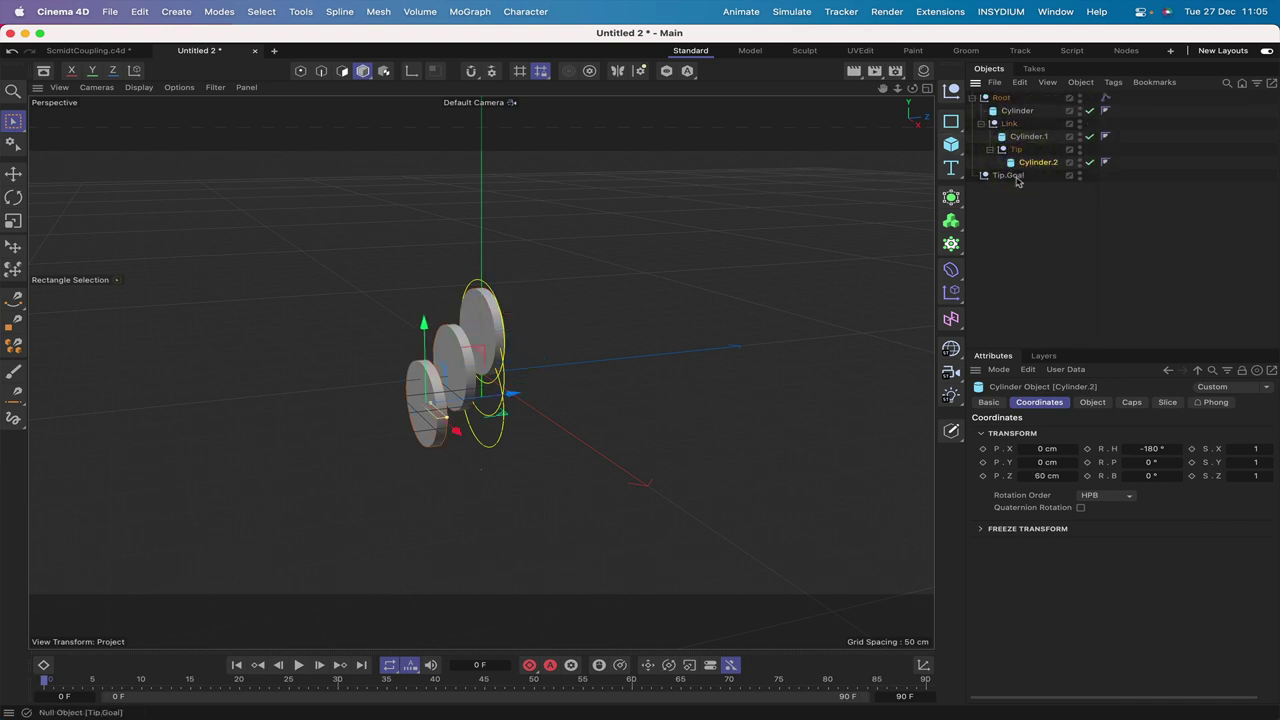
- Try moving the Tip.Goal null to about X 15 cm, Y 3.3 cm to bend the disc chain
left_click(1014, 176)
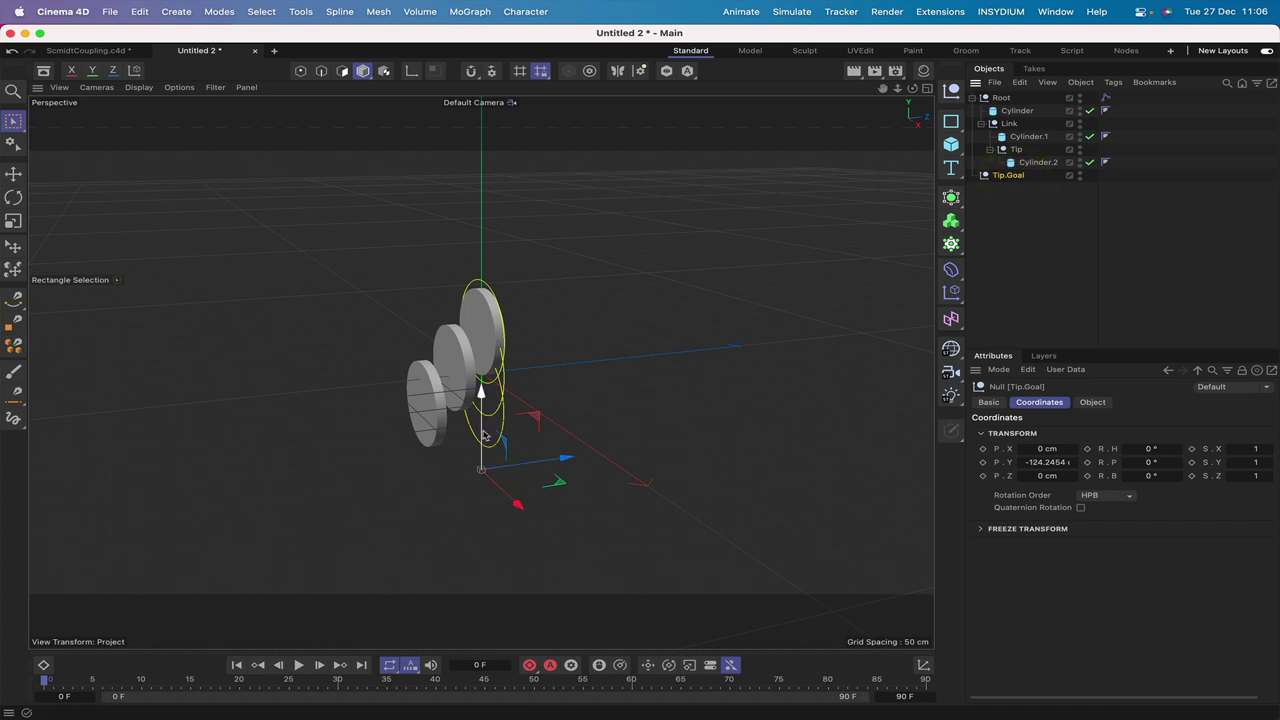
mouse_move(484, 437)
left_mouse_down()
mouse_move(503, 330)
mouse_move(547, 410)
mouse_move(476, 368)
left_mouse_up()
- Set the perspective view to Gouraud Shading (Lines) with Isoparms display
left_click(138, 87)
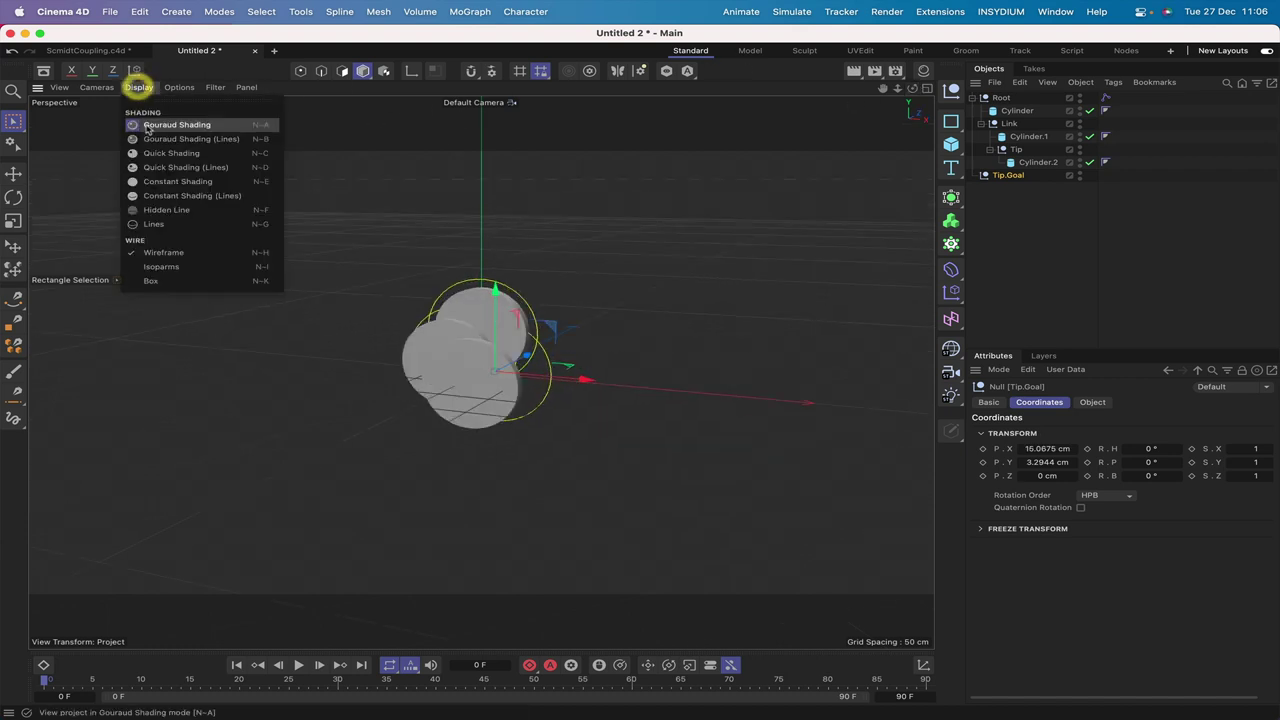
left_click(150, 139)
left_click(138, 87)
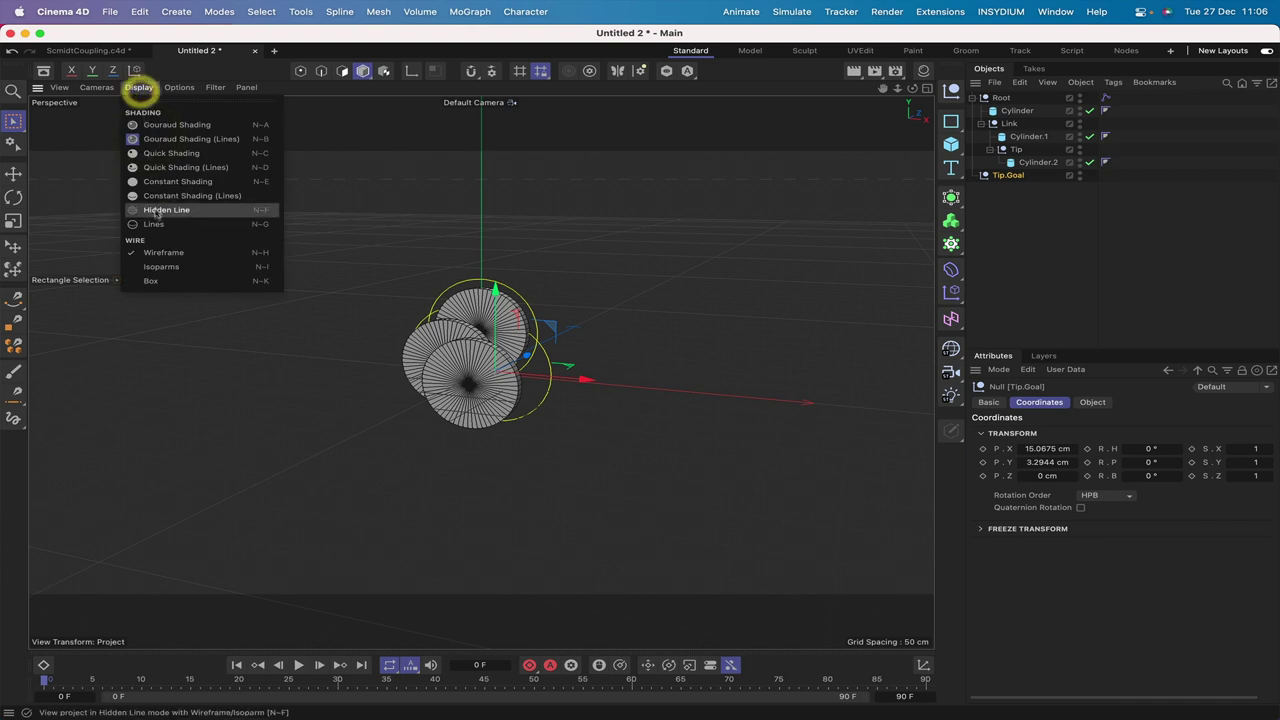
left_click(161, 266)
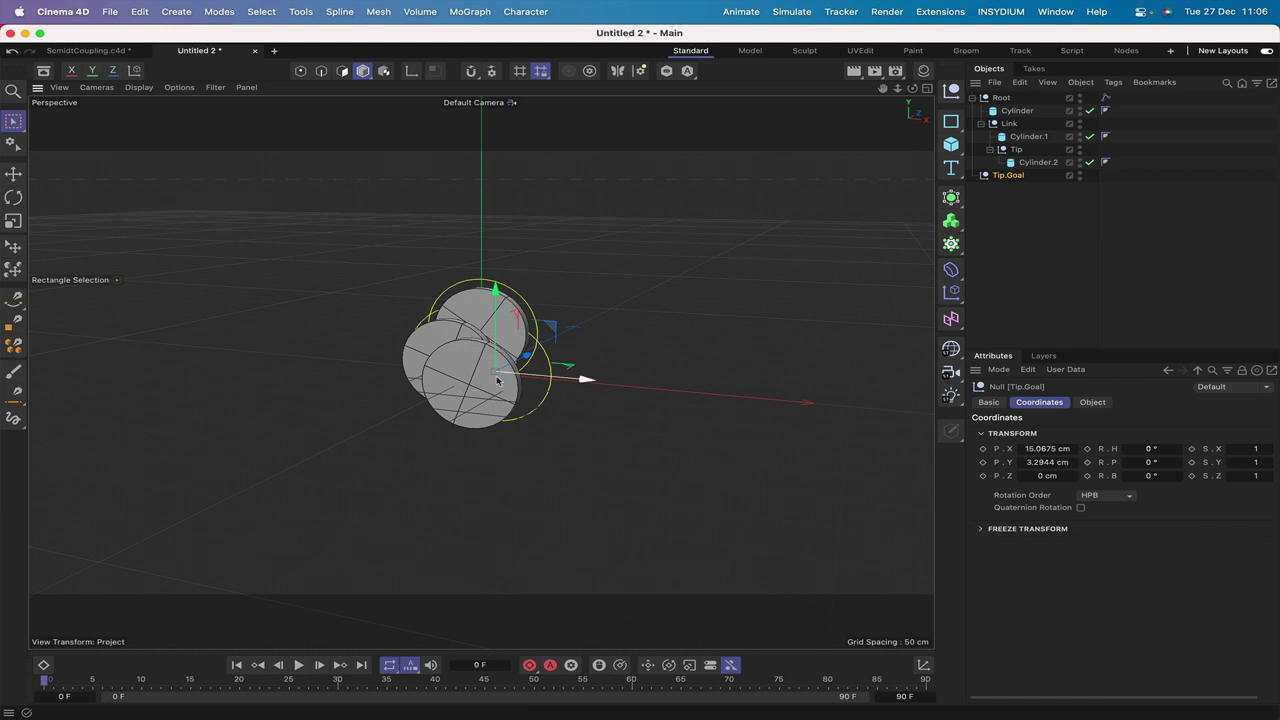
- Try lowering the Tip.Goal null to about Y -35 cm, and undo its test moves
left_click_drag(492, 289, 493, 320)
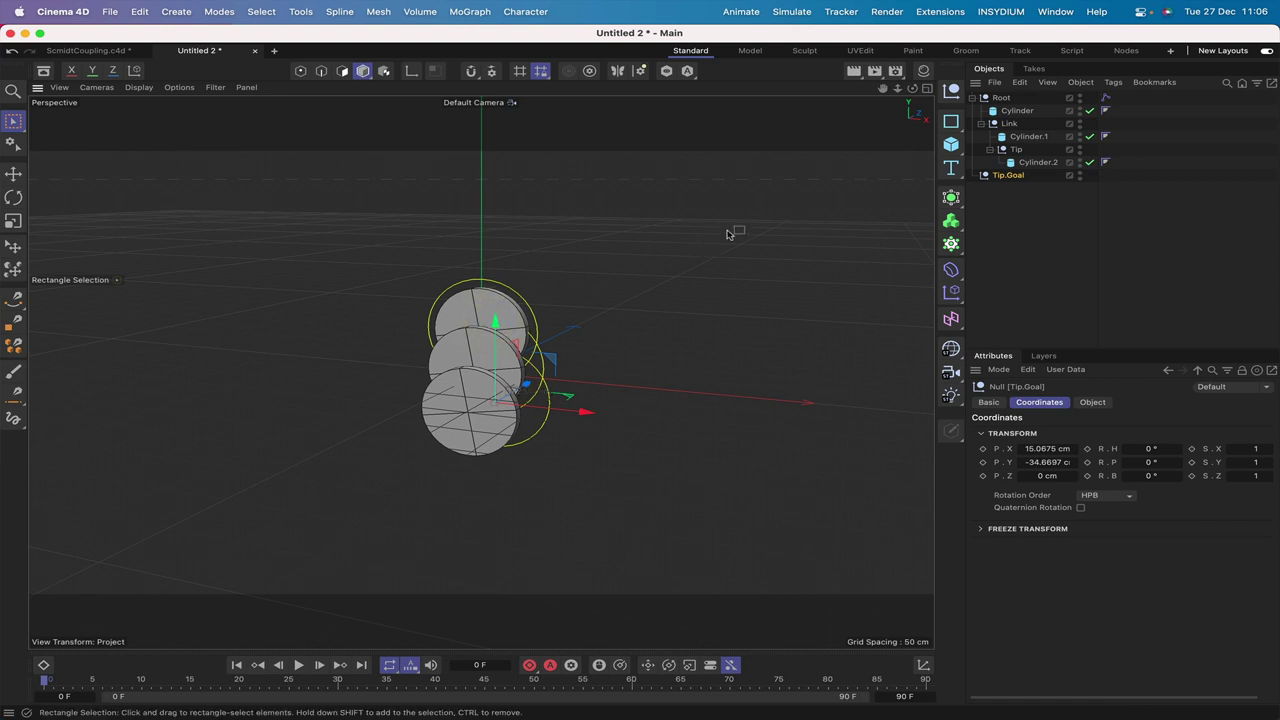
key("super+z")
key("super+z")
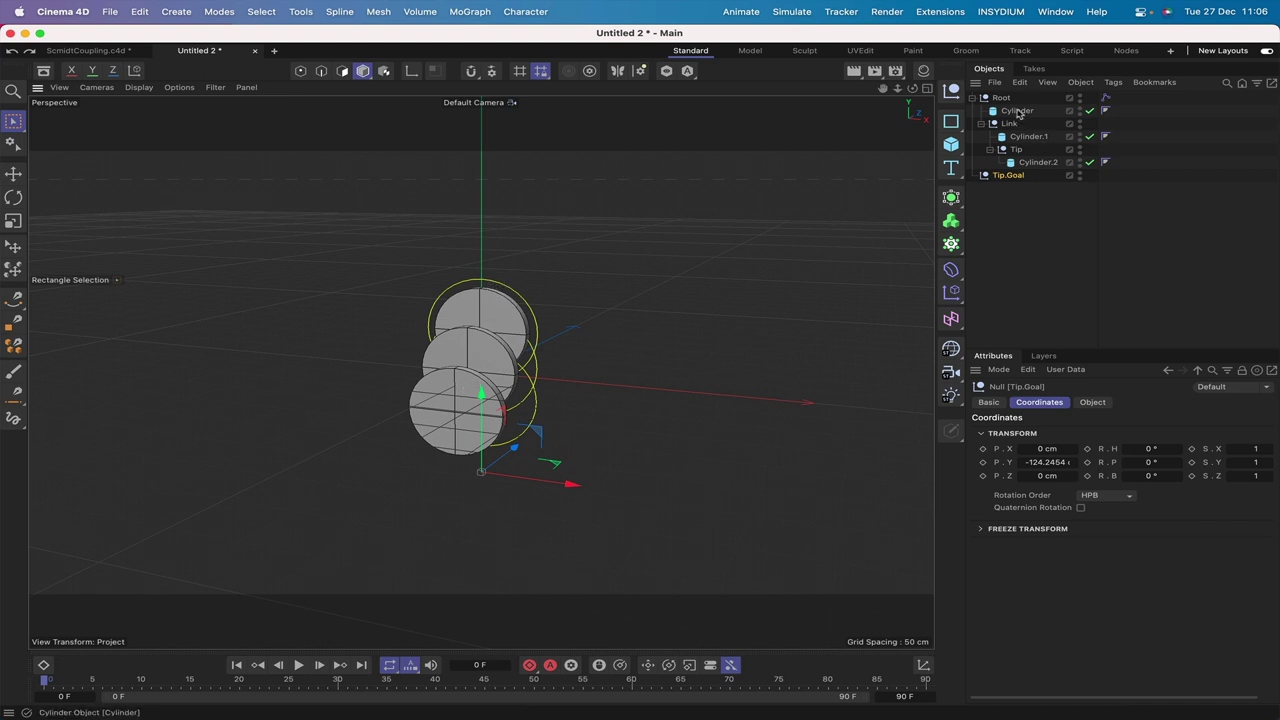
- Take Cylinder, Cylinder.1 and Cylinder.2 out of the null chain and place them at top level below Tip.Goal
left_click_drag(1006, 183, 1000, 189)
left_click_drag(1028, 123, 1008, 189)
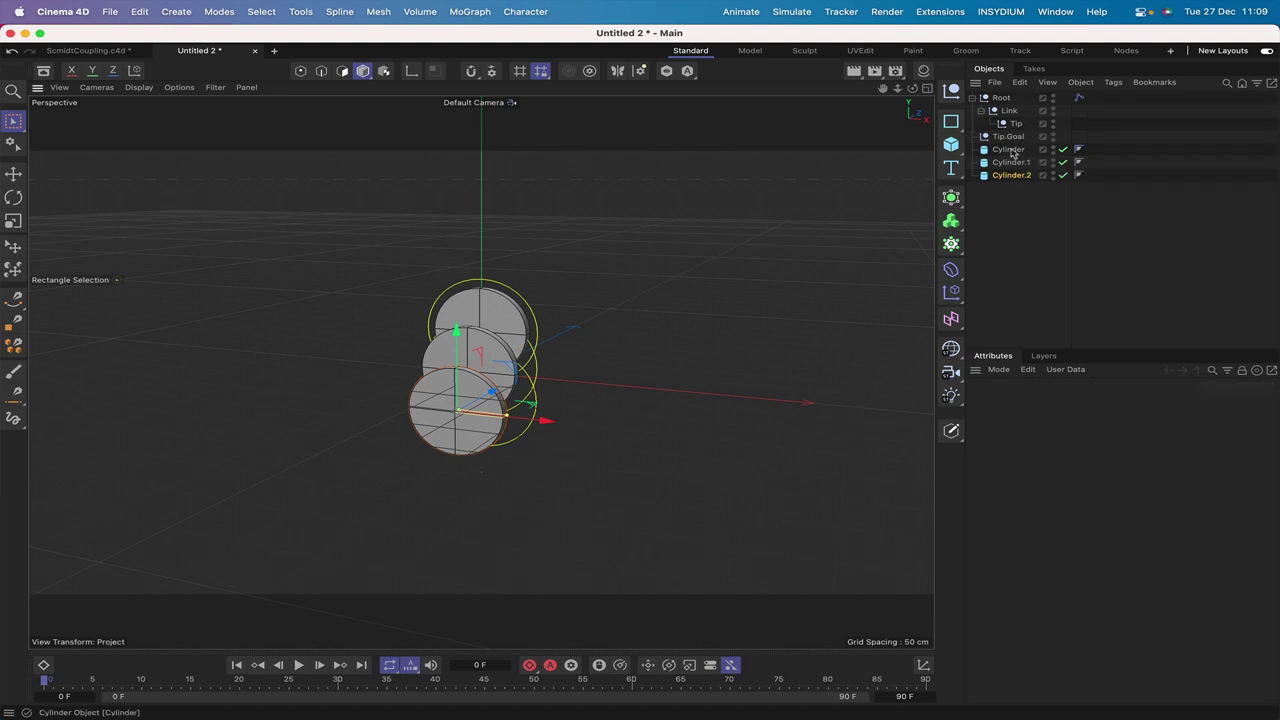
- Rename Cylinder, Cylinder.1 and Cylinder.2 as 1, 2 and 3
double_click(1010, 149)
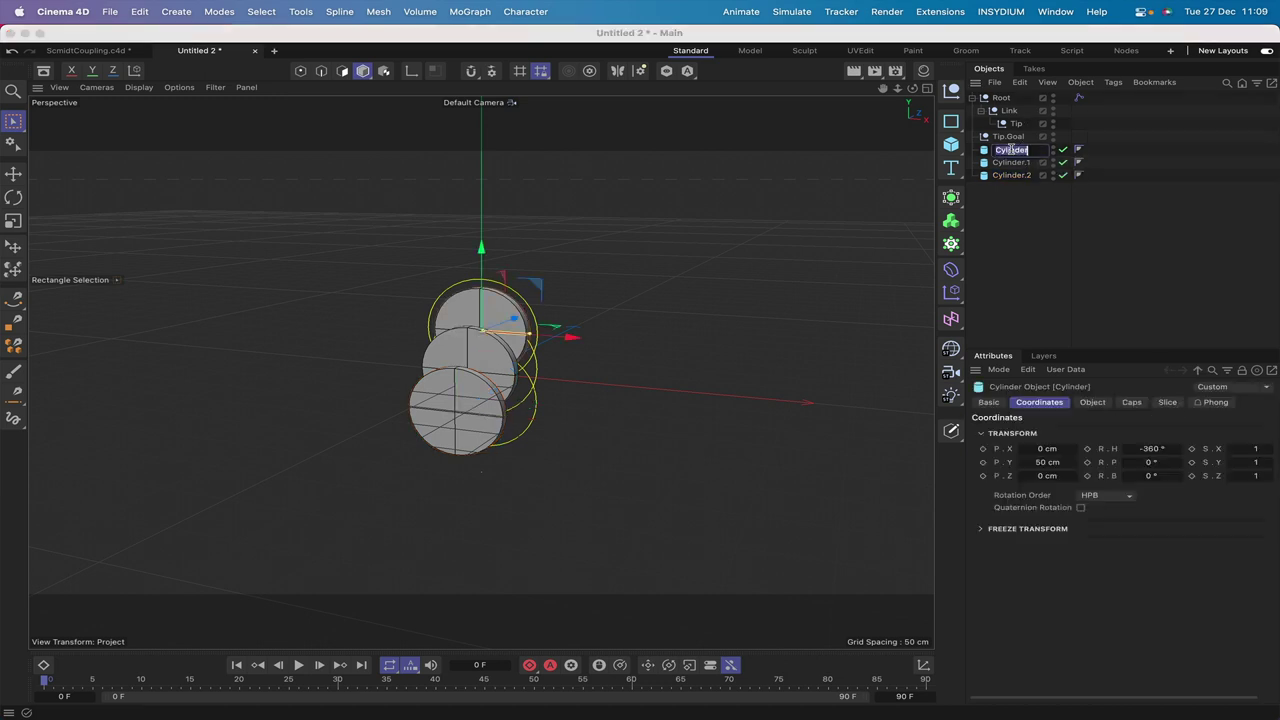
type("1")
key("Tab")
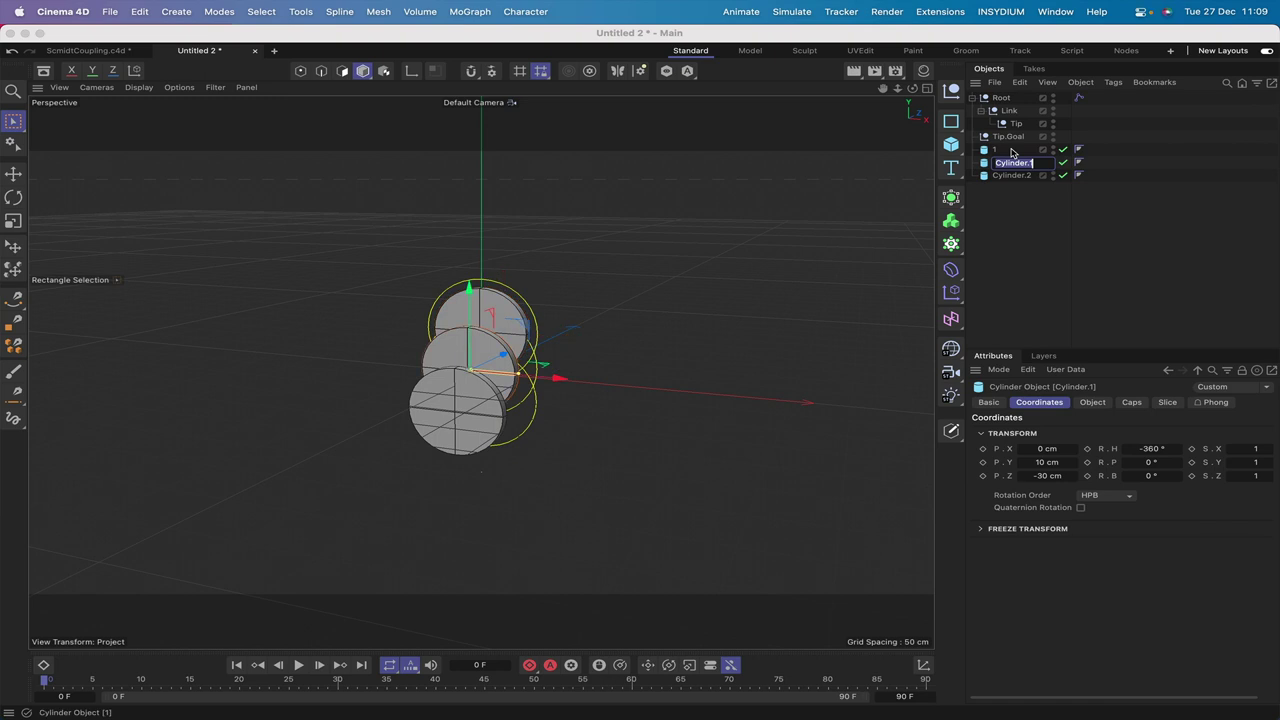
type("2")
key("Tab")
type("3")
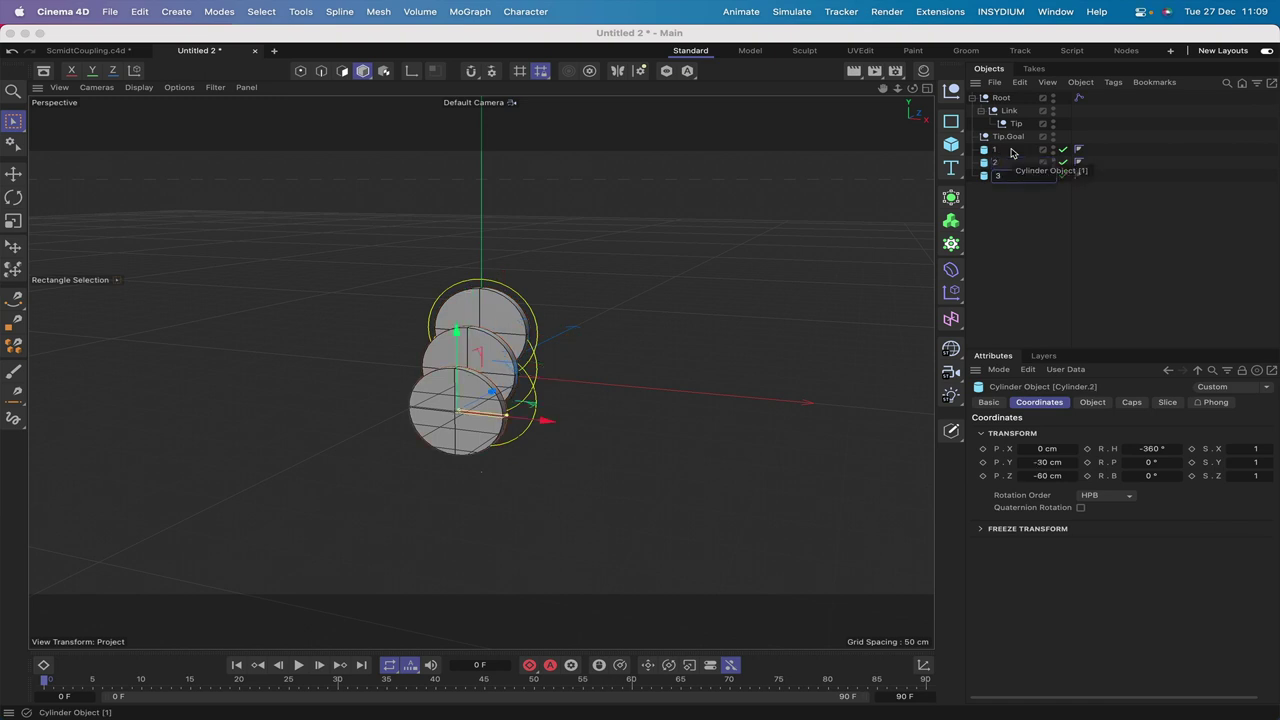
left_click(1010, 210)
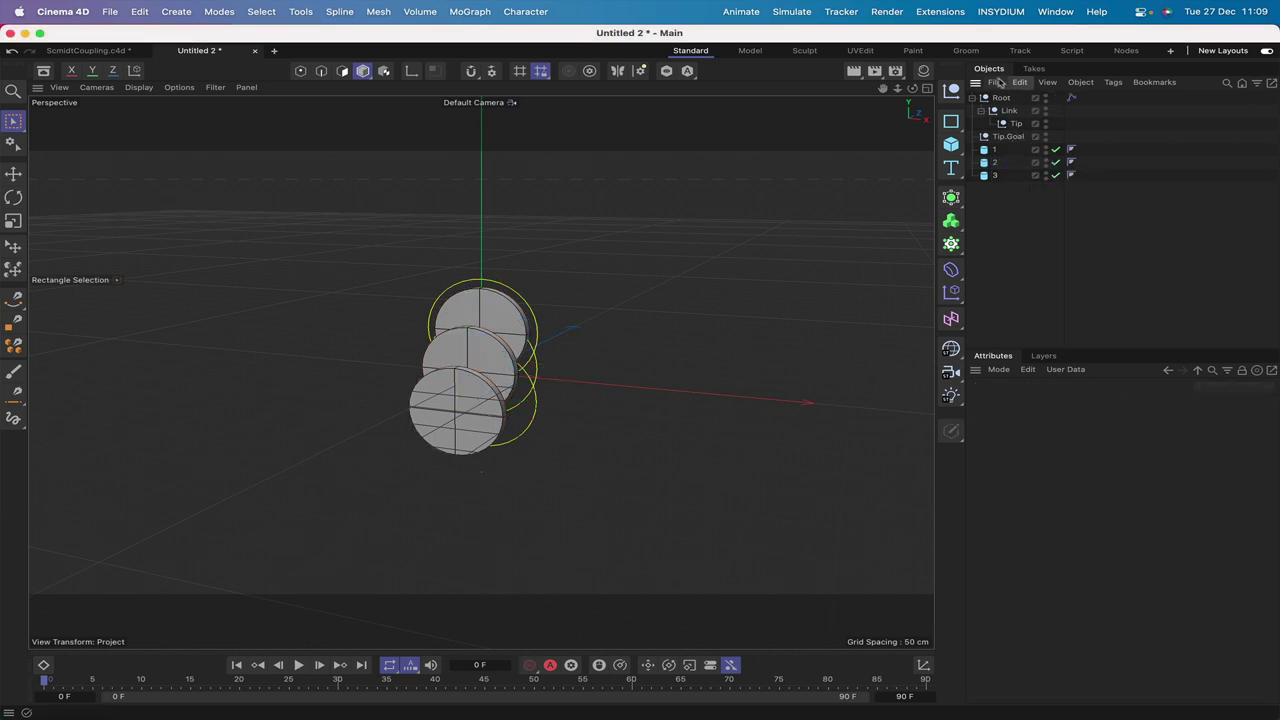
- Add a null, place it between Tip.Goal and cylinder 1, and rename it Xpresso
left_click(951, 90)
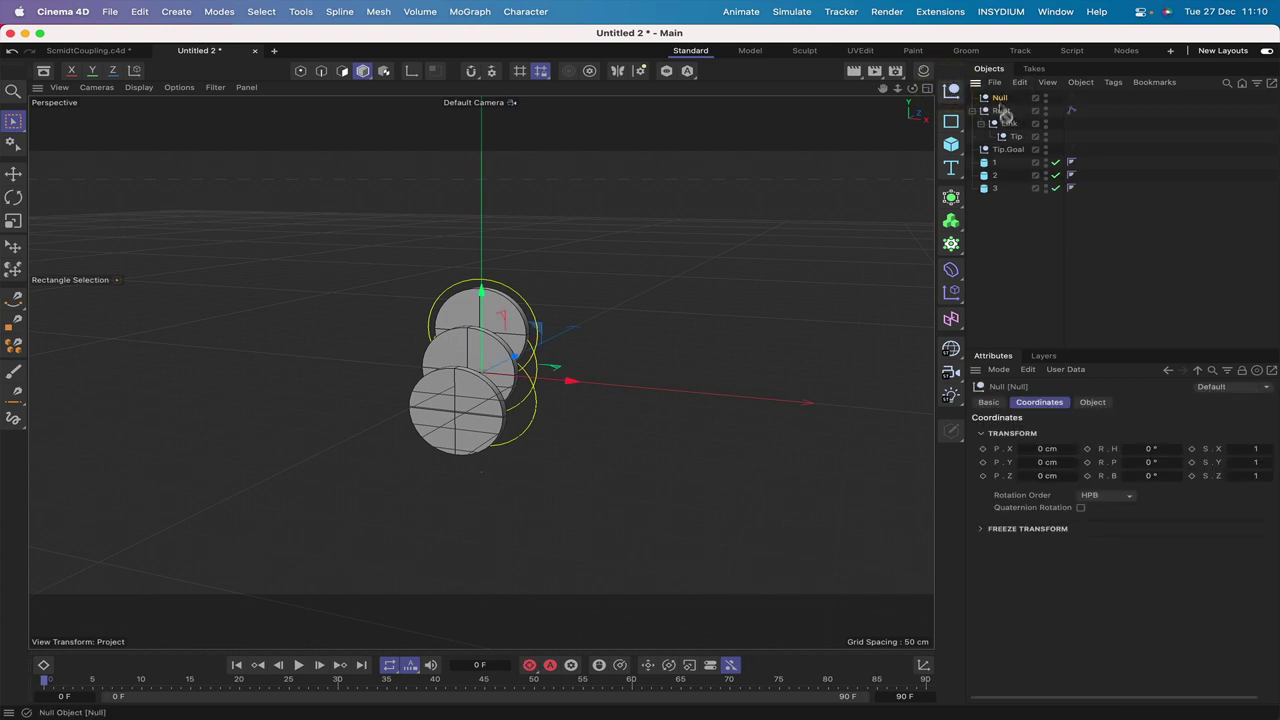
left_click_drag(984, 160, 985, 157)
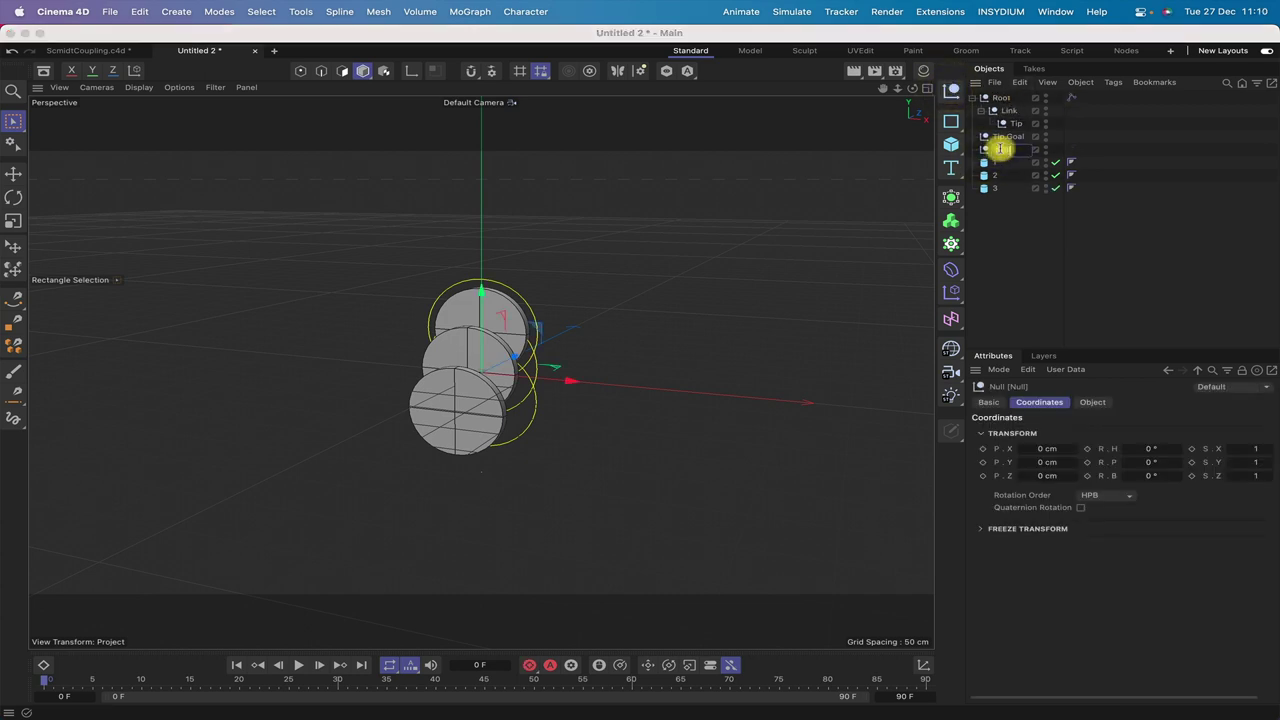
double_click(1002, 149)
key("Return")
- Add an XPresso tag to the Xpresso null, and shrink and move its editor window clear of the discs and object list
left_click(1114, 84)
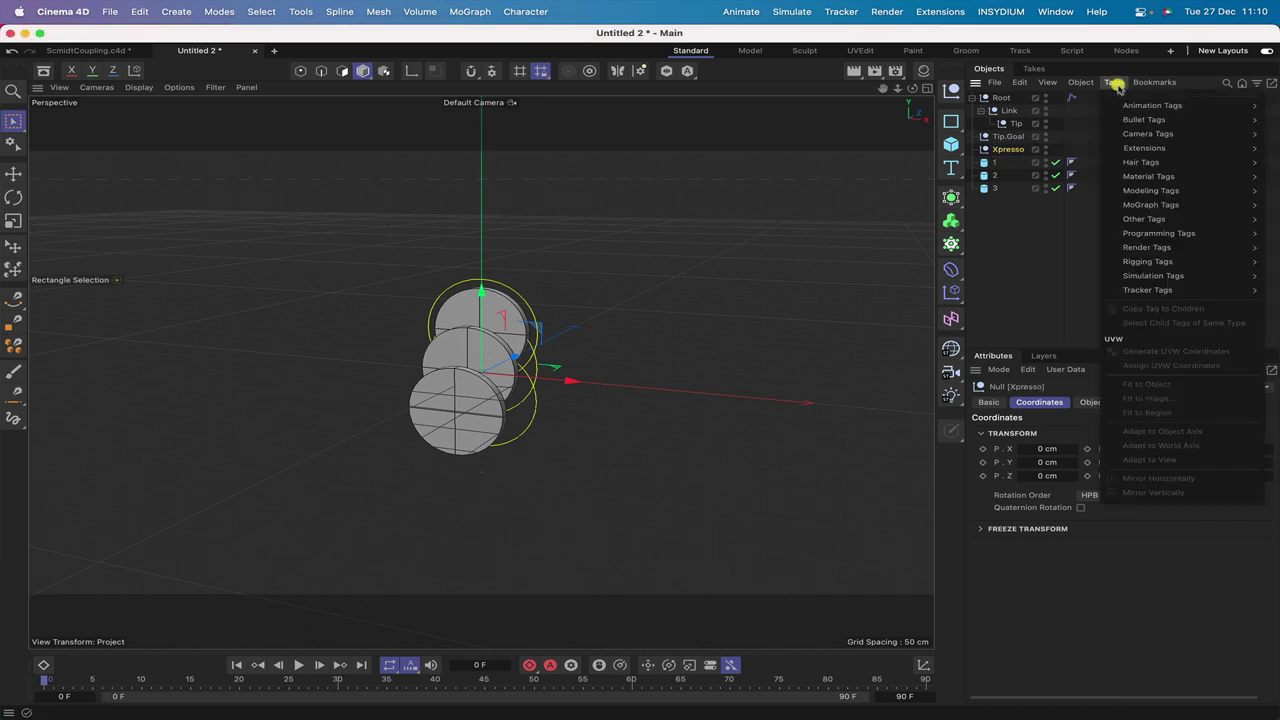
mouse_move(1150, 233)
left_click(1066, 281)
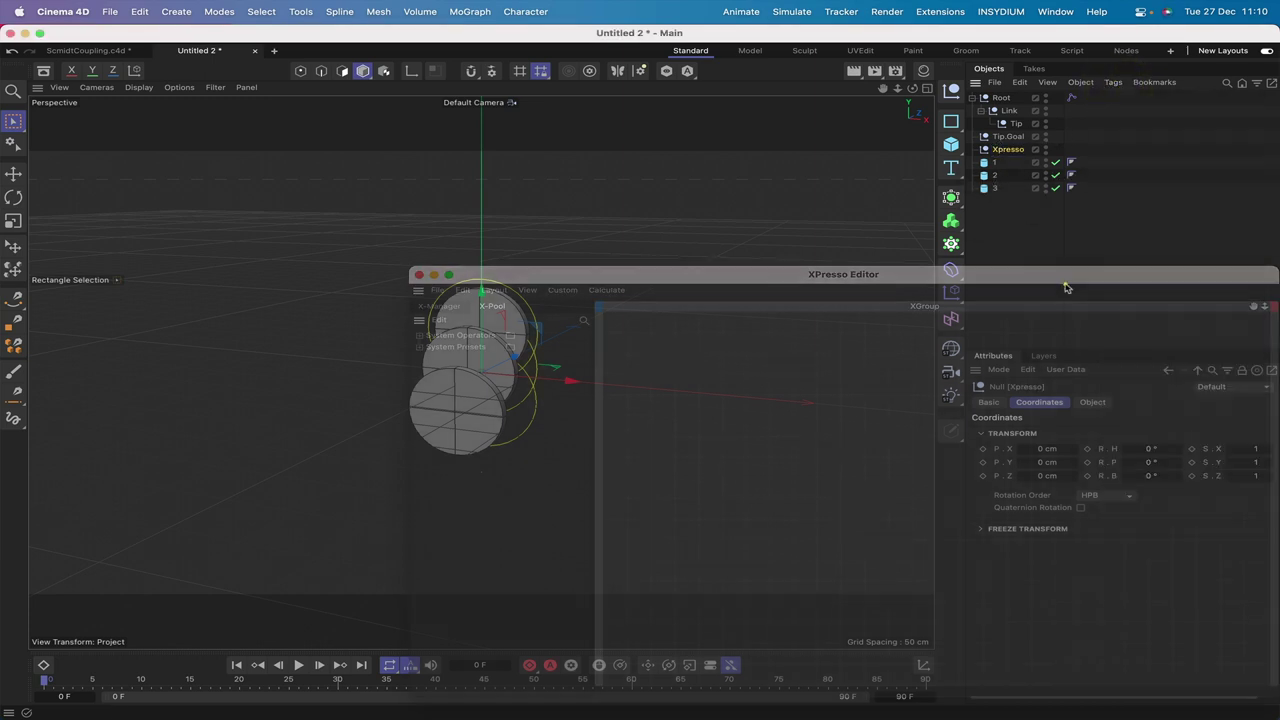
left_click_drag(857, 277, 453, 58)
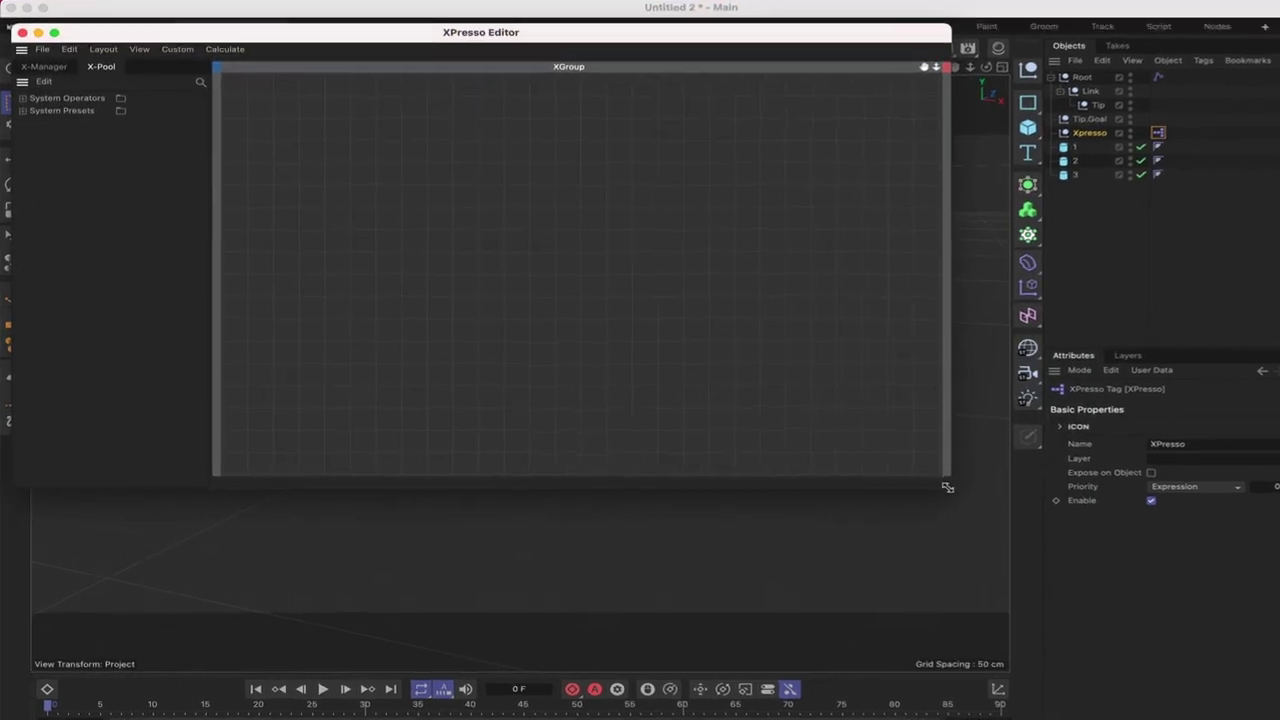
left_click_drag(947, 487, 760, 240)
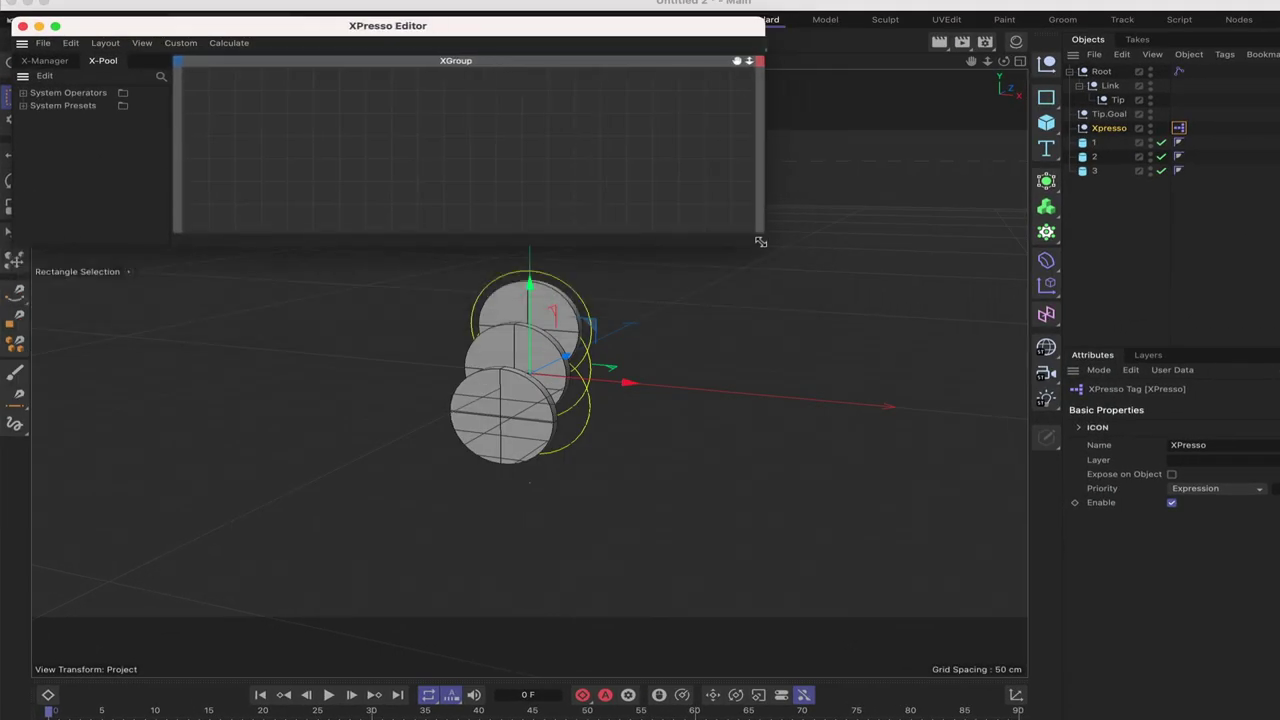
left_click_drag(667, 33, 673, 2)
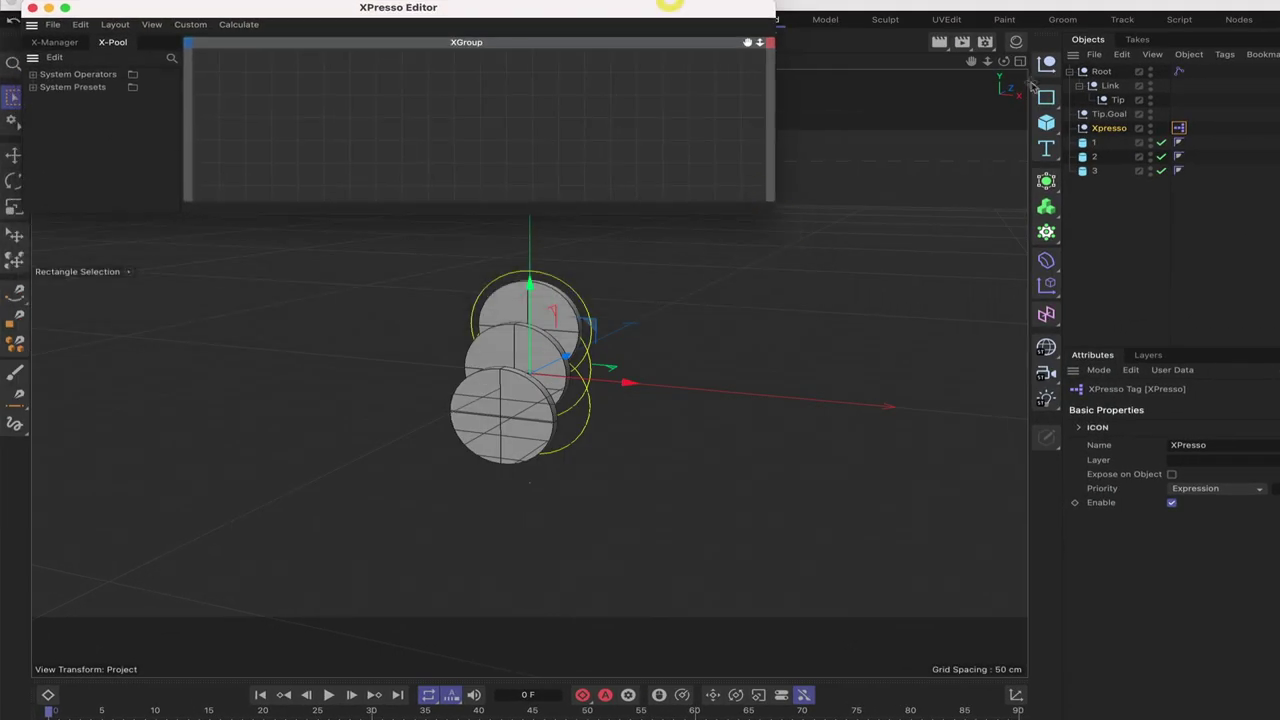
- Add cylinder 1 to the XPresso graph as an object node
left_click(1089, 146)
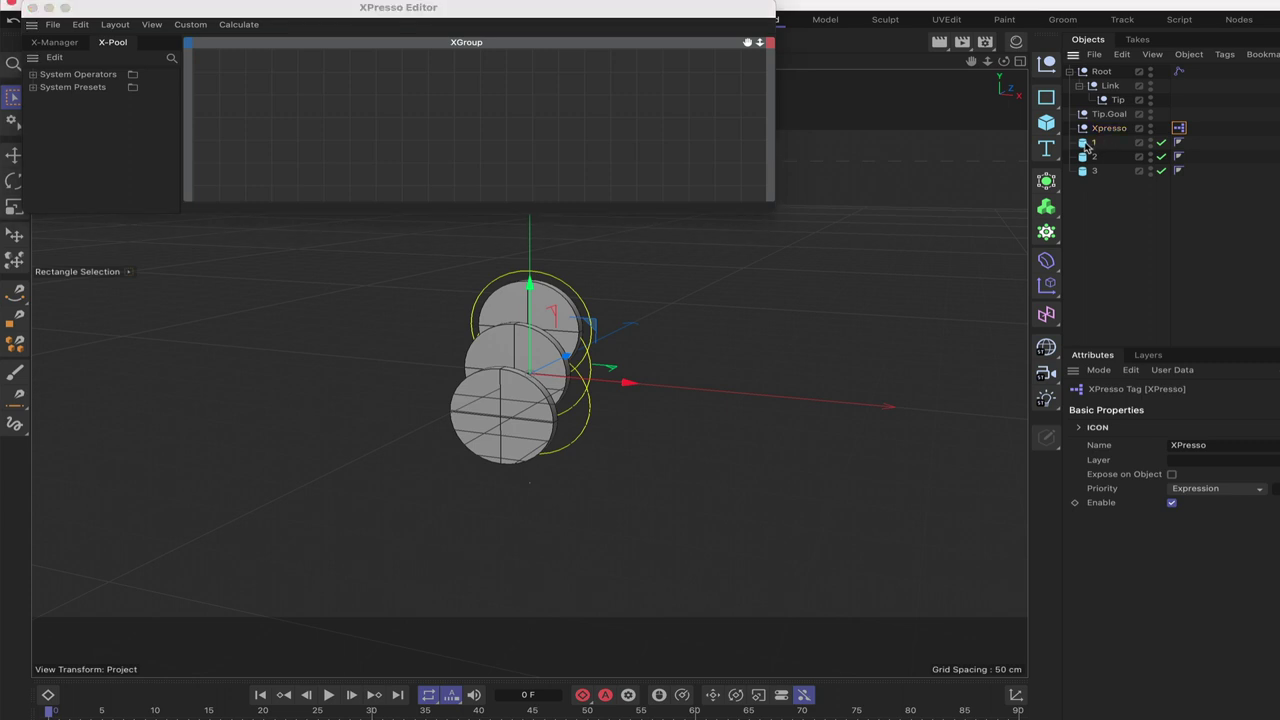
left_click_drag(275, 113, 274, 106)
left_click(274, 105)
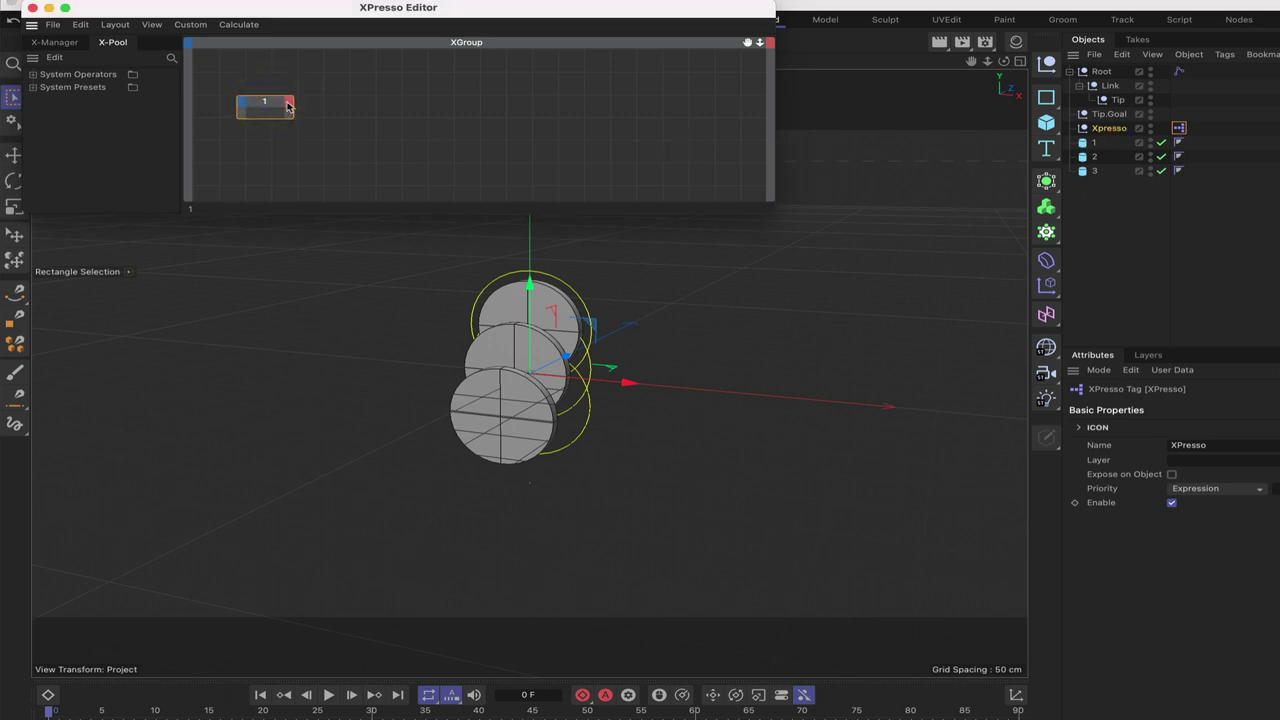
- Try rotating cylinder 1 slightly in its disc plane to test the bank rotation
left_click(1085, 147)
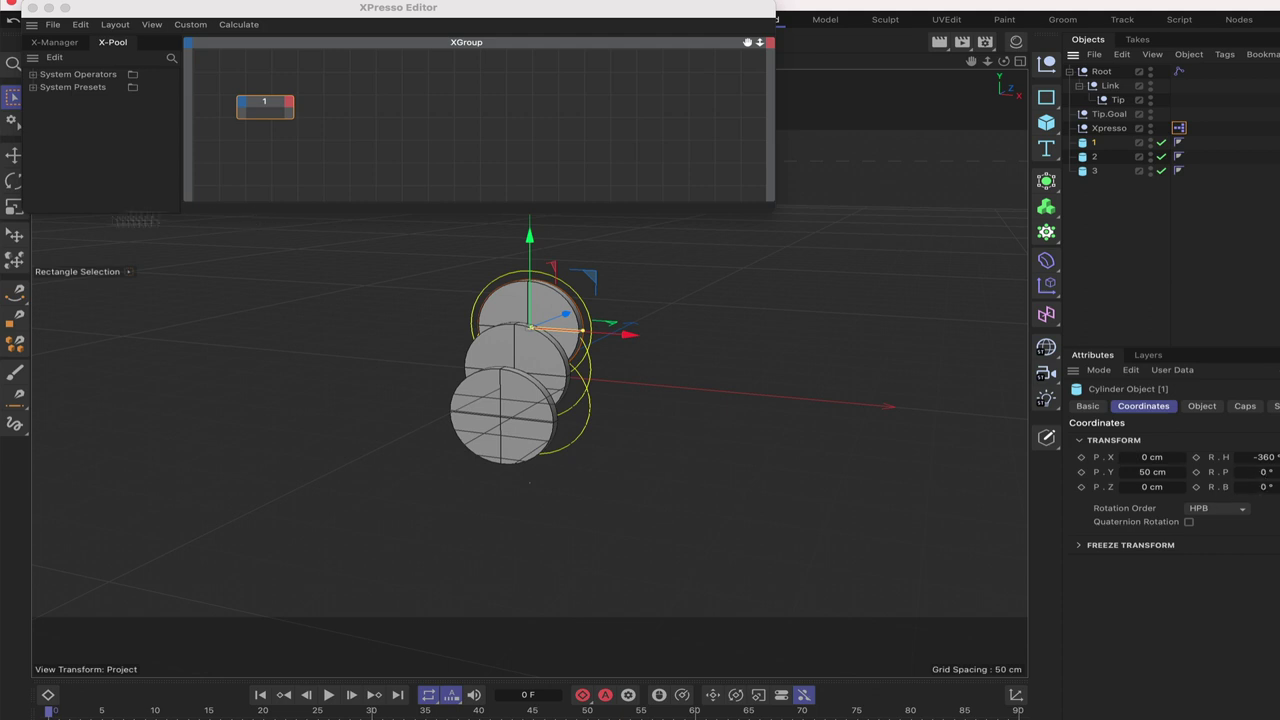
left_click(12, 182)
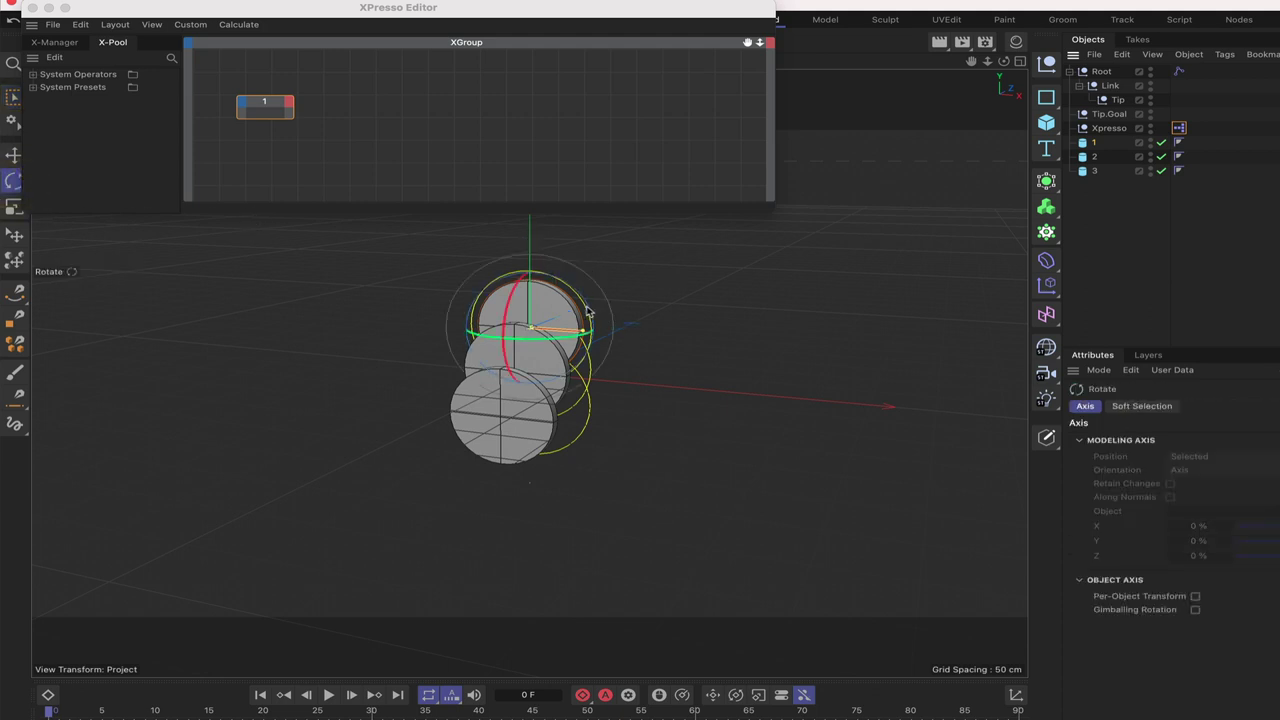
left_click_drag(589, 314, 580, 314)
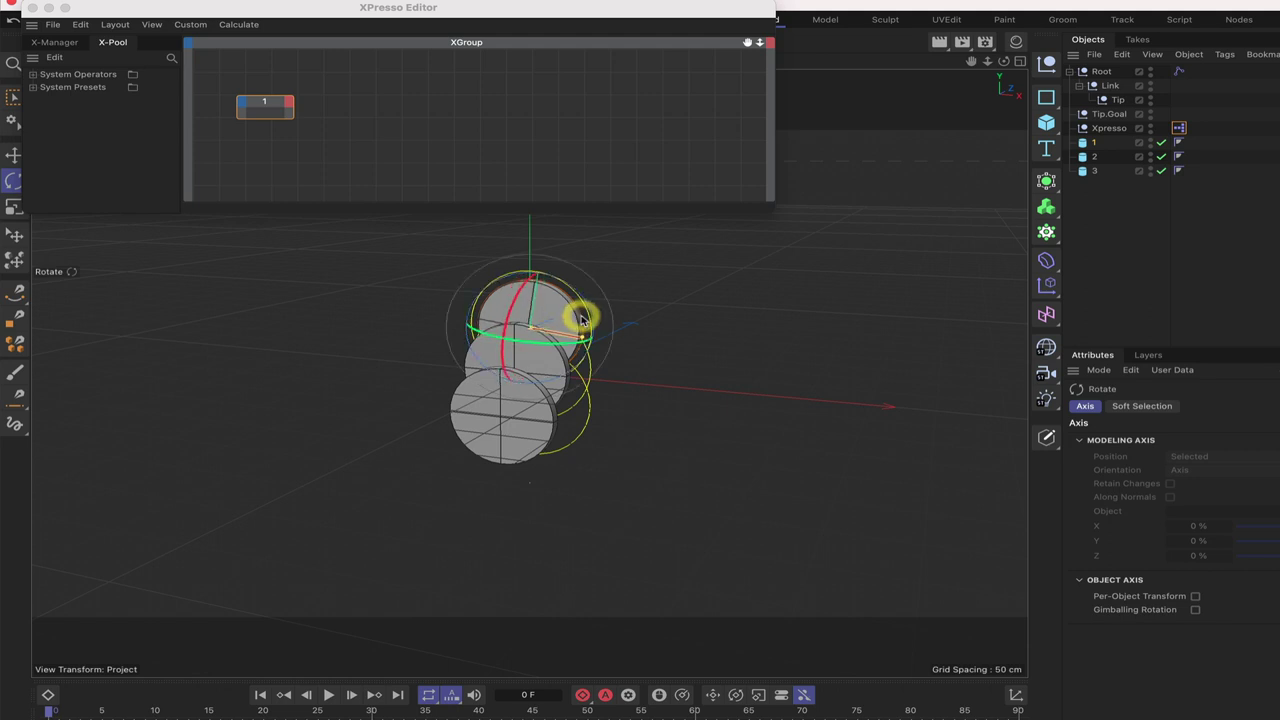
left_click(631, 165)
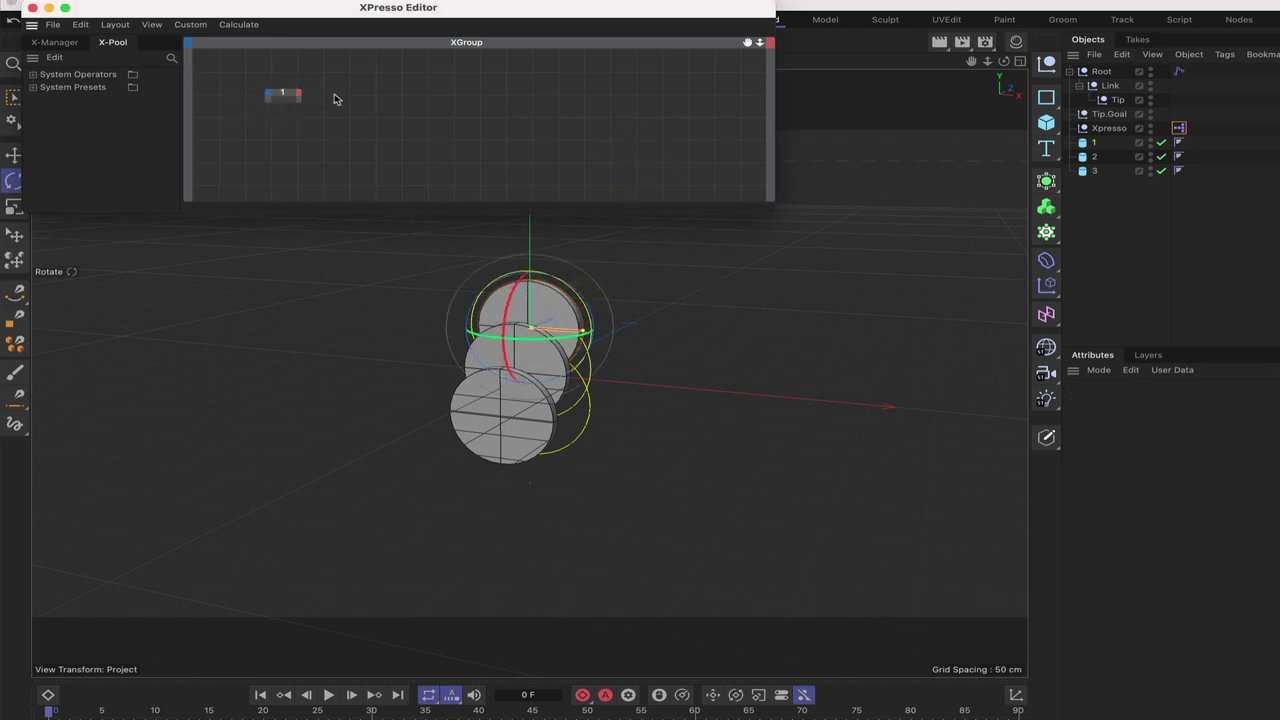
- Move node 1 to the left part of the XGroup graph
key("h")
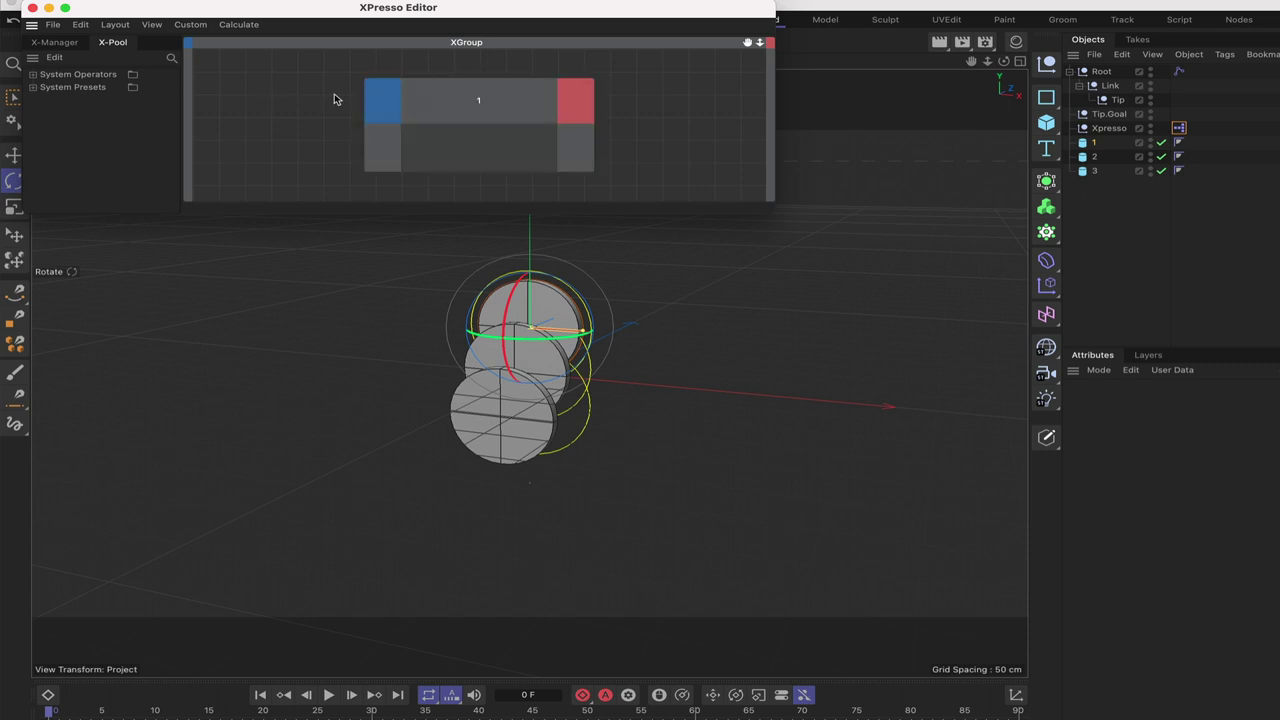
left_click(190, 24)
mouse_move(151, 24)
left_click(269, 52)
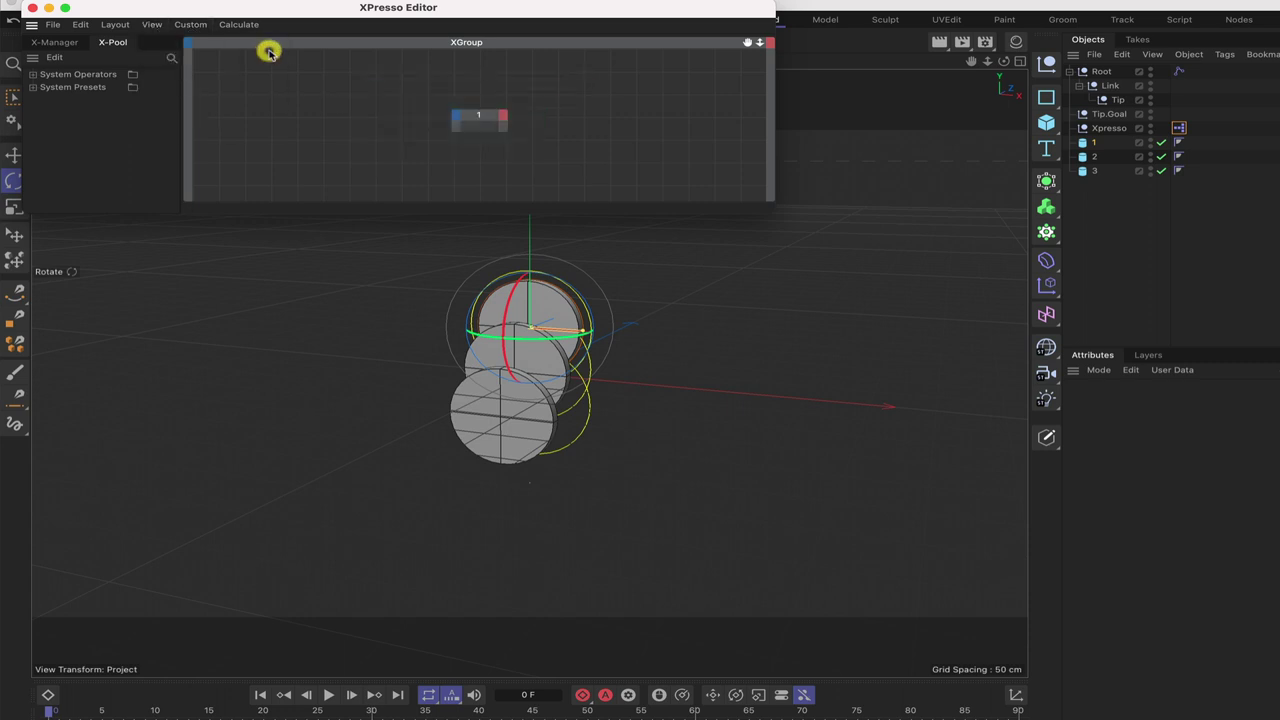
left_click_drag(496, 120, 296, 118)
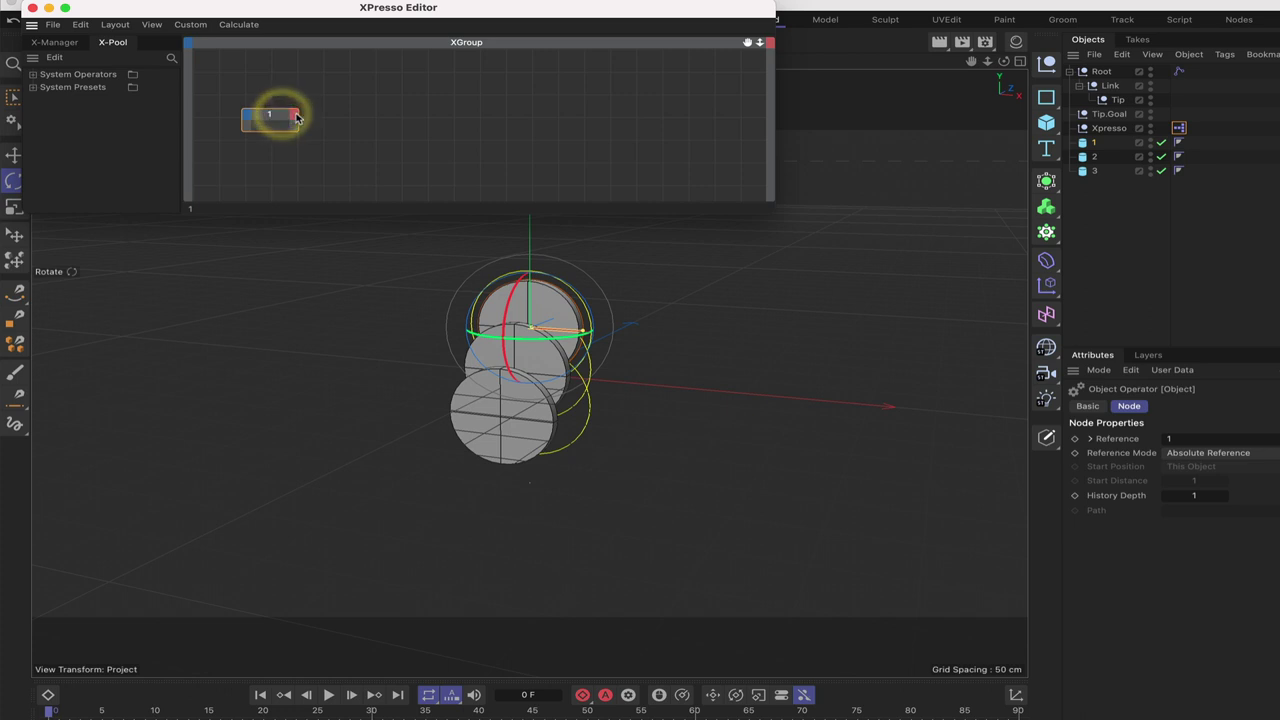
- Add a Transform Rotation . B output port to node 1 and widen the node to fit its label
left_click(296, 118)
mouse_move(345, 174)
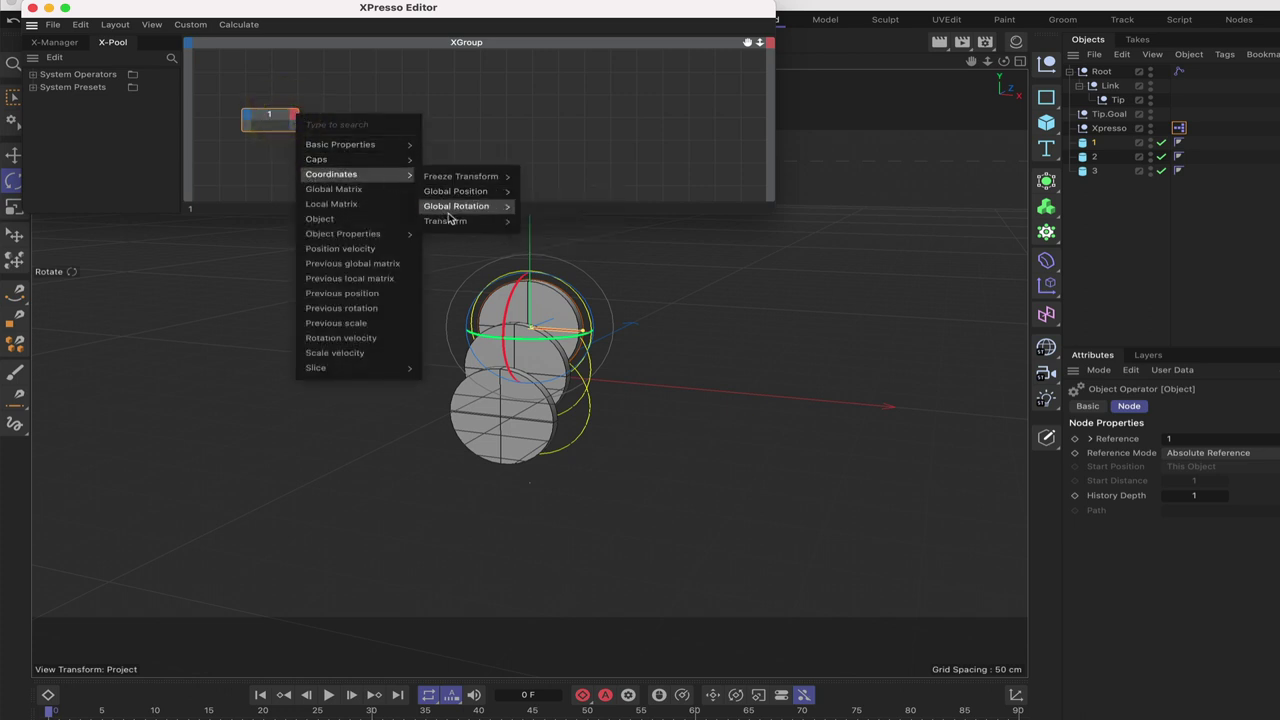
mouse_move(450, 220)
mouse_move(566, 252)
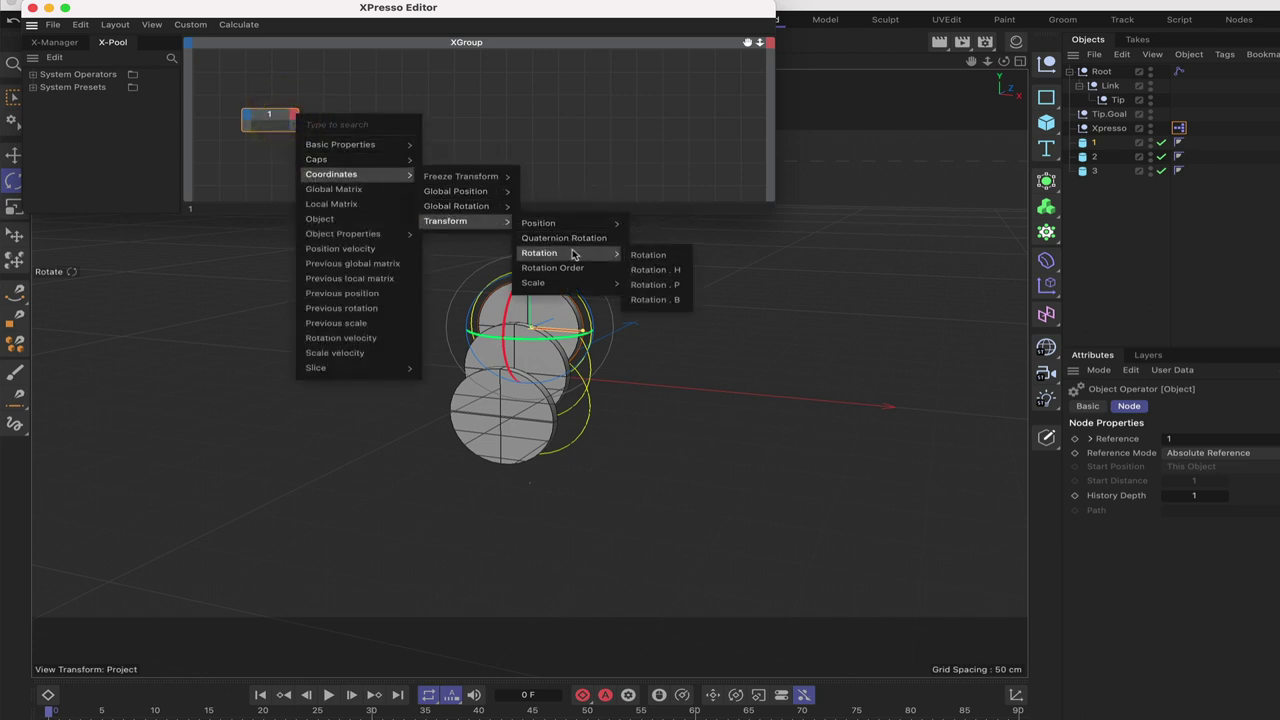
left_click(655, 299)
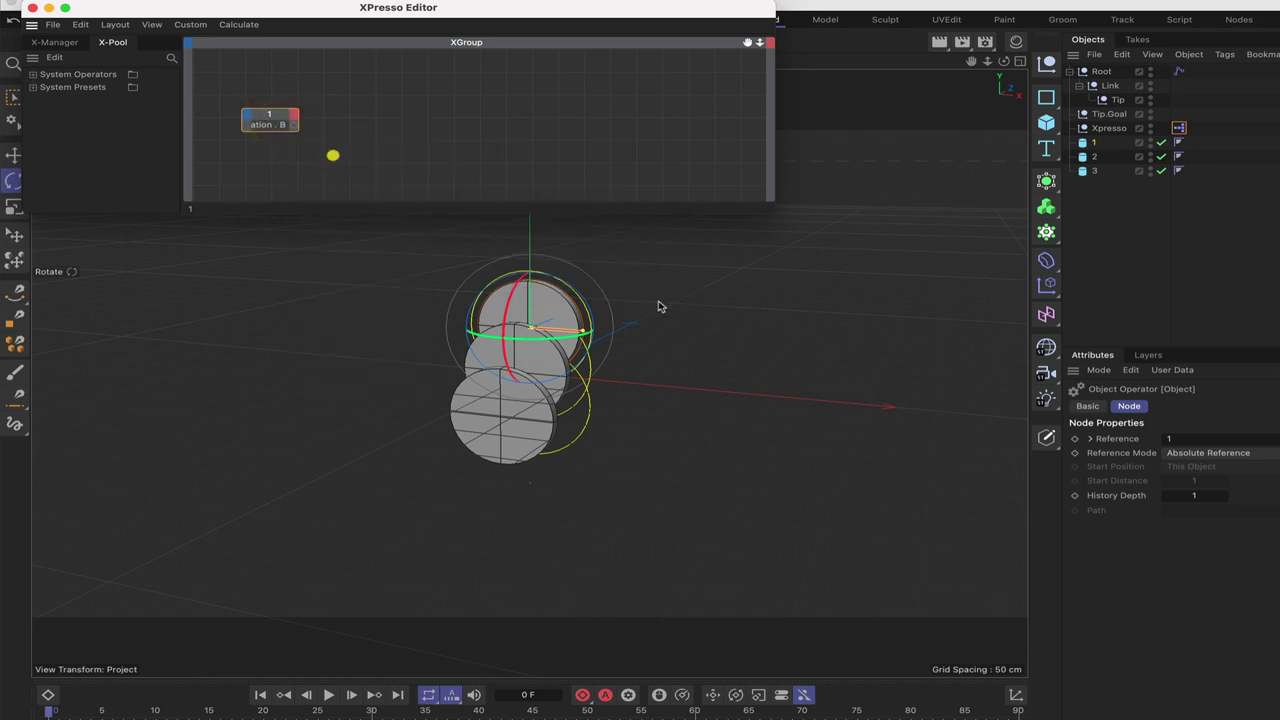
left_click(274, 116)
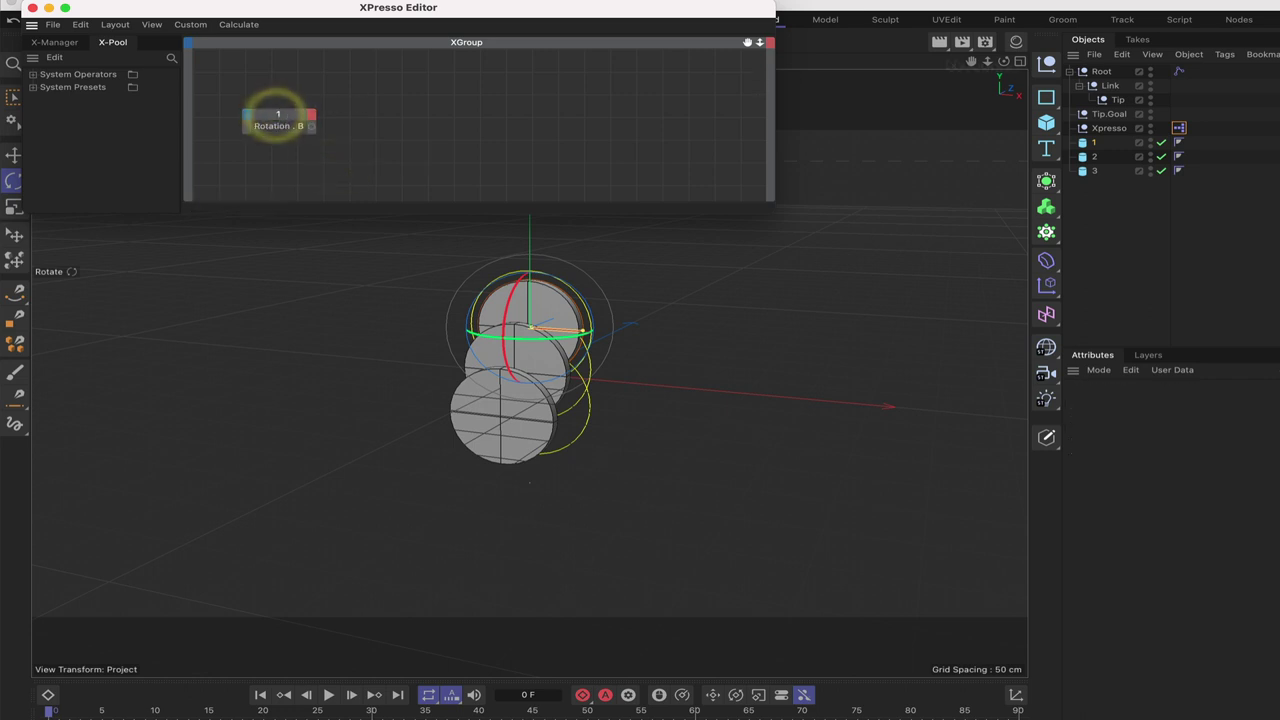
- Add cylinders 2 and 3 to the XPresso graph as nodes, stacked to the right of node 1
left_click(1102, 157)
left_click(1094, 171, "shift")
left_click_drag(1094, 170, 852, 172)
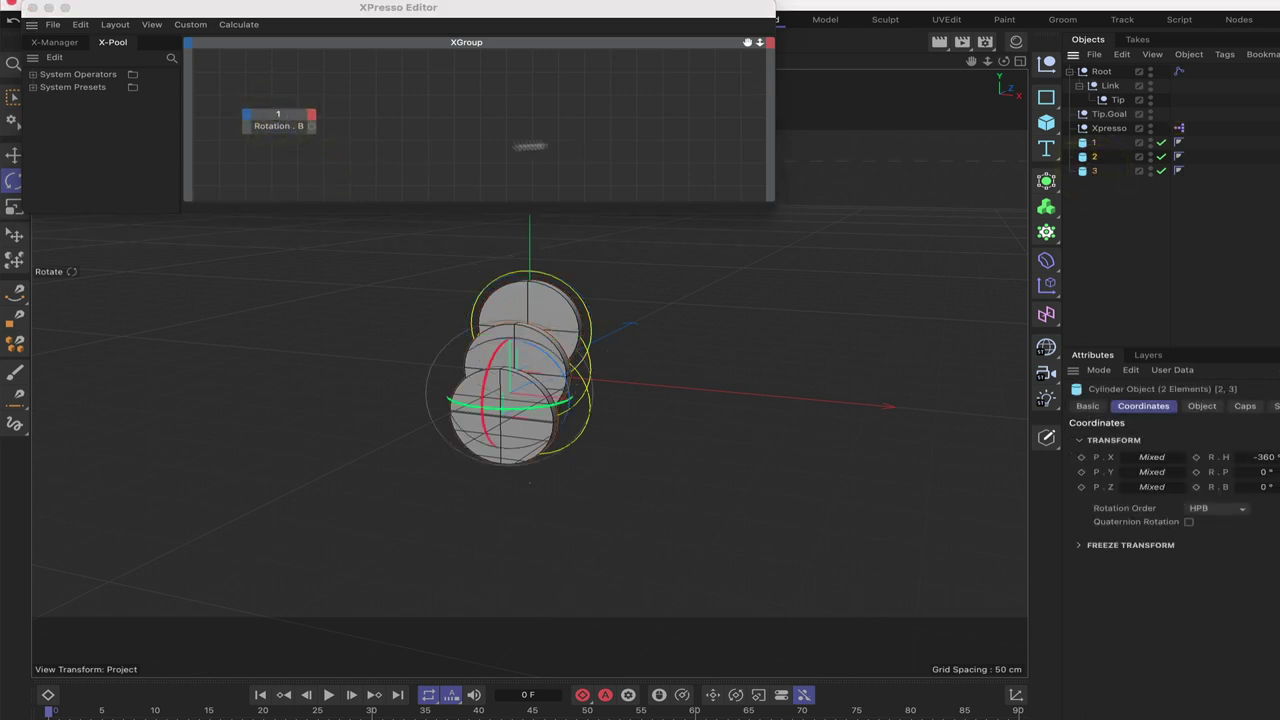
left_click_drag(530, 146, 413, 119)
left_click(405, 157)
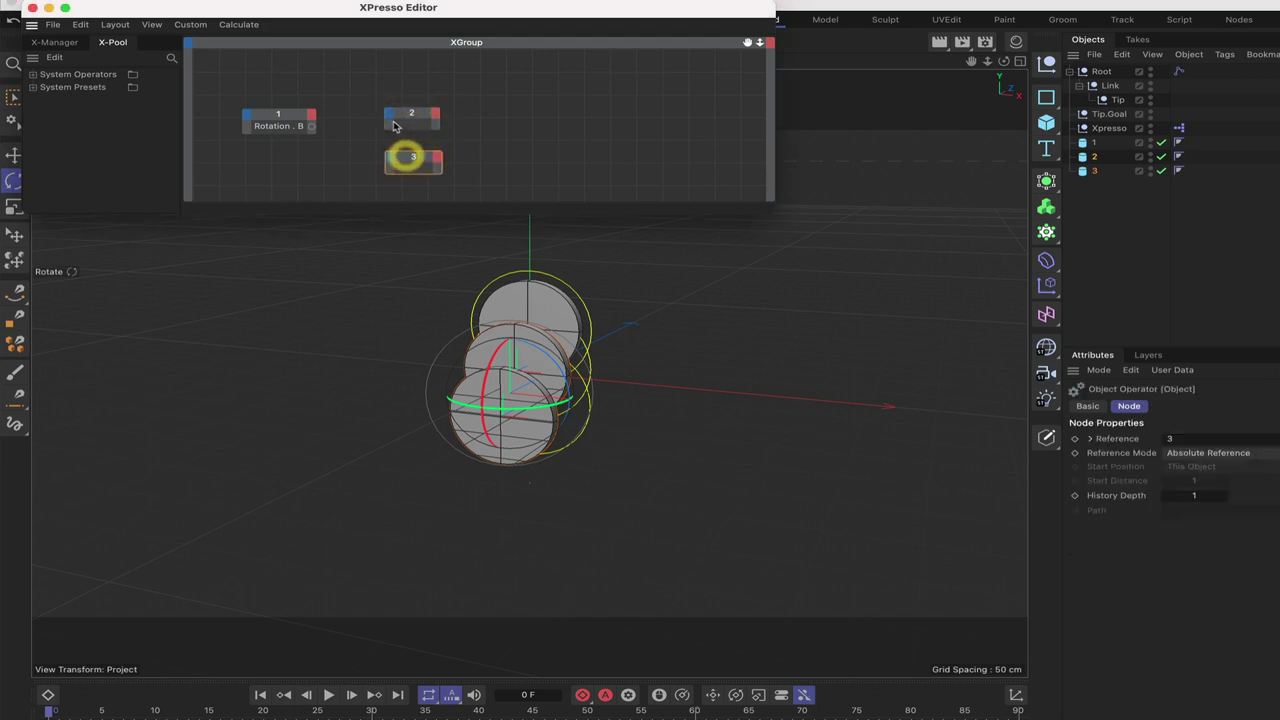
- Add a Transform Rotation . B input port to node 2 in the XGroup graph
left_click(389, 115)
mouse_move(425, 175)
mouse_move(541, 178)
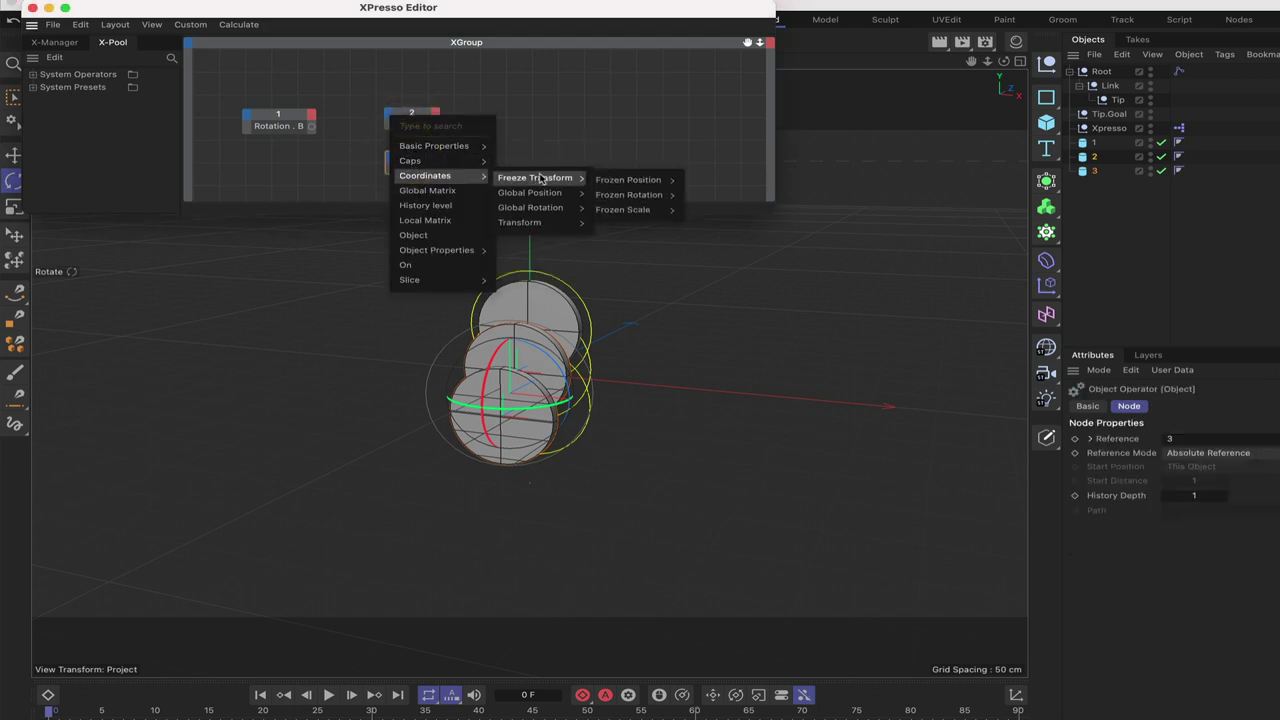
mouse_move(545, 222)
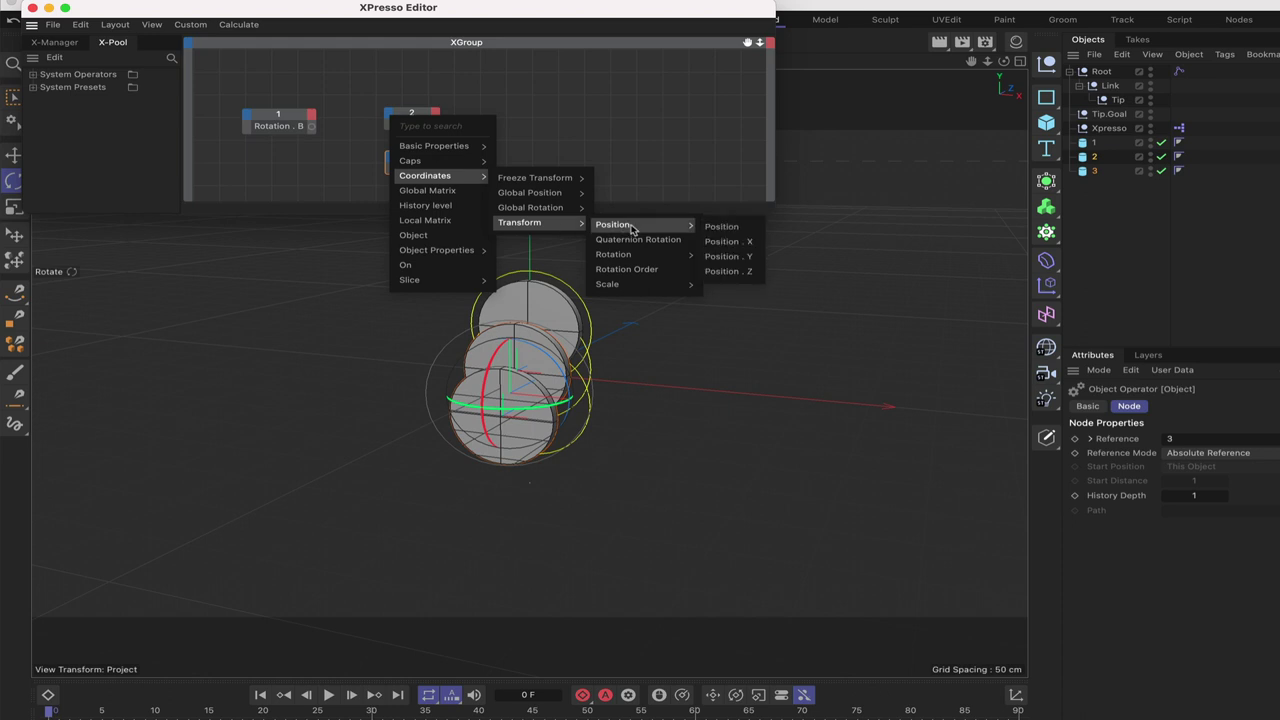
mouse_move(640, 254)
left_click(727, 300)
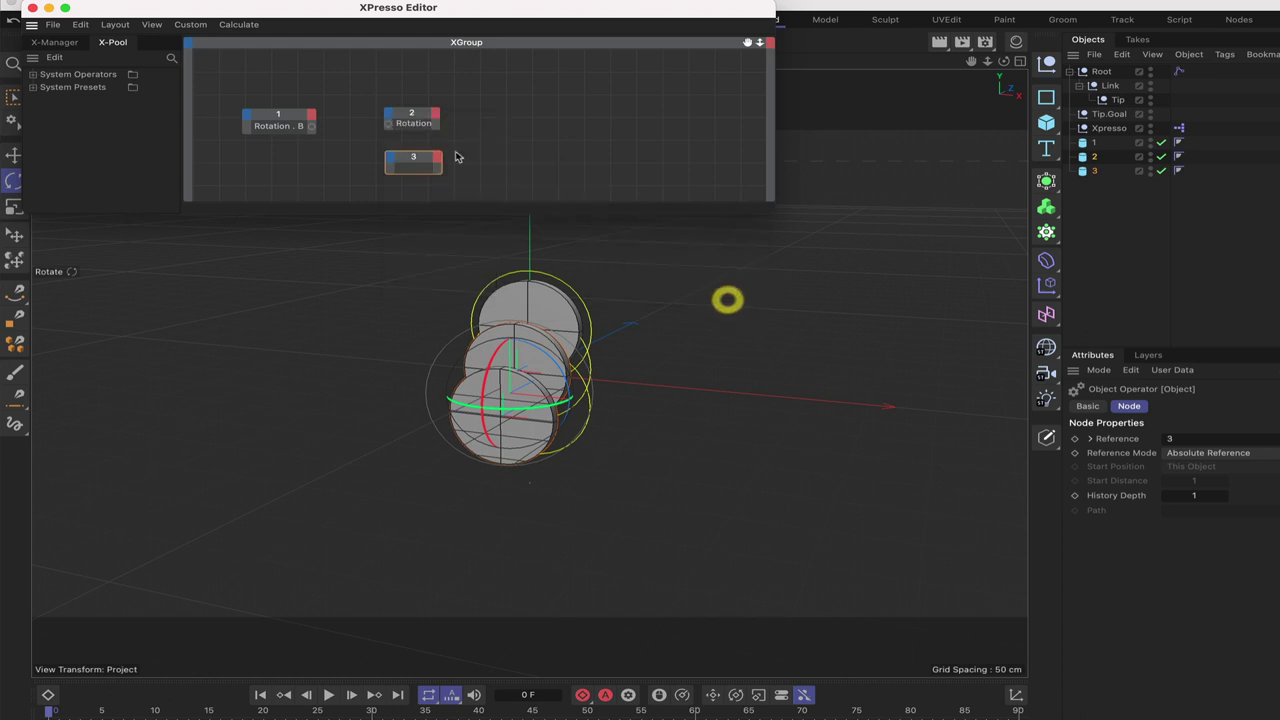
- Add a Transform Rotation . B input port to node 3, and widen nodes 2 and 3 to fit their port labels
left_click(391, 160)
mouse_move(420, 204)
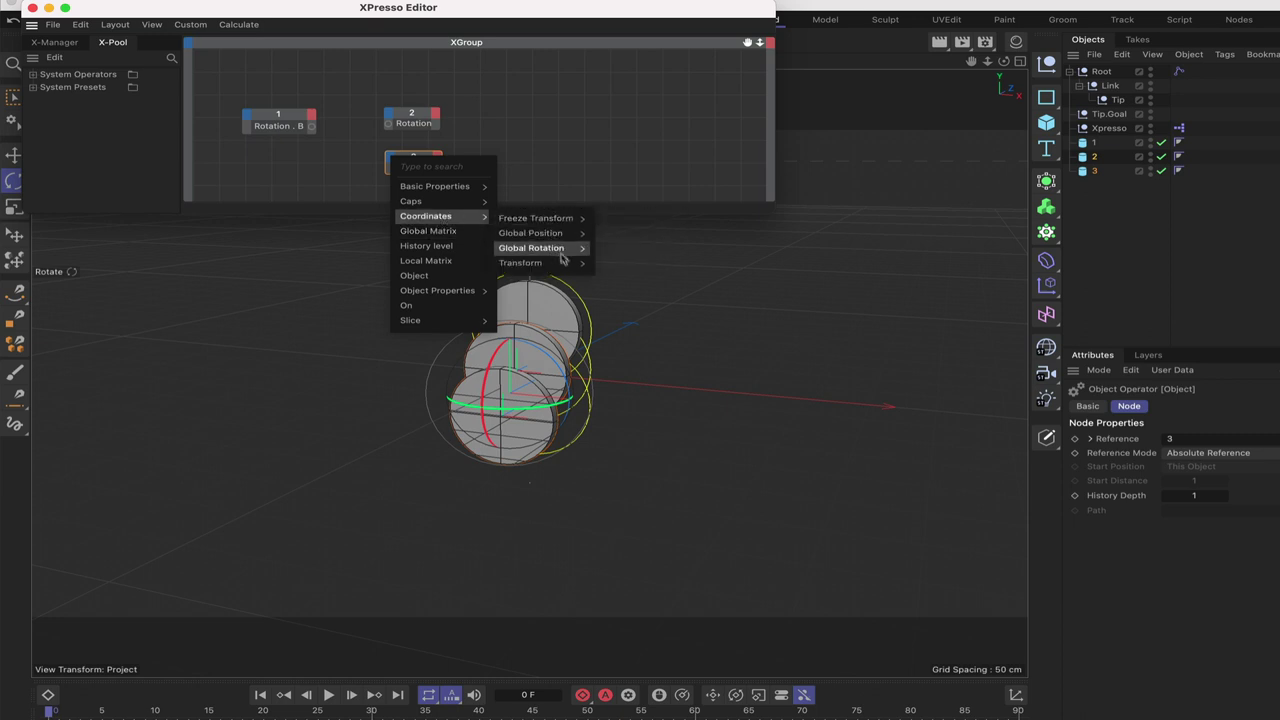
mouse_move(540, 262)
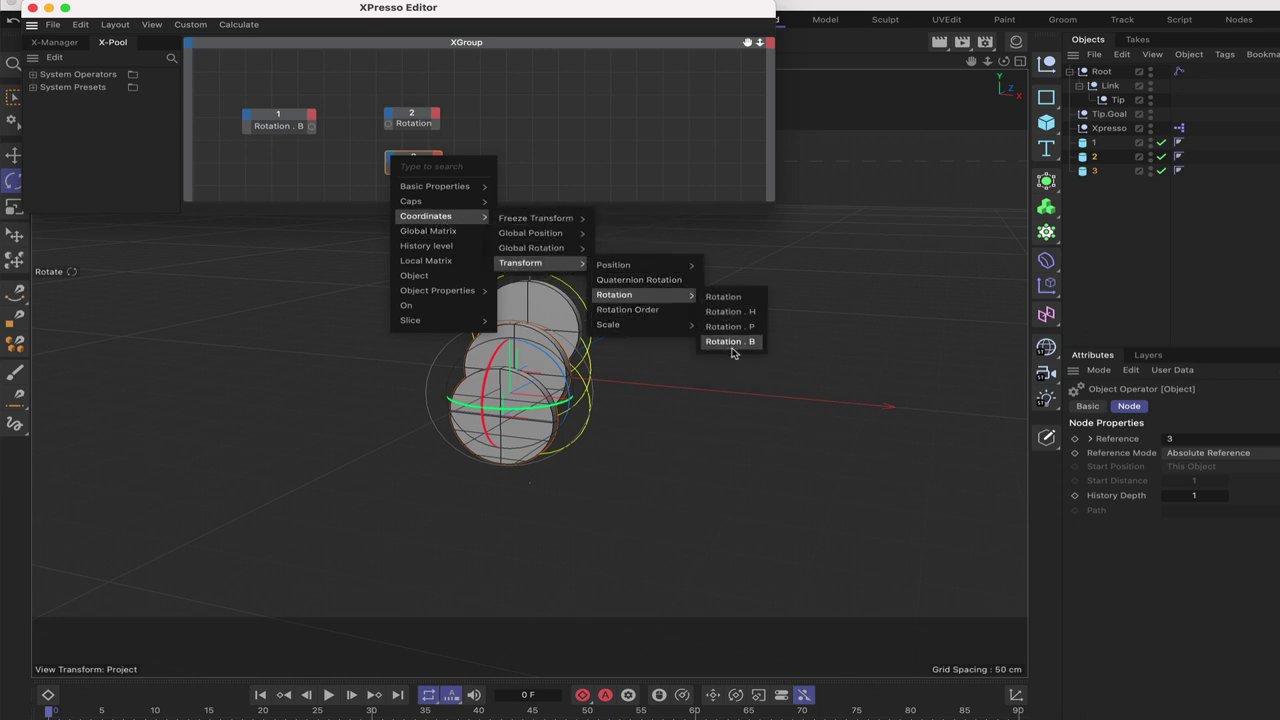
left_click(736, 347)
left_click(418, 151)
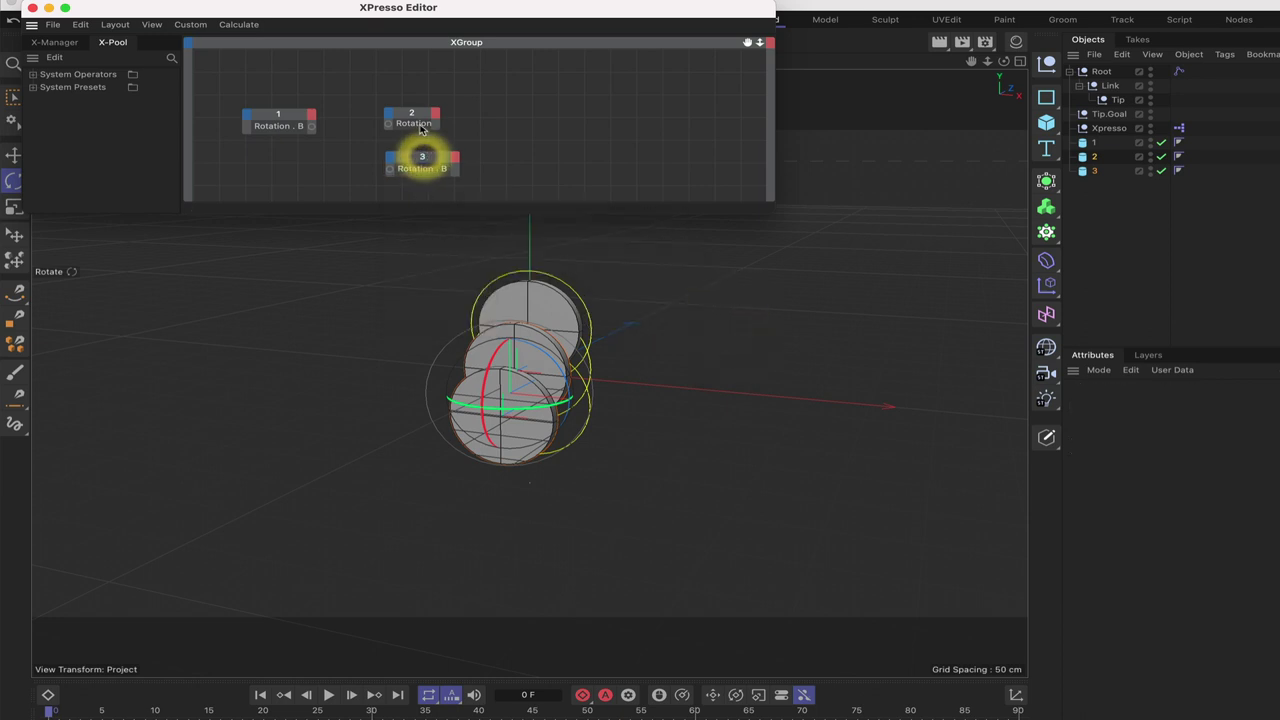
left_click(419, 116)
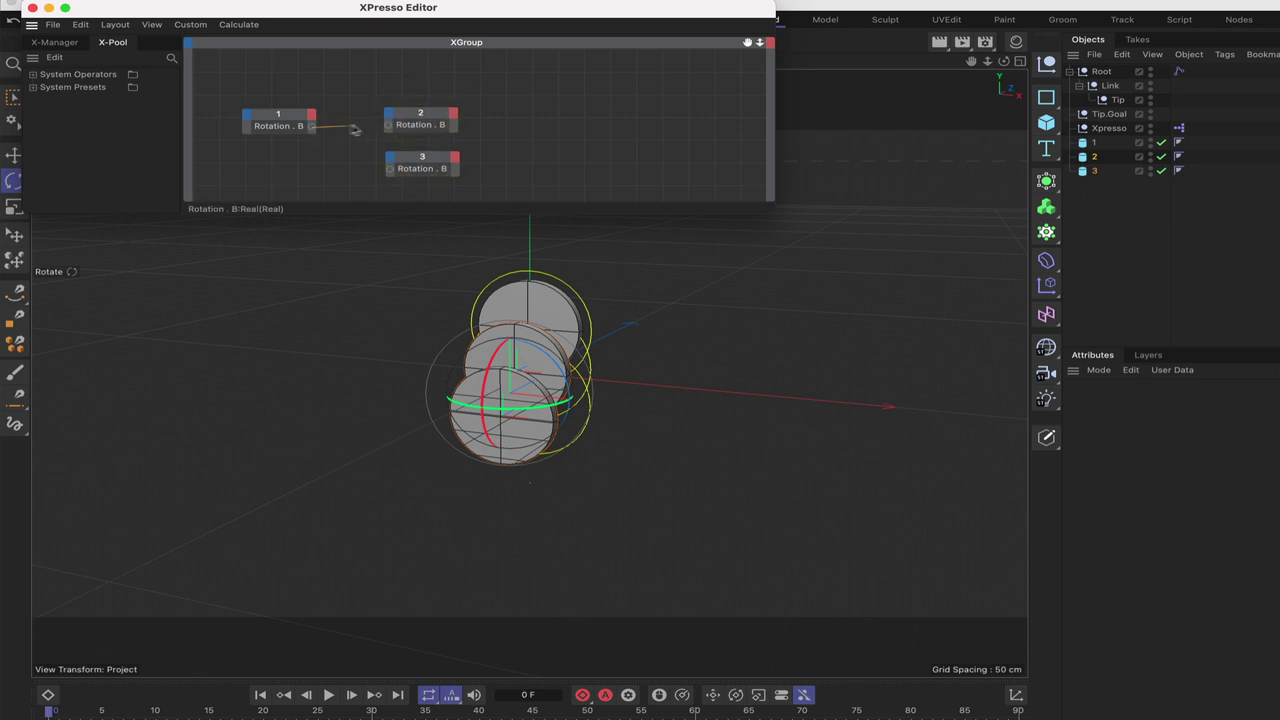
- Connect node 1's Rotation . B output to the inputs of nodes 2 and 3, and test by banking cylinder 1 about 4.15°
left_click_drag(387, 127, 387, 126)
left_click_drag(392, 174, 391, 171)
left_click(299, 137)
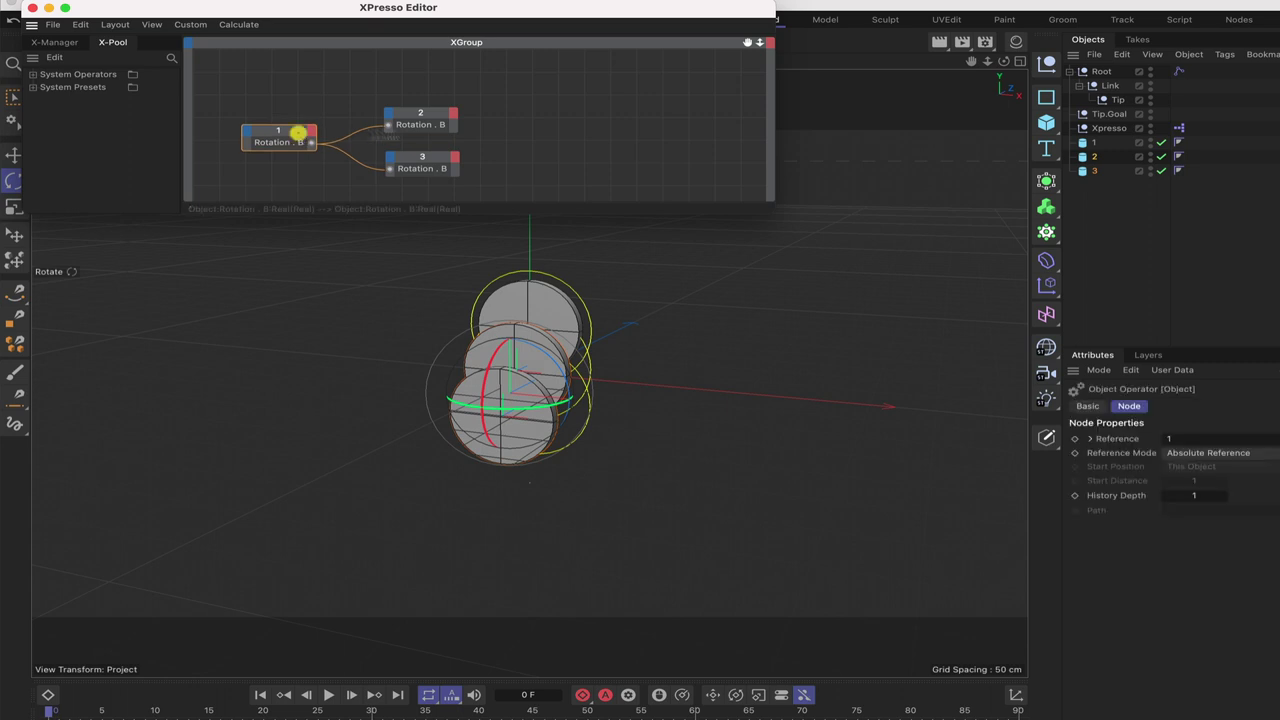
left_click(1093, 143)
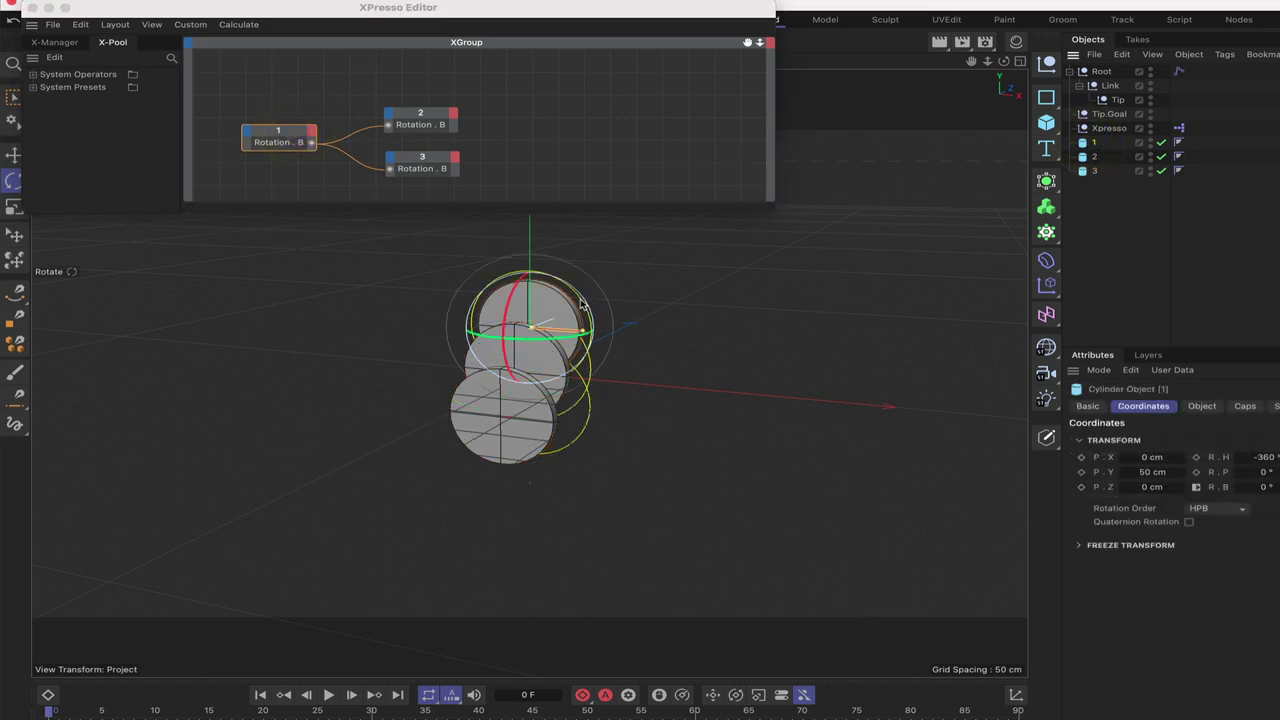
mouse_move(583, 305)
left_mouse_down()
mouse_move(590, 335)
mouse_move(578, 290)
mouse_move(583, 315)
mouse_move(555, 292)
mouse_move(560, 315)
left_mouse_up()
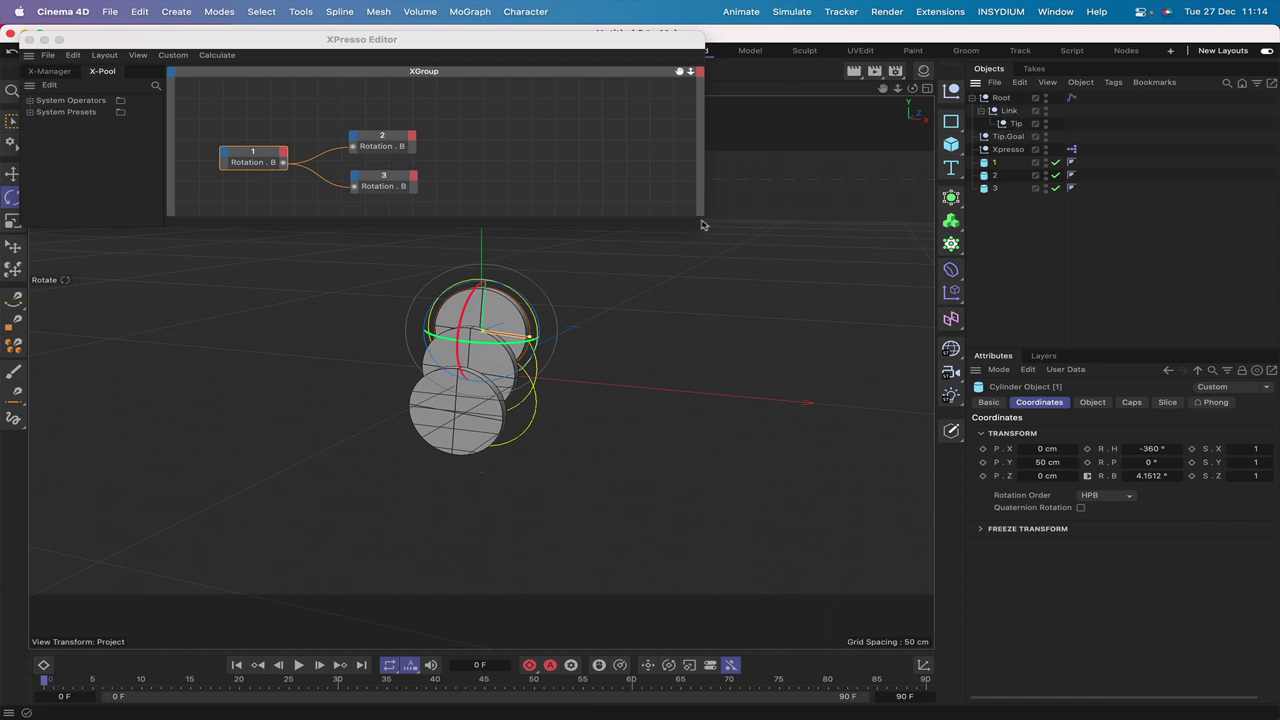
- Enlarge the XPresso Editor window to make room for more nodes beneath the existing ones
left_click_drag(702, 225, 712, 224)
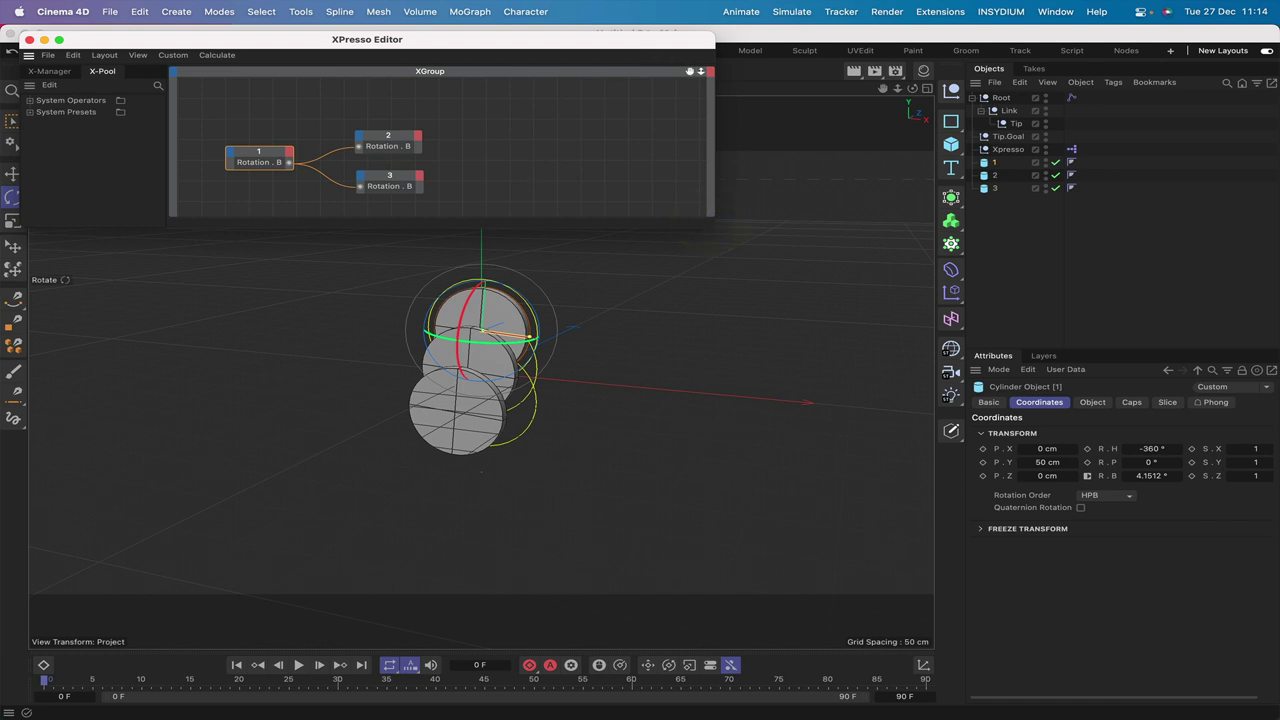
left_click_drag(689, 71, 690, 73)
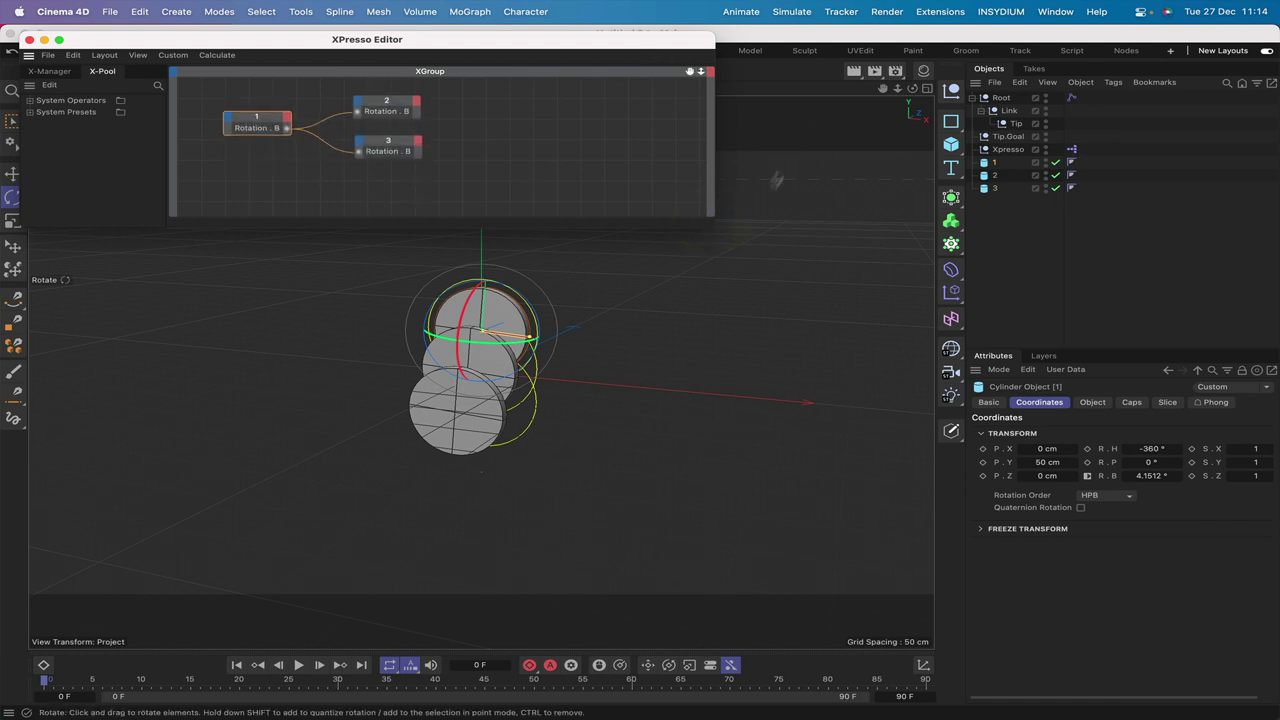
left_click_drag(709, 223, 781, 264)
left_click_drag(767, 76, 754, 64)
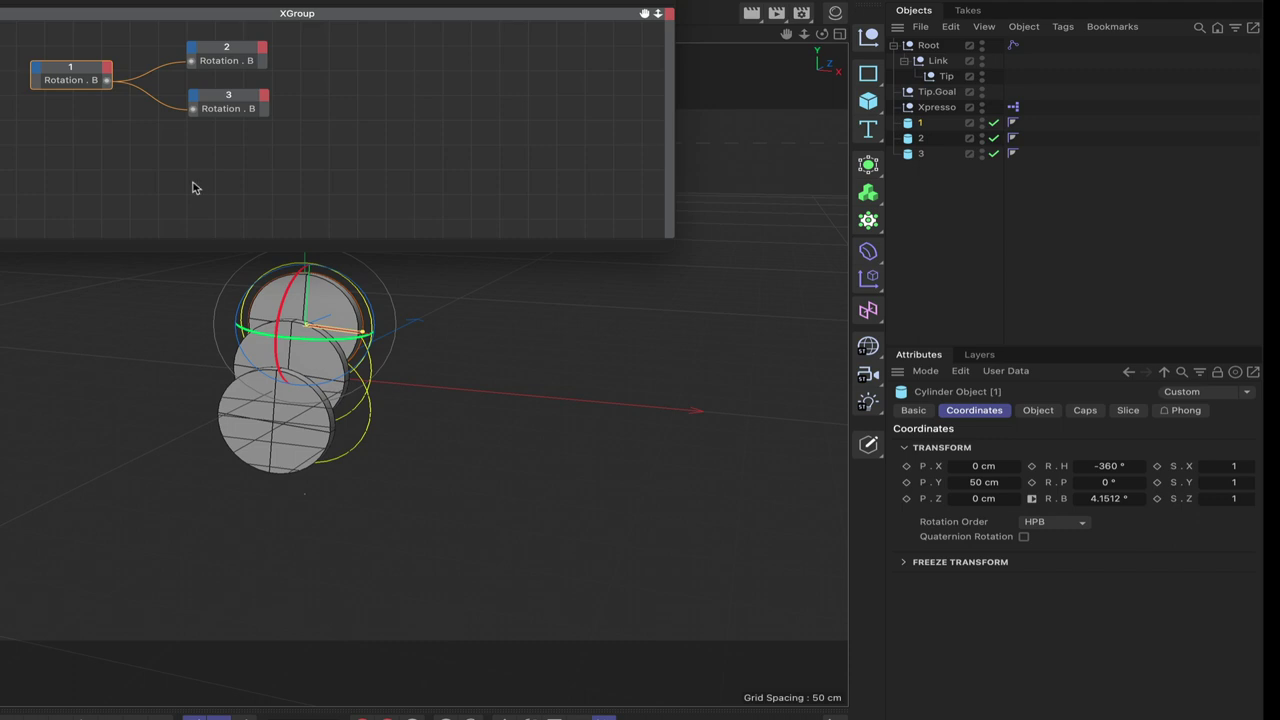
- Add an XPresso Iteration node below node 1 and set its Iteration End to 2
right_click(79, 191)
mouse_move(110, 218)
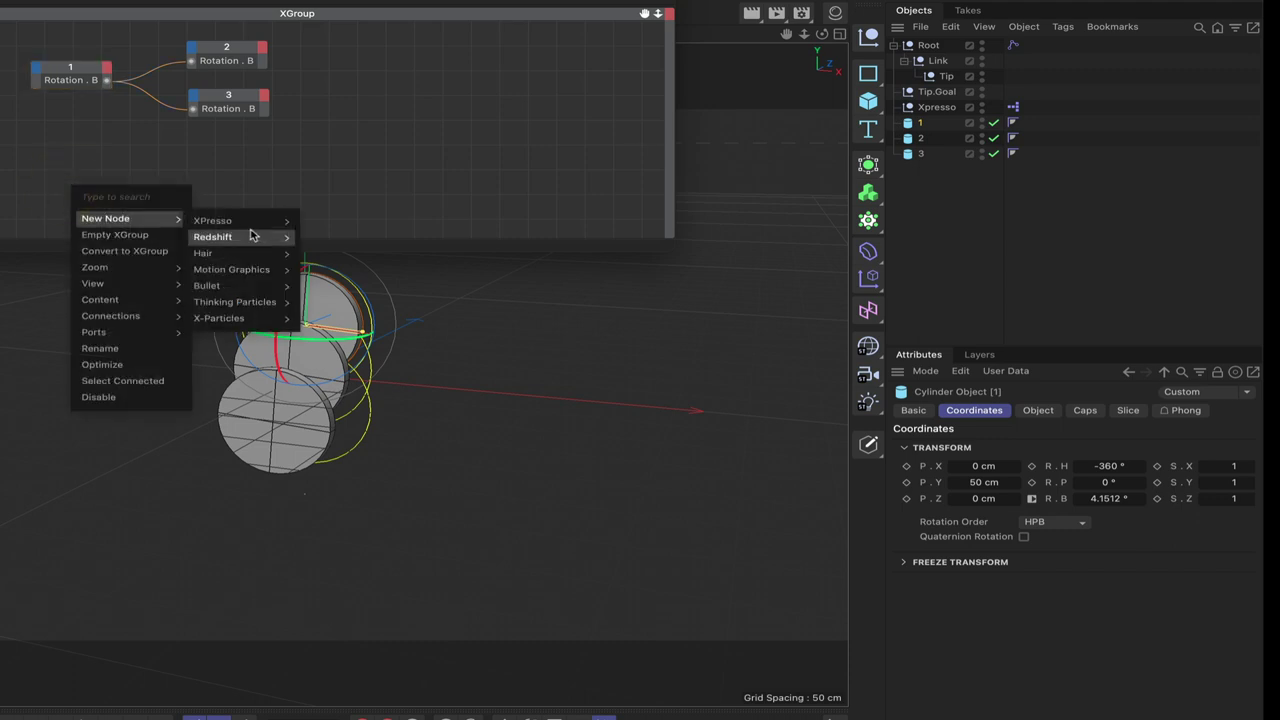
mouse_move(284, 225)
mouse_move(340, 320)
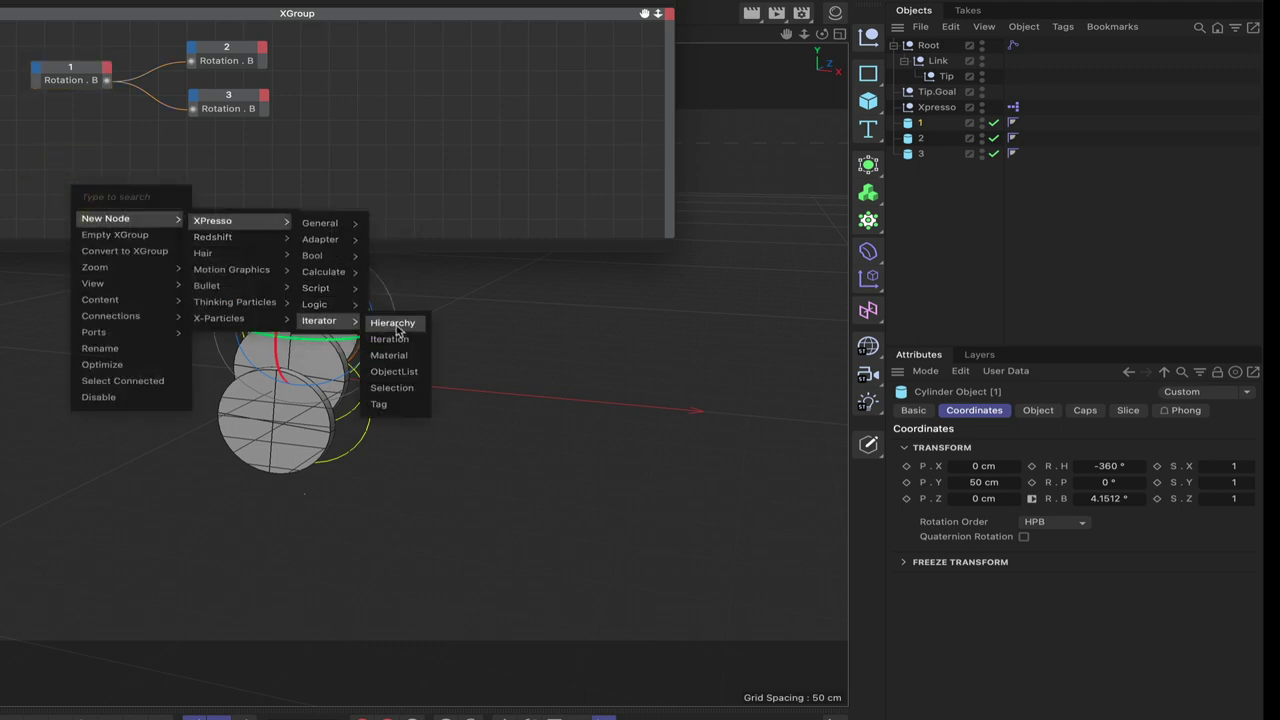
left_click(398, 341)
left_click_drag(100, 171, 105, 163)
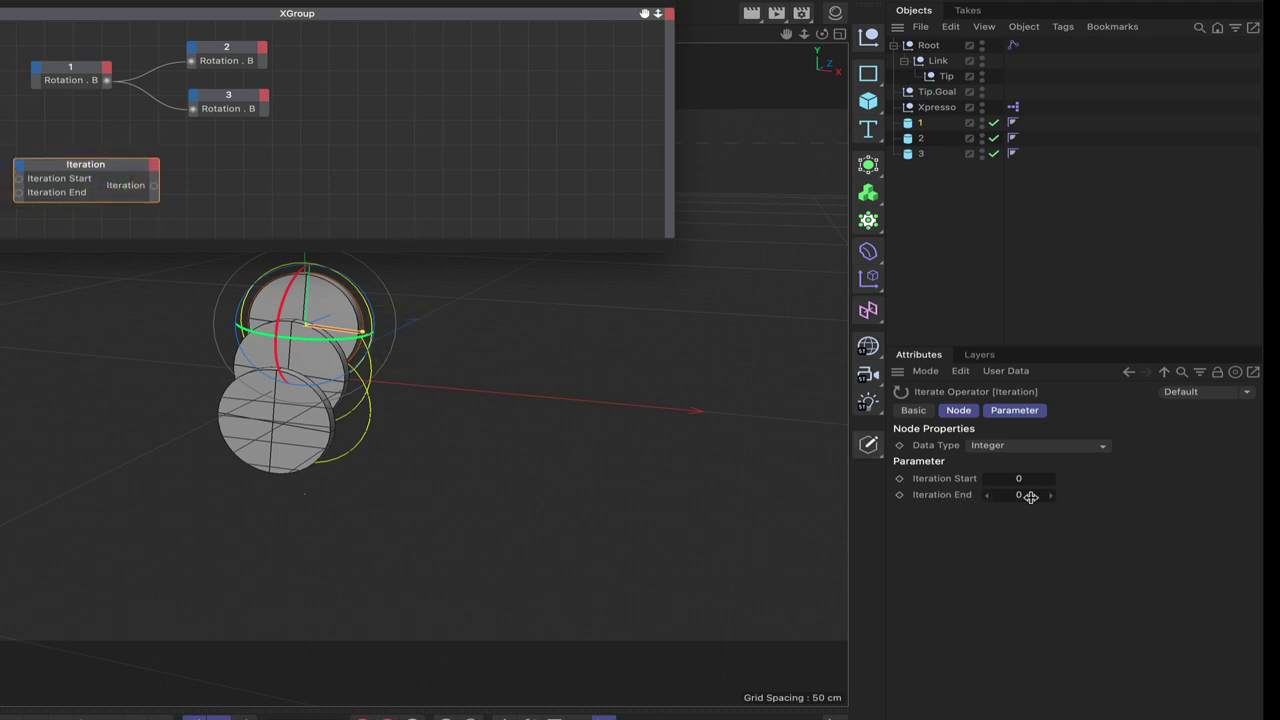
type("2")
key("Return")
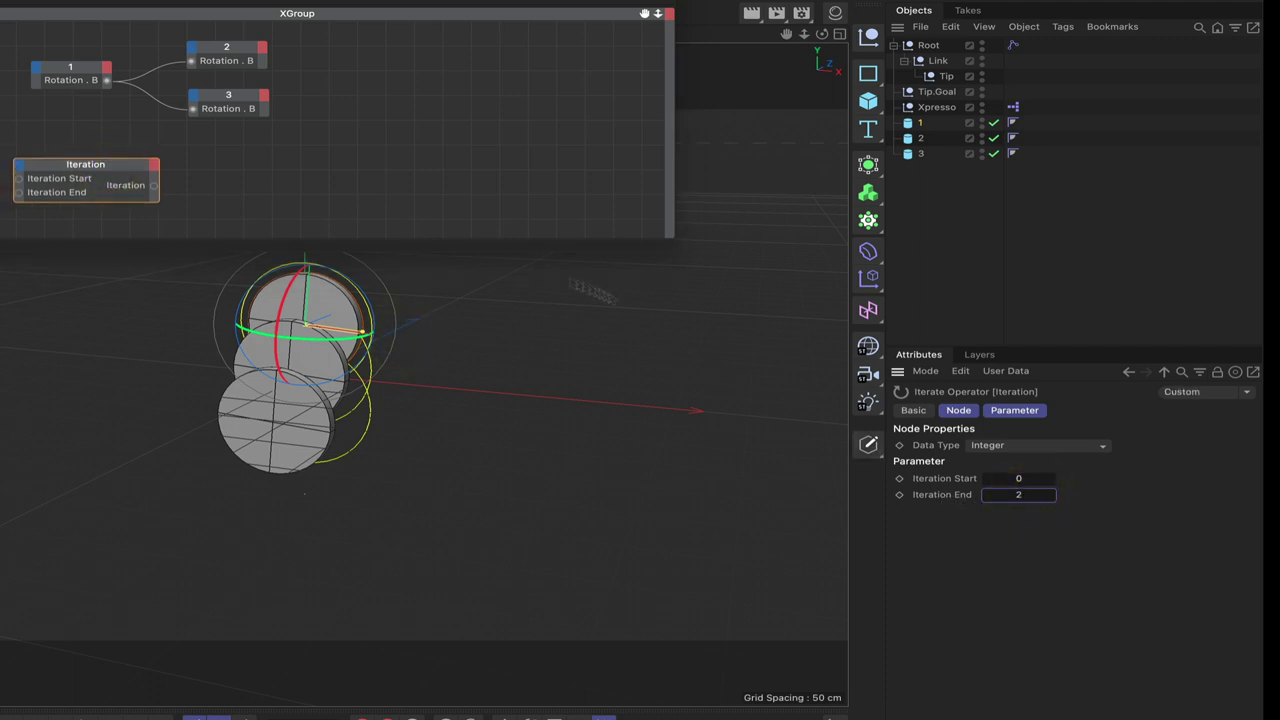
- Add a Link List node to the right of the Iteration node and place a copy of it directly below
right_click(240, 174)
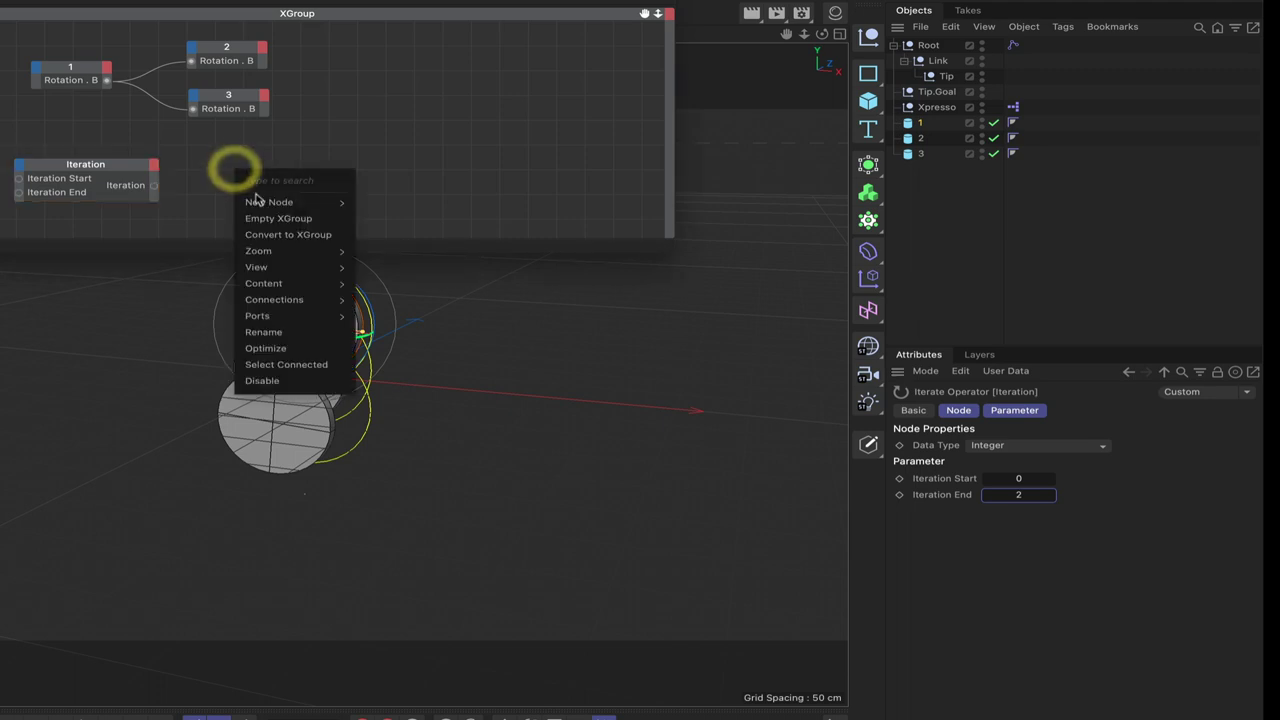
mouse_move(334, 203)
mouse_move(431, 208)
mouse_move(470, 207)
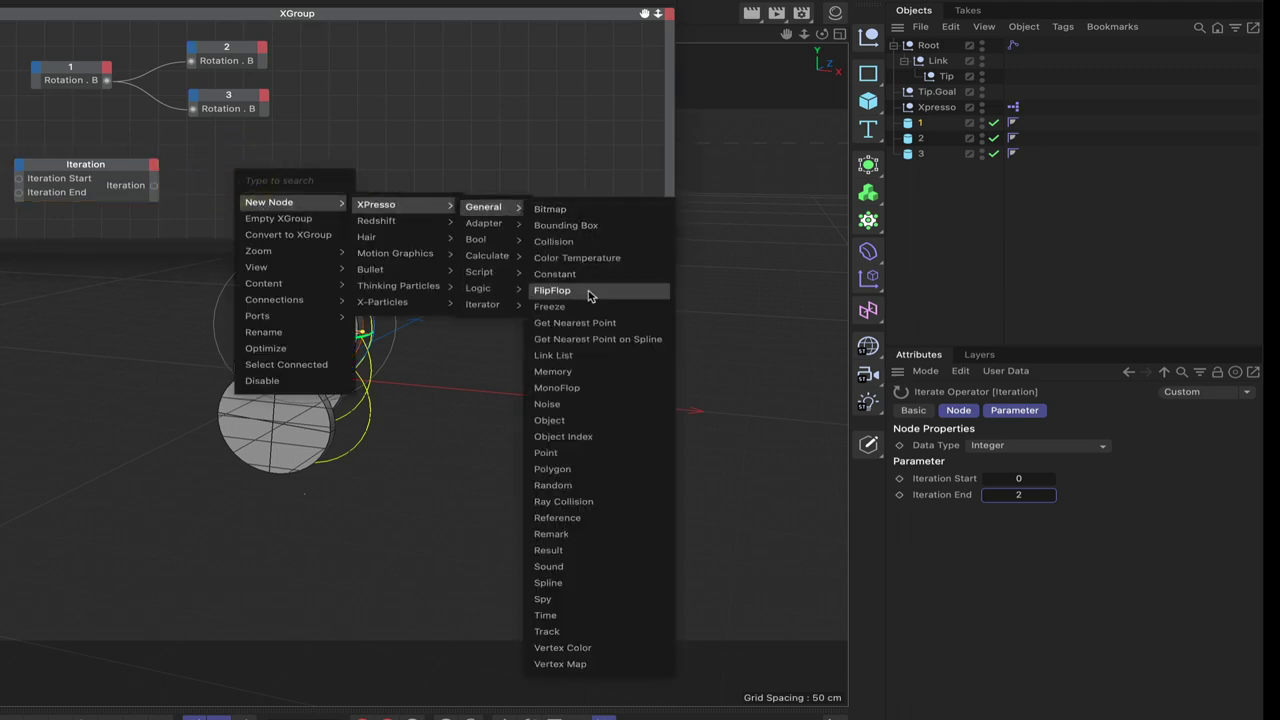
left_click(585, 360)
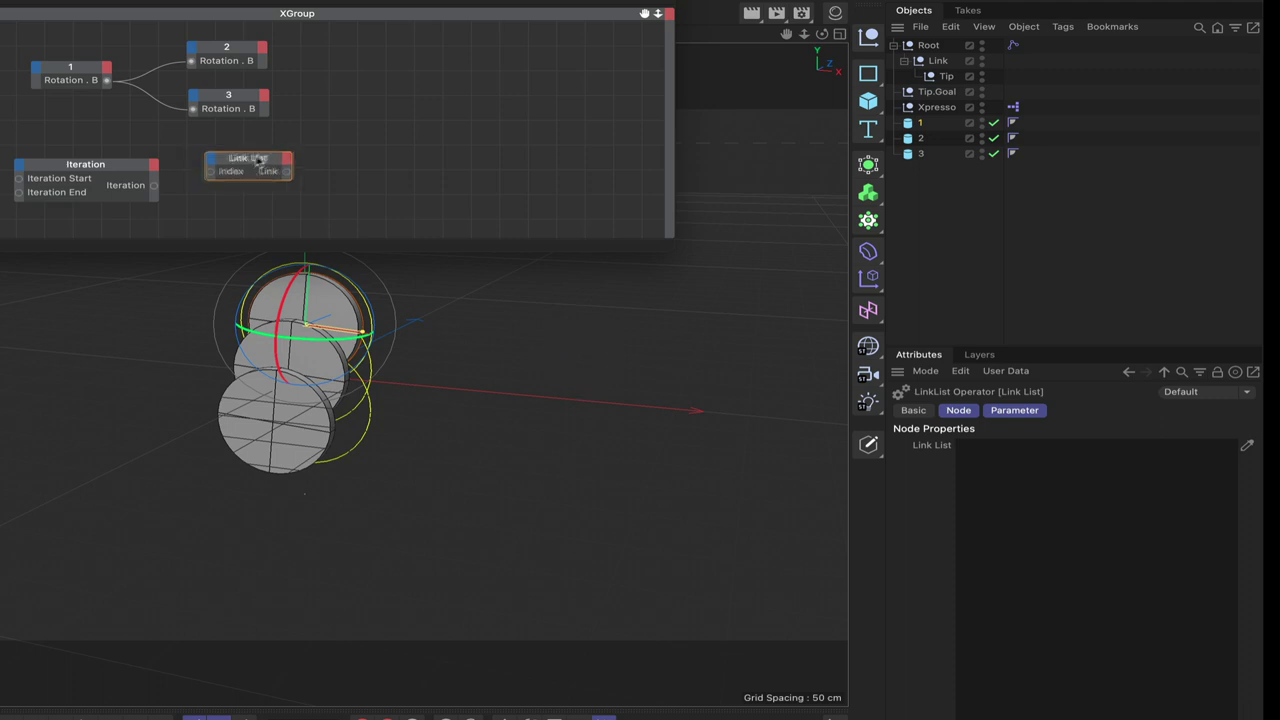
left_click_drag(240, 172, 267, 213)
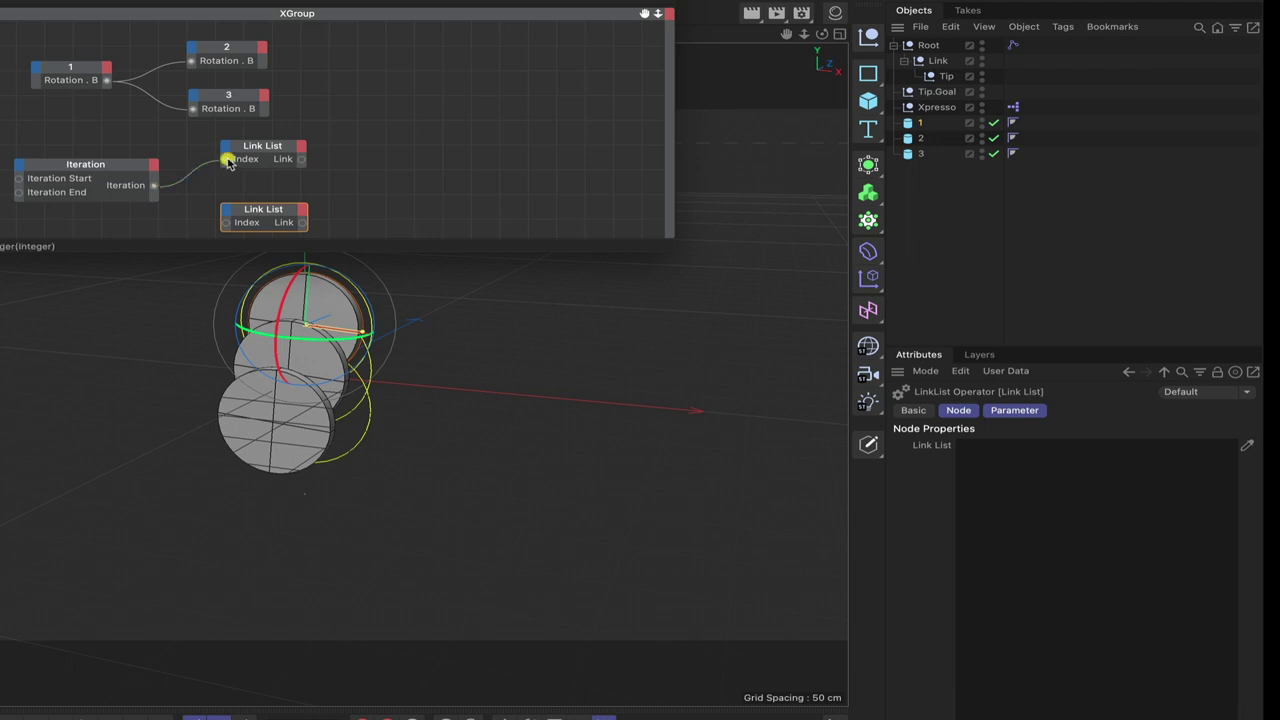
- Connect the Iteration output to the Index inputs of both Link List nodes
left_click_drag(228, 163, 226, 160)
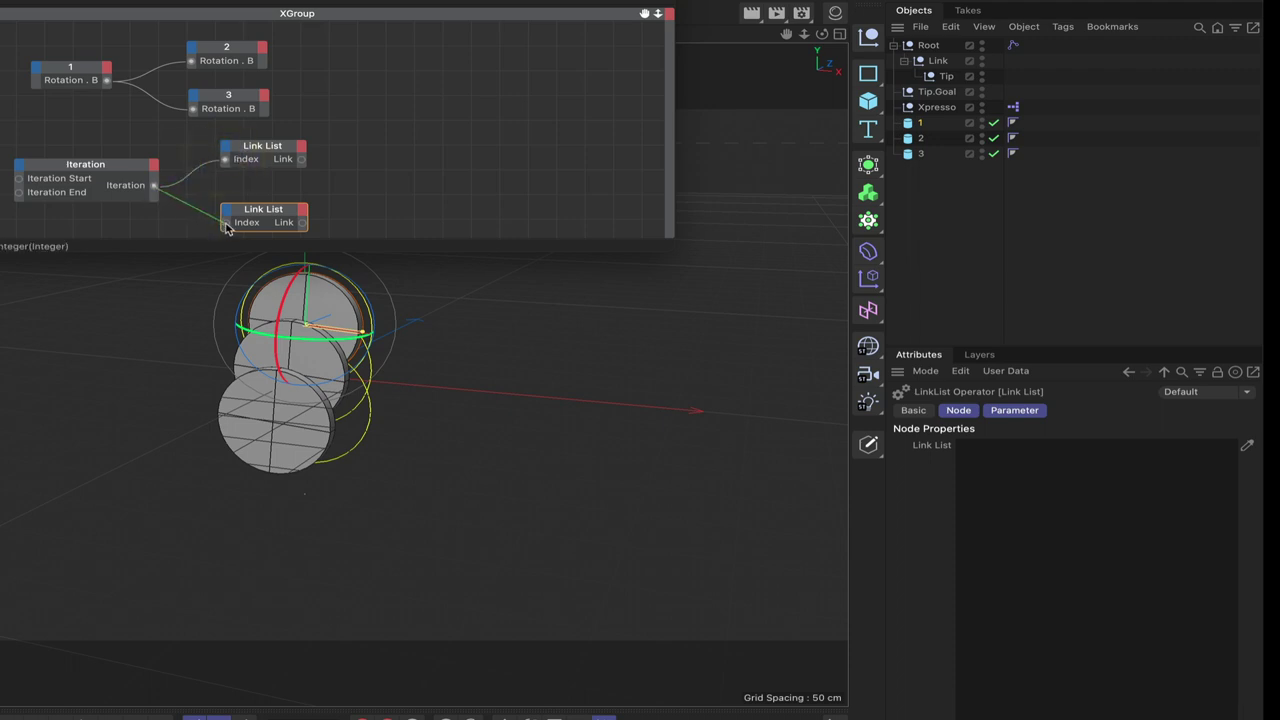
left_click_drag(226, 228, 224, 223)
left_click(285, 215)
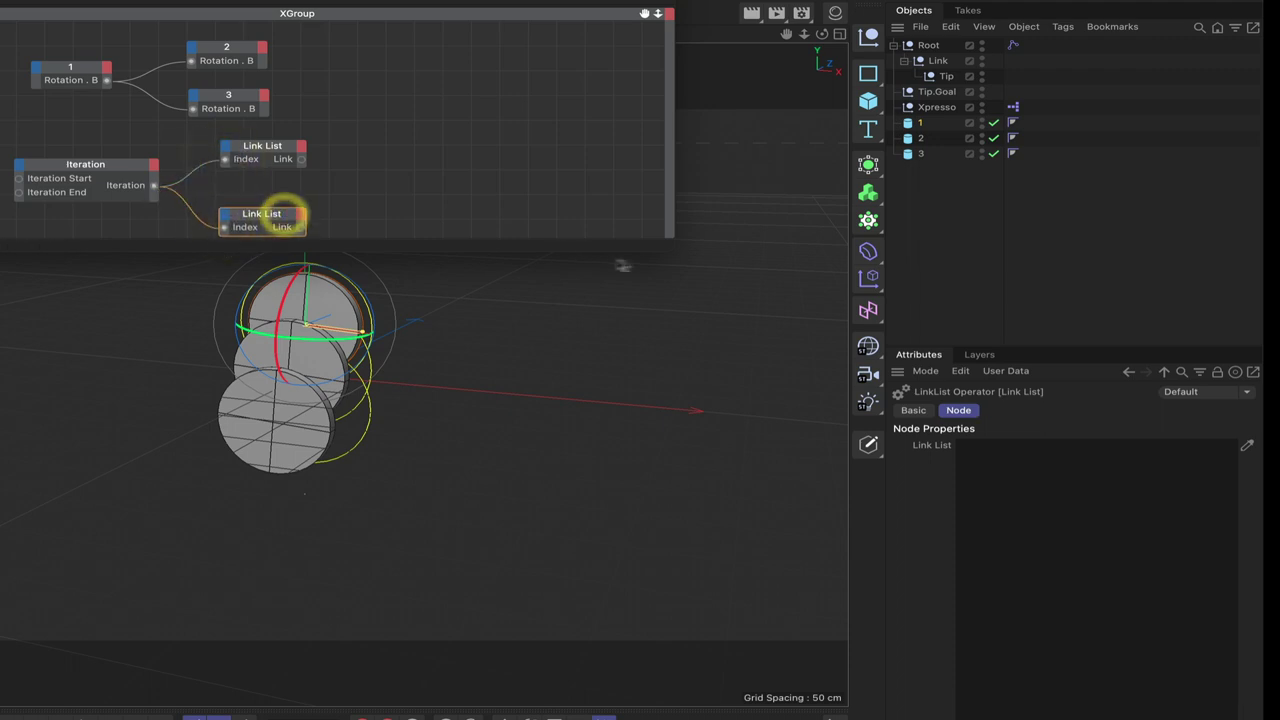
- Enlarge the XPresso Editor further and fill the upper Link List with the nulls Root, Link and Tip, in that order
left_click_drag(673, 239, 730, 302)
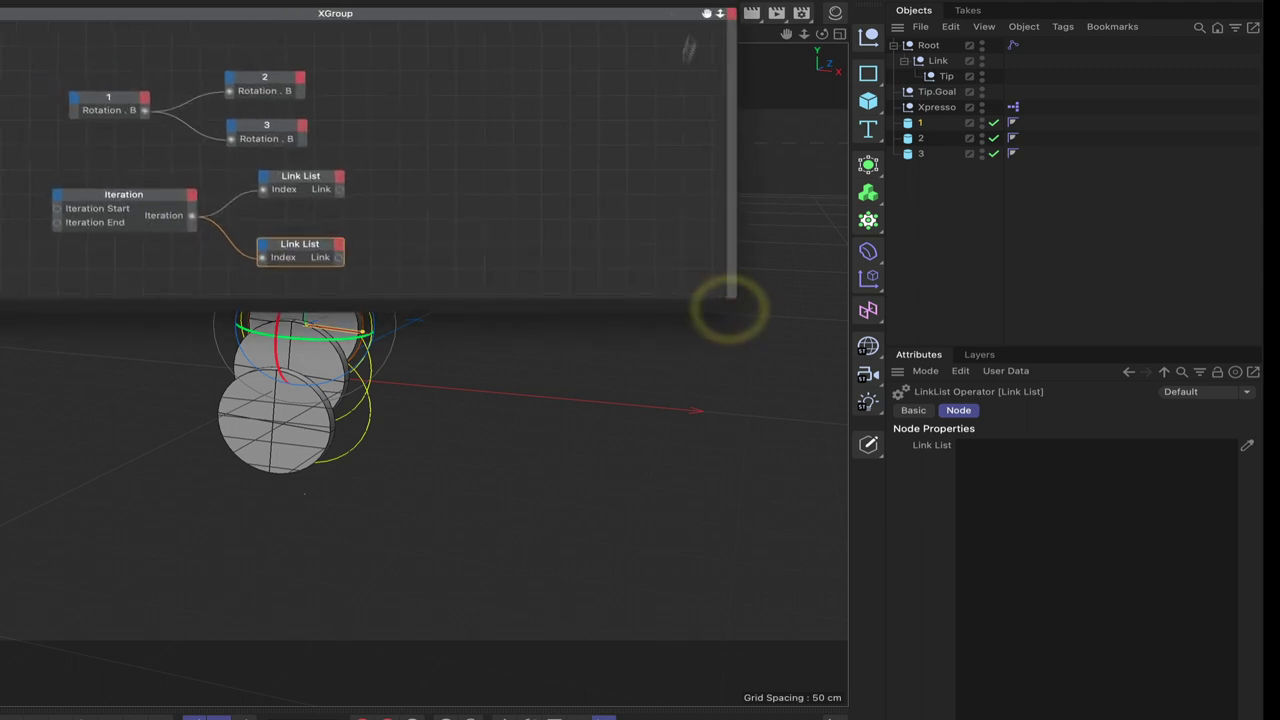
left_click_drag(706, 13, 629, 1)
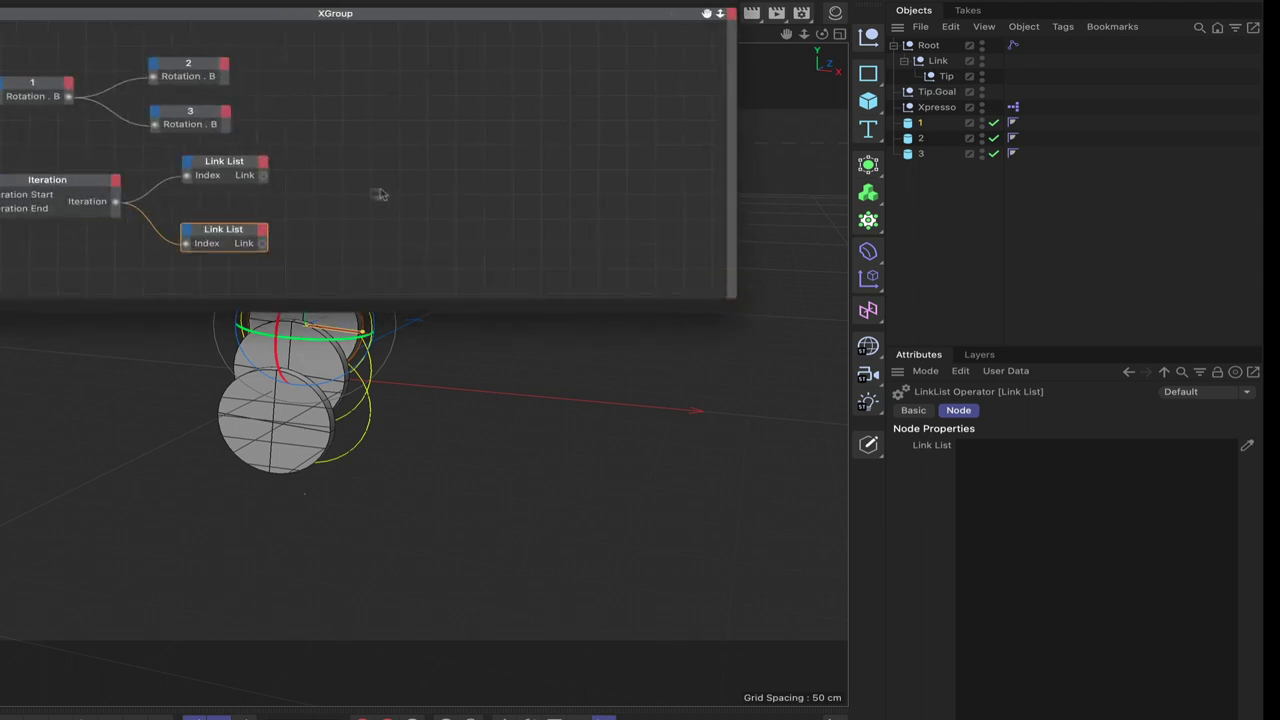
left_click_drag(238, 168, 233, 167)
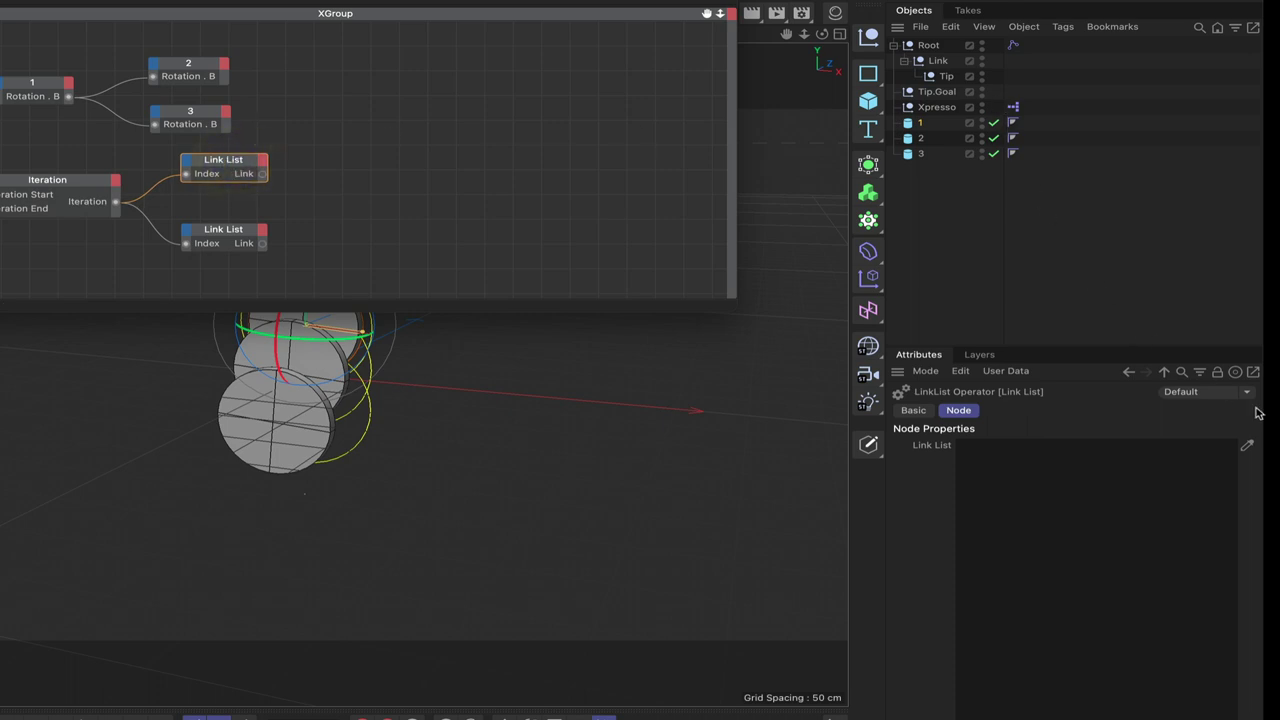
left_click(1247, 447)
left_click(929, 47)
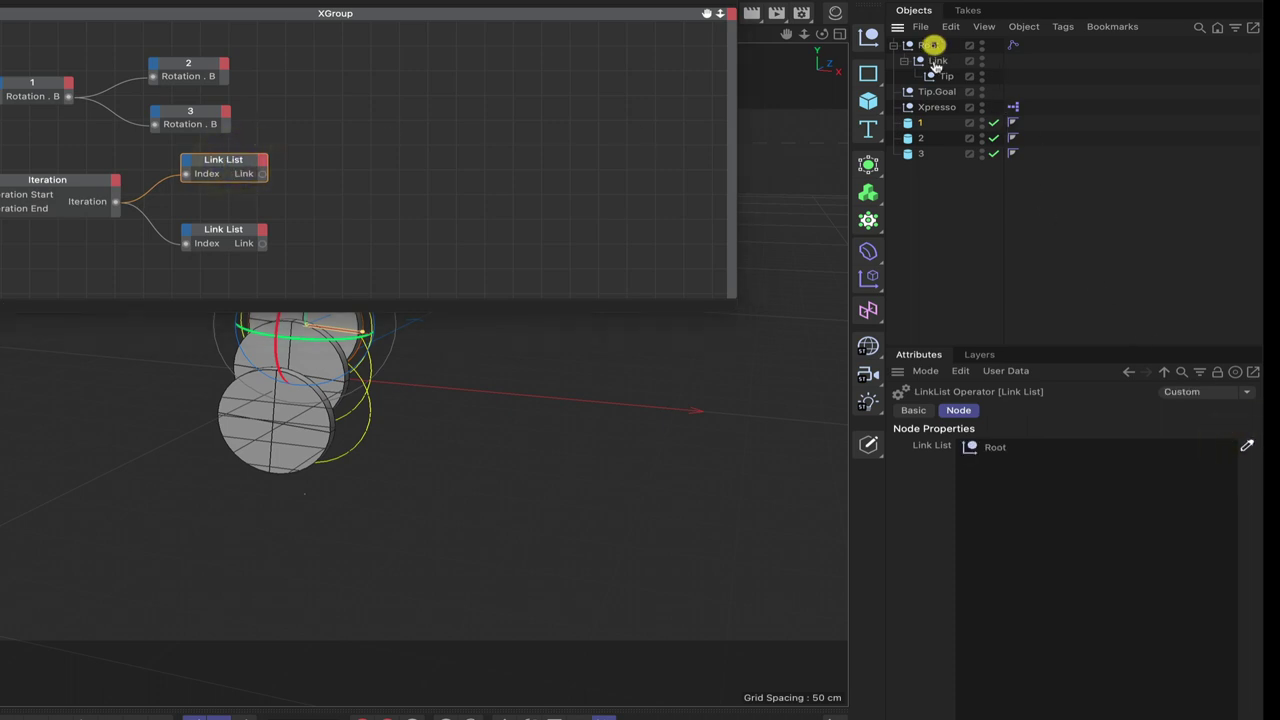
left_click(935, 62)
left_click(941, 76)
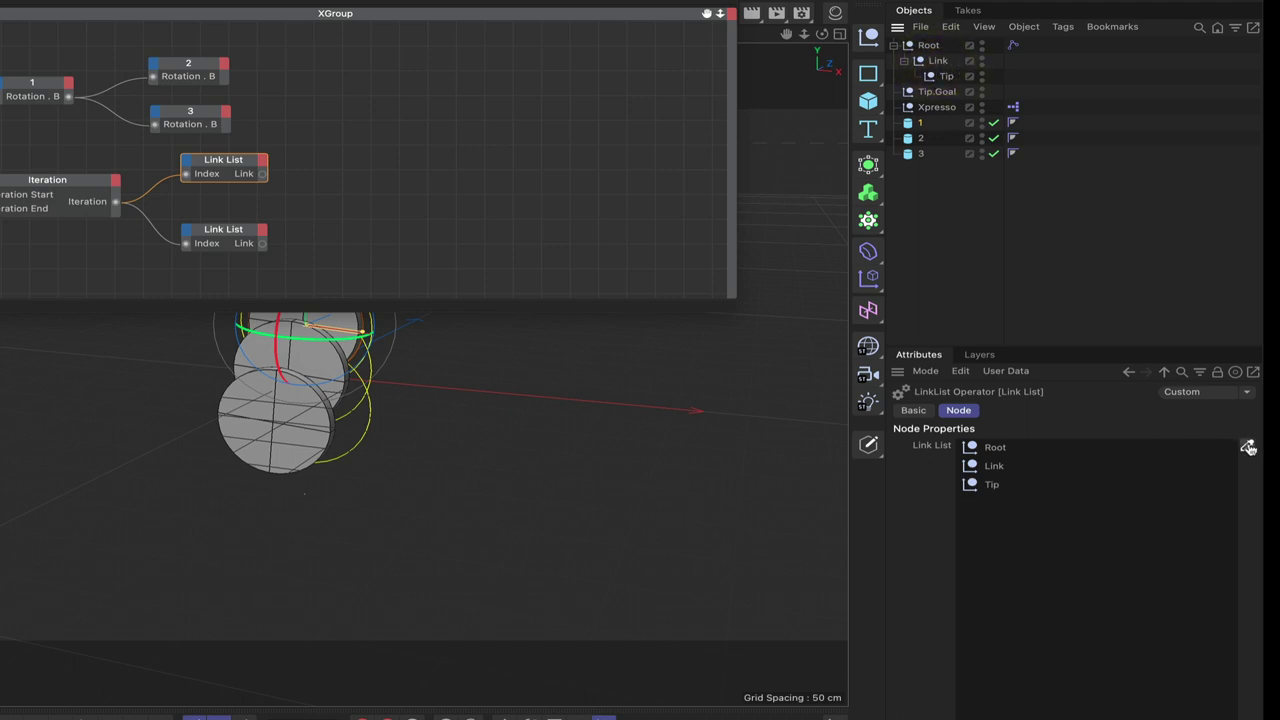
- Fill the lower Link List with cylinders 1, 2 and 3, in that order
left_click(251, 230)
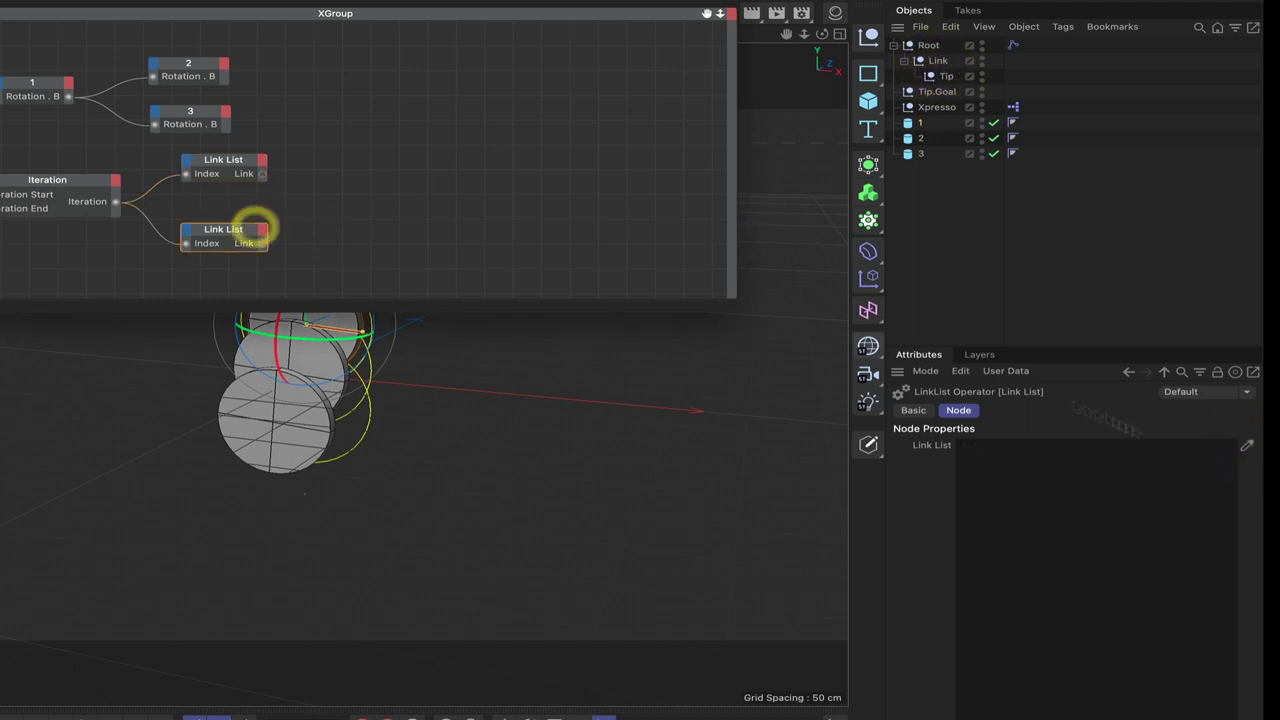
left_click(1246, 447)
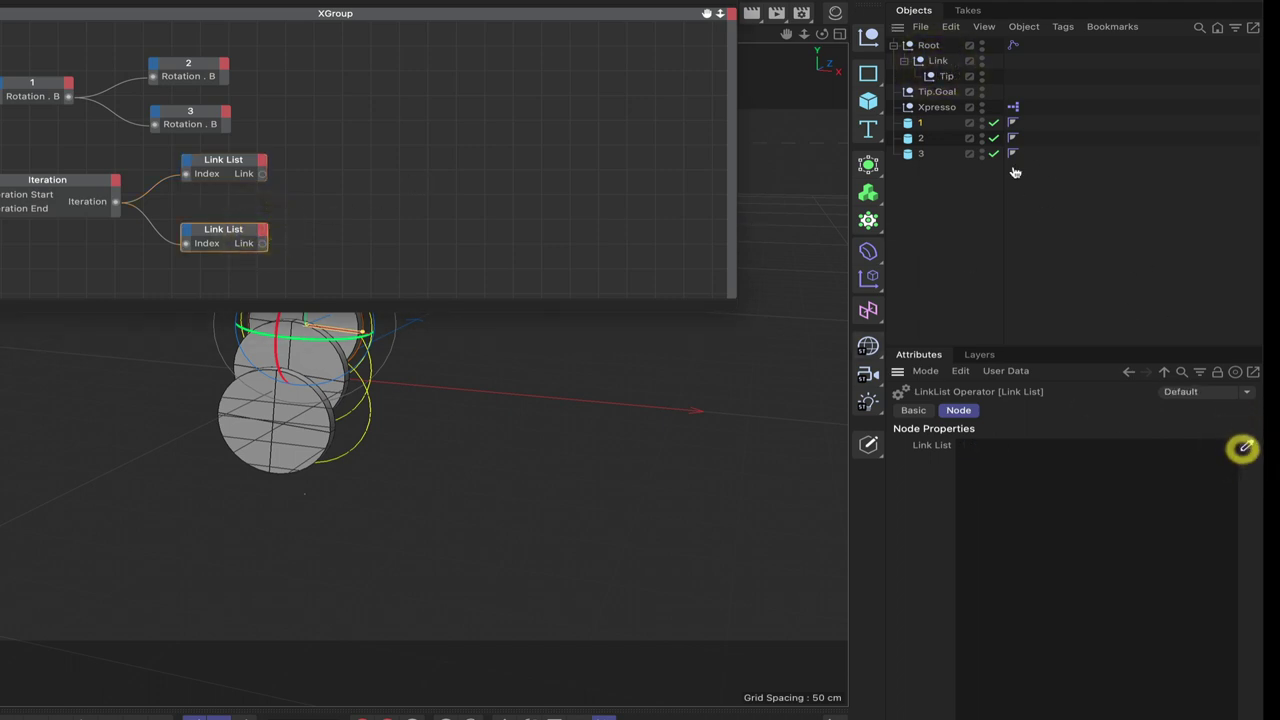
left_click(920, 123)
left_click(922, 139)
left_click(920, 153)
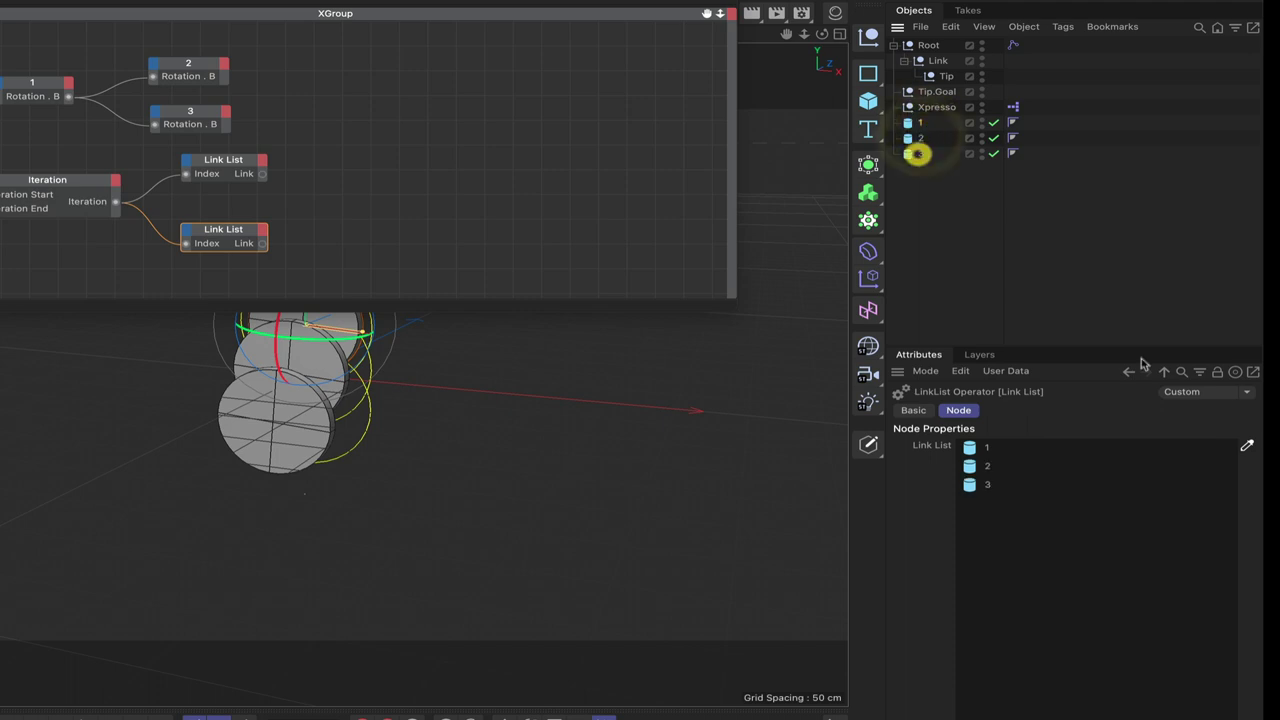
left_click(1246, 448)
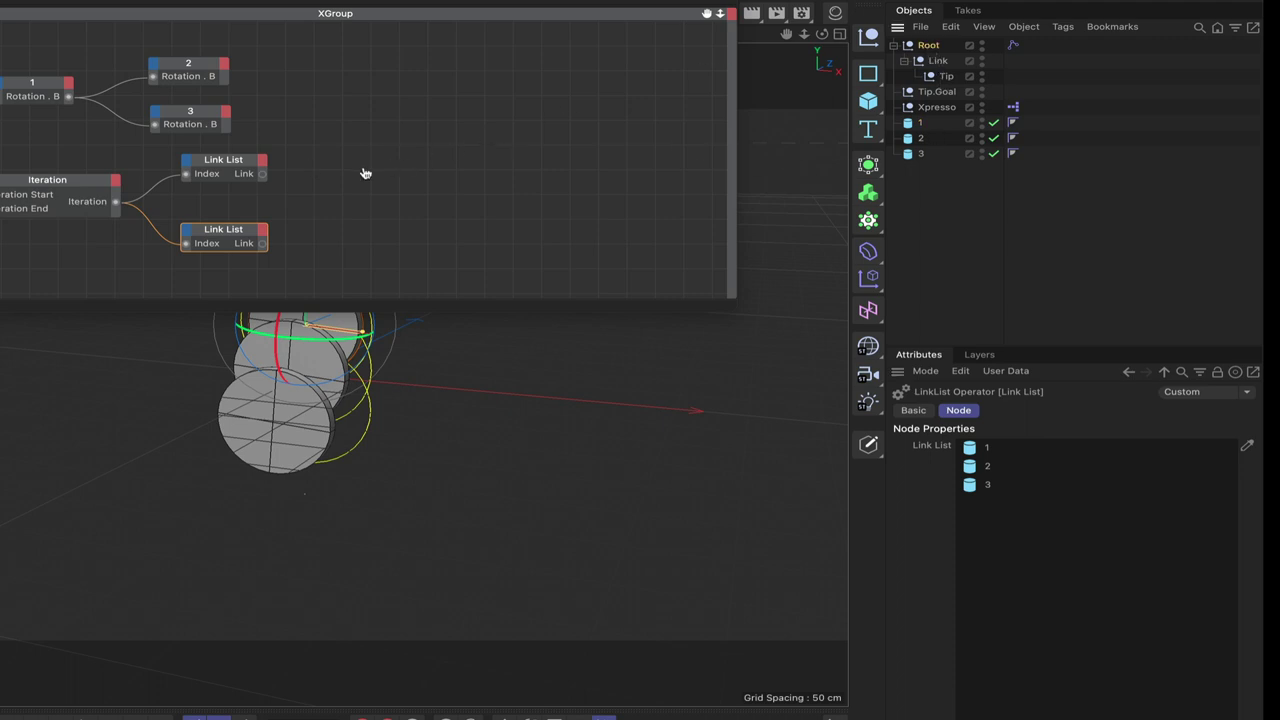
- Add the Root null as a node with an Object input port, and connect the upper Link List's Link output to it
left_click_drag(355, 176, 356, 174)
left_click(330, 162)
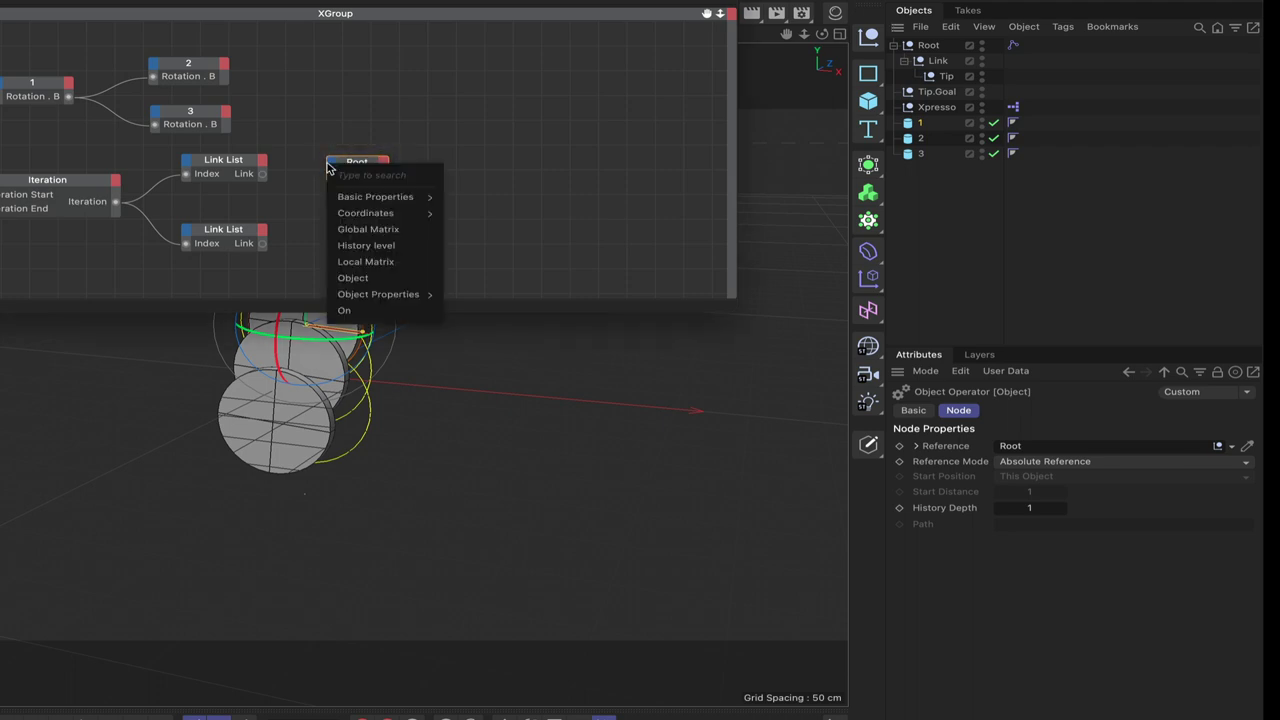
left_click(352, 277)
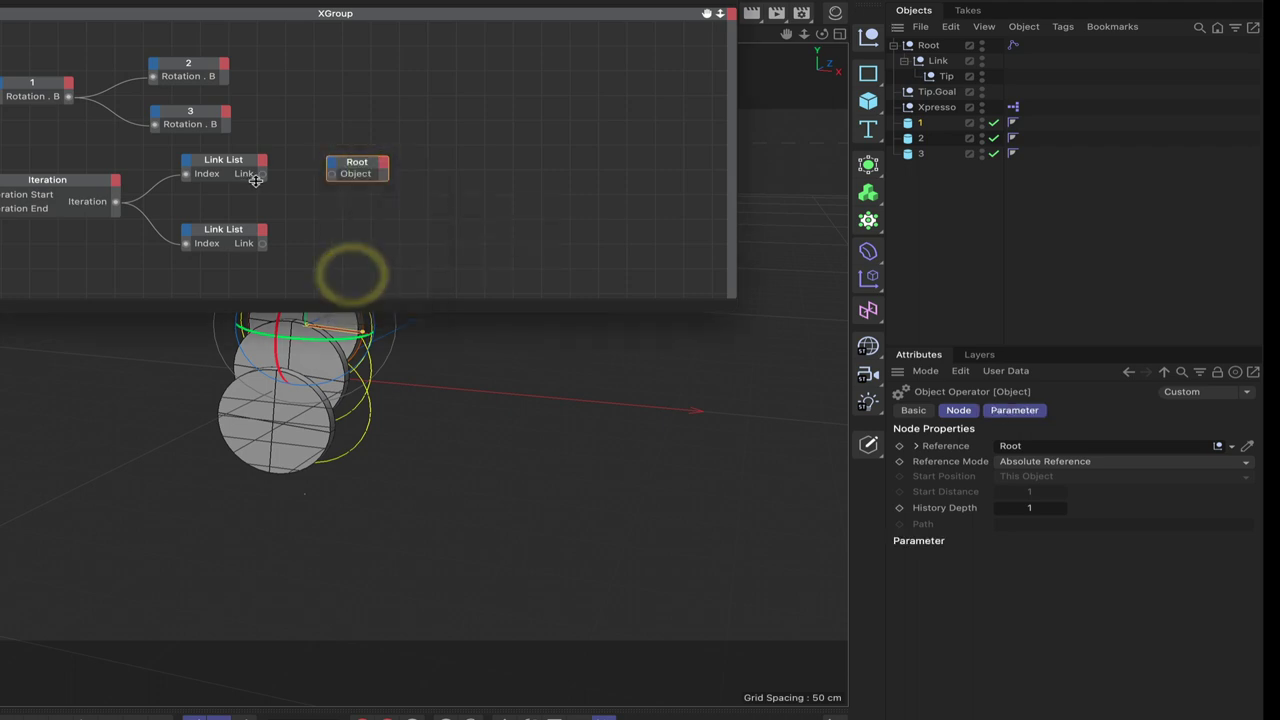
left_click(336, 173)
left_click(371, 164)
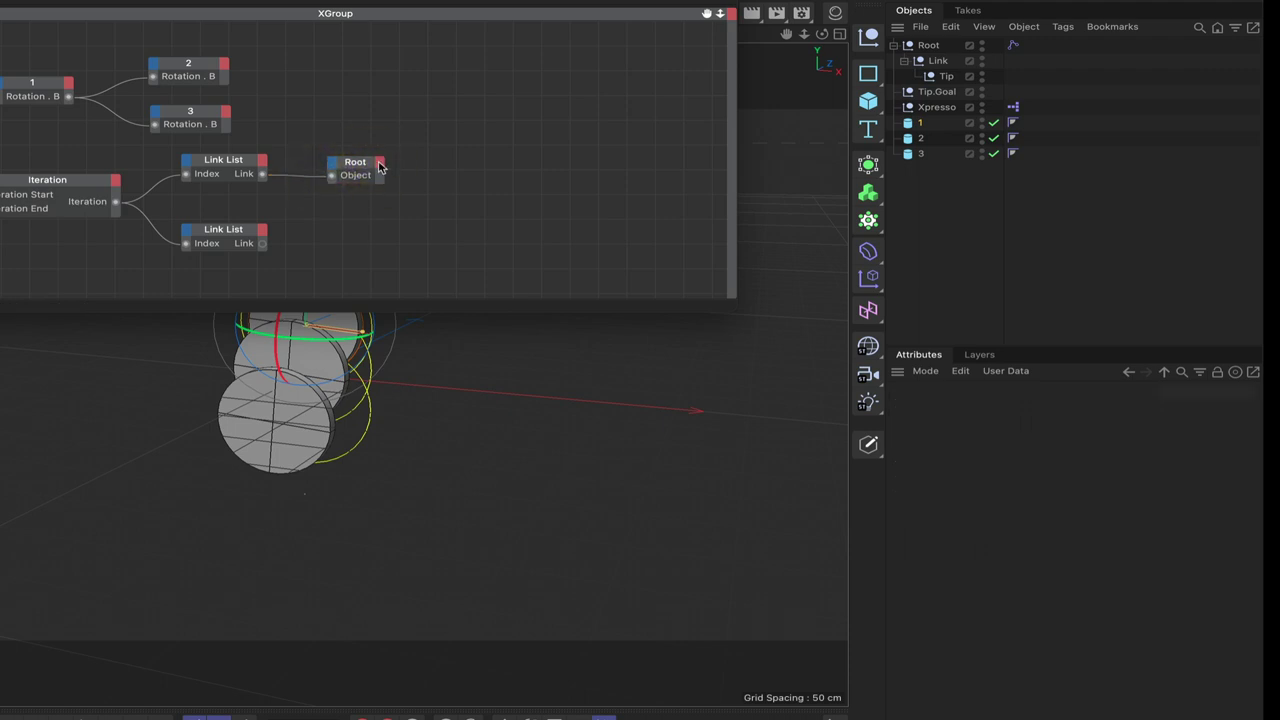
left_click(379, 163)
mouse_move(420, 212)
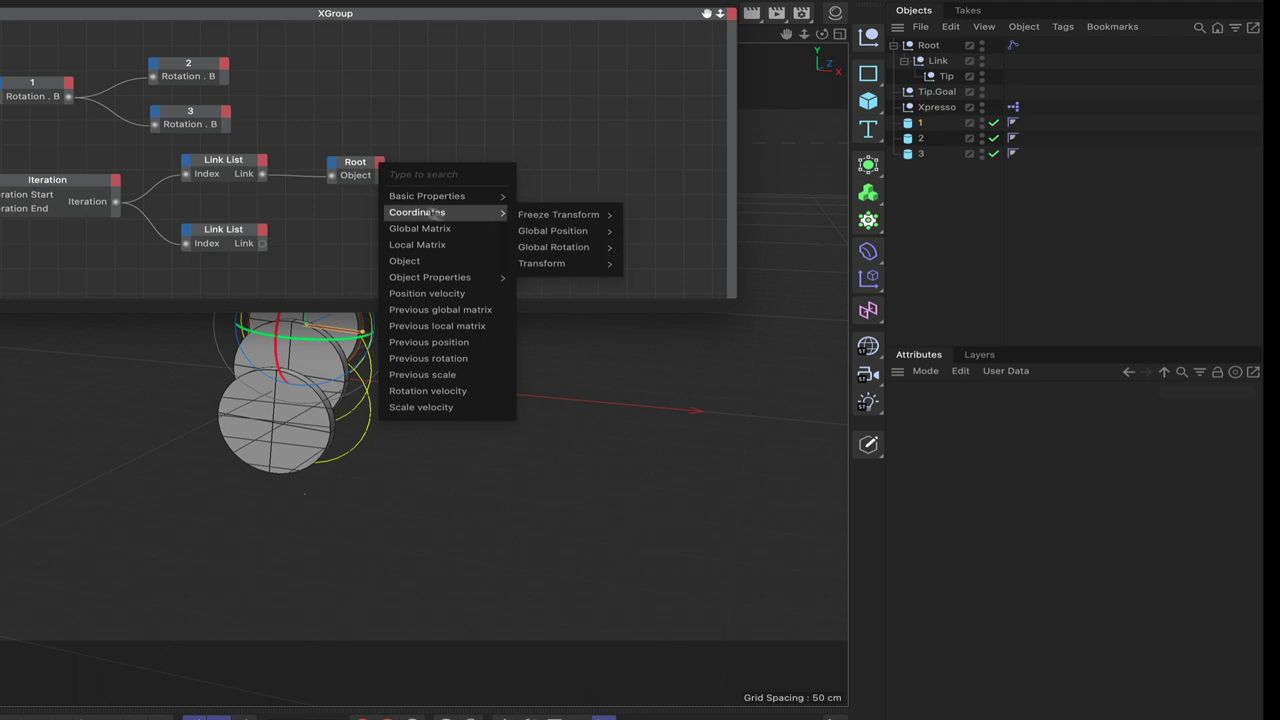
mouse_move(545, 234)
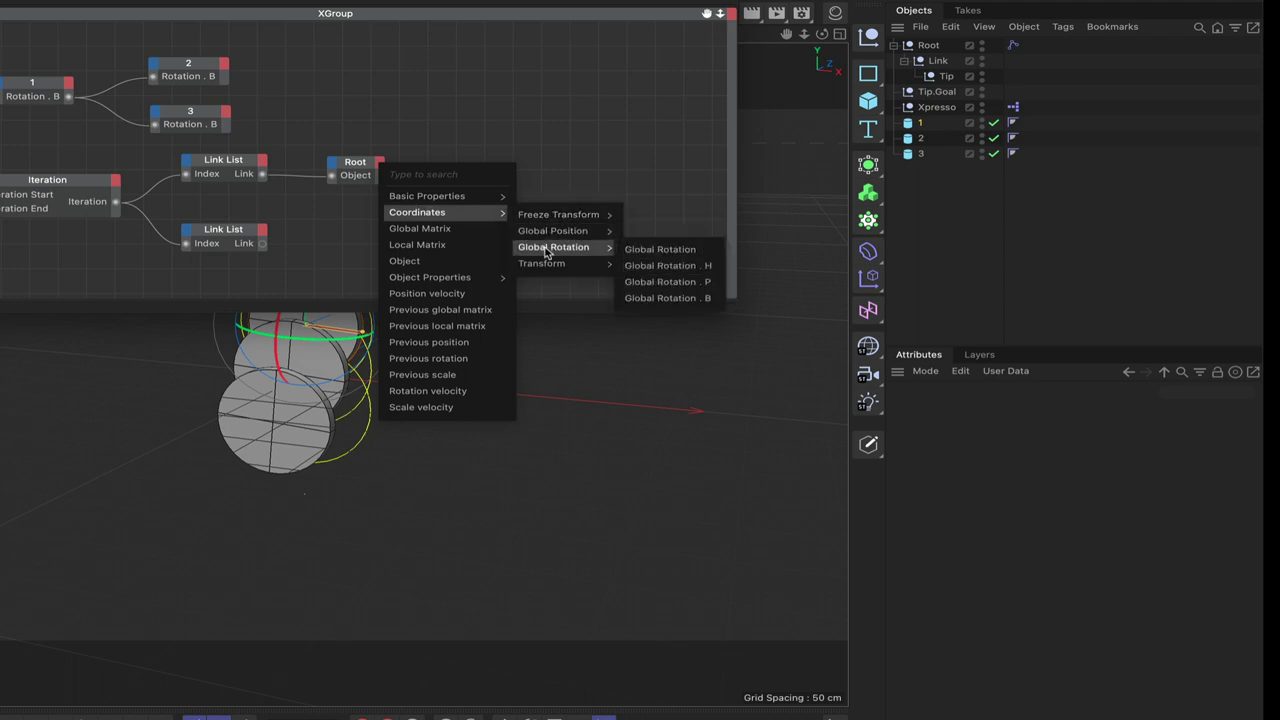
mouse_move(548, 263)
mouse_move(668, 265)
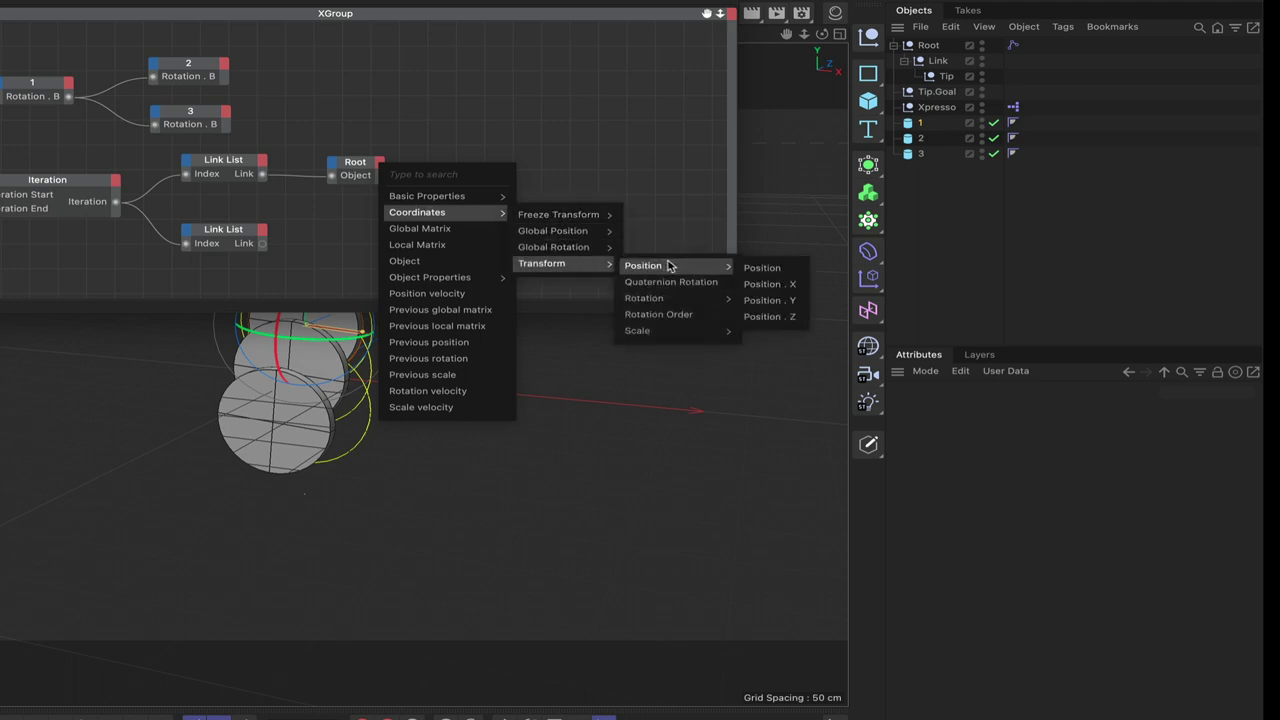
left_click(770, 285)
left_click(380, 163)
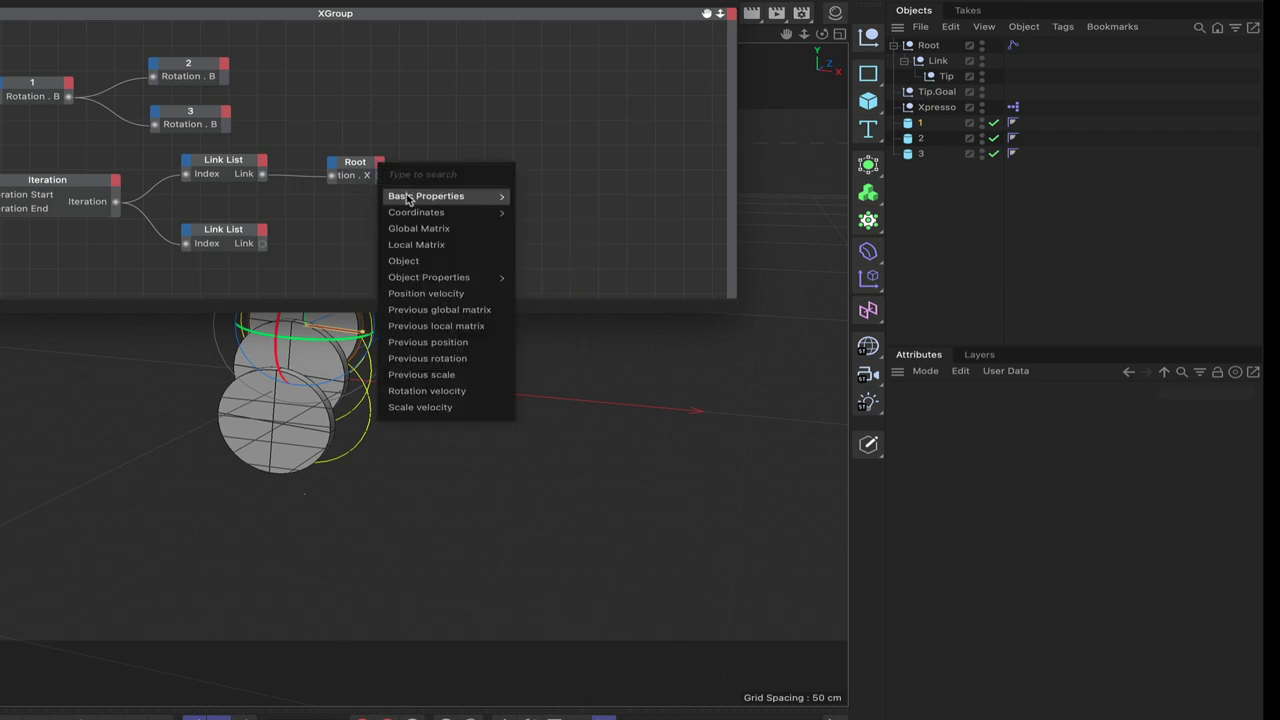
left_click(414, 160)
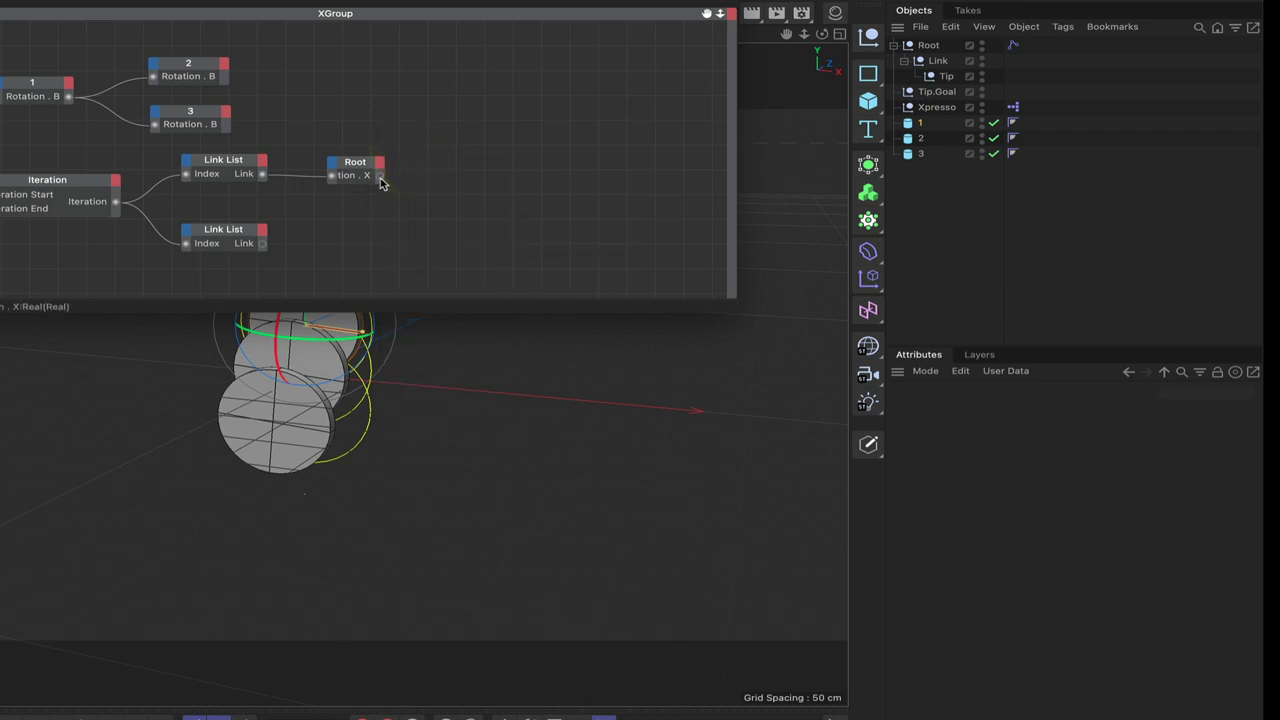
right_click(382, 180)
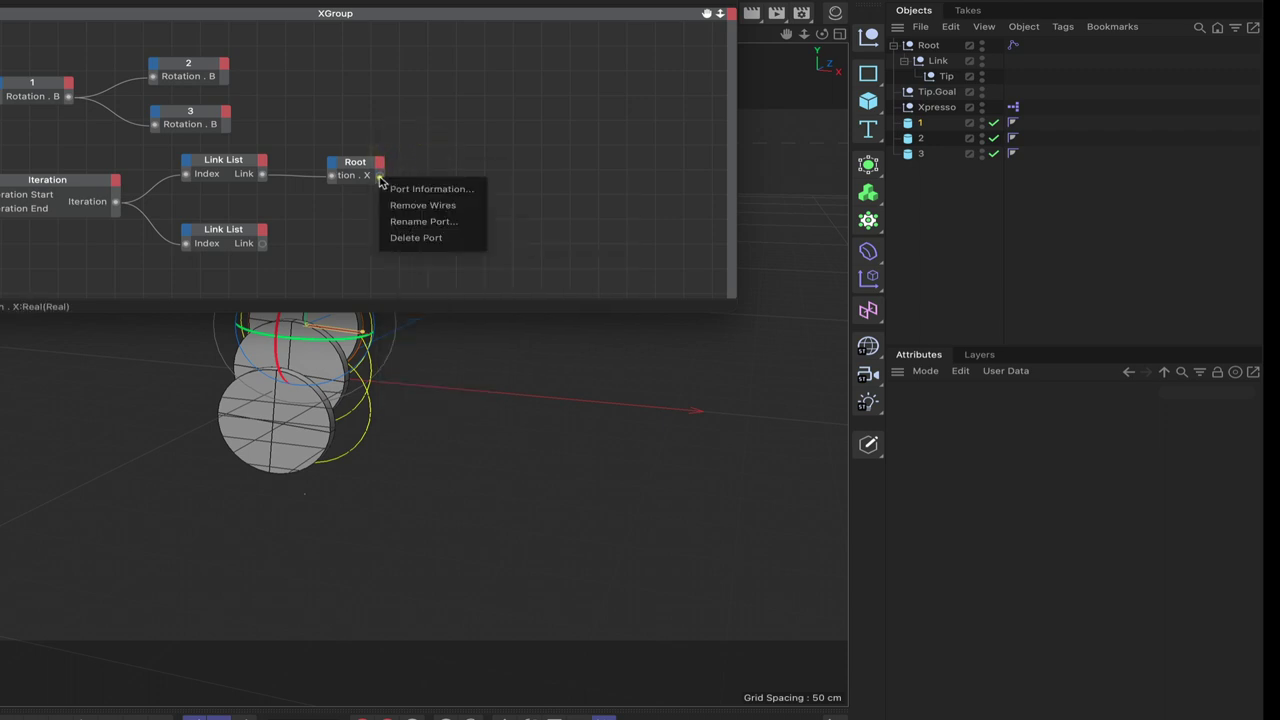
left_click(403, 232)
- Add Global Position . X and Global Position . Y output ports to the Root node and expand it to show the full port names
left_click(379, 165)
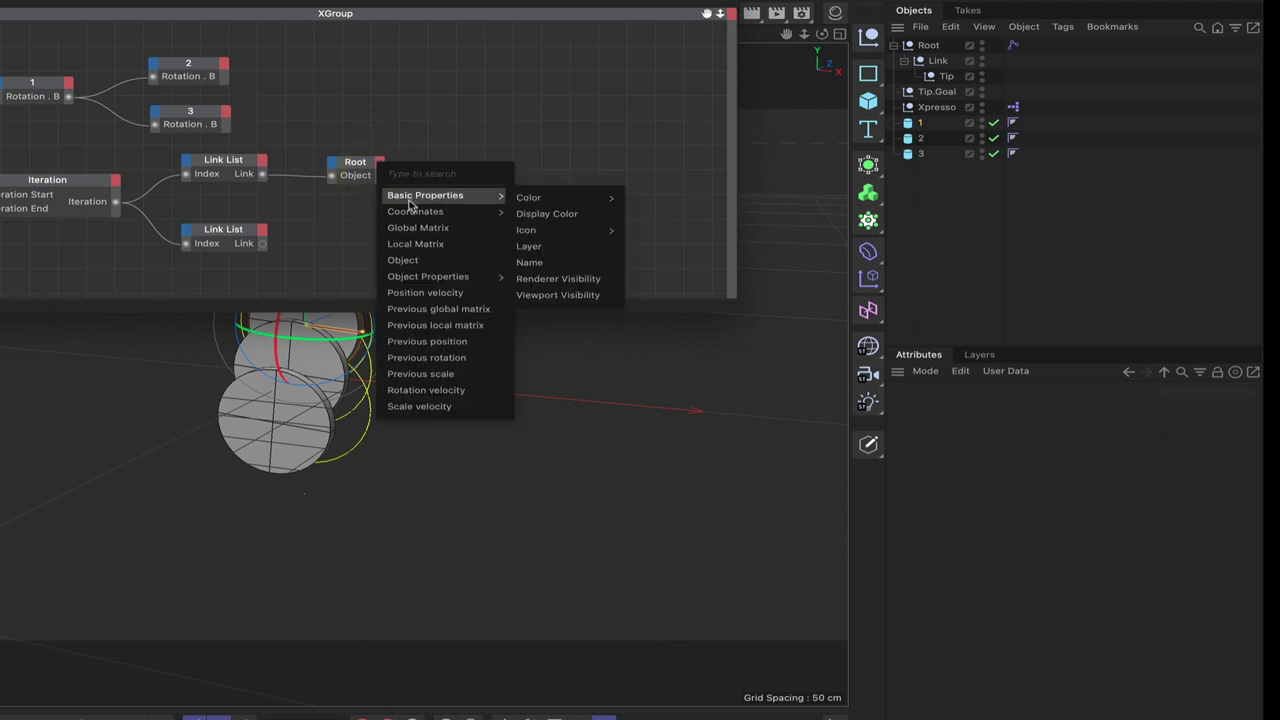
mouse_move(414, 211)
mouse_move(550, 230)
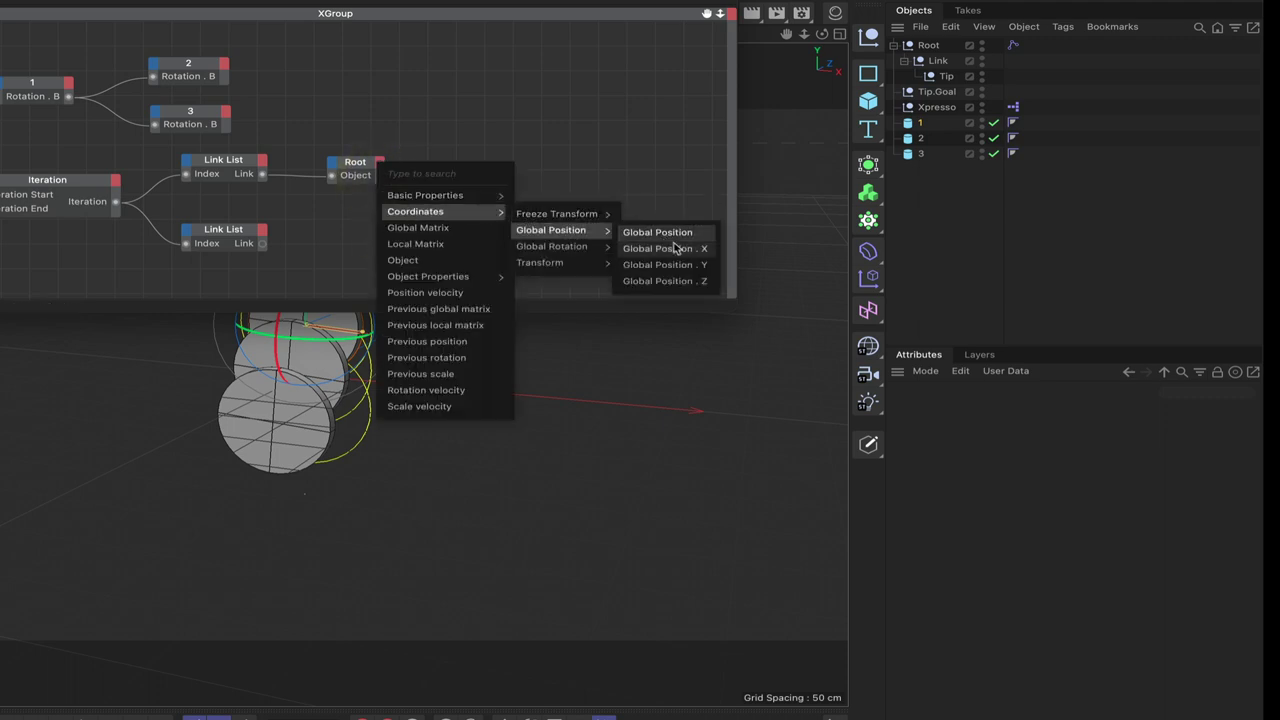
left_click(676, 249)
left_click(377, 170)
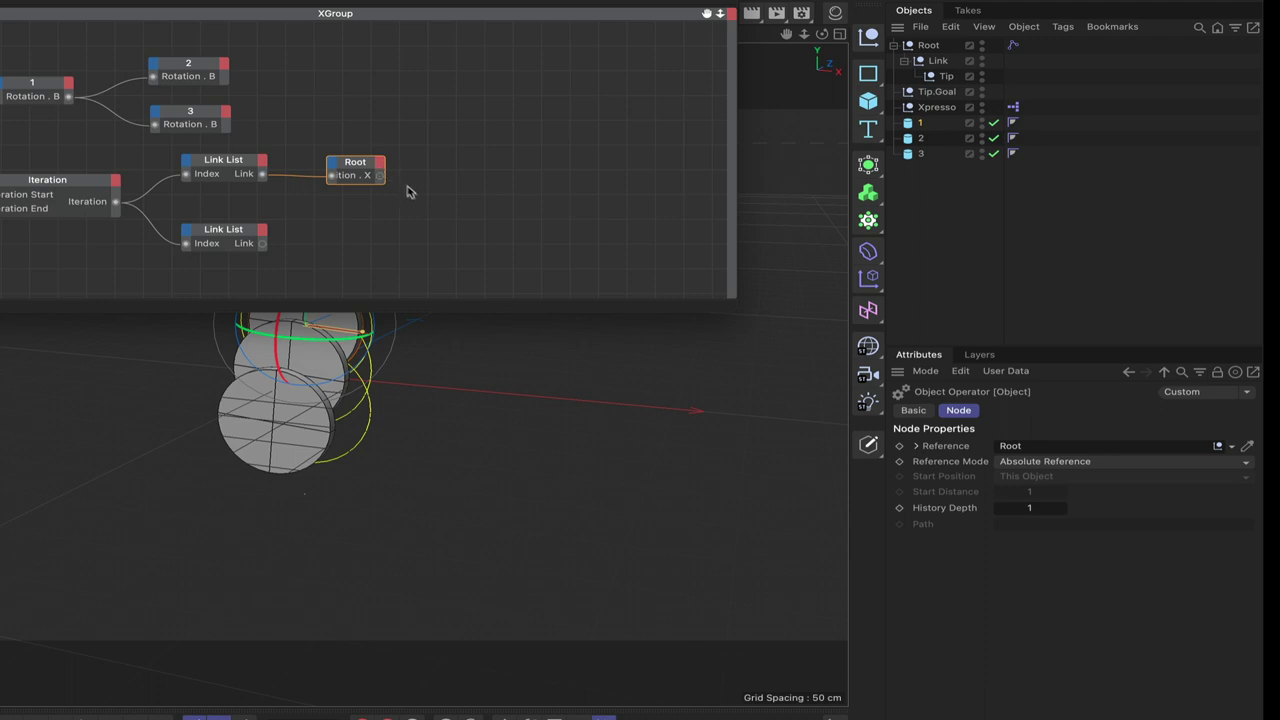
left_click(381, 167)
mouse_move(414, 212)
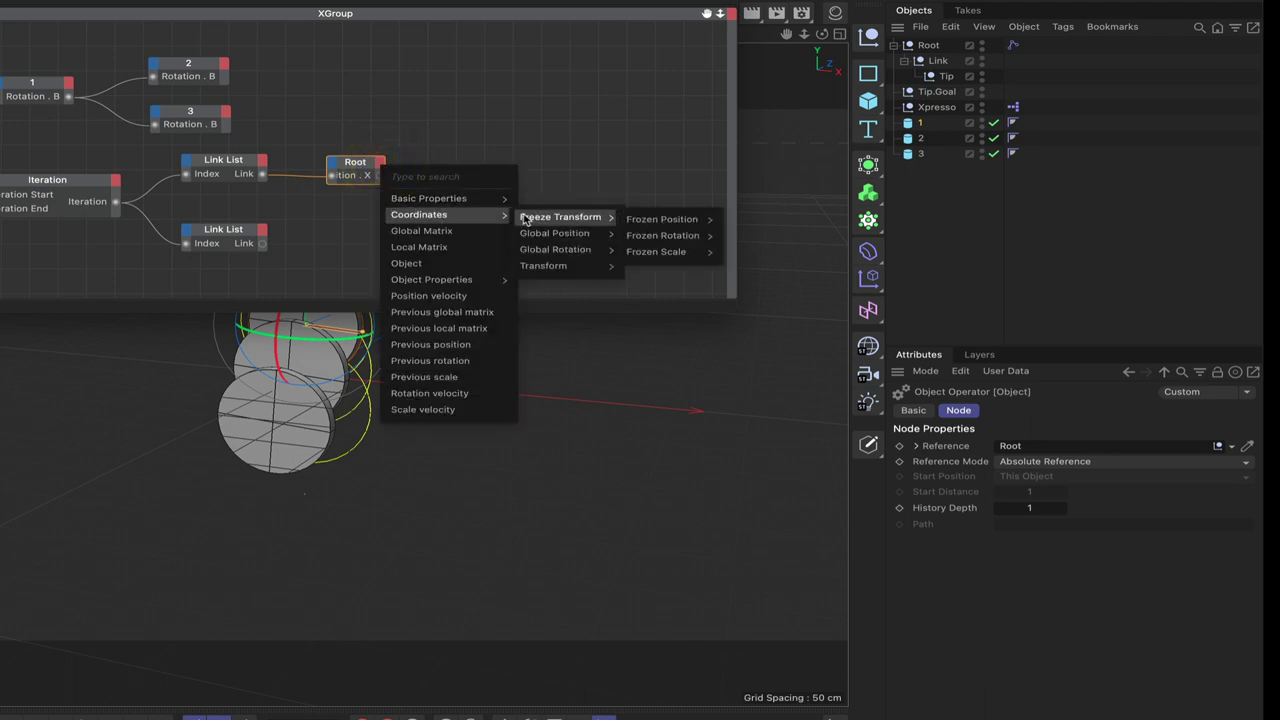
mouse_move(548, 234)
left_click(668, 268)
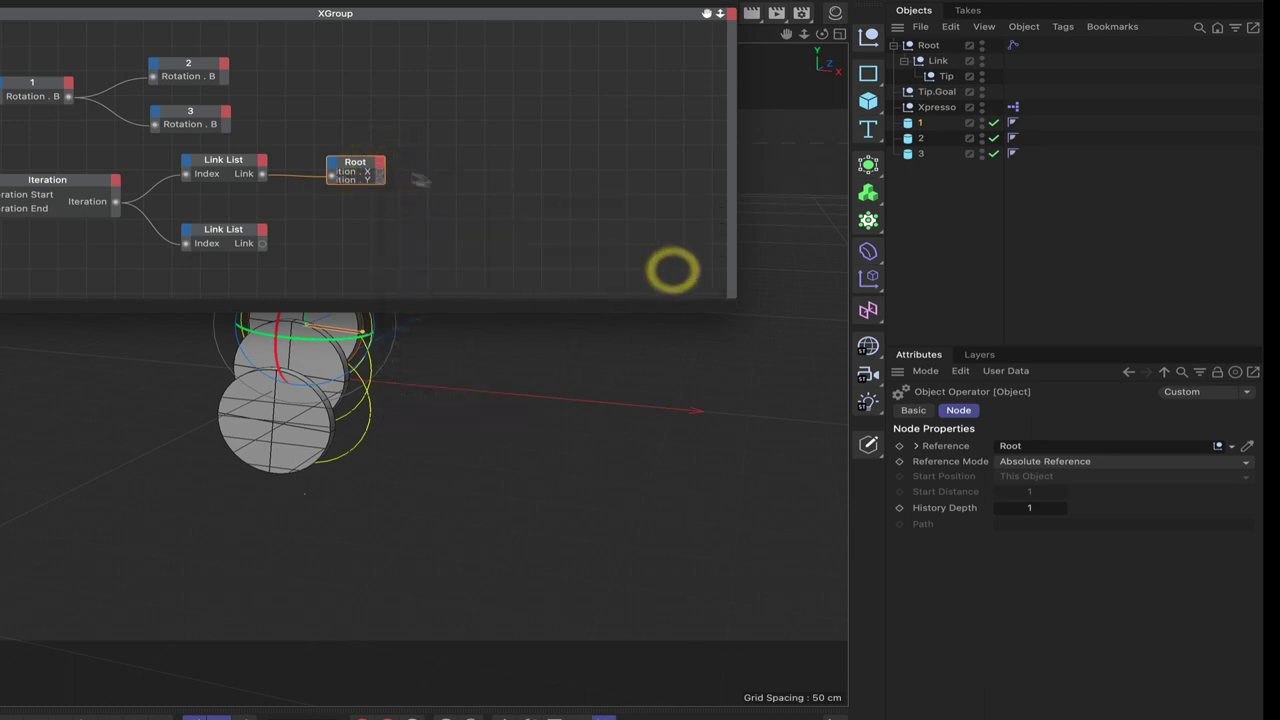
left_click(358, 164)
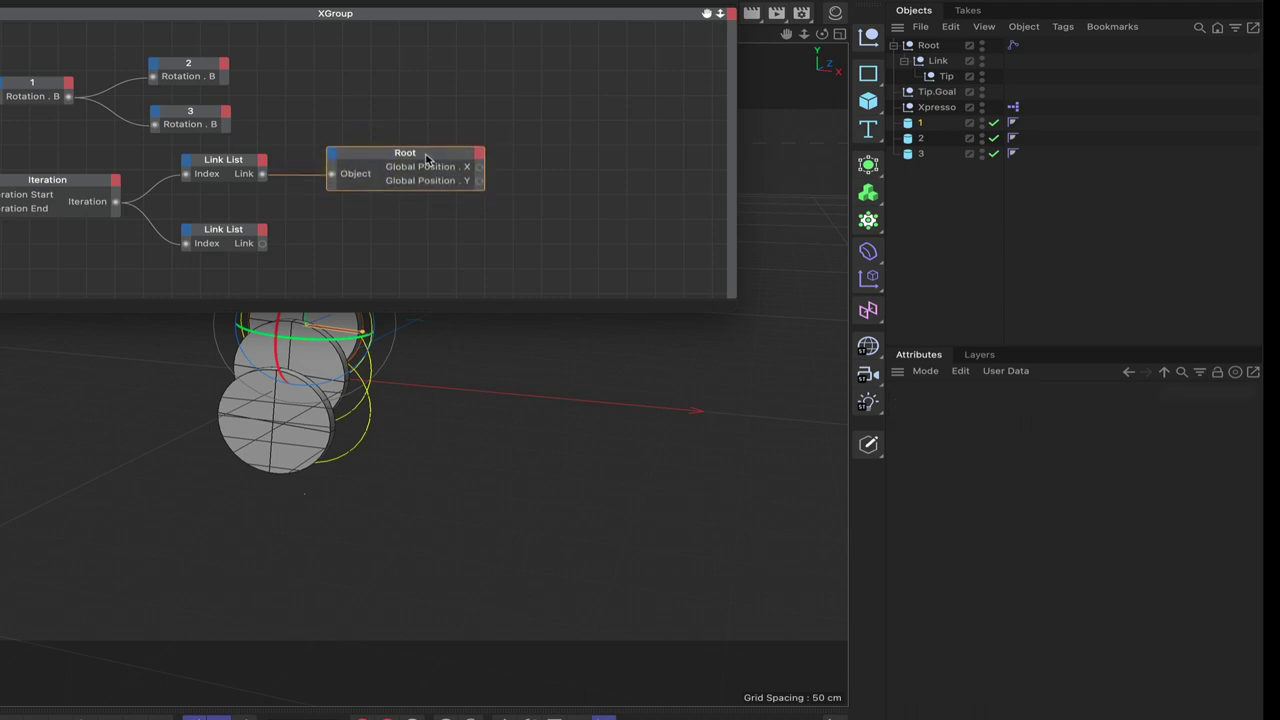
- Add cylinder 1 as a node with an Object input port and connect the lower Link List's Link output to it
left_click(424, 162)
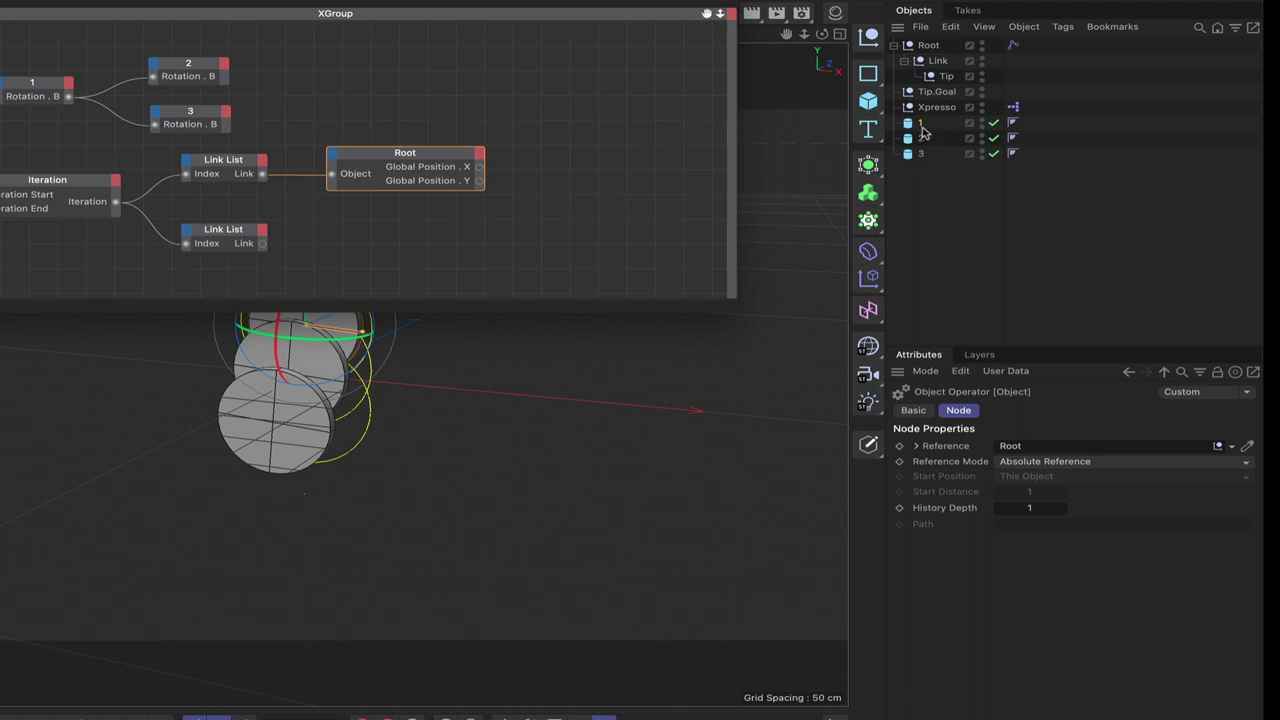
left_click_drag(621, 212, 612, 207)
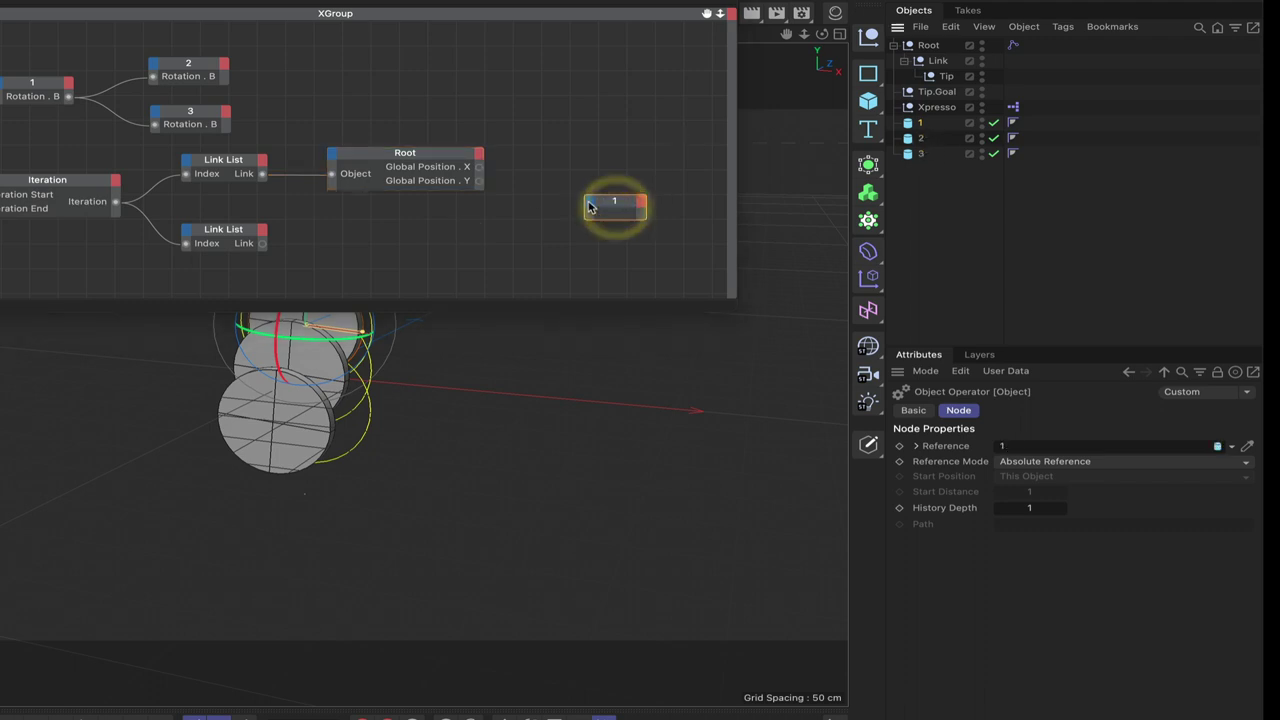
left_click(589, 204)
left_click(612, 332)
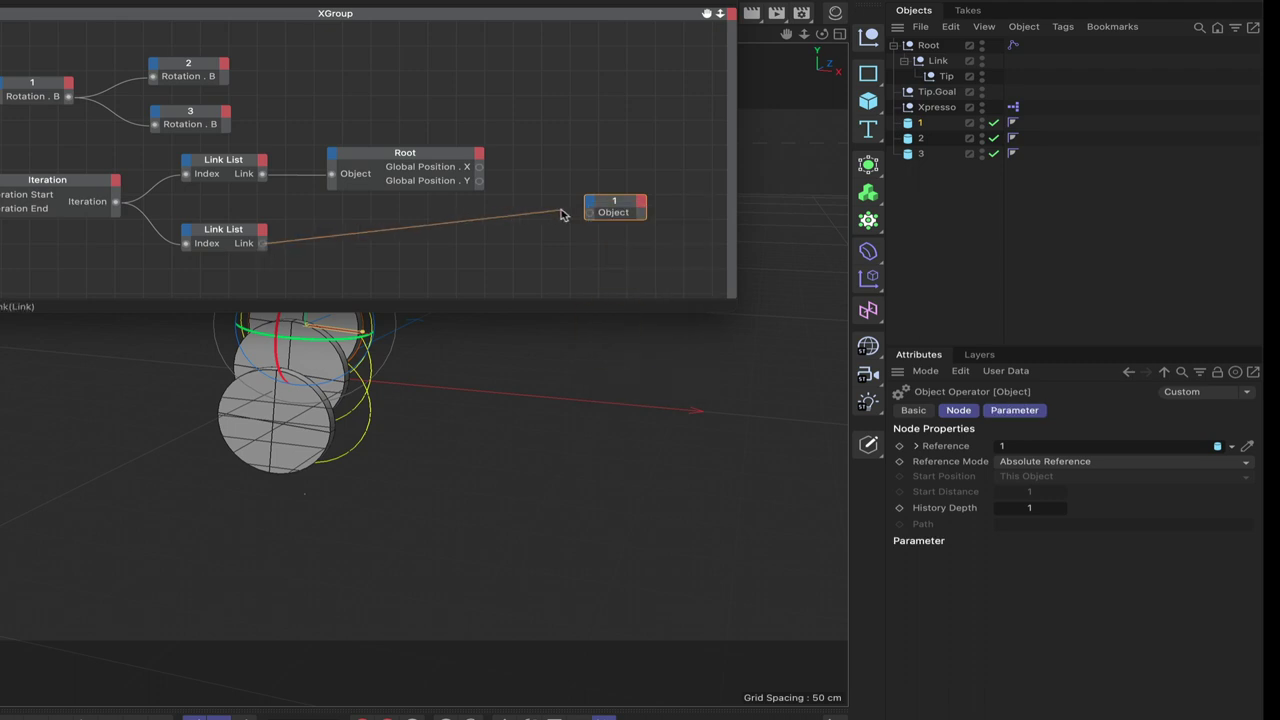
left_click_drag(560, 214, 591, 211)
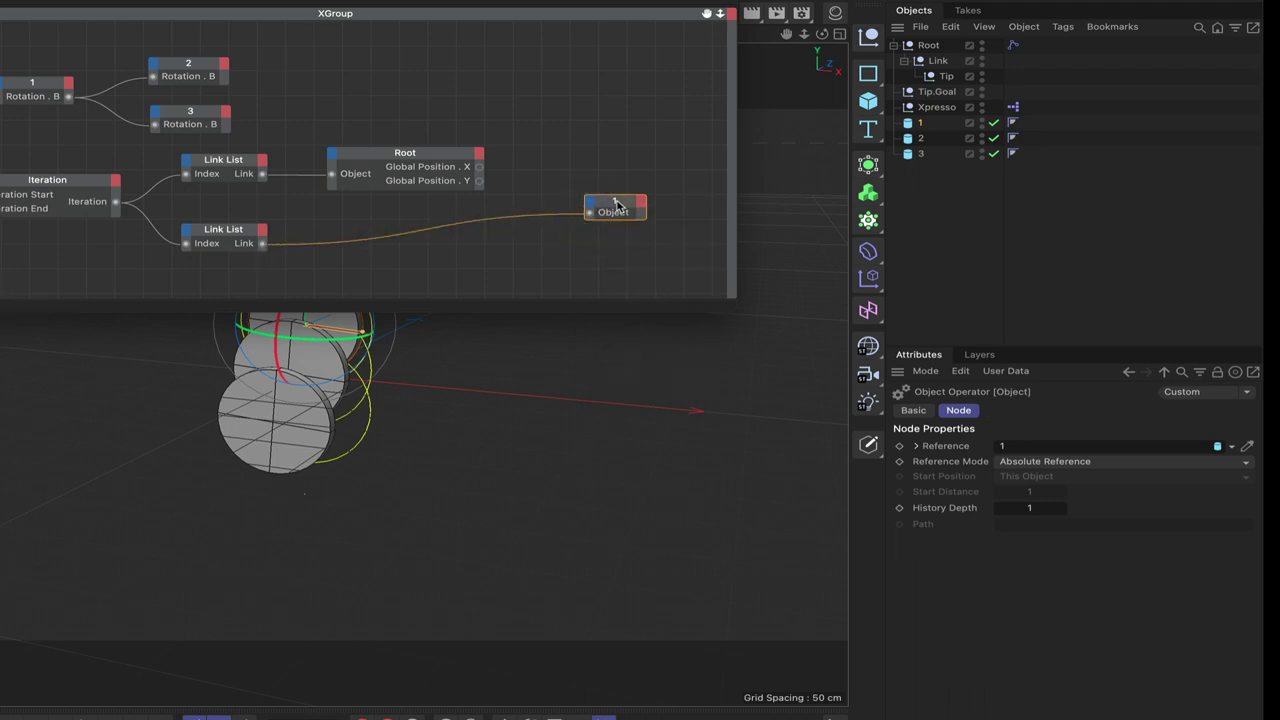
- Add Position . X and Position . Y input ports to the new cylinder 1 node and expand it to show the full port names
left_click(590, 204)
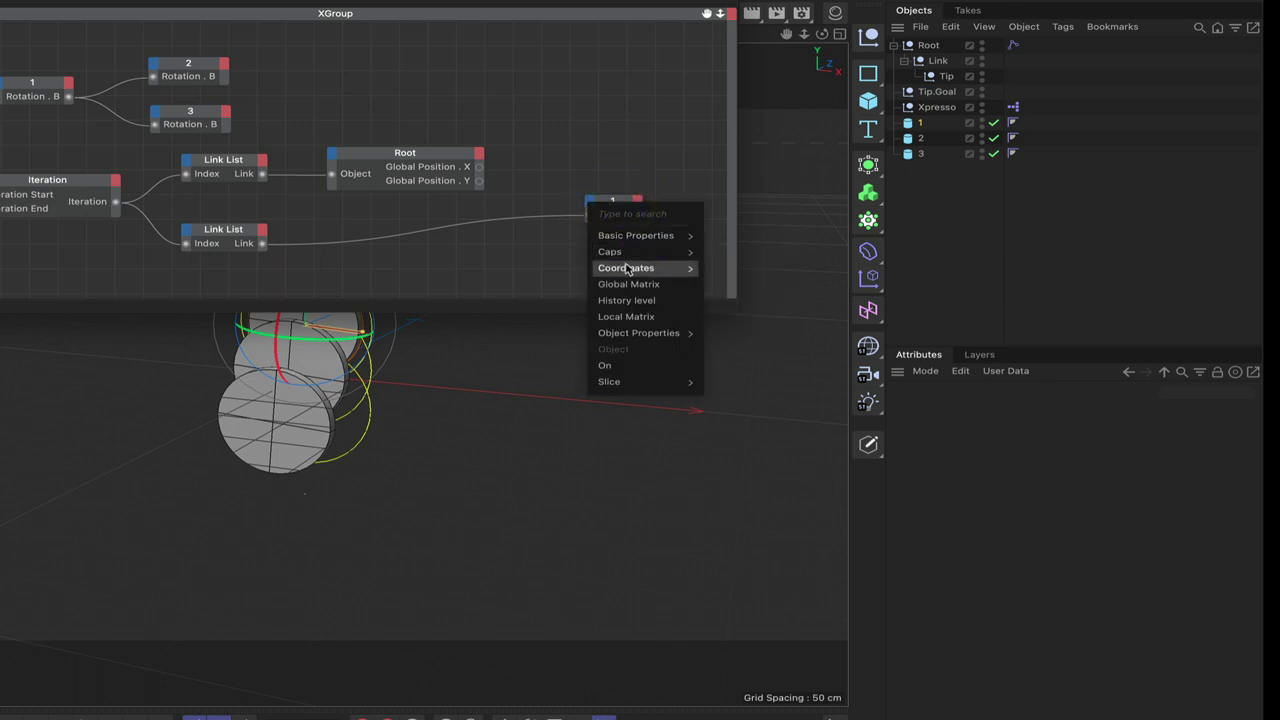
mouse_move(627, 269)
mouse_move(731, 276)
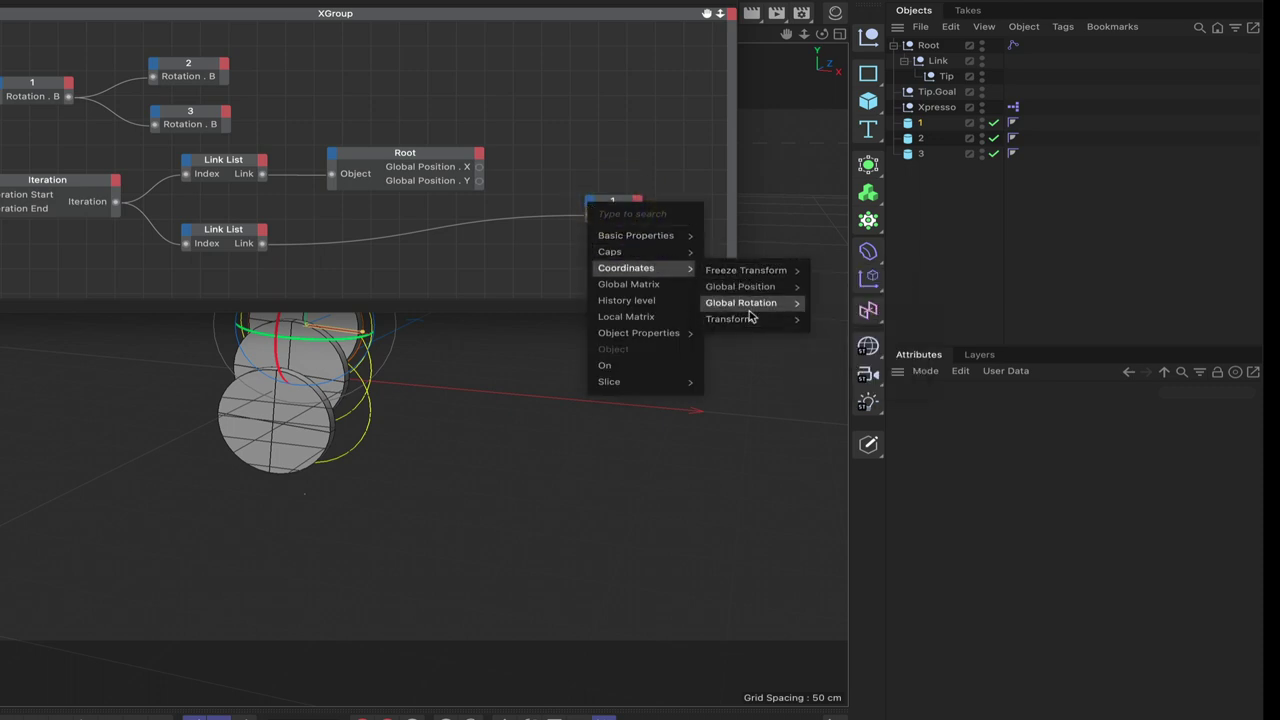
mouse_move(740, 319)
mouse_move(840, 321)
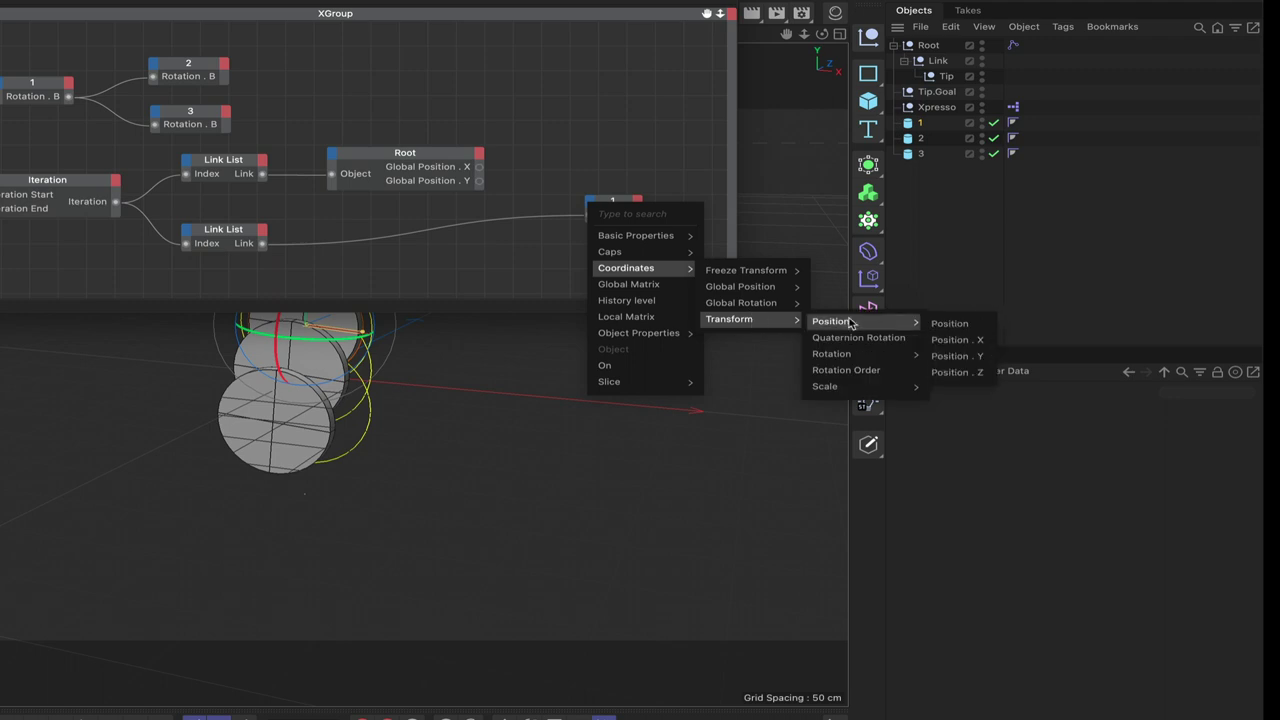
left_click(962, 344)
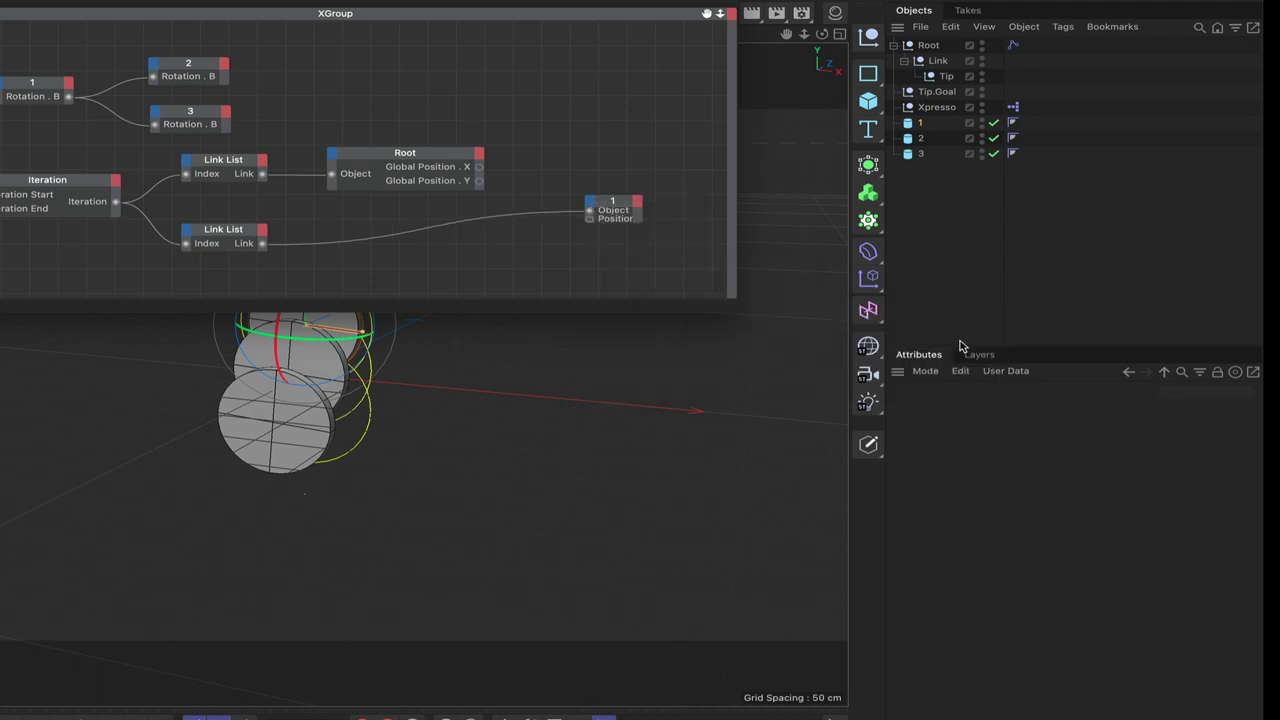
left_click(589, 203)
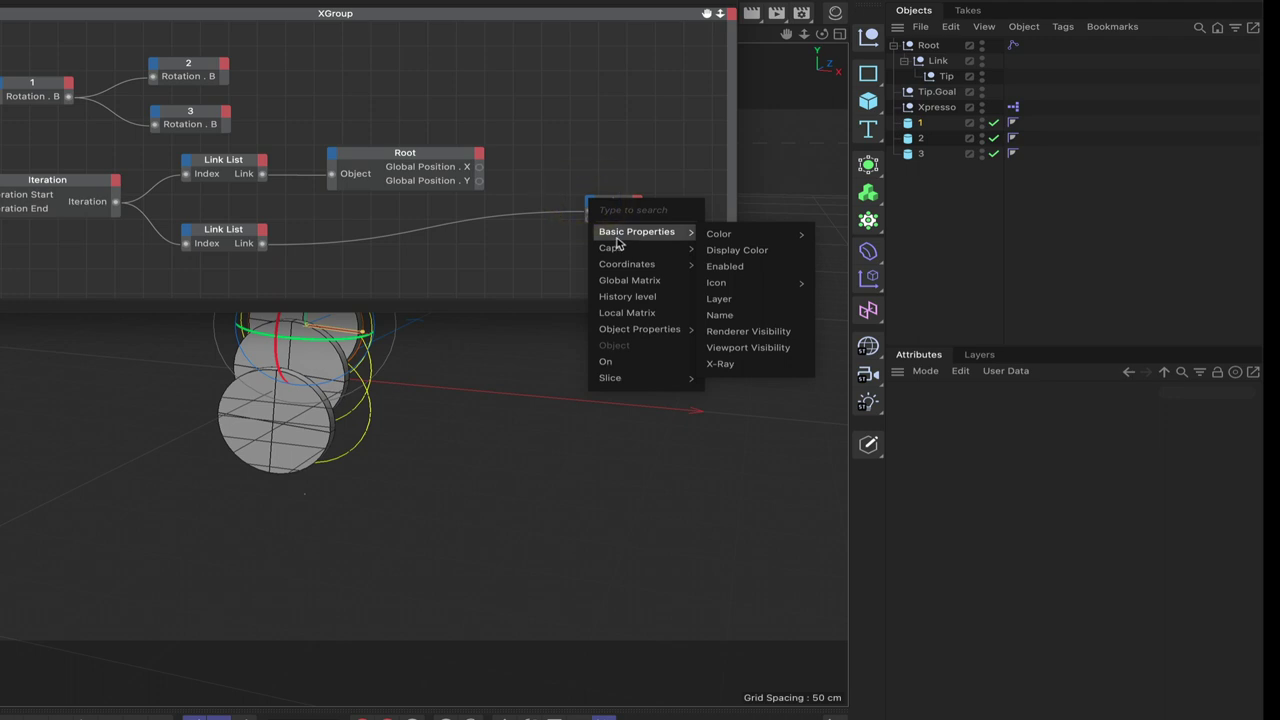
mouse_move(736, 315)
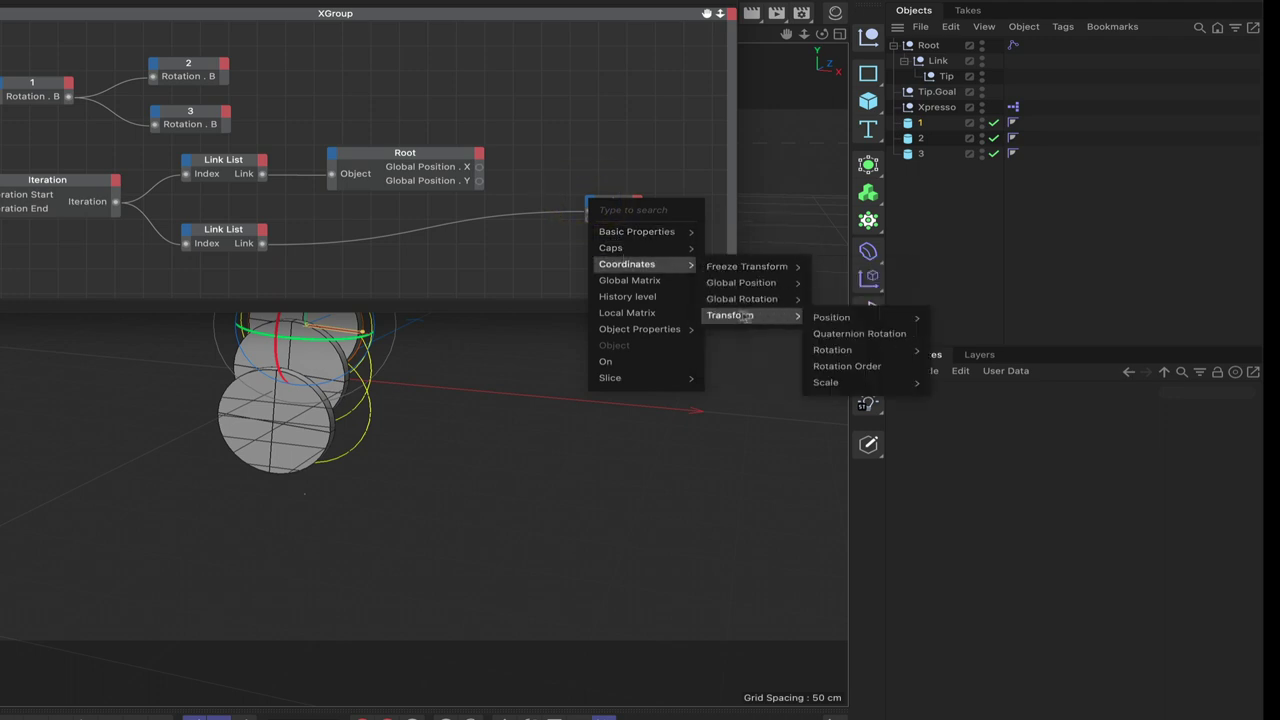
mouse_move(831, 317)
left_click(967, 356)
left_click(677, 251)
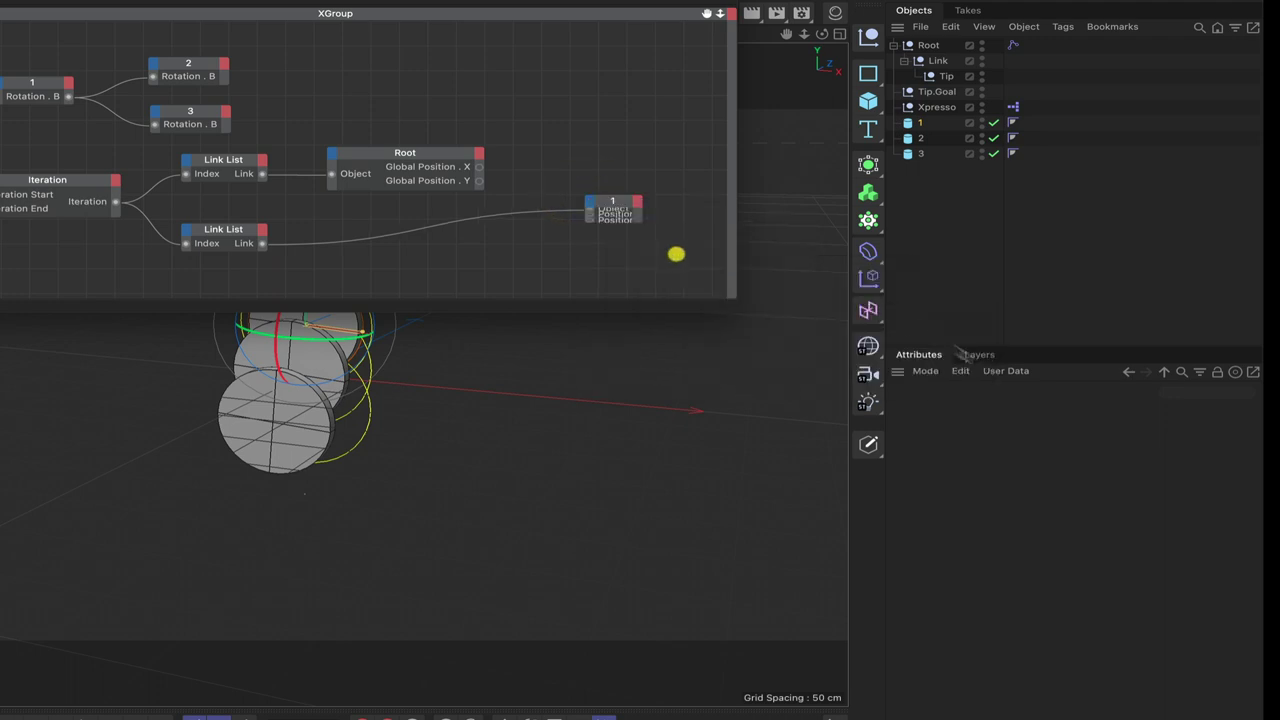
left_click(617, 202)
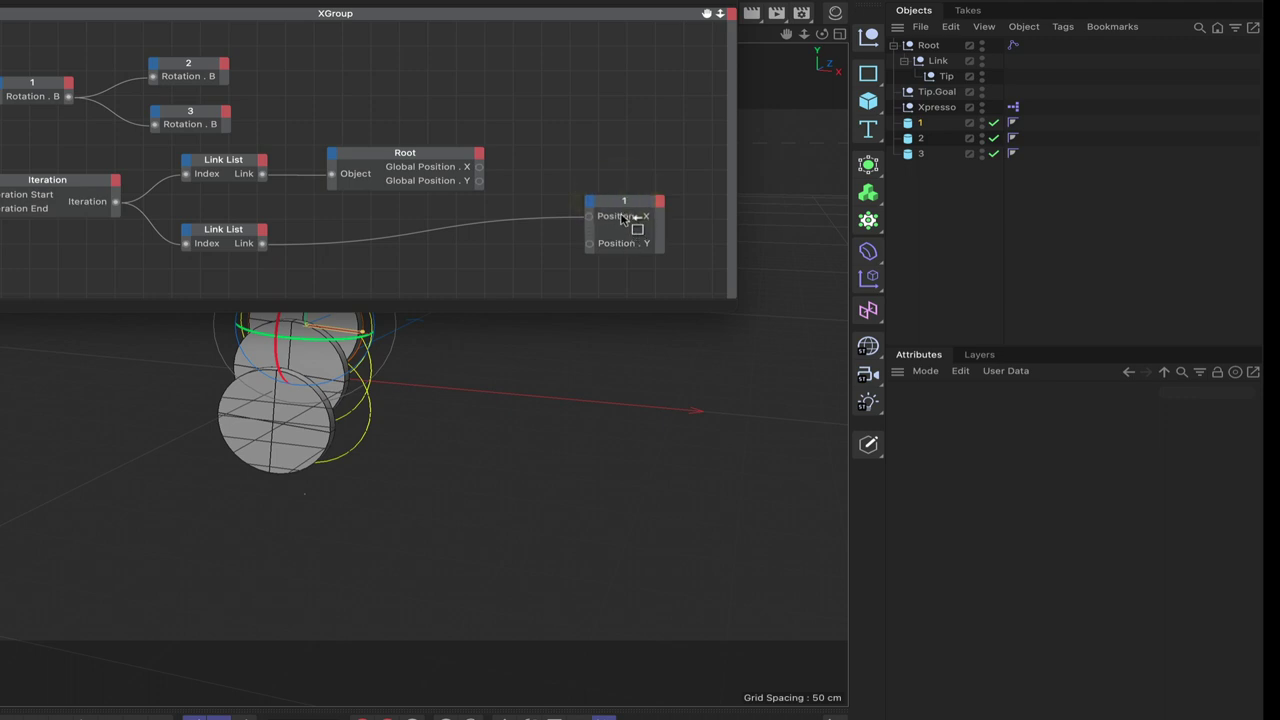
- Connect Root's Global Position X and Y outputs to cylinder 1's Position X and Y inputs, and move the XPresso Editor off the discs
left_click_drag(613, 214, 622, 229)
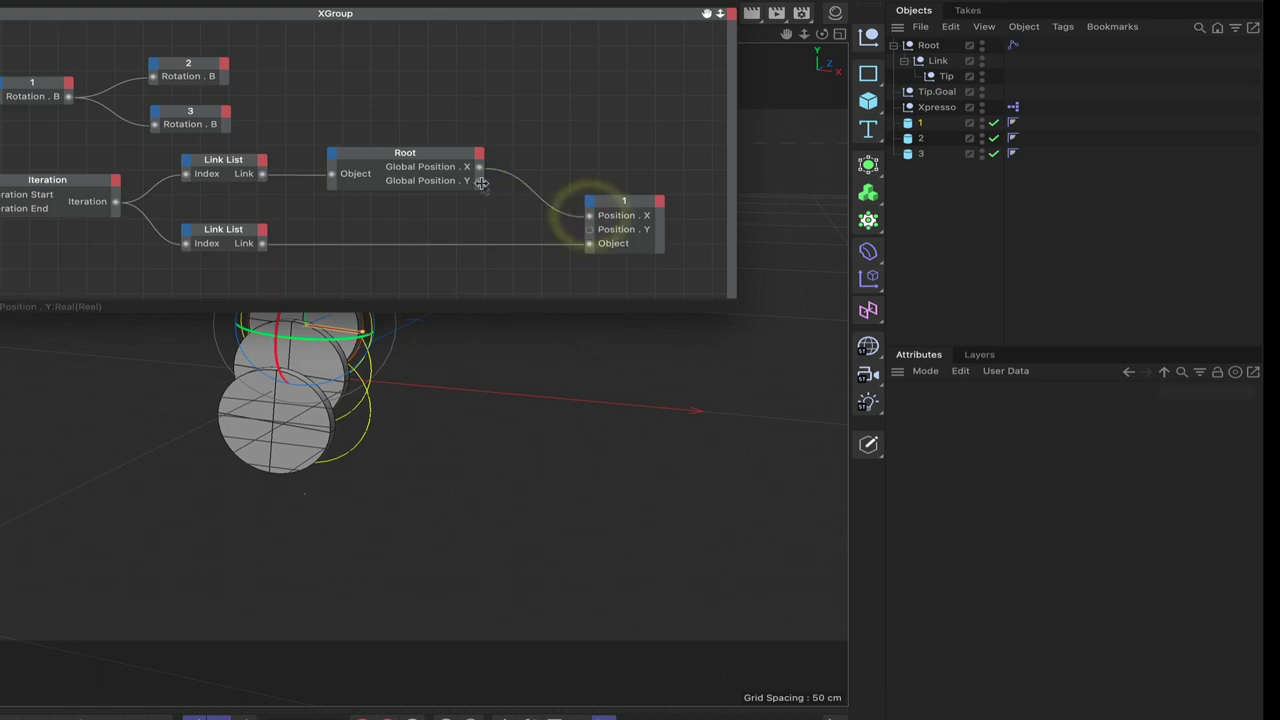
left_click_drag(480, 182, 524, 203)
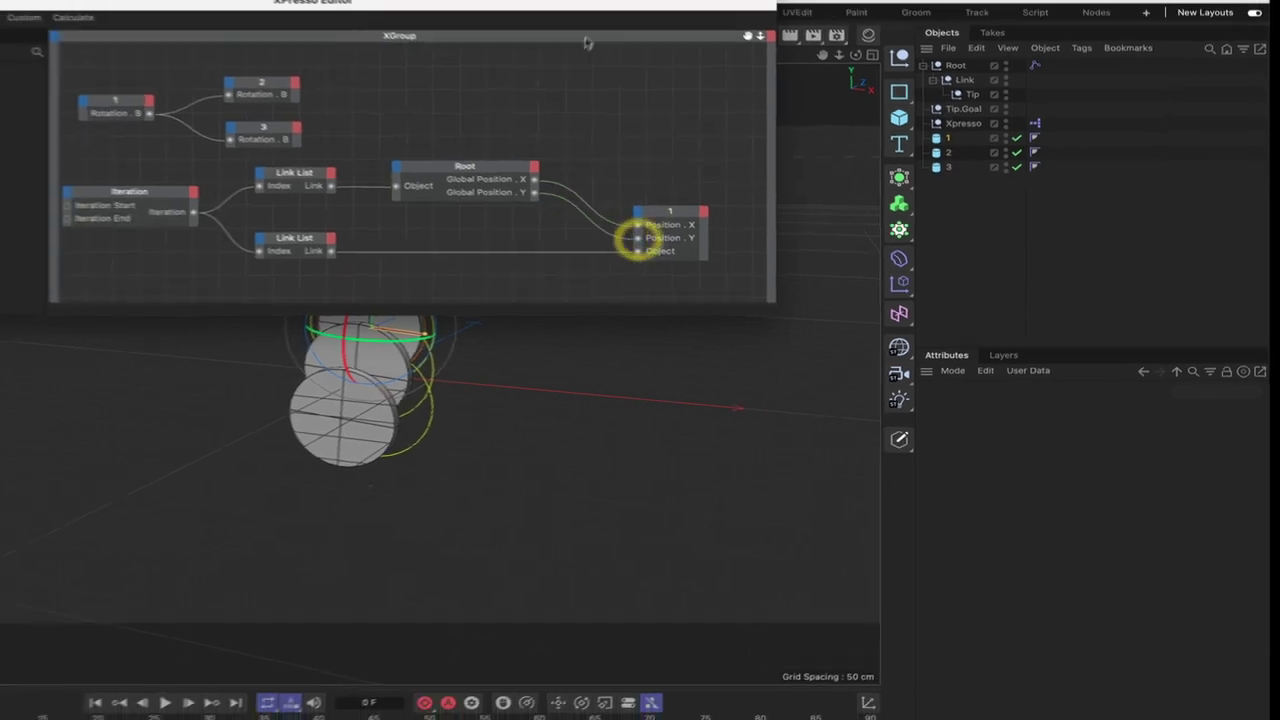
left_click_drag(640, 25, 563, 504)
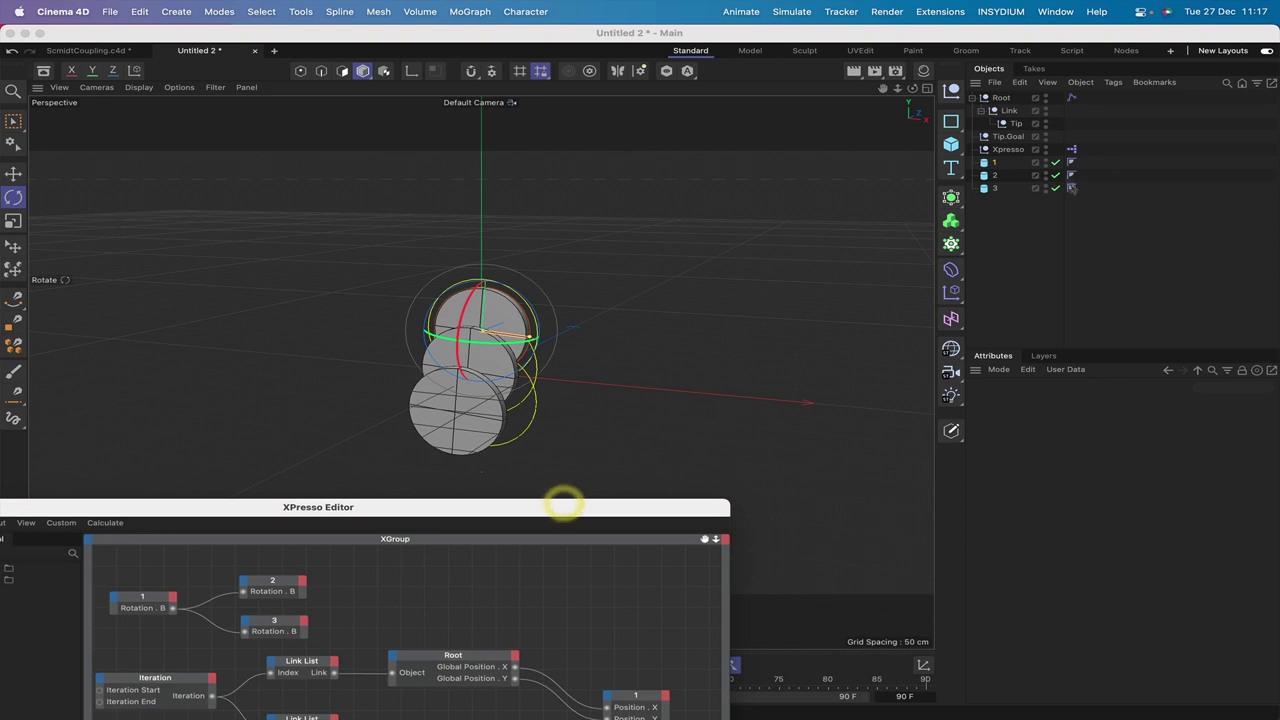
- Raise the Tip.Goal null along Y to about -7 cm to test how the discs follow
left_click(1009, 136)
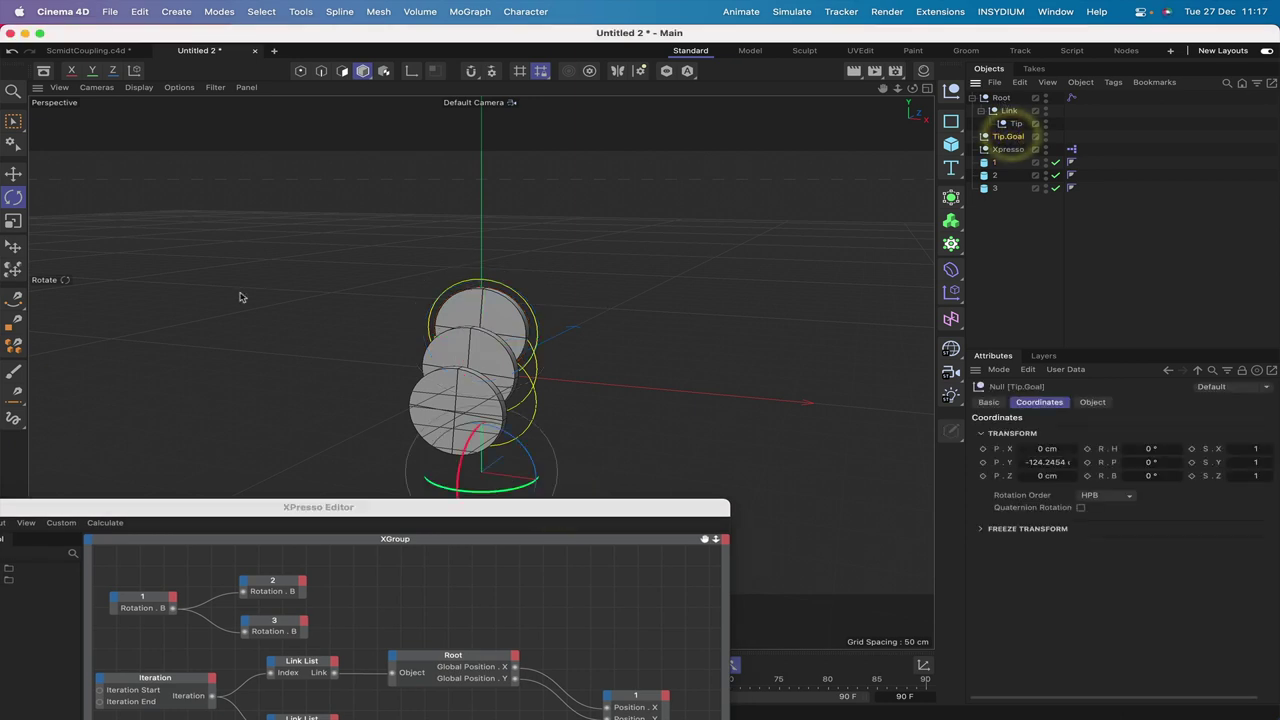
left_click(11, 174)
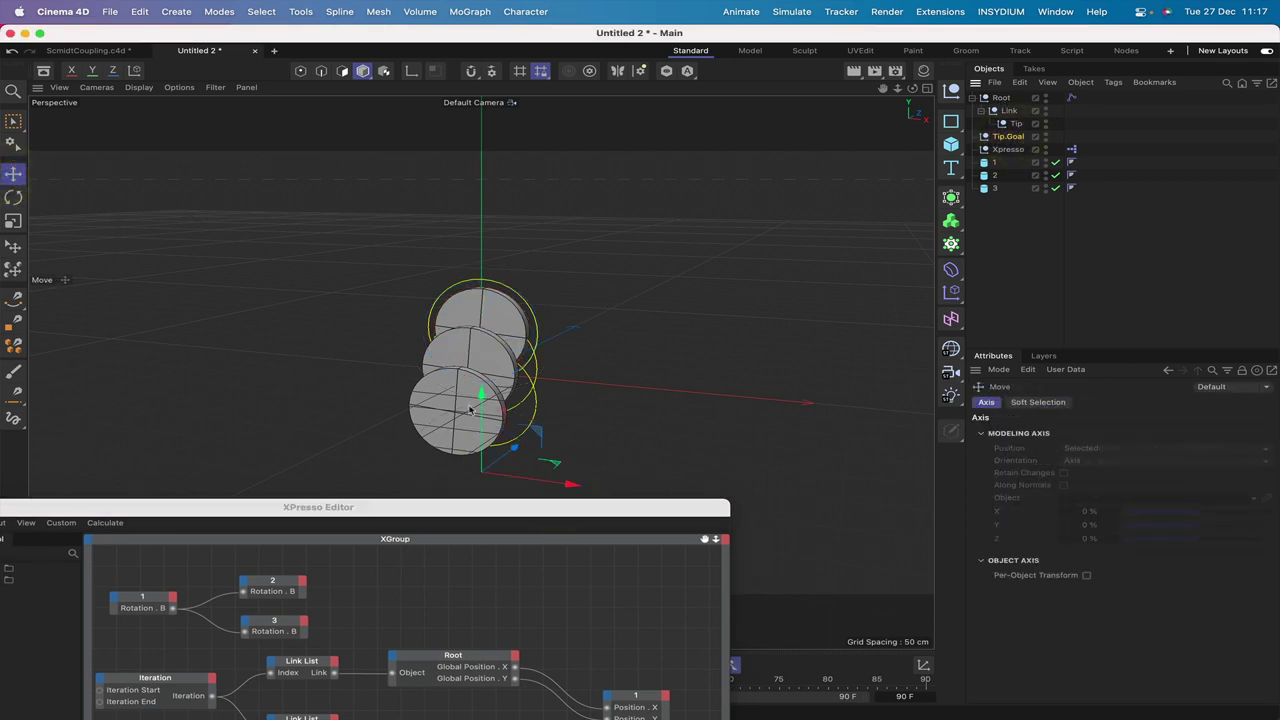
left_click_drag(482, 403, 486, 299)
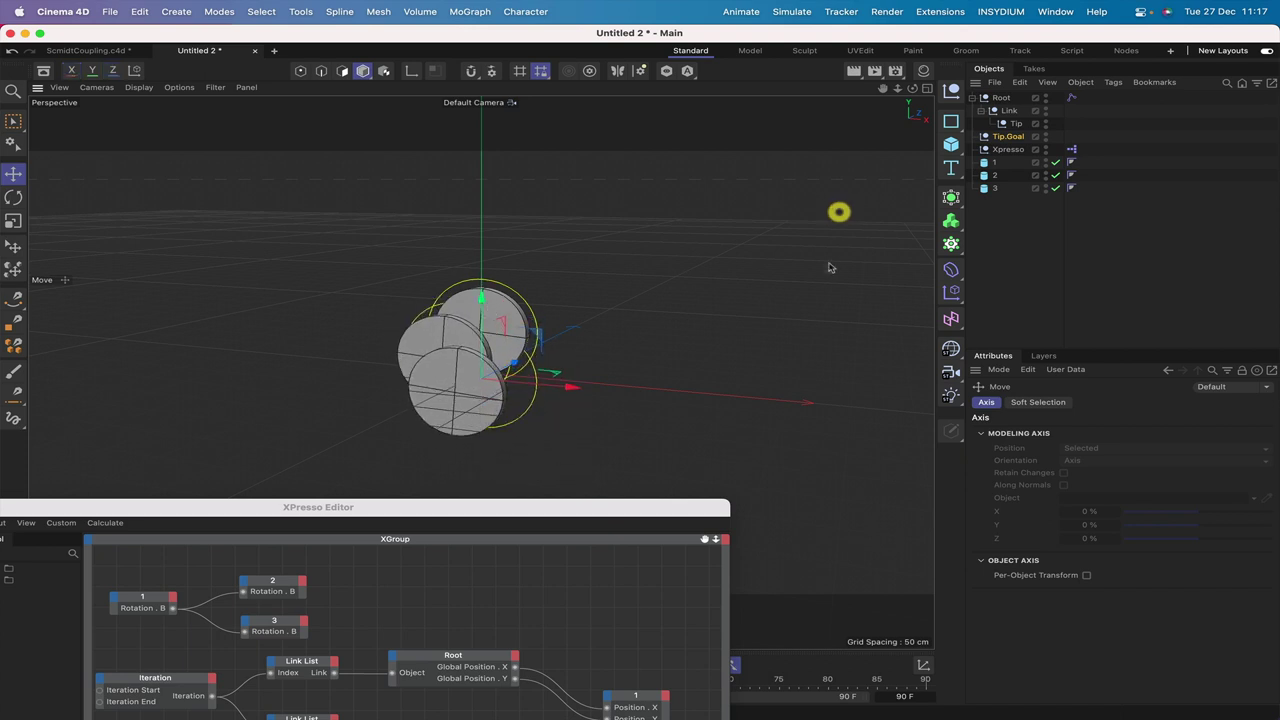
- Rotate cylinder 1 slightly about its bank axis to test the linked disc rotation
left_click(994, 162)
left_click(14, 197)
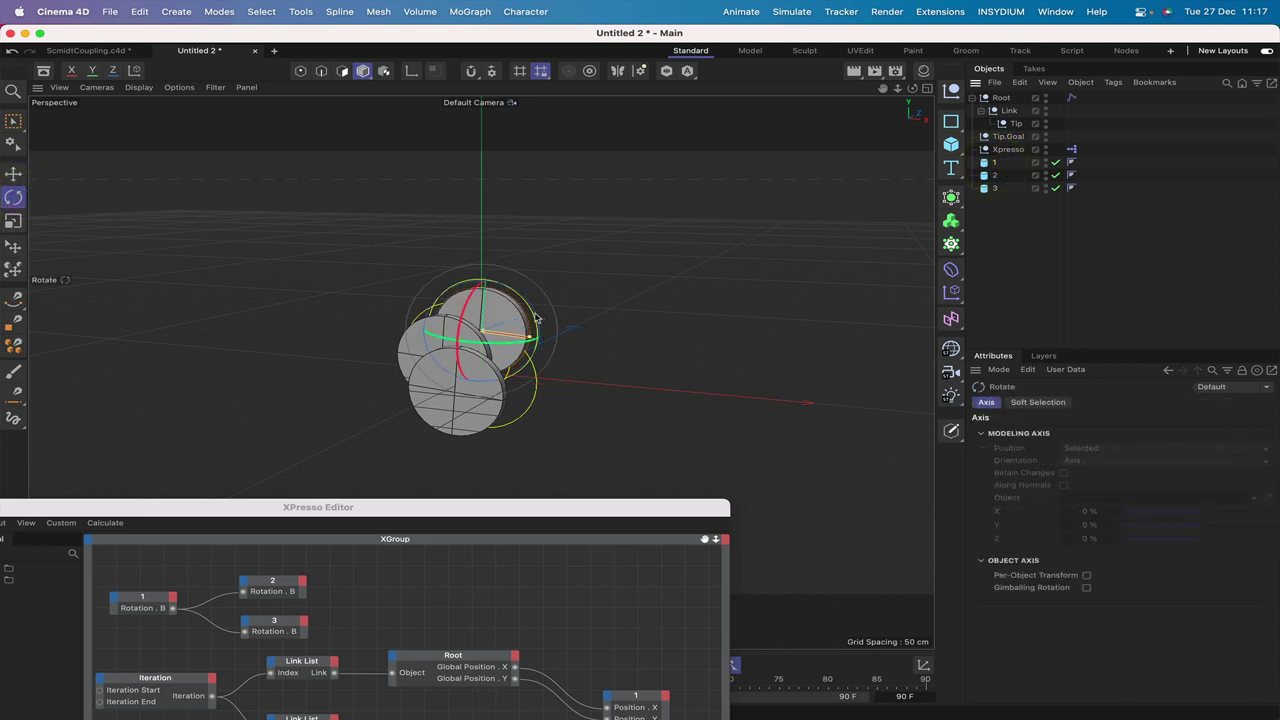
mouse_move(533, 318)
left_mouse_down()
mouse_move(520, 288)
mouse_move(530, 335)
mouse_move(531, 300)
left_mouse_up()
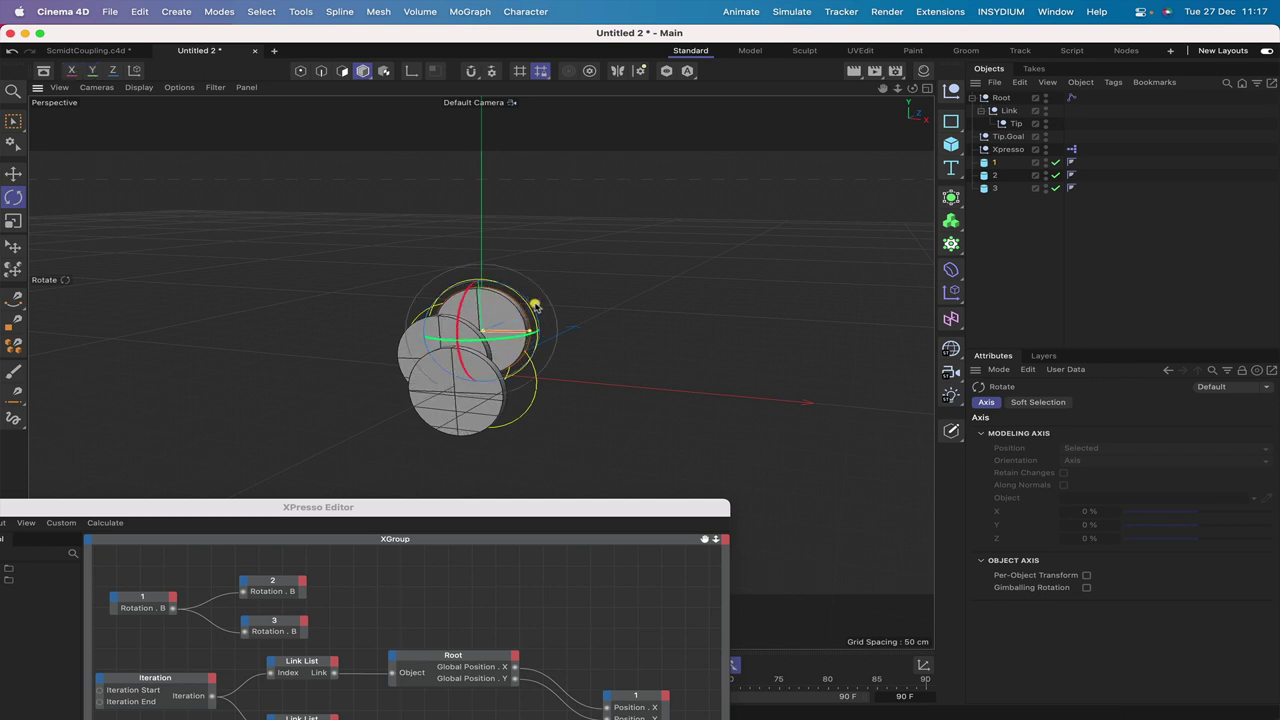
- Shift the Tip.Goal null along X as a test, and undo the test moves and the disc rotation
left_click(1008, 137)
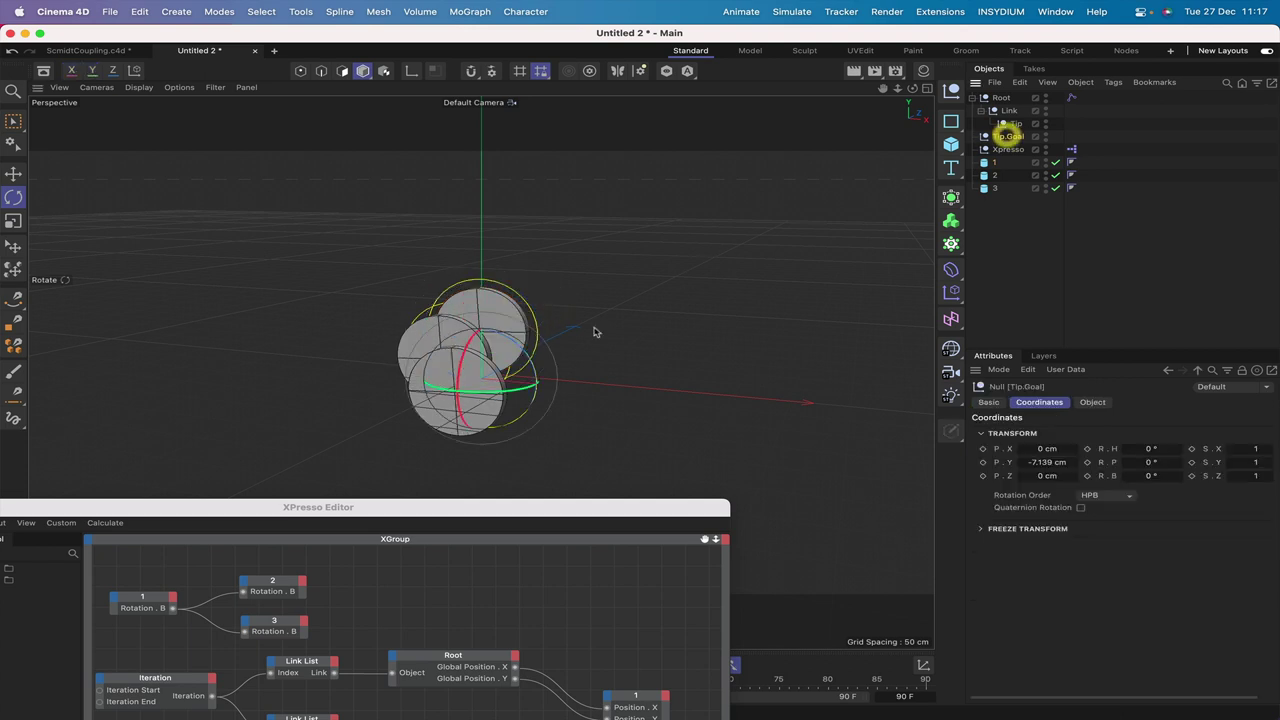
left_click(15, 175)
mouse_move(580, 392)
left_mouse_down()
mouse_move(638, 393)
mouse_move(560, 386)
mouse_move(567, 397)
mouse_move(586, 393)
mouse_move(548, 385)
mouse_move(590, 401)
left_mouse_up()
key("super+z")
key("super+z")
key("super+z")
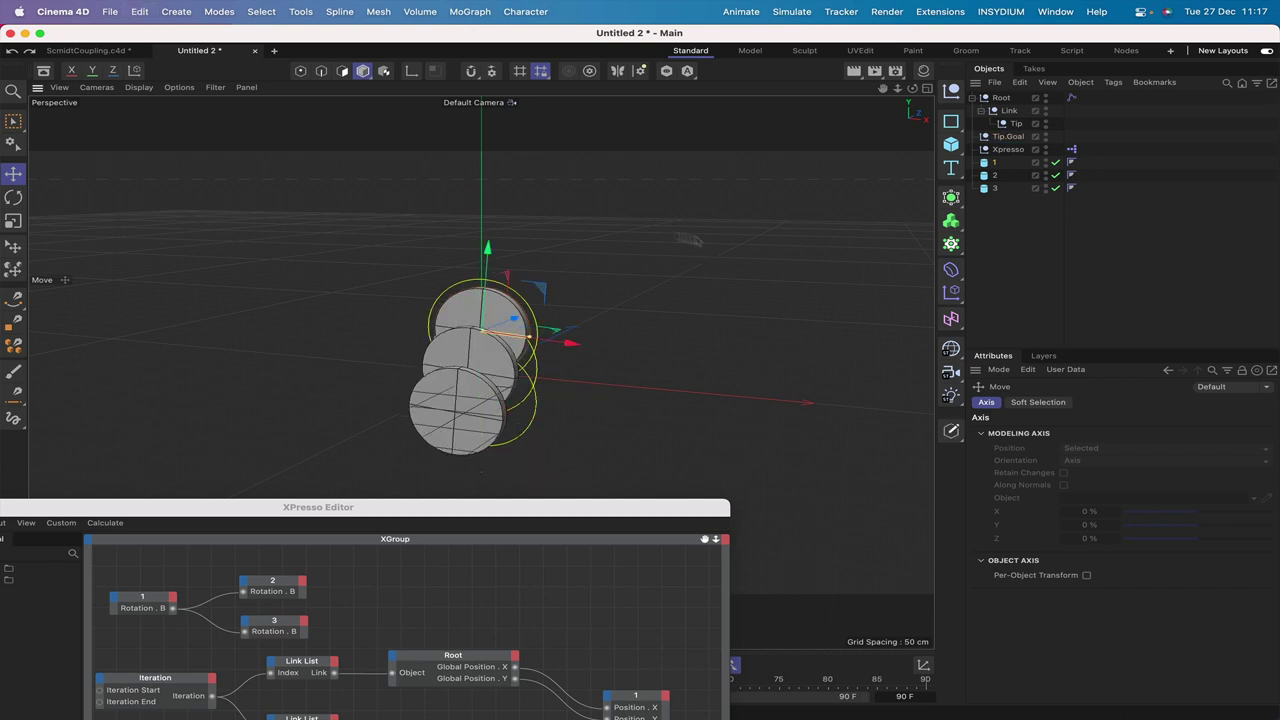
- Set cylinder 1's bank rotation to 0° and clear the selection
left_click(995, 163)
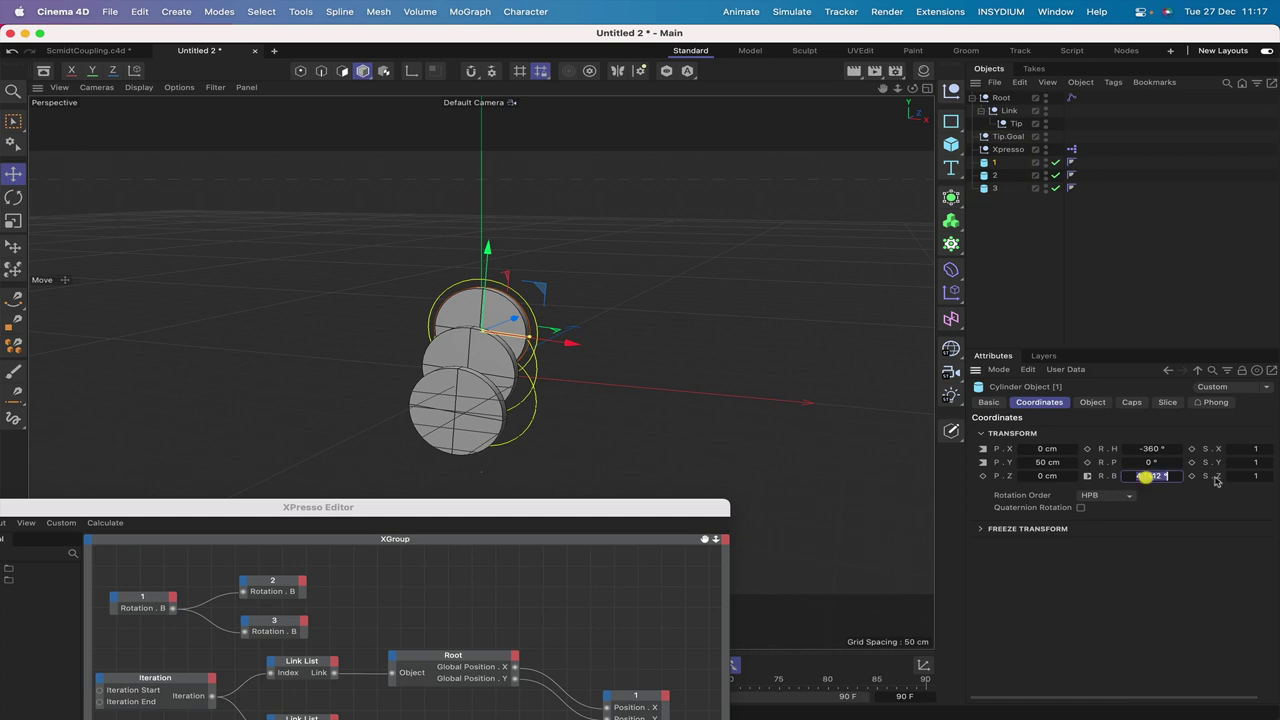
type("0")
key("Return")
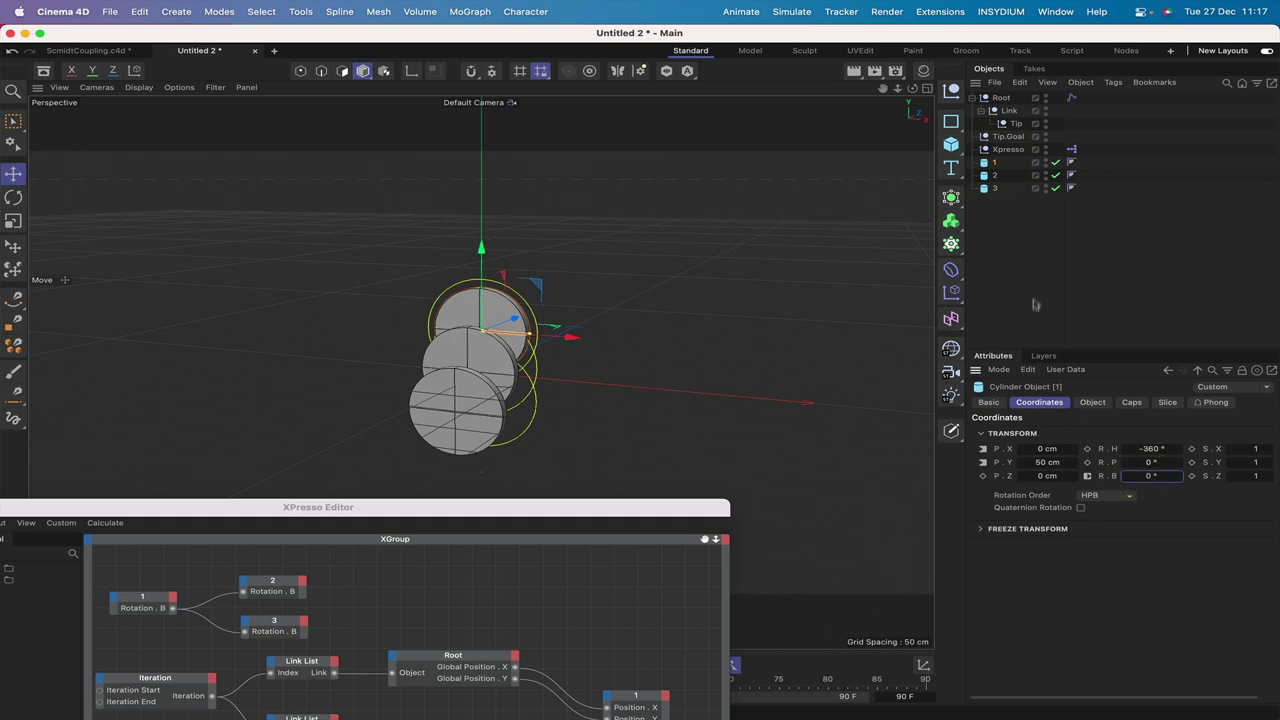
left_click(1024, 253)
- Bring the XPresso Editor back over the viewport, review the full node network, and close the editor
left_click_drag(431, 508, 635, 207)
left_click(635, 207)
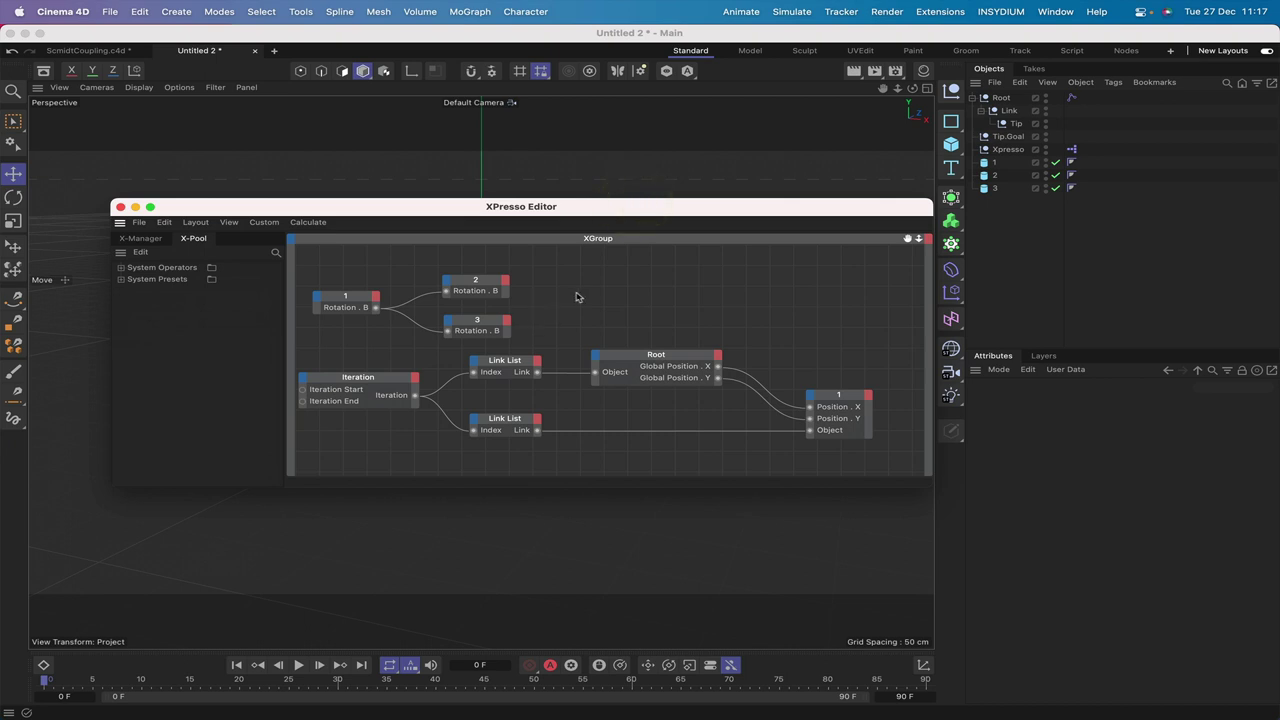
left_click_drag(907, 238, 918, 232)
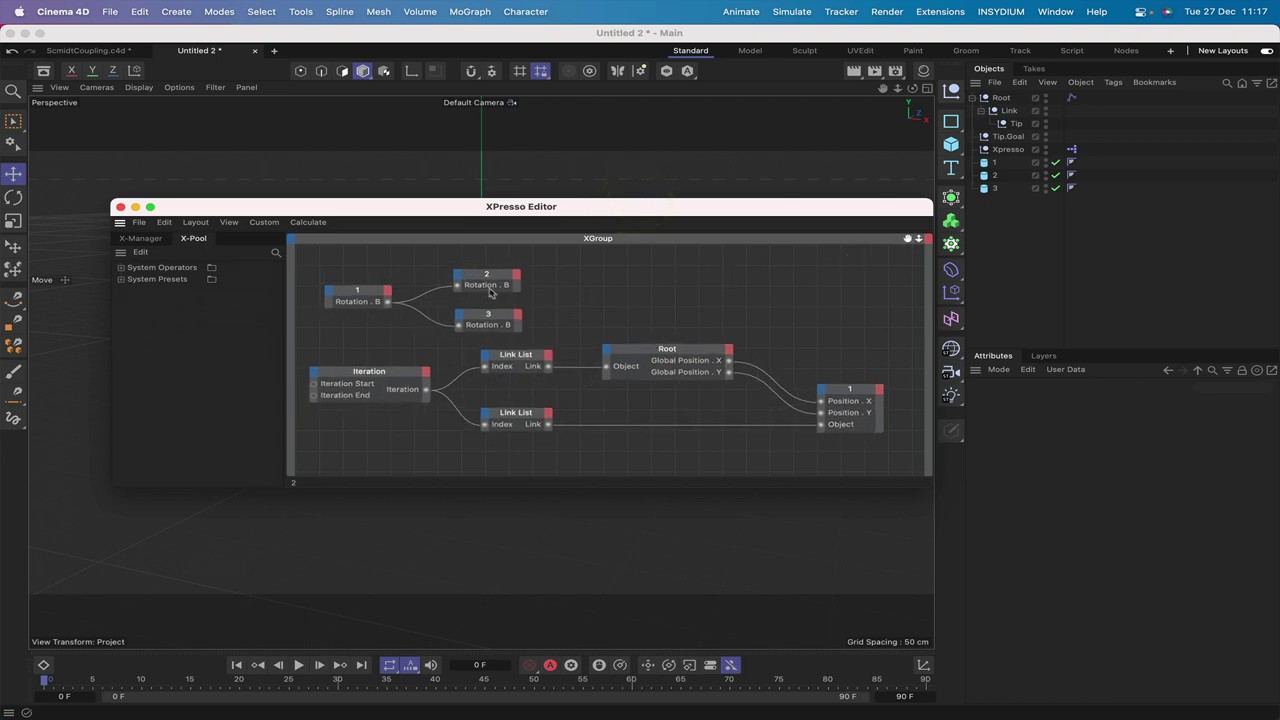
left_click(120, 207)
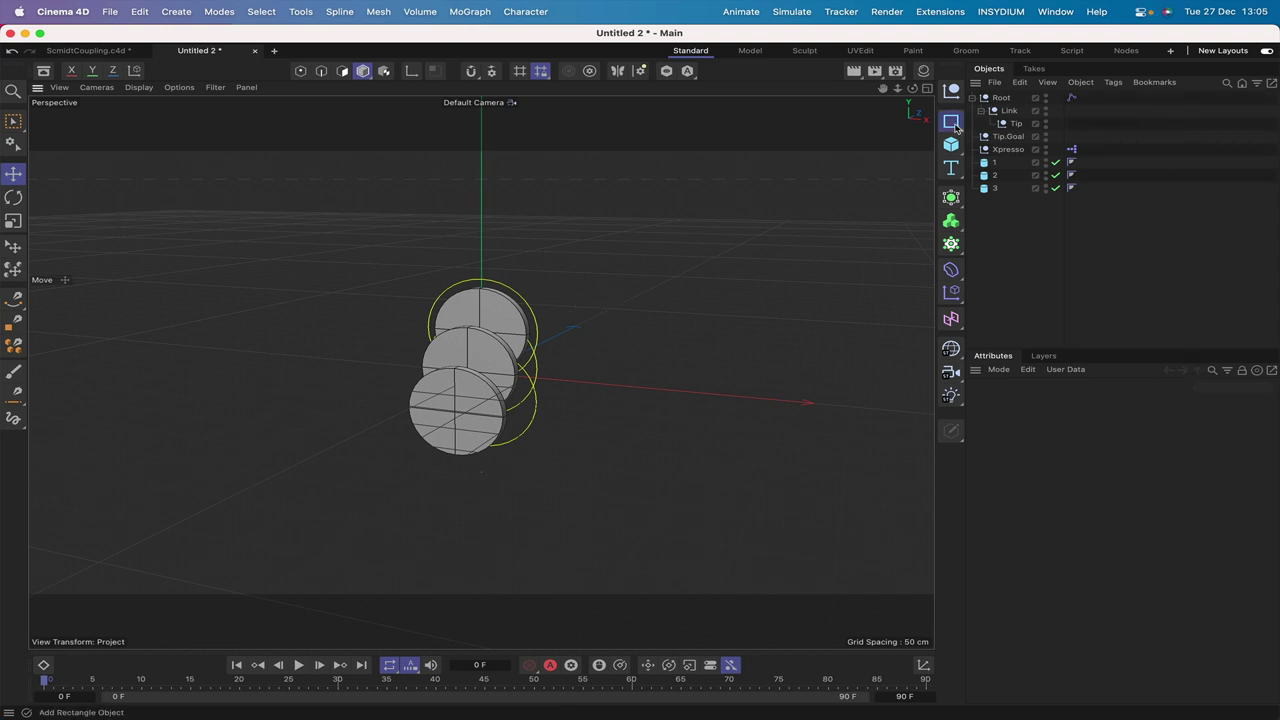
- Add a circle spline on the XY plane and set its radius to 40 cm
left_click_drag(955, 127, 1095, 139)
left_click(1092, 403)
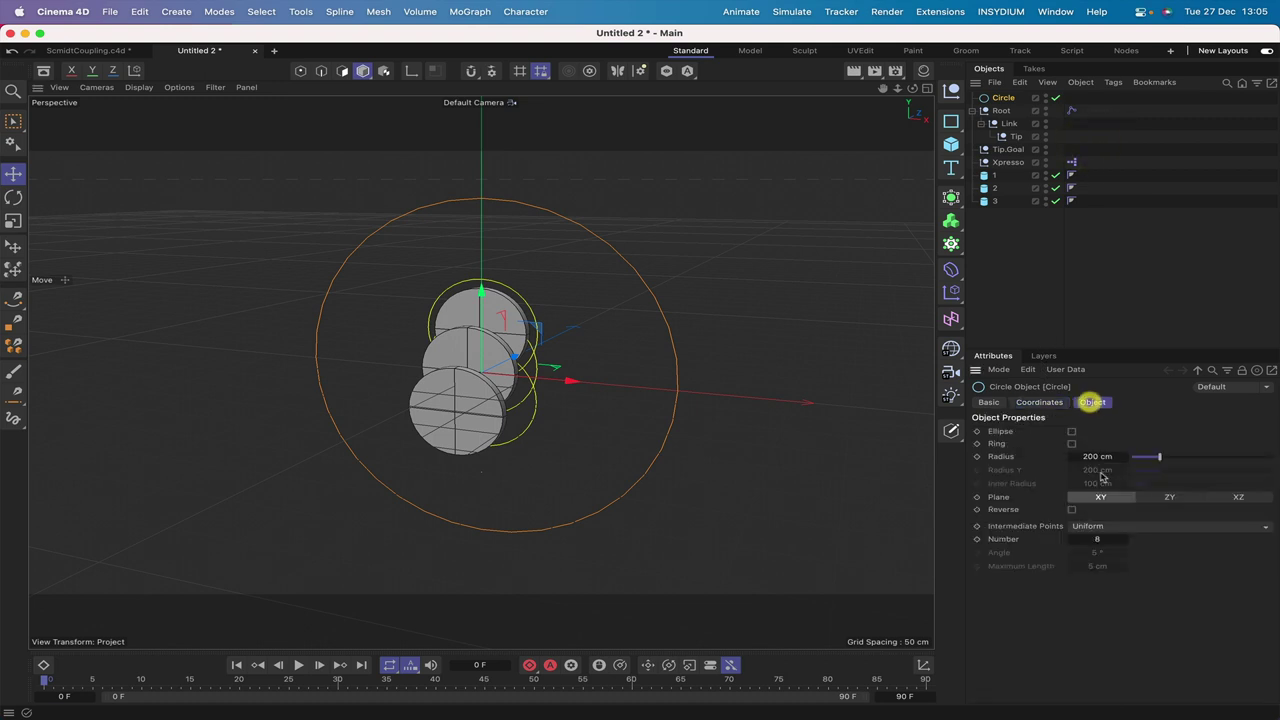
left_click(1100, 456)
type("40")
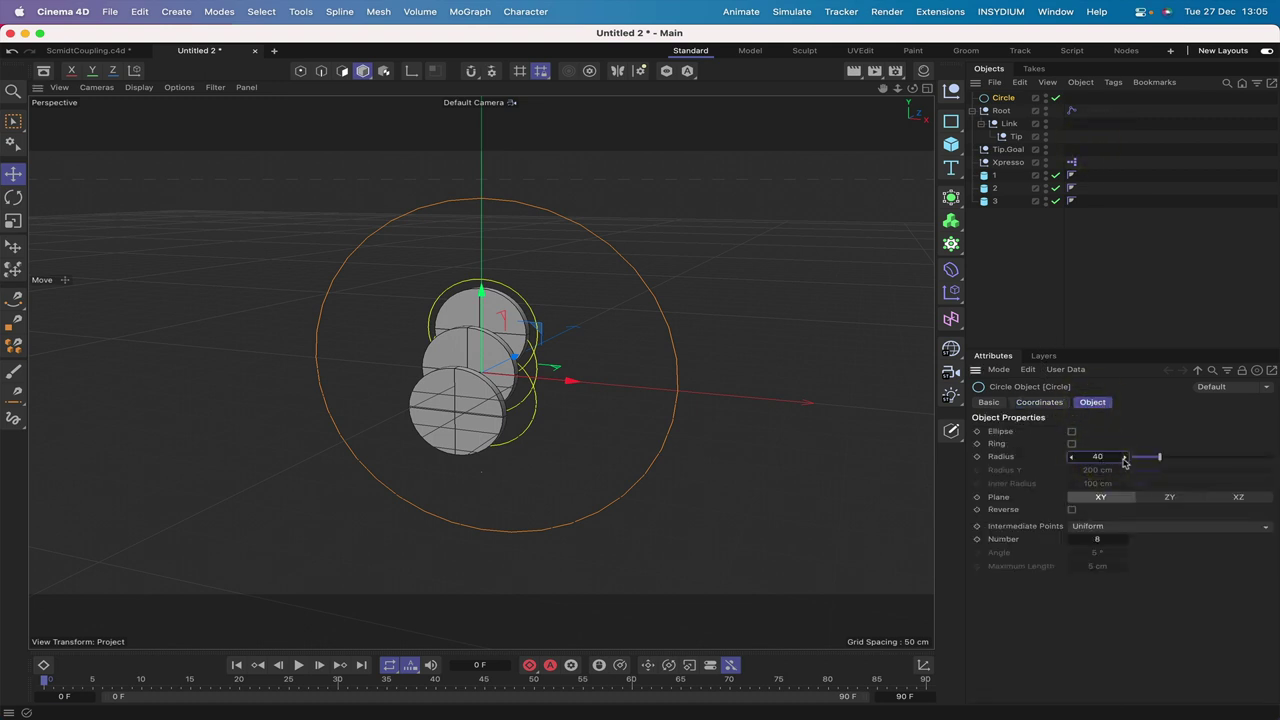
key("Return")
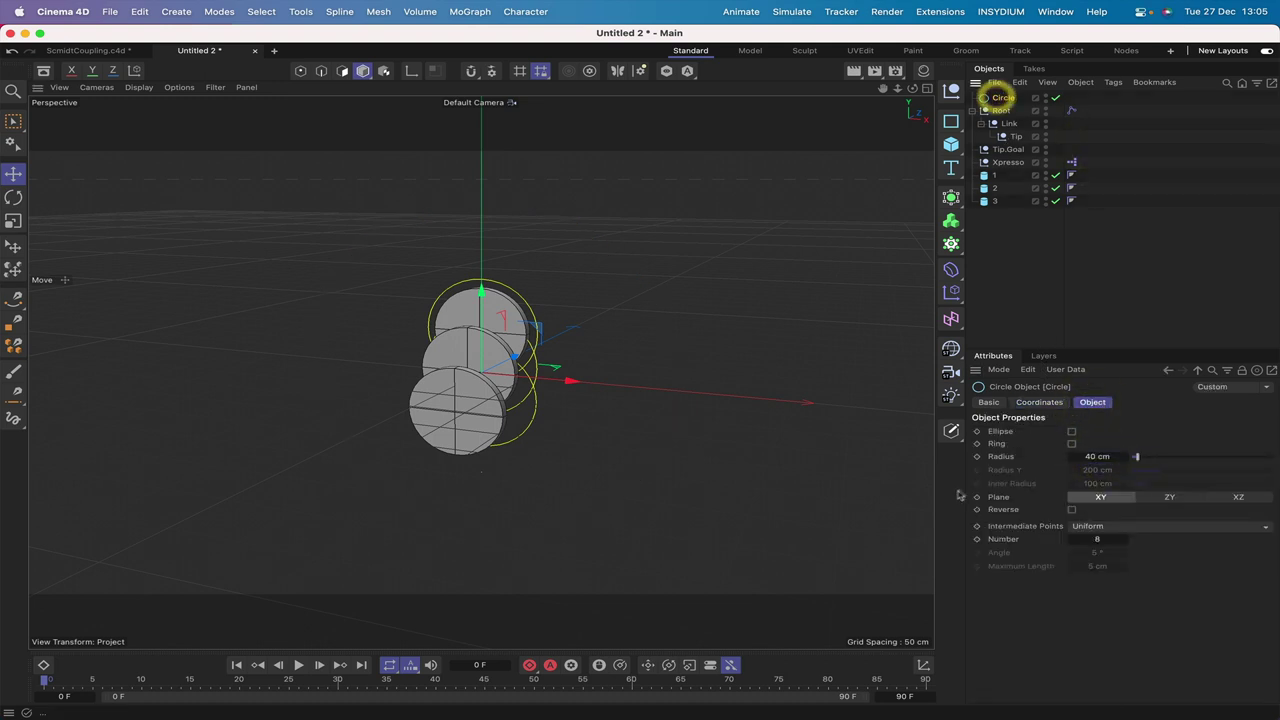
- Set the circle's display color to Automatic and make the color cyan, with red at 27
left_click(988, 402)
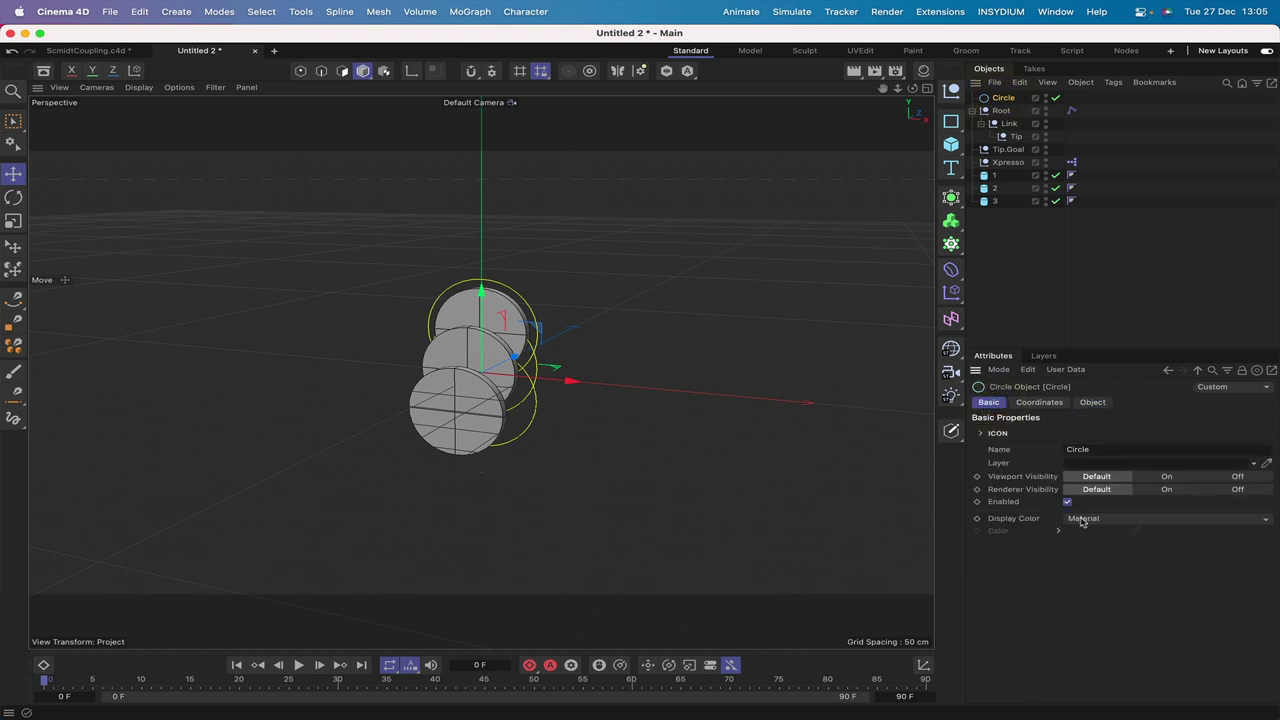
left_click(1082, 513)
left_click(1097, 557)
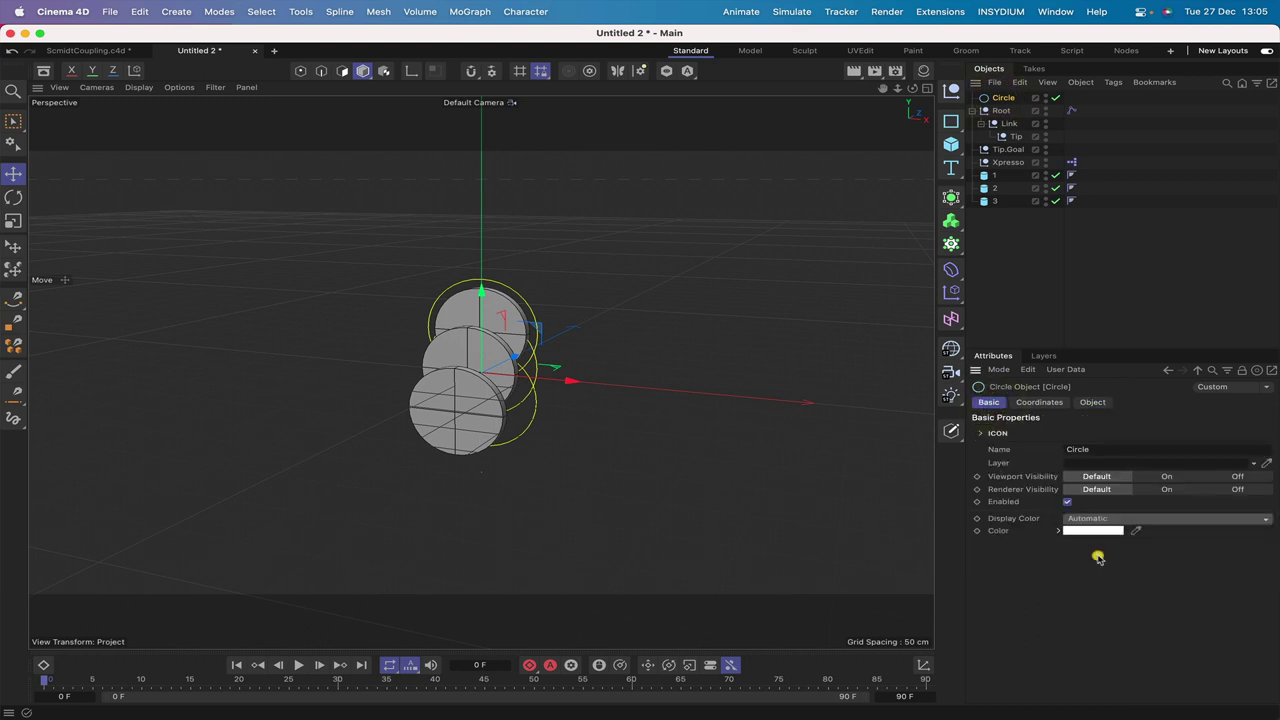
left_click(1090, 531)
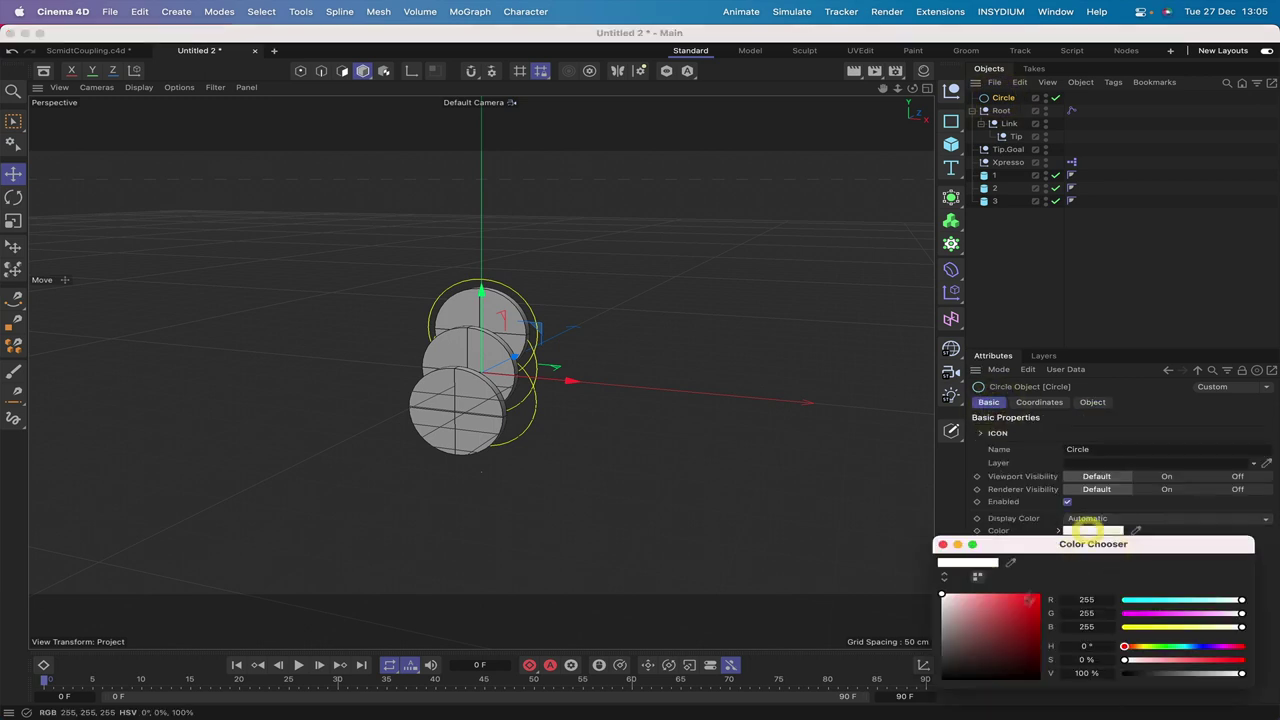
left_click(1136, 600)
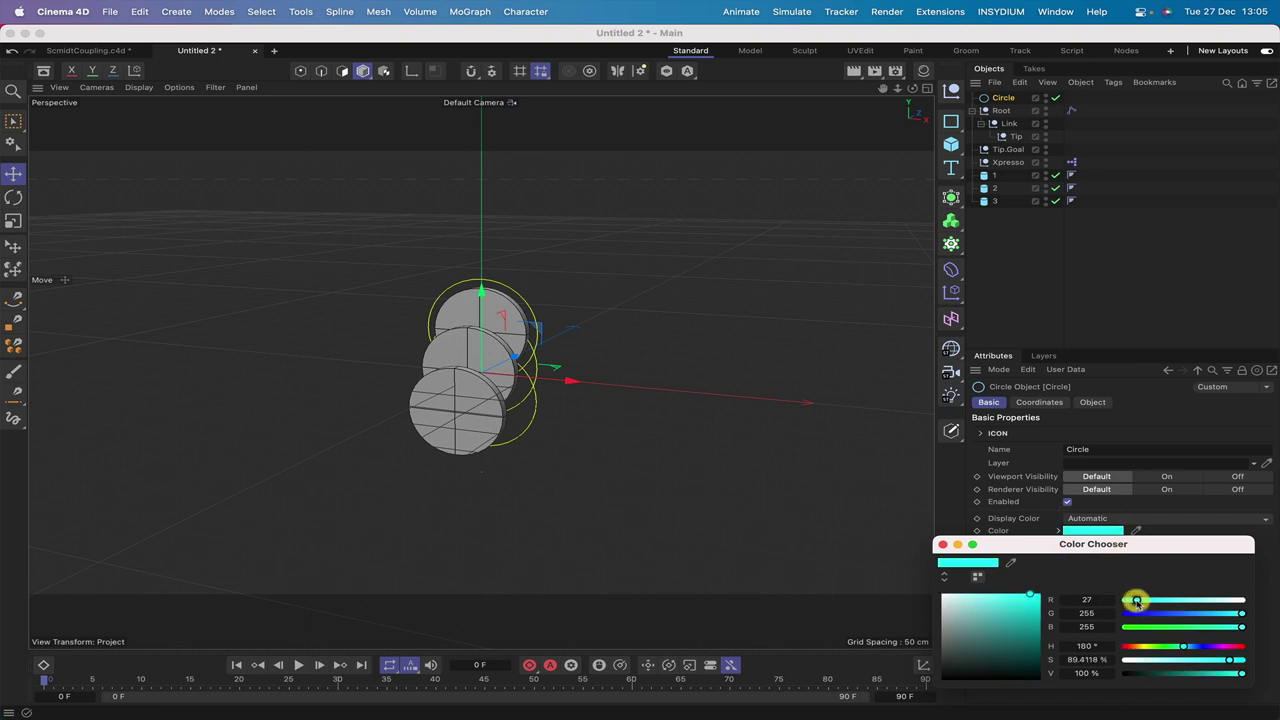
left_click(942, 544)
- Make the circle a child of cylinder 1 and switch the viewport shading to Lines
left_click_drag(1000, 98, 991, 174)
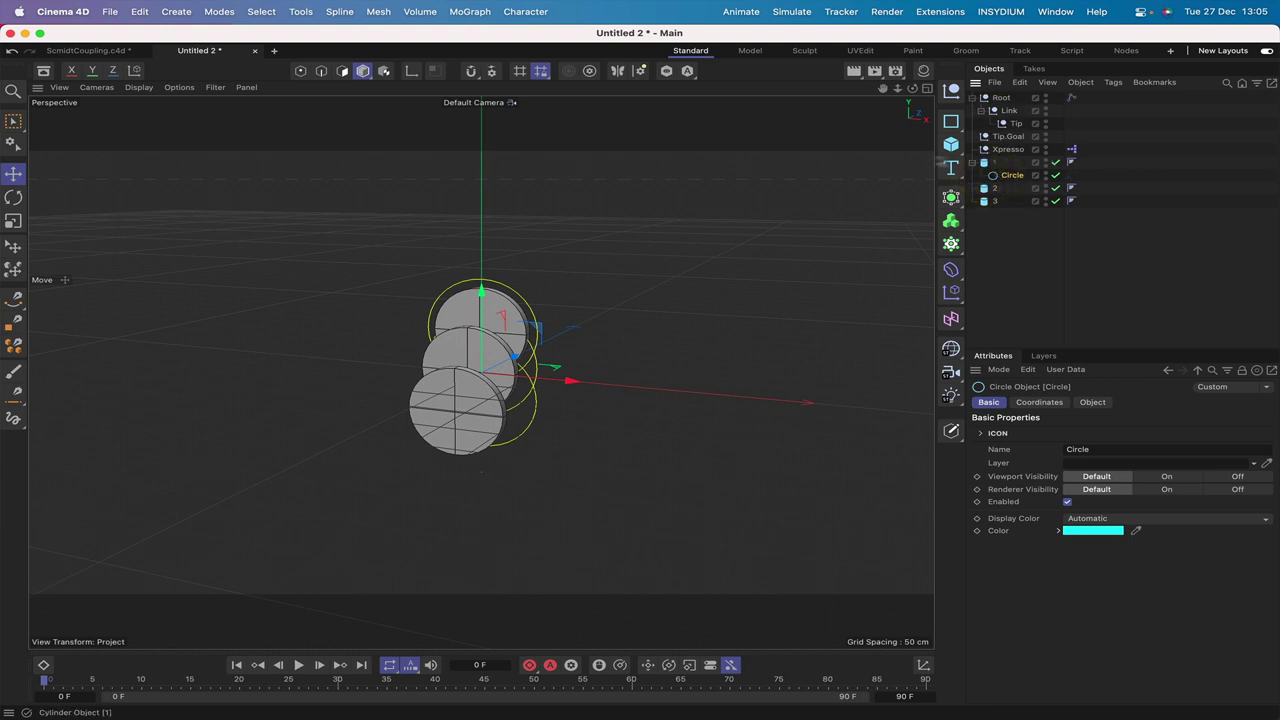
left_click(139, 88)
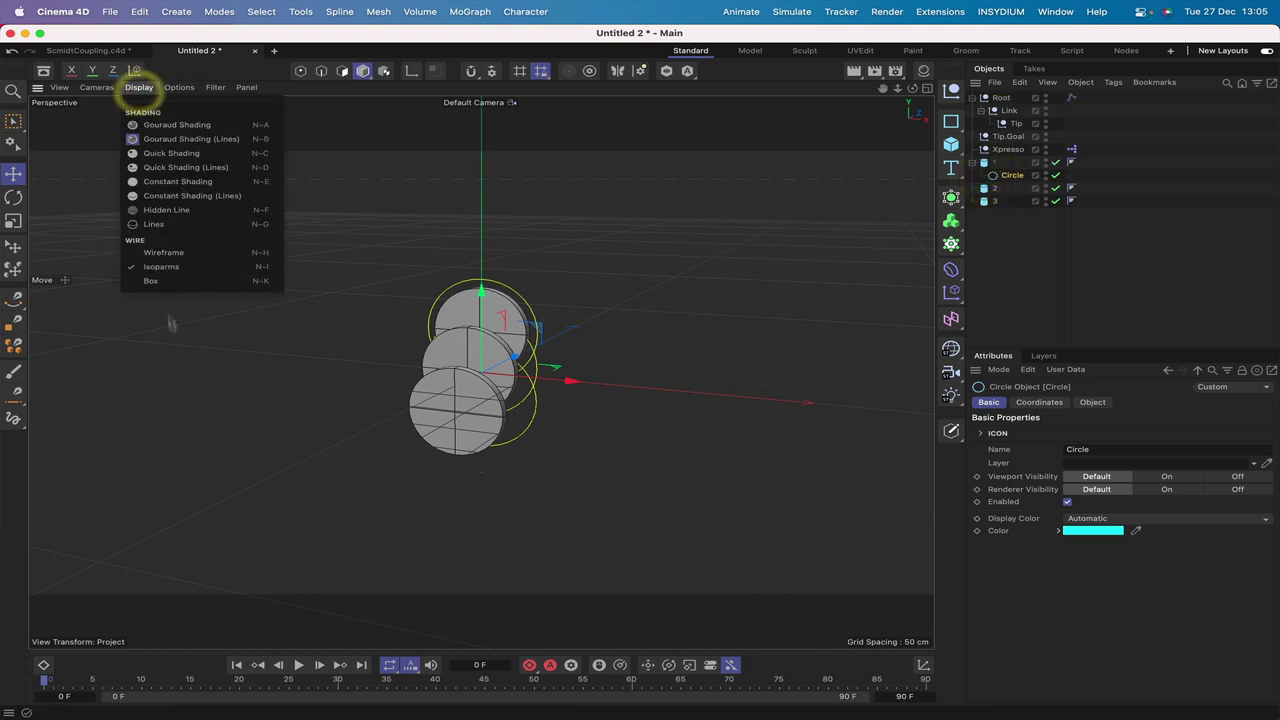
left_click(155, 224)
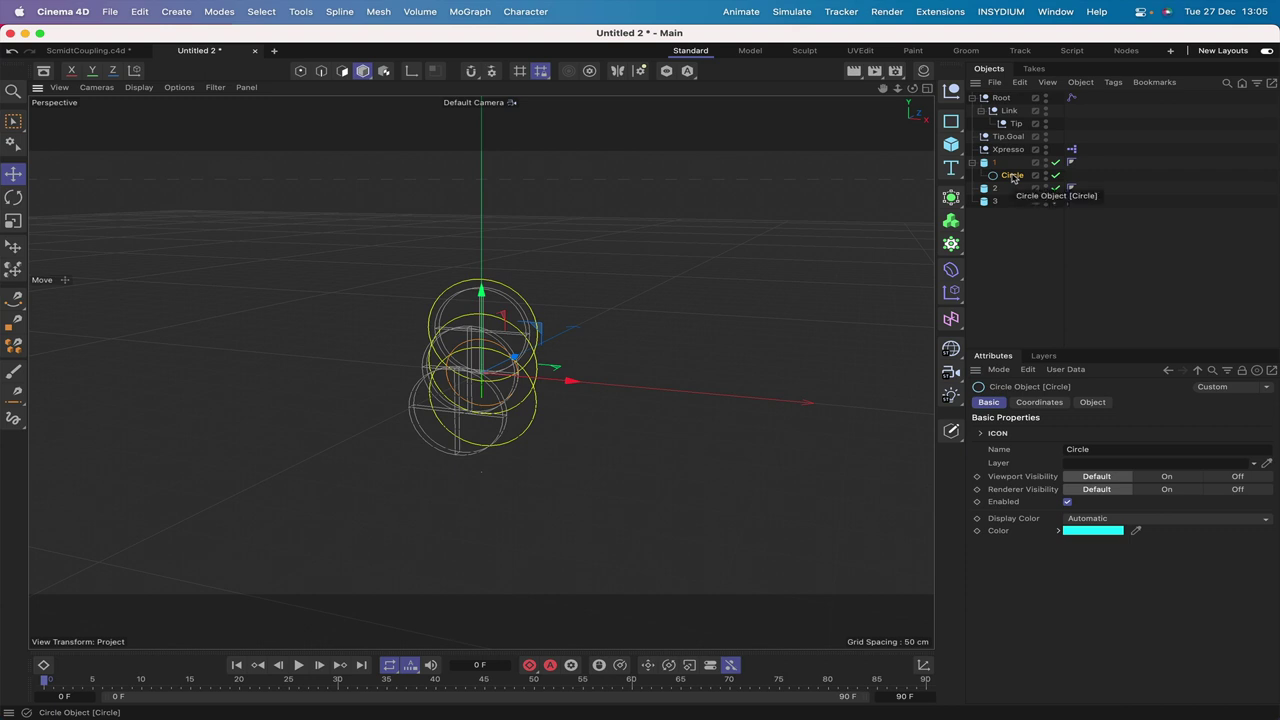
- Set the circle's Y position to 0 cm within cylinder 1, and copy it under cylinders 2 and 3
left_click(1050, 404)
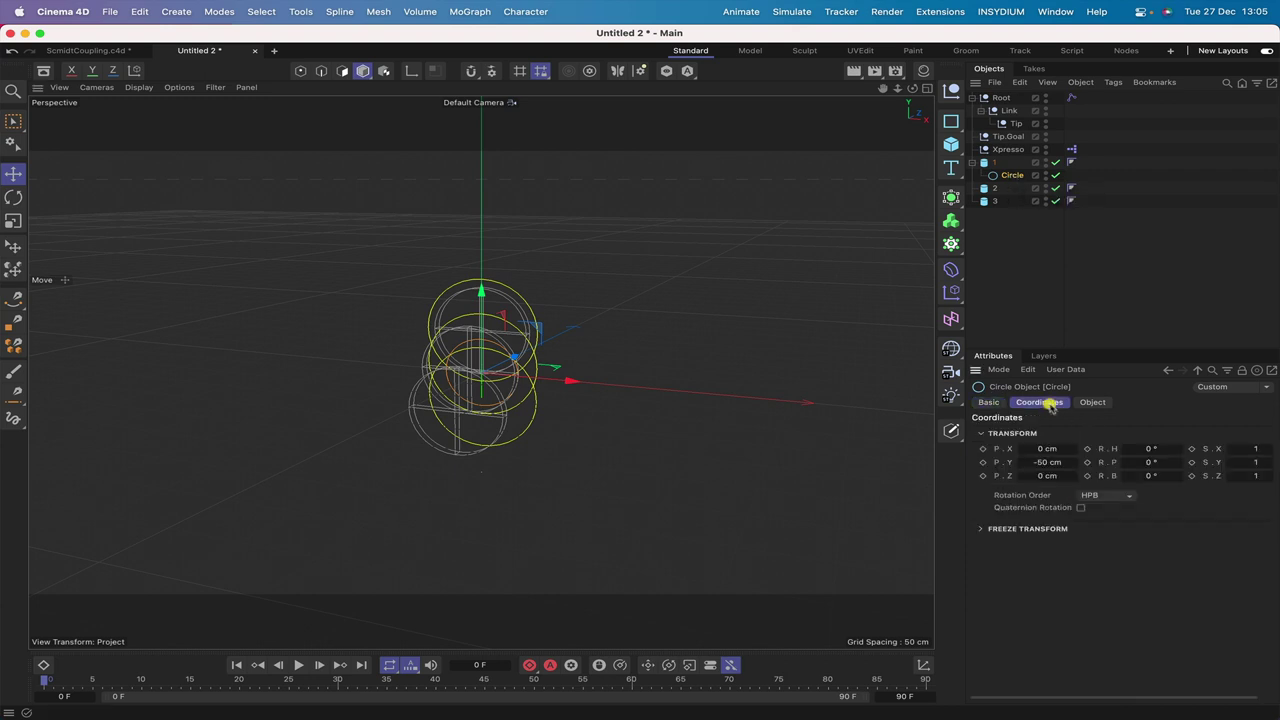
left_click(1055, 462)
type("0")
key("Return")
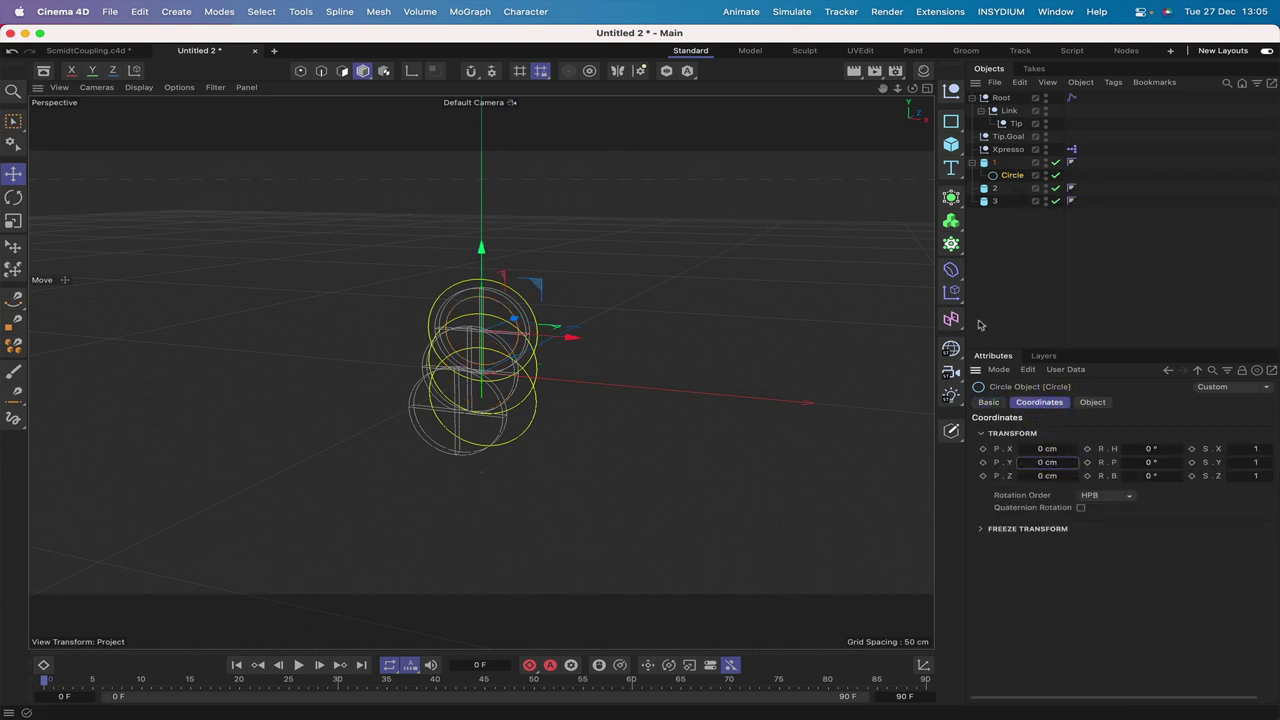
mouse_move(912, 88)
left_mouse_down()
mouse_move(824, 89)
mouse_move(900, 112)
mouse_move(913, 92)
left_mouse_up()
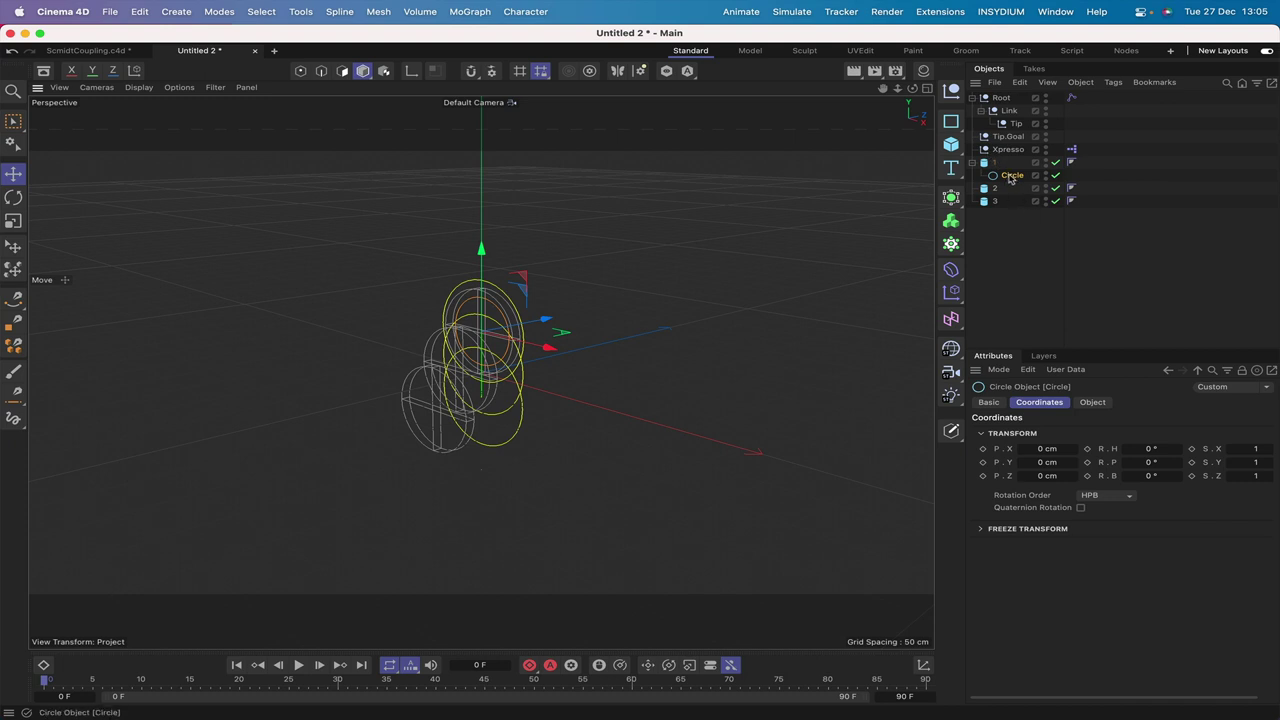
left_click_drag(1010, 178, 998, 216)
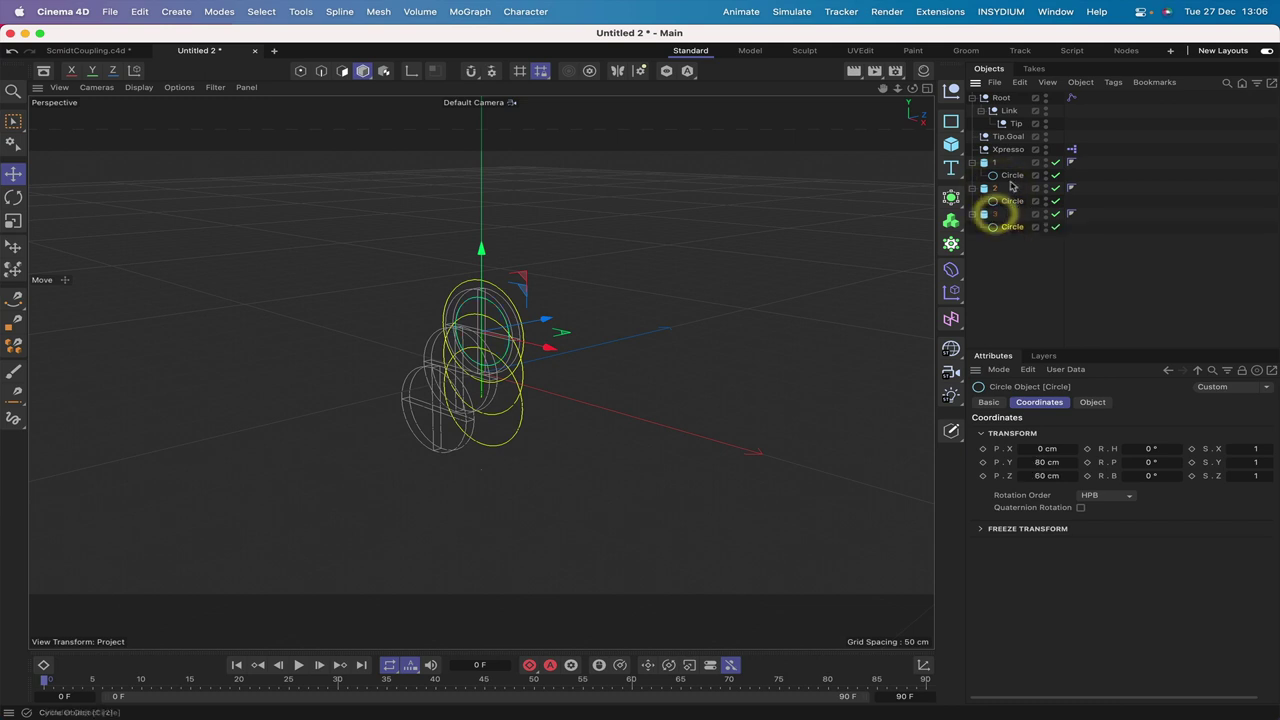
- Set the Y and Z positions of the circle under cylinder 2 to 0 cm
left_click(1012, 202)
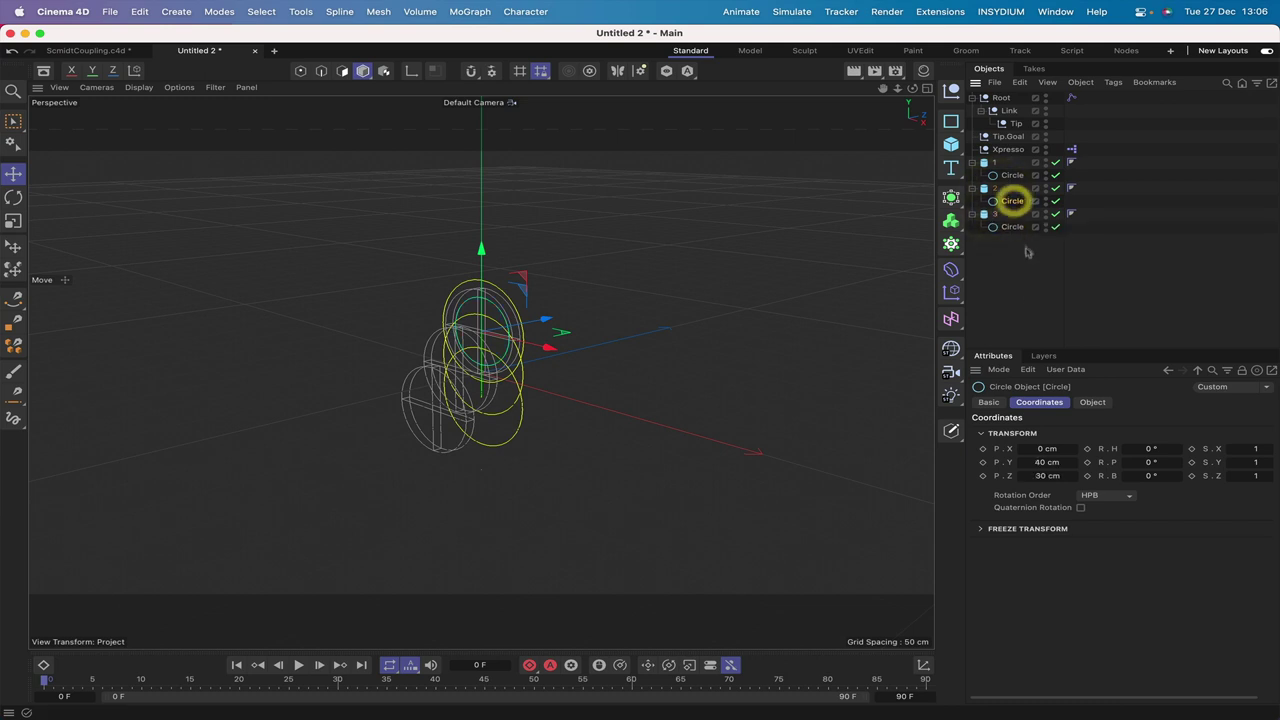
left_click(1046, 462)
type("0")
key("Return")
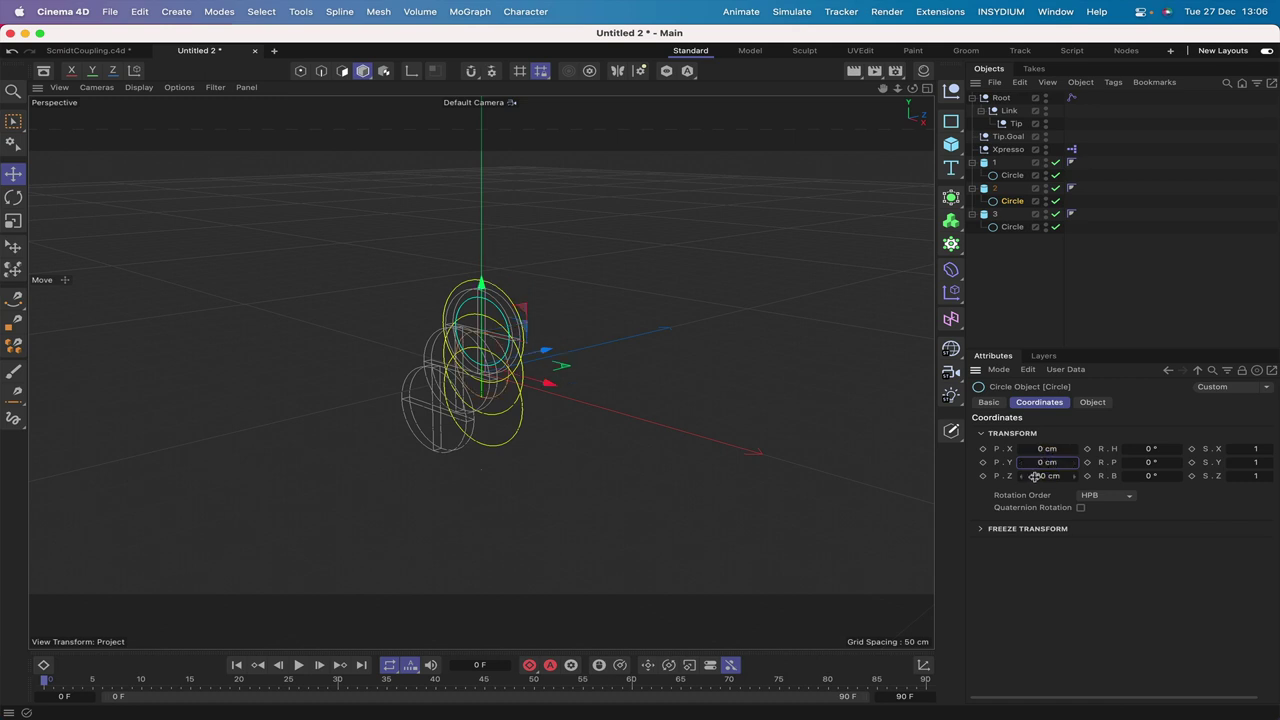
left_click(1036, 476)
type("0")
key("Return")
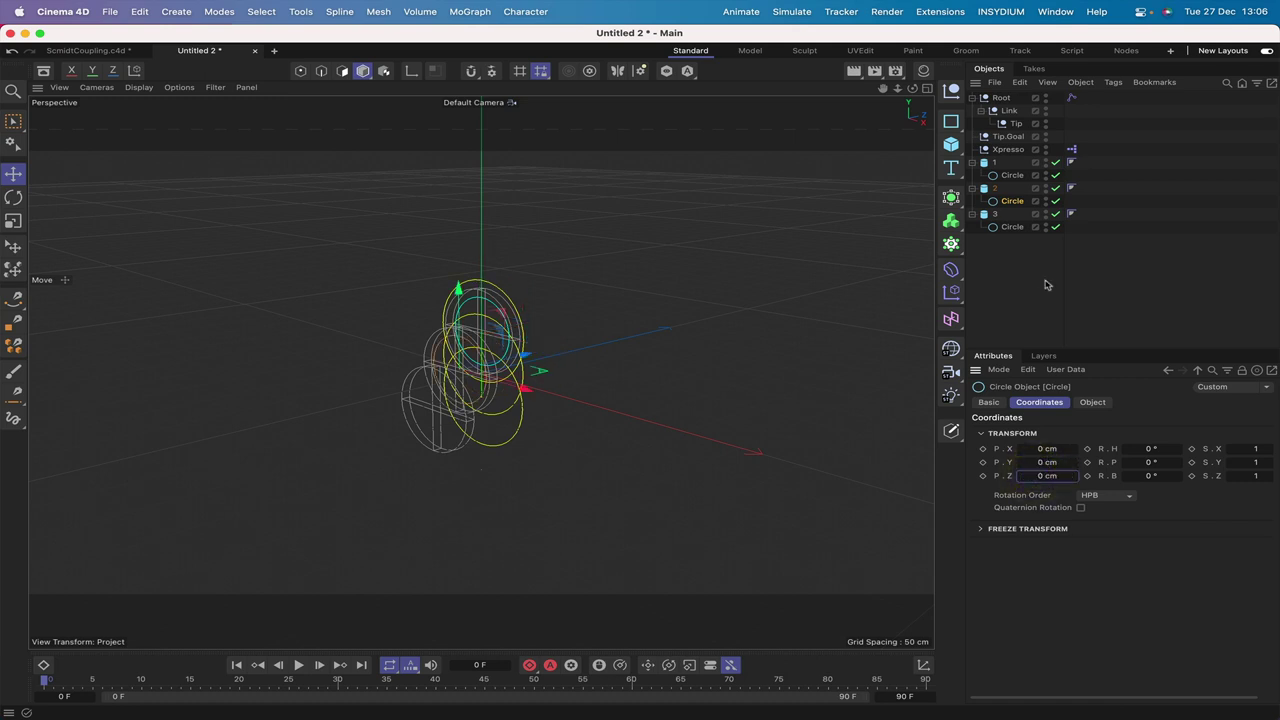
- Set the Y and Z positions of the circle under cylinder 3 to 0 cm and deselect it
left_click(1012, 227)
left_click(1046, 462)
type("0")
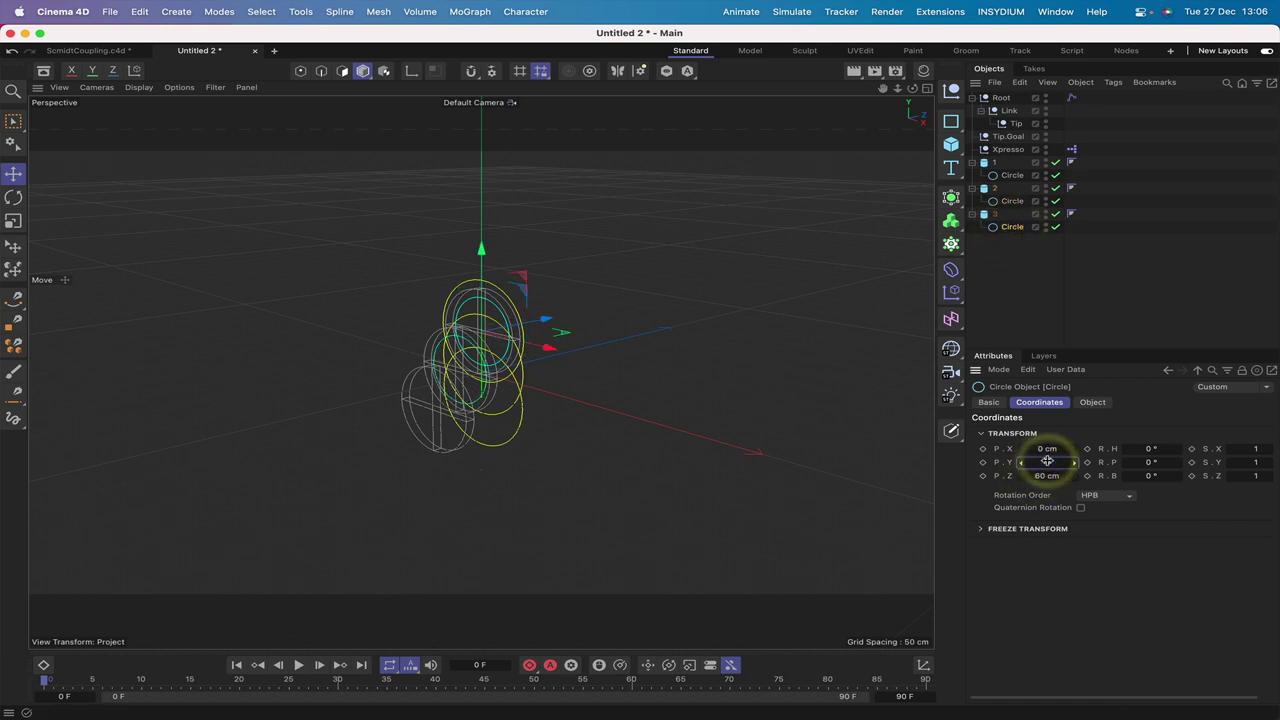
key("Return")
left_click(1040, 476)
type("0")
key("Return")
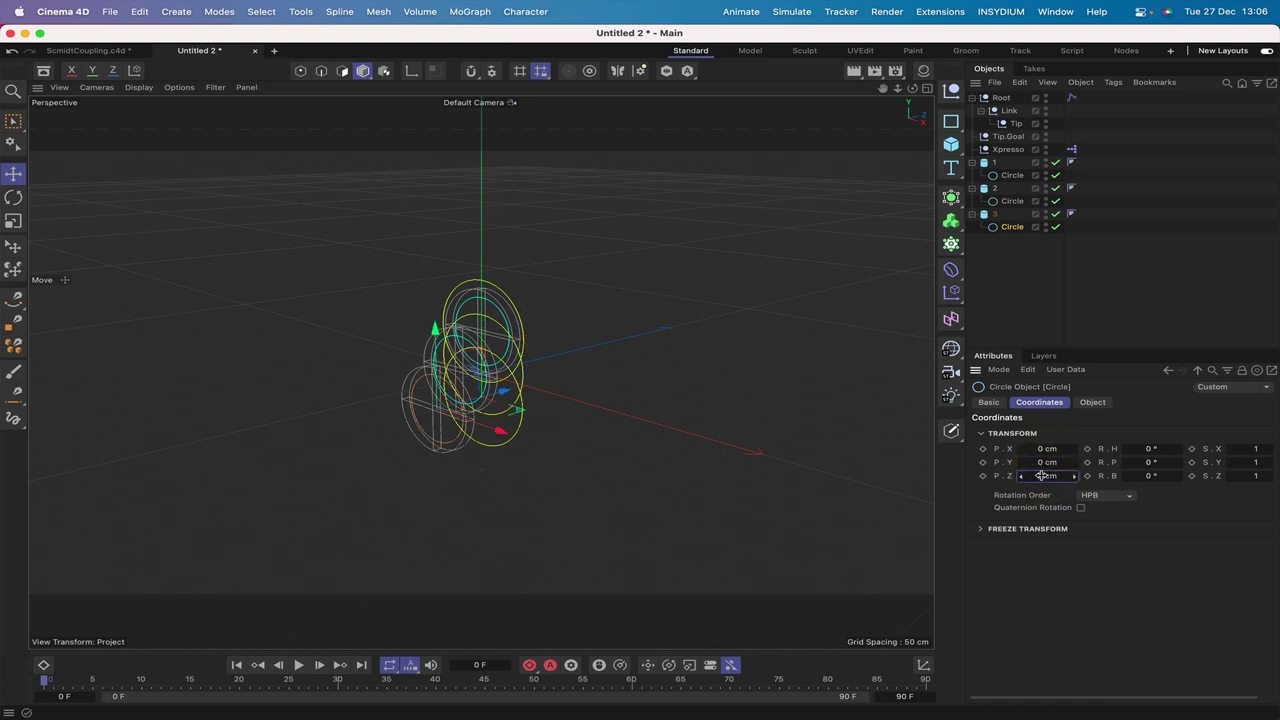
left_click(986, 264)
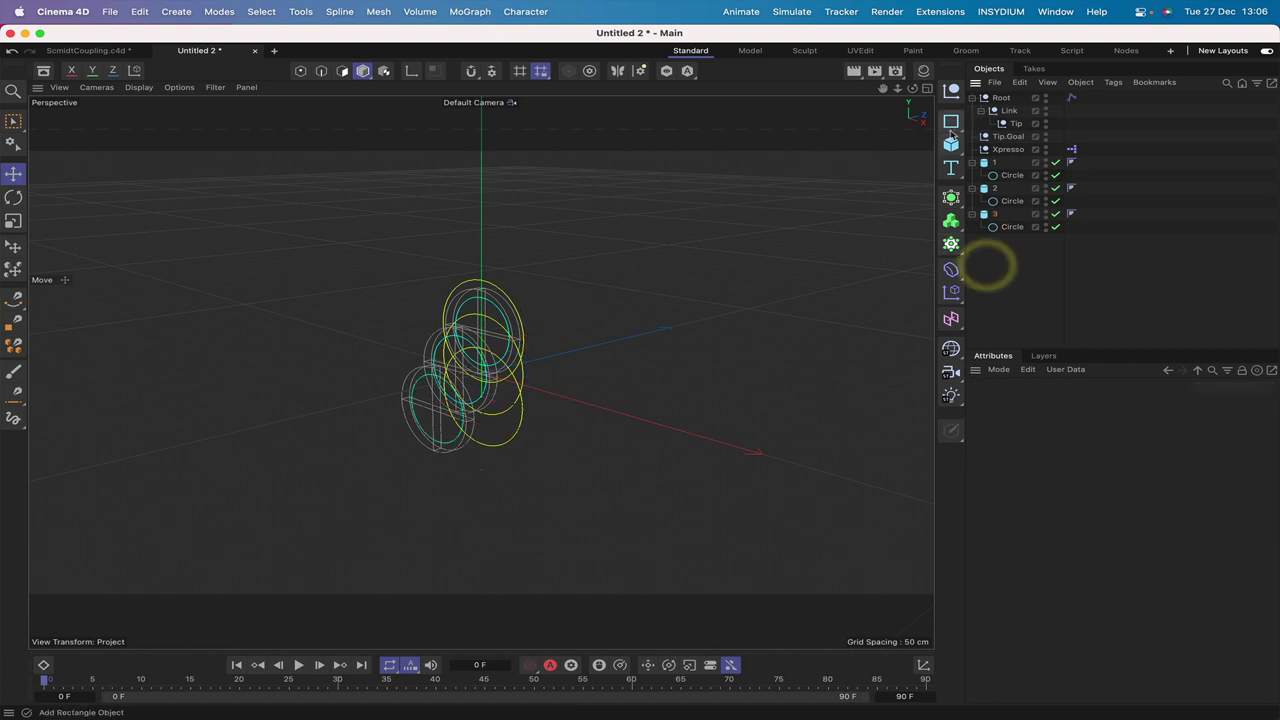
- Add a new cylinder primitive at the origin and set its orientation to +Z
left_click_drag(462, 372, 502, 372, "alt")
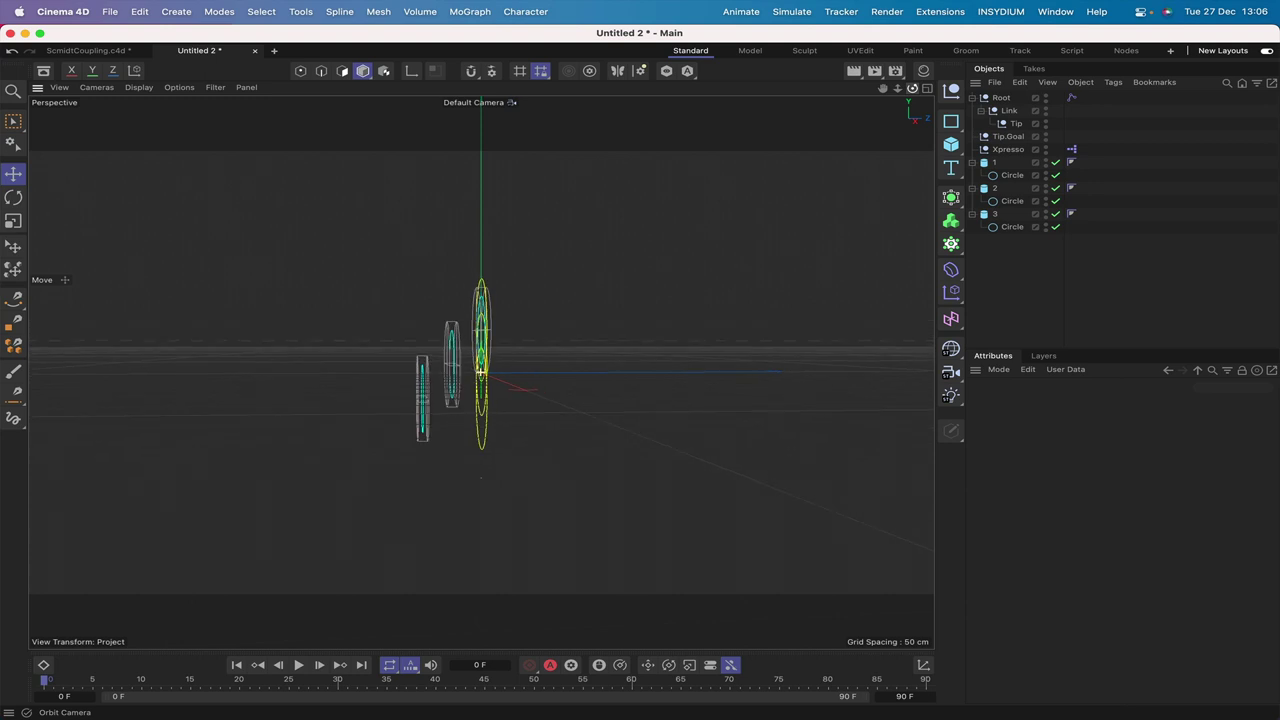
left_click_drag(912, 88, 912, 90)
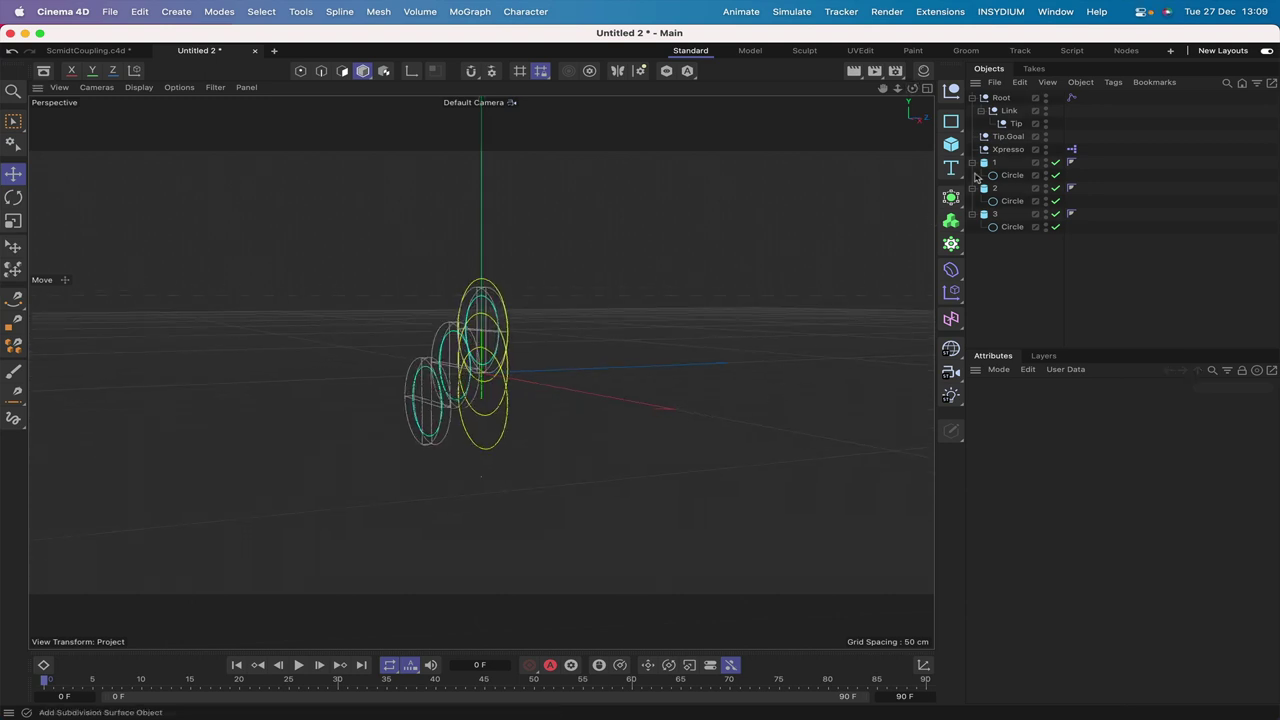
left_click(951, 143)
left_click(1114, 165)
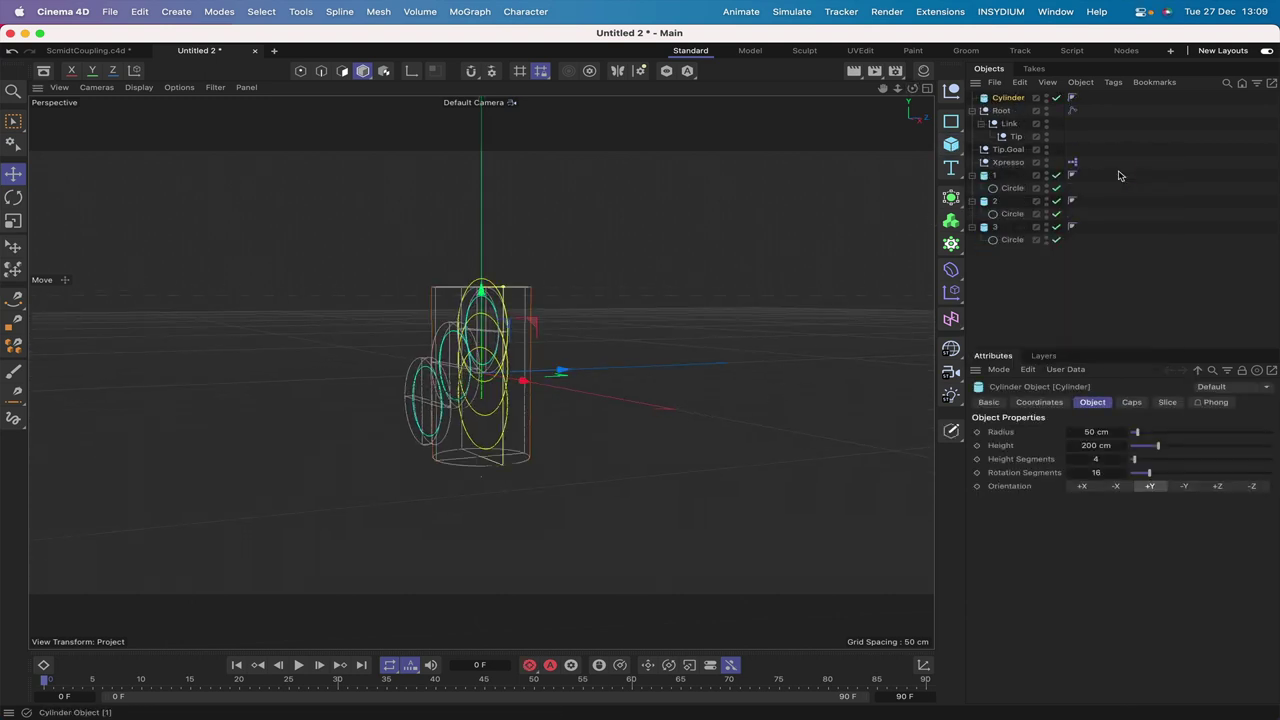
left_click(1218, 487)
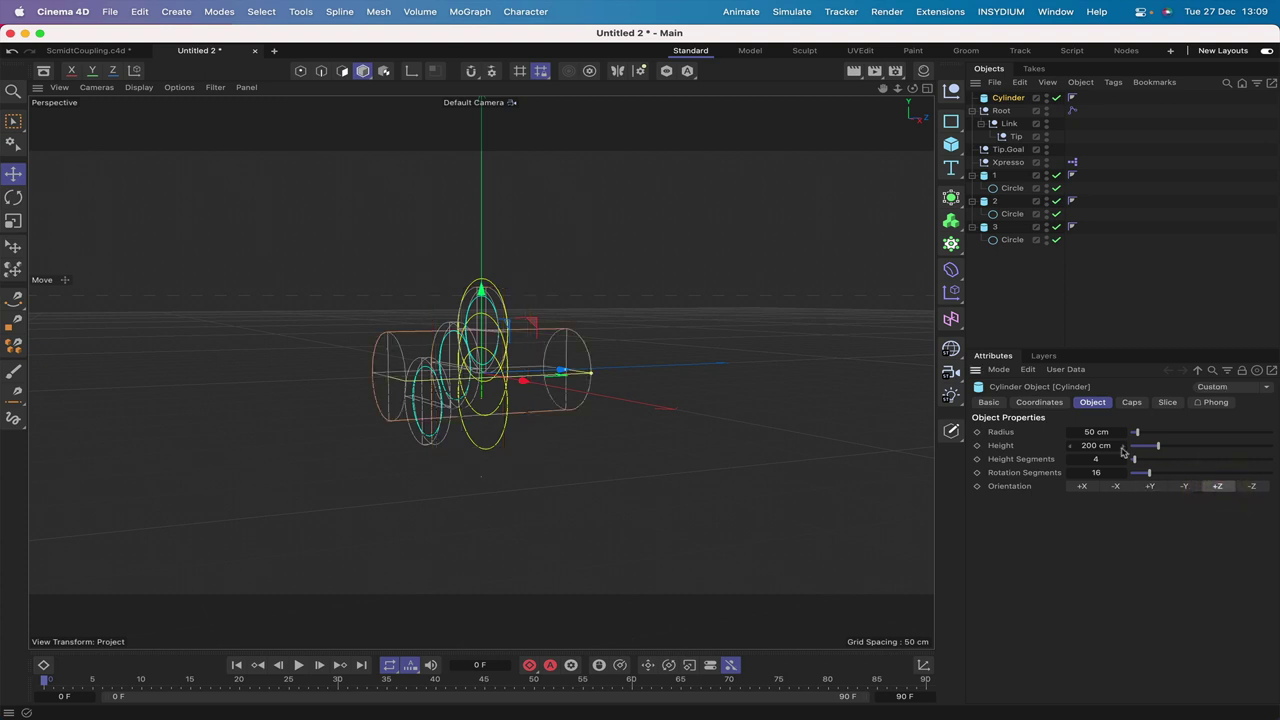
- Set the new cylinder's radius to 5 cm and its height to 20 cm
left_click(1096, 431)
type("5")
left_click(1096, 445)
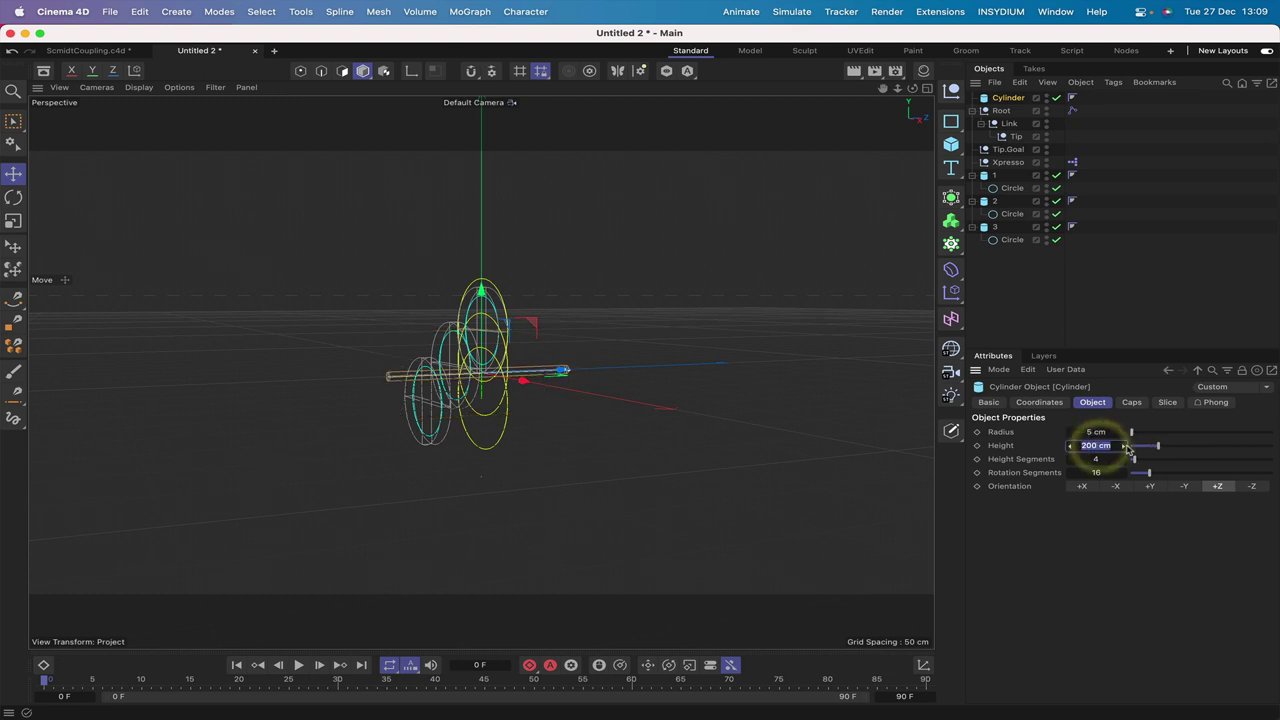
type("20")
key("Return")
- Set the new cylinder to 1 height segment and 60 rotation segments
left_click(1101, 458)
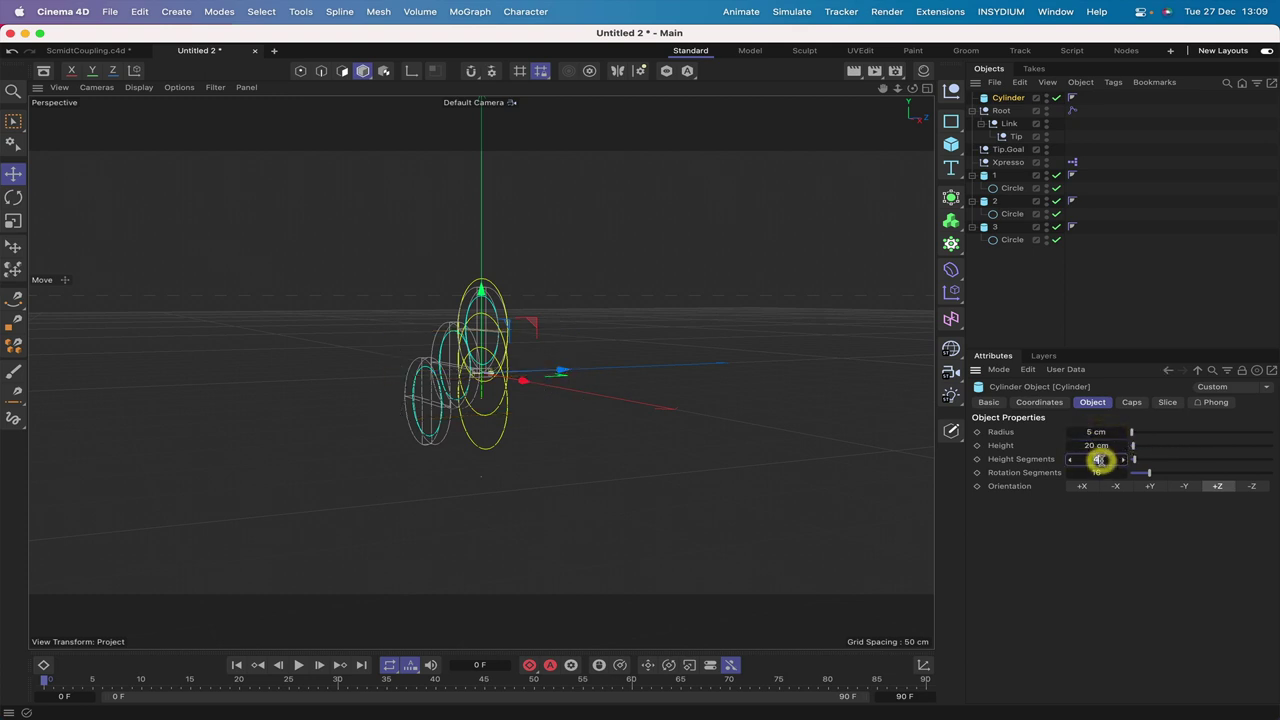
type("1")
left_click(1098, 472)
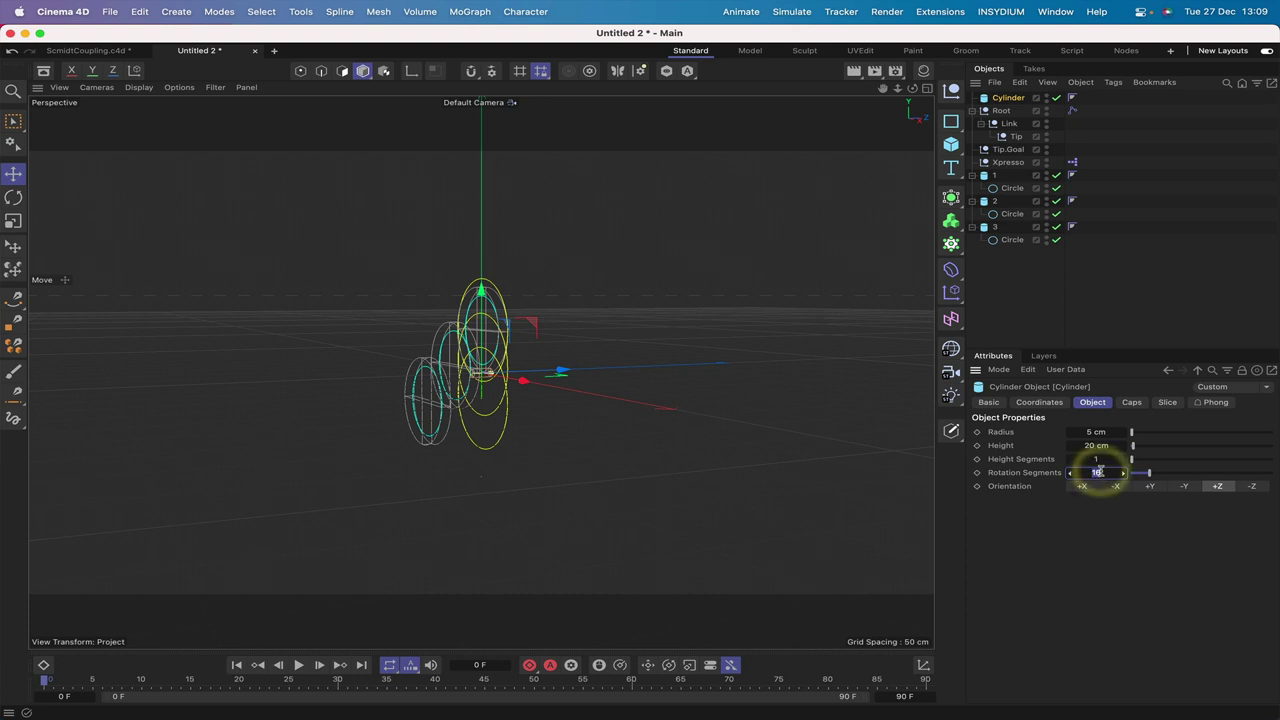
type("60")
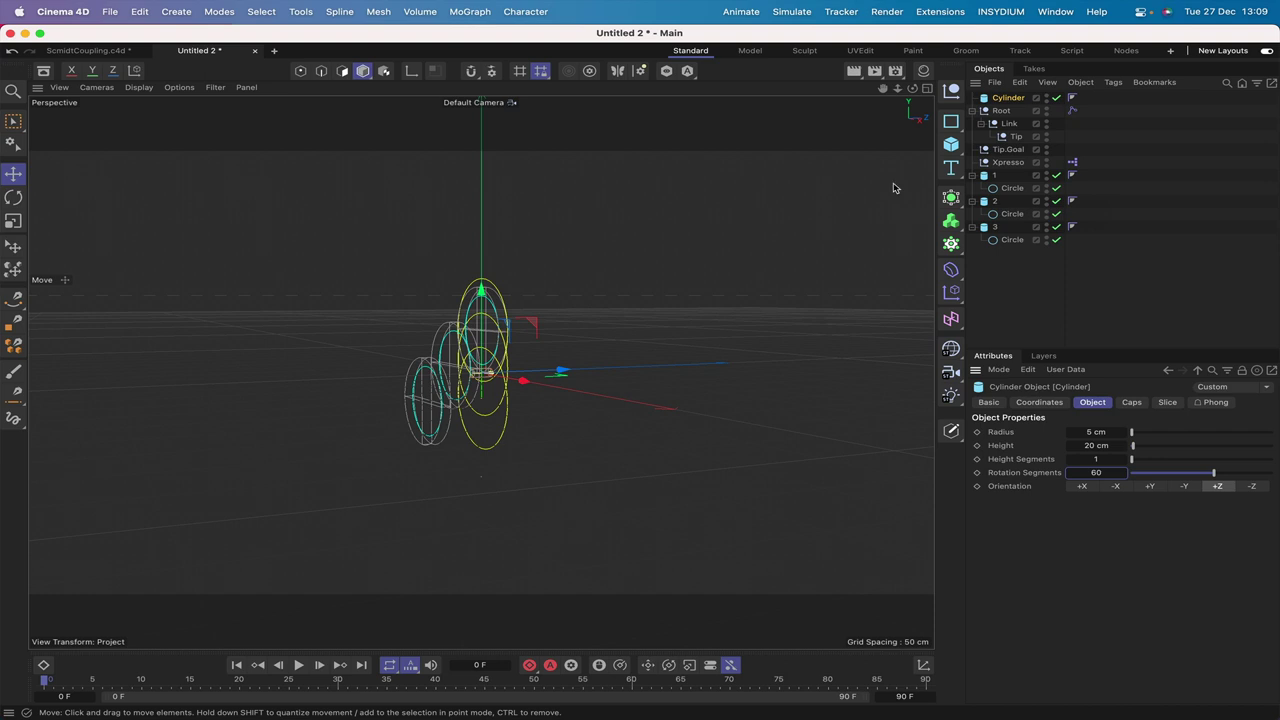
- Switch to the Right view and set its wire display to Isoparms
key("F3")
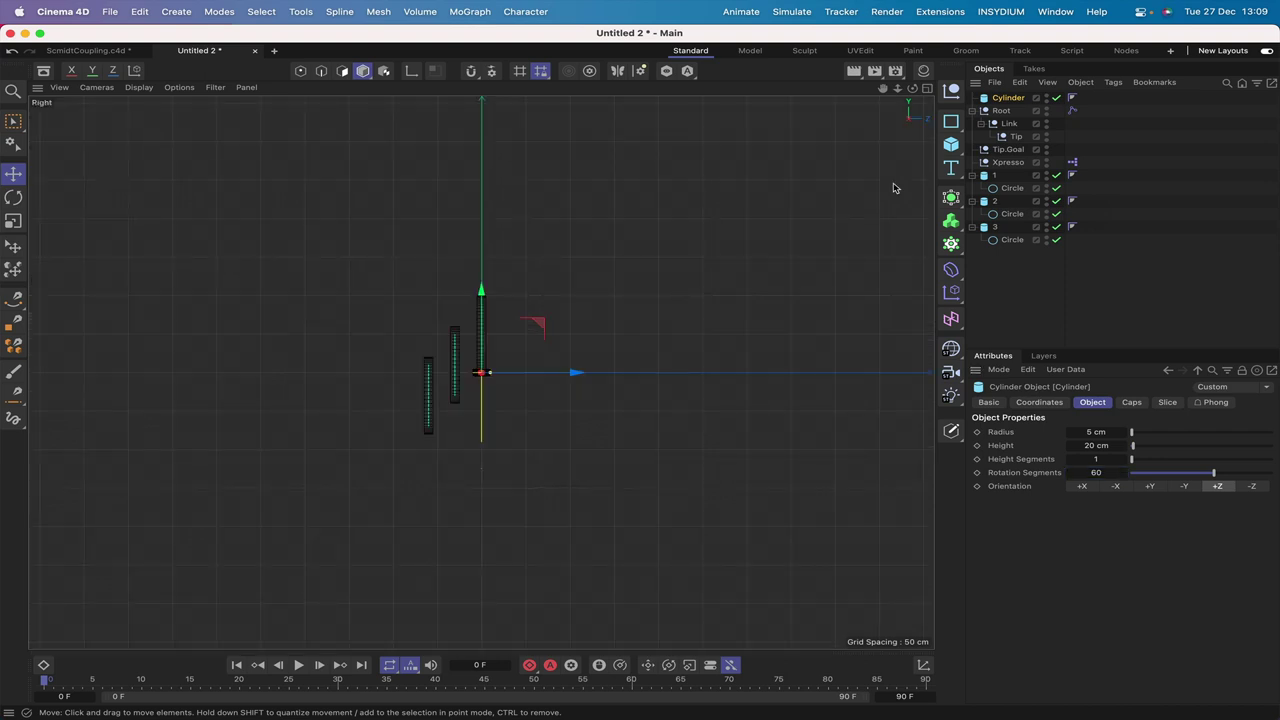
key("F3")
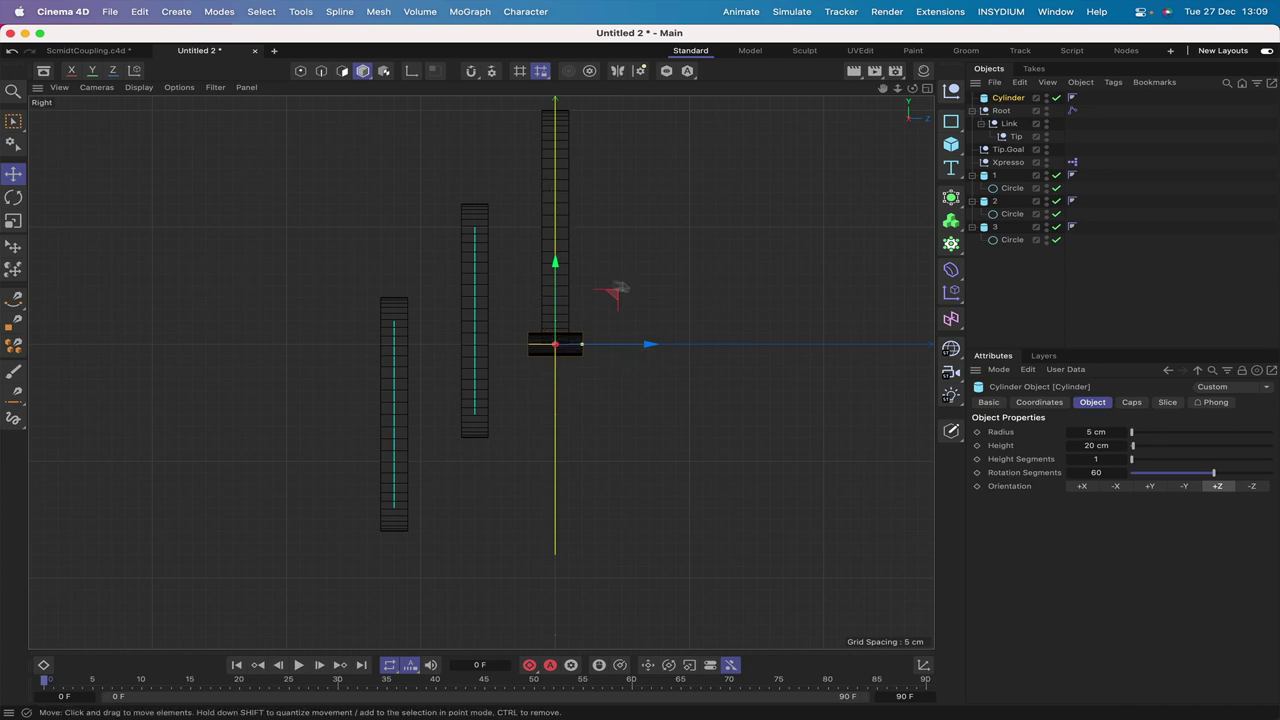
left_click(139, 87)
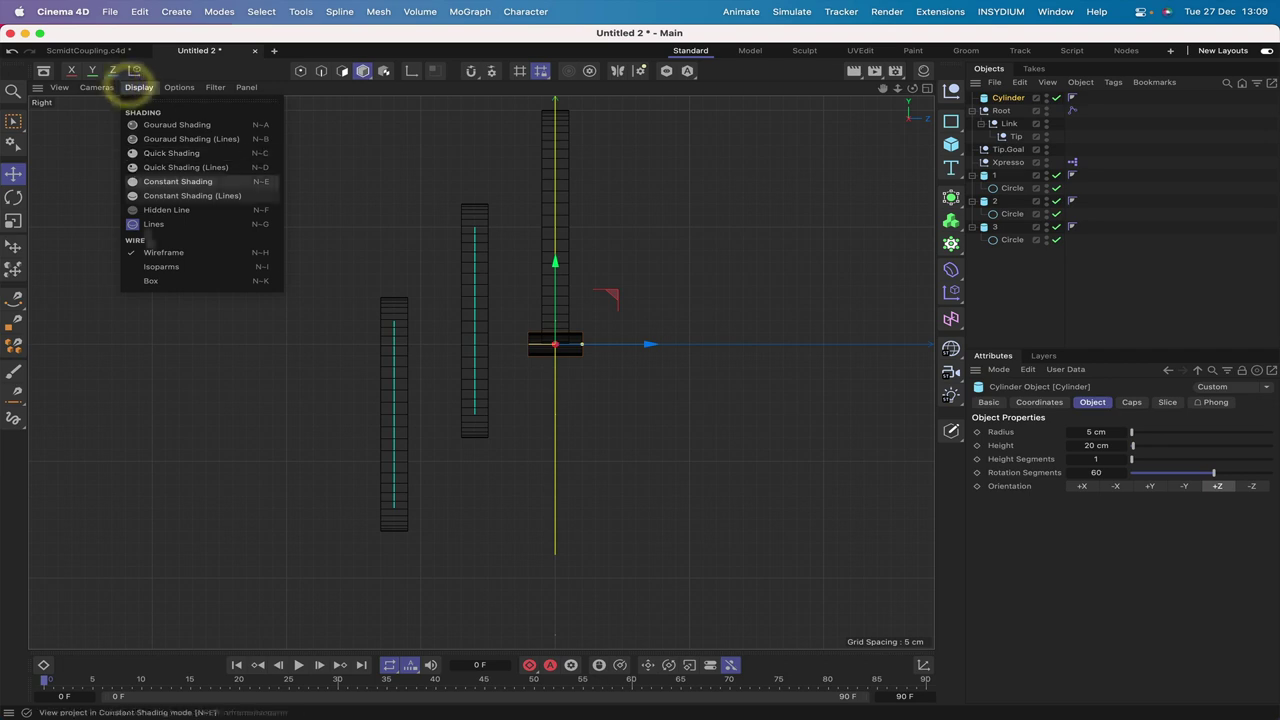
left_click(159, 268)
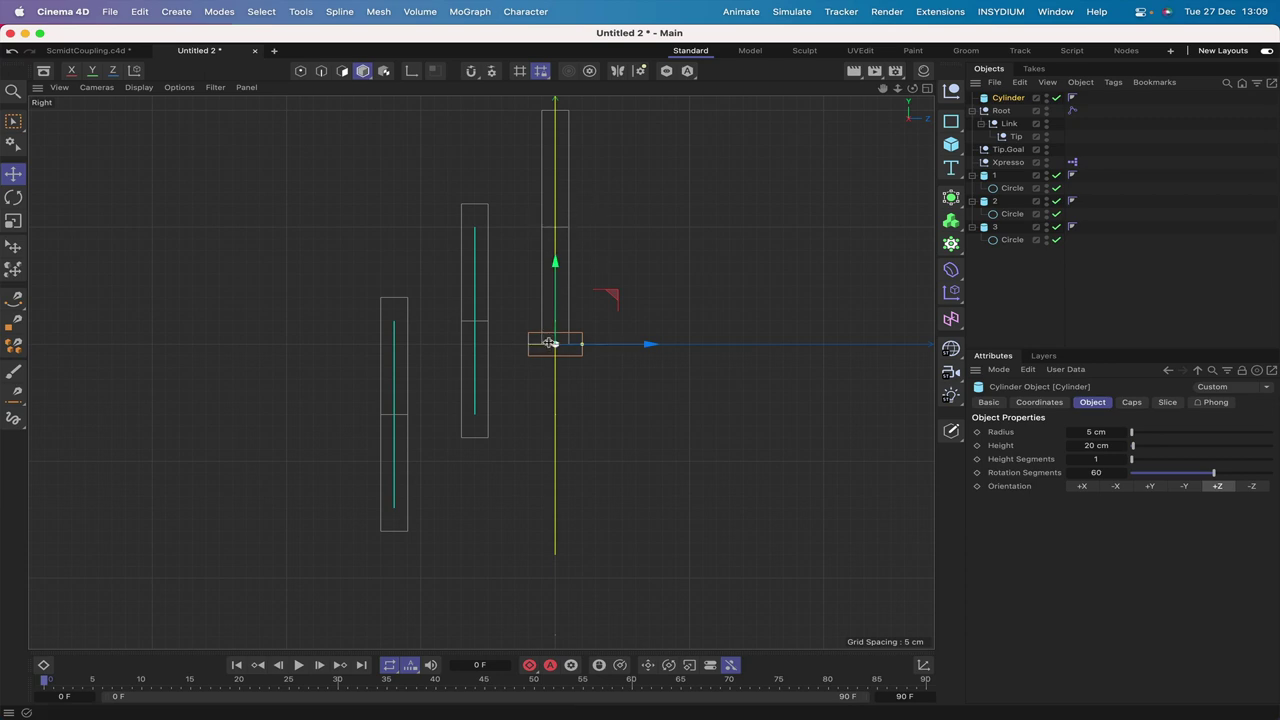
- Duplicate the small cylinder as 3 copies along disc 1's circle spline, using the Duplicate tool's Along Spline mode
key("F1")
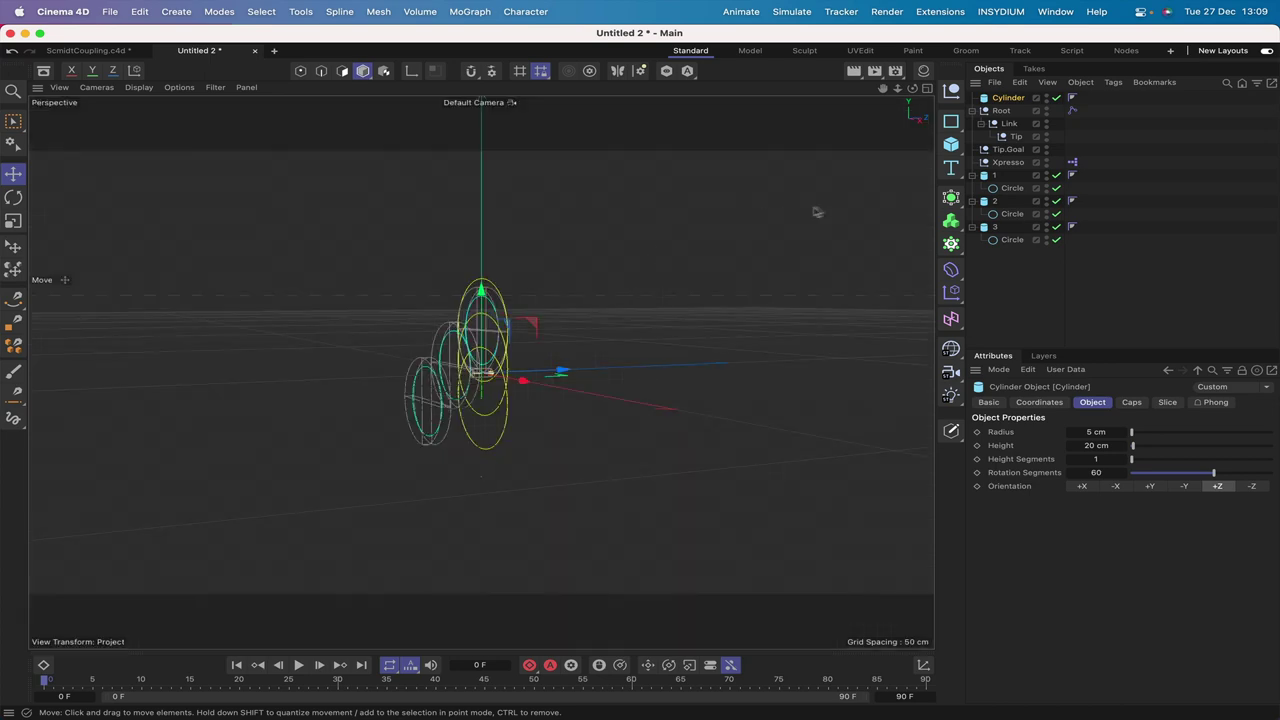
left_click(301, 11)
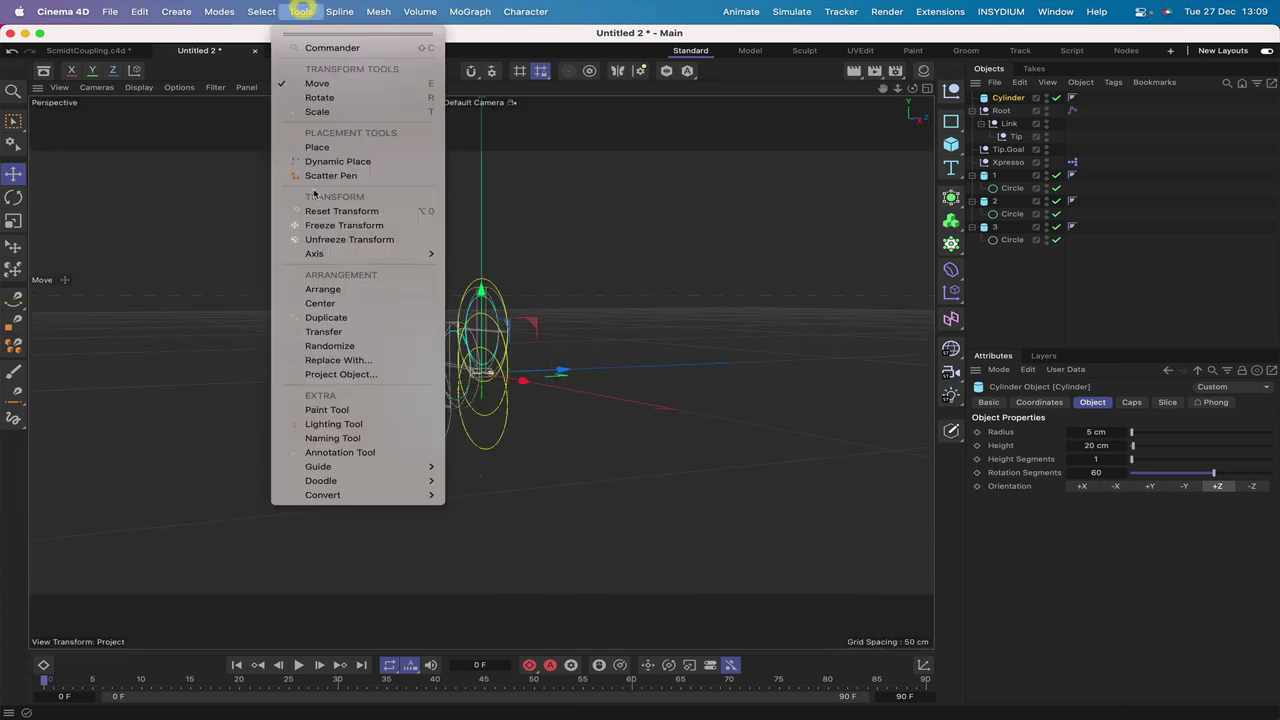
left_click(326, 317)
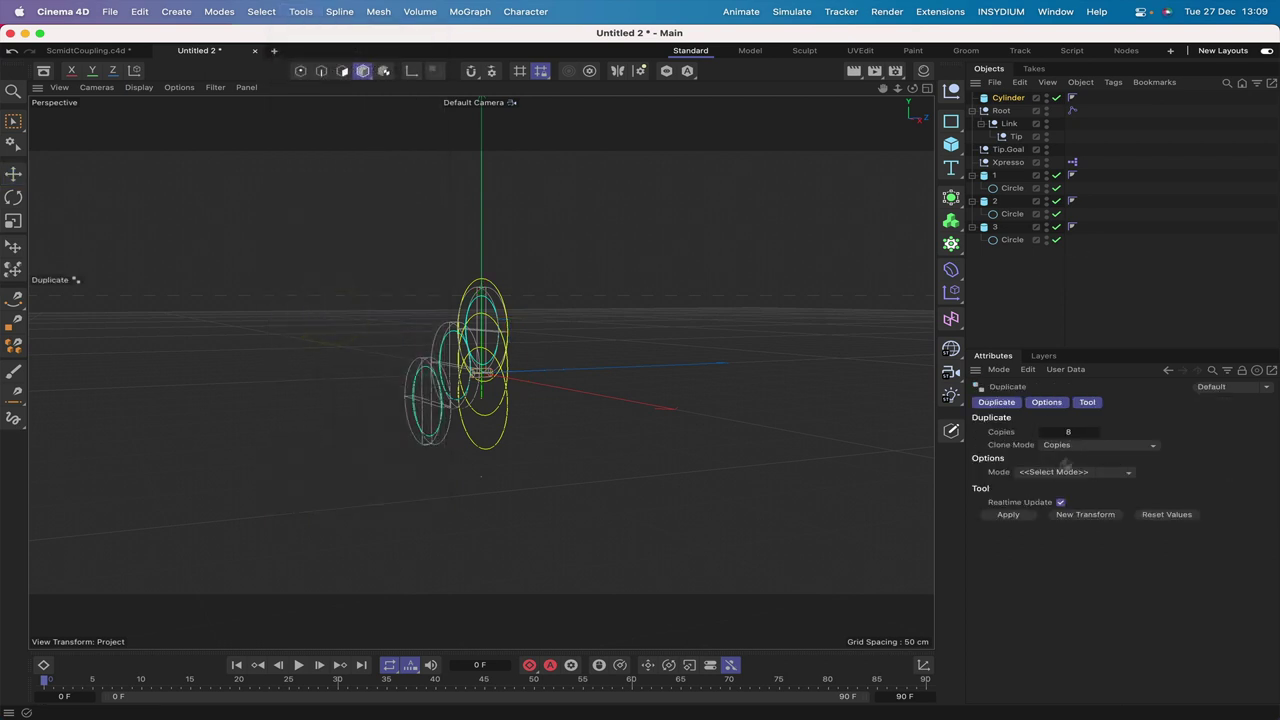
left_click(1071, 432)
left_click(1072, 473)
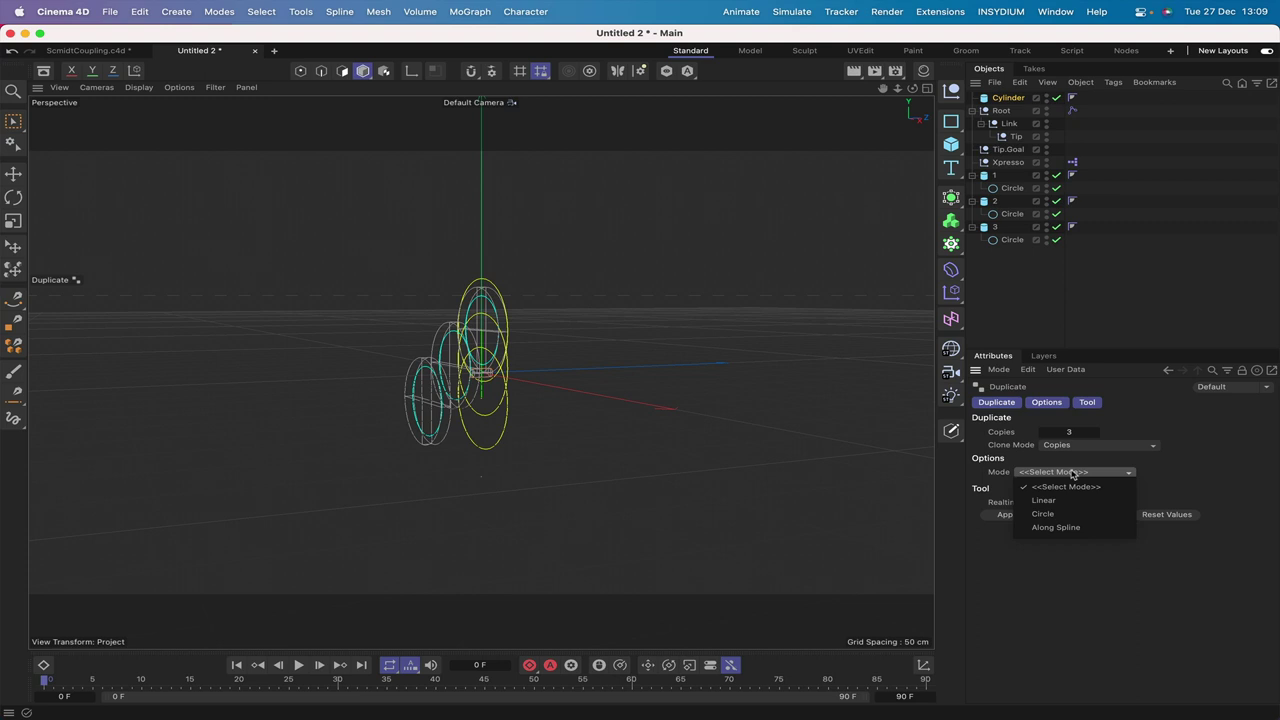
left_click(1069, 528)
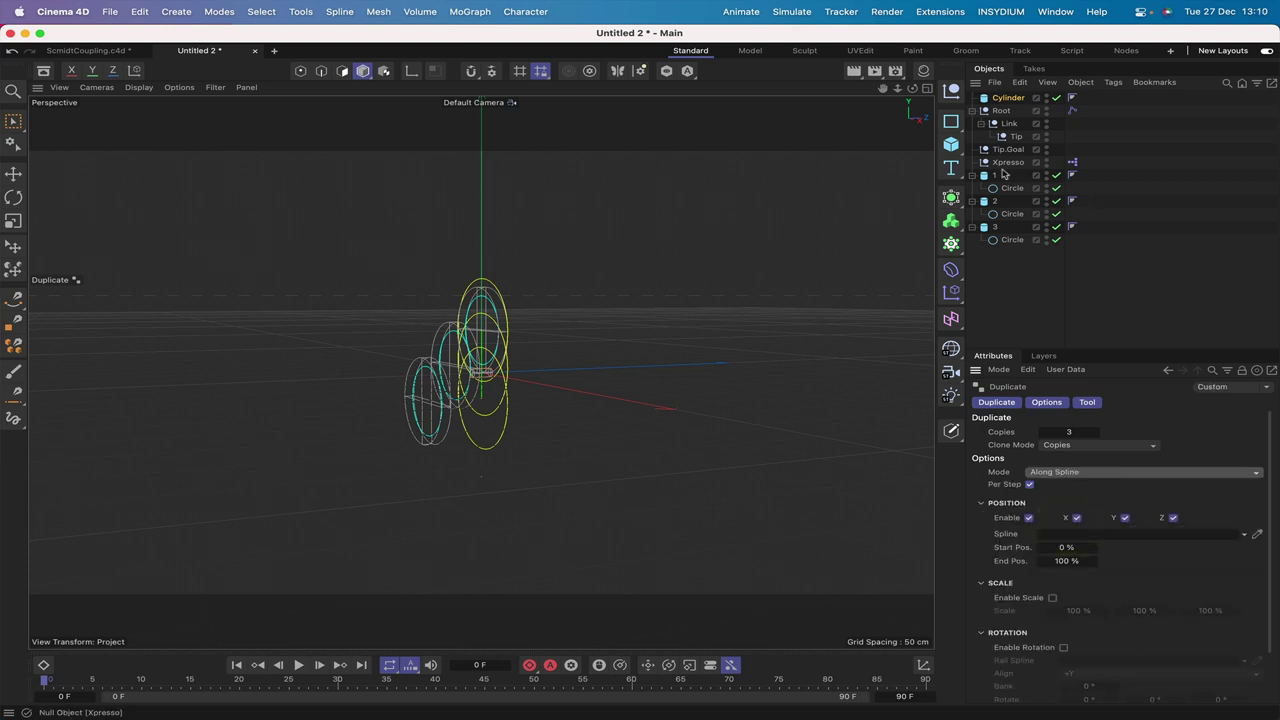
left_click_drag(1012, 190, 1087, 533)
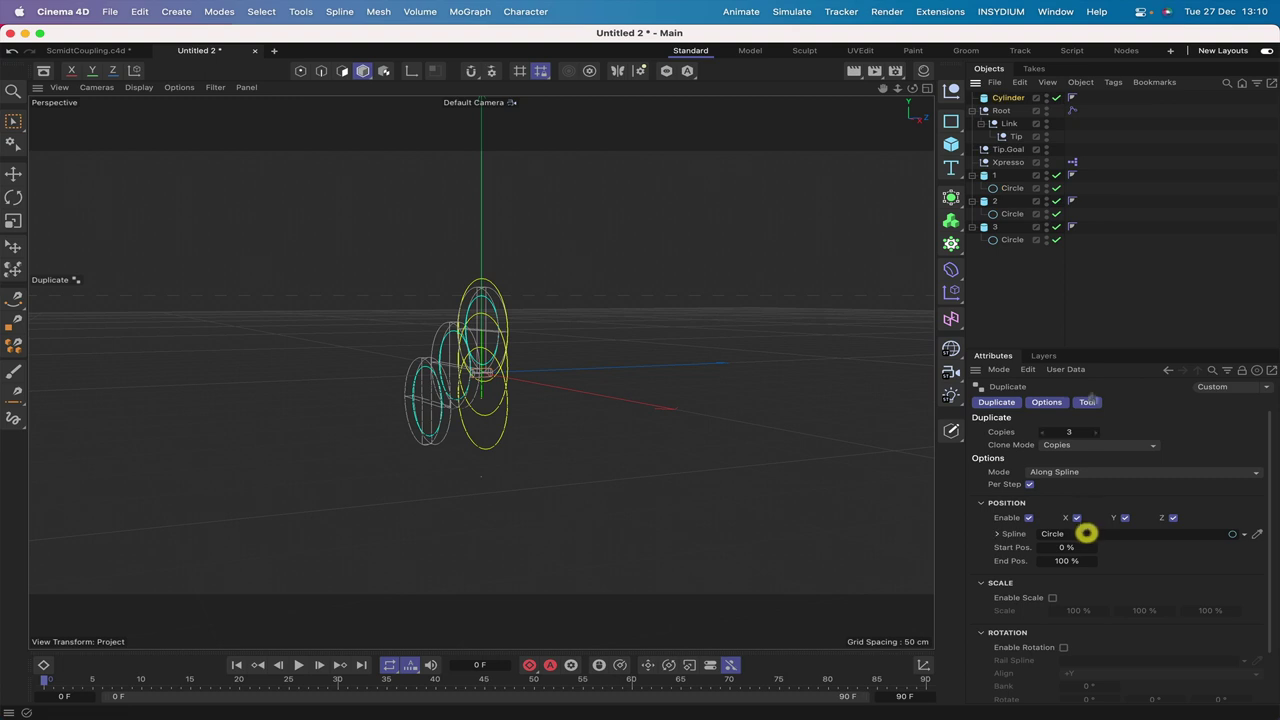
left_click(1087, 402)
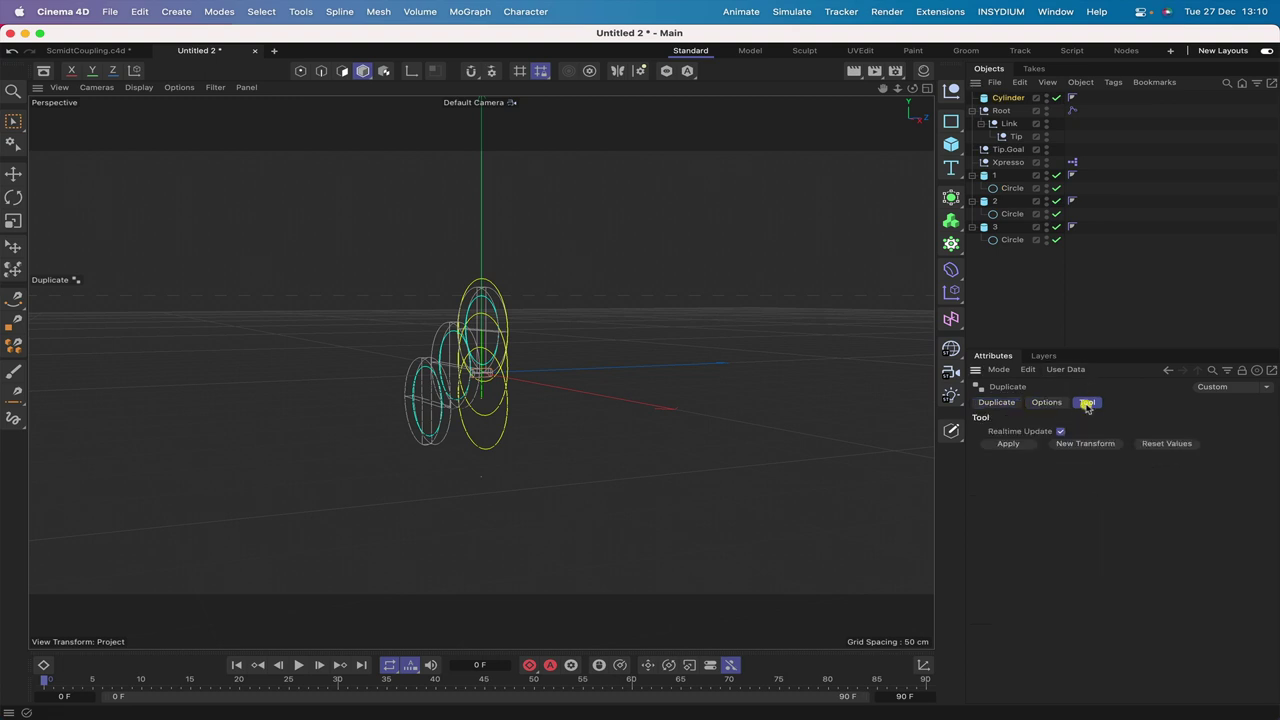
left_click(1010, 444)
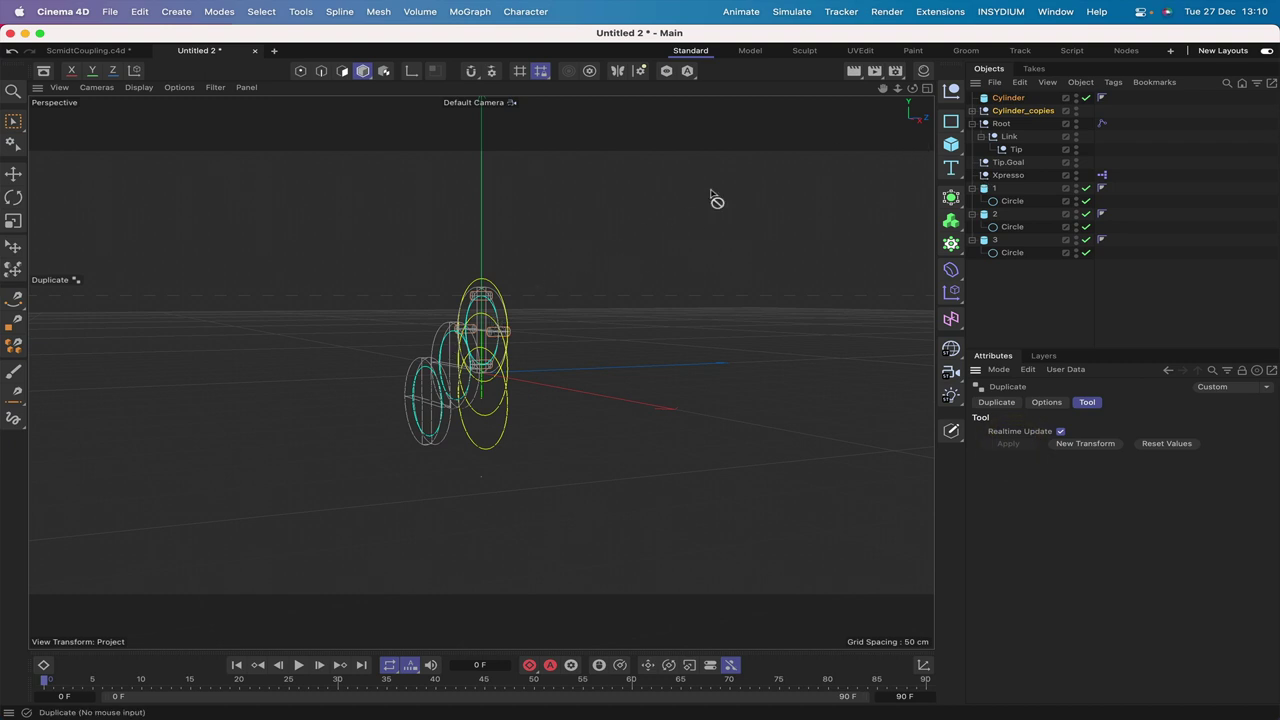
- Turn on snapping and enable Grid/Workplane snapping for work in the Right view
key("F3")
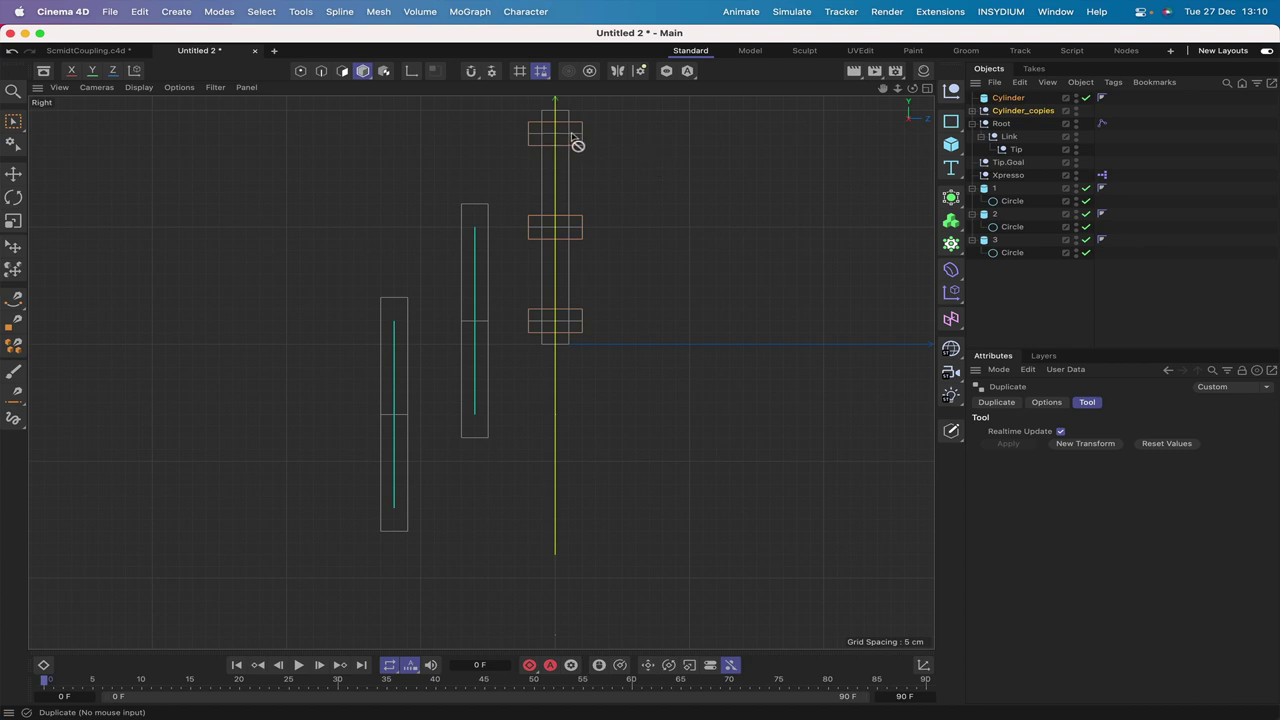
left_click_drag(883, 88, 888, 92)
scroll(480, 371, "up", 5)
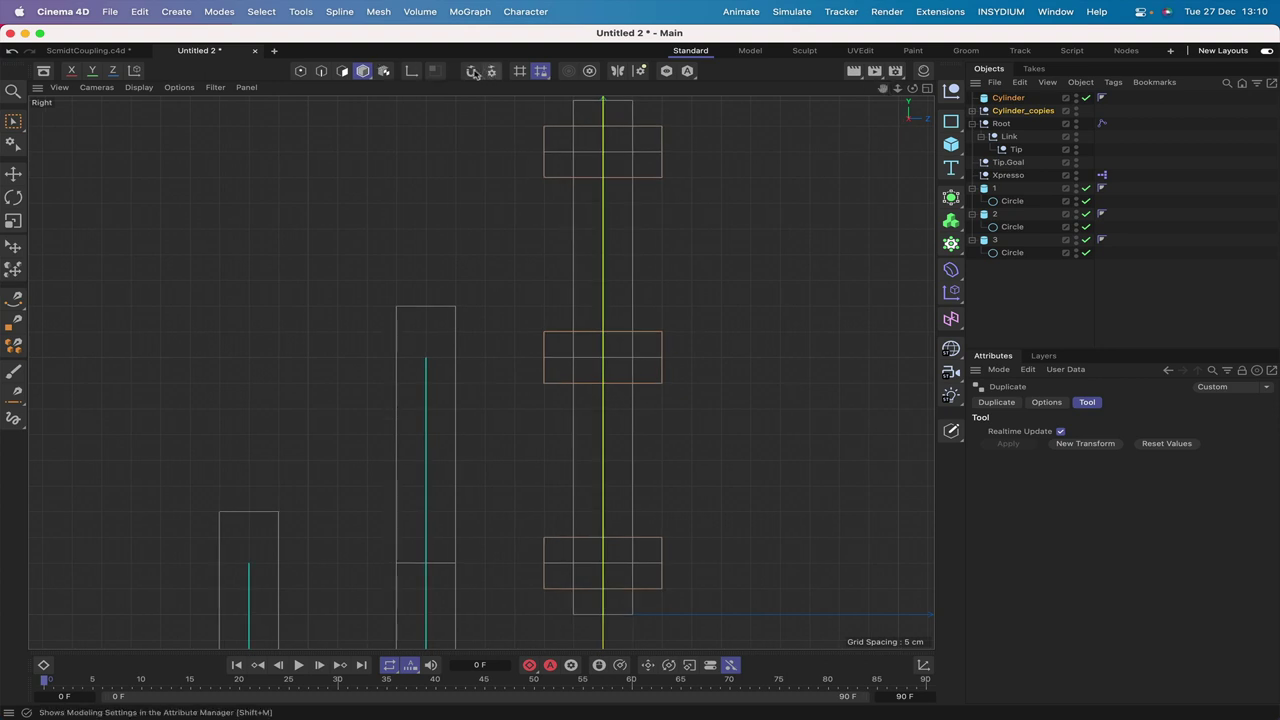
left_click(472, 71)
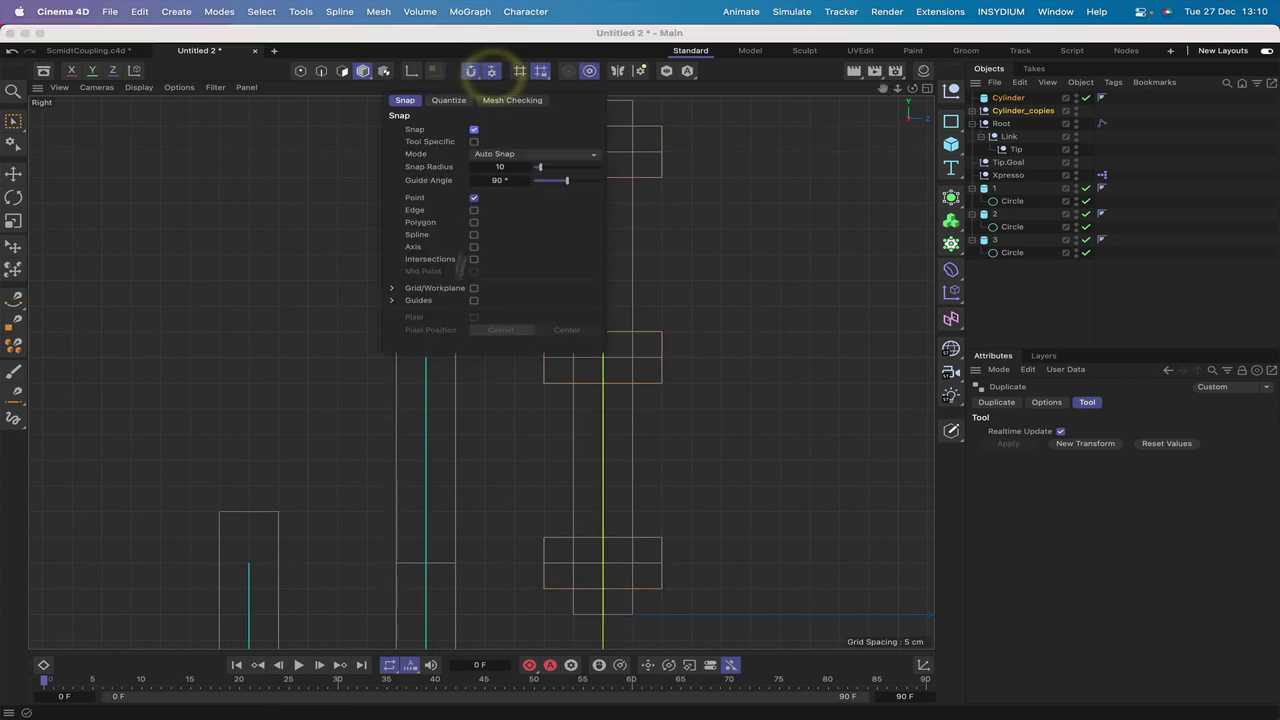
left_click(475, 288)
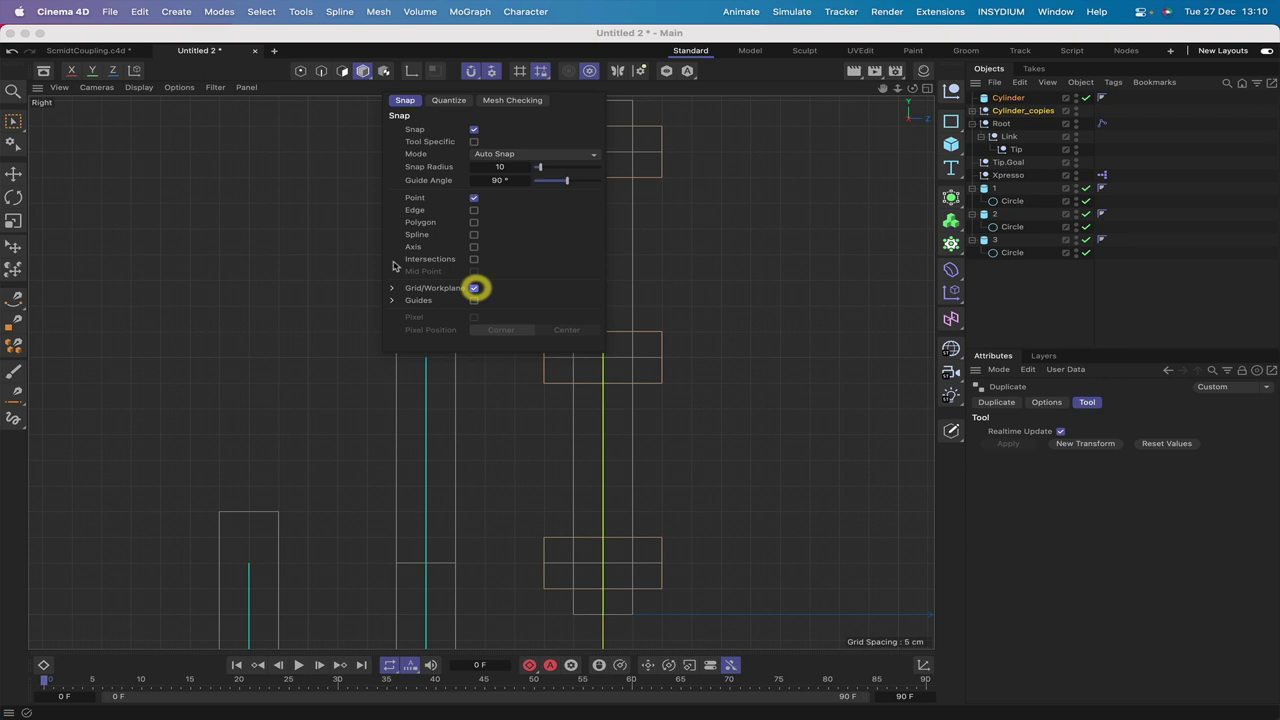
left_click(361, 105)
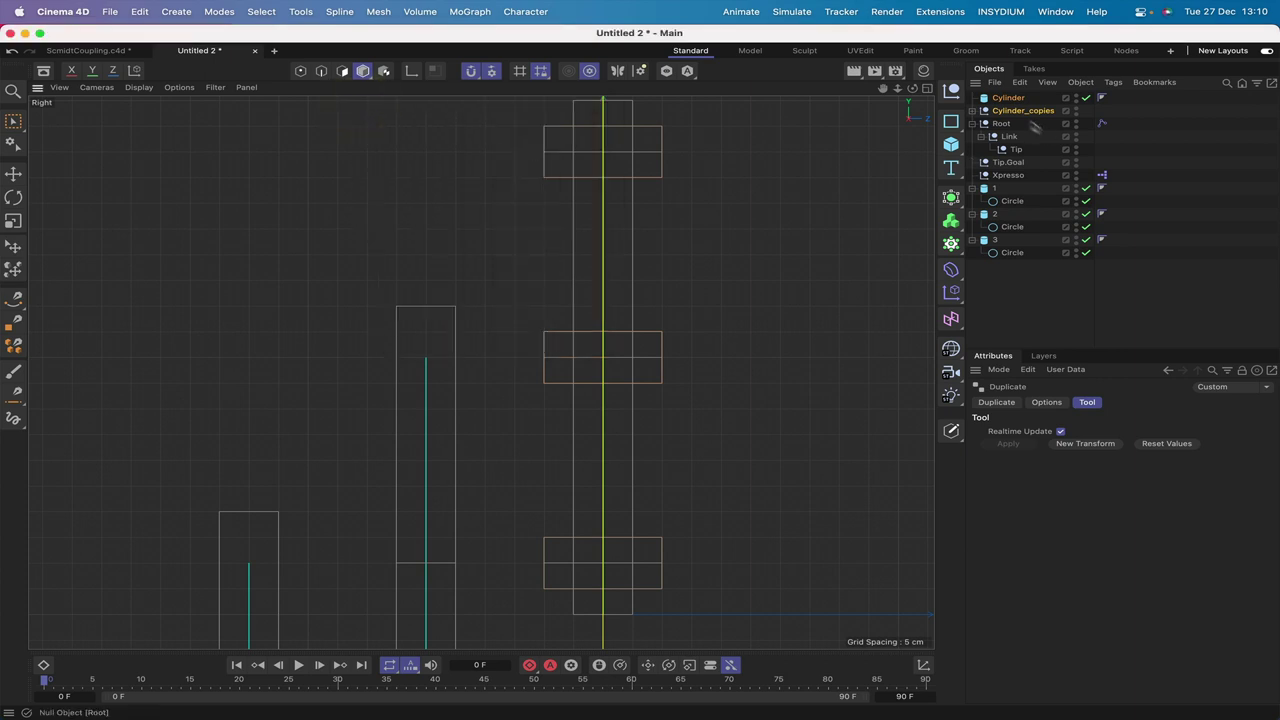
- Place the original cylinder inside the Cylinder_copies group and move the group about 5 cm along negative Z
left_click(972, 111)
left_click_drag(1008, 97, 1024, 118)
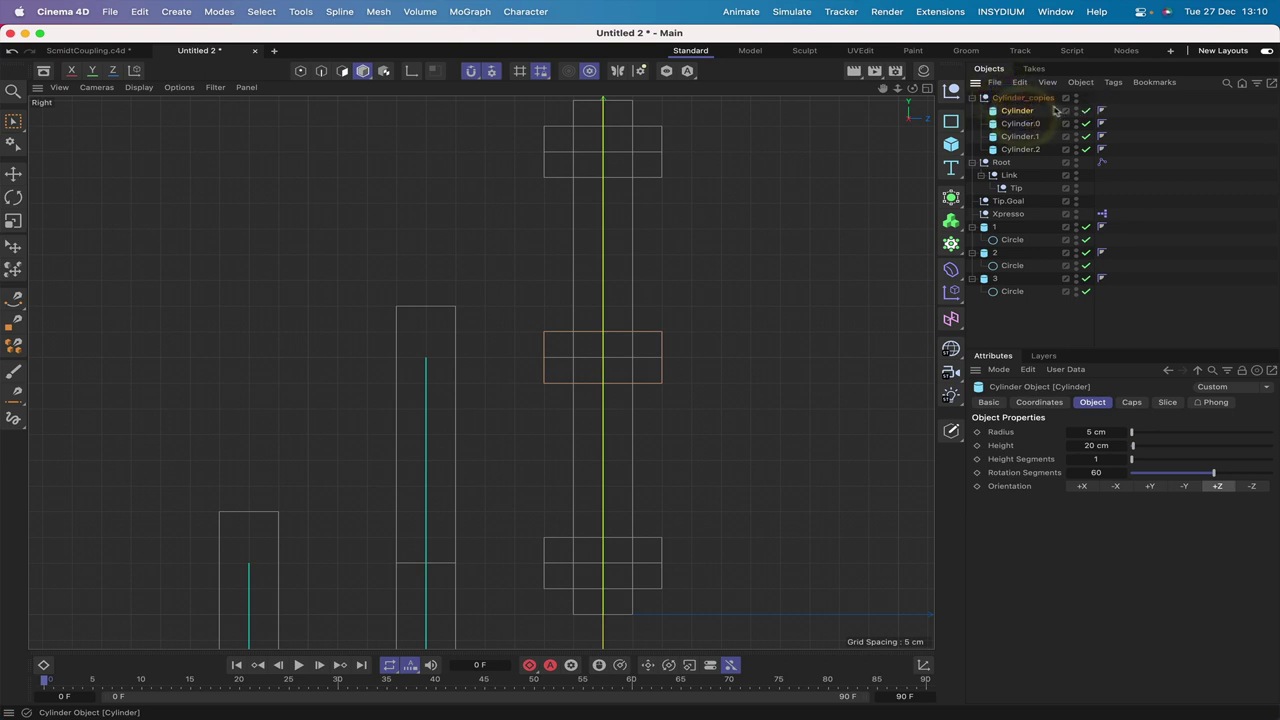
left_click(1040, 100)
left_click(1040, 100)
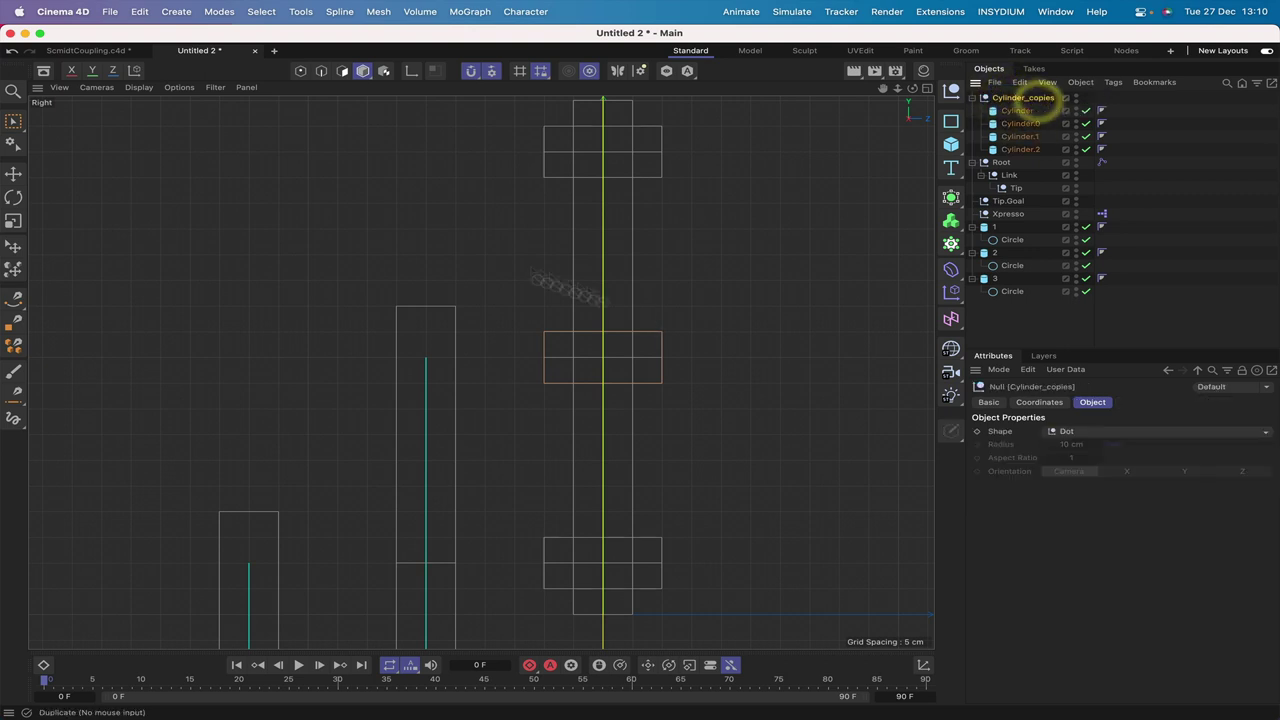
left_click(13, 173)
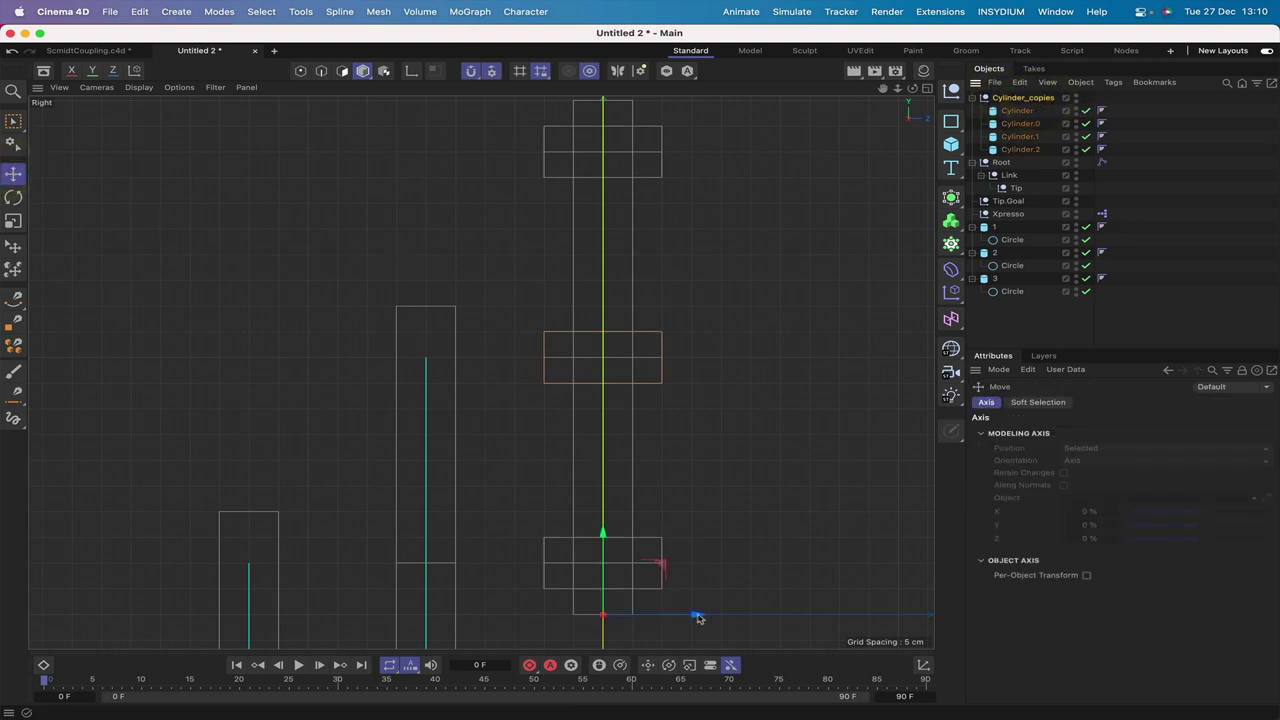
left_click_drag(696, 615, 668, 614)
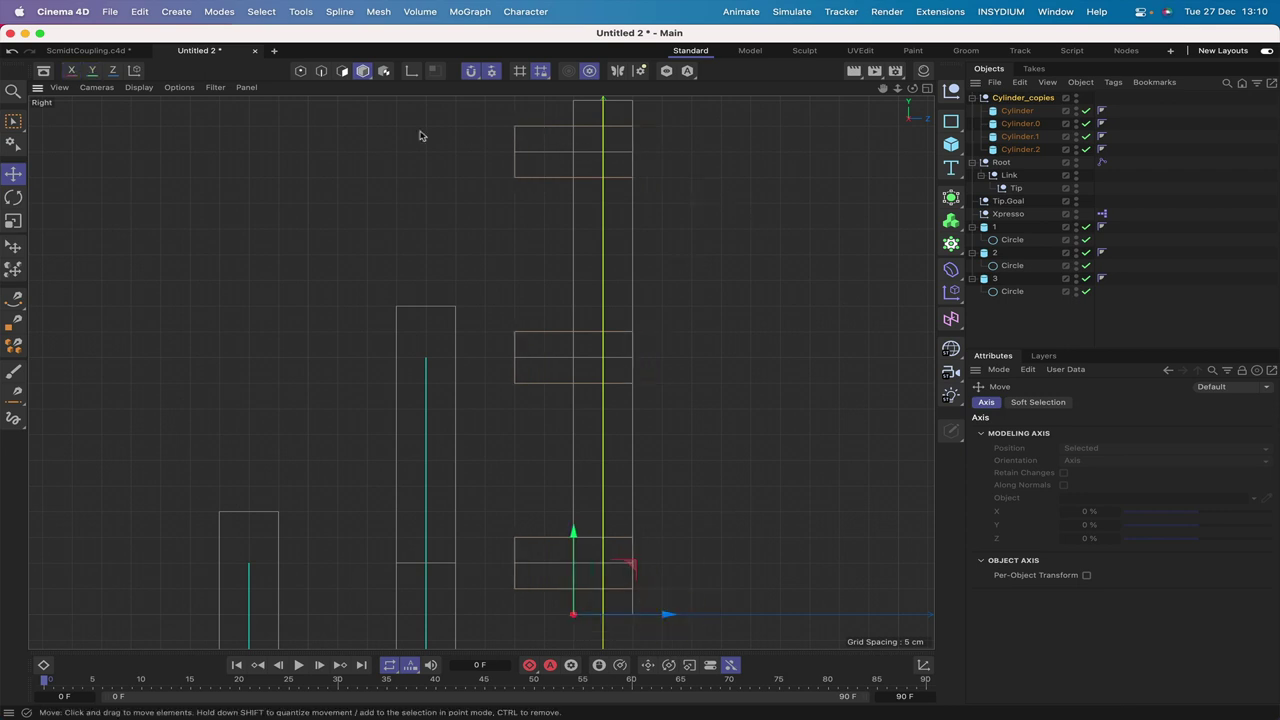
- Disable Grid Line snapping and move the Cylinder_copies group about 5 cm further along negative Z, ending at disc 1's centre plane
left_click(491, 70)
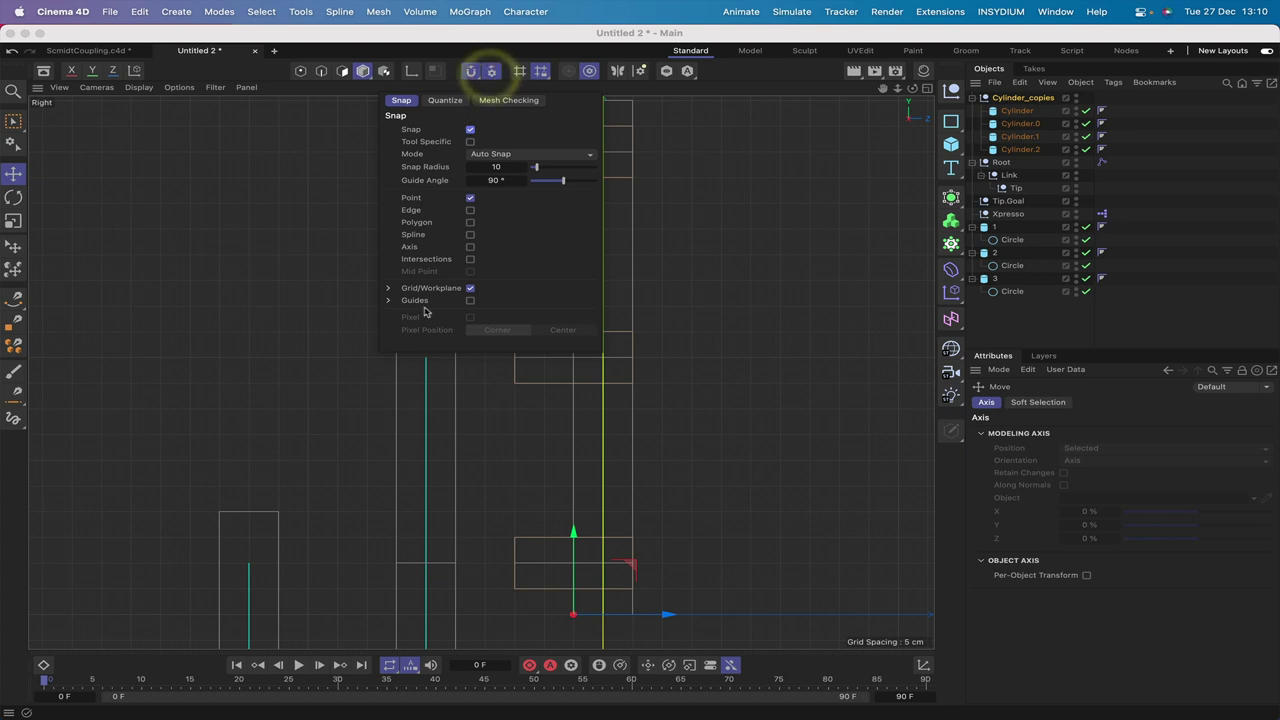
left_click(388, 290)
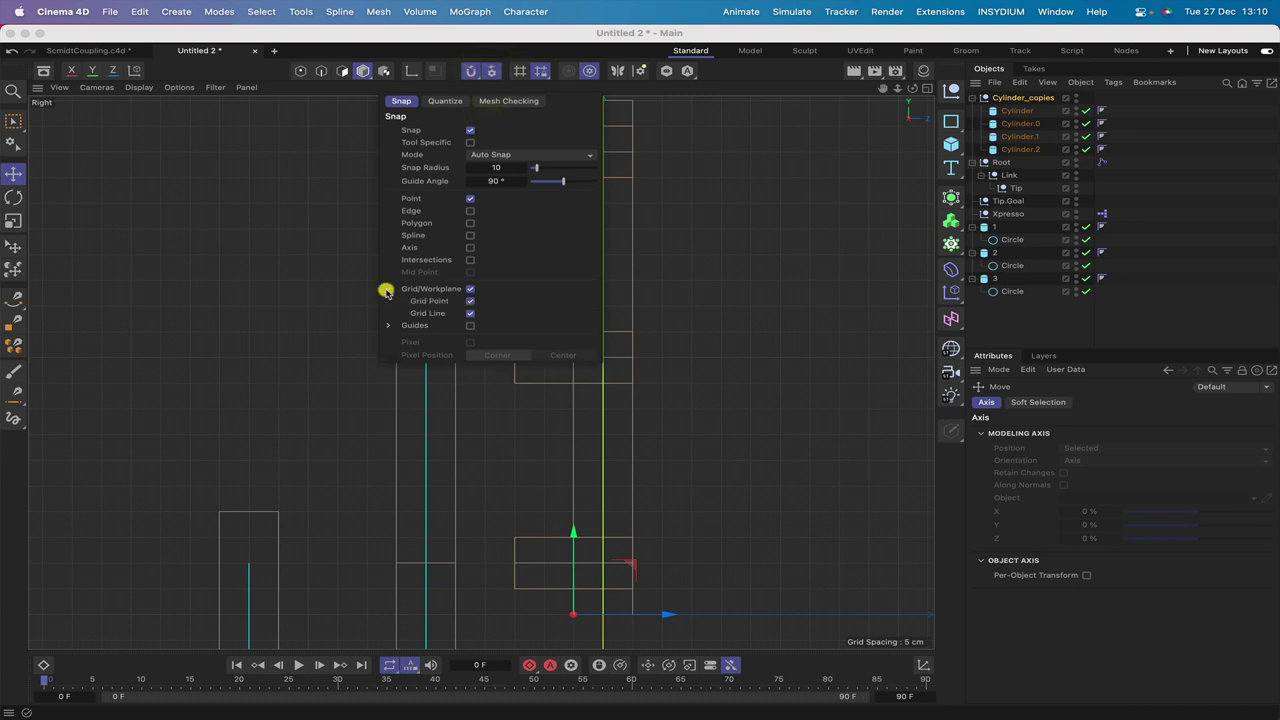
left_click(470, 315)
left_click(343, 119)
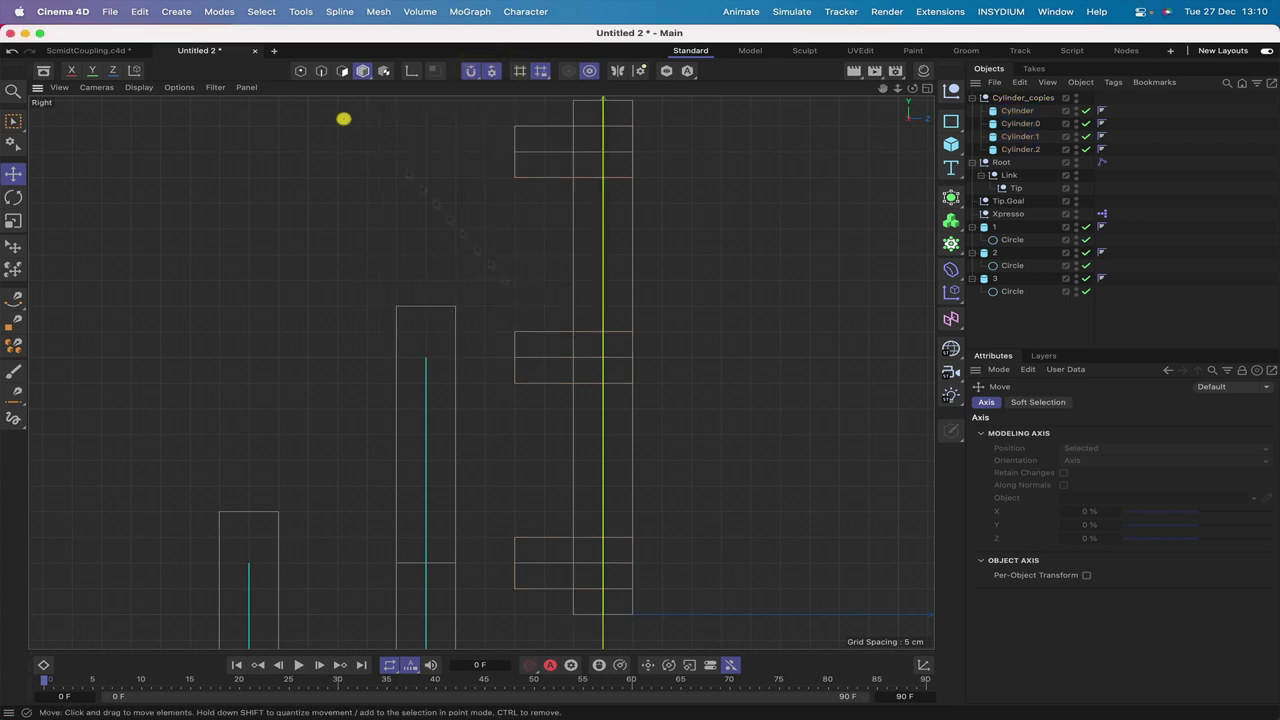
left_click(1020, 97)
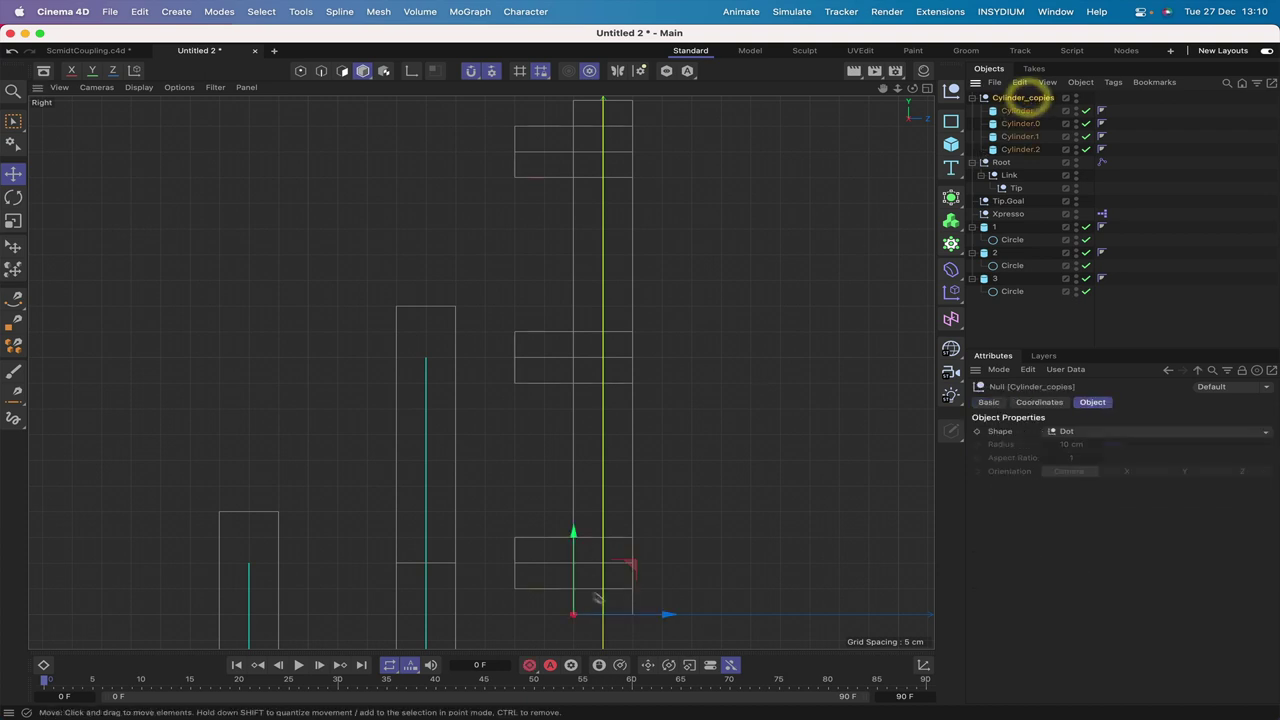
left_click_drag(640, 578, 603, 563)
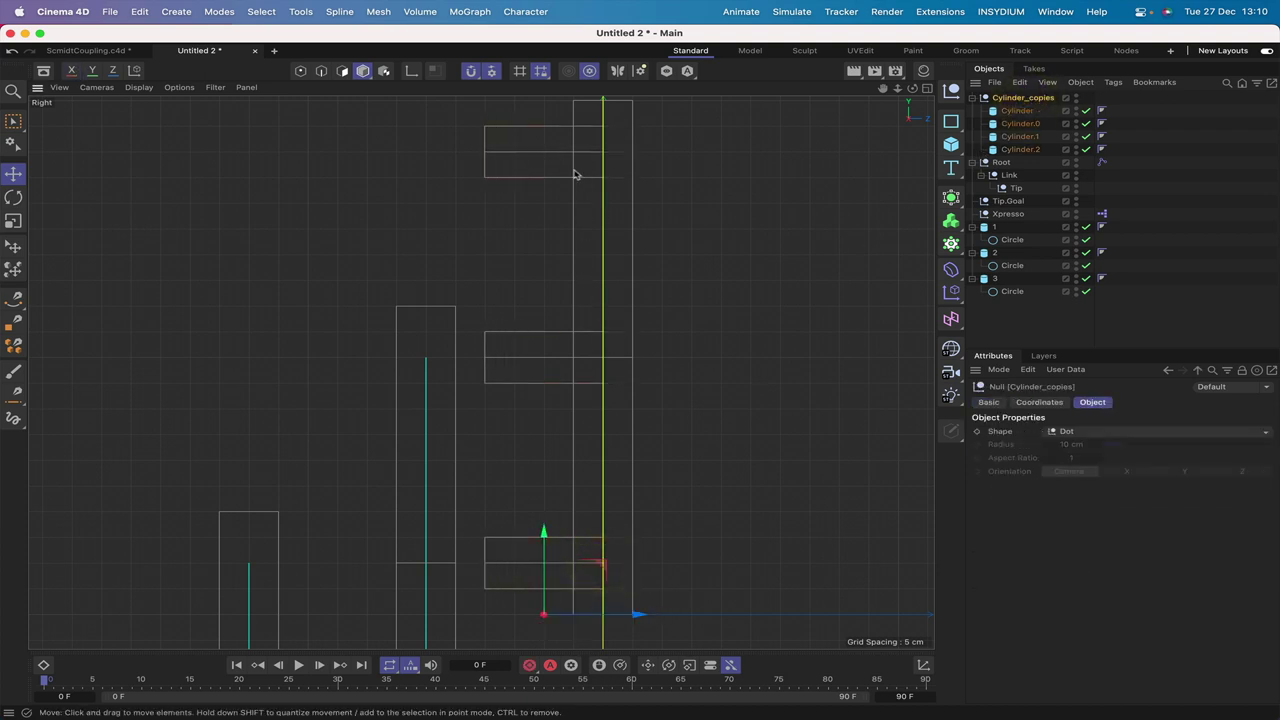
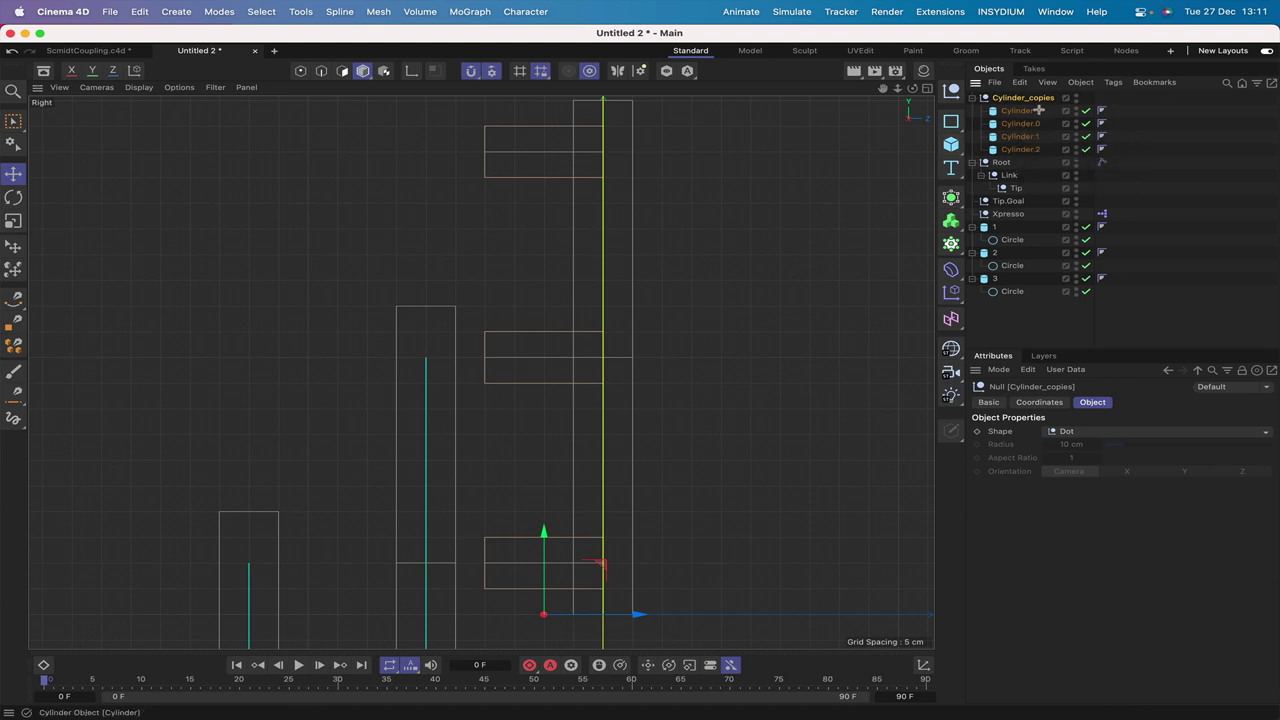
- Make all four small cylinders children of disc 1 and delete the empty Cylinder_copies null
left_click_drag(1039, 110, 995, 226)
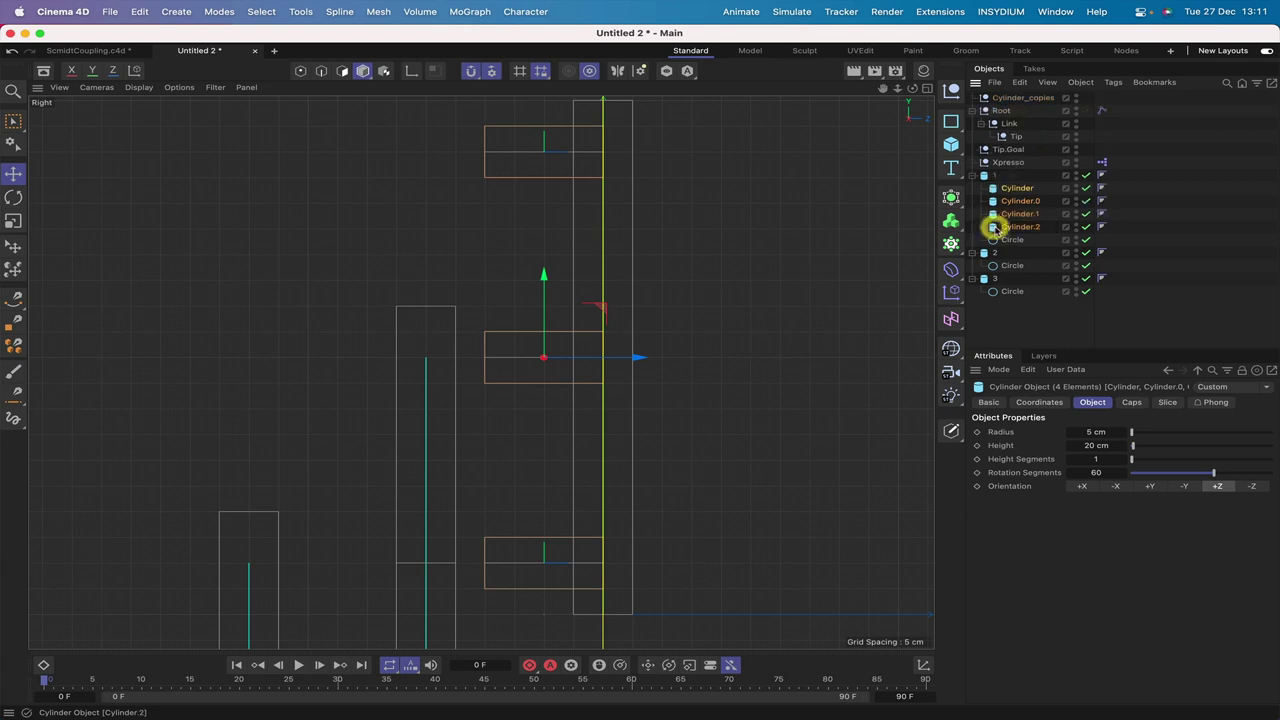
left_click(1004, 188)
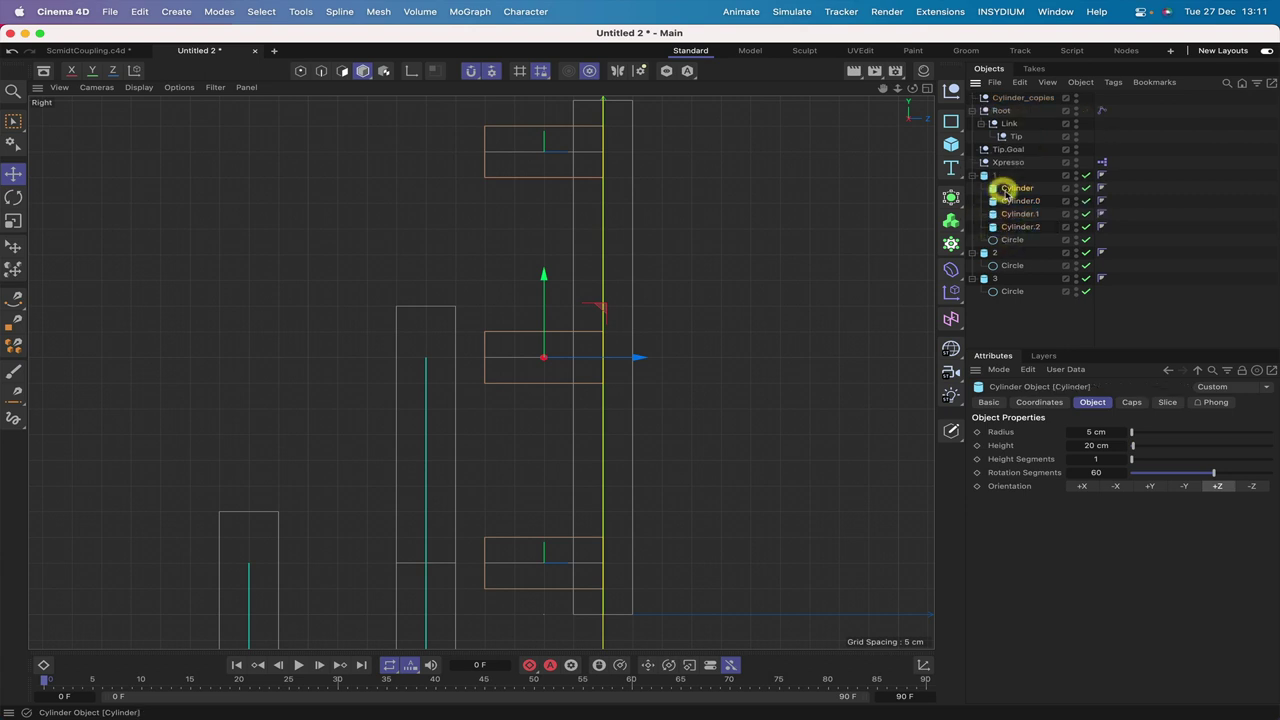
left_click(1022, 98)
key("Delete")
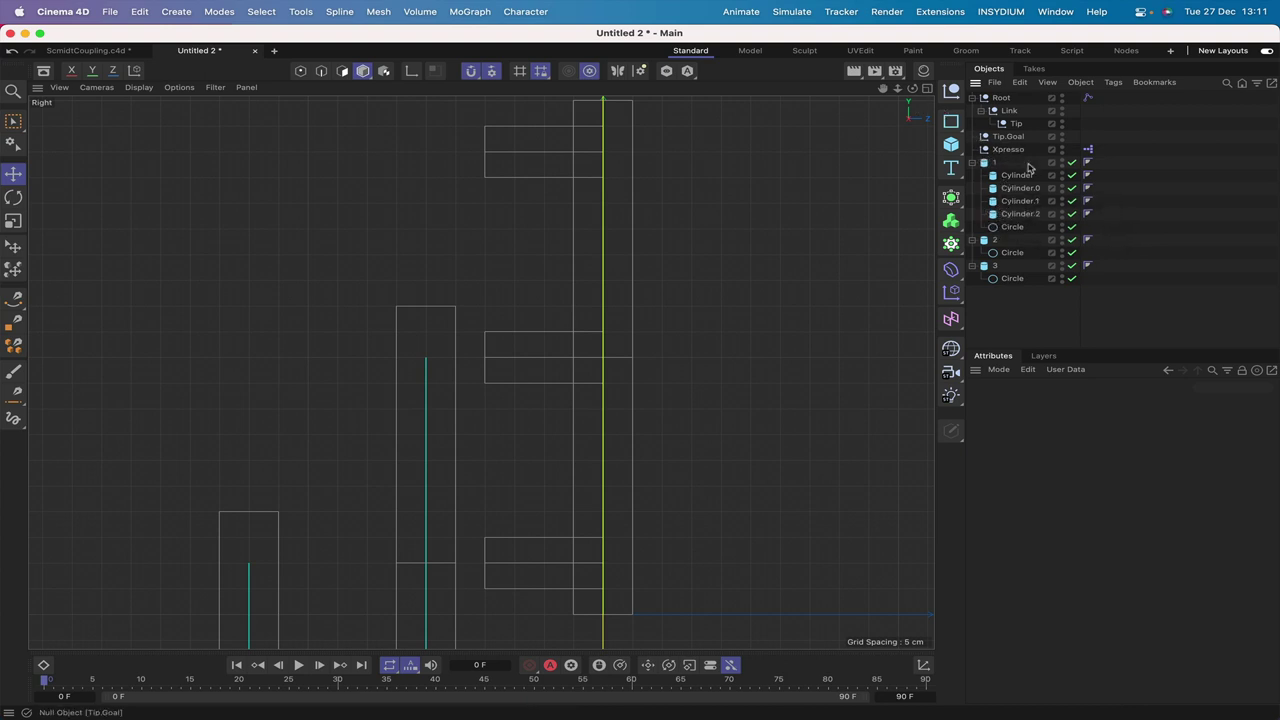
- Move disc 1's circle about 15 cm along negative Z to the middle of the cylinders' protruding part, and return to the Perspective view
left_click(1013, 227)
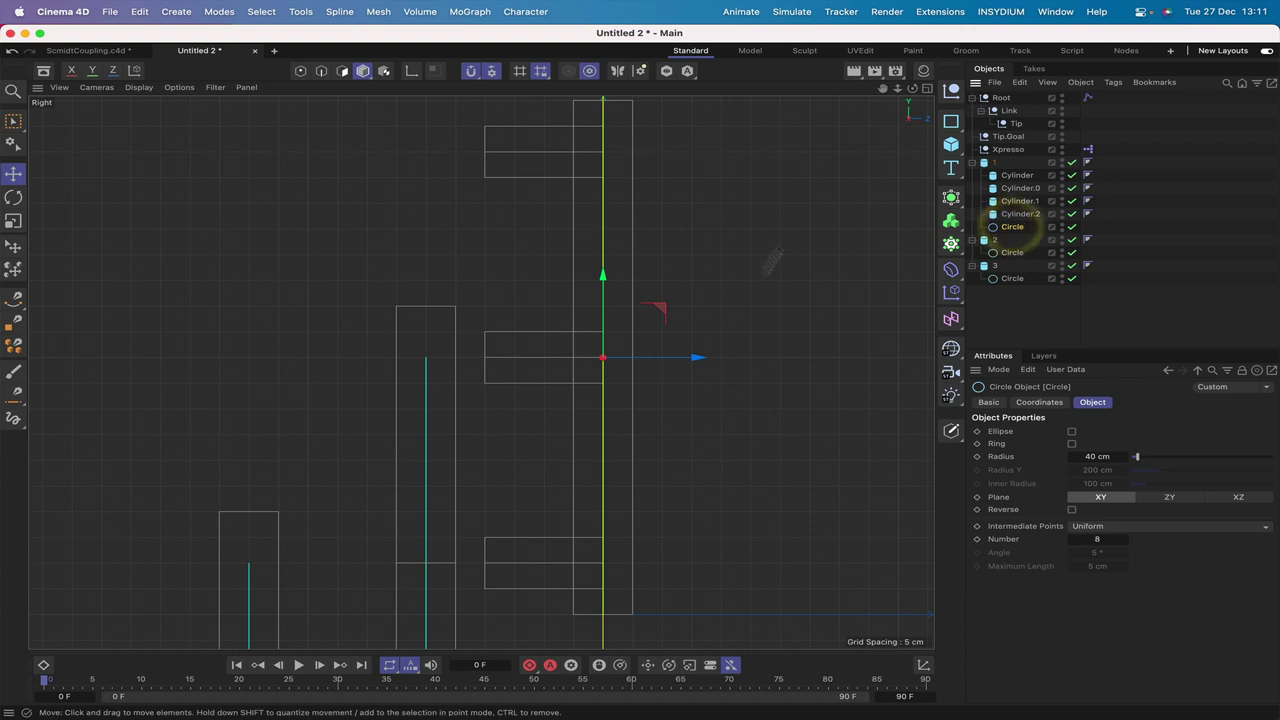
left_click_drag(694, 357, 603, 371)
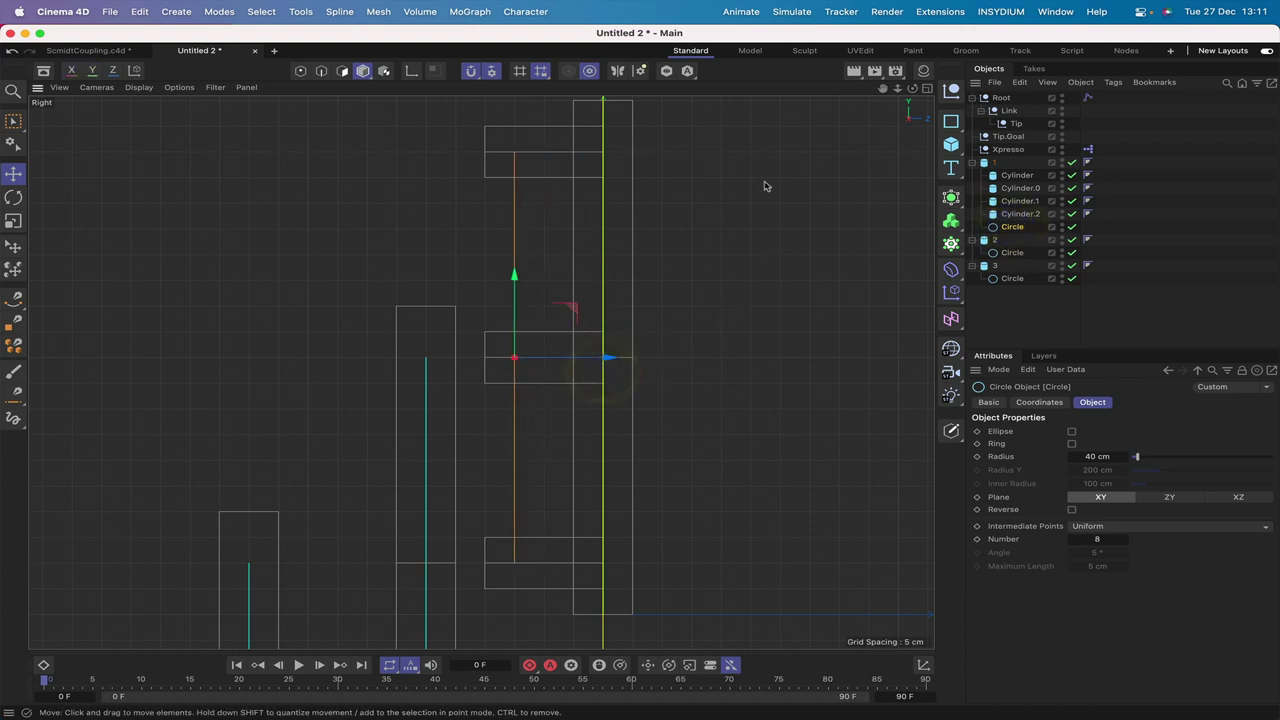
key("F1")
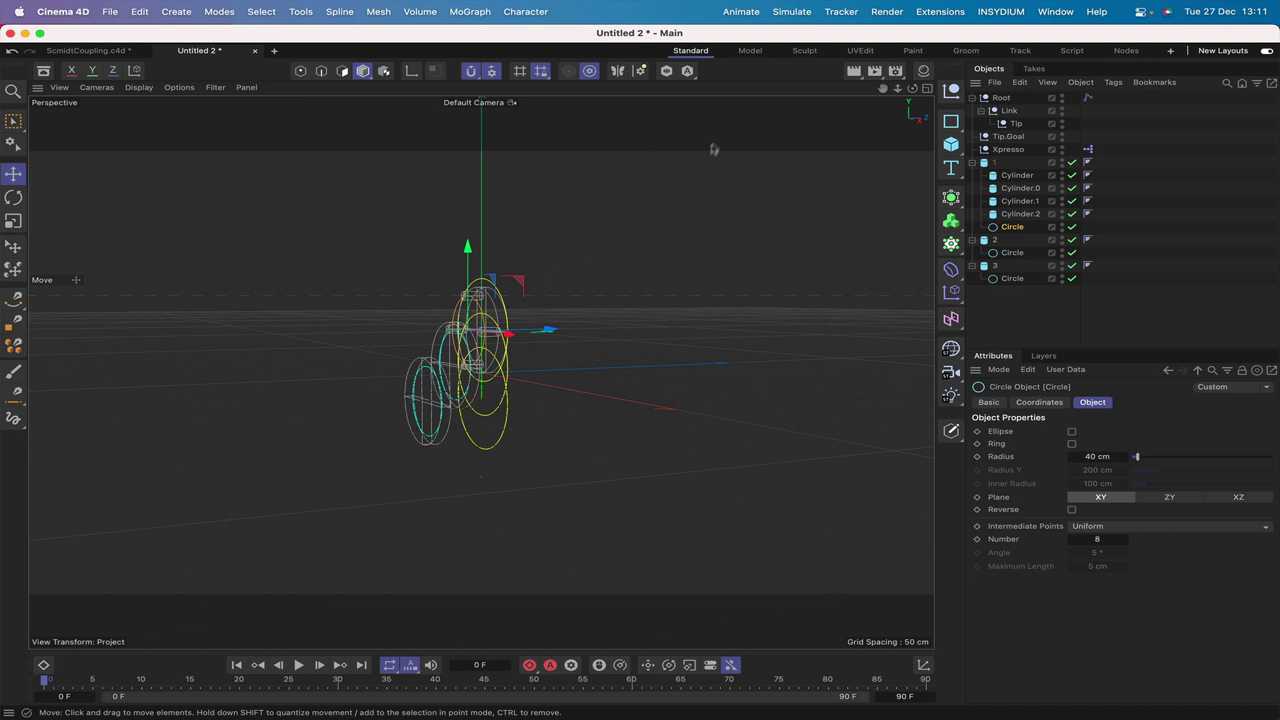
- Add four null objects to the scene and rename the first one in the object list T1
double_click(950, 90)
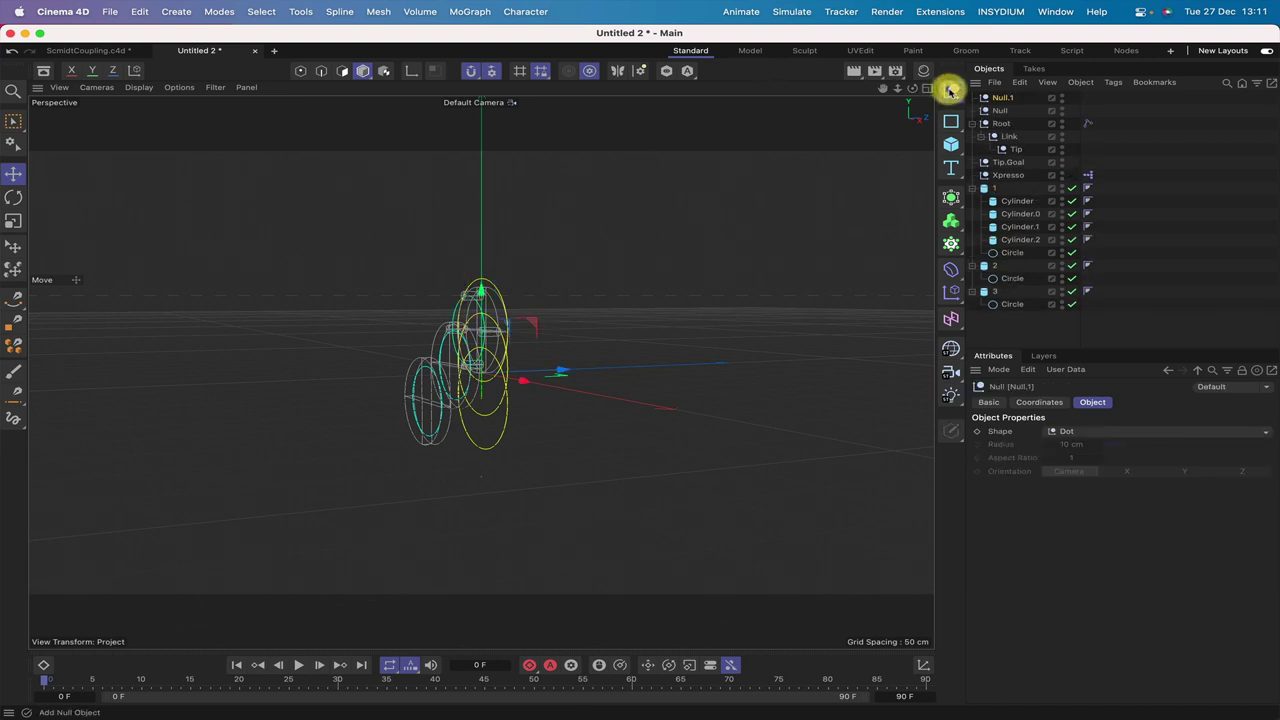
double_click(950, 90)
double_click(1005, 98)
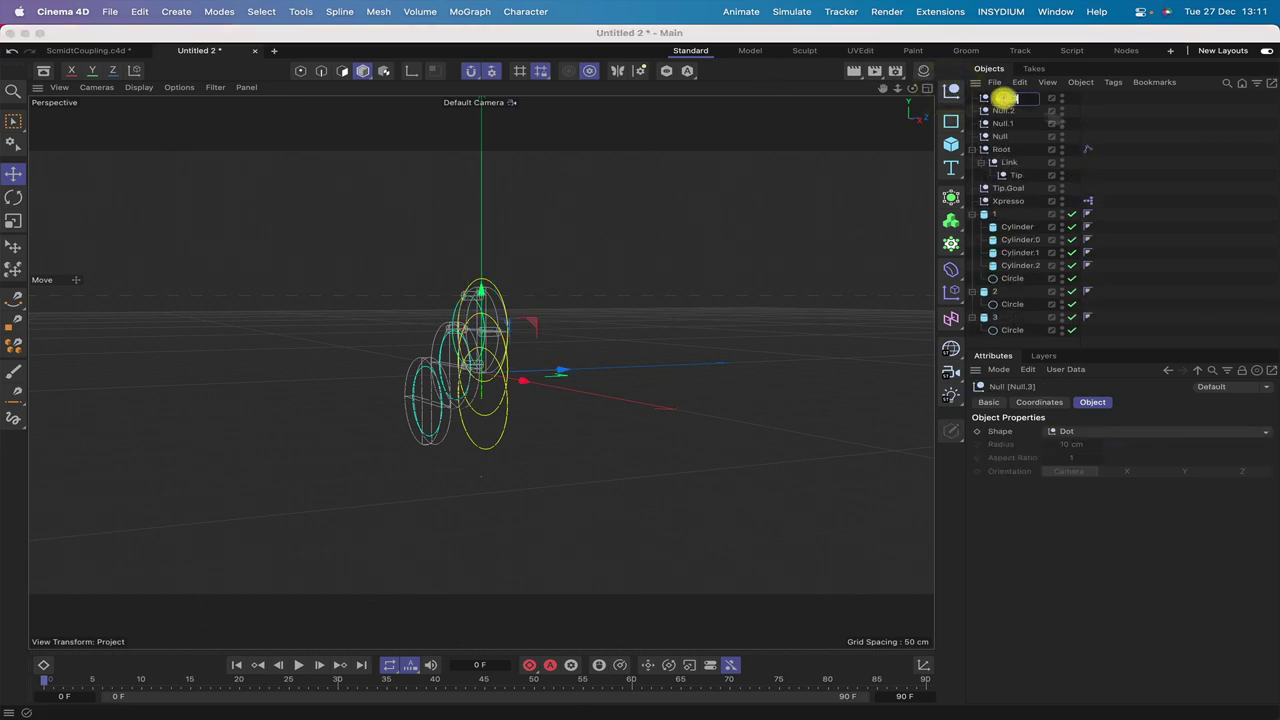
type("T1")
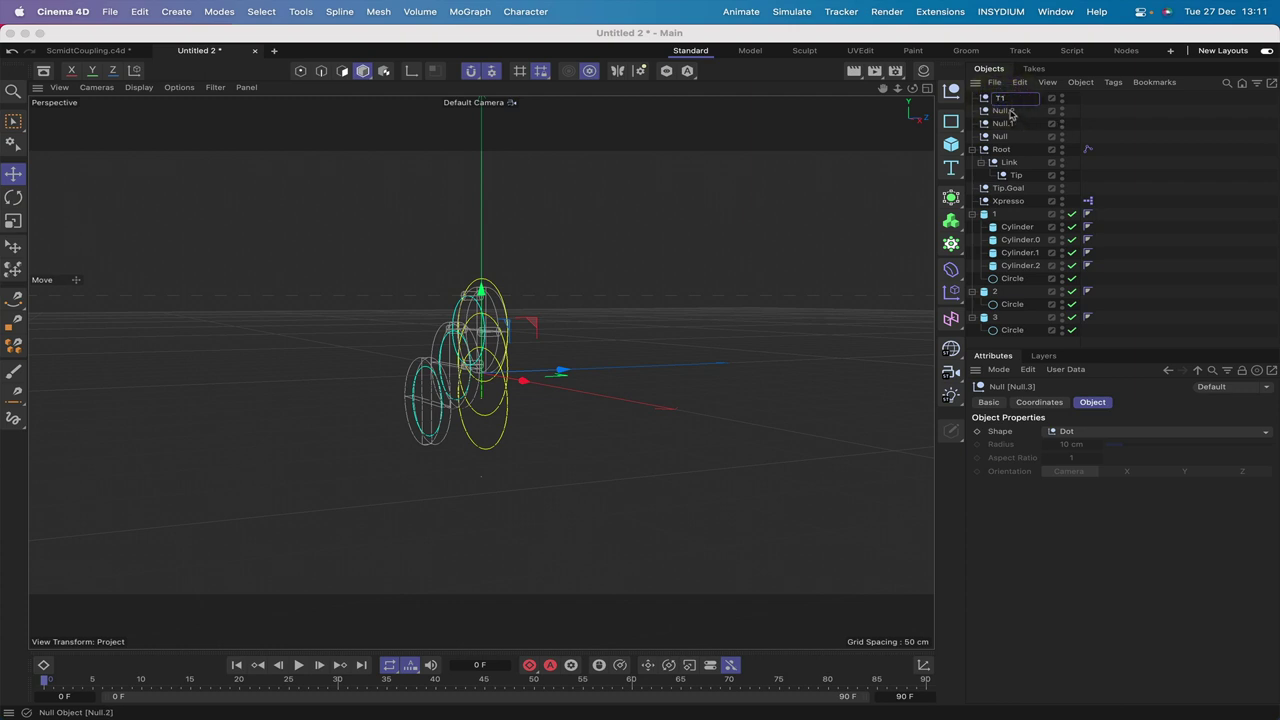
- Rename the remaining three new nulls T2, T3 and T4 in list order
double_click(1005, 111)
type("T")
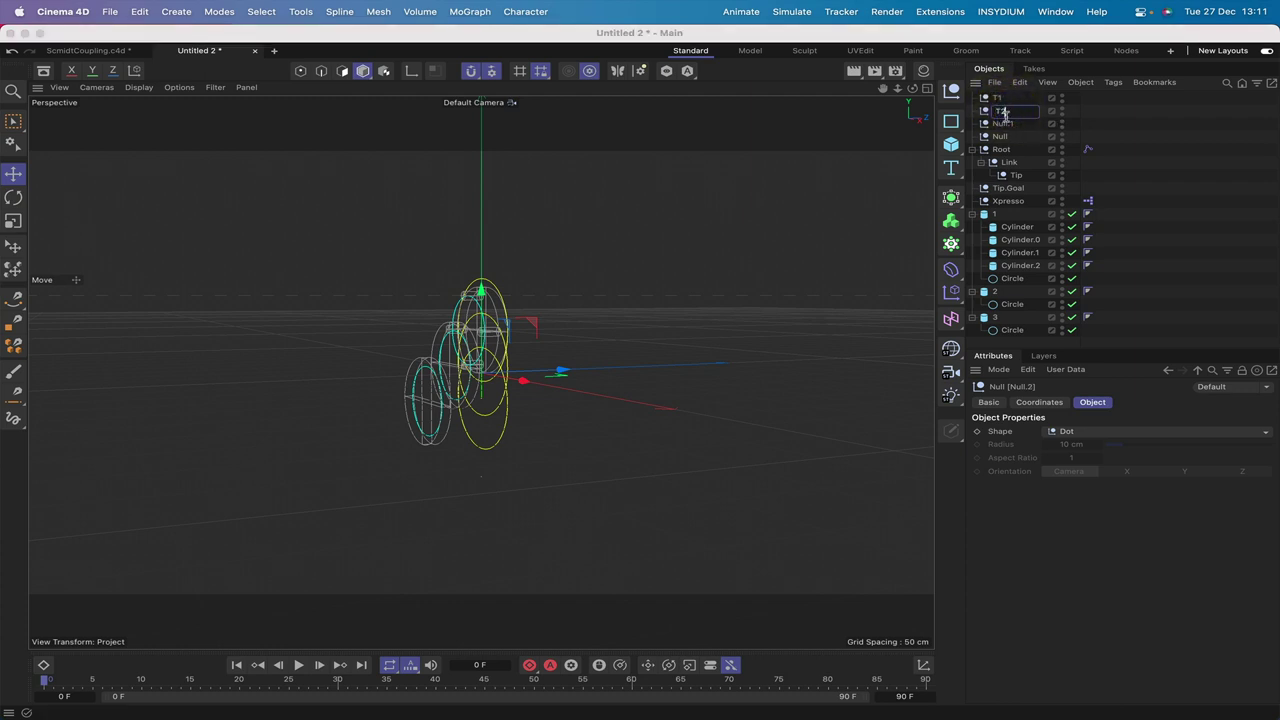
type("2")
double_click(1002, 123)
type("T")
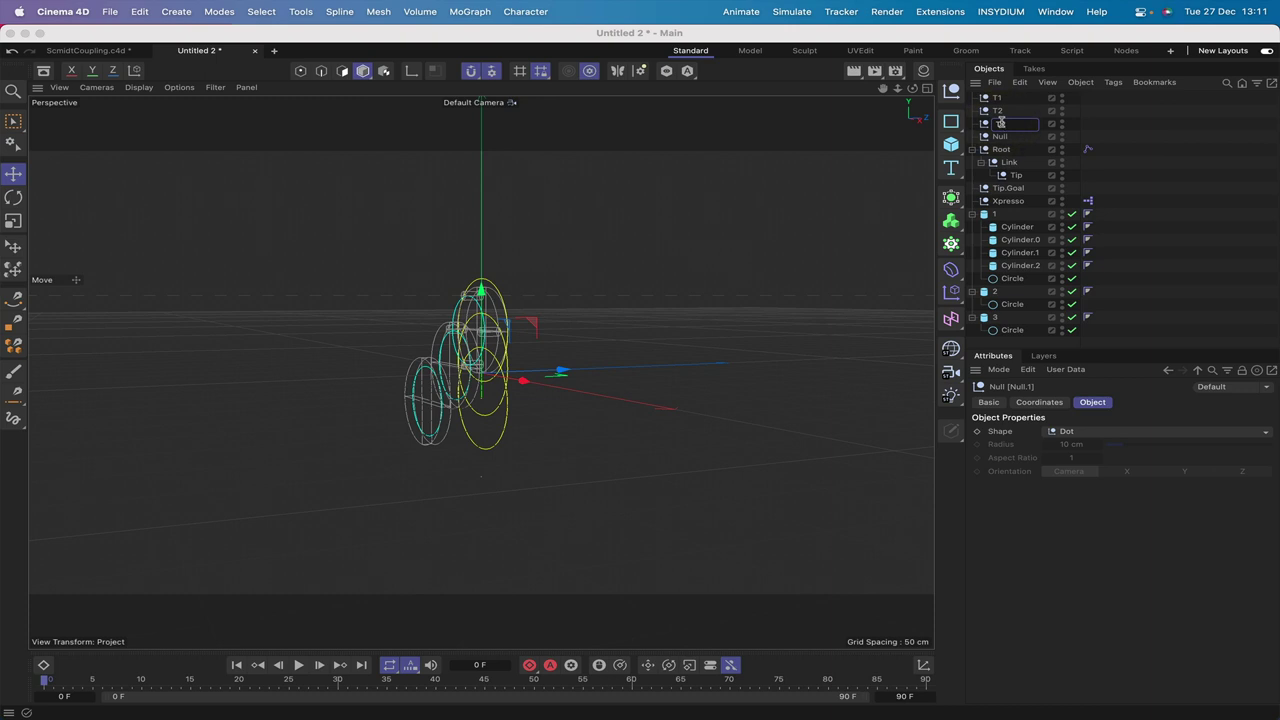
type("3")
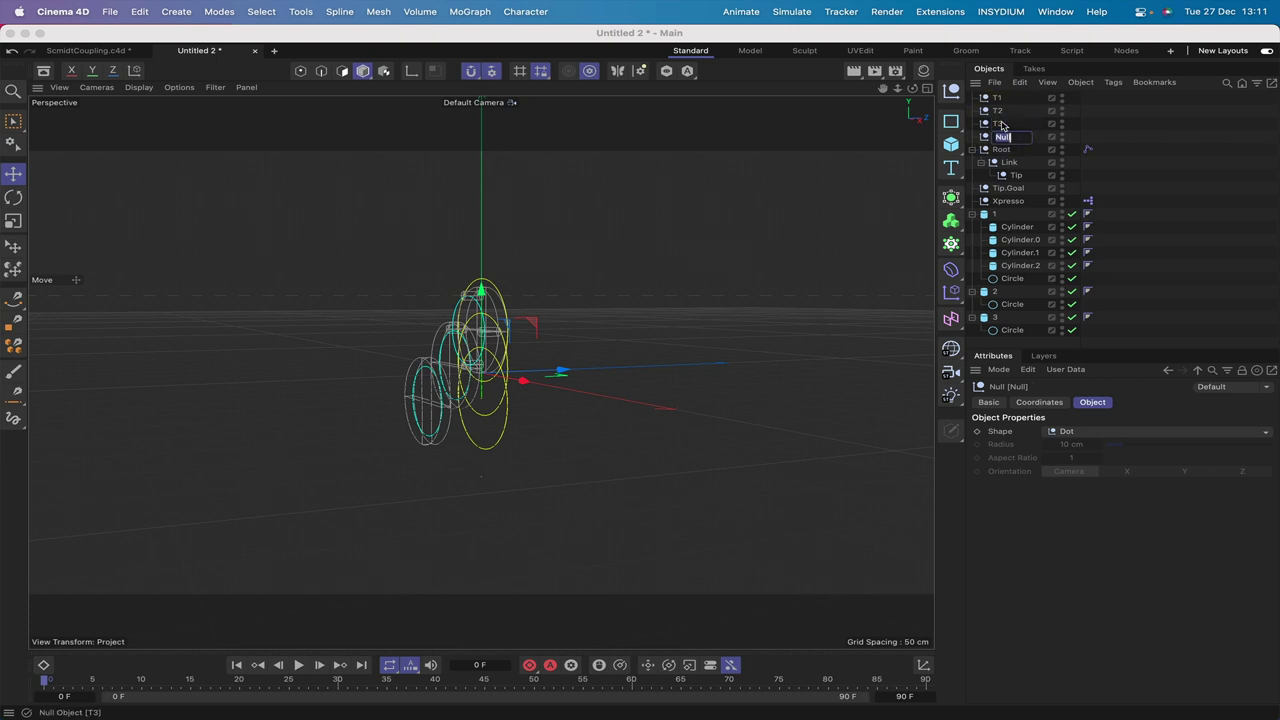
key("Tab")
type("T4")
key("Return")
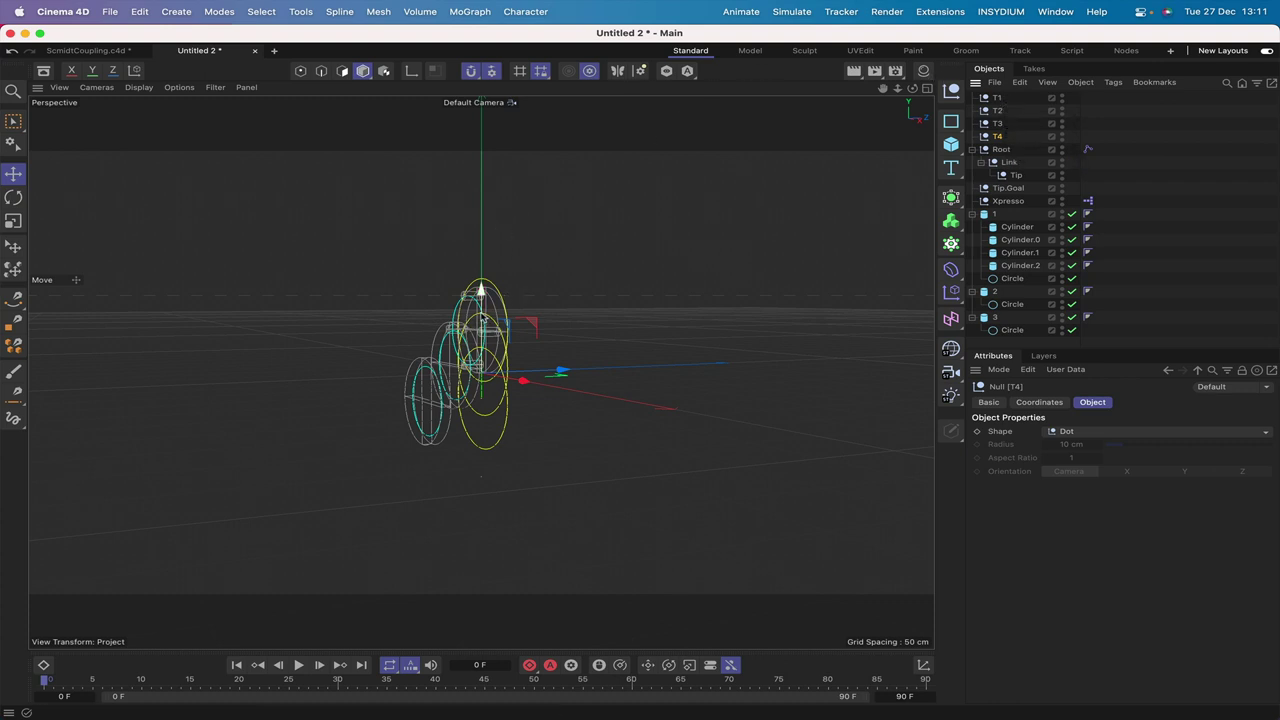
- Set the Arrange tool to Along Spline mode with disc 1's Circle as the spline, and apply it to null T4
left_click(300, 11)
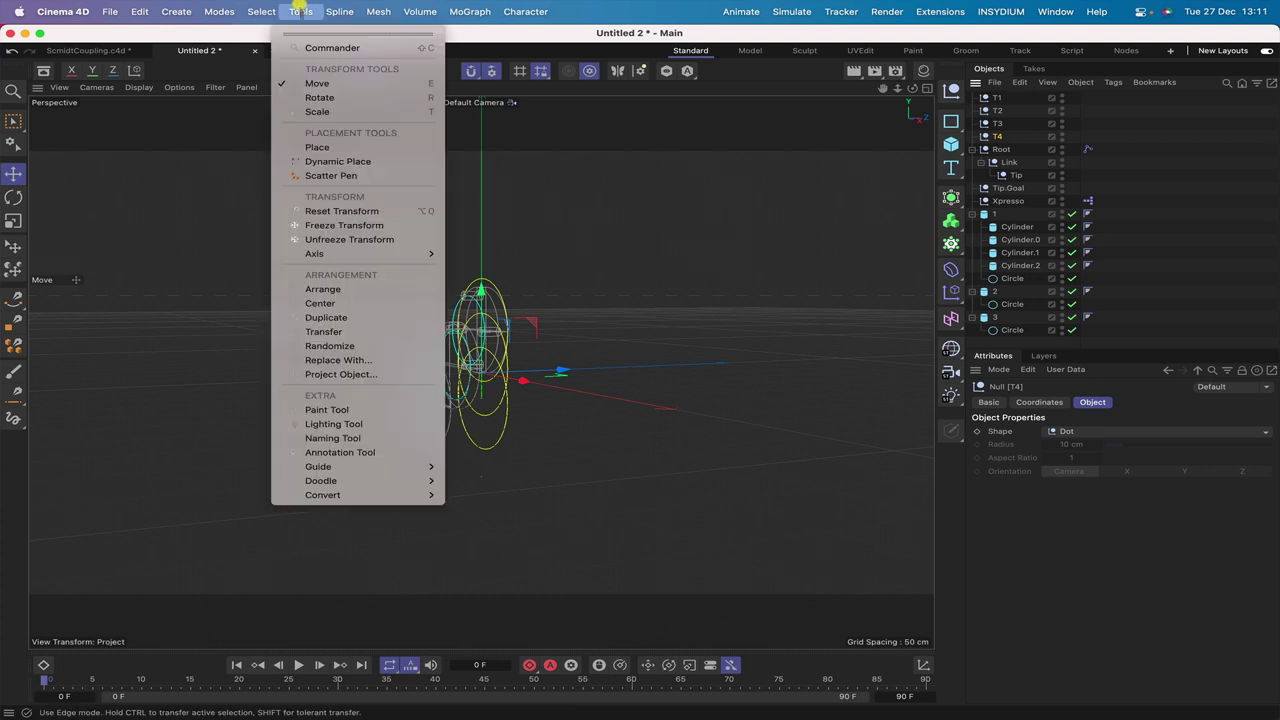
left_click(322, 289)
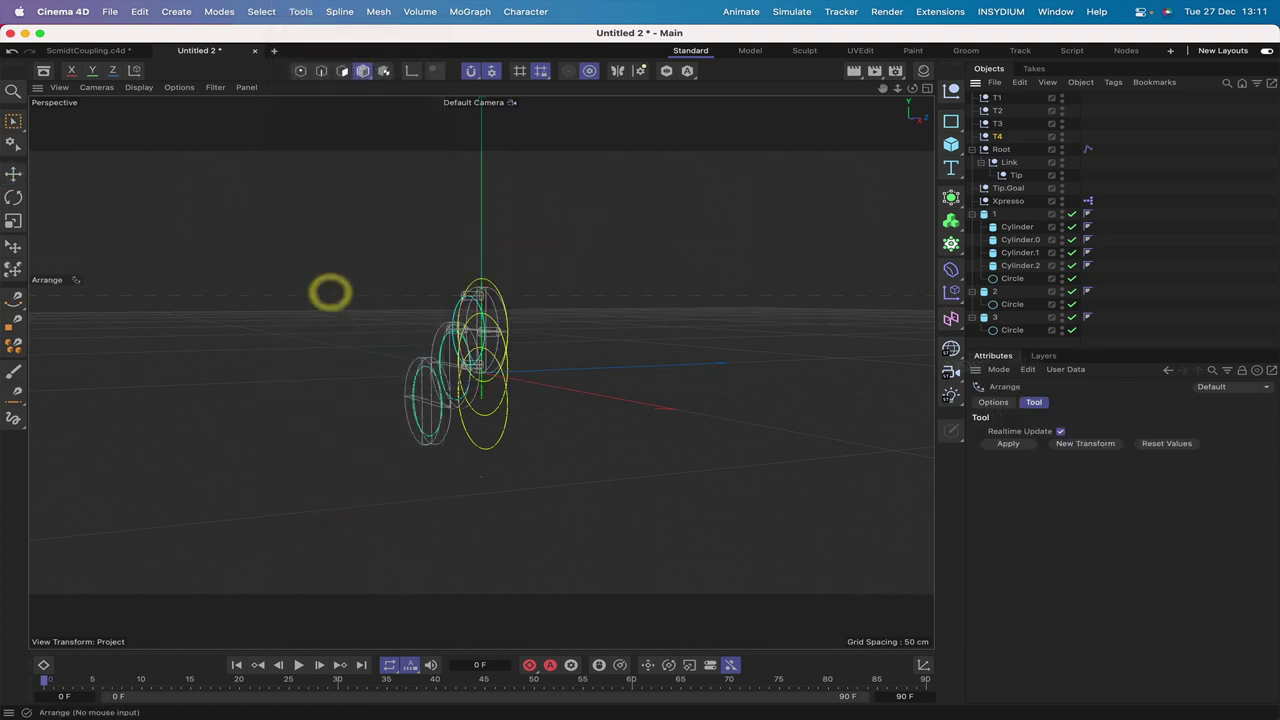
left_click(994, 402, "shift")
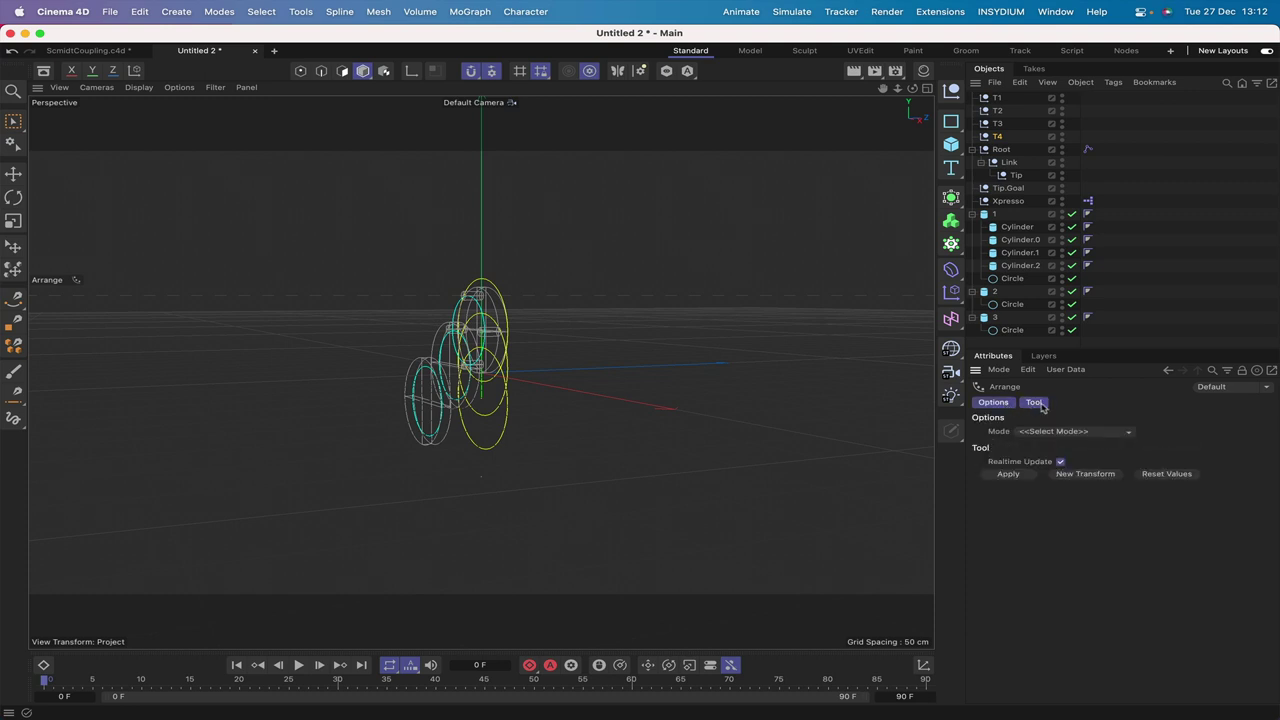
left_click(1045, 431)
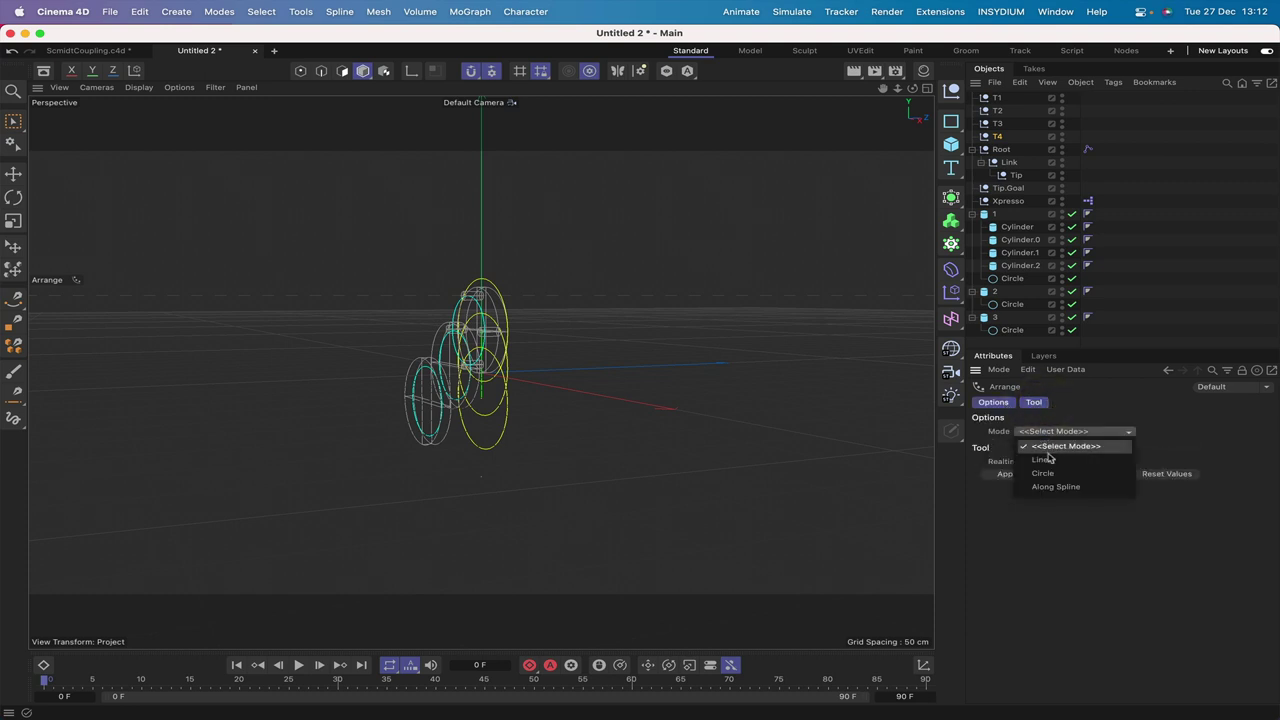
left_click(1050, 487)
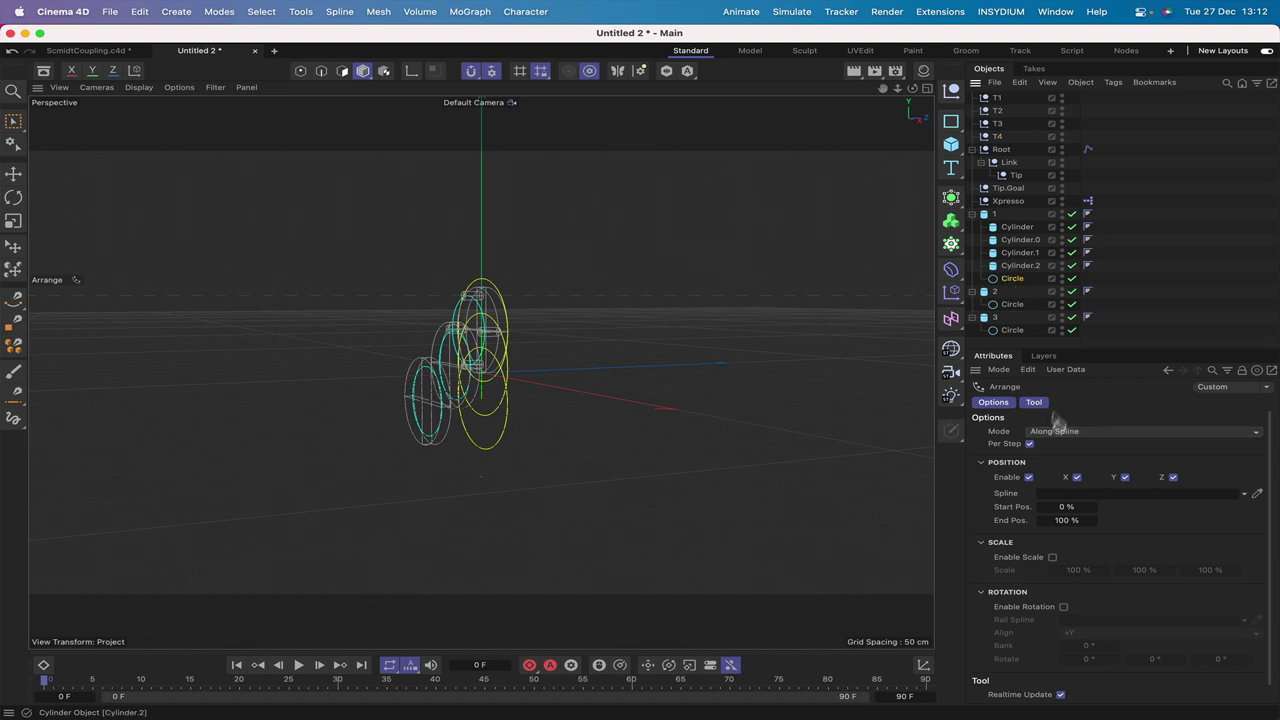
left_click(1047, 493)
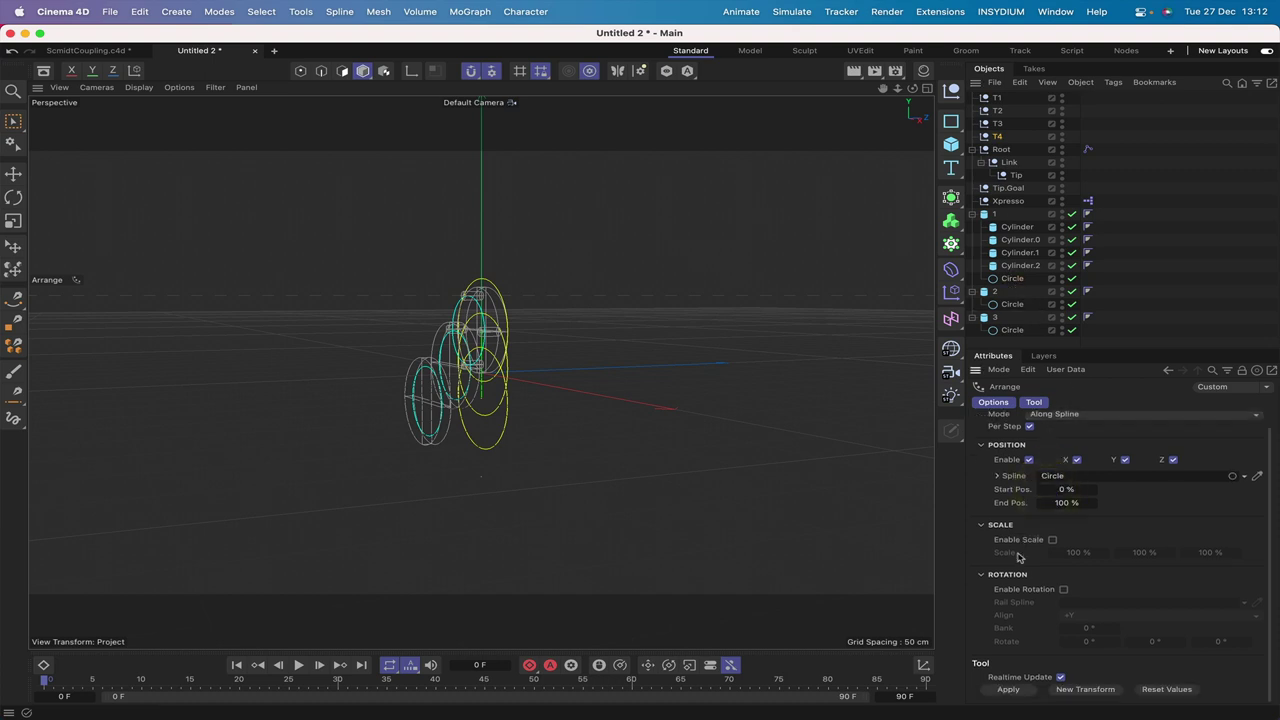
left_click(1010, 689)
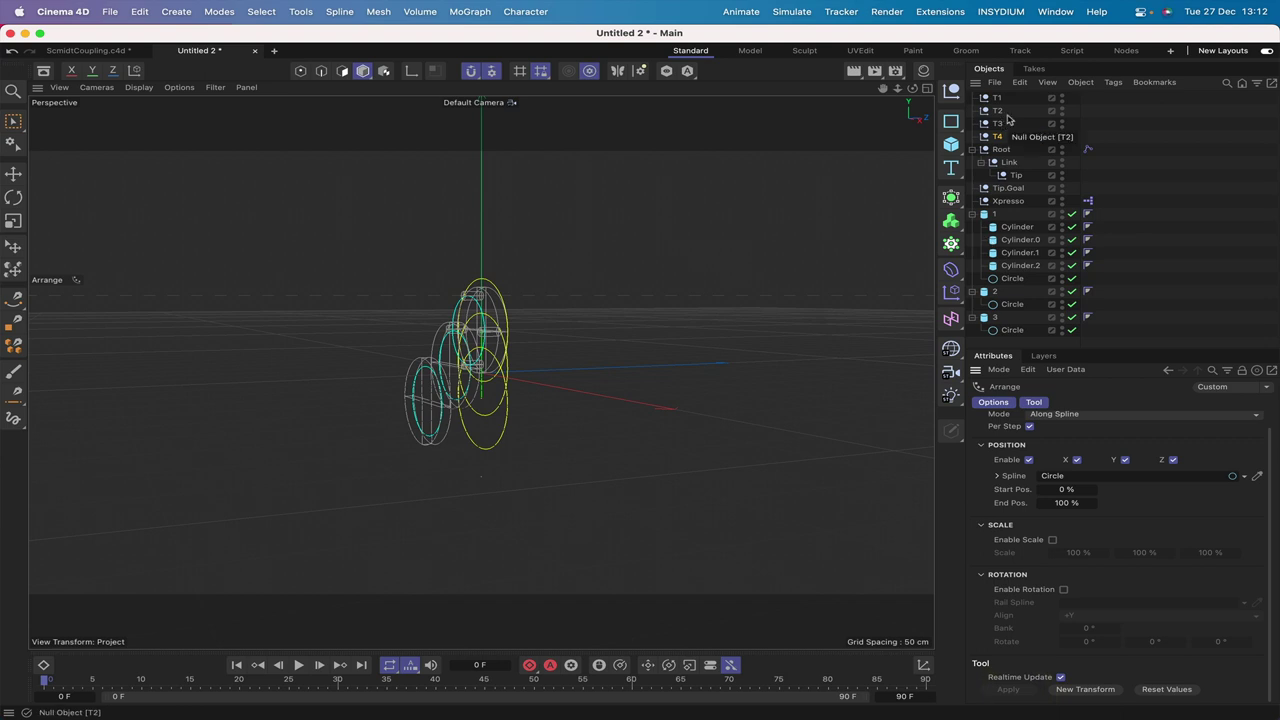
- Select nulls T1 to T4 together and set their display shape to Diamond
key("F3")
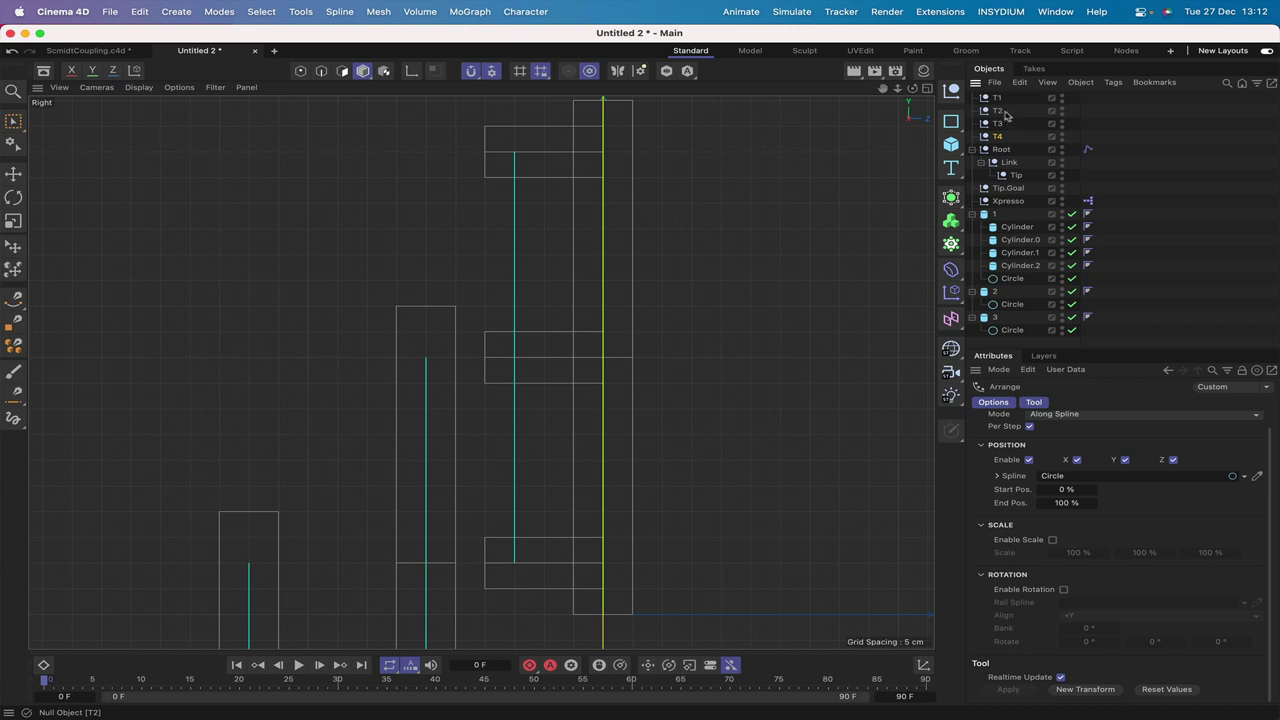
left_click_drag(1022, 92, 987, 135)
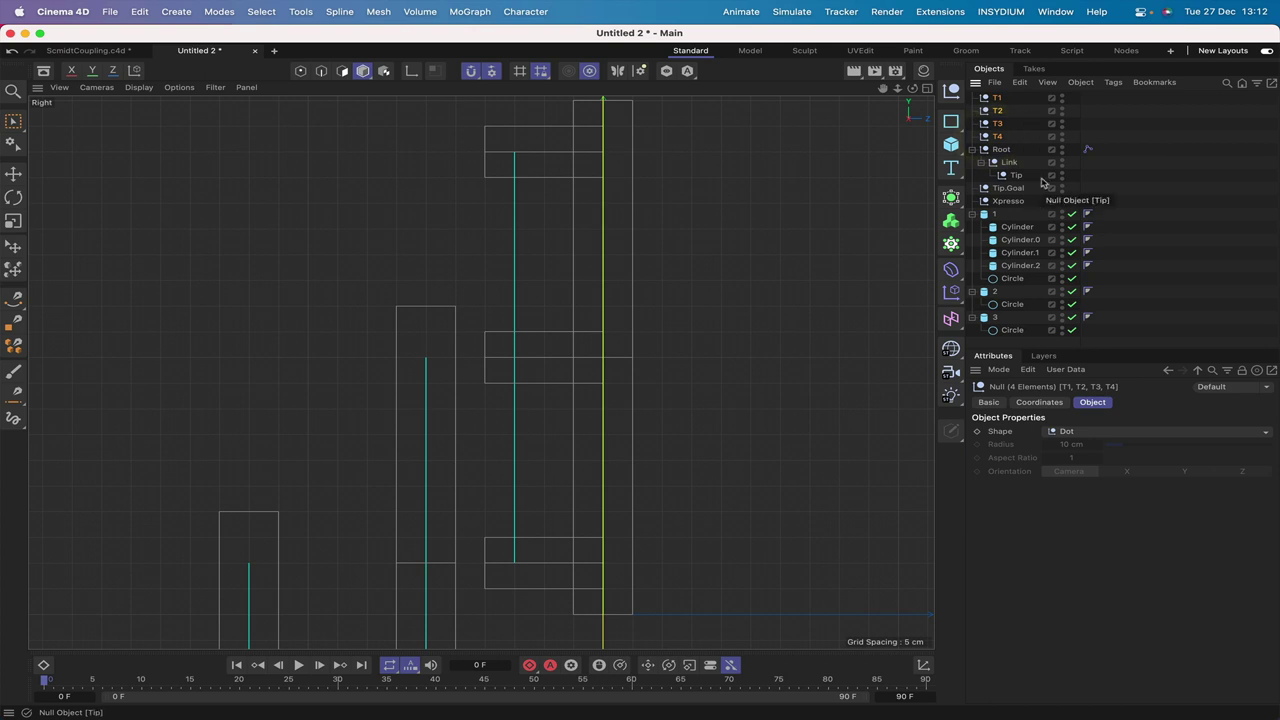
left_click(1063, 433)
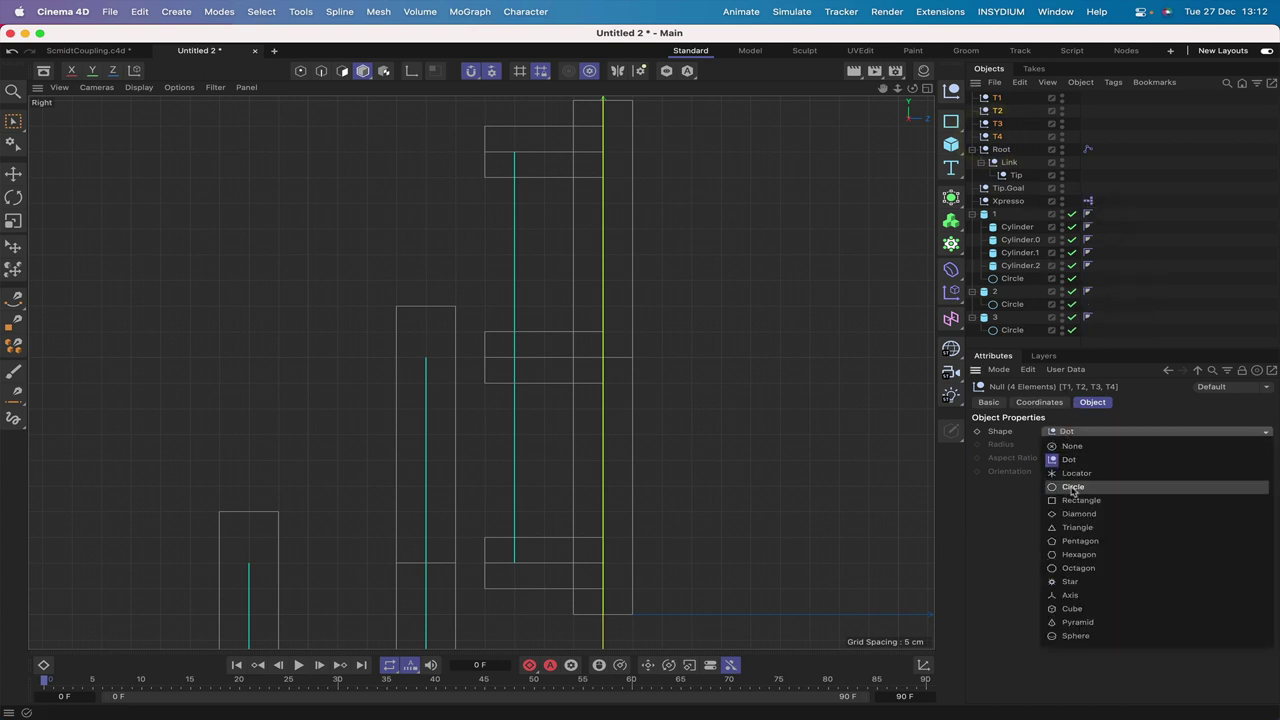
left_click(1068, 513)
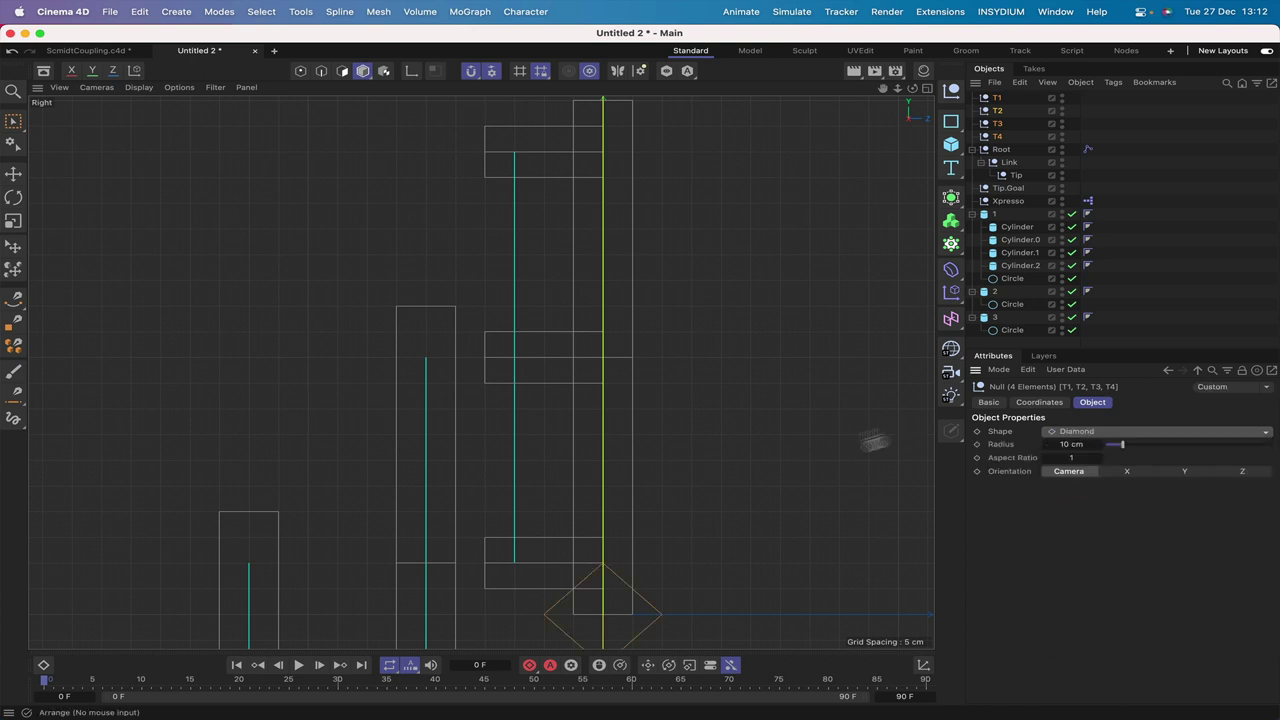
- Arrange the four selected nulls T1 to T4 along disc 1's Circle spline with a new transform
key("F1")
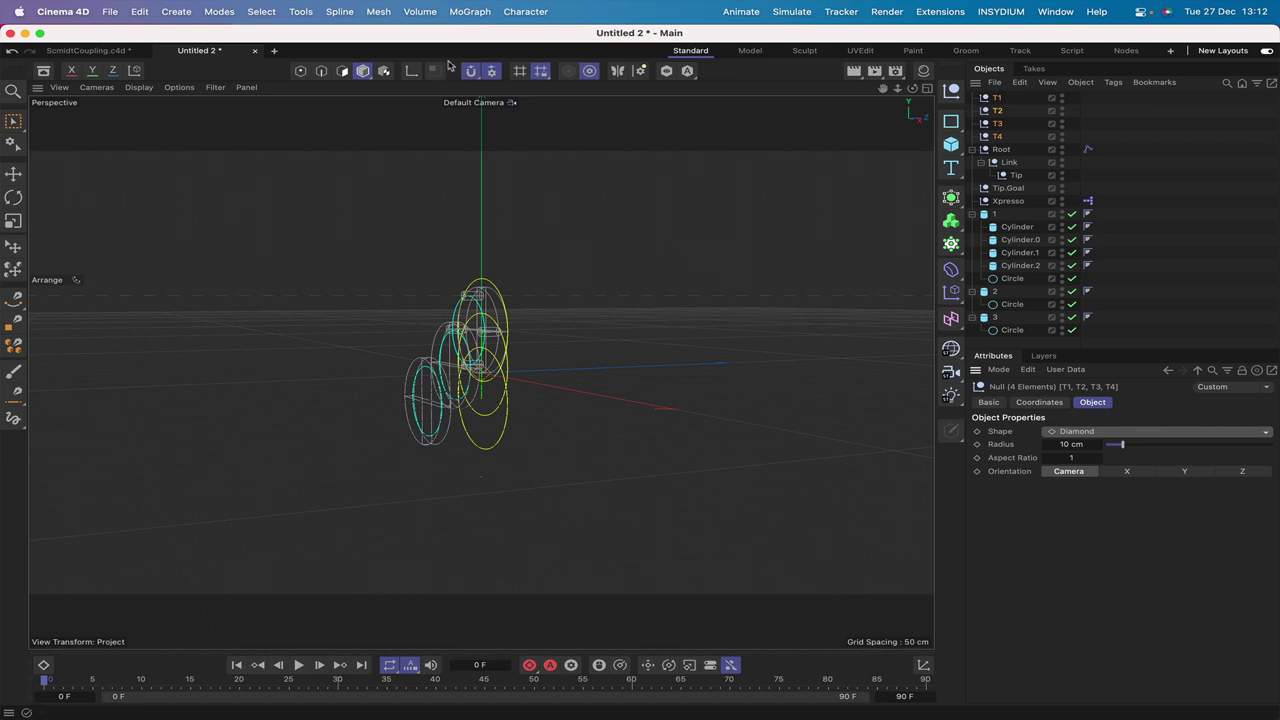
left_click(301, 11)
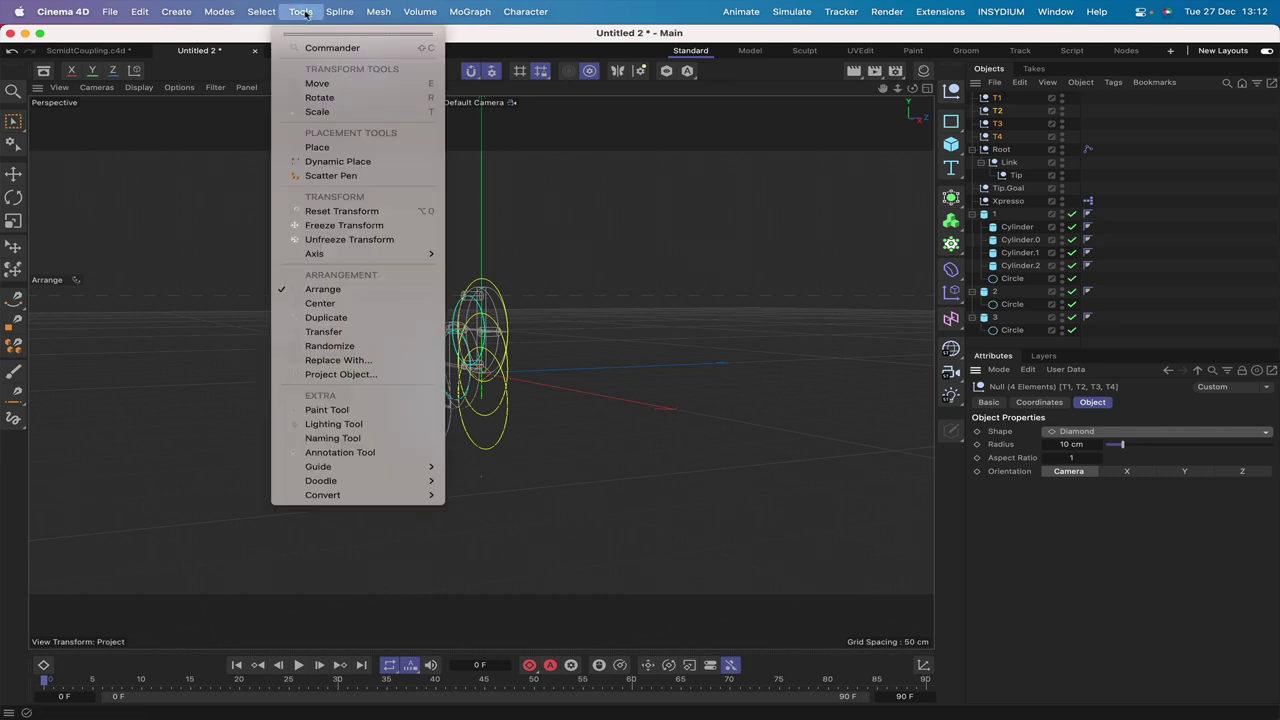
left_click(301, 290)
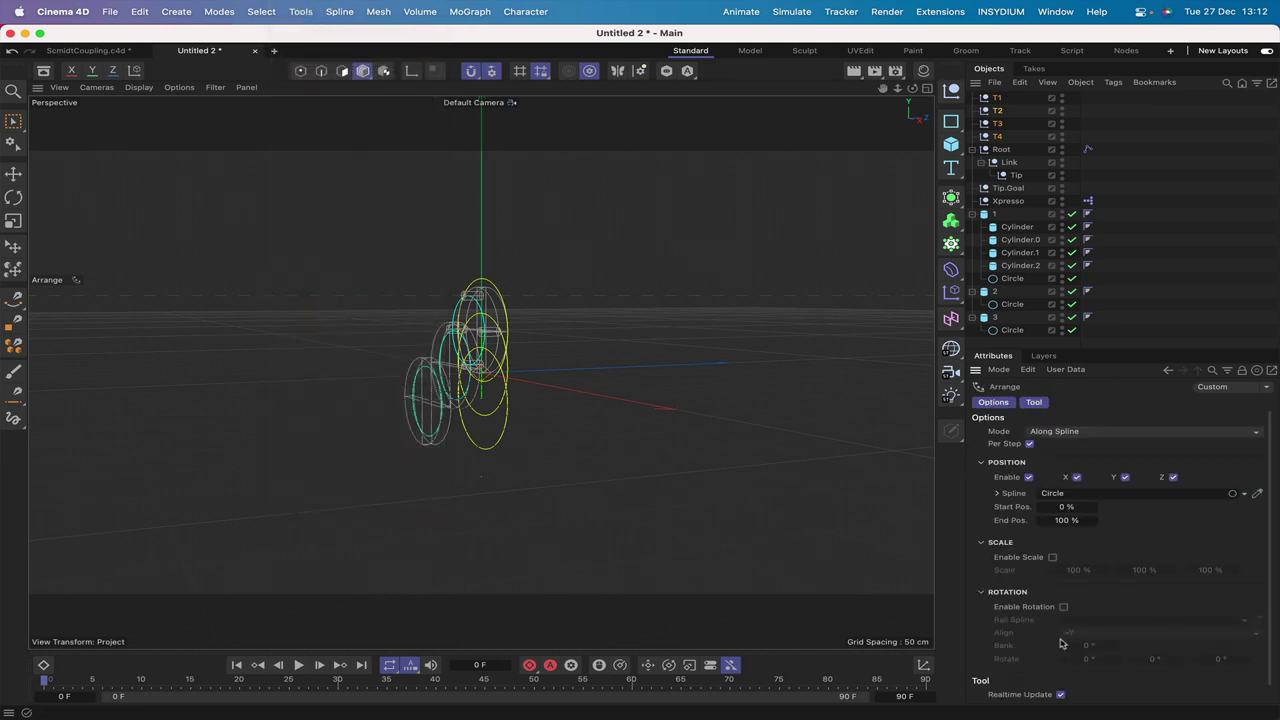
scroll(1020, 668, "down", 1)
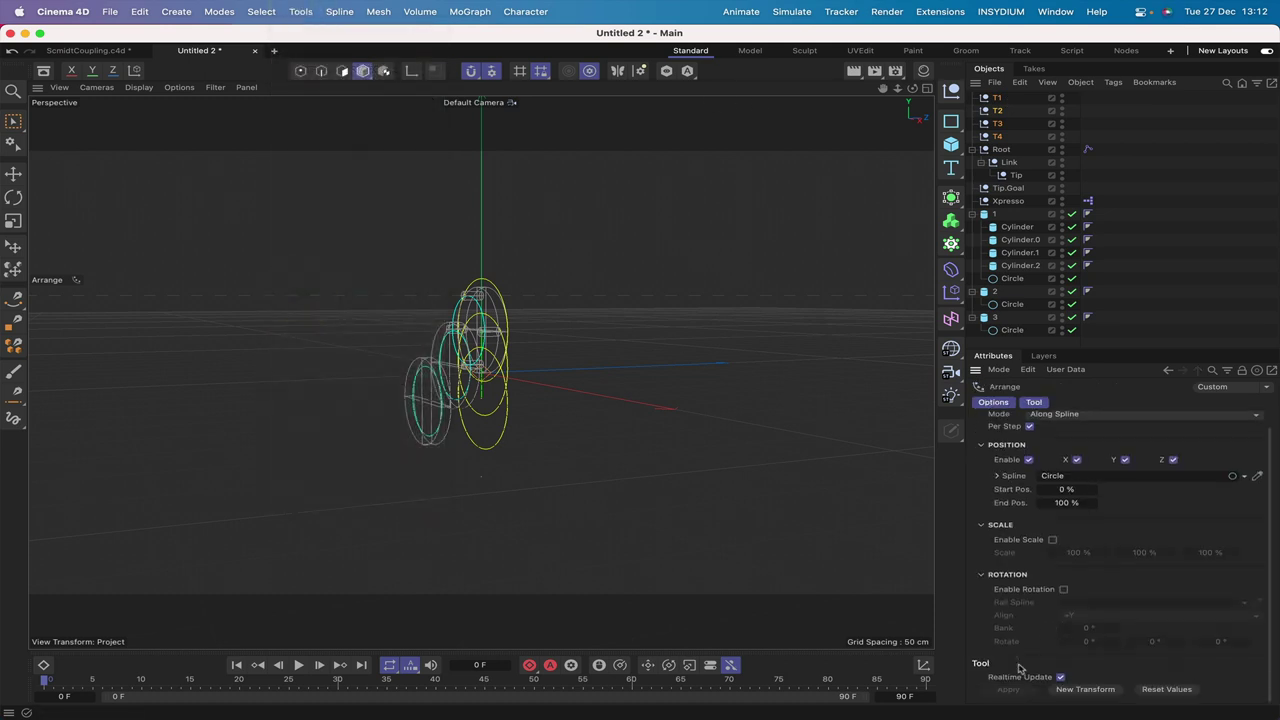
left_click(1066, 692)
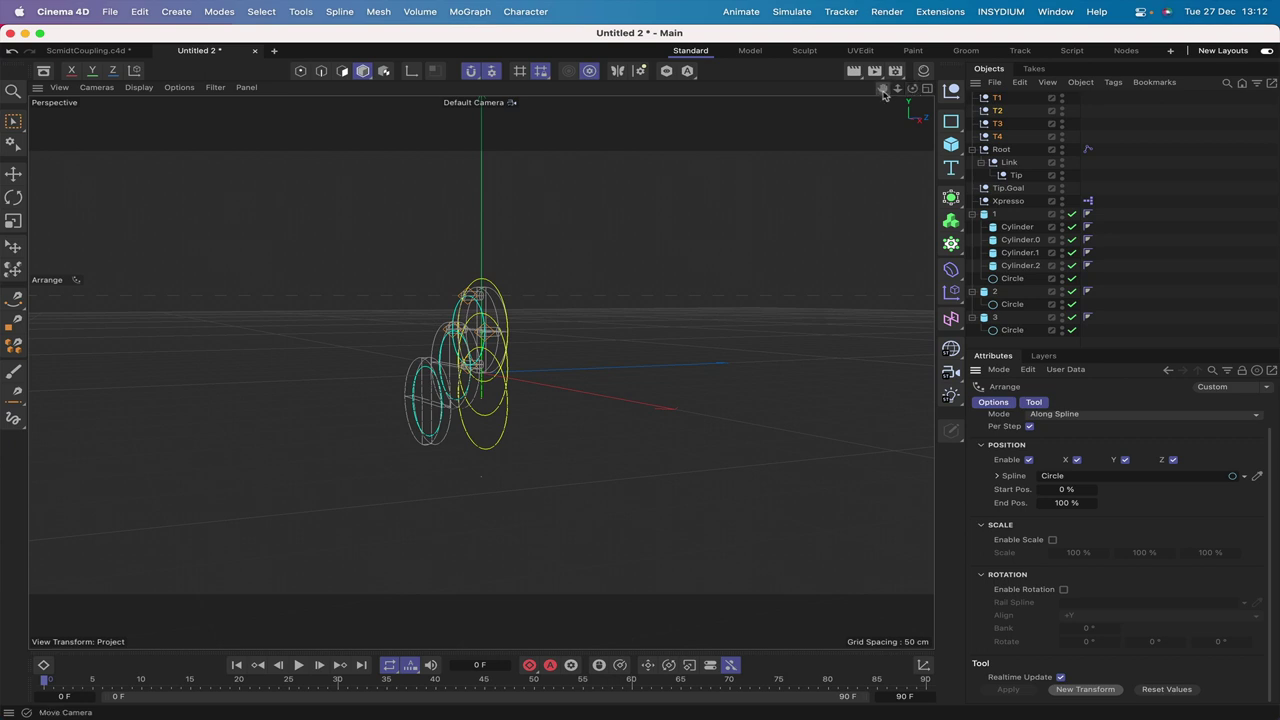
- Set the display radius of nulls T1 to T4 to 3 cm and their orientation to Z, then deselect them
key("F3")
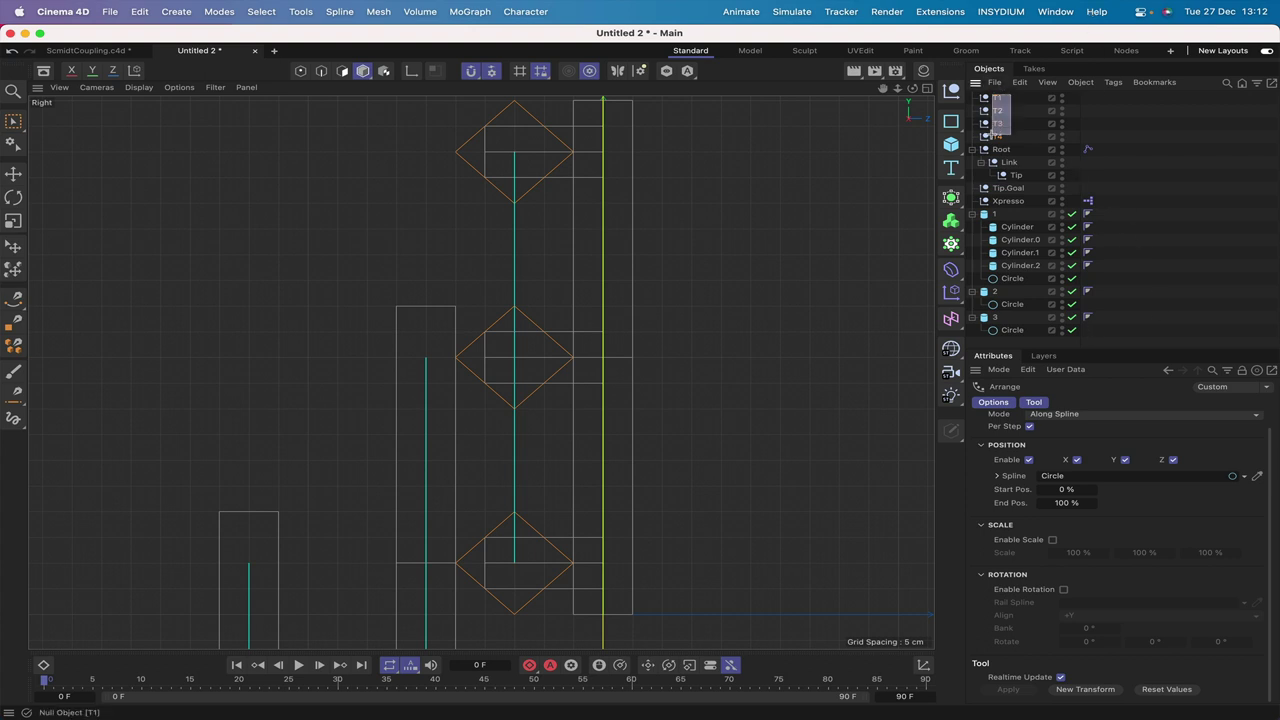
left_click(995, 135, "shift")
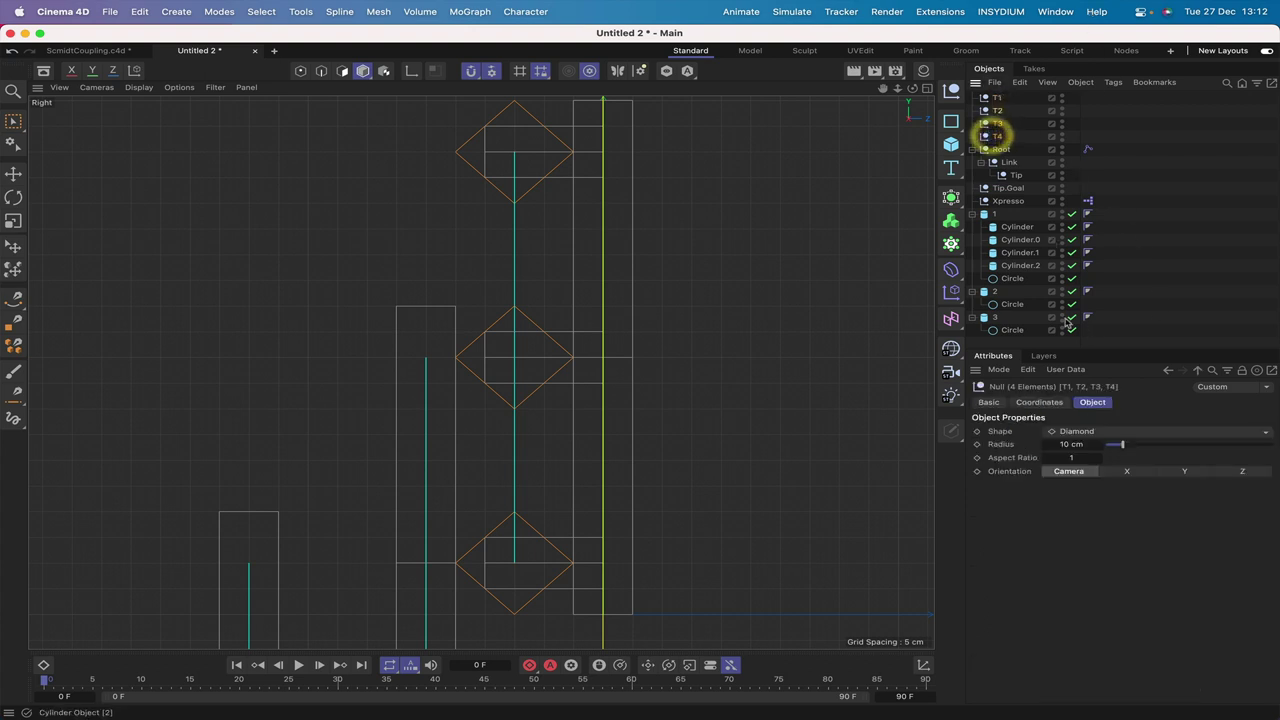
left_click(1063, 444)
key("Return")
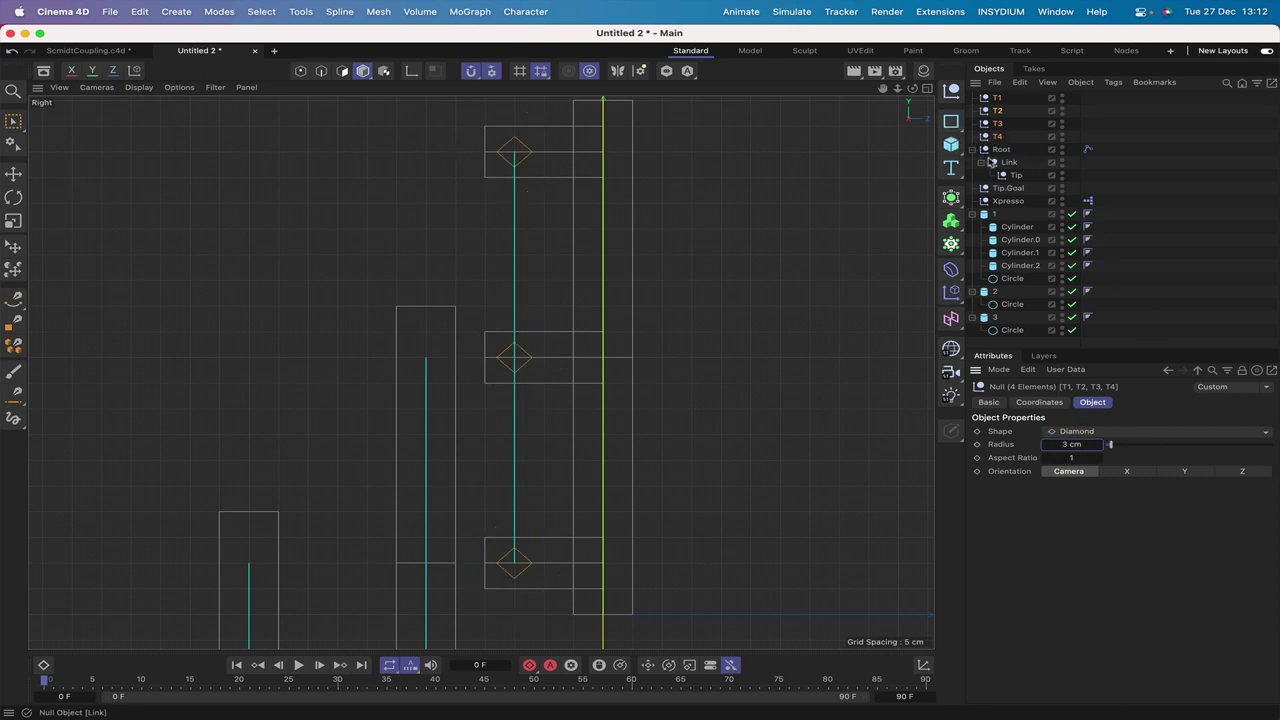
left_click(1238, 472)
key("F1")
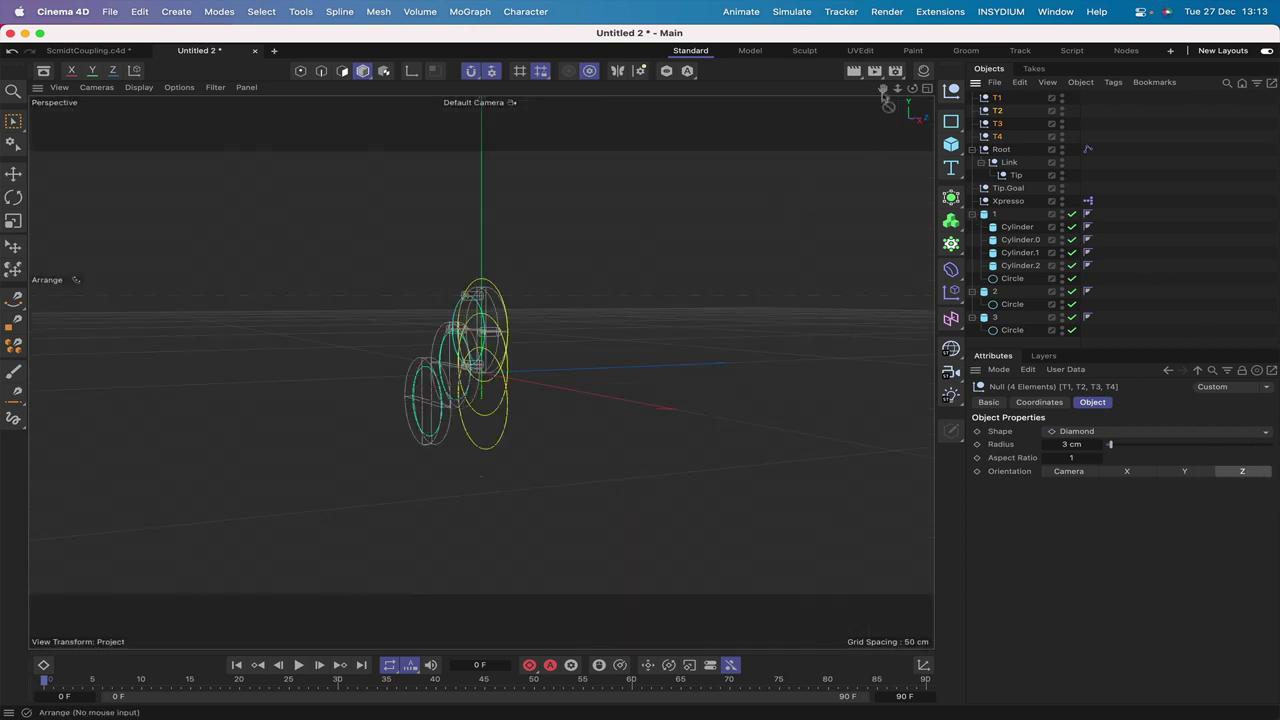
left_click_drag(882, 88, 845, 98)
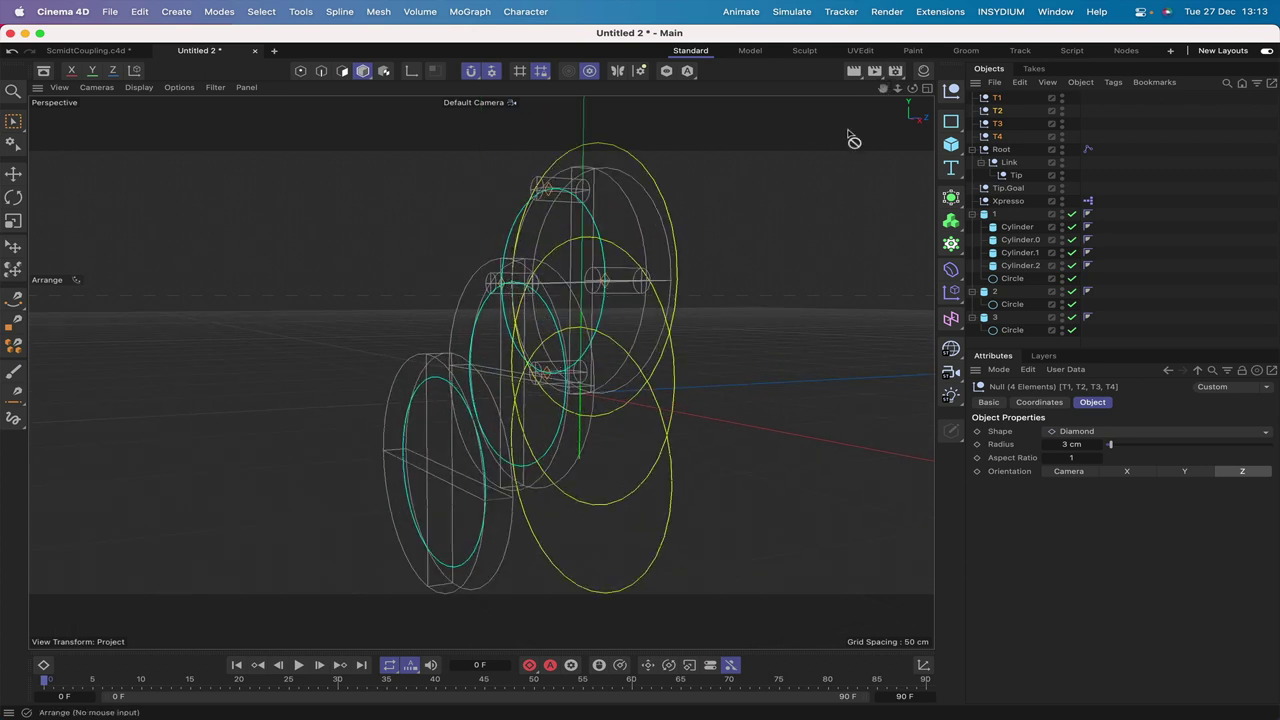
left_click(1019, 117)
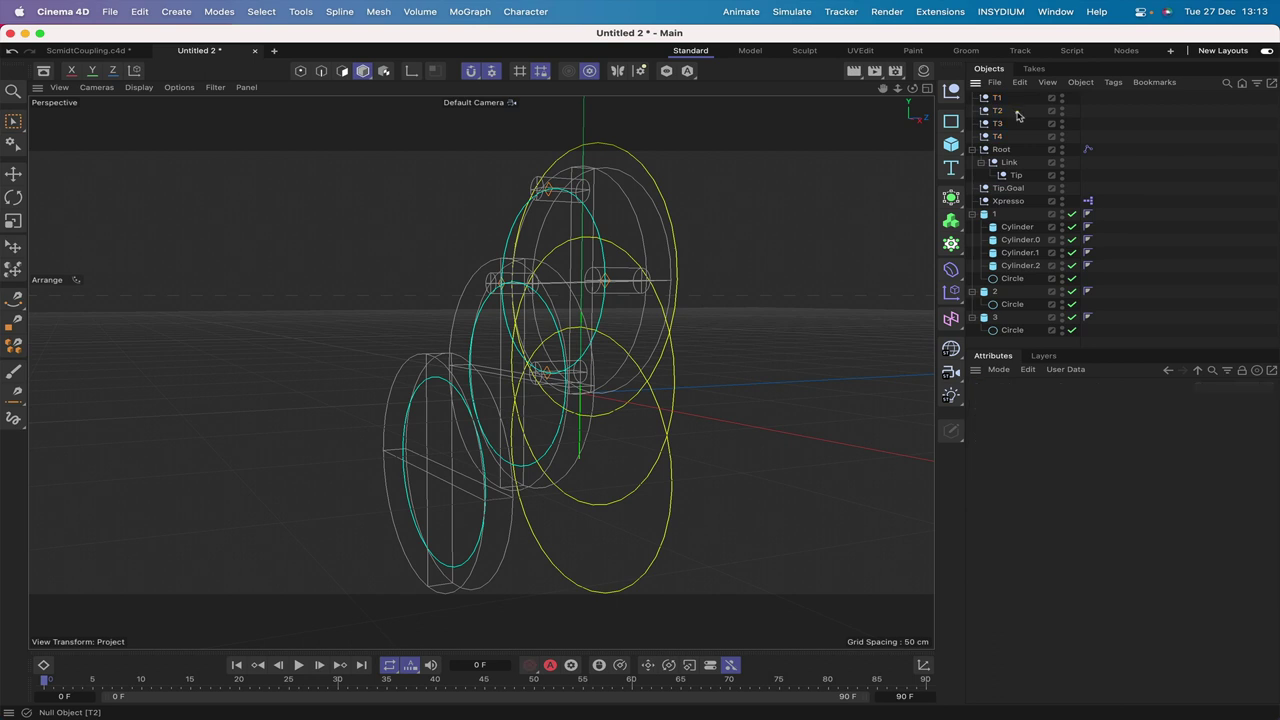
- Rename disc 1's child cylinders Cylinder and Cylinder.0 as L1 and L2
double_click(1030, 228)
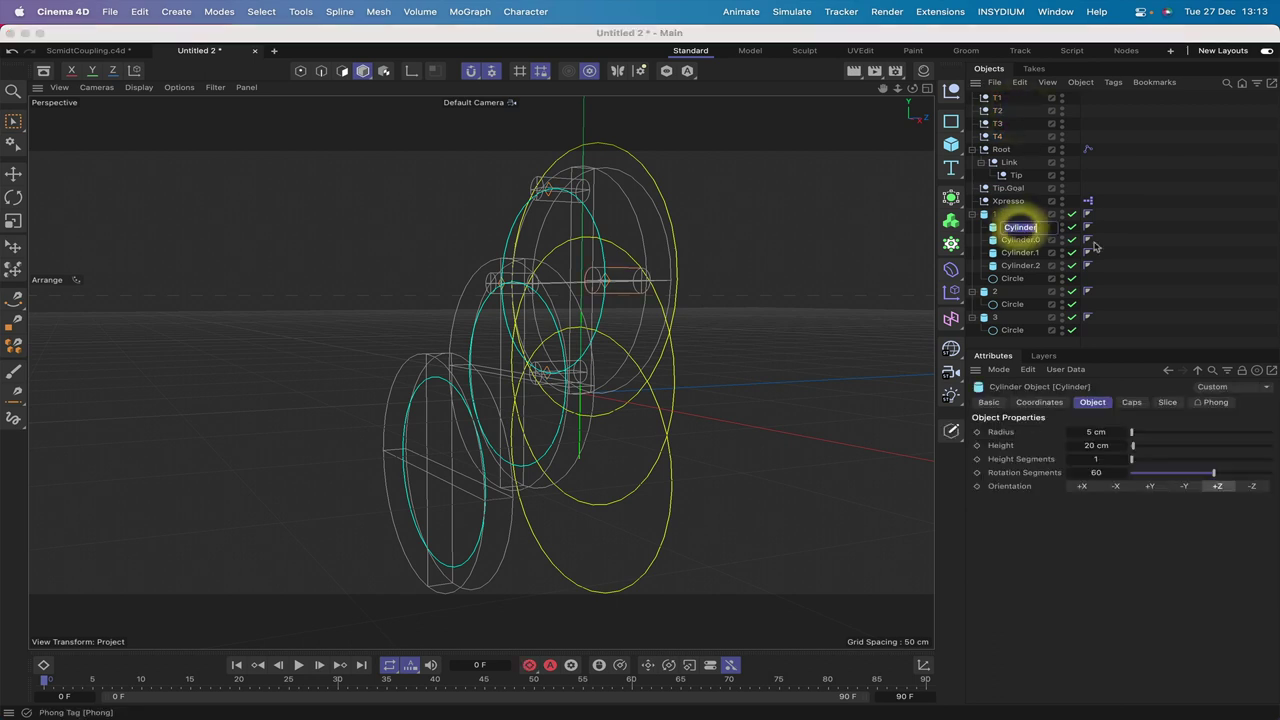
type("l1")
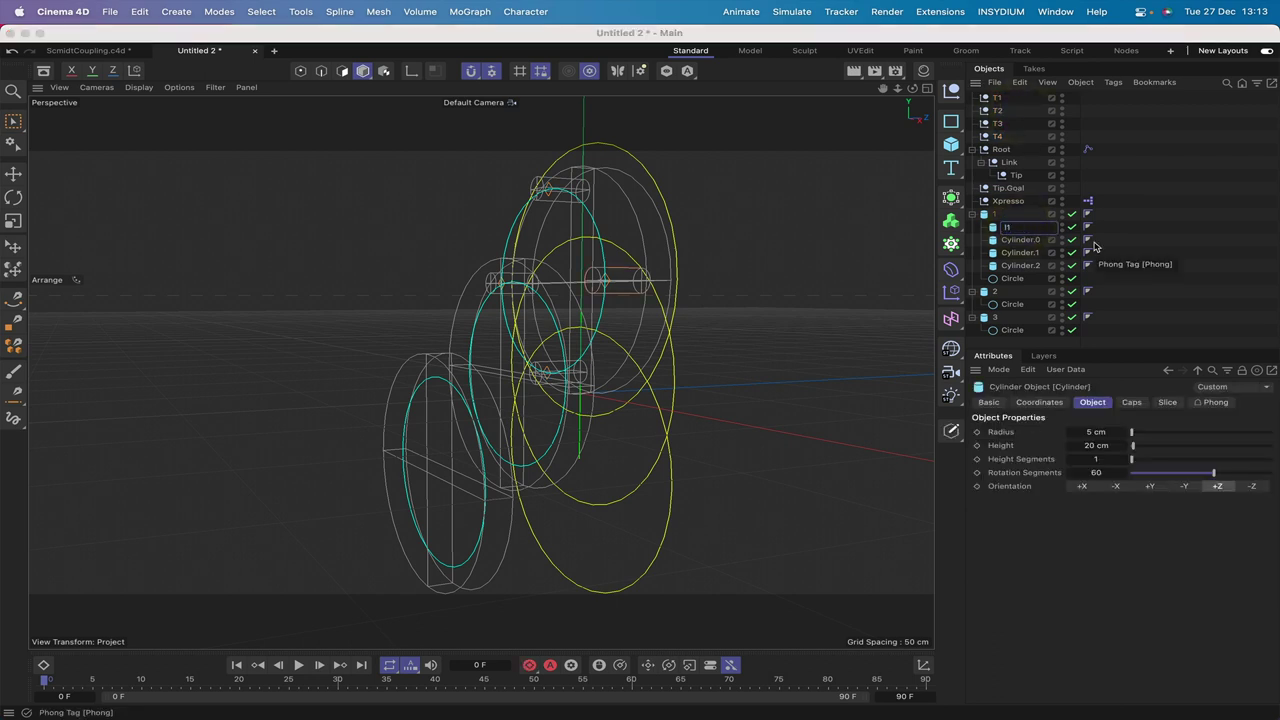
key("Tab")
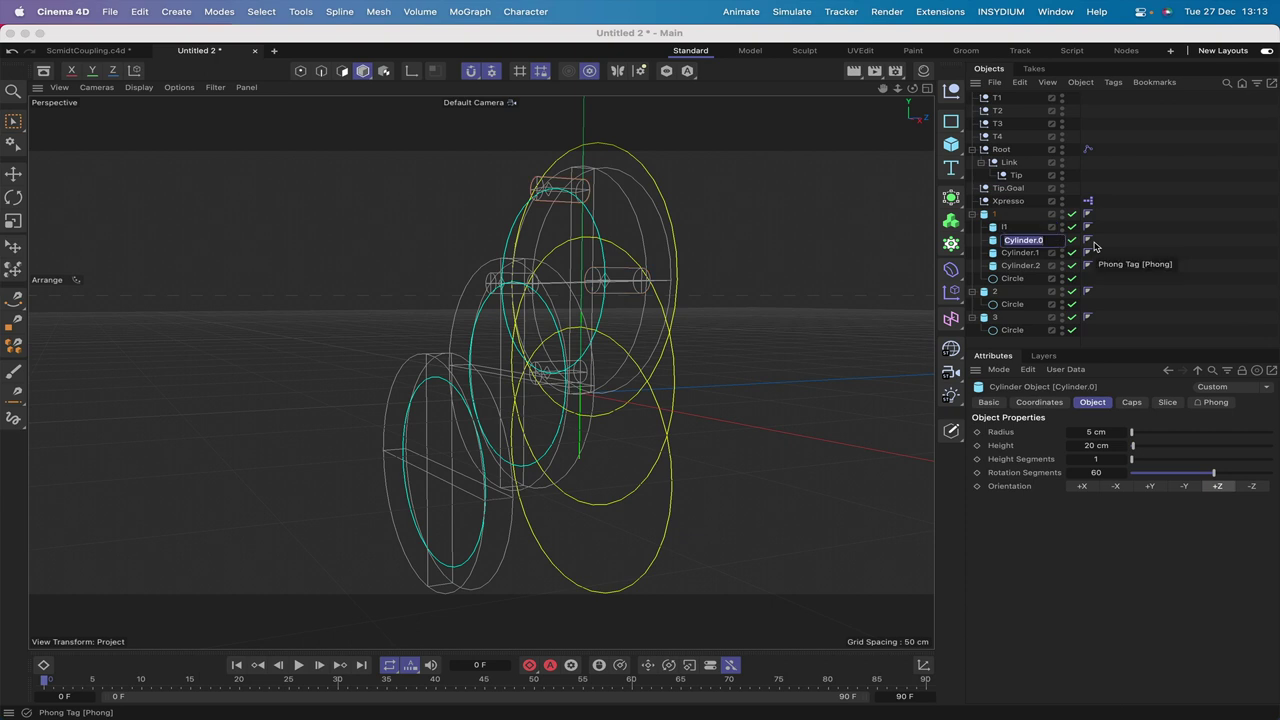
type("l2")
left_click(1000, 228)
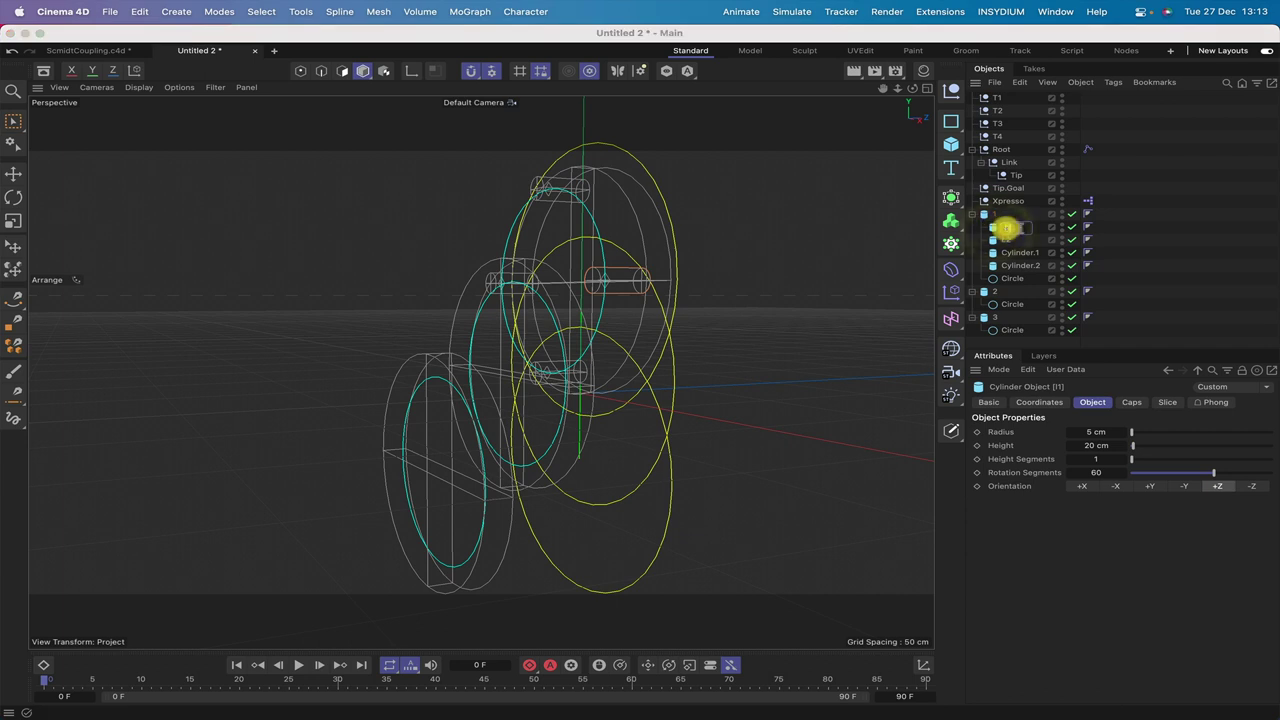
double_click(1006, 227)
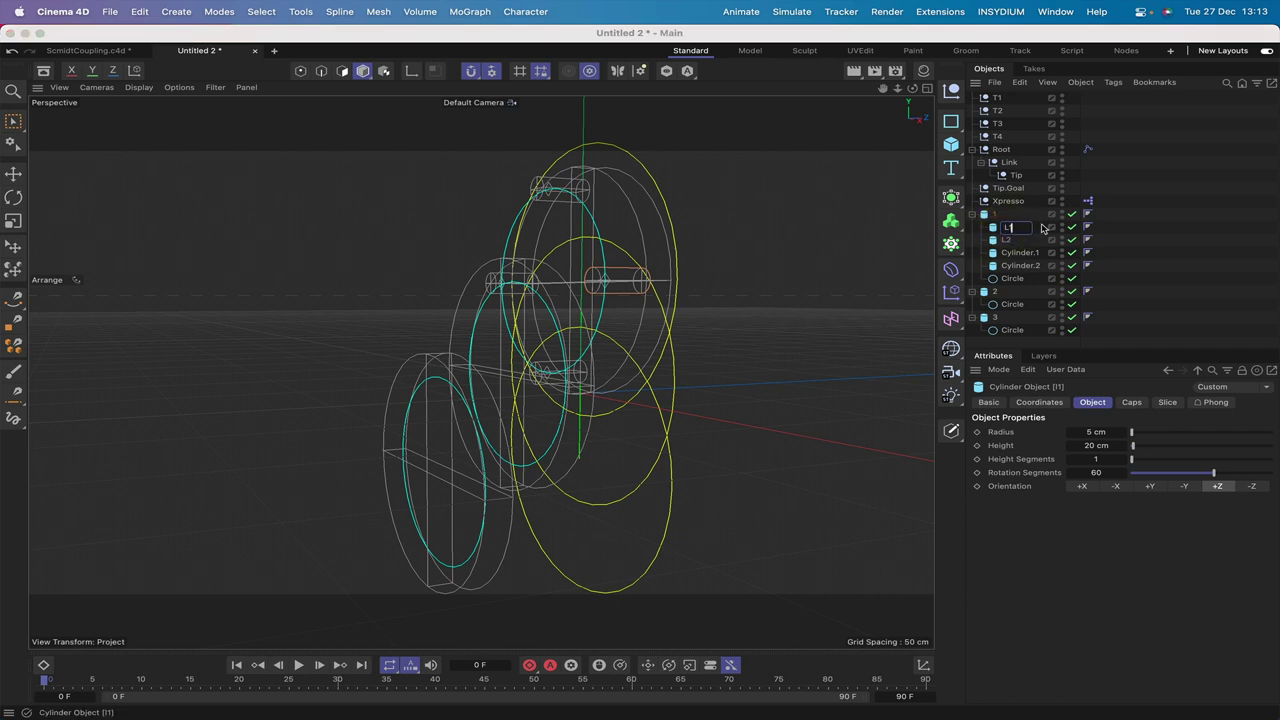
- Rename disc 1's child cylinders Cylinder.1 and Cylinder.2 as L3 and L4
left_click(1016, 253)
double_click(1018, 253)
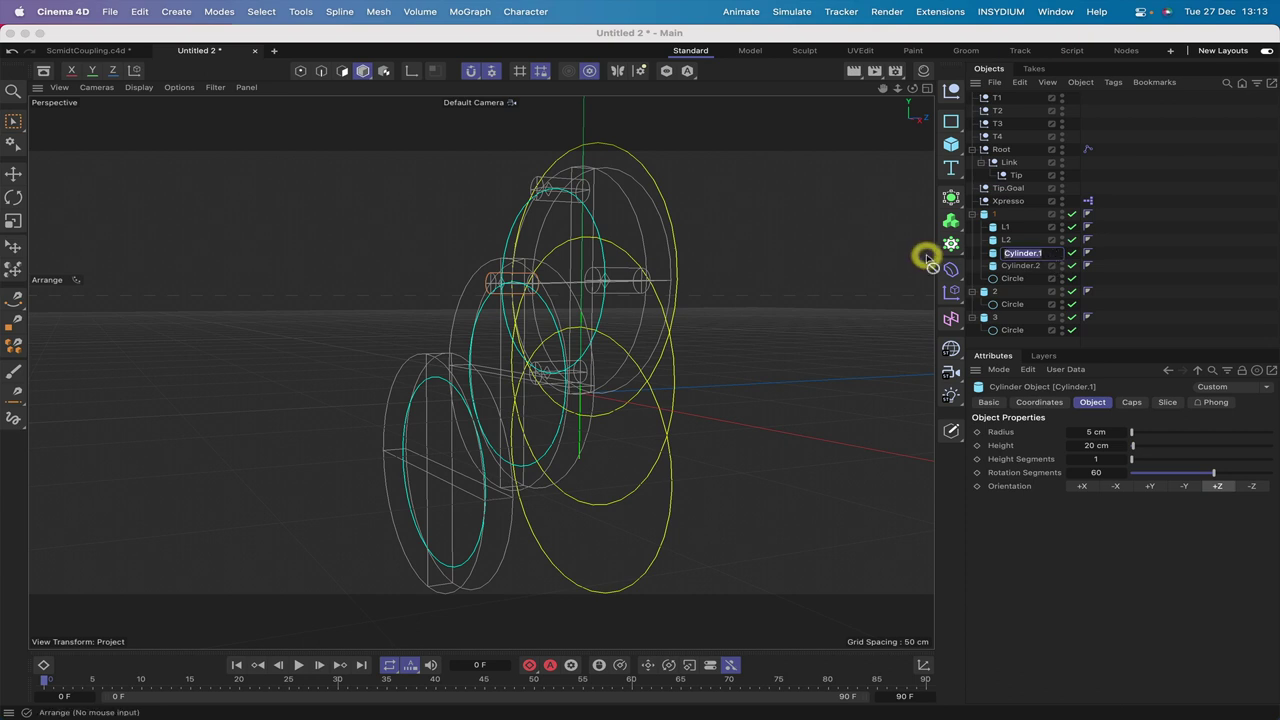
type("L3")
key("Tab")
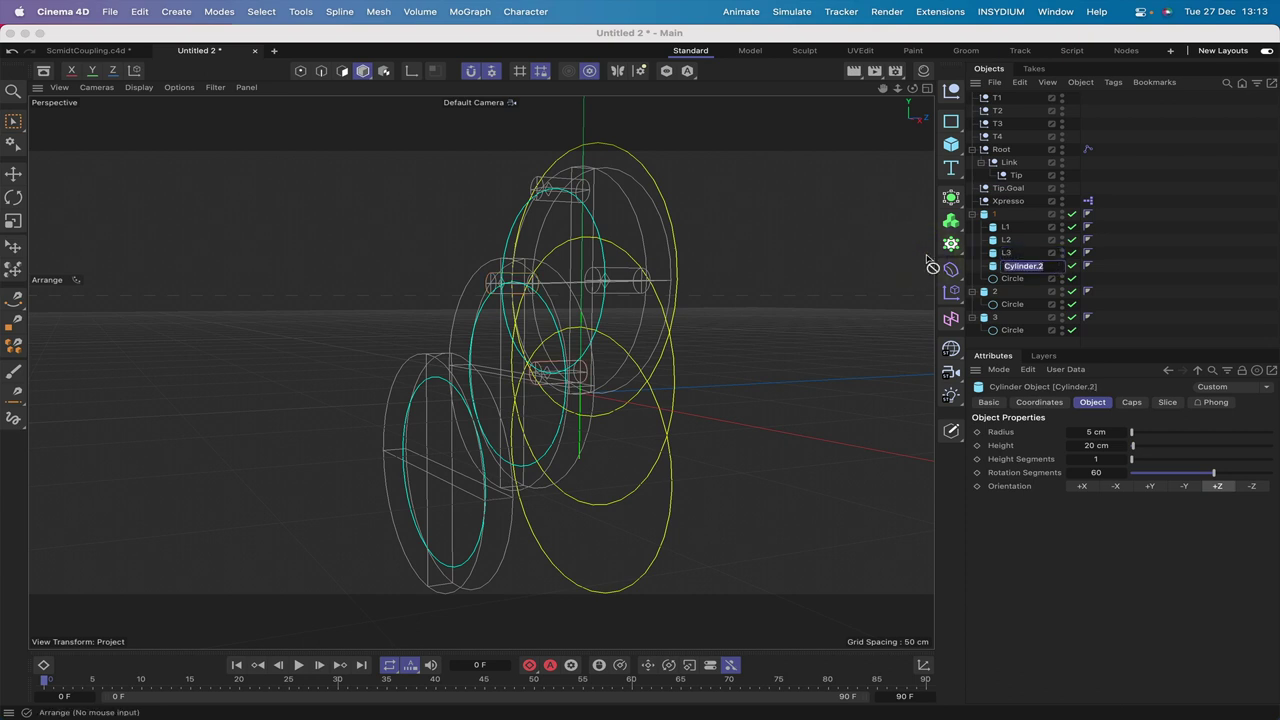
type("L4")
key("Return")
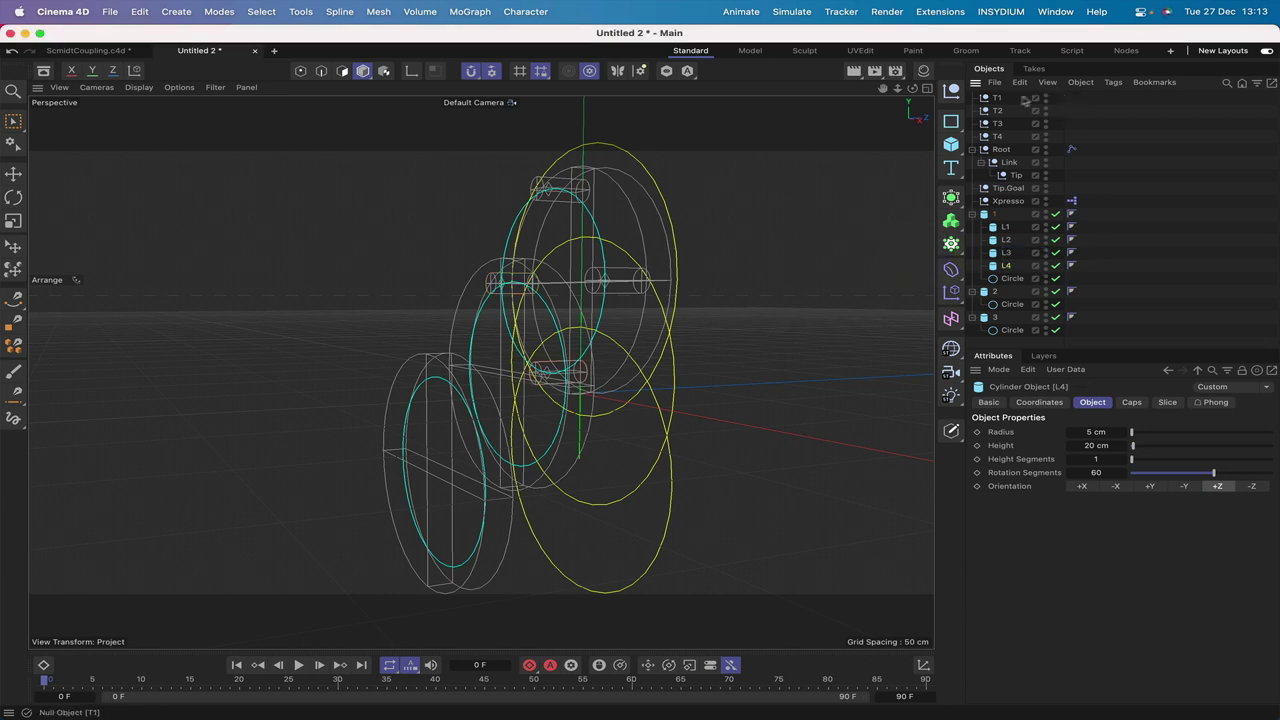
- Parent each target null to its matching pin cylinder: T1 under L1, T2 under L2, T3 under L3 and T4 under L4
left_click_drag(1000, 100, 1010, 218)
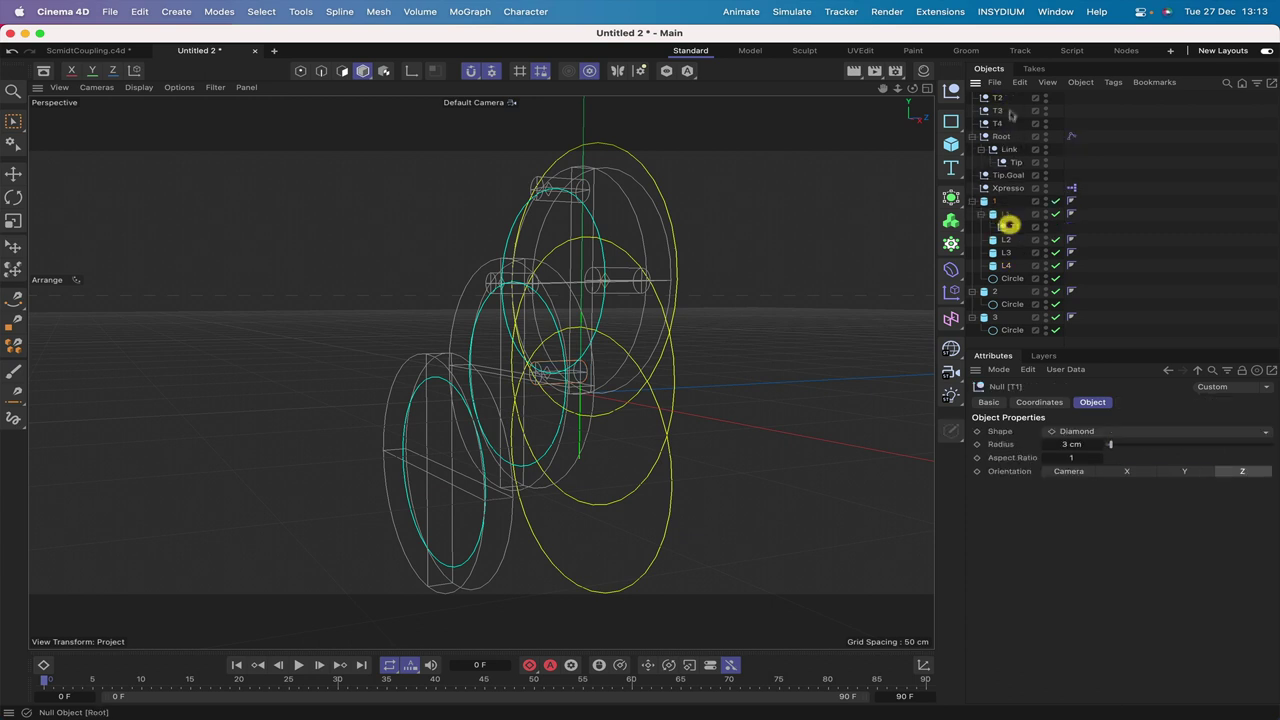
left_click_drag(1000, 100, 1008, 238)
left_click_drag(998, 98, 1010, 255)
left_click_drag(998, 97, 1008, 266)
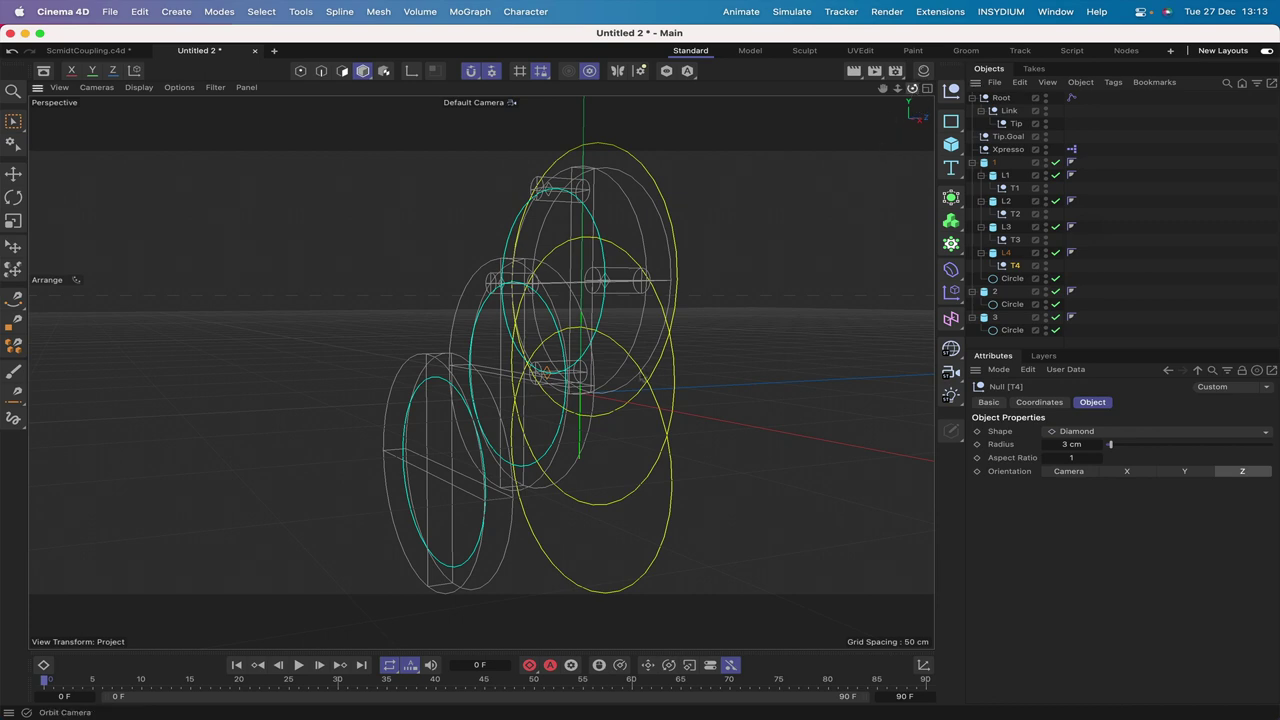
- Add a new Cylinder primitive to the scene and set its orientation to +Z
left_click_drag(912, 88, 788, 92)
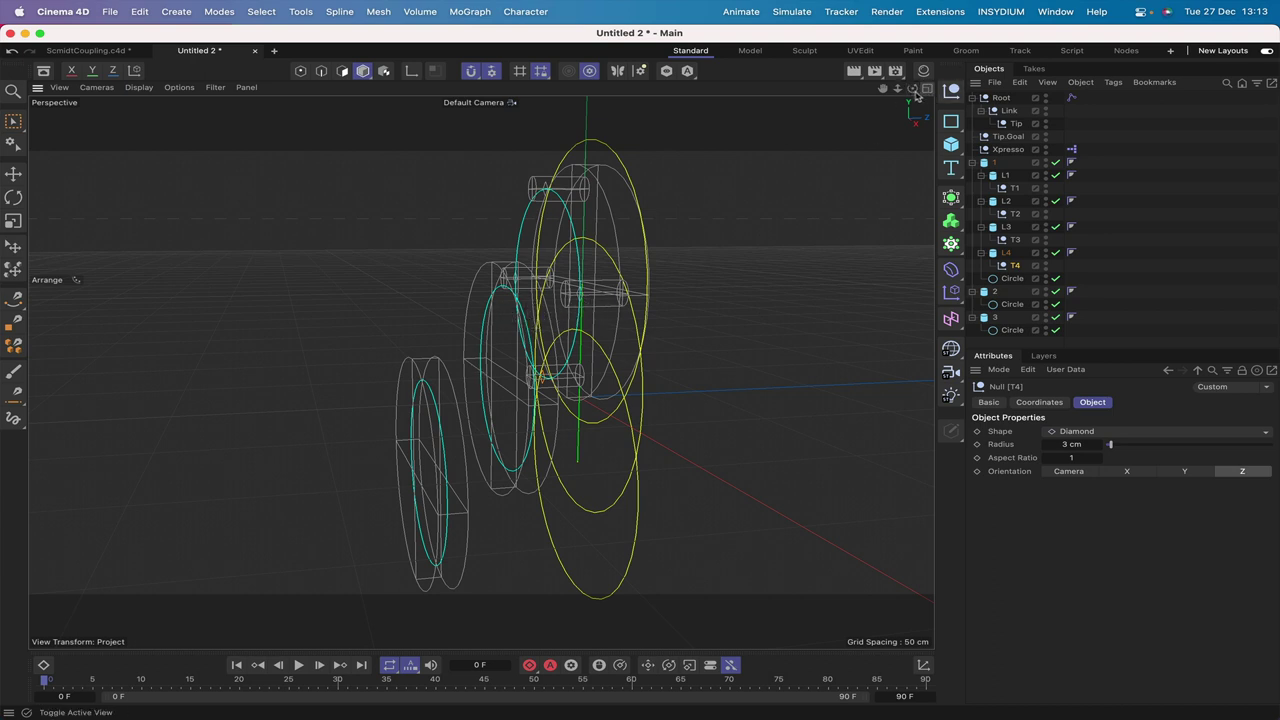
left_click_drag(912, 88, 900, 98)
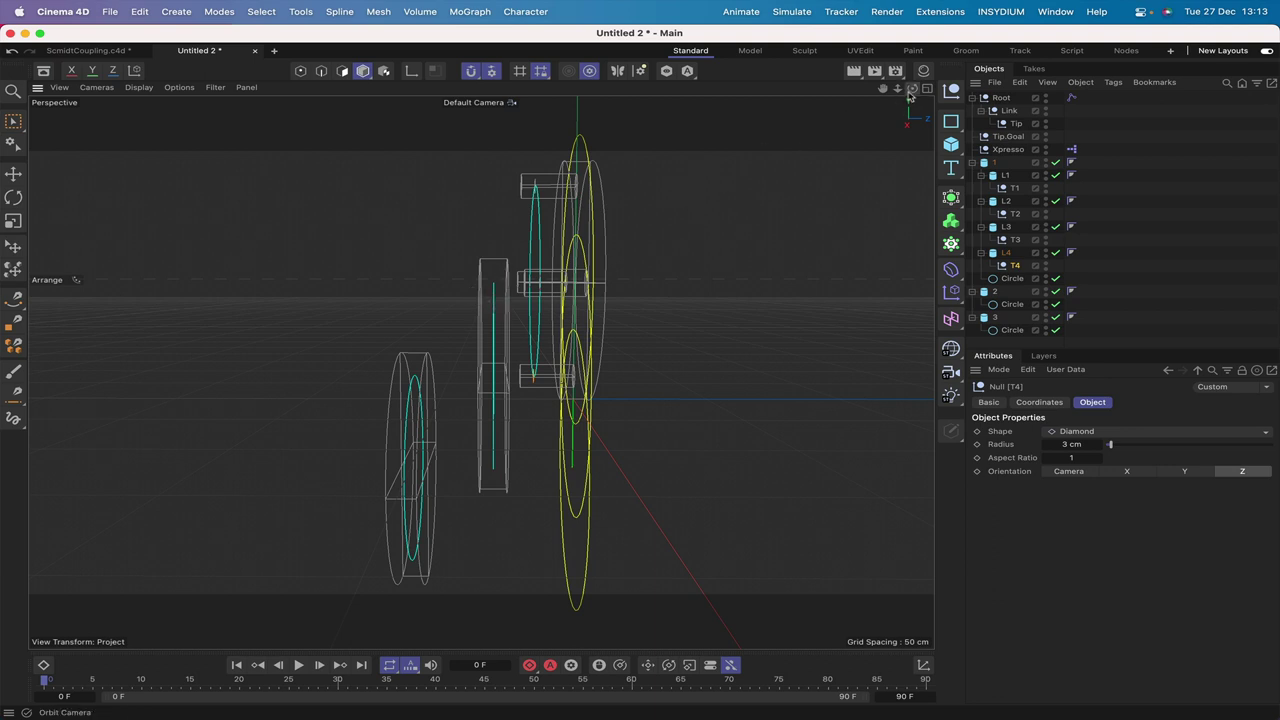
left_click_drag(912, 88, 906, 92)
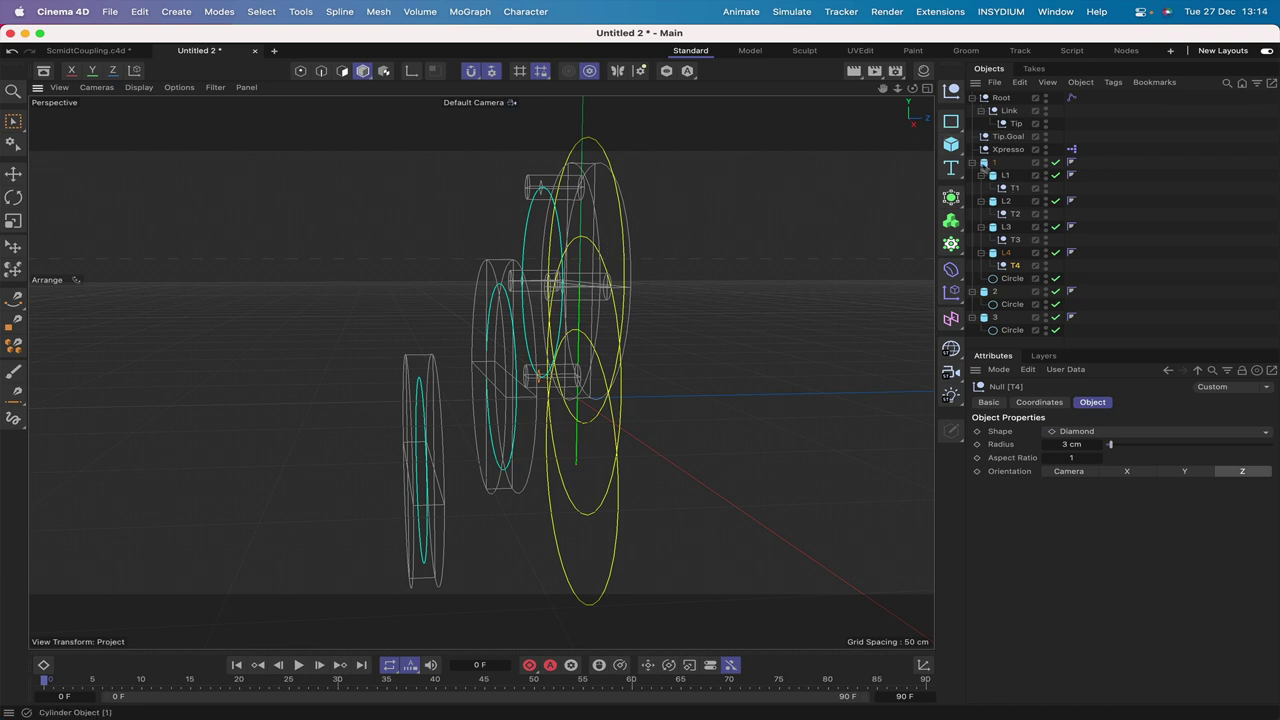
left_click(951, 143)
left_click(1100, 163)
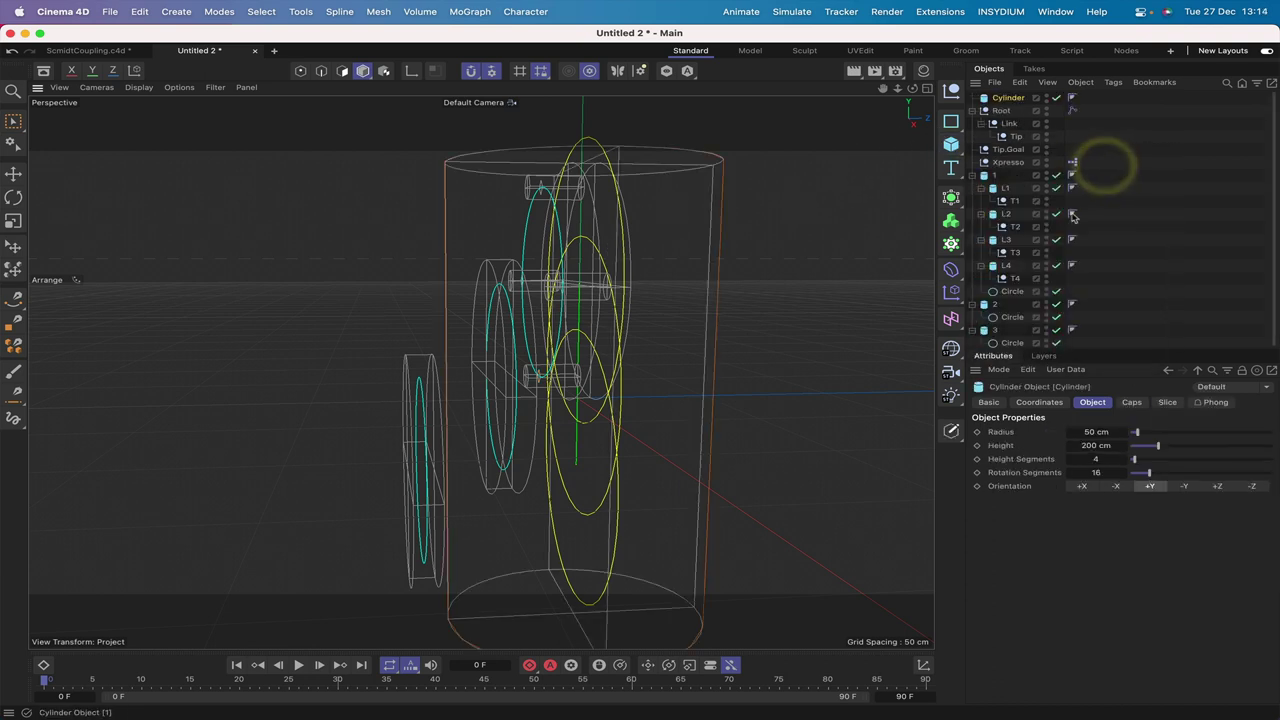
left_click(1217, 487)
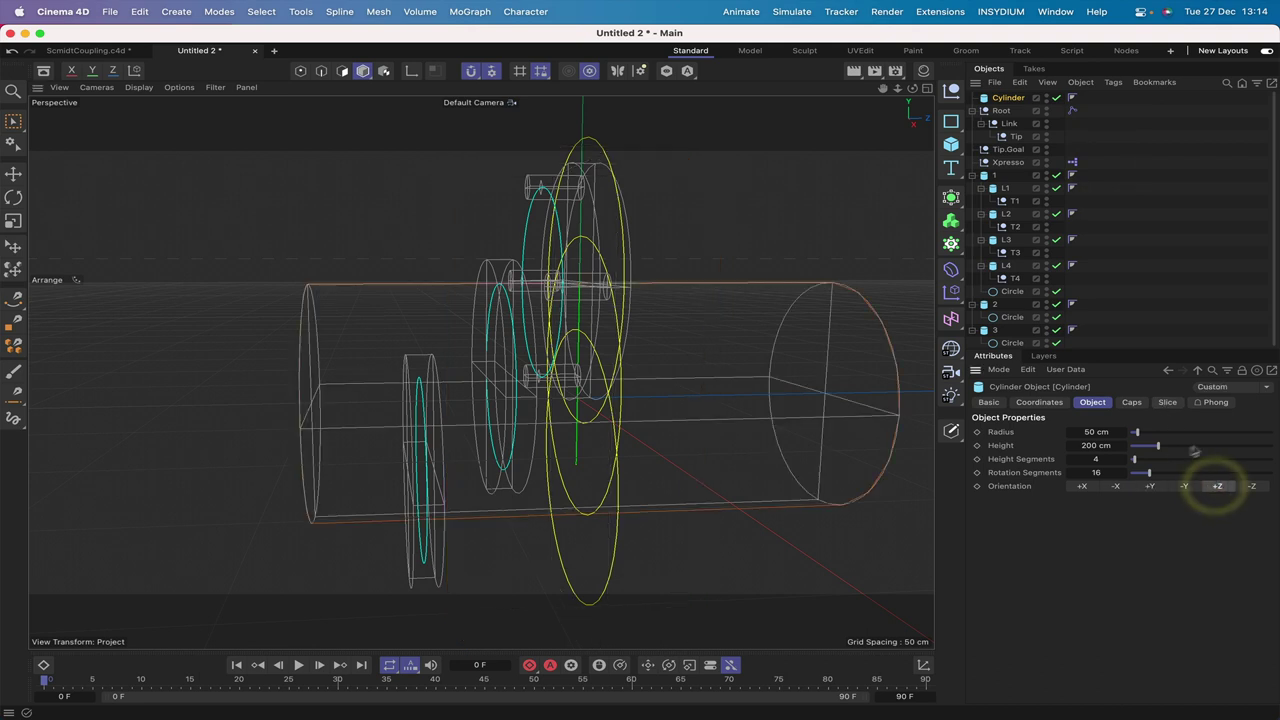
- Set the new cylinder's radius to 5 cm and its height to 40 cm
double_click(1096, 432)
type("5")
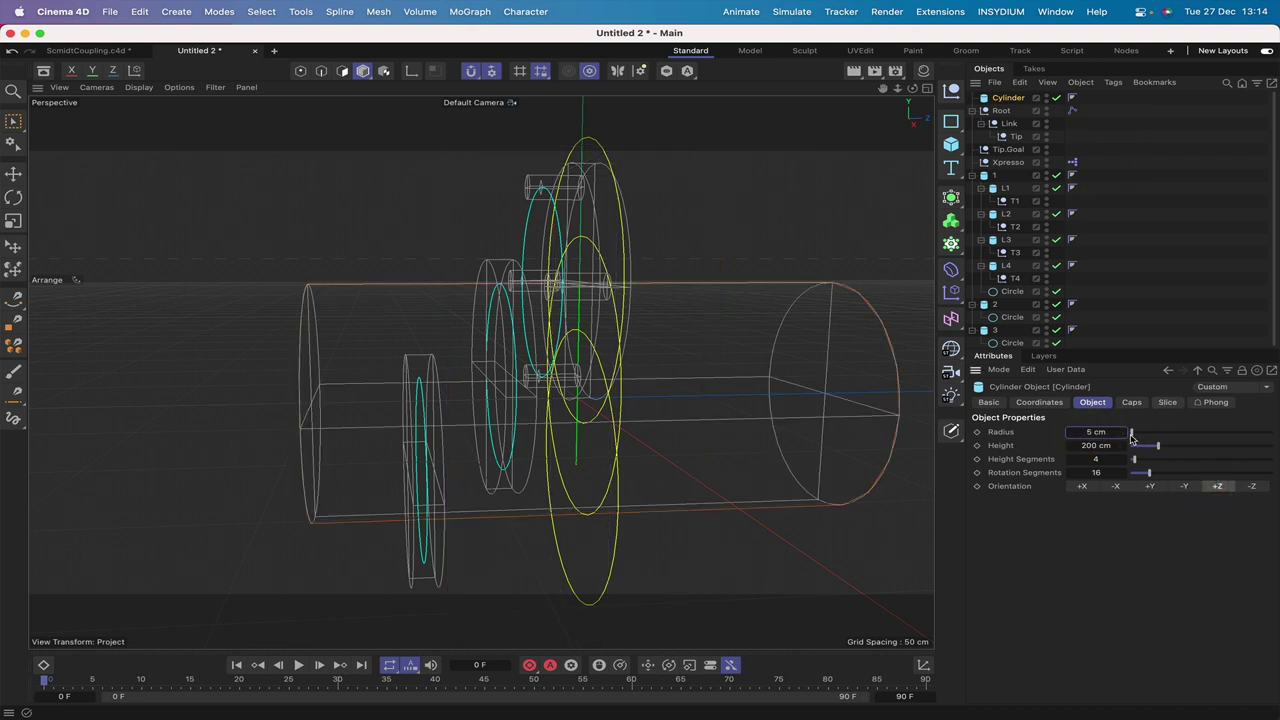
key("Return")
double_click(1091, 445)
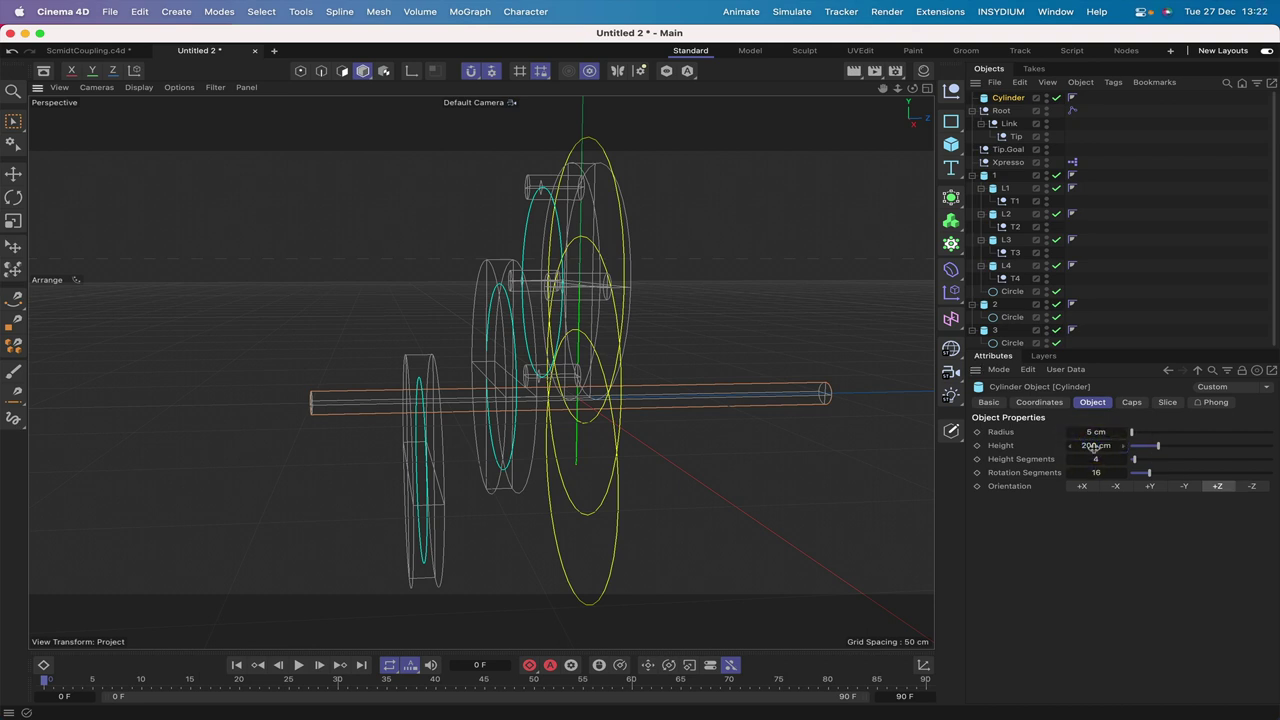
double_click(1088, 445)
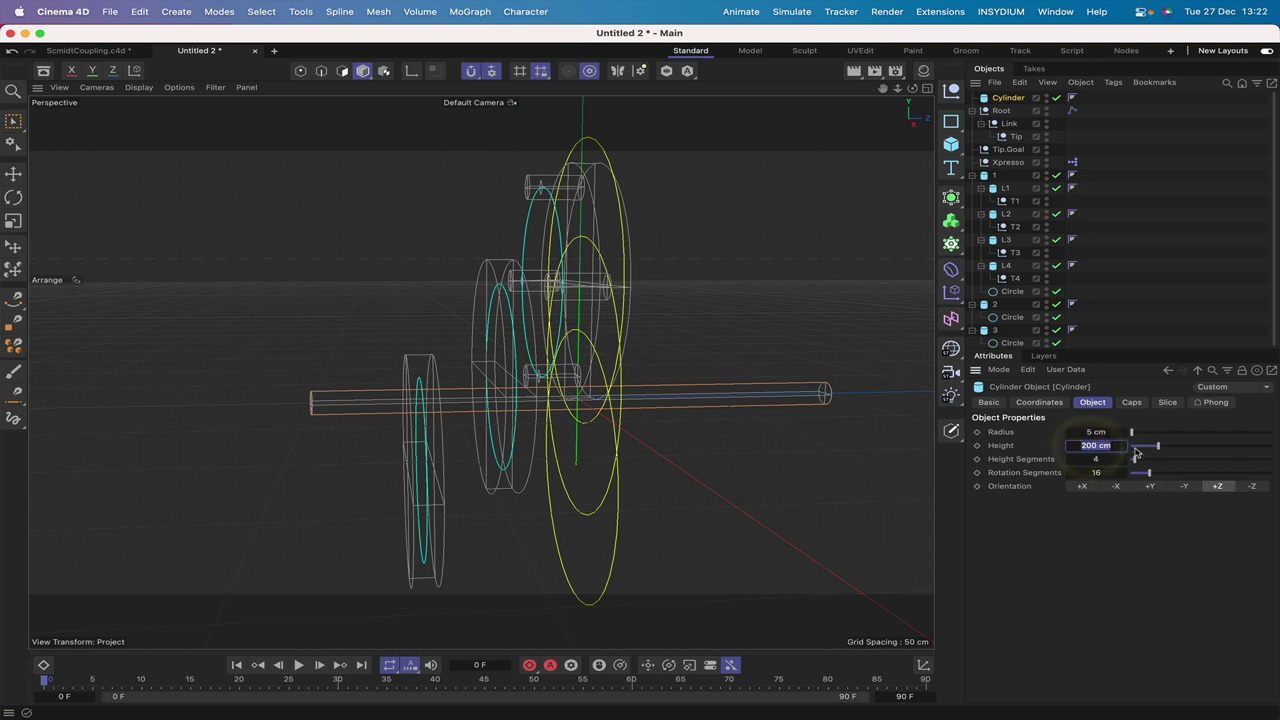
type("40")
key("Return")
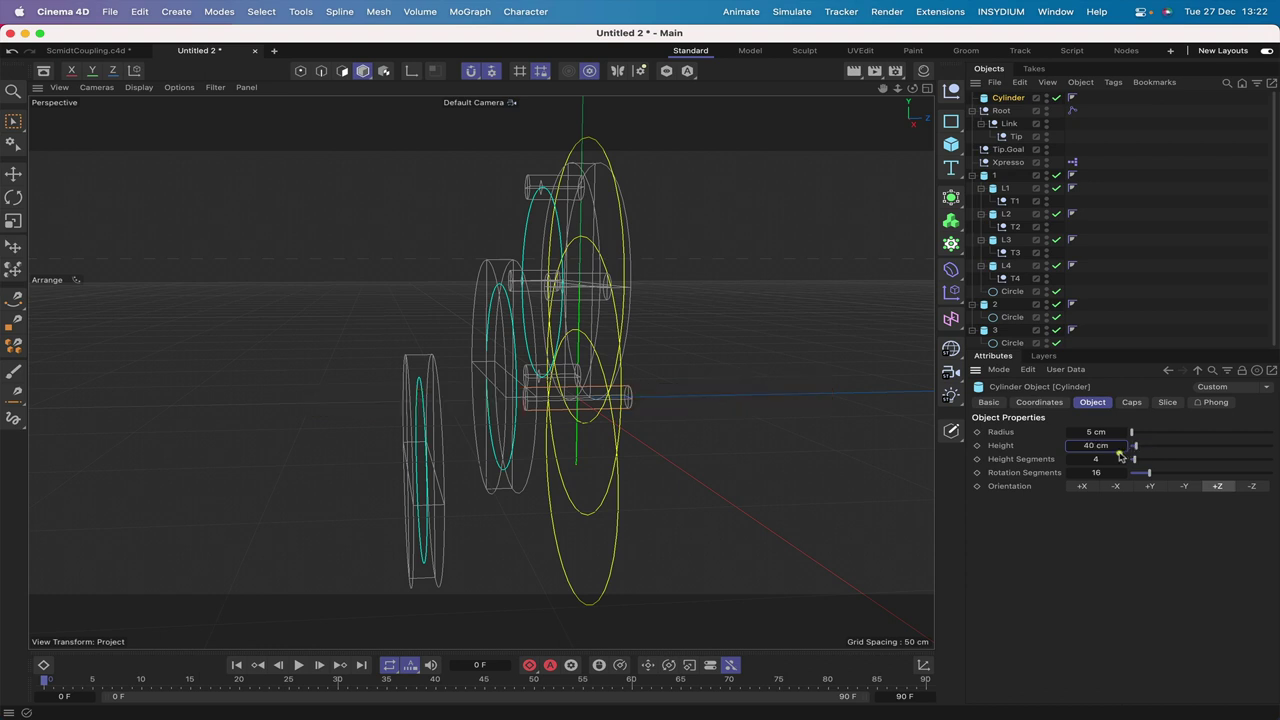
- Set the new cylinder's height segments to 1 and rotation segments to 60
left_click(1102, 458)
double_click(1096, 473)
type("80")
key("Return")
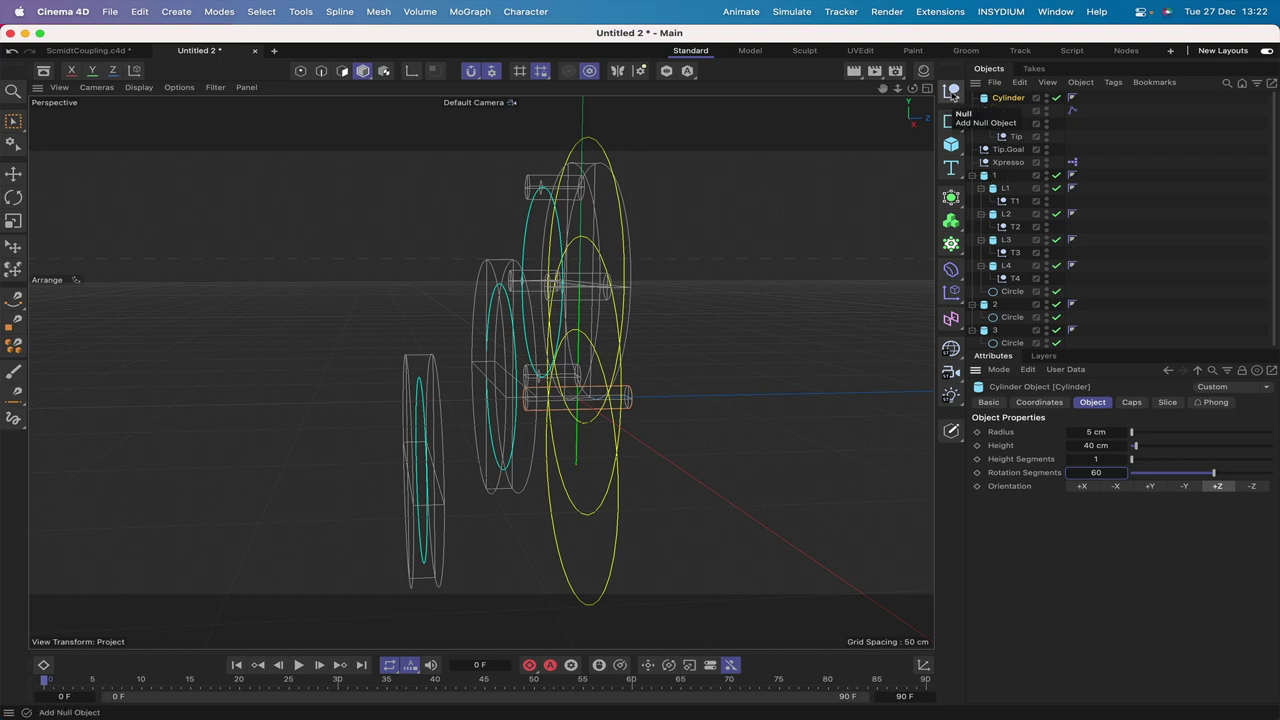
- In the Right view, add two null objects and make them children of the new 40 cm cylinder
key("F3")
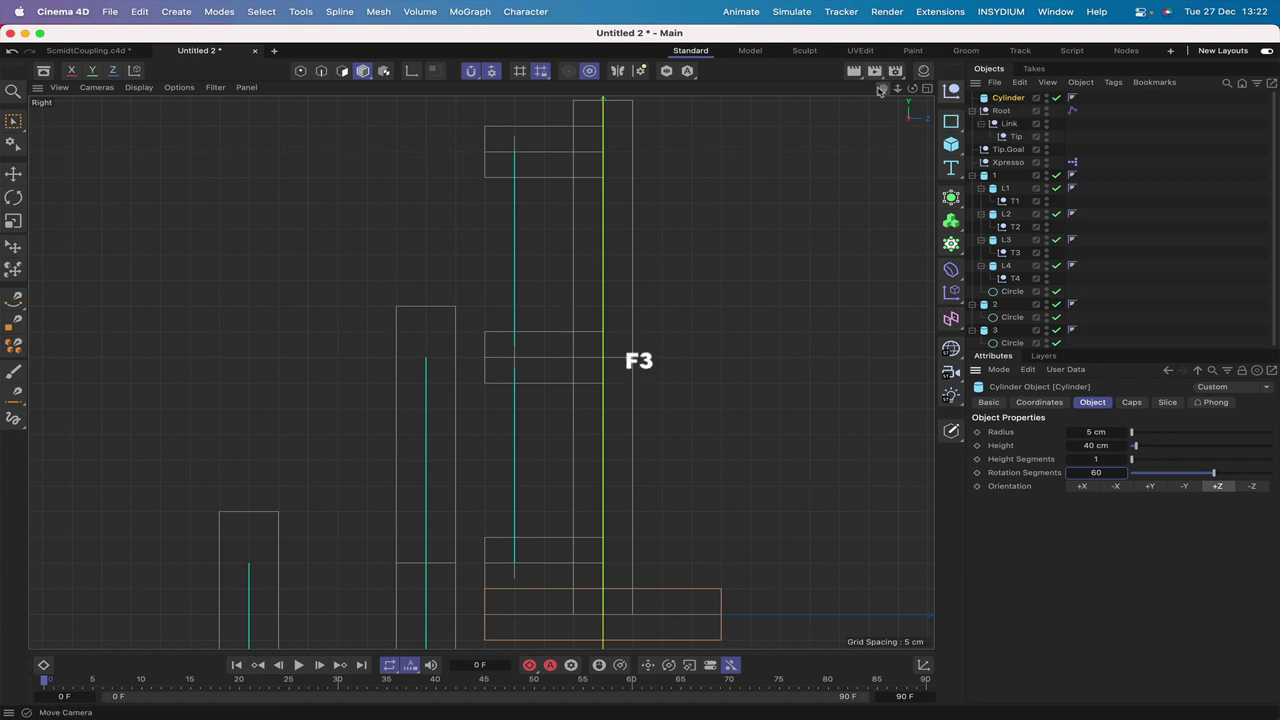
mouse_move(879, 91)
left_mouse_down()
mouse_move(480, 371)
mouse_move(879, 91)
left_mouse_up()
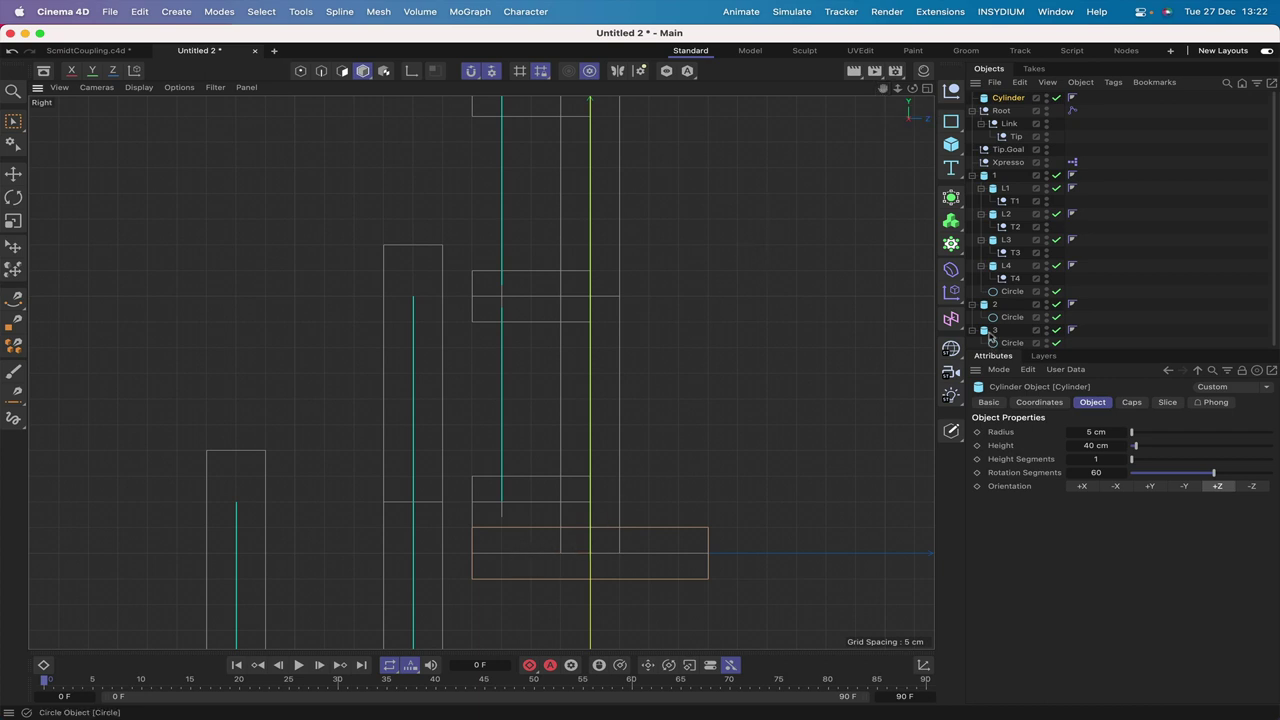
left_click(949, 92)
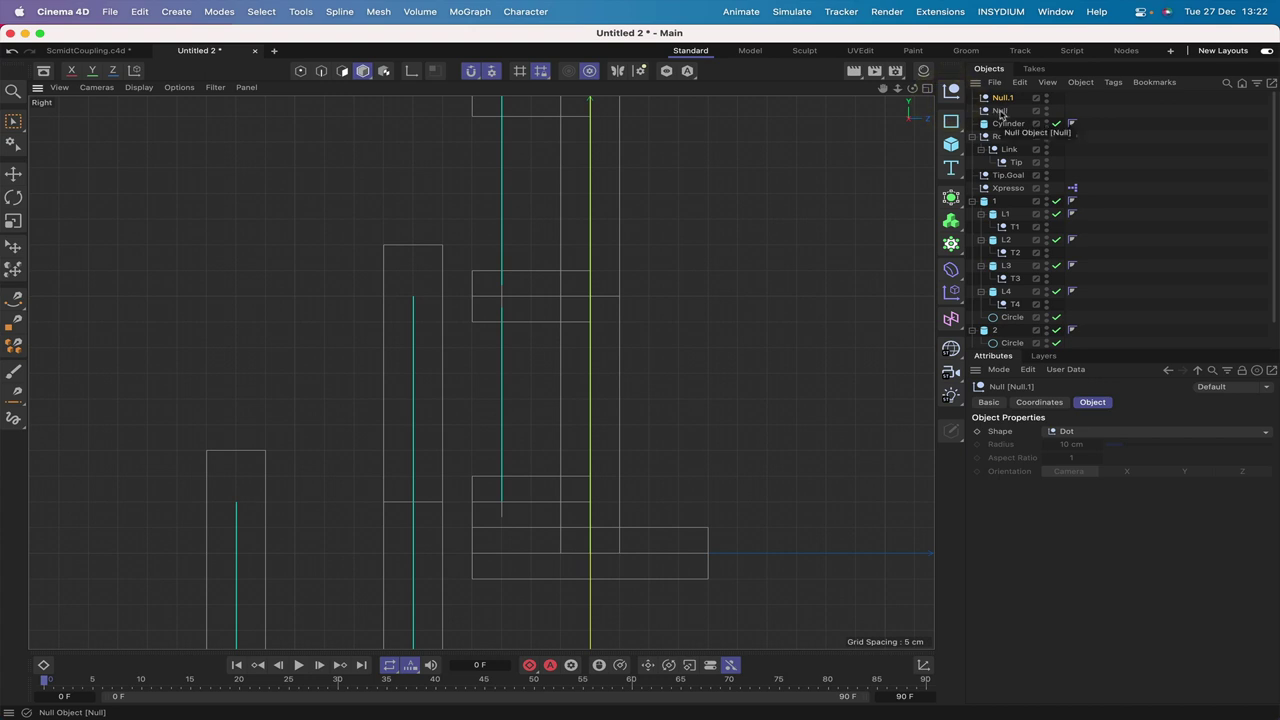
left_click_drag(1000, 111, 1006, 128)
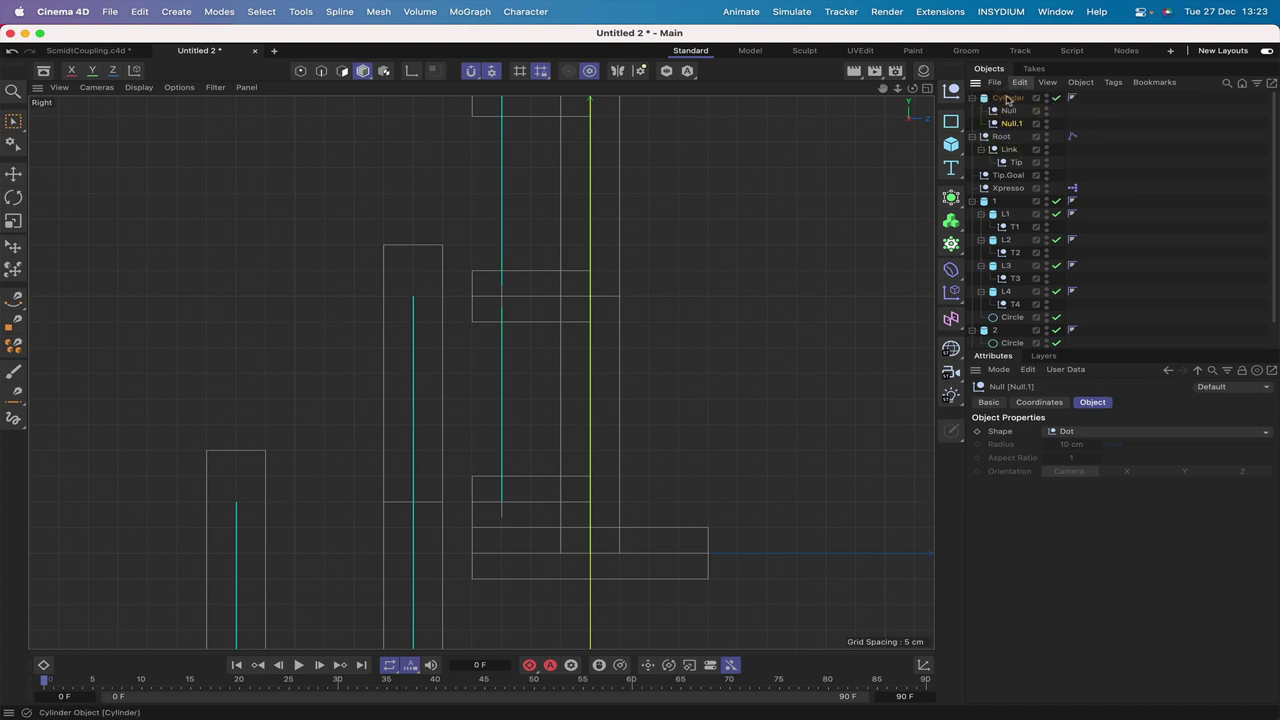
- Rename the new 40 cm cylinder that holds the two nulls as L1
double_click(1008, 98)
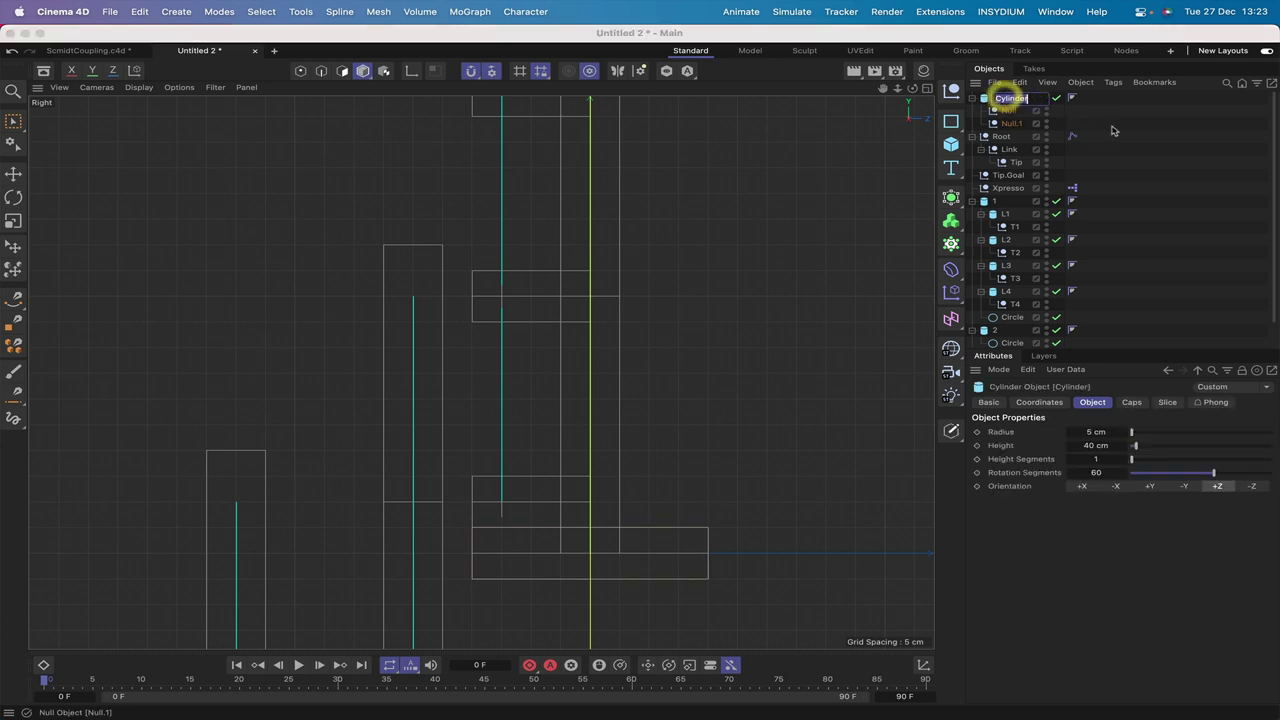
type("L1")
key("Return")
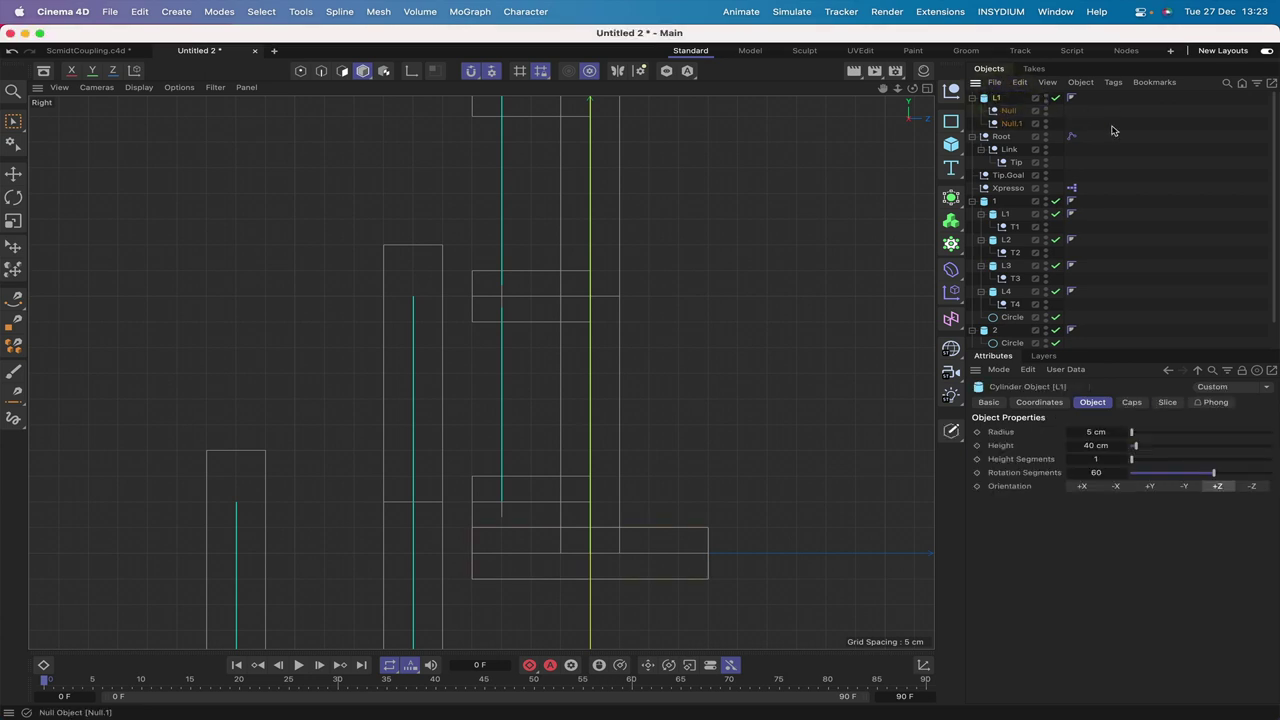
- Set both nulls under the new L1 cylinder to a Diamond display shape with a 3 cm radius
left_click(1010, 114)
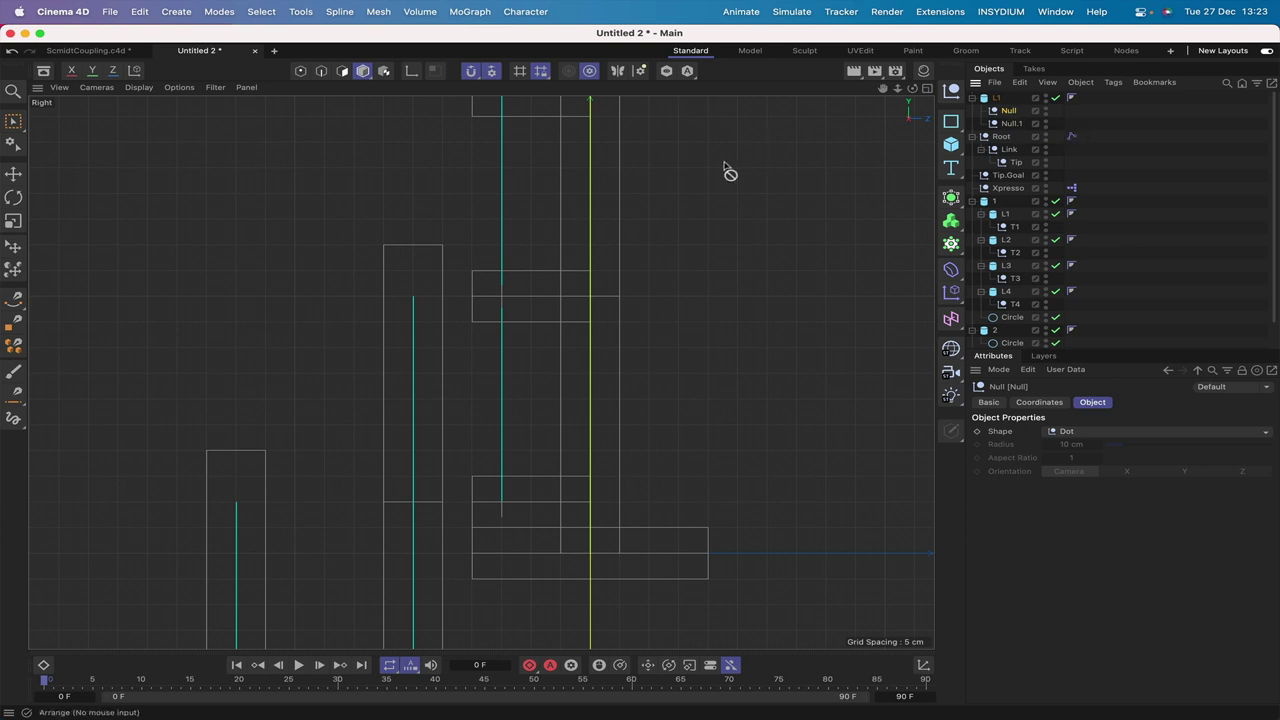
left_click(1010, 123, "shift")
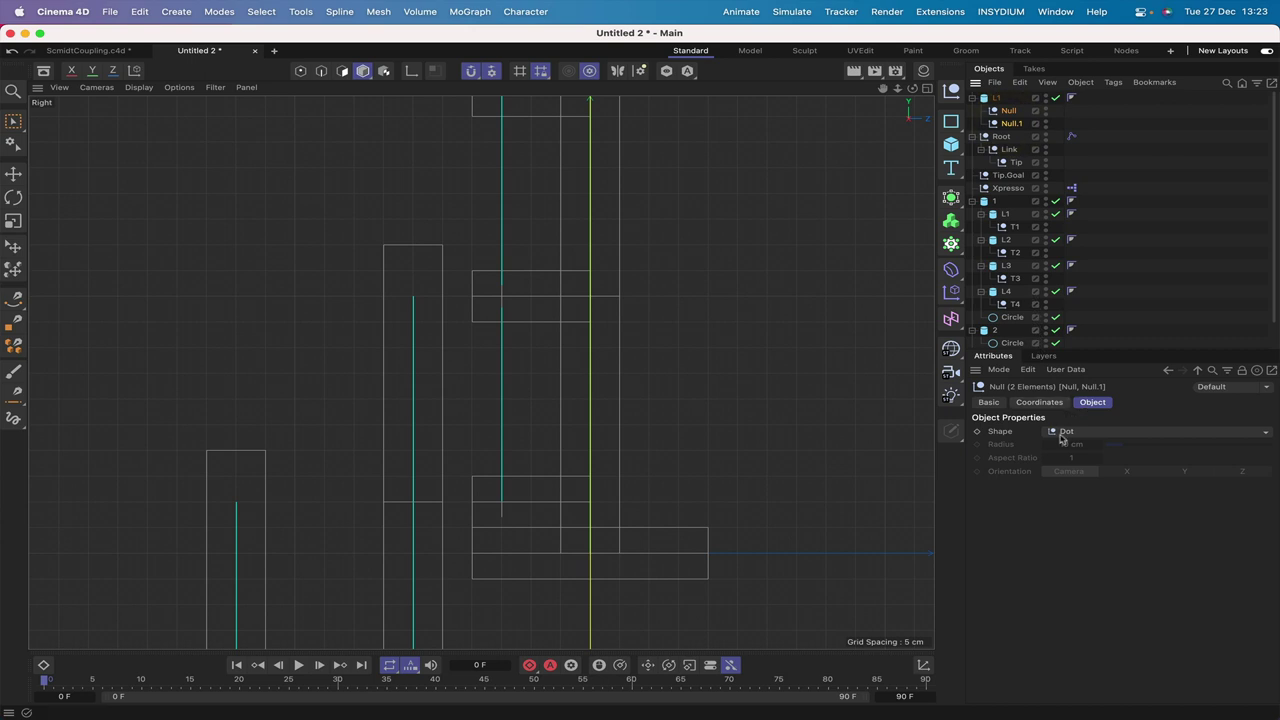
left_click(1064, 435)
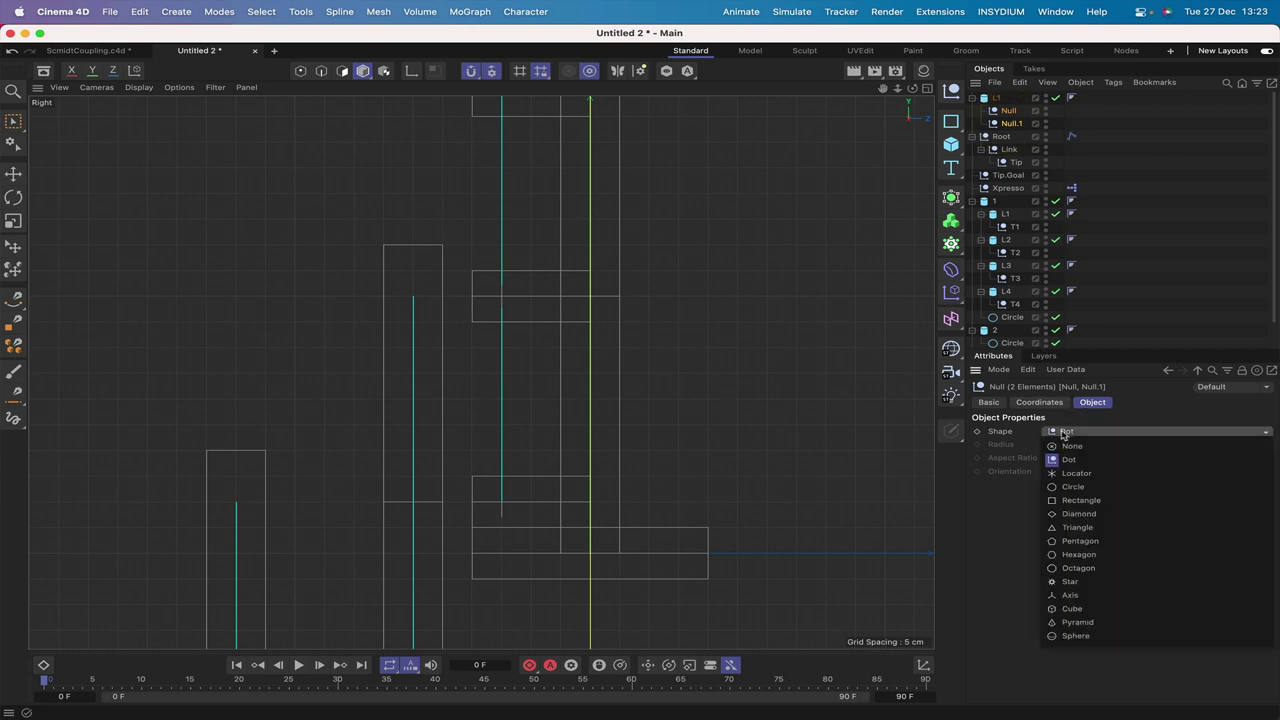
left_click(1086, 514)
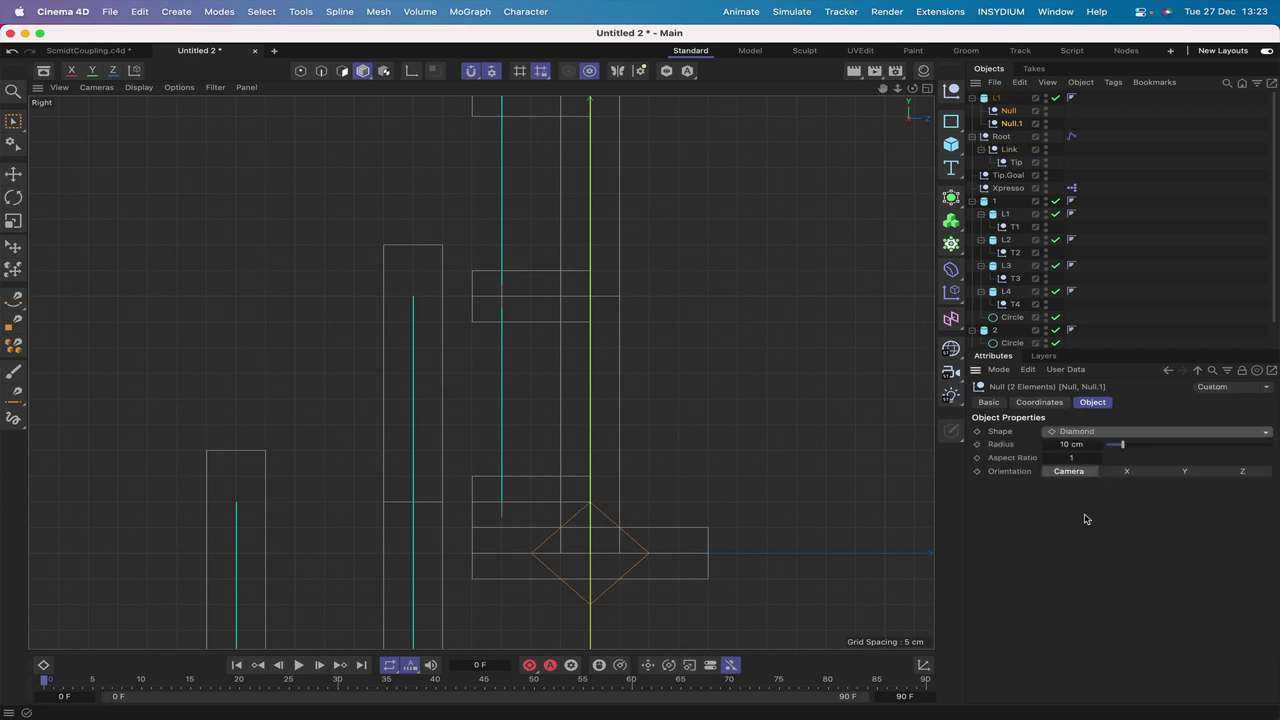
left_click(1065, 446)
type("3")
key("Return")
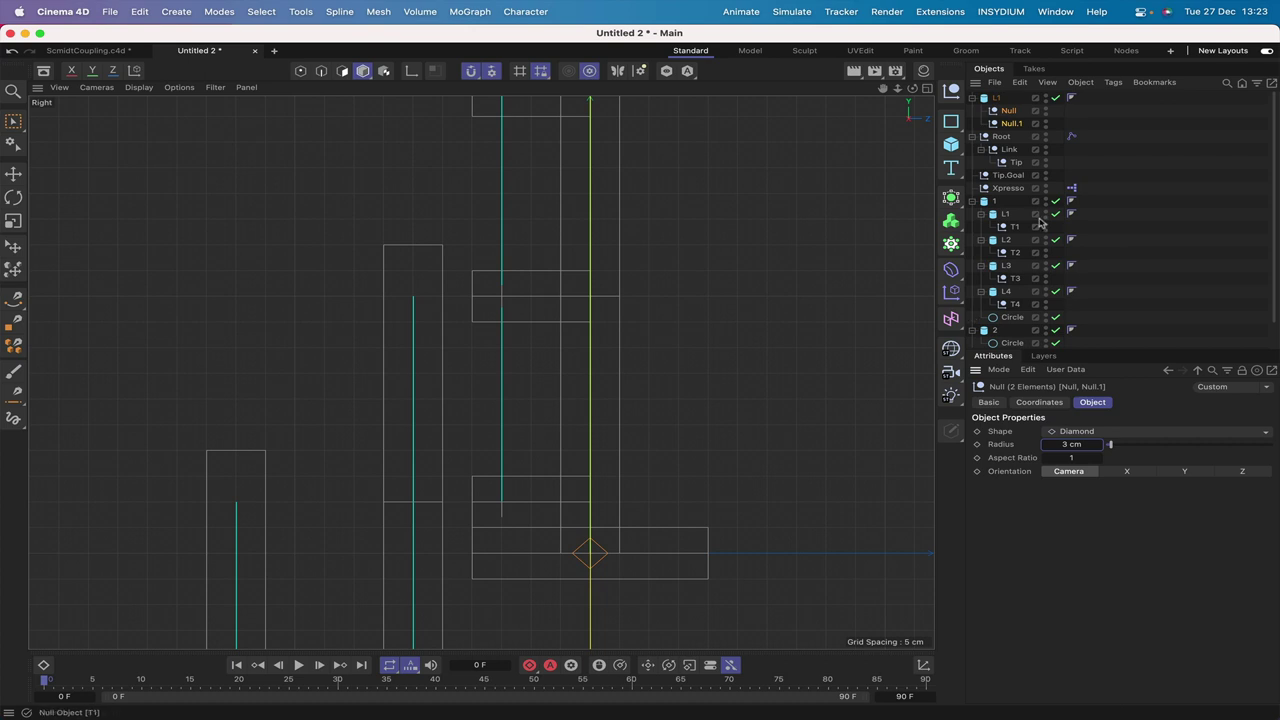
- Move the first null under the new L1 cylinder about 15 cm along positive Z, near the cylinder's end
left_click(1008, 111)
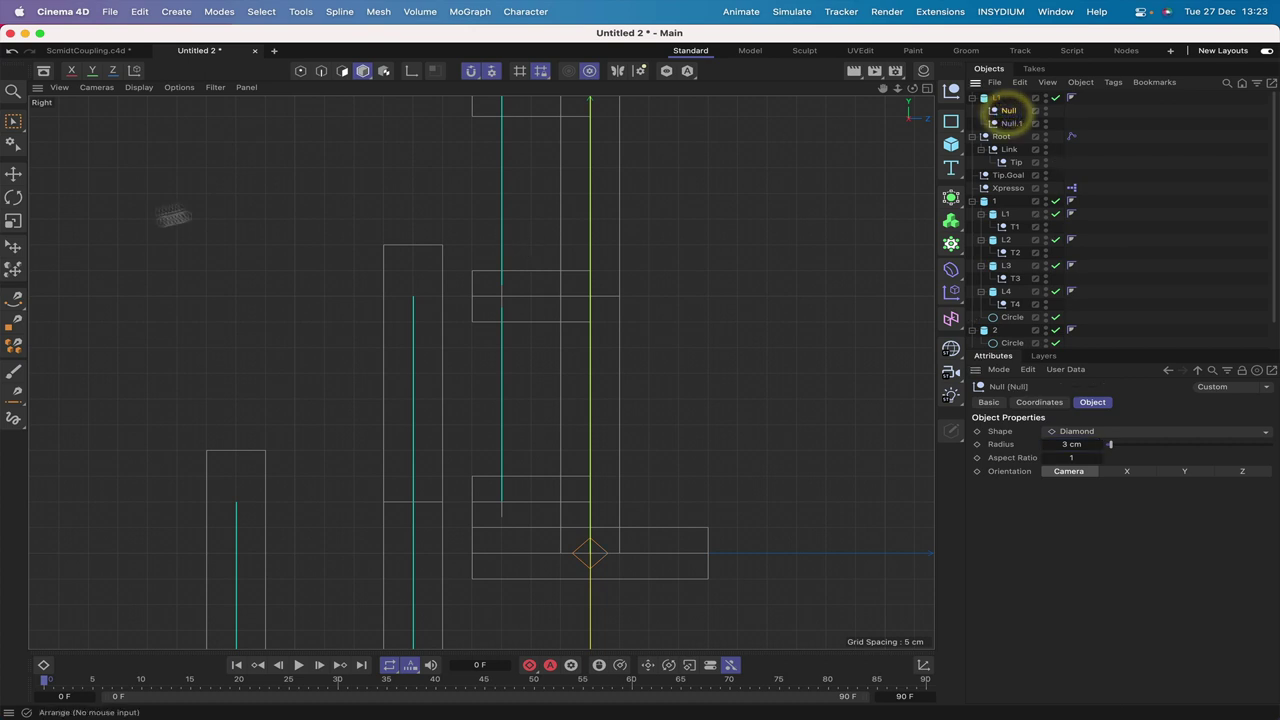
key("e")
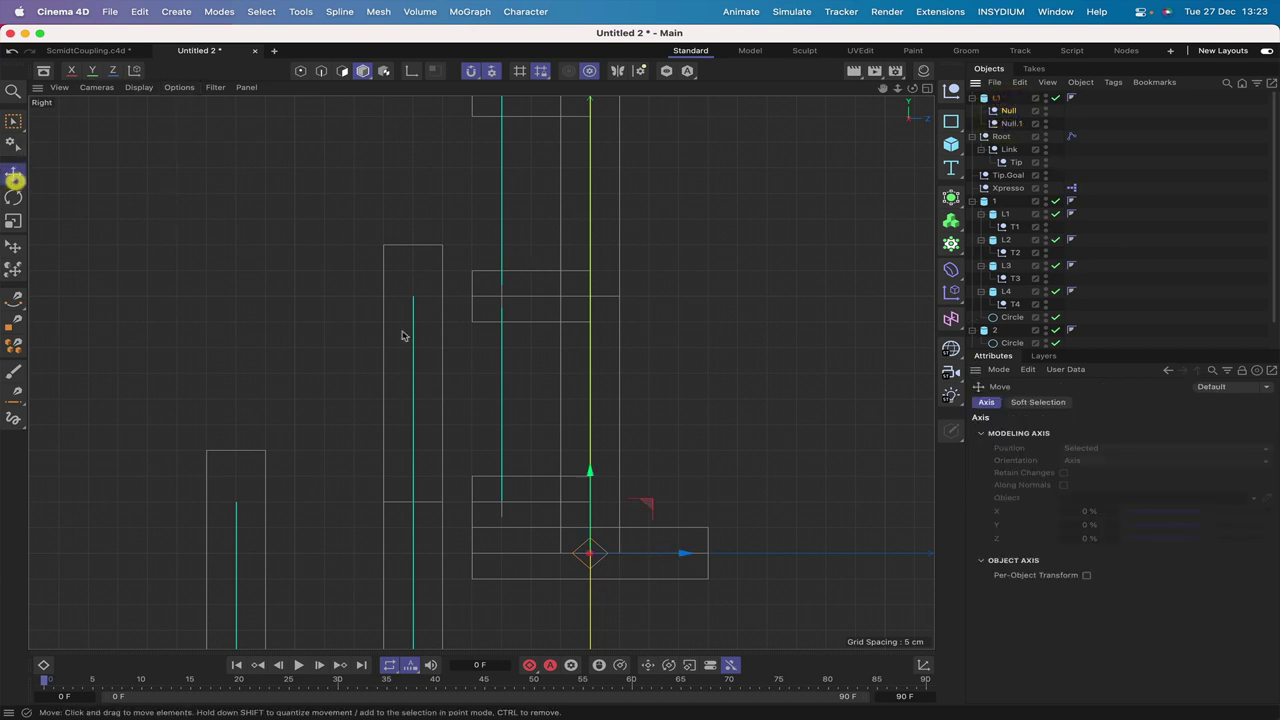
left_click_drag(680, 558, 766, 553)
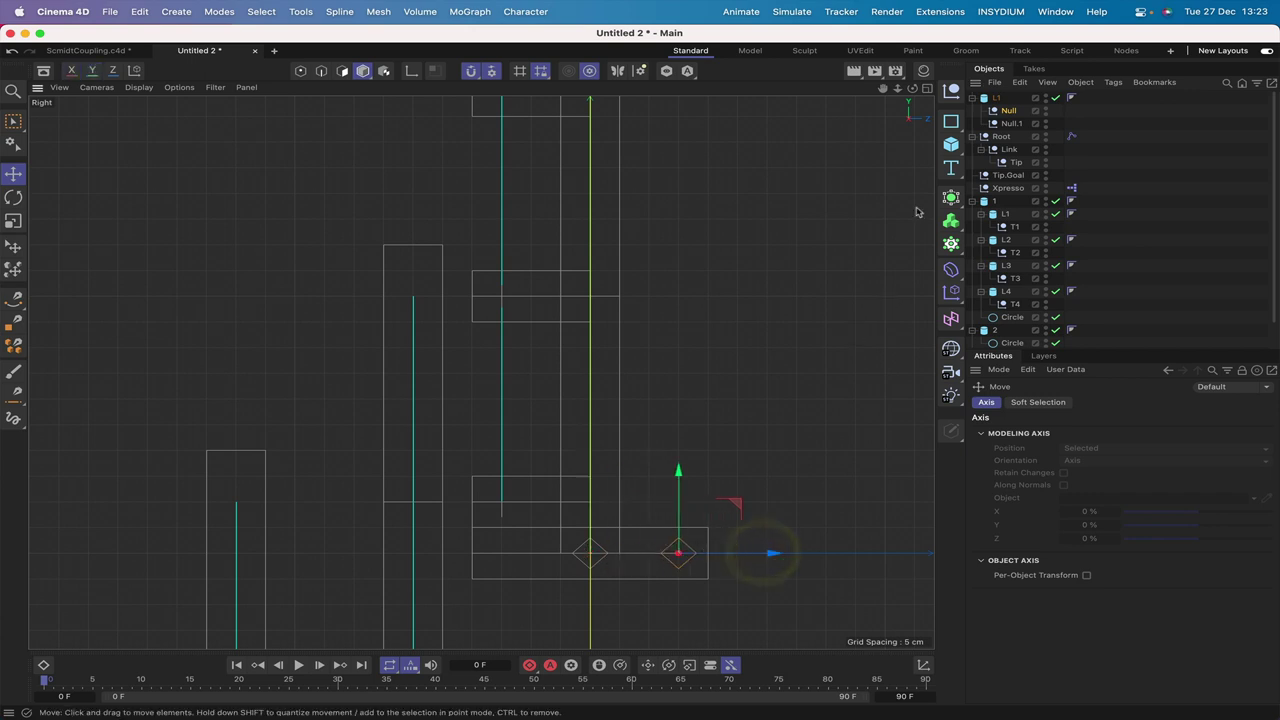
- Move the second null under the new L1 cylinder about 15 cm along negative Z, near the cylinder's opposite end
left_click(1013, 123)
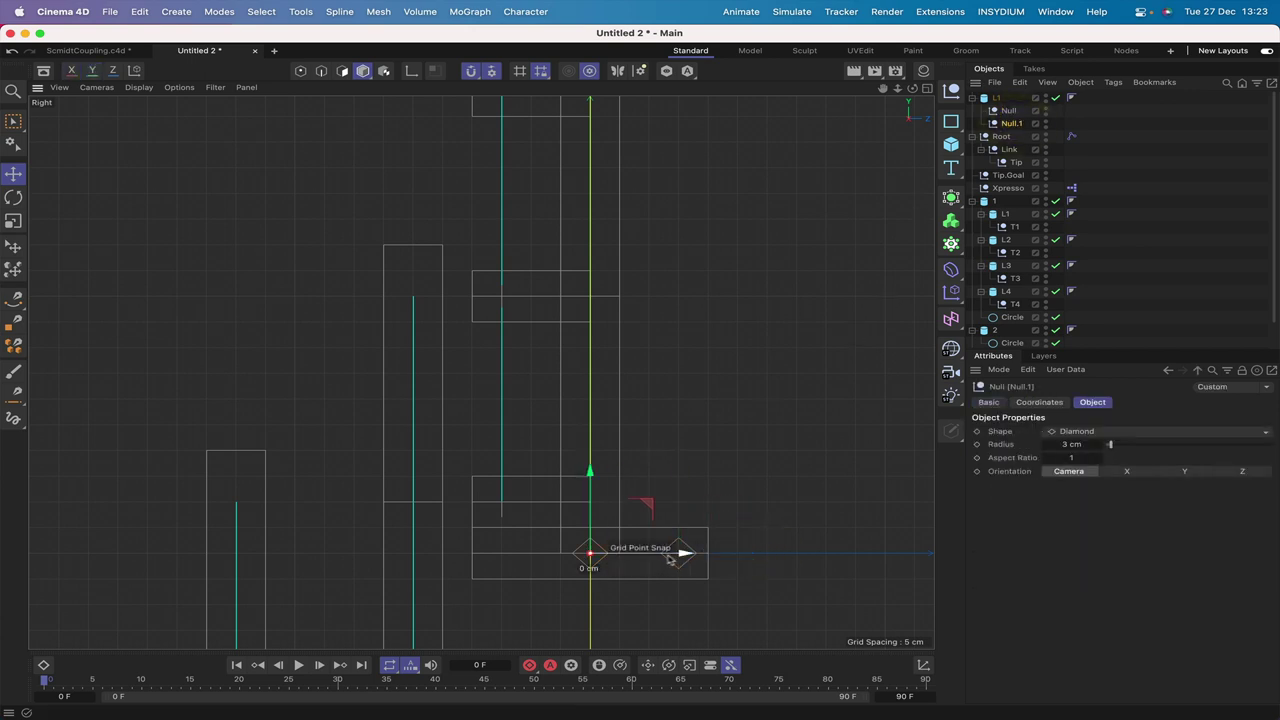
left_click_drag(684, 555, 580, 560)
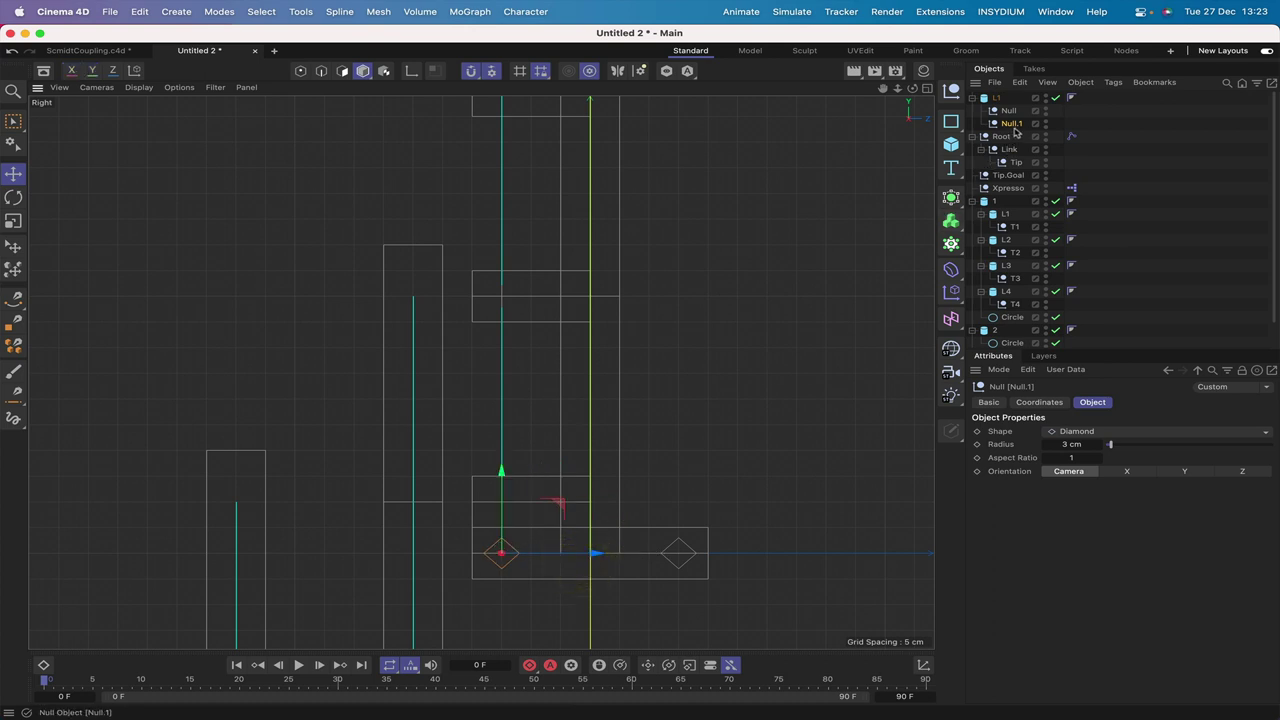
left_click(996, 99)
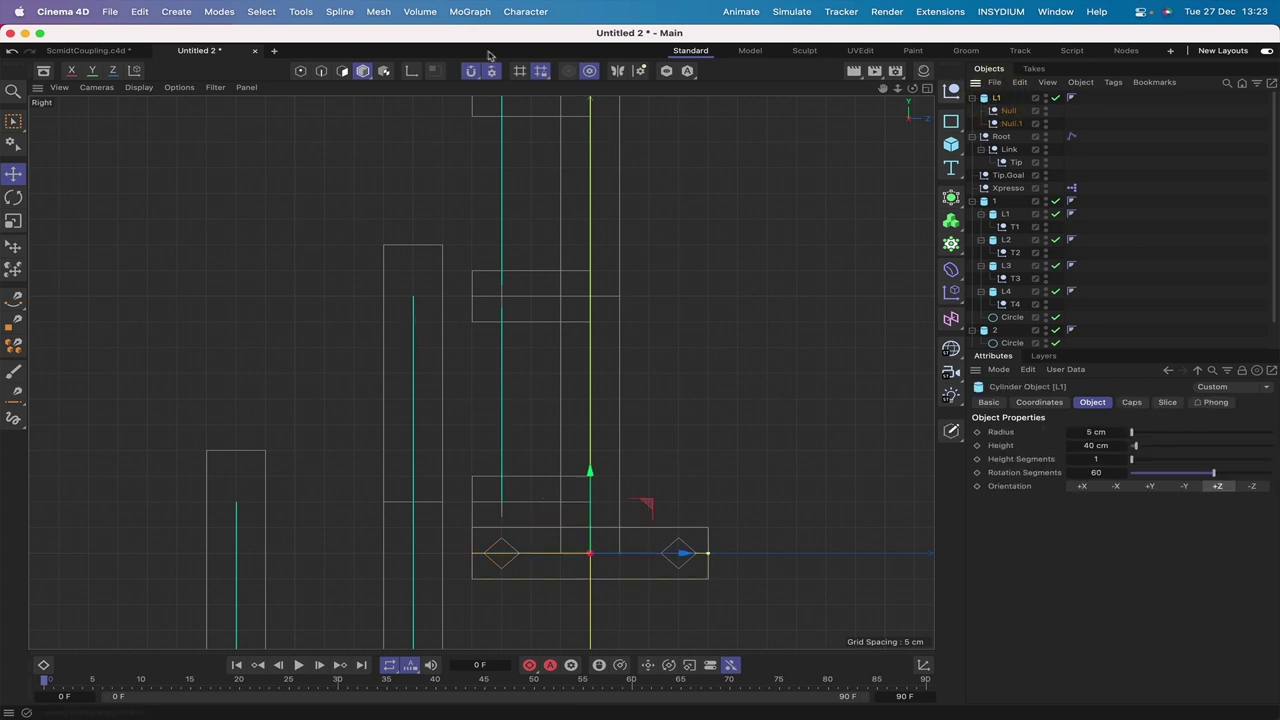
left_click(299, 12)
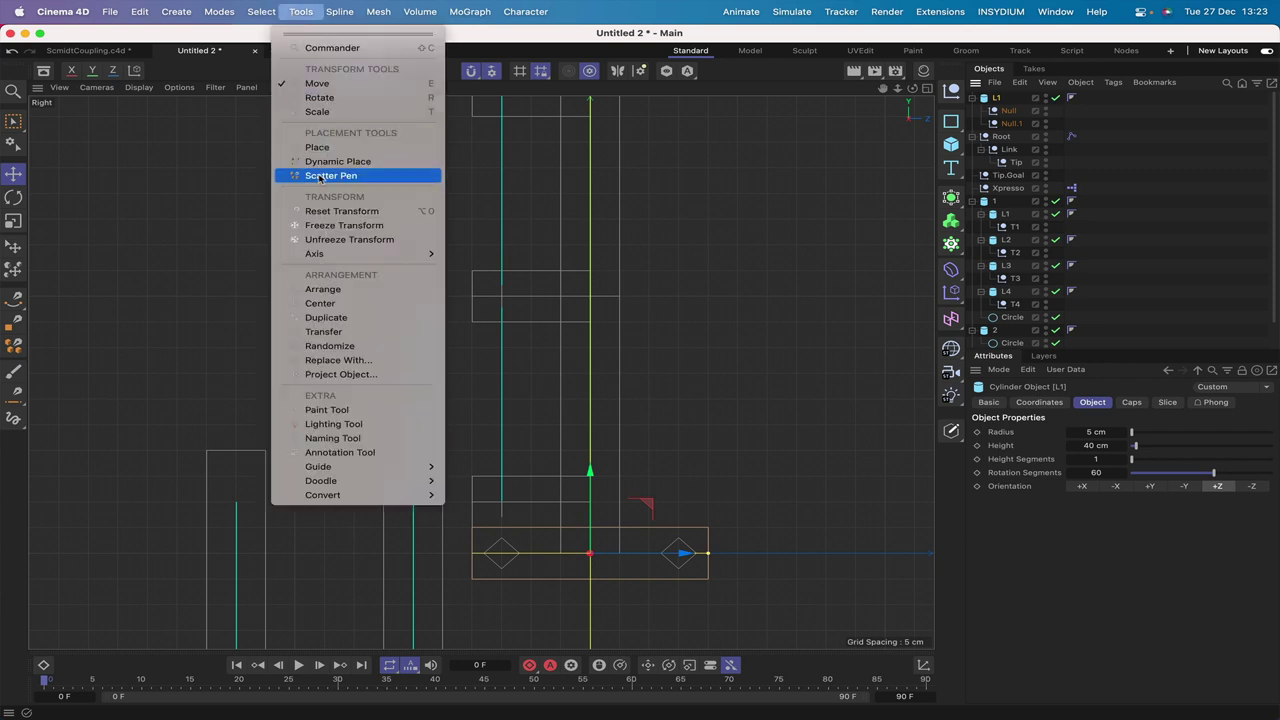
left_click(337, 318)
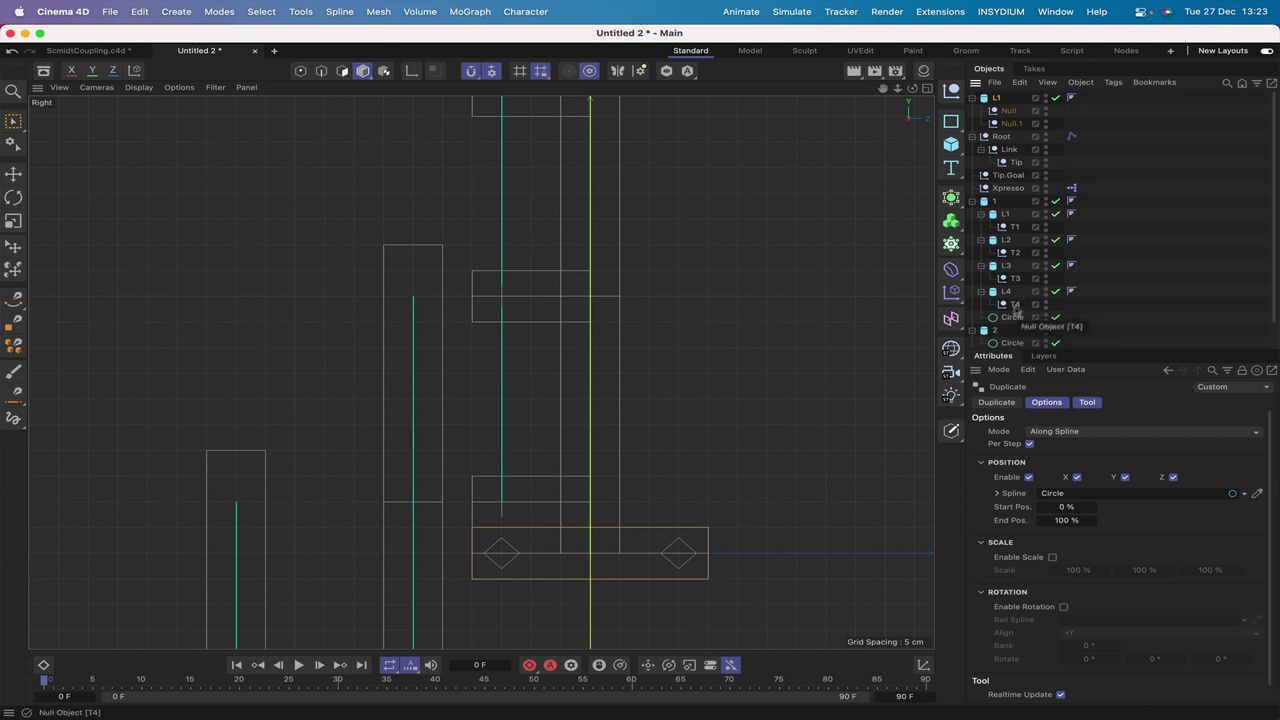
- Rename the circle spline under disc 1 as C1
scroll(1014, 290, "down", 2)
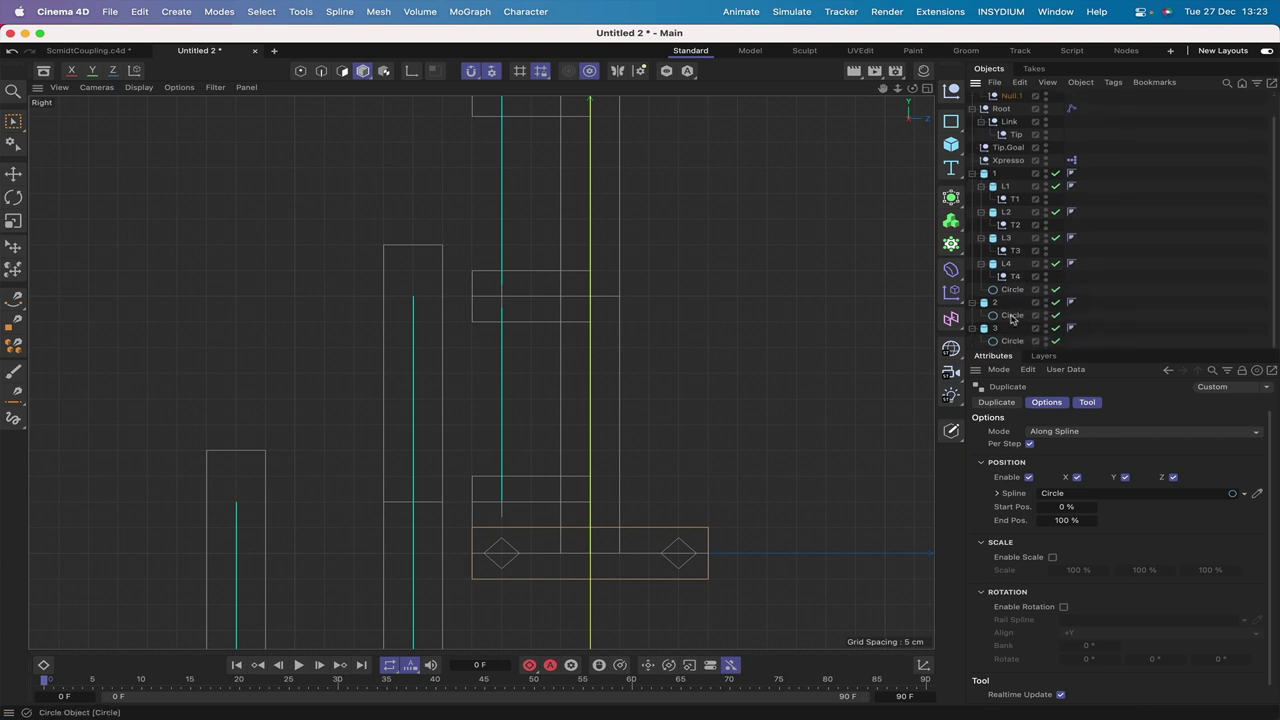
double_click(1009, 290)
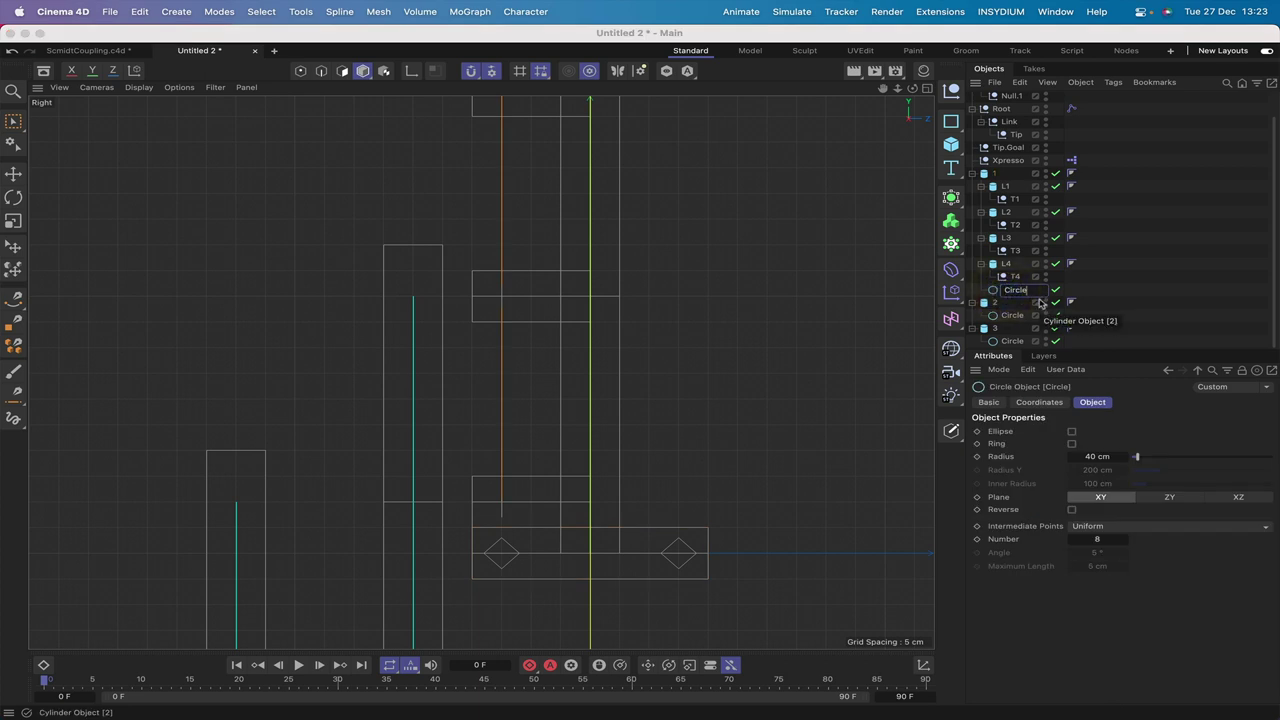
key("BackSpace")
key("BackSpace")
type("l1")
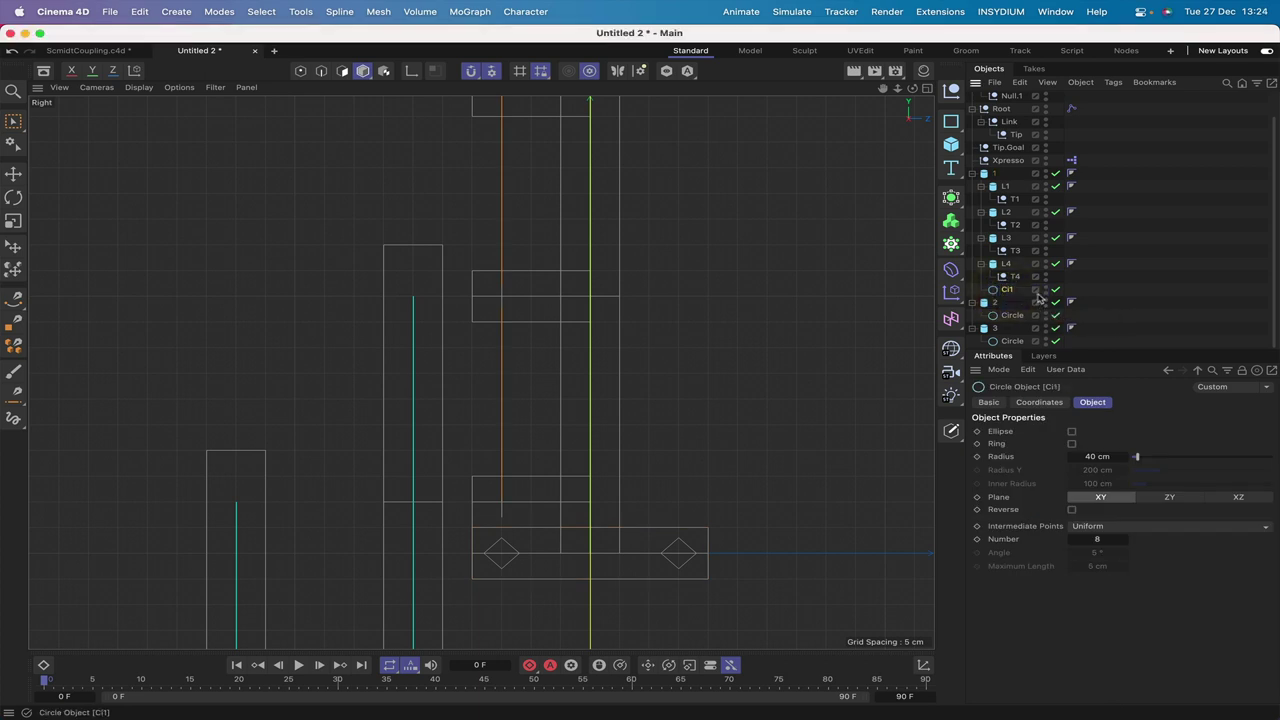
left_click(1005, 290)
- Rename the circle splines under discs 2 and 3 both as C2
double_click(1012, 316)
type("C2")
key("Return")
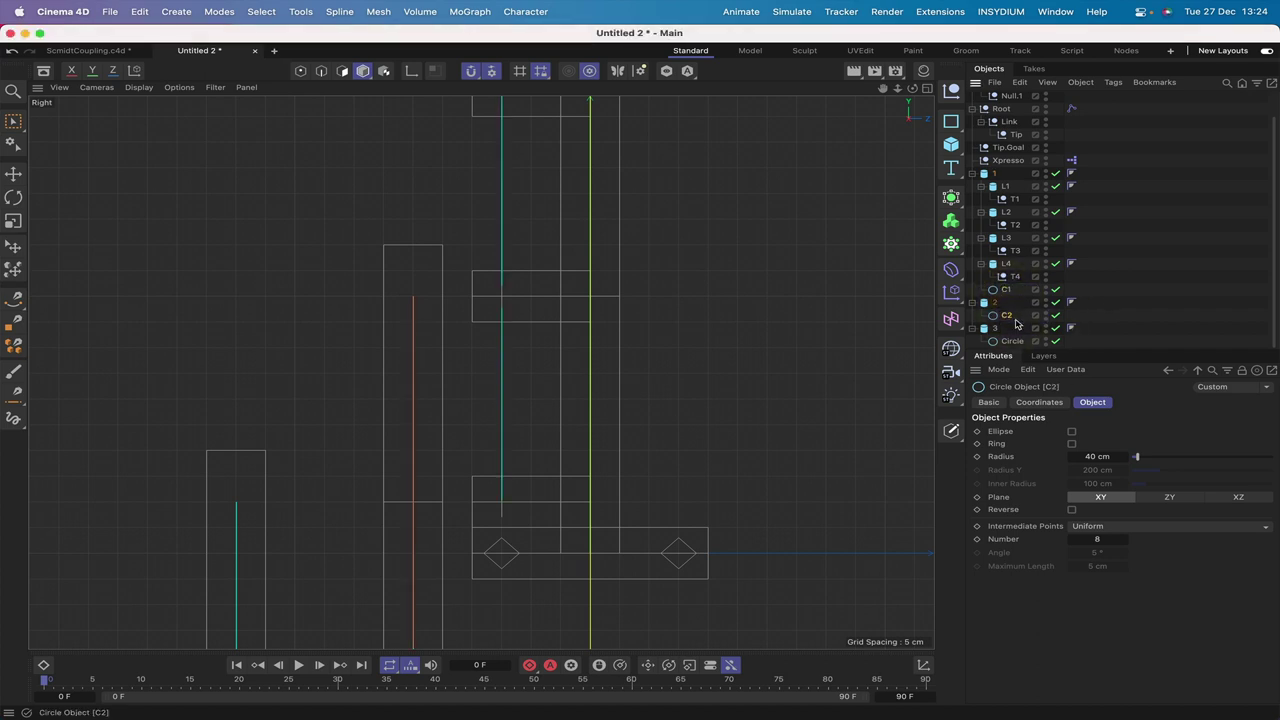
double_click(1012, 341)
type("C2")
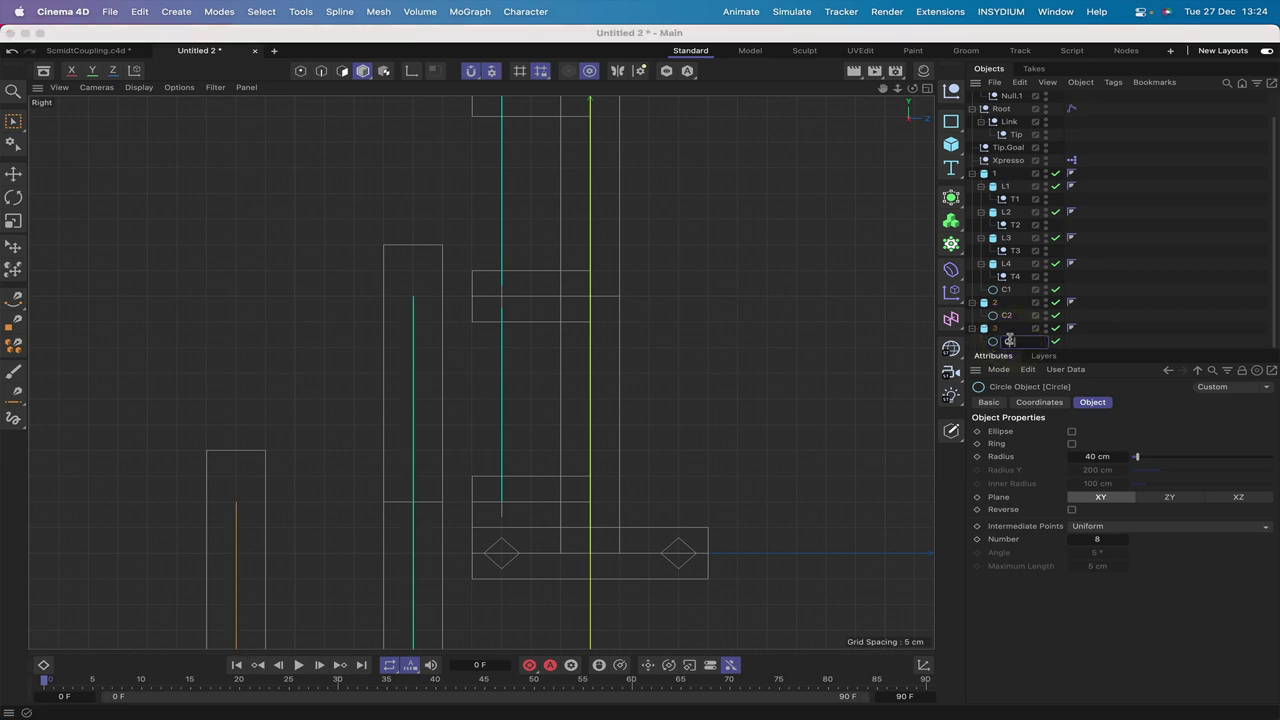
key("Return")
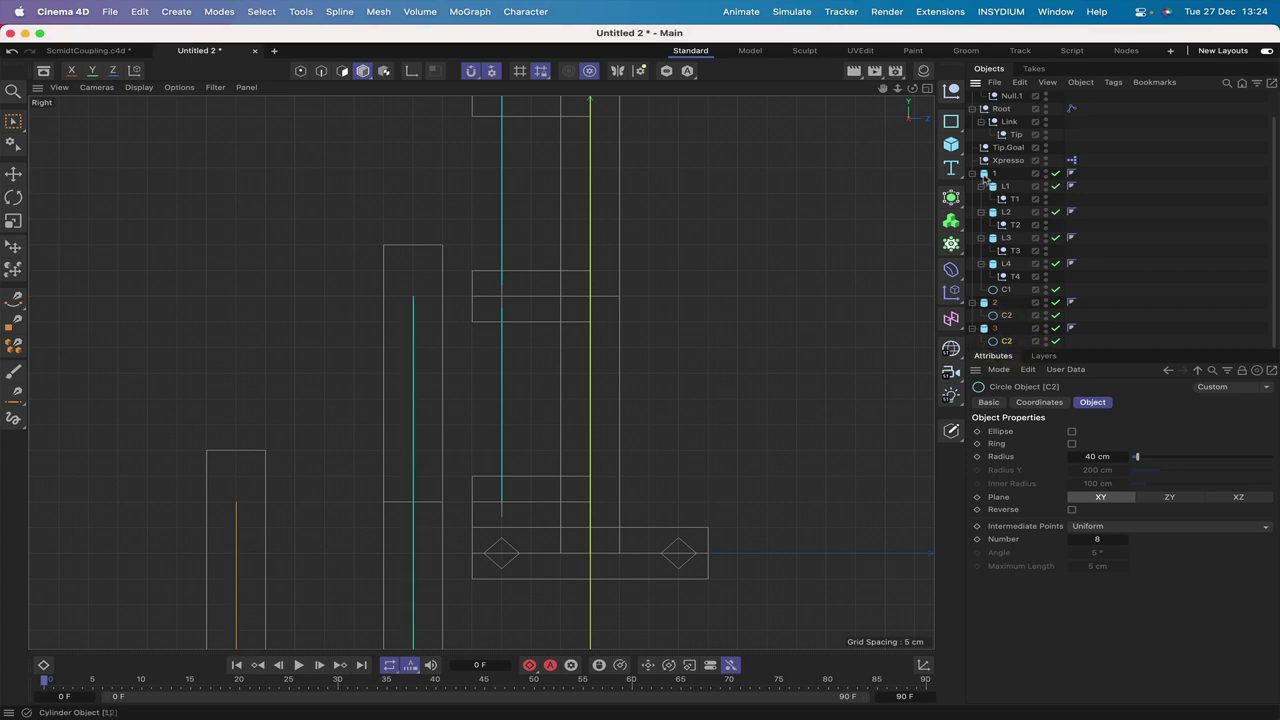
- Start the Duplicate tool and assign disc 2's circle C2 as its position spline
left_click(288, 12)
left_click(336, 319)
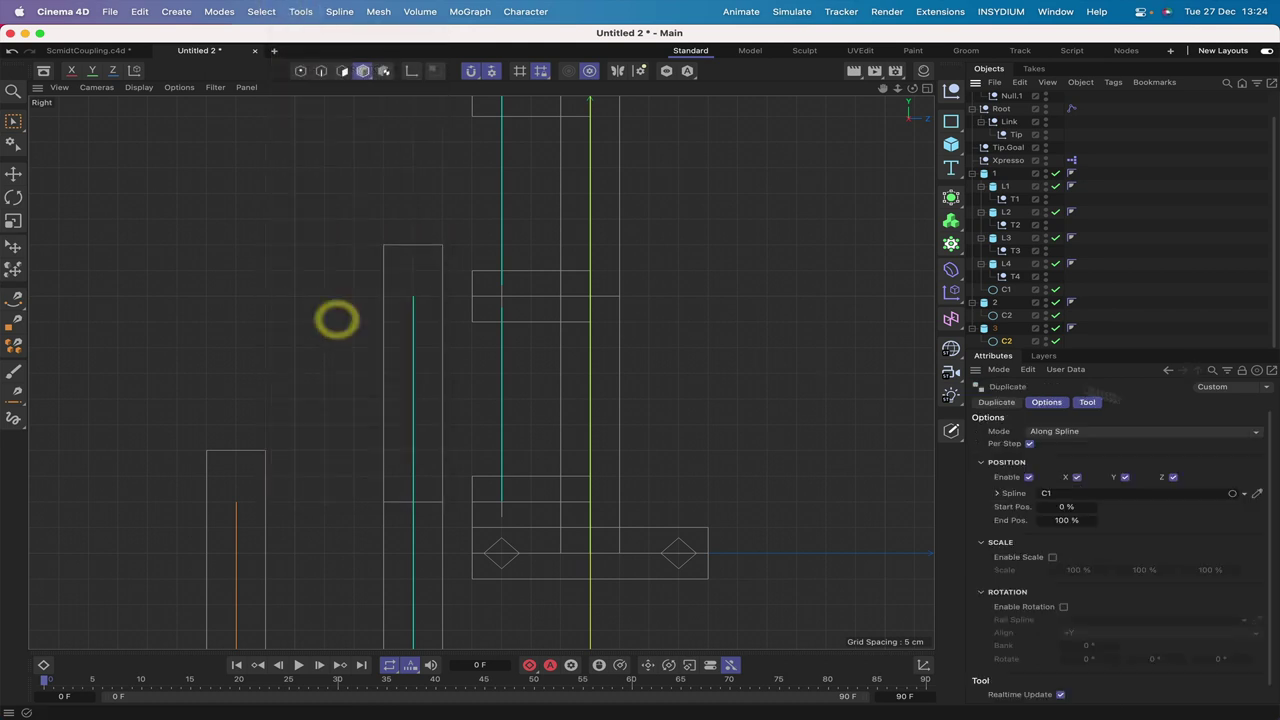
left_click_drag(1007, 315, 1069, 491)
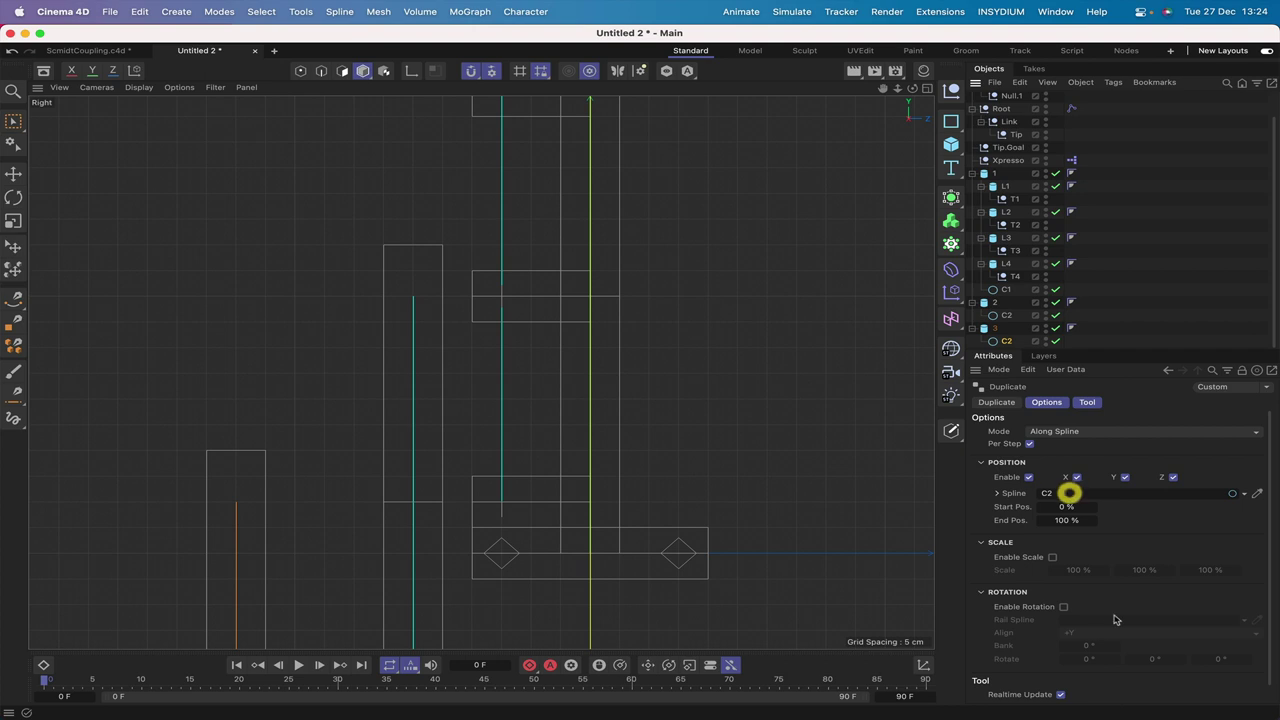
- Try to duplicate the circle under disc 3 along the C2 spline, and undo the duplication
left_click(1088, 402)
left_click(1010, 443)
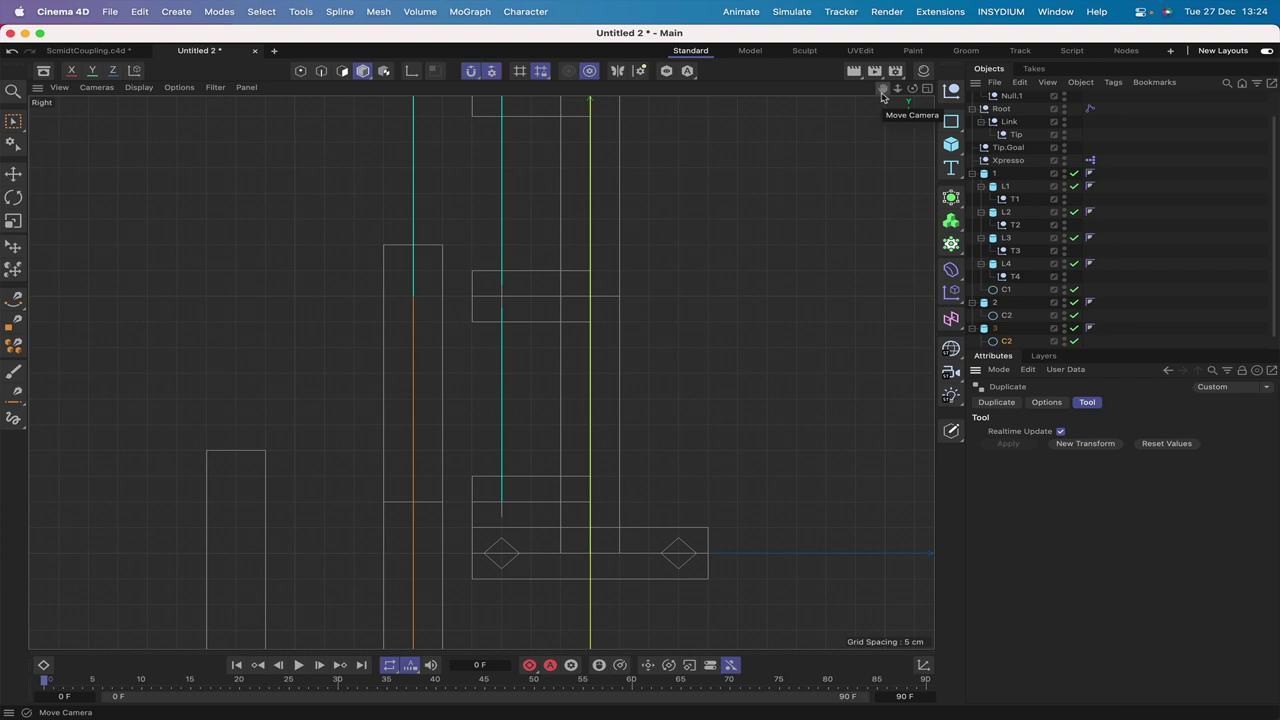
key("F1")
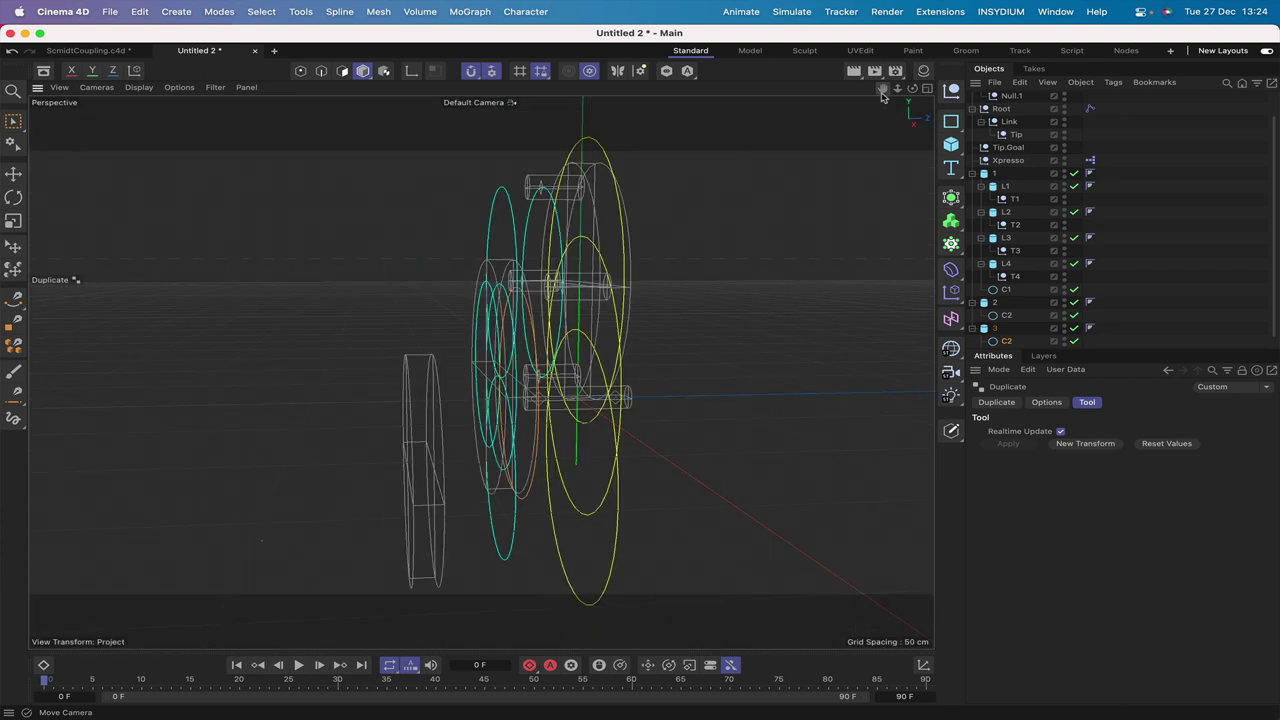
key("super+z")
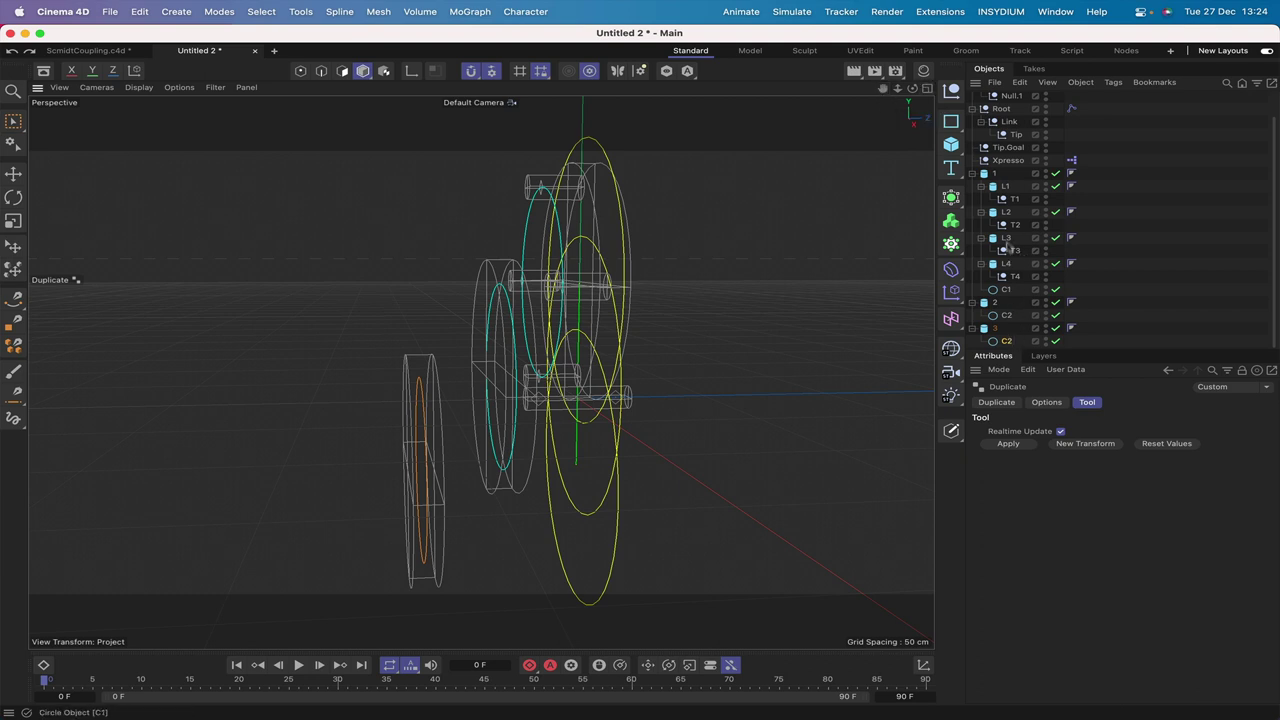
- Duplicate the 40 cm L1 cylinder with its two nulls along disc 2's C2 spline
scroll(1000, 130, "up", 2)
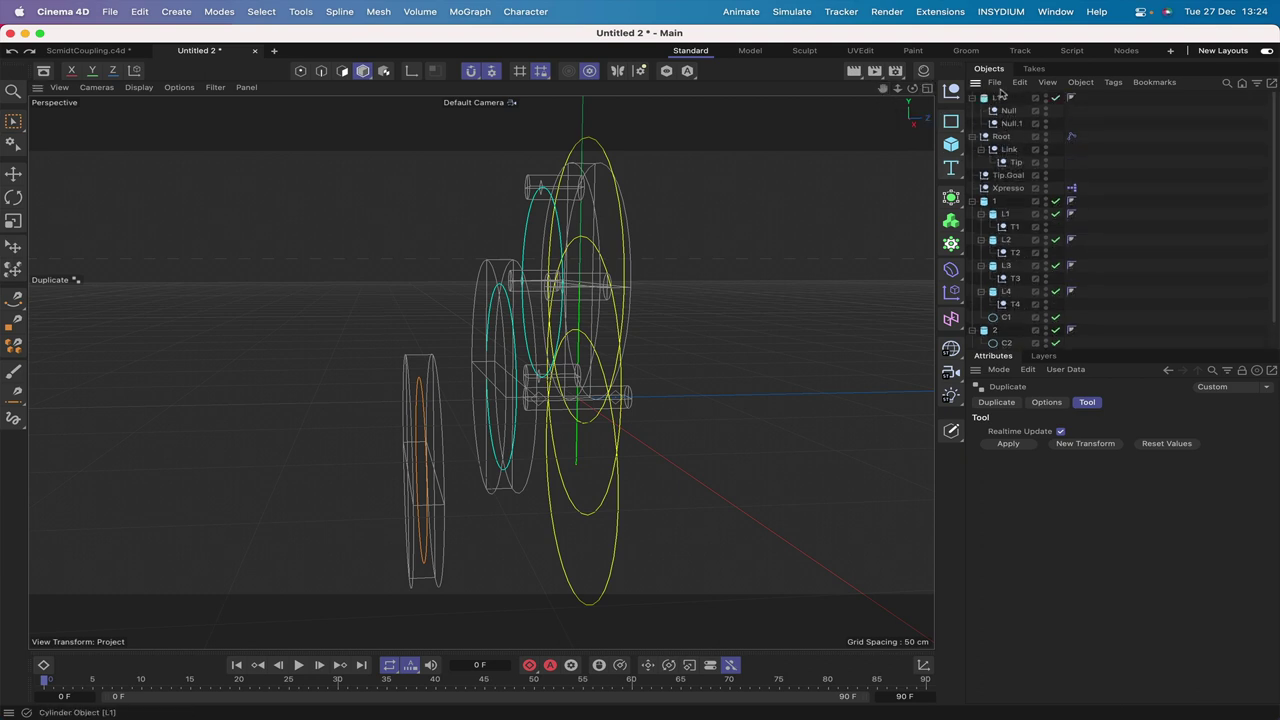
left_click(996, 98)
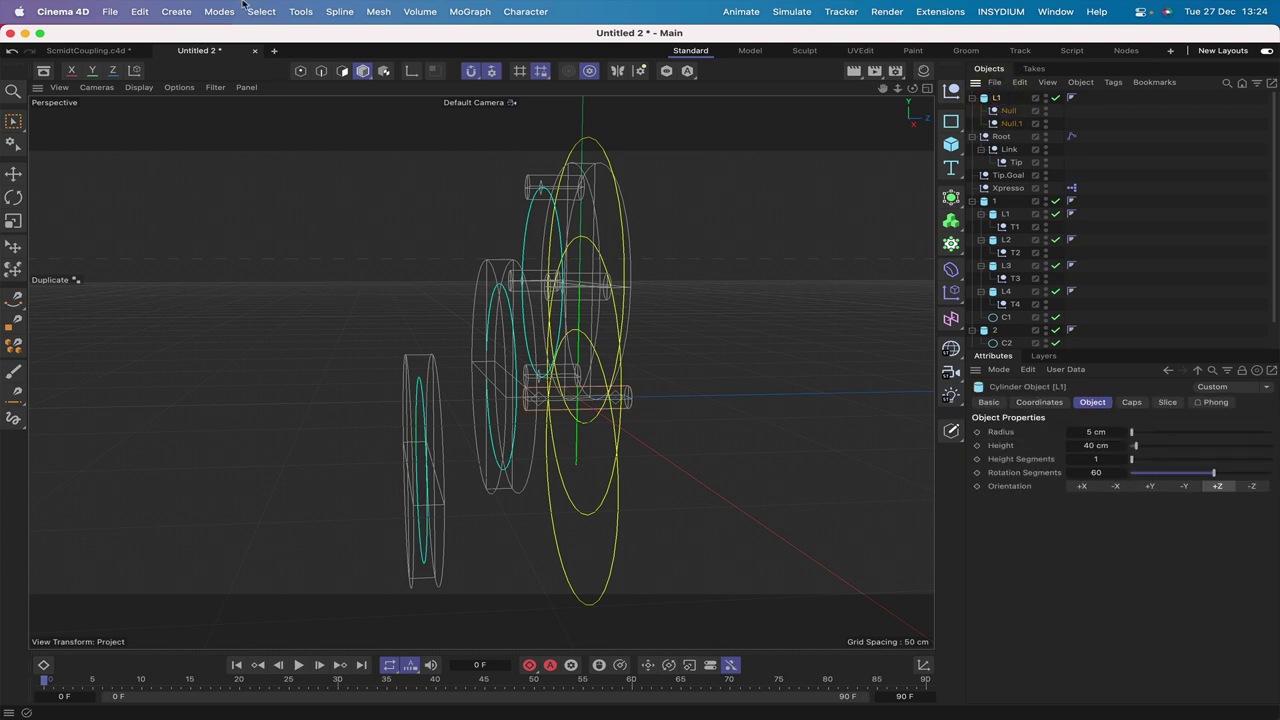
left_click(314, 12)
left_click(334, 318)
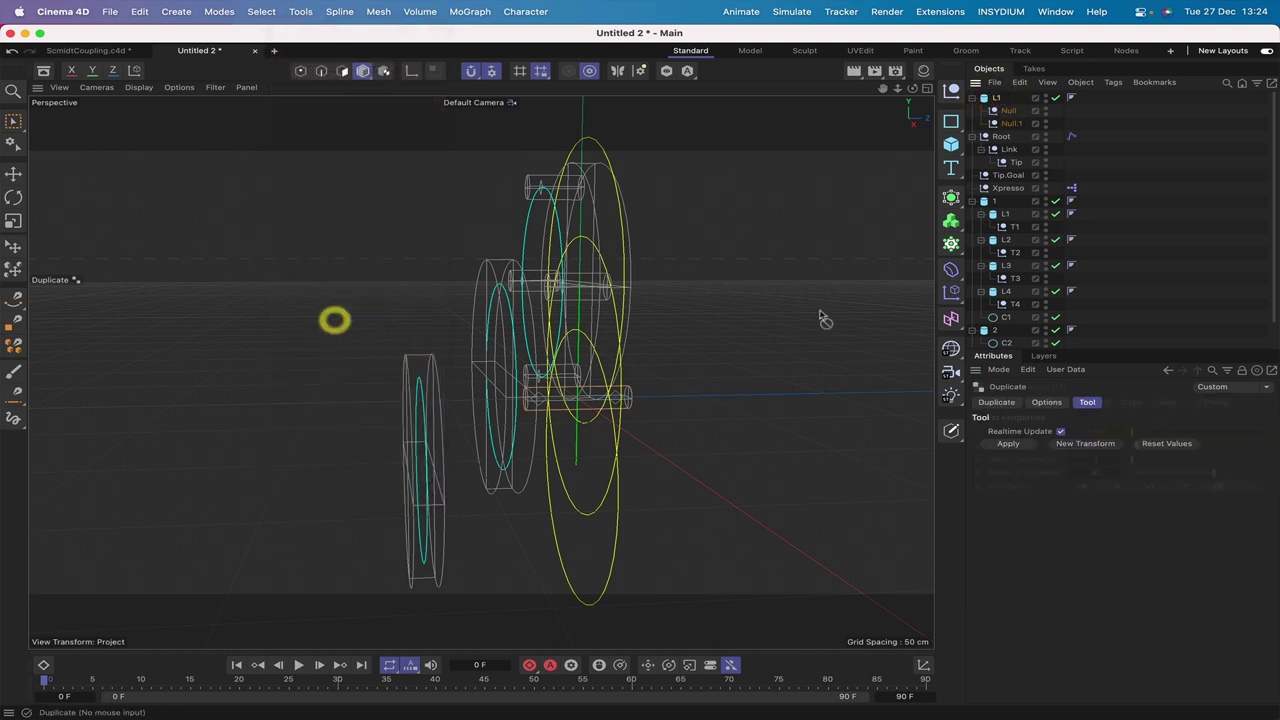
left_click(1016, 443)
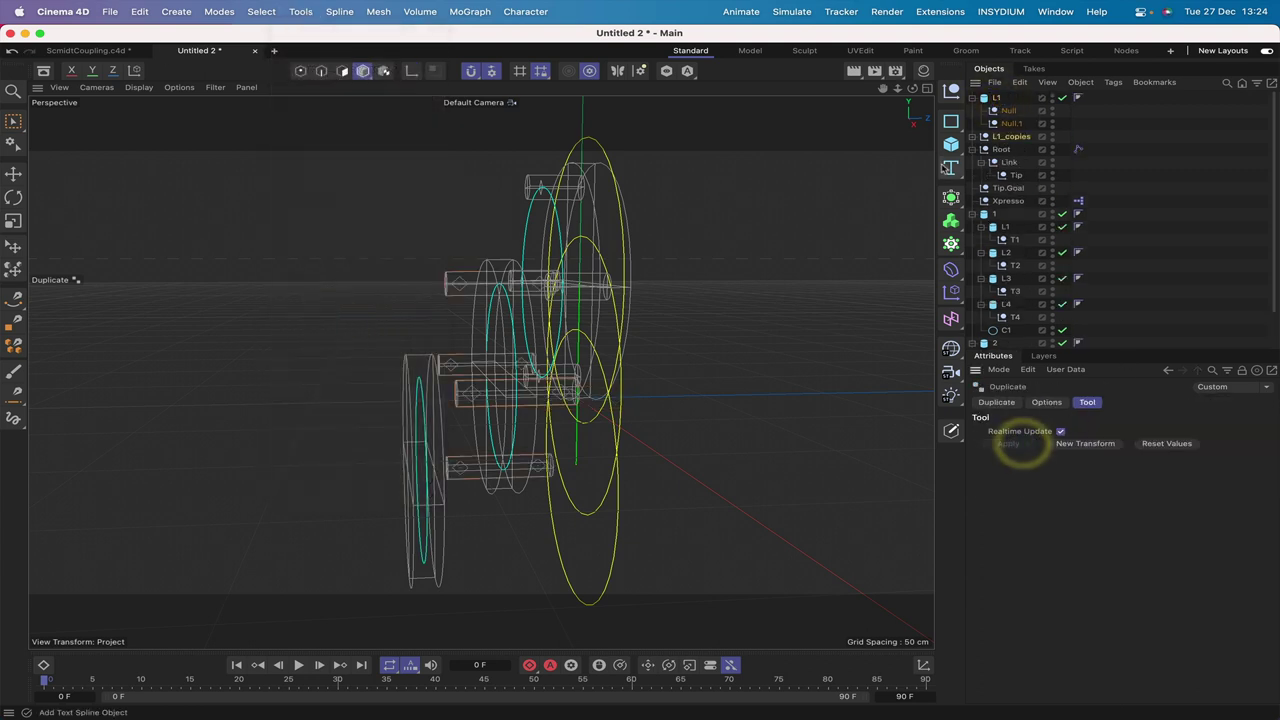
left_click_drag(912, 88, 845, 92)
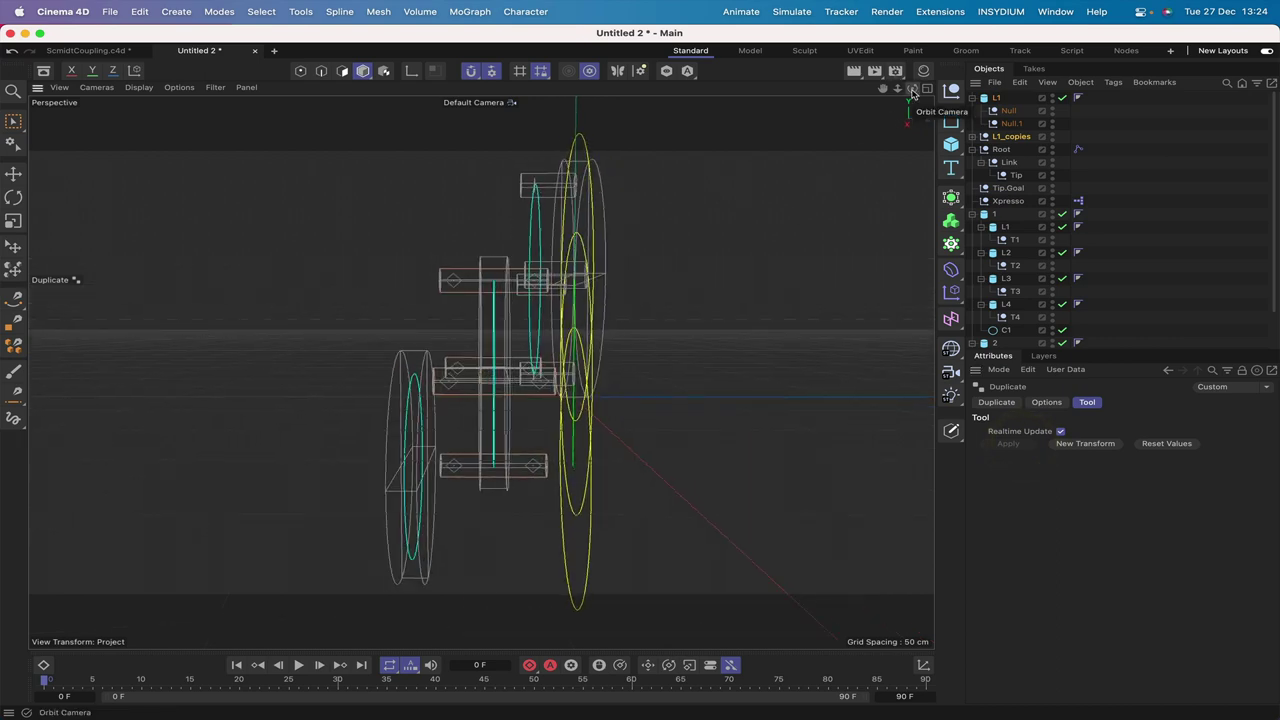
key("F3")
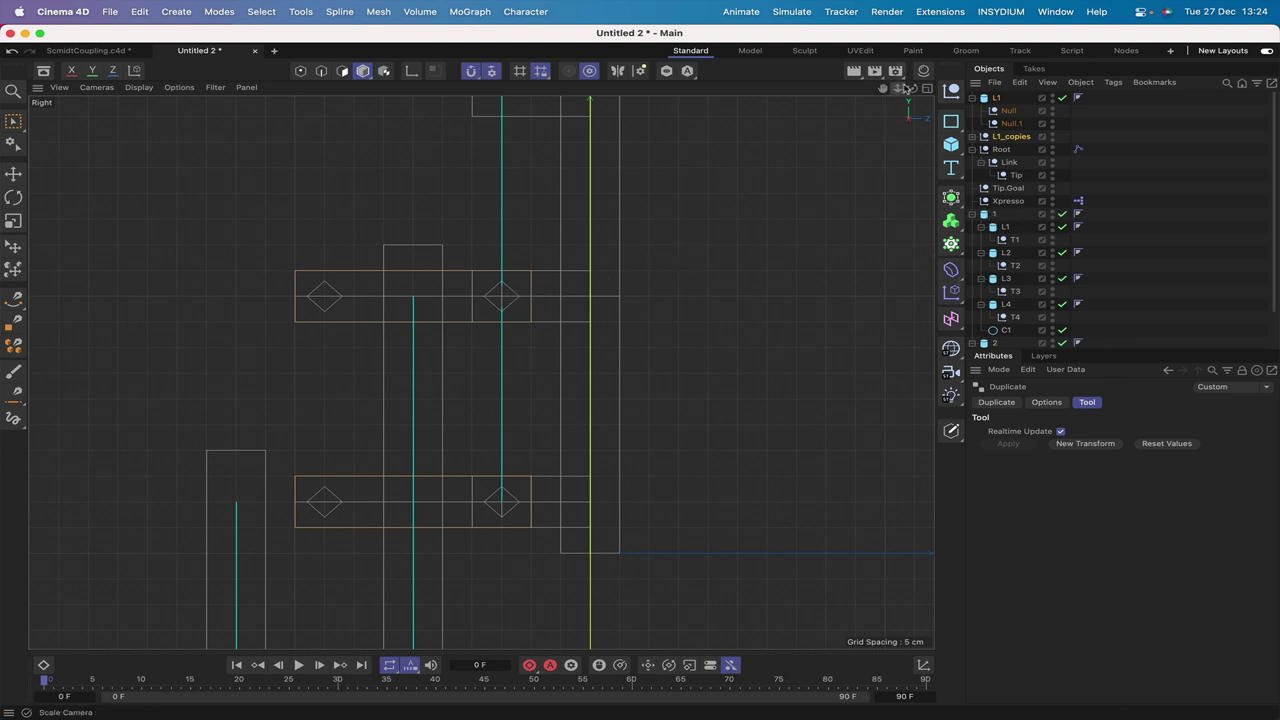
key("F1")
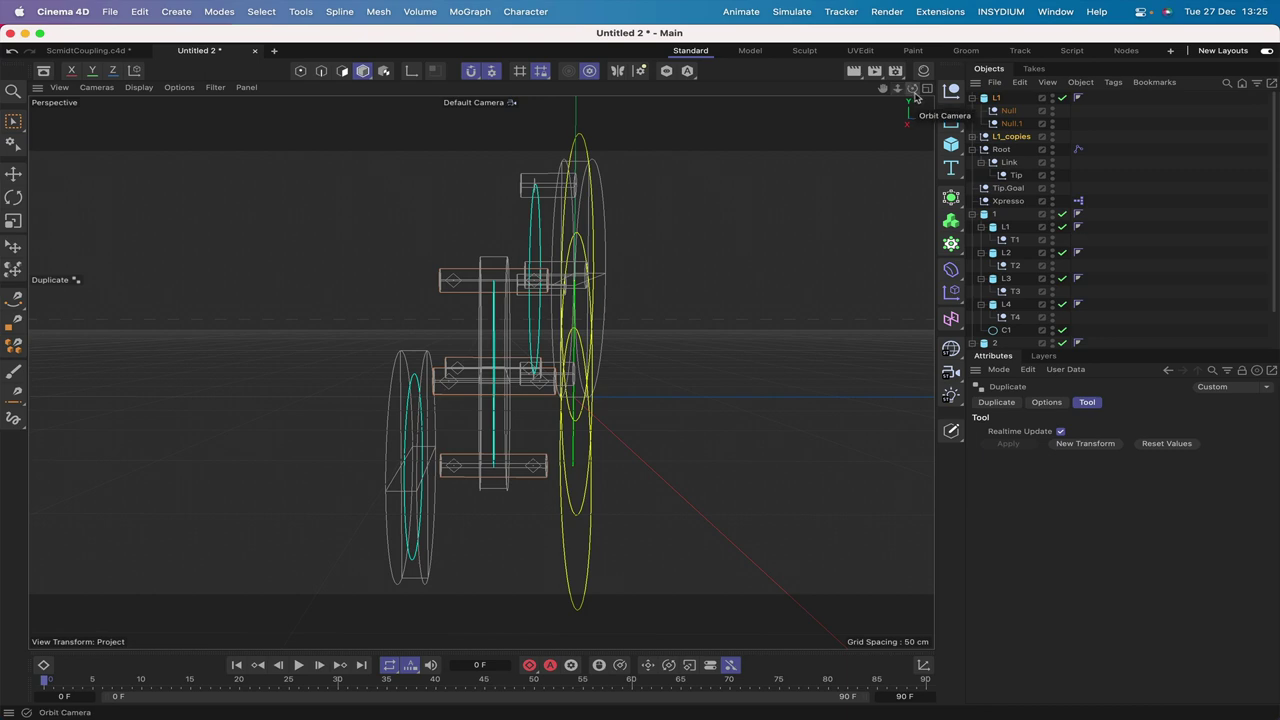
left_click_drag(913, 90, 870, 95)
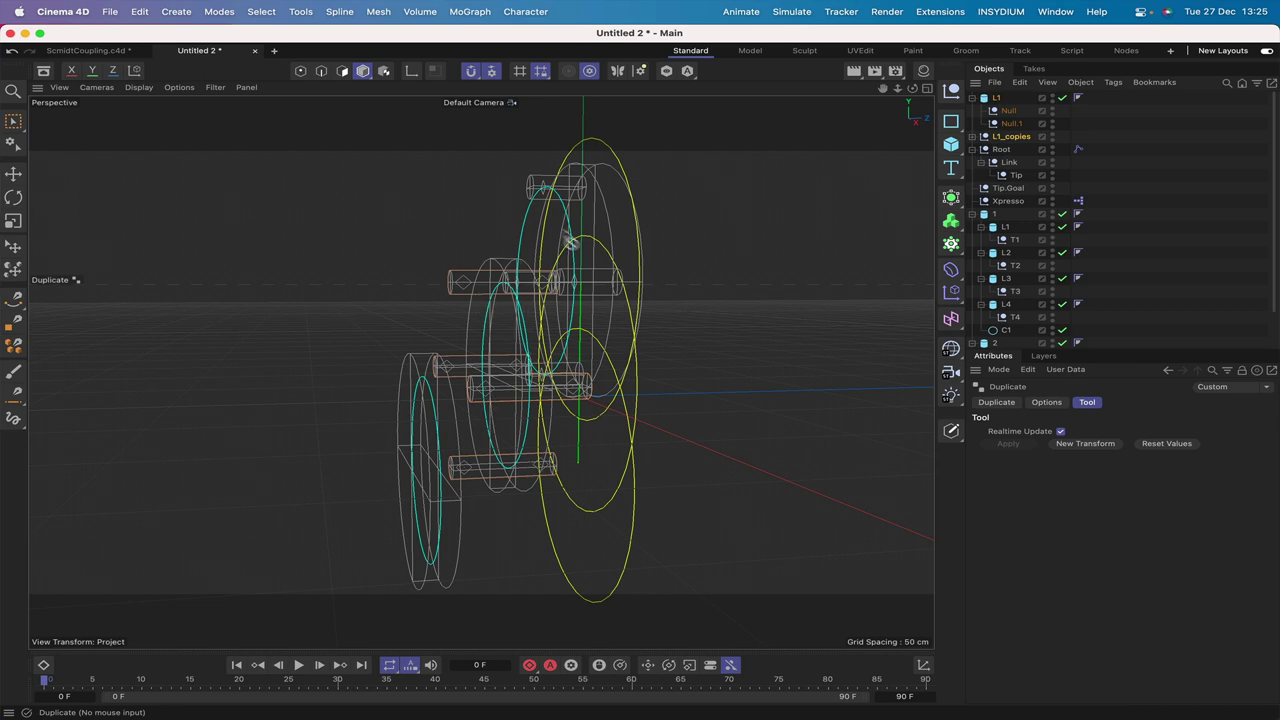
mouse_move(912, 89)
left_mouse_down()
mouse_move(898, 91)
mouse_move(929, 100)
left_mouse_up()
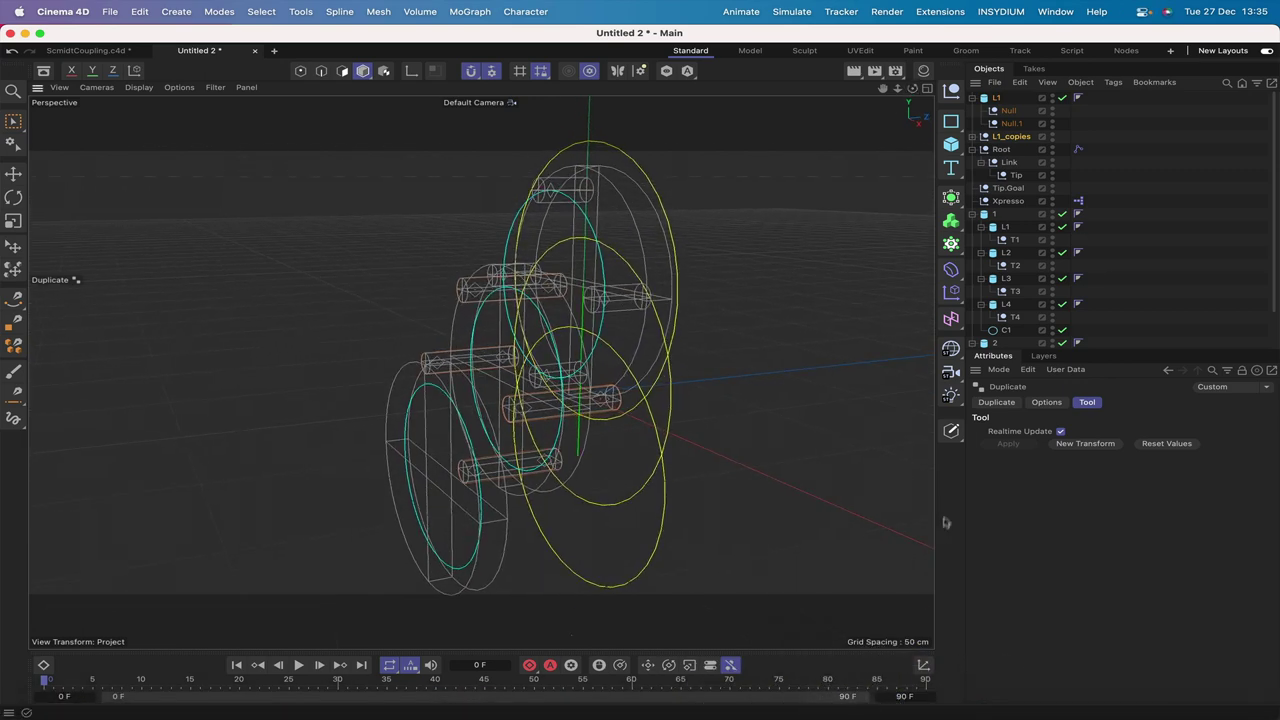
- Move the 40 cm L1 cylinder into L1_copies as its first child and rename the L1.0 copy as L2
left_click(971, 137)
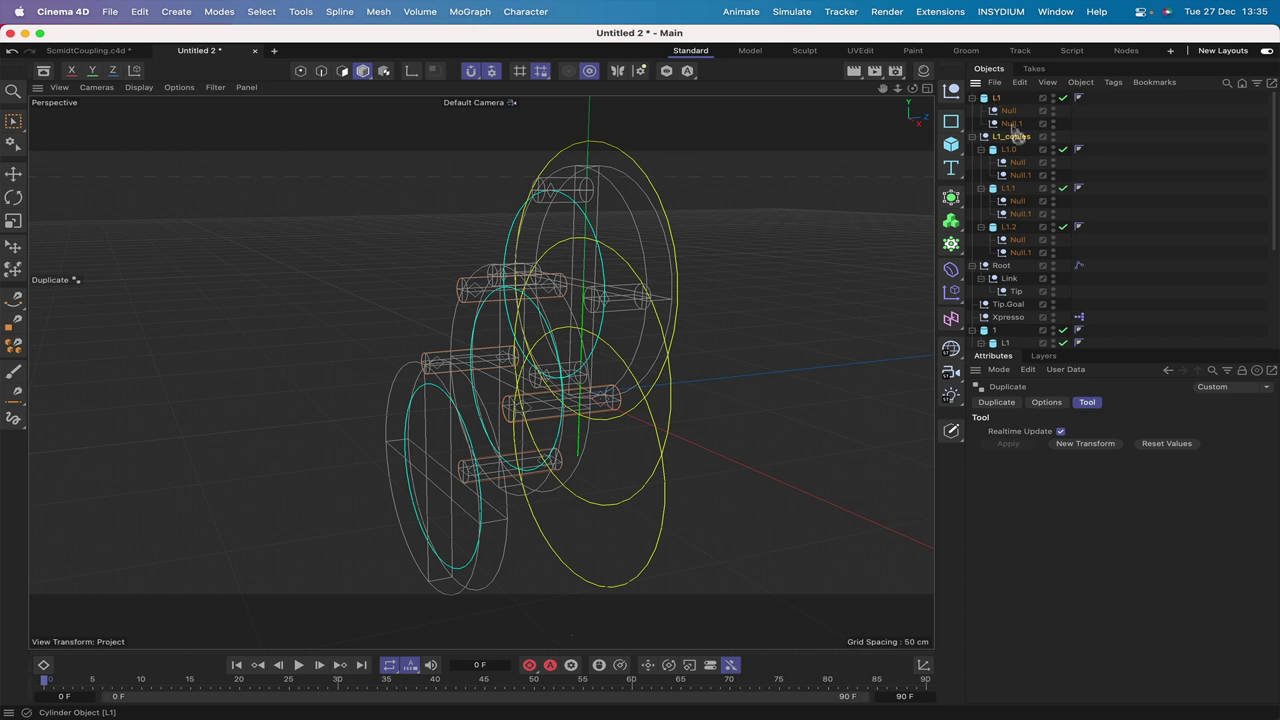
mouse_move(1019, 152)
left_mouse_down()
mouse_move(1014, 92)
mouse_move(1012, 146)
left_mouse_up()
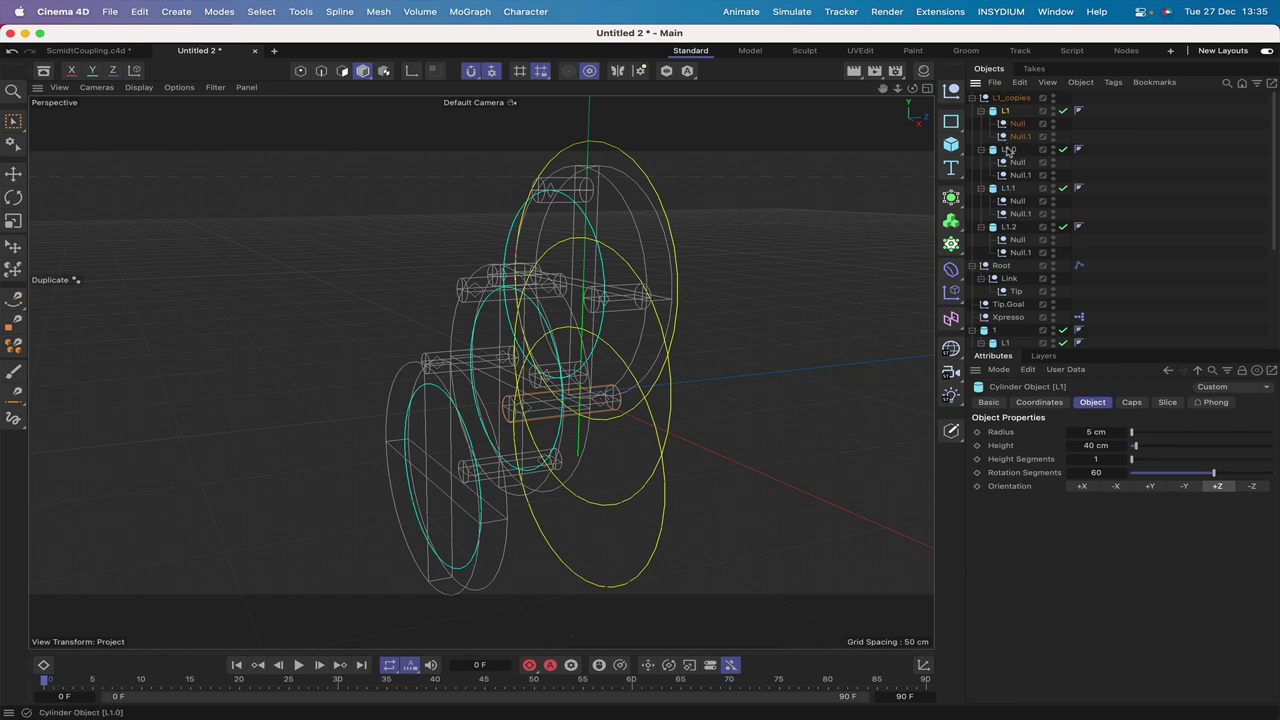
double_click(1010, 149)
type("L2")
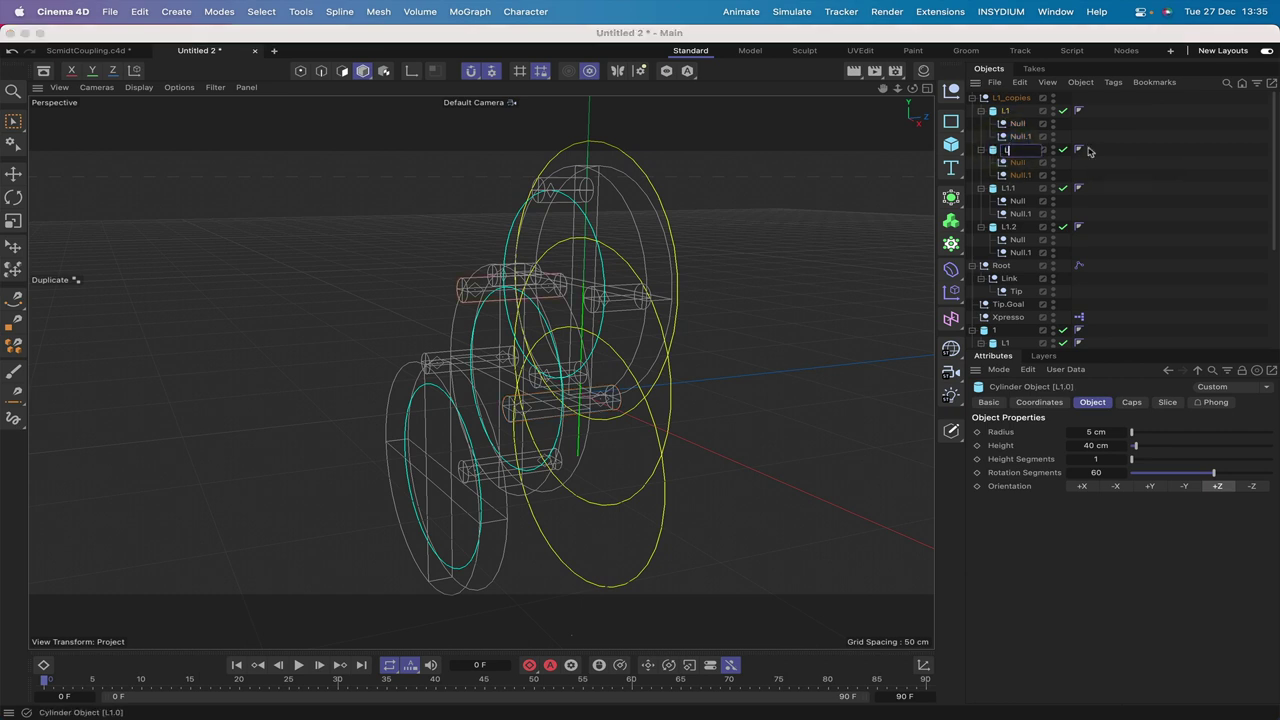
key("Return")
- Rename the remaining cylinder copies L1.1 and L1.2 as L3 and L4
double_click(1008, 228)
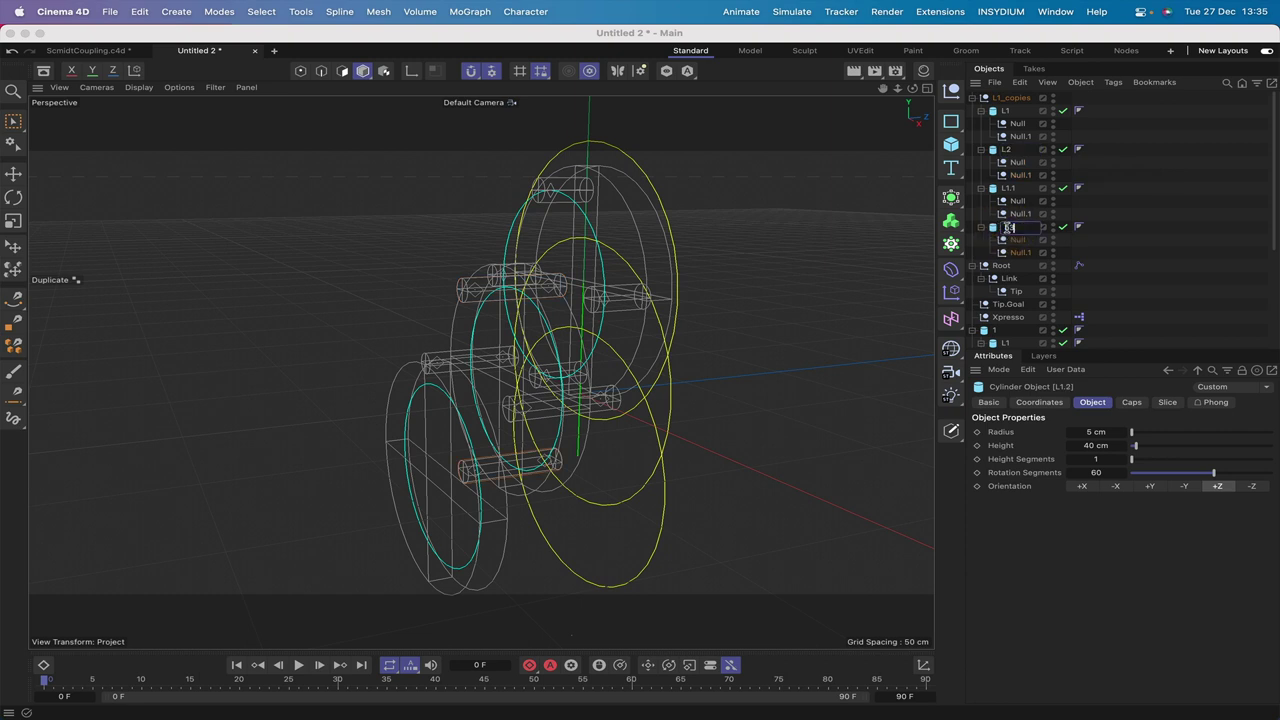
type("L3")
double_click(1010, 188)
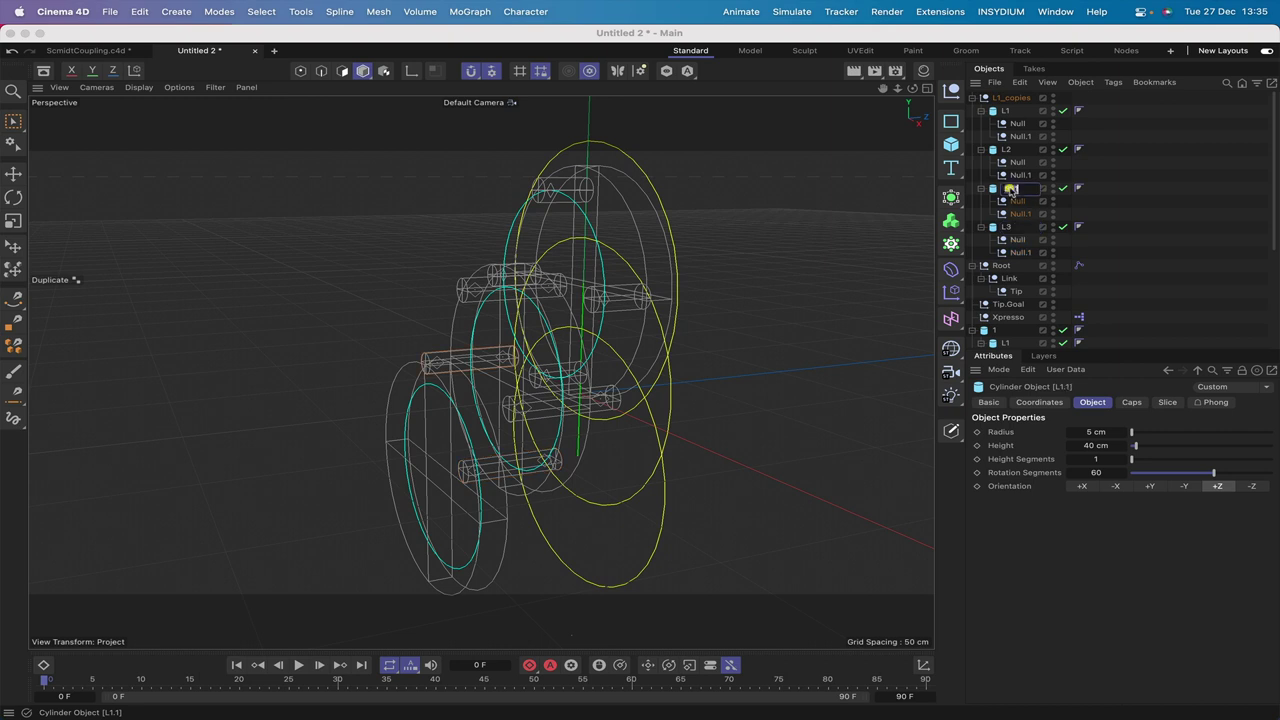
type("L3")
double_click(1006, 227)
type("L4")
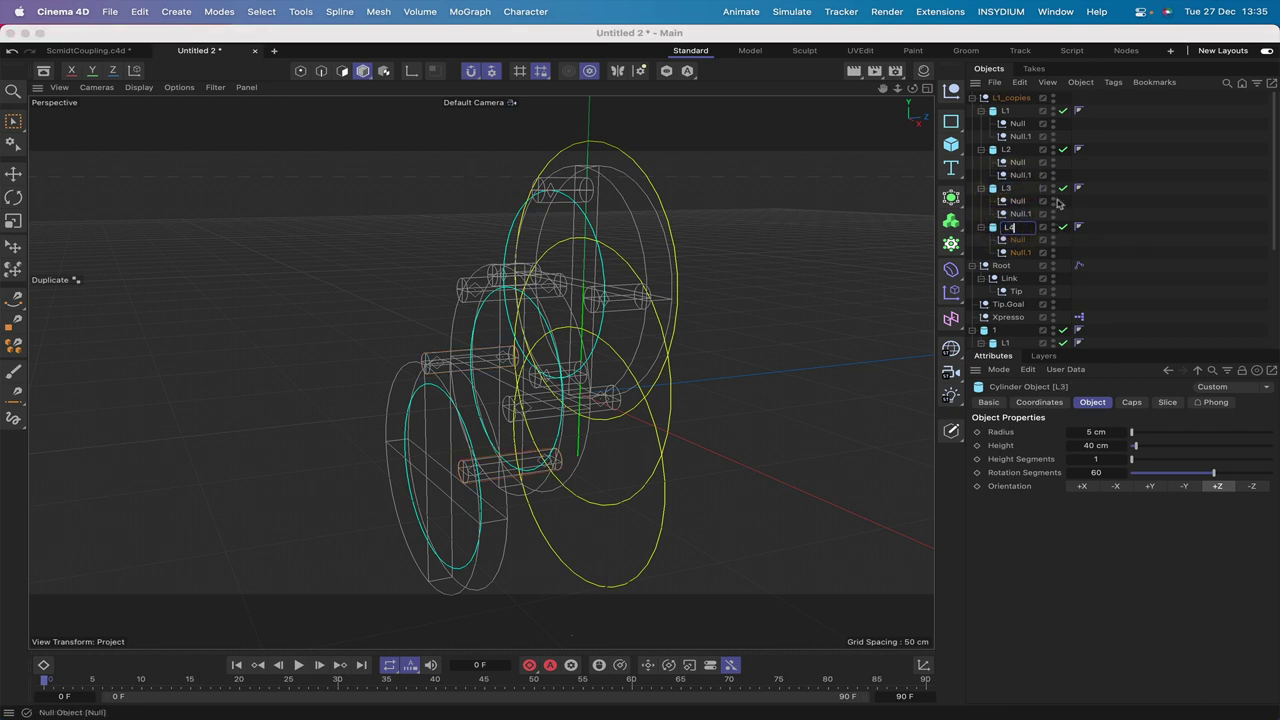
- Set the orientation of all eight nulls under the link cylinders L1–L4 to Z
left_click(1017, 124)
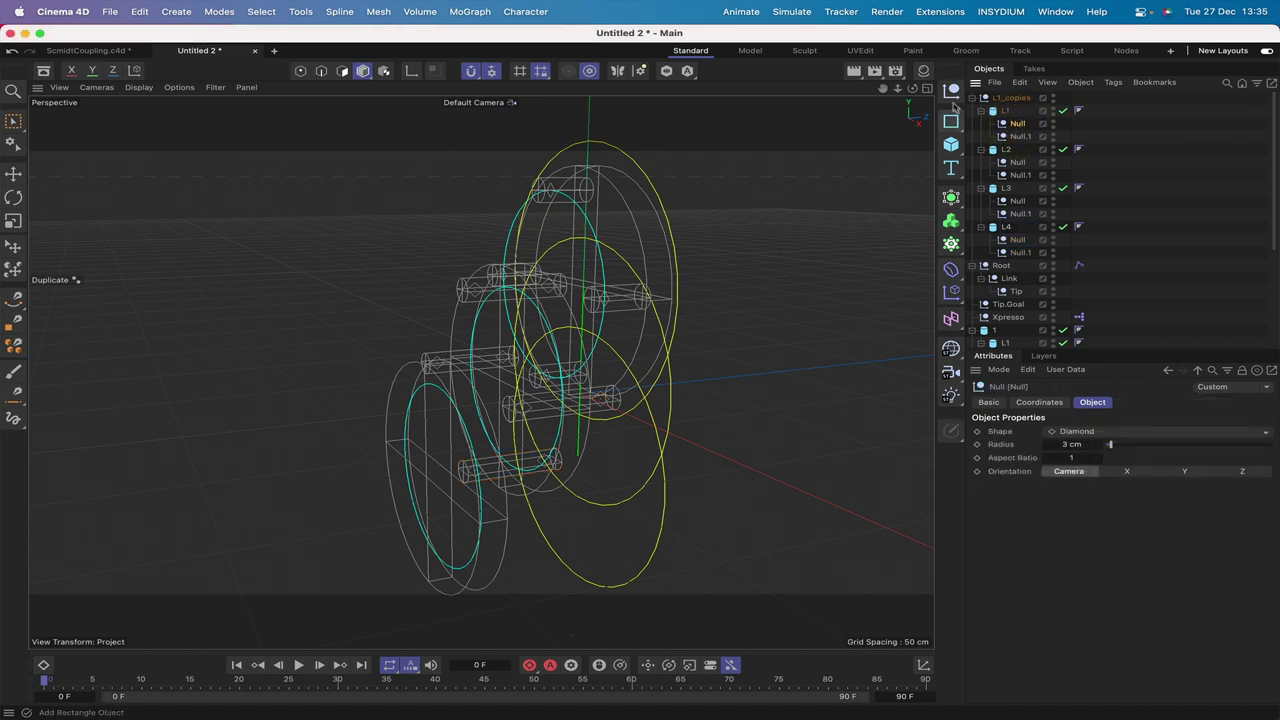
left_click_drag(912, 88, 1025, 124)
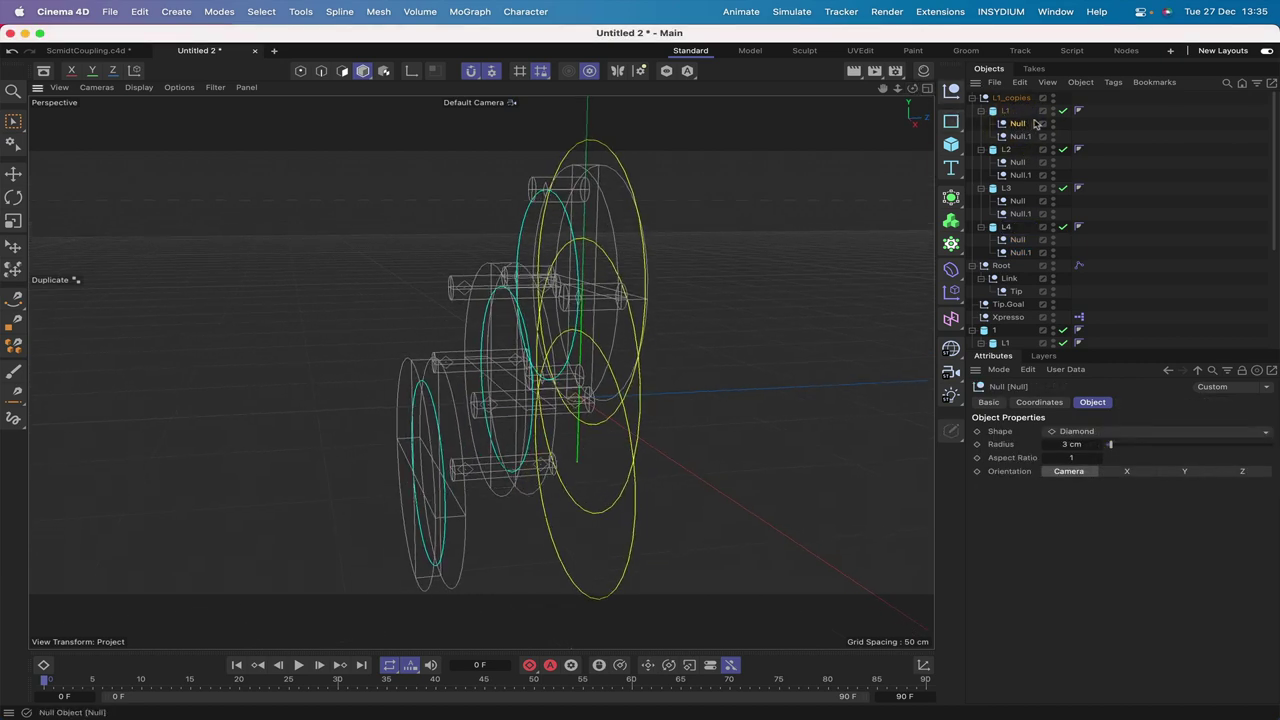
left_click_drag(1025, 190, 1038, 257)
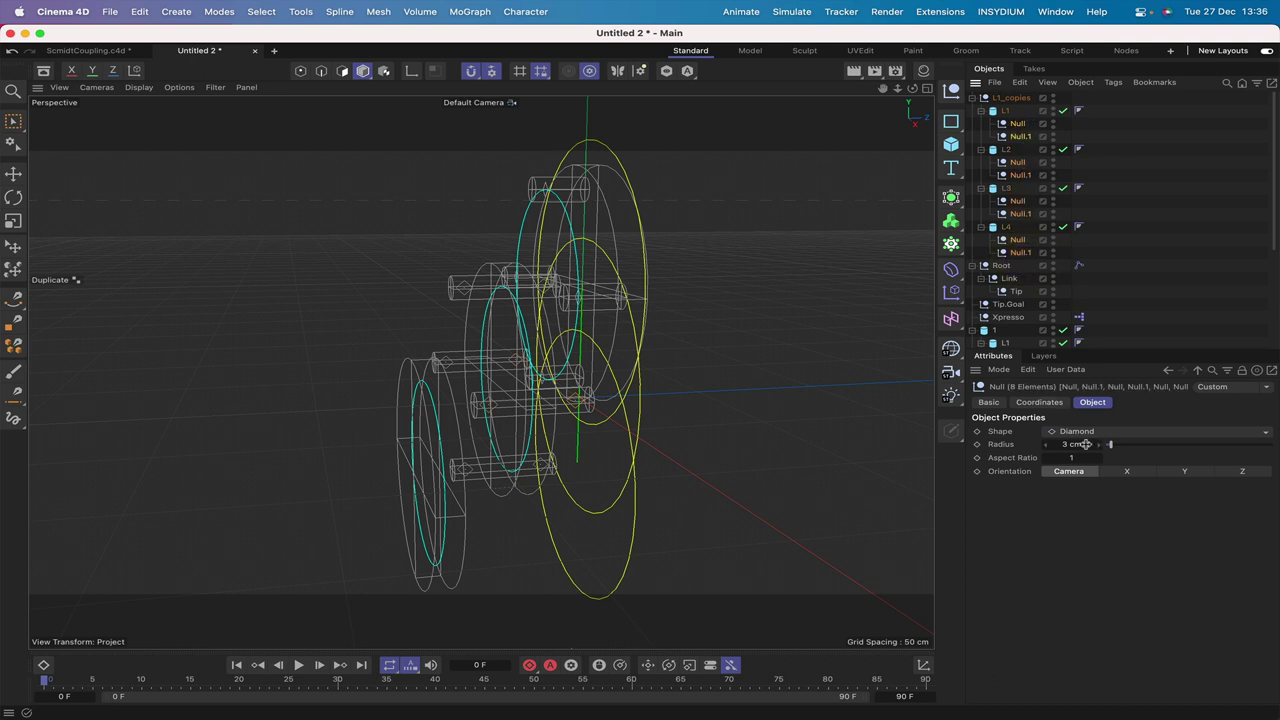
left_click(1240, 472)
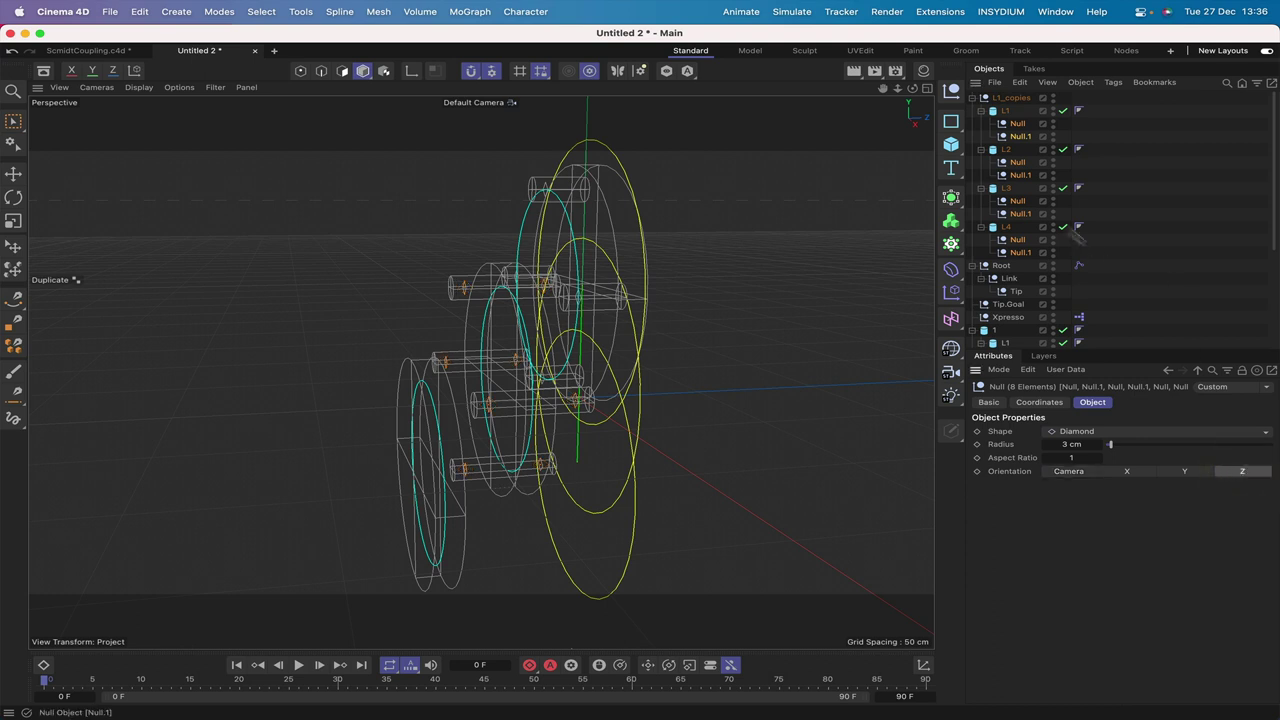
- Compare the first null under link cylinder L1 with disc 1's T1 null and rename it T5
left_click(1017, 123)
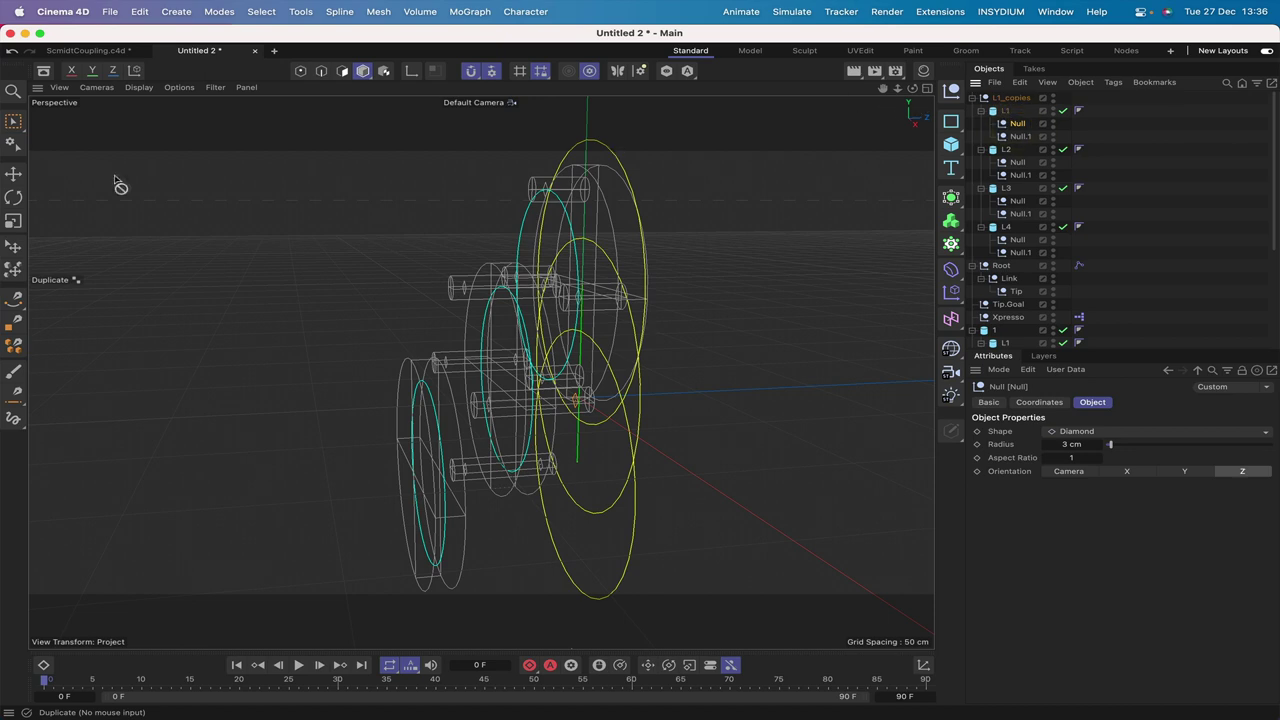
left_click(14, 174)
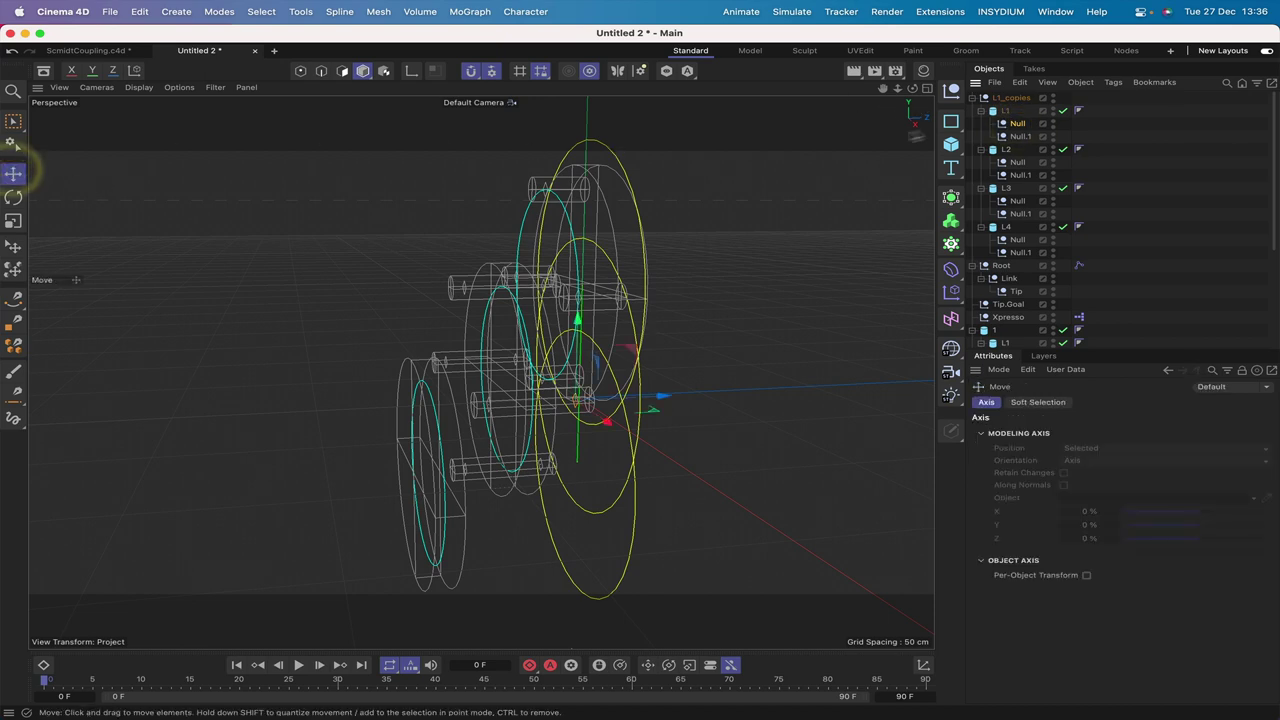
left_click_drag(912, 88, 480, 372)
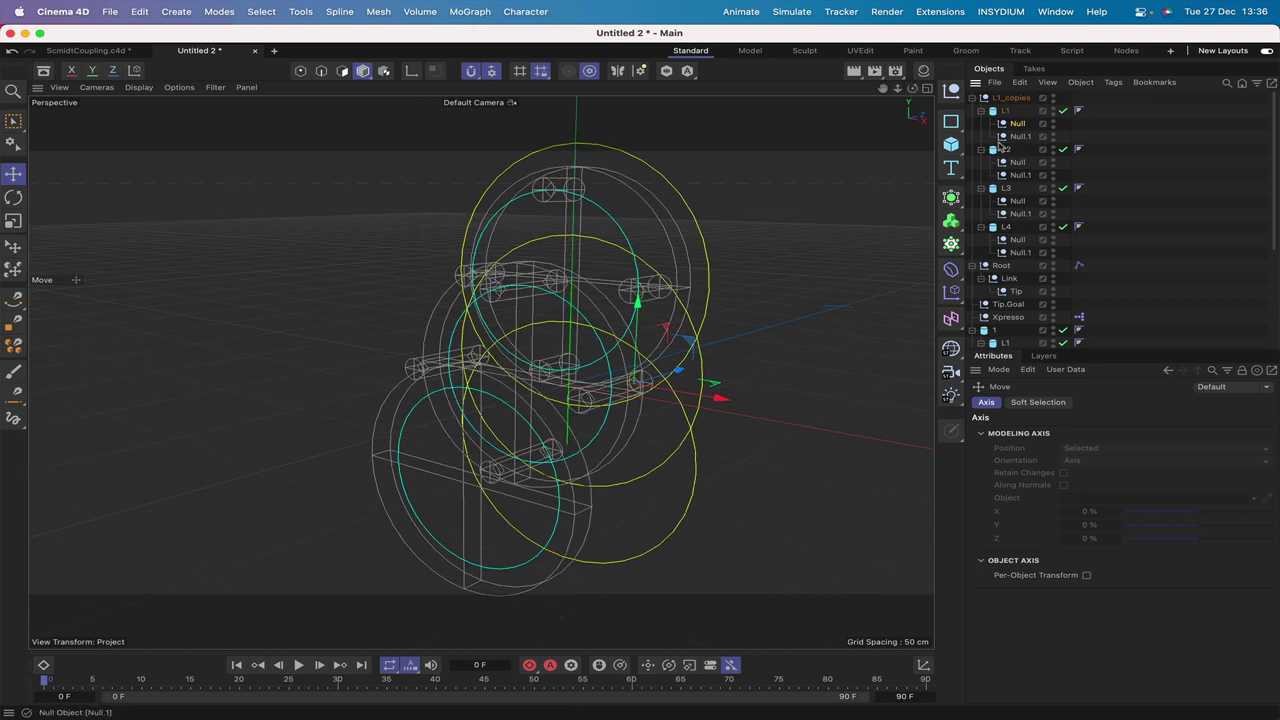
scroll(1010, 340, "down", 3)
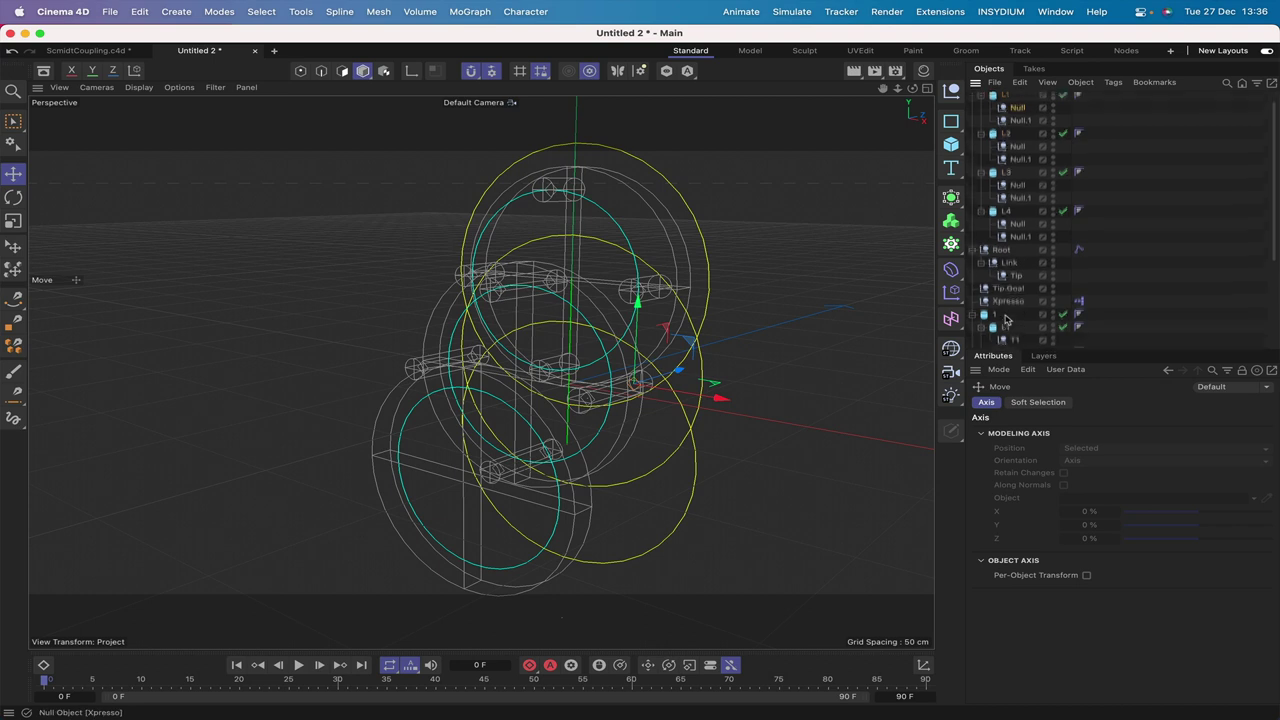
left_click(1013, 318)
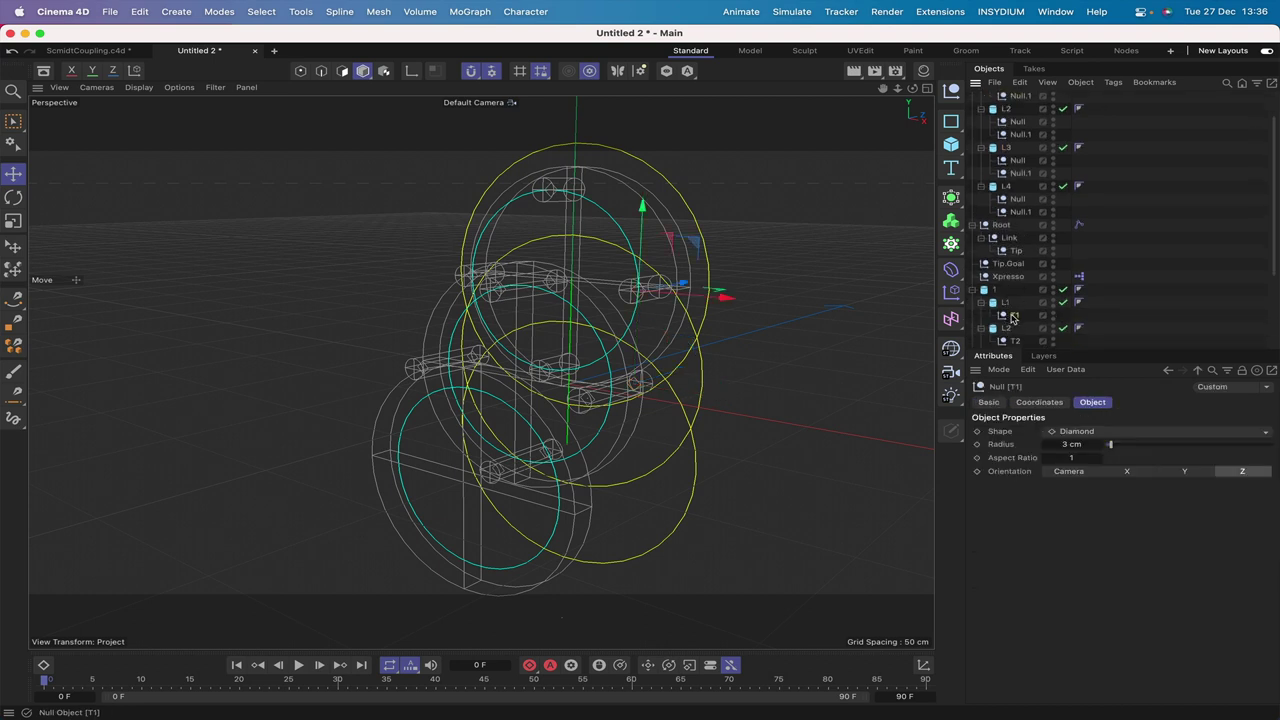
scroll(1022, 157, "up", 3)
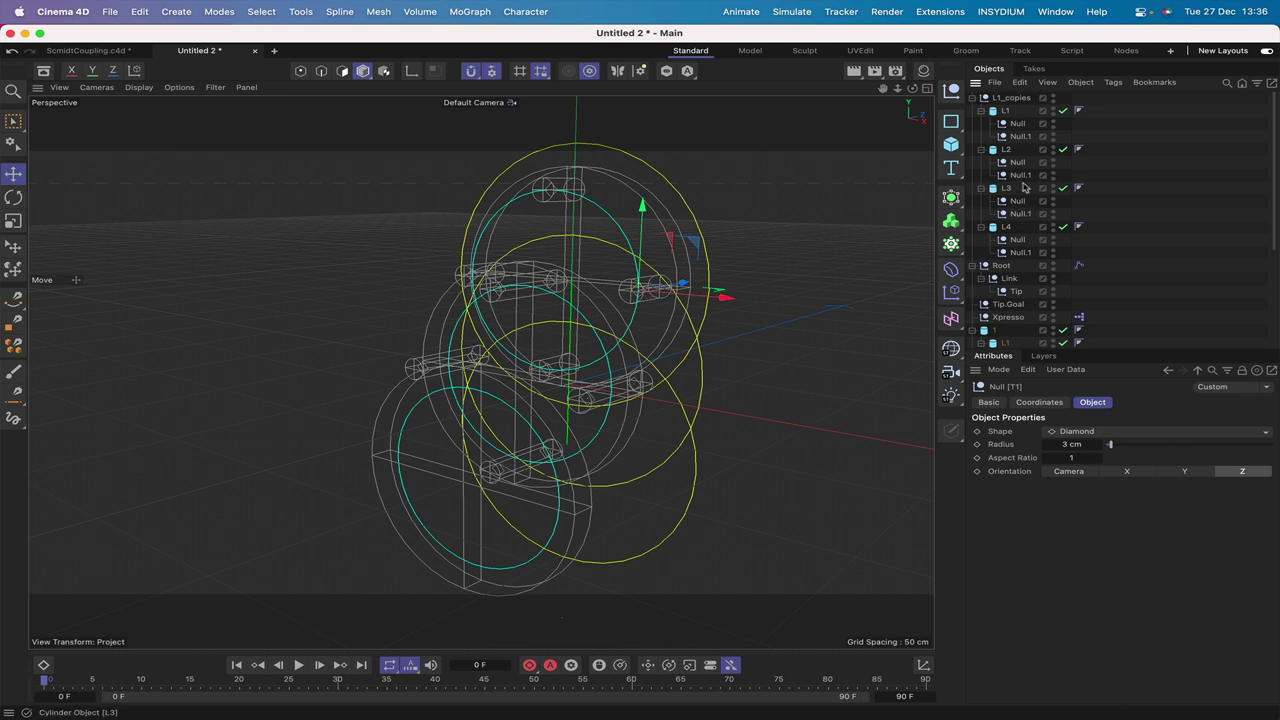
left_click(1016, 124)
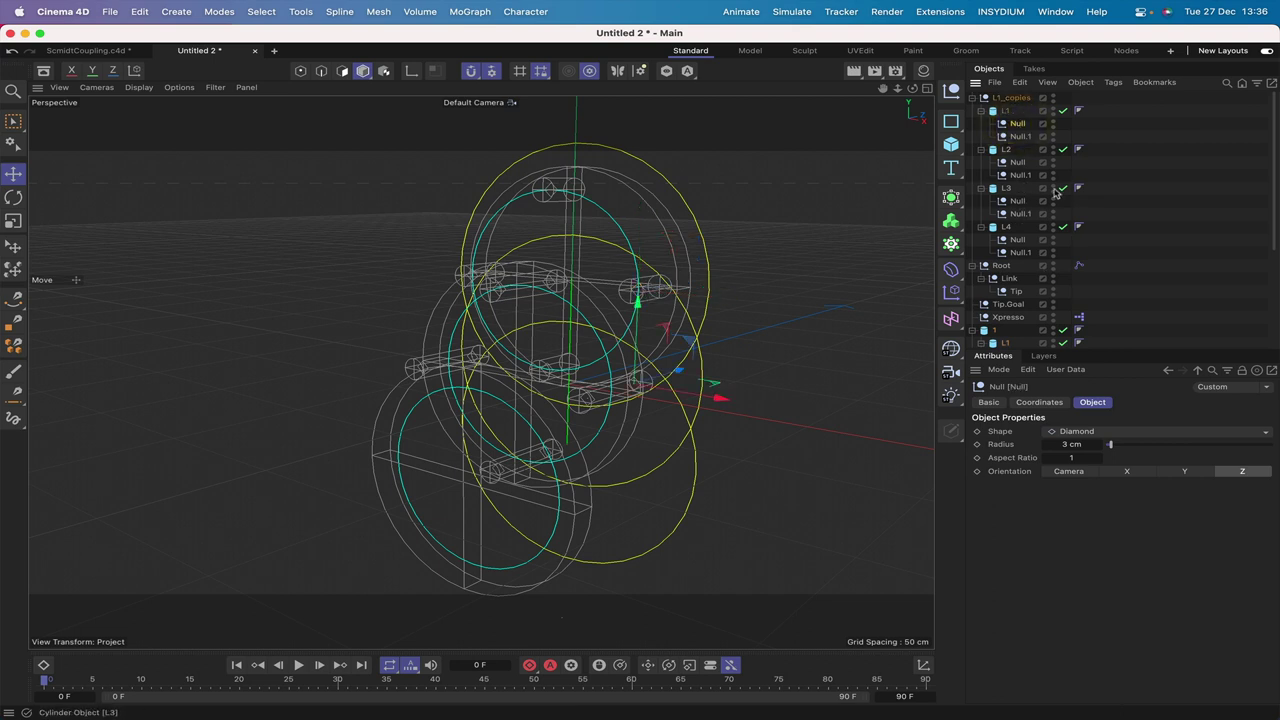
double_click(1016, 124)
type("1")
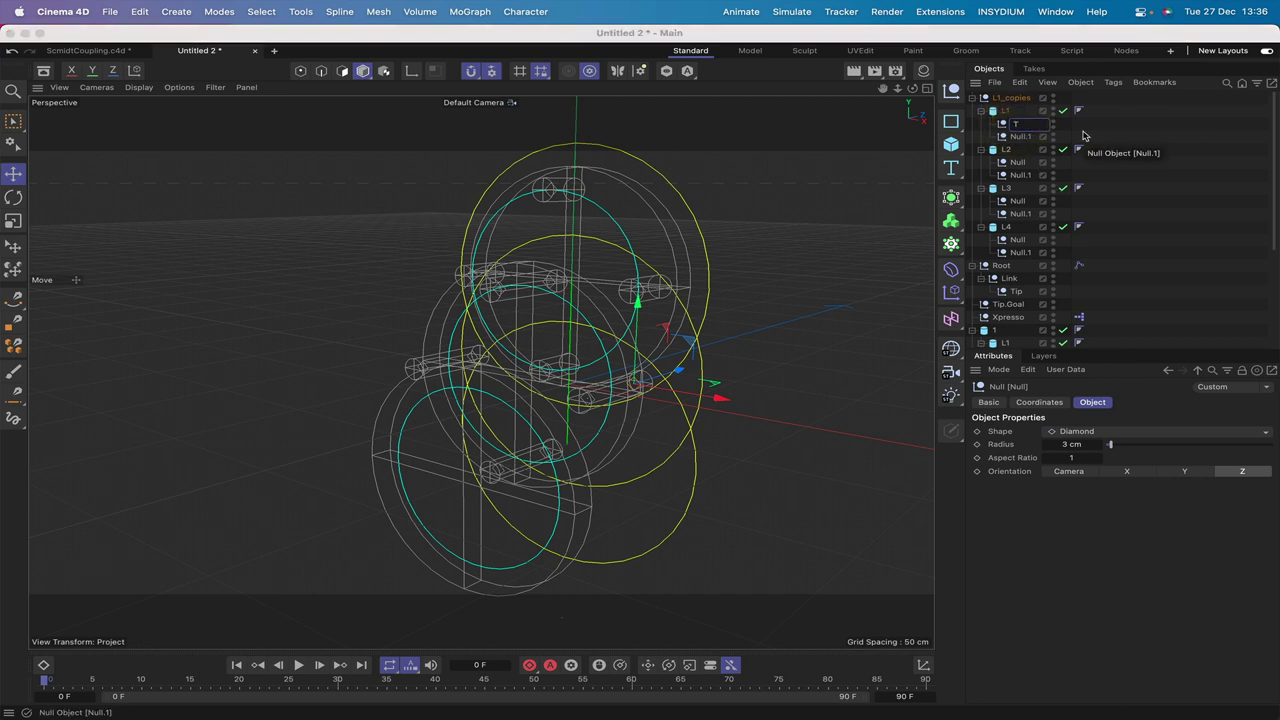
type("5")
- Compare the first null under link cylinder L2 with disc 1's T2 null and rename it T6
left_click(1018, 163)
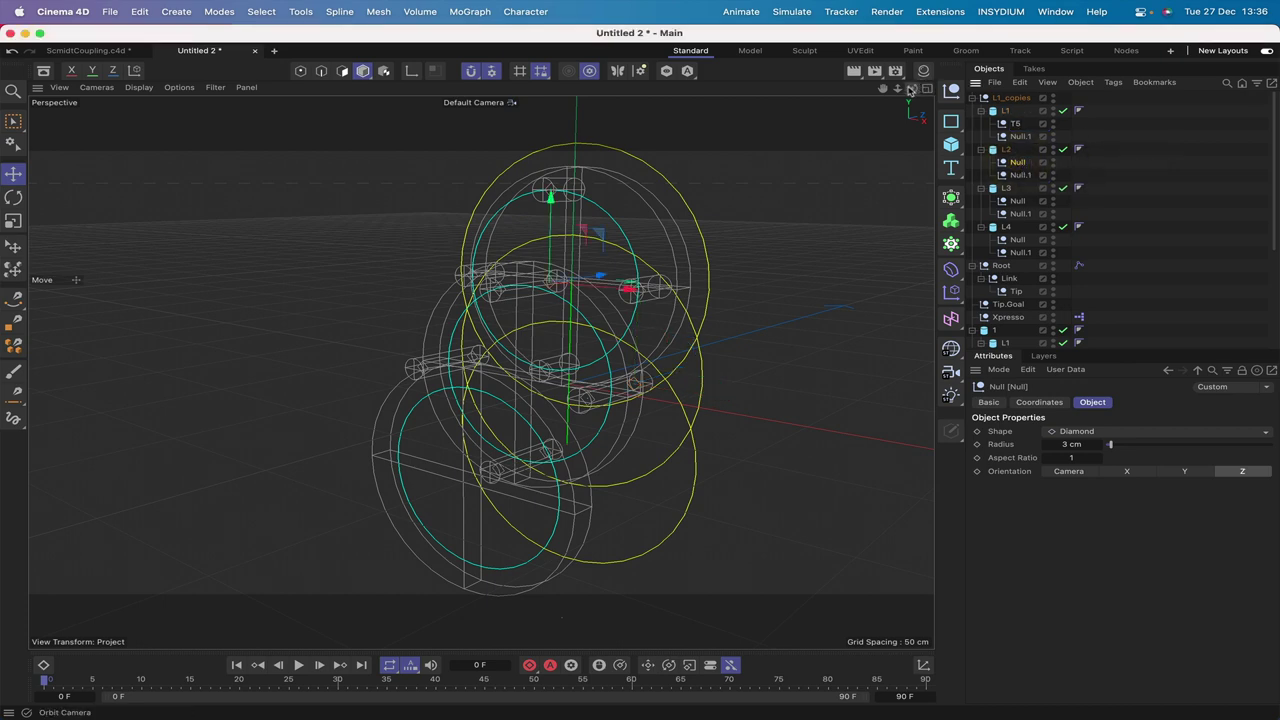
mouse_move(912, 88)
left_mouse_down()
mouse_move(860, 92)
mouse_move(911, 89)
left_mouse_up()
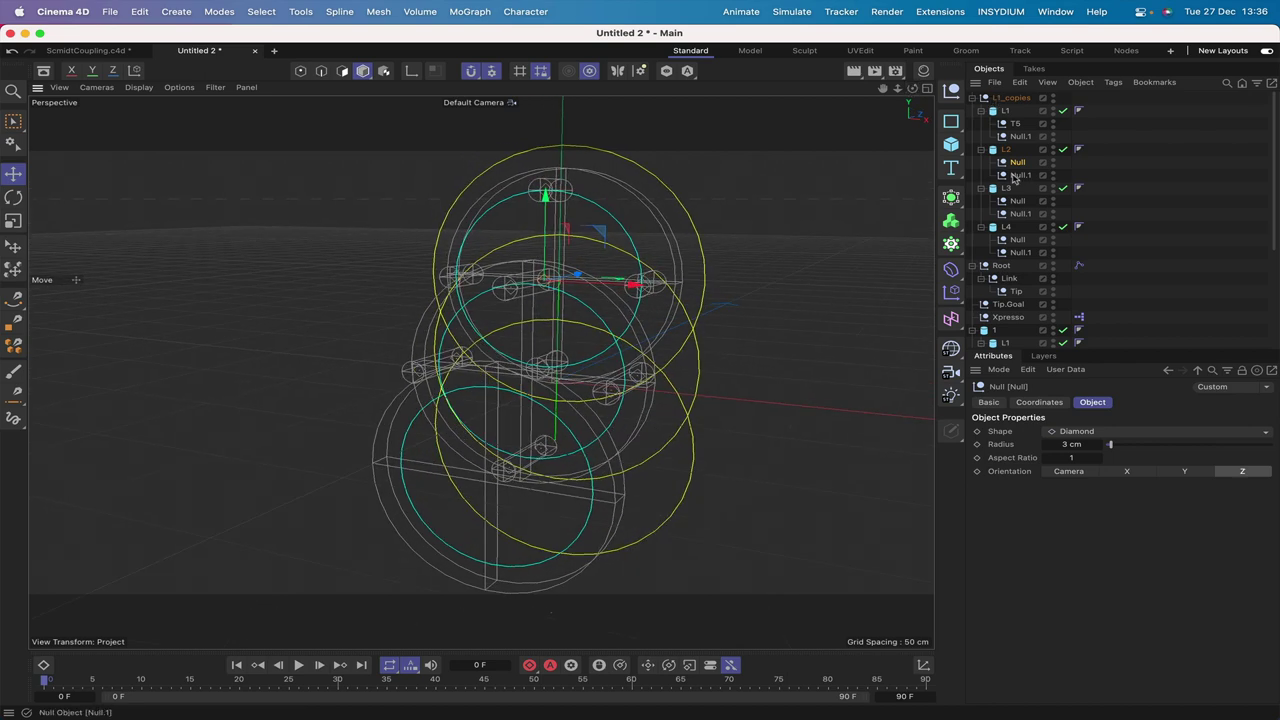
scroll(1016, 300, "down", 2)
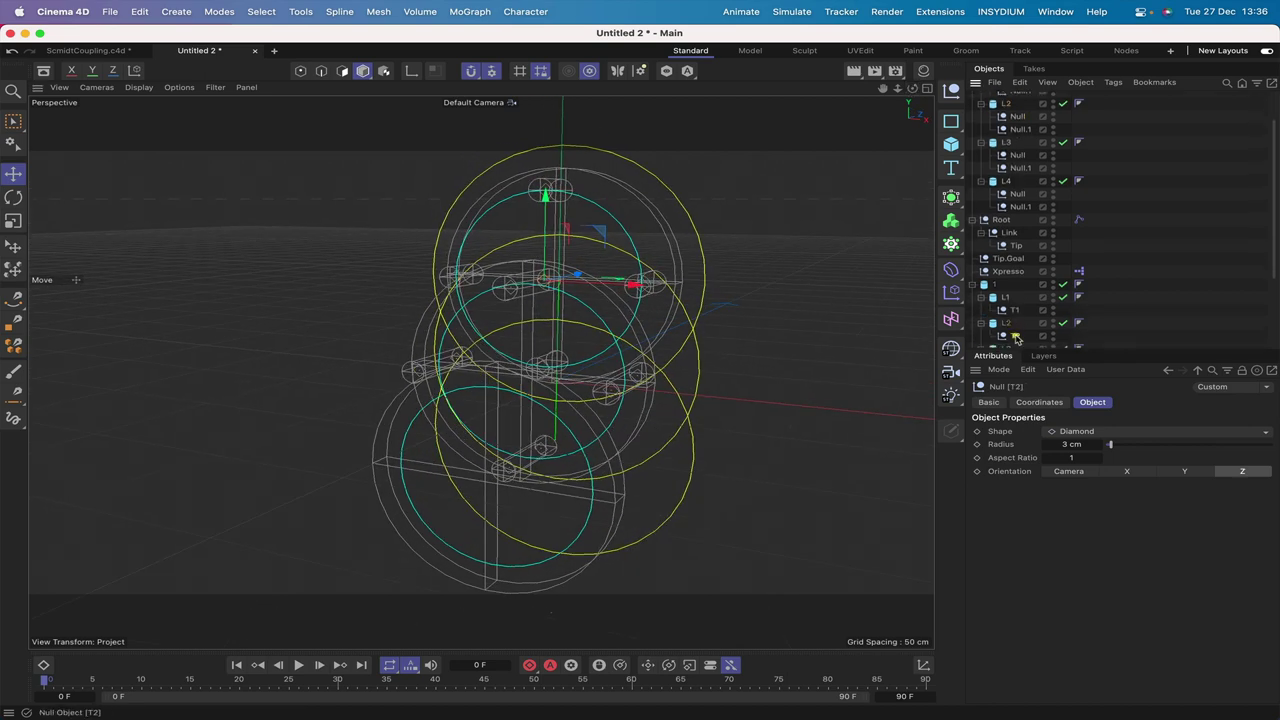
scroll(1030, 170, "up", 2)
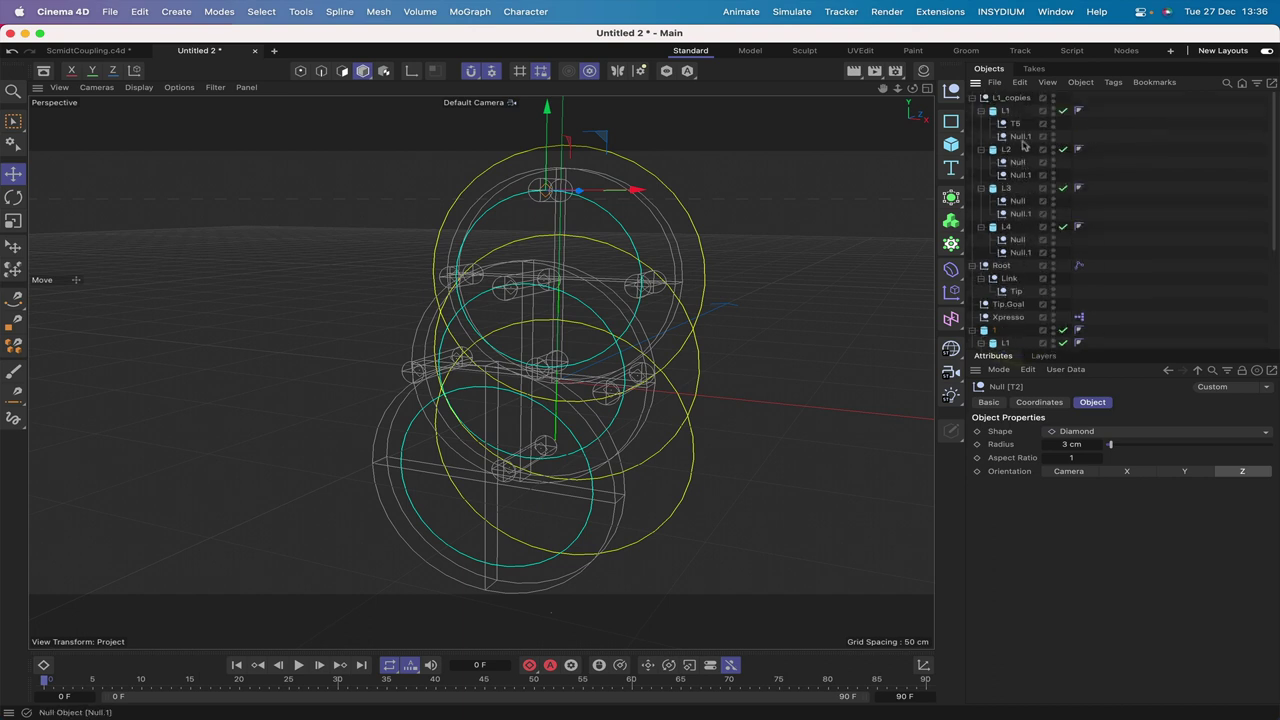
double_click(1019, 163)
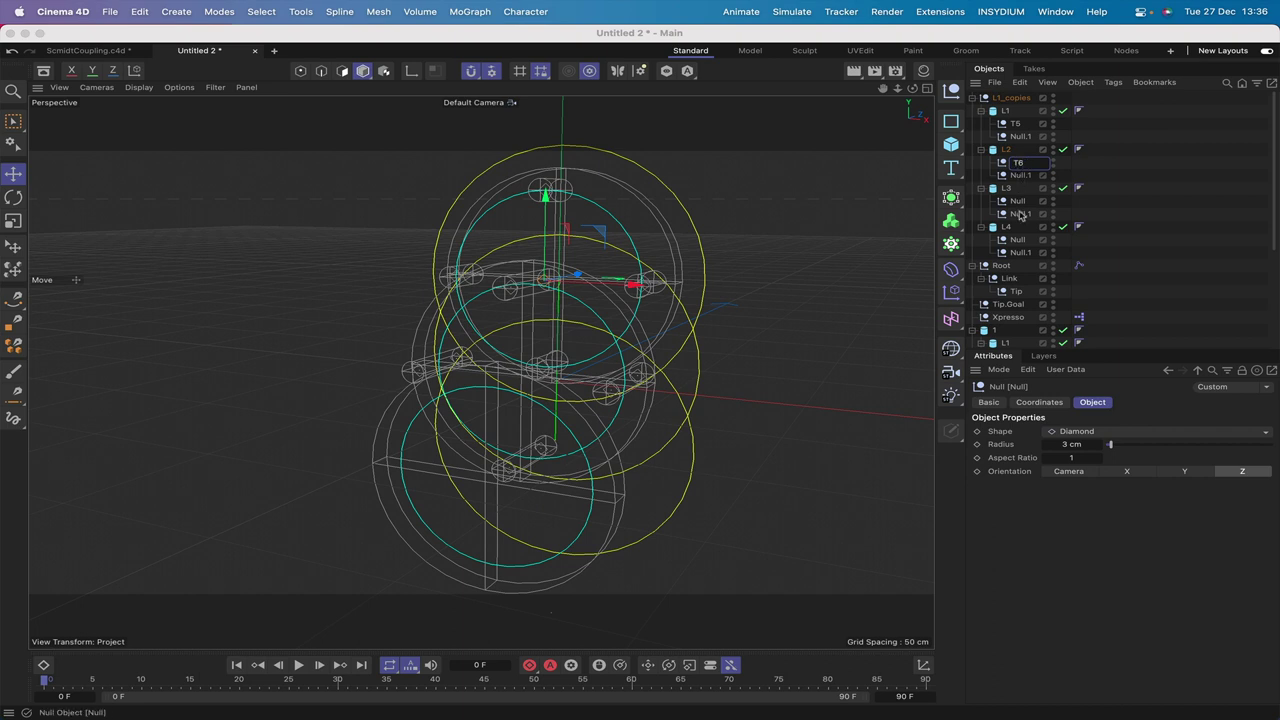
- Rename the first nulls under link cylinders L3 and L4 as T7 and T8
double_click(1019, 201)
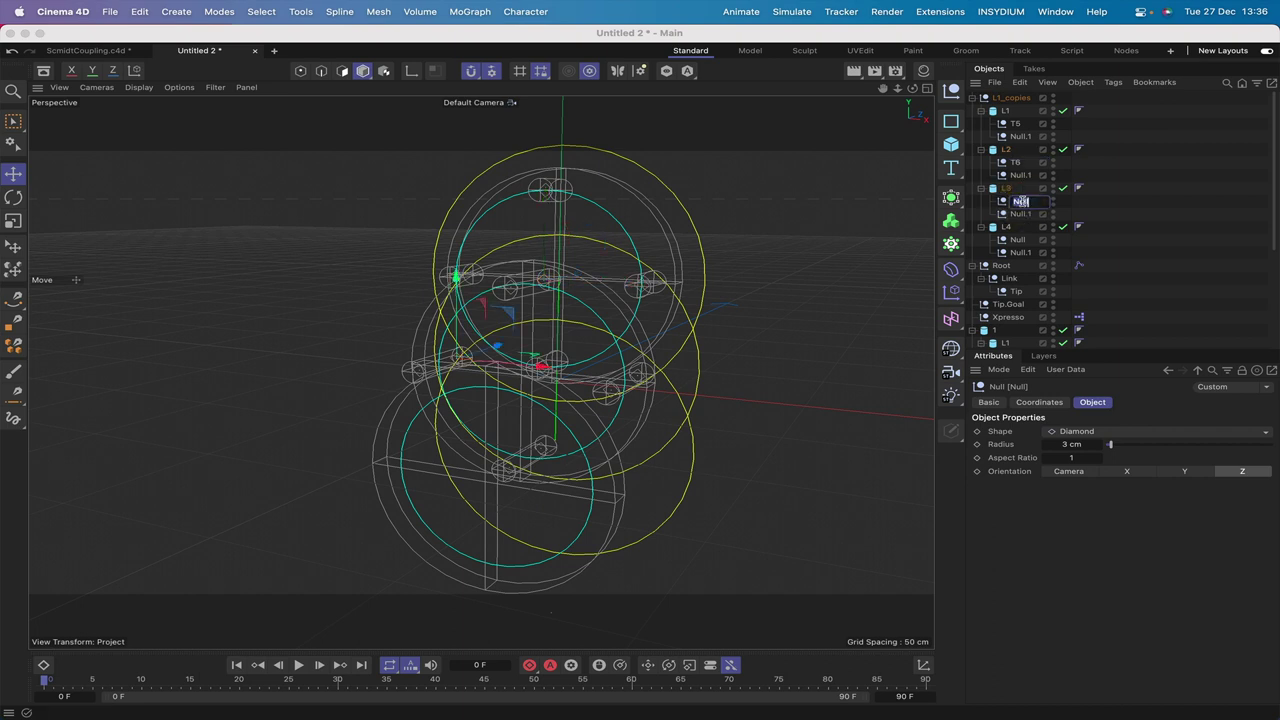
type("T7")
double_click(1017, 240)
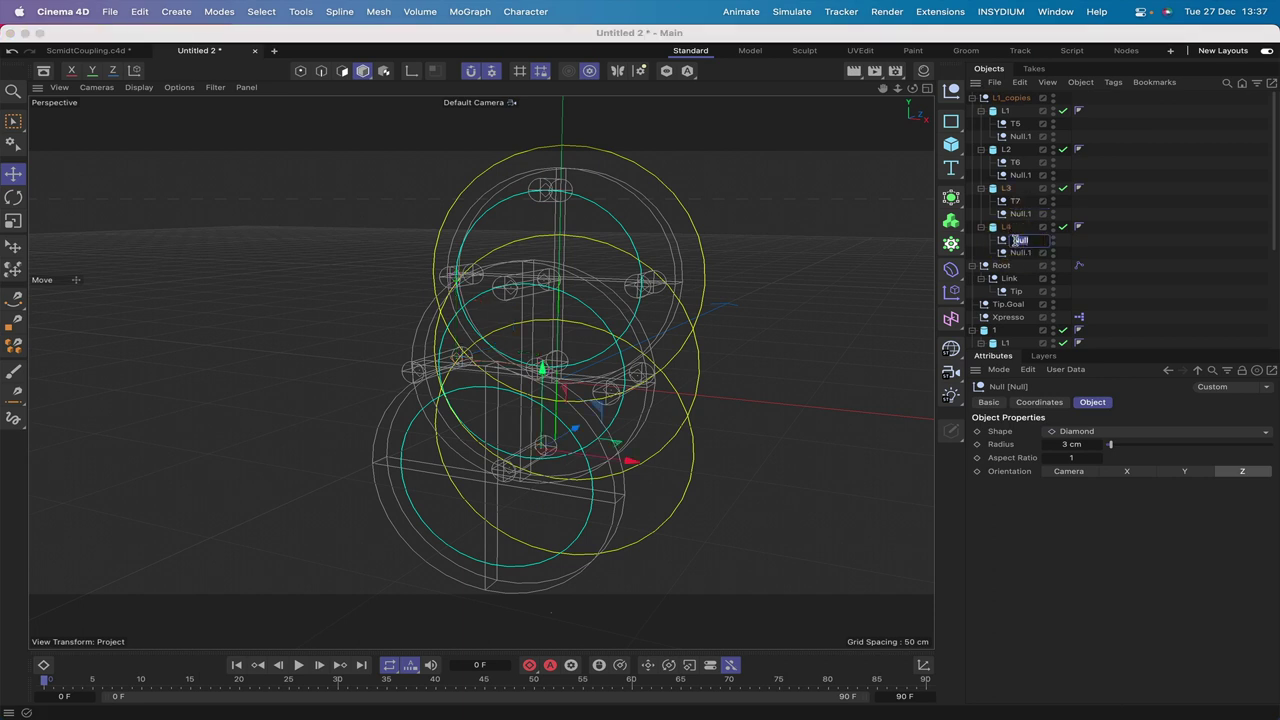
type("T8")
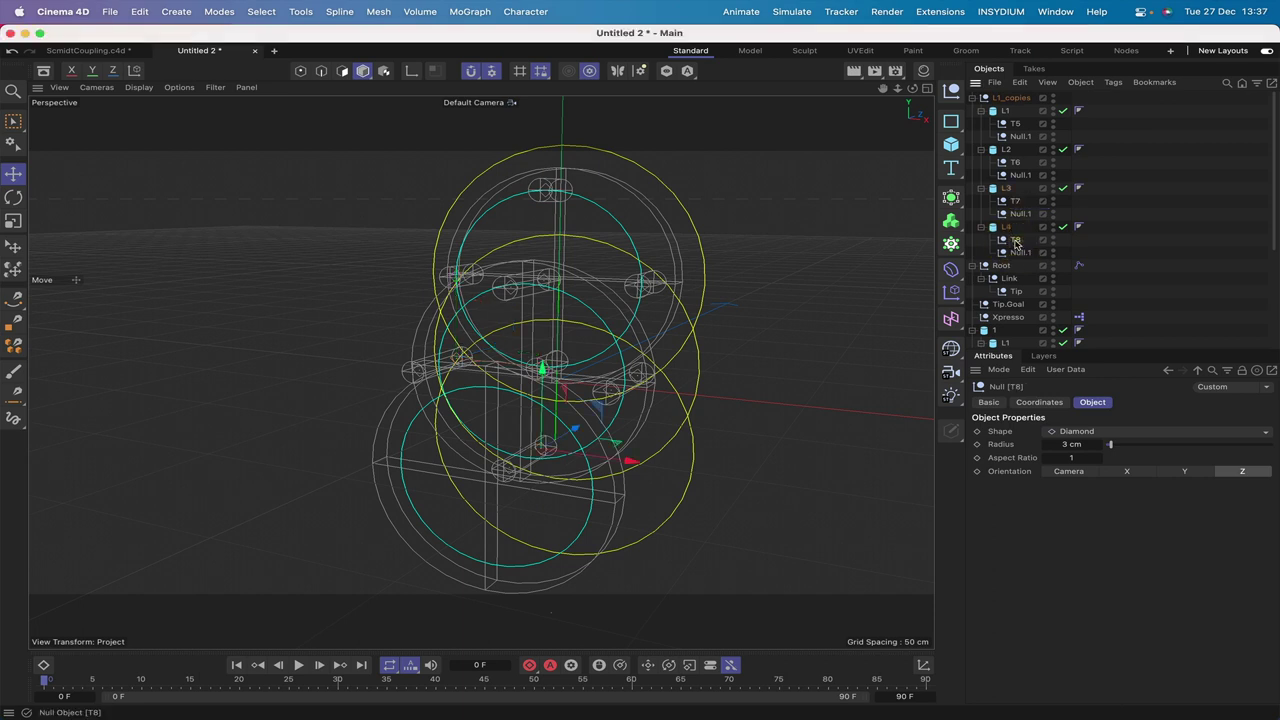
key("Return")
- Rename the Null.1 objects under link cylinders L1 and L2 as T9 and T10
left_click(1018, 137)
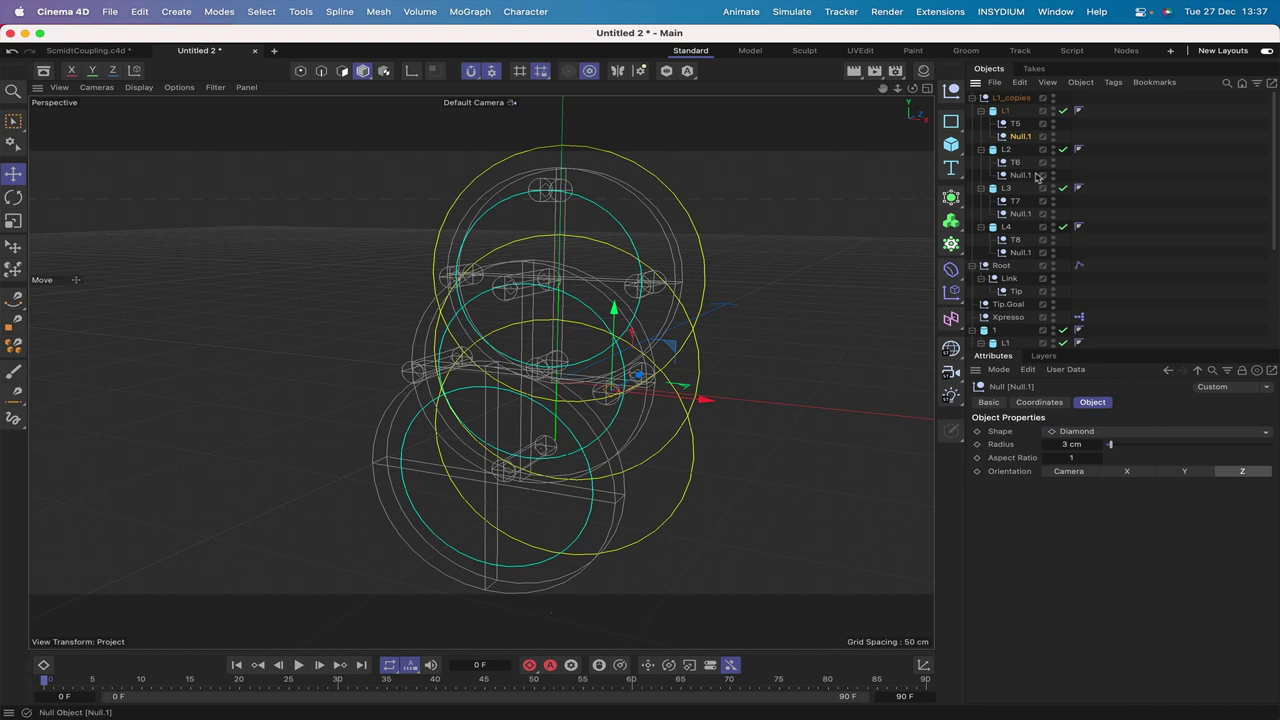
double_click(1020, 136)
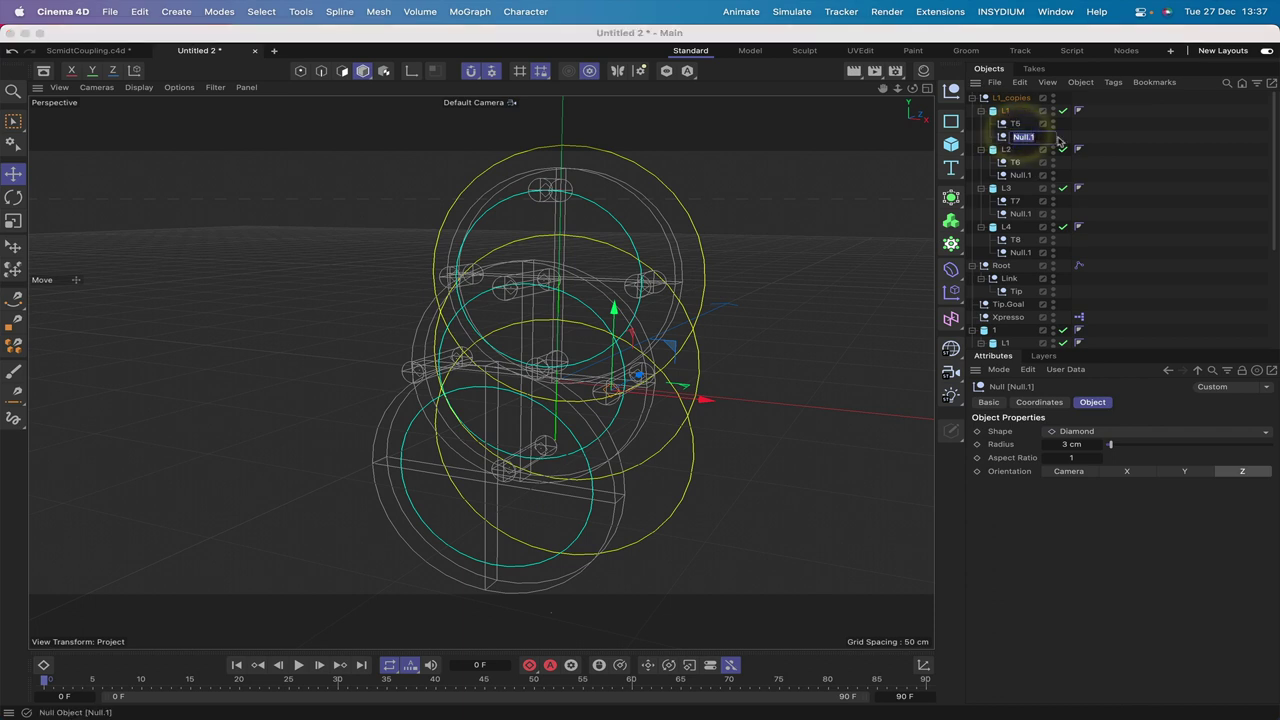
type("T9")
key("Return")
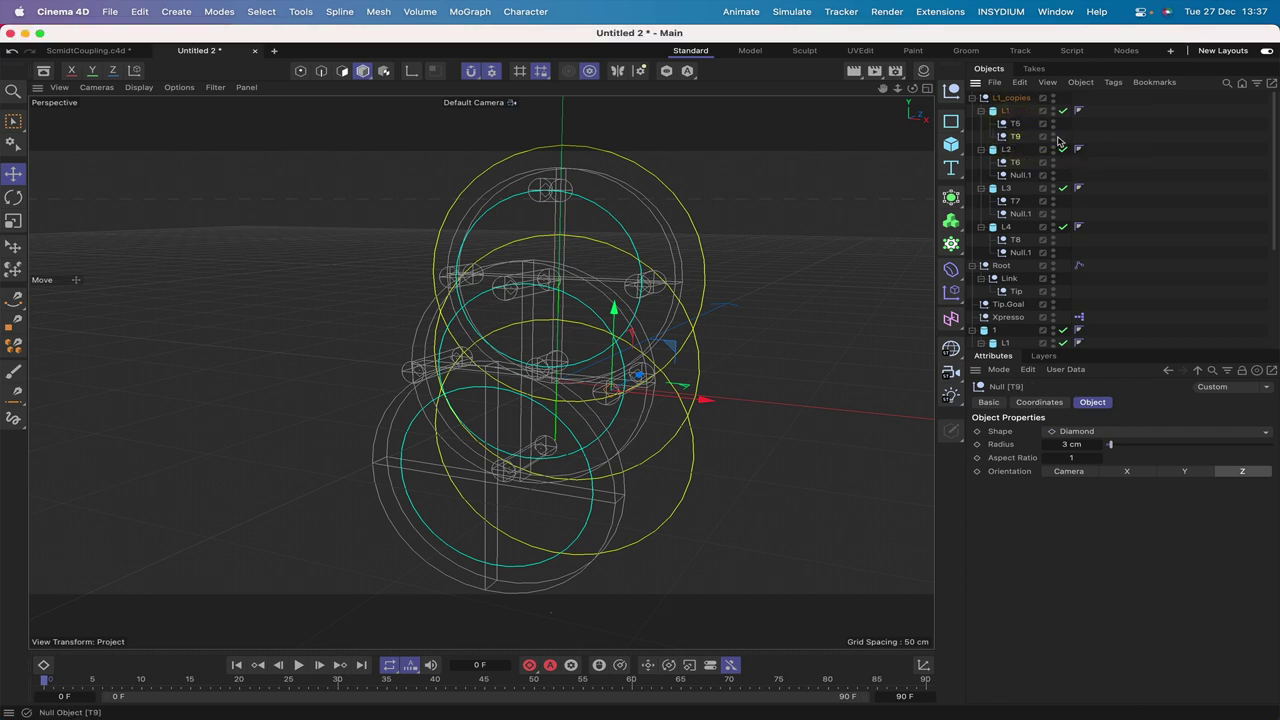
double_click(1020, 175)
type("T1")
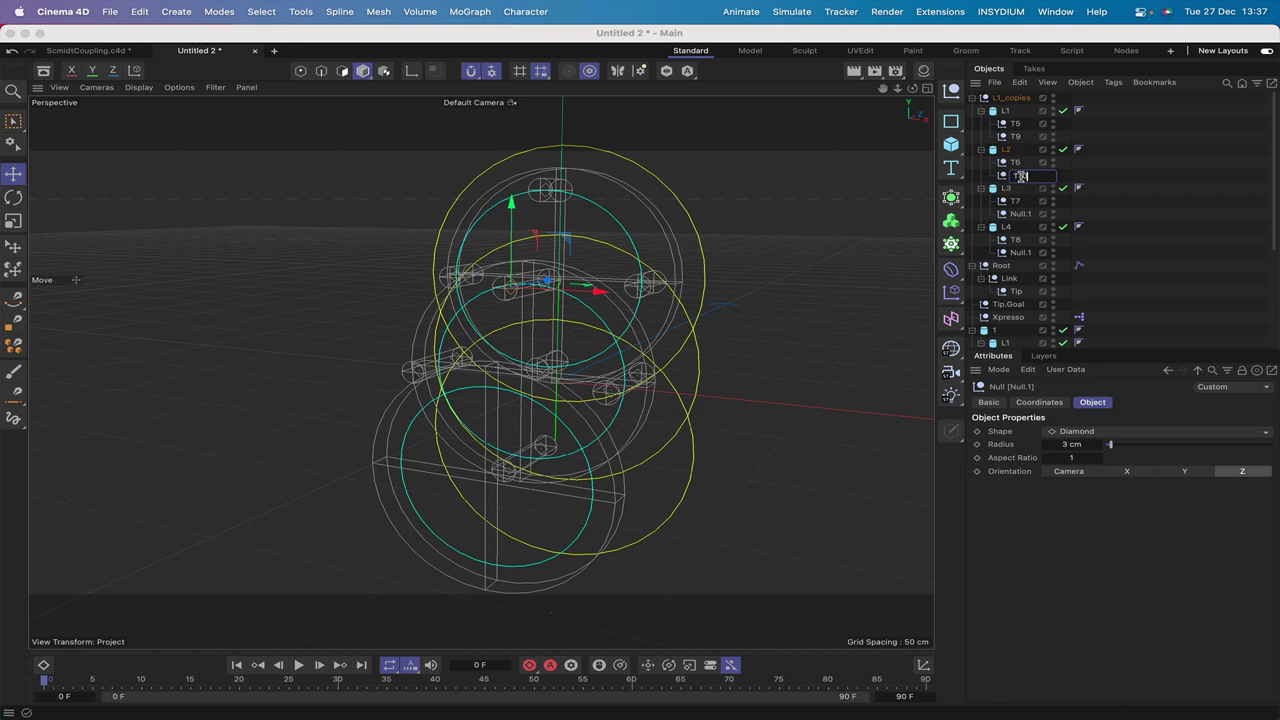
type("0")
key("Return")
- Rename the Null.1 objects under link cylinders L3 and L4 as T11 and T12
double_click(1020, 214)
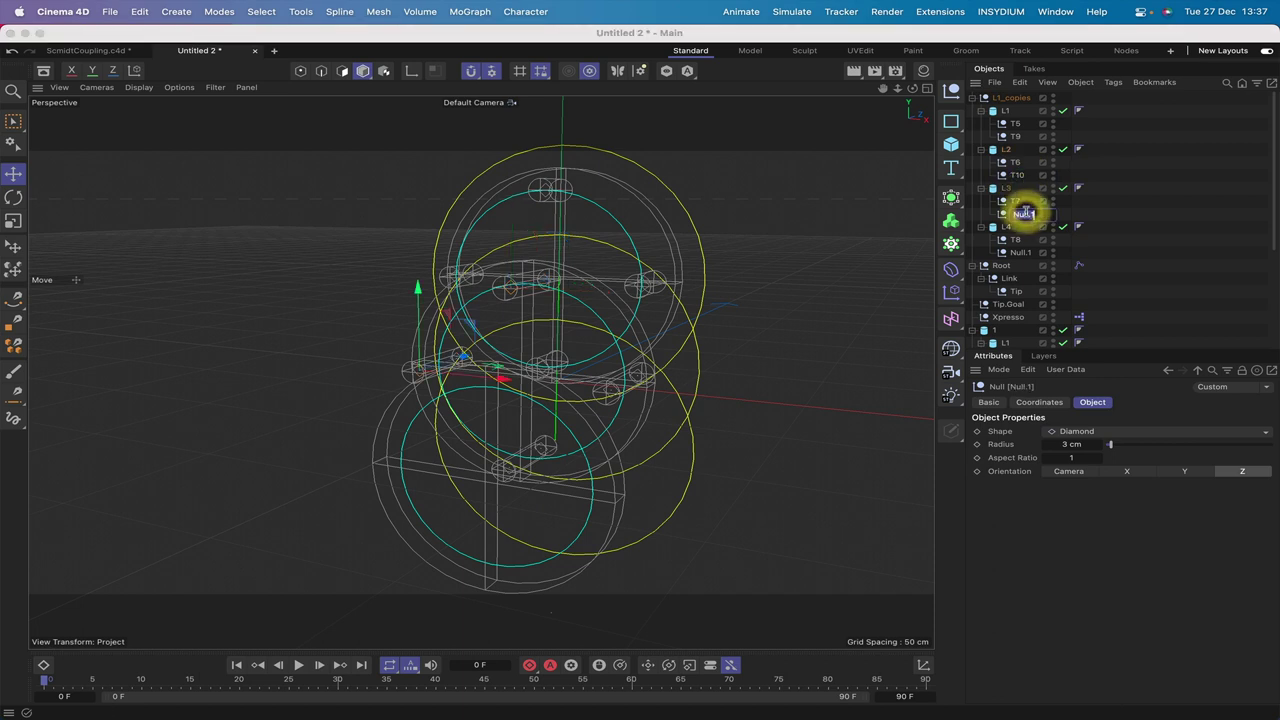
type("T11")
key("Return")
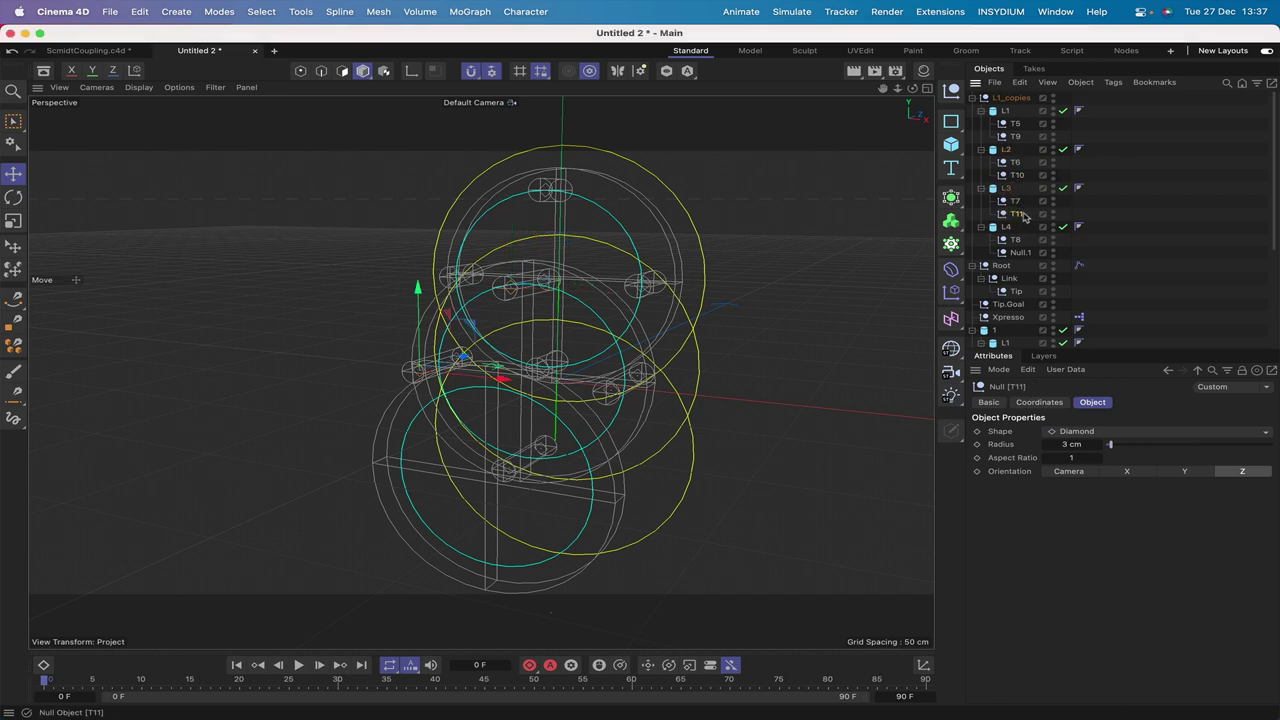
double_click(1021, 253)
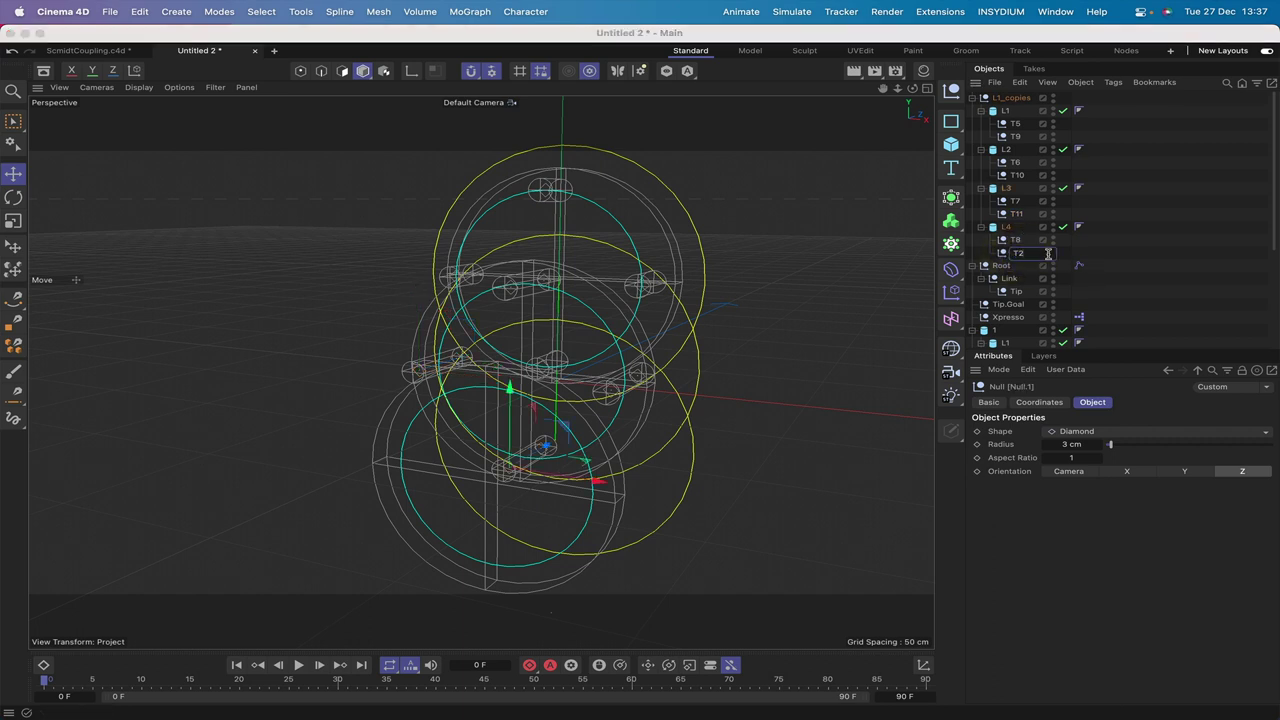
type("T12")
key("Return")
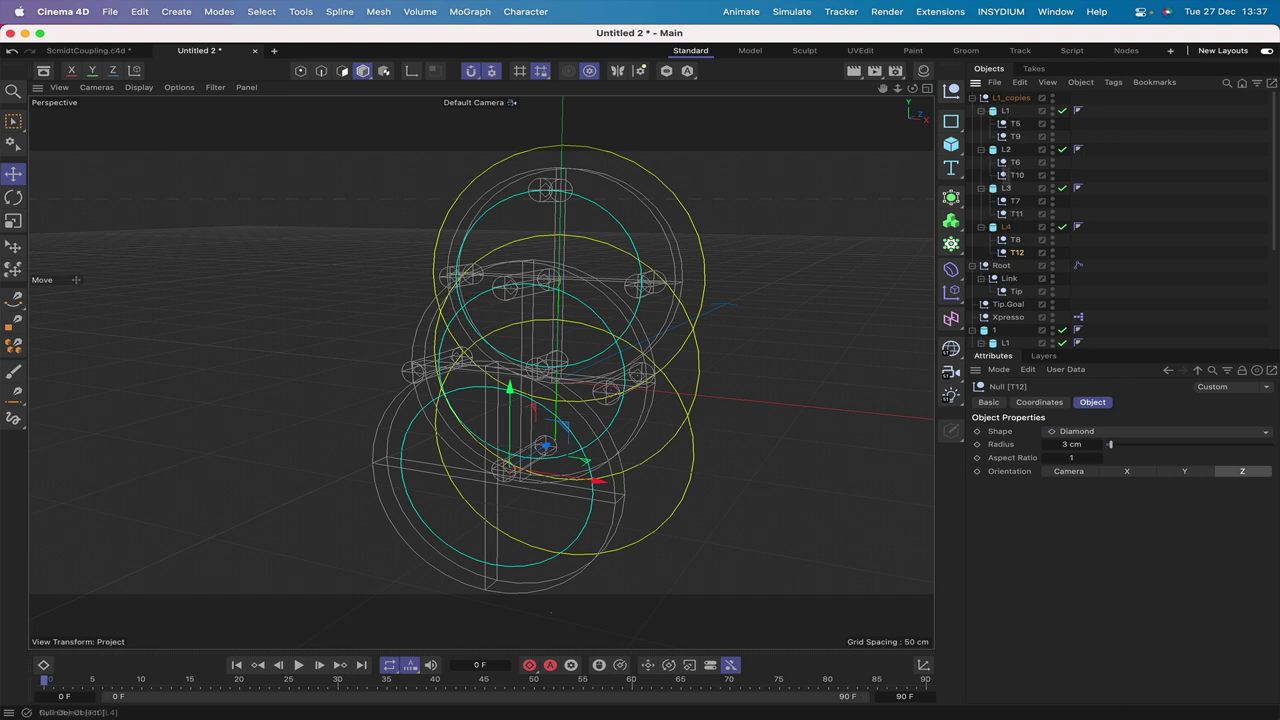
- Collapse the hierarchies of link cylinders L1, L2, L3 and L4 inside L1_copies
left_click(981, 110)
left_click(981, 123)
left_click(981, 136)
left_click(981, 149)
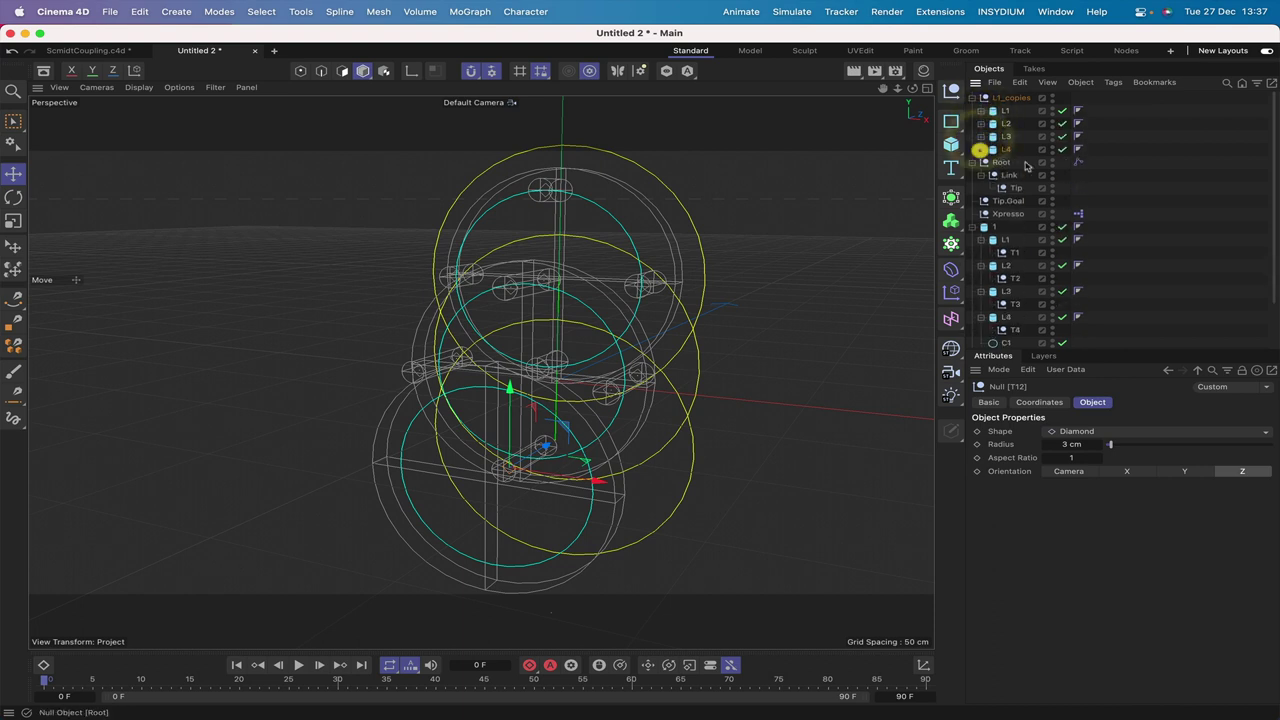
- Move the four cylinders L1 to L4 out of L1_copies into disc 2 and delete the emptied L1_copies null
left_click(972, 228)
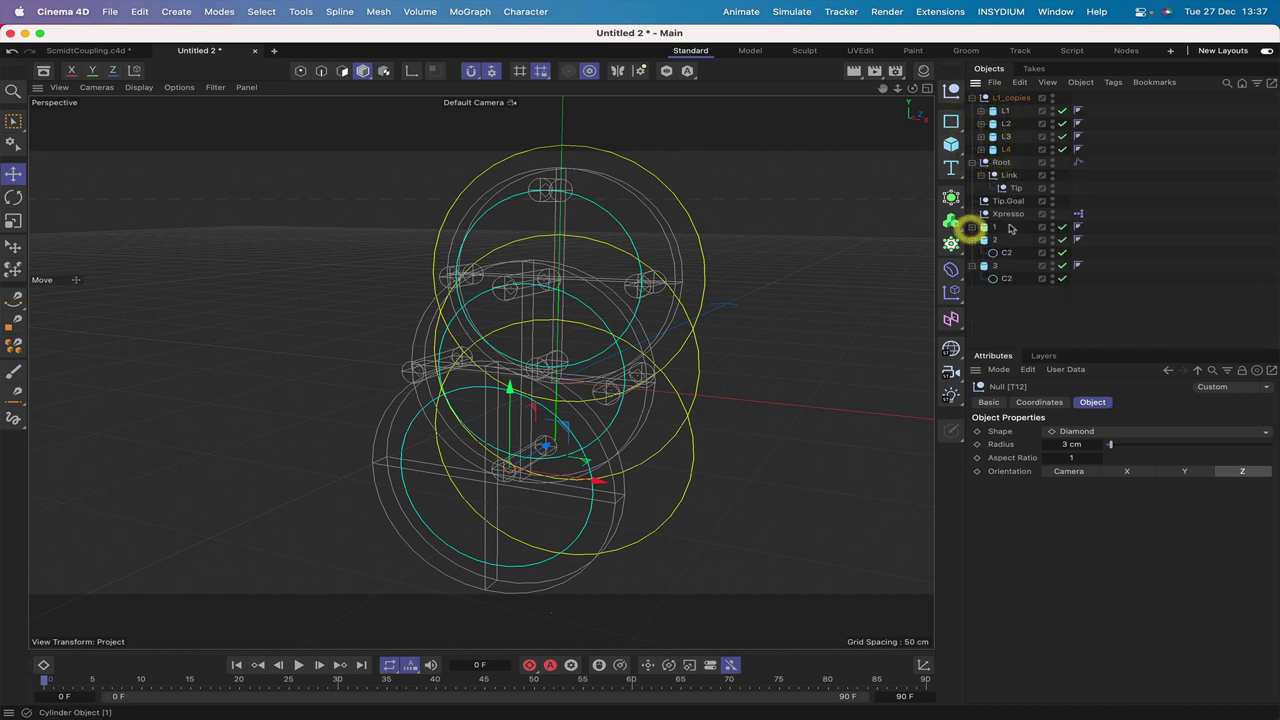
left_click(1005, 110)
left_click(999, 149, "shift")
left_click_drag(999, 149, 995, 240)
left_click(1011, 98)
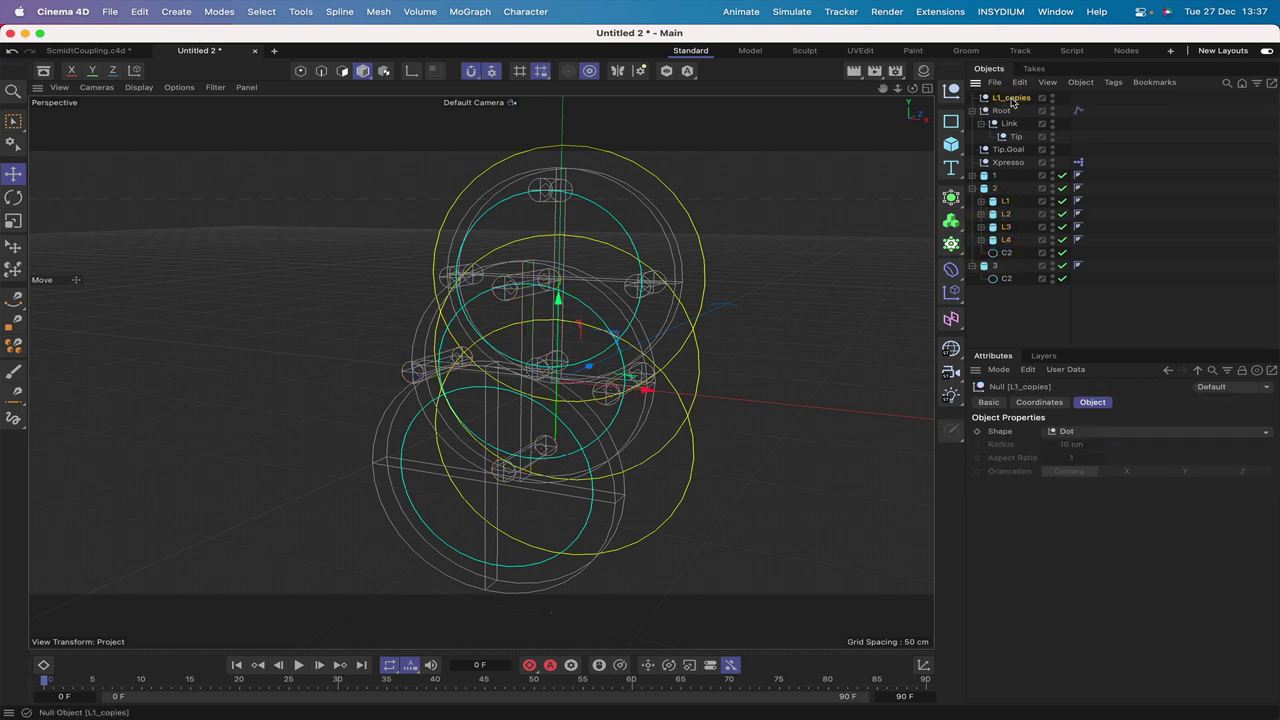
key("Delete")
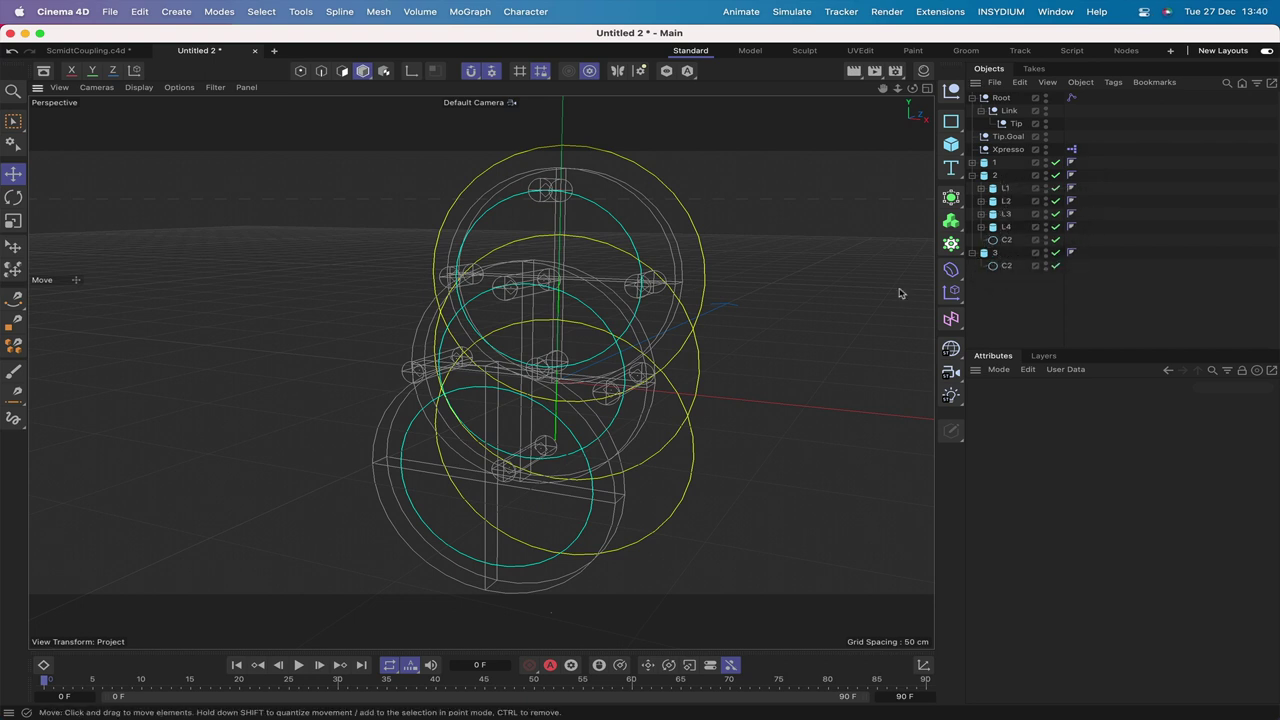
- Add a cylinder oriented +Z with 5 cm radius, 30 cm height, 1 height segment and 60 rotation segments
left_click(951, 143)
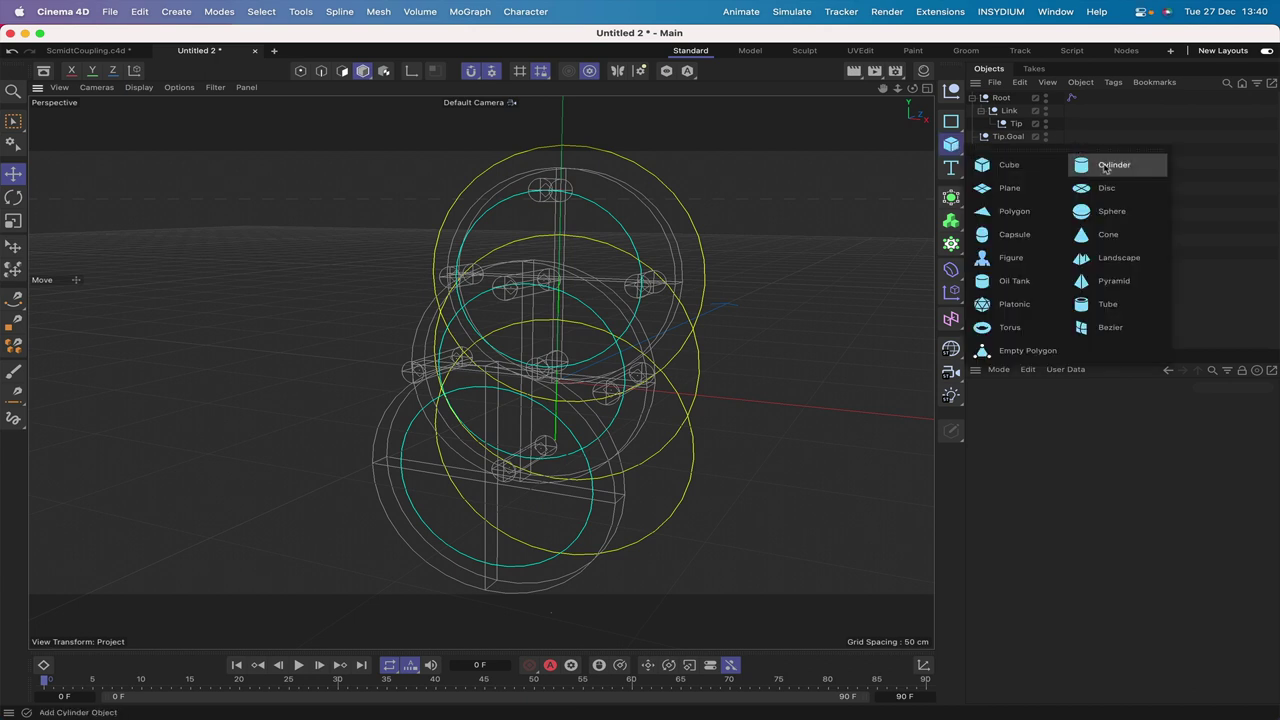
left_click(1090, 163)
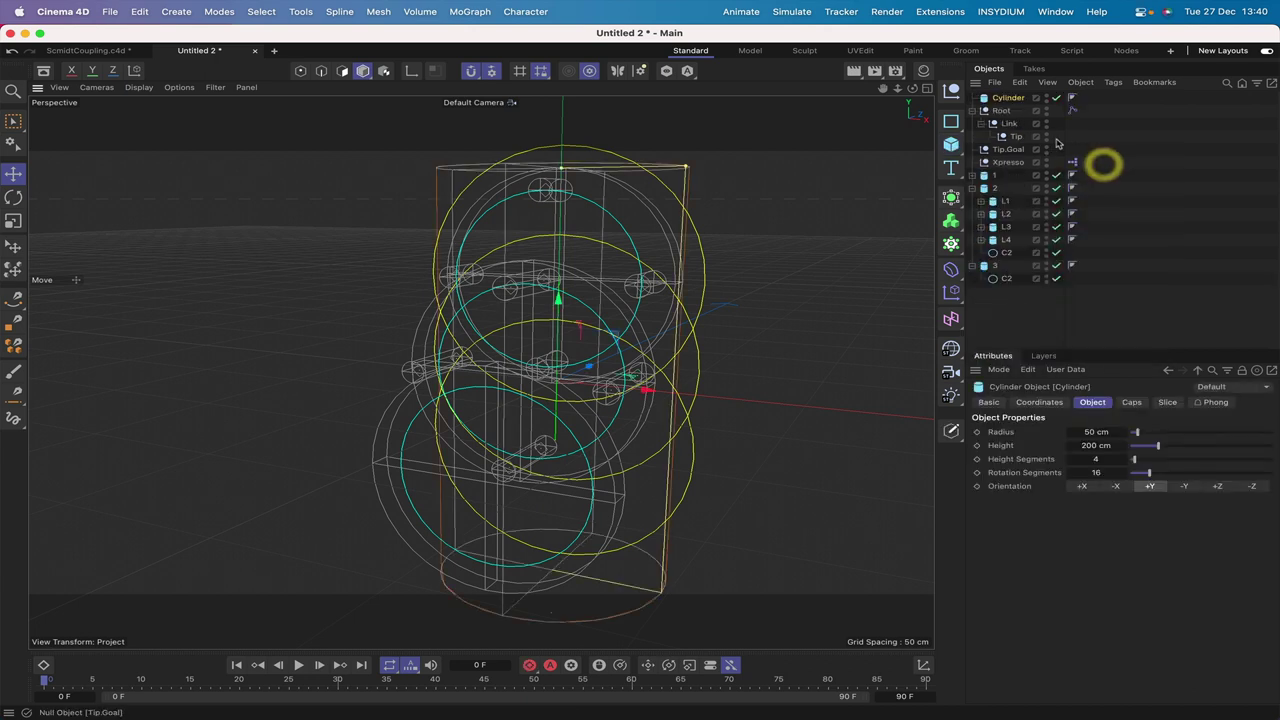
left_click(1217, 487)
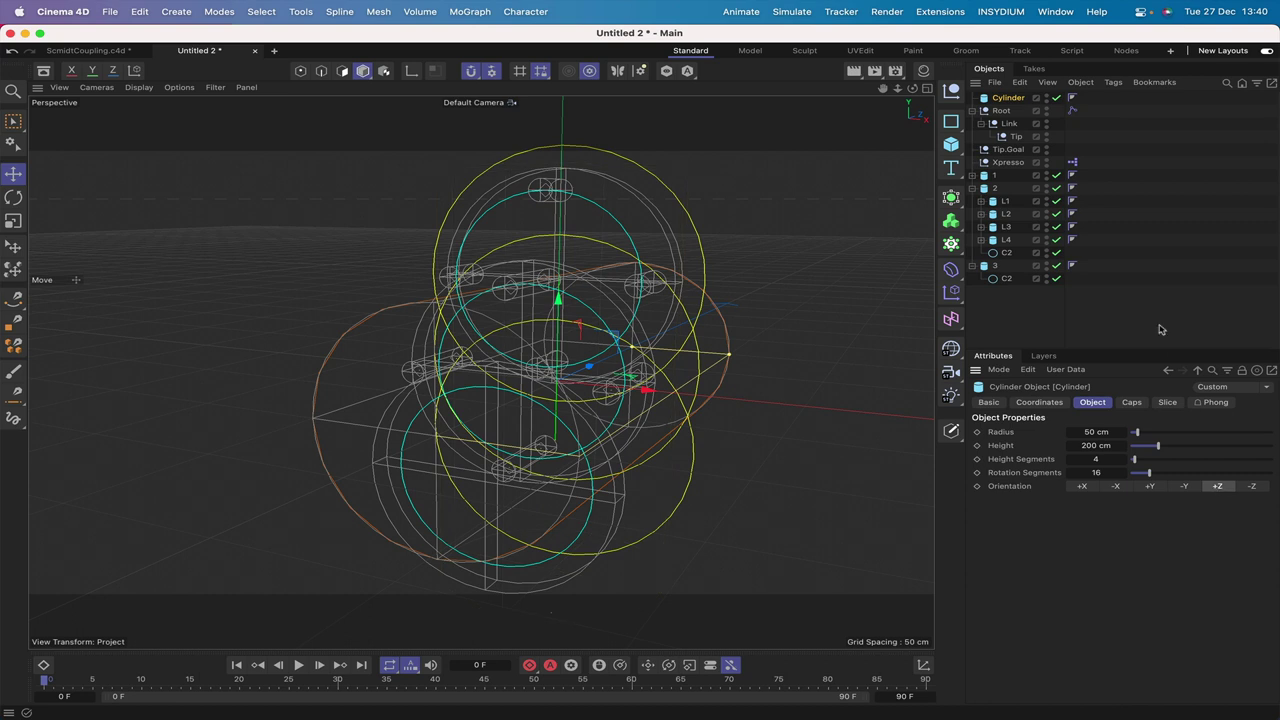
left_click_drag(1089, 431, 1087, 445)
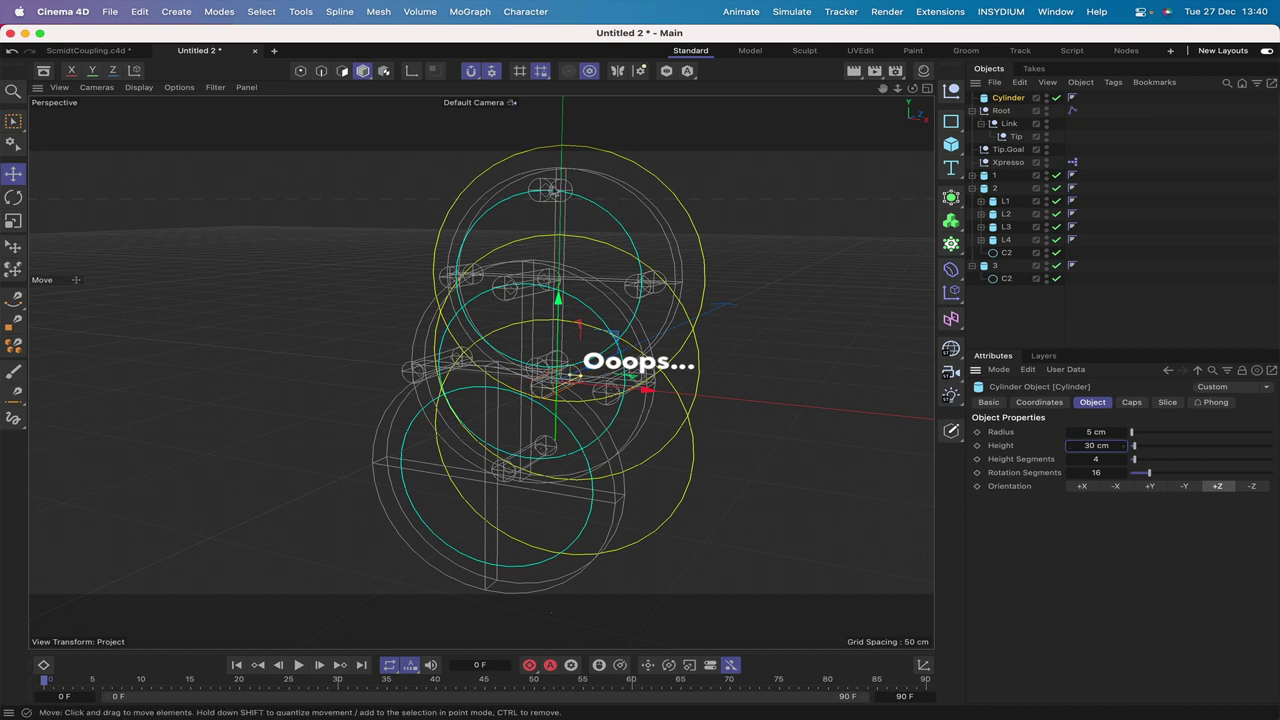
double_click(1097, 461)
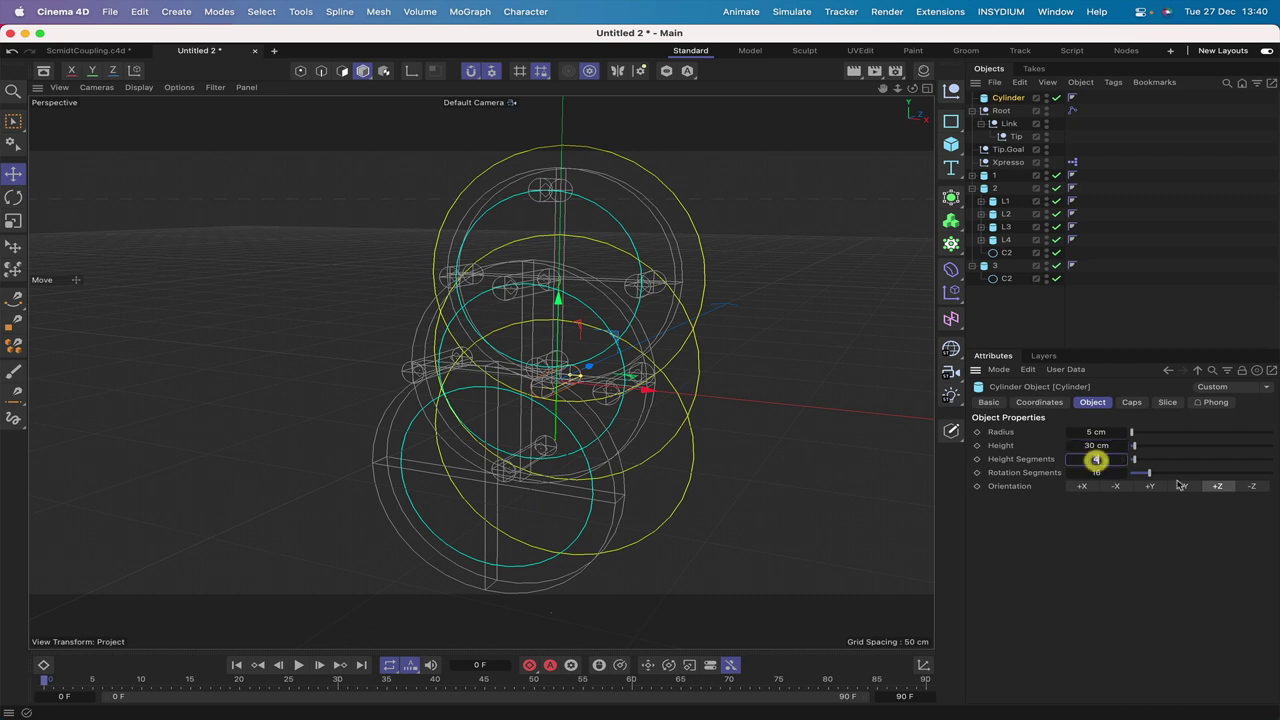
type("1")
key("Tab")
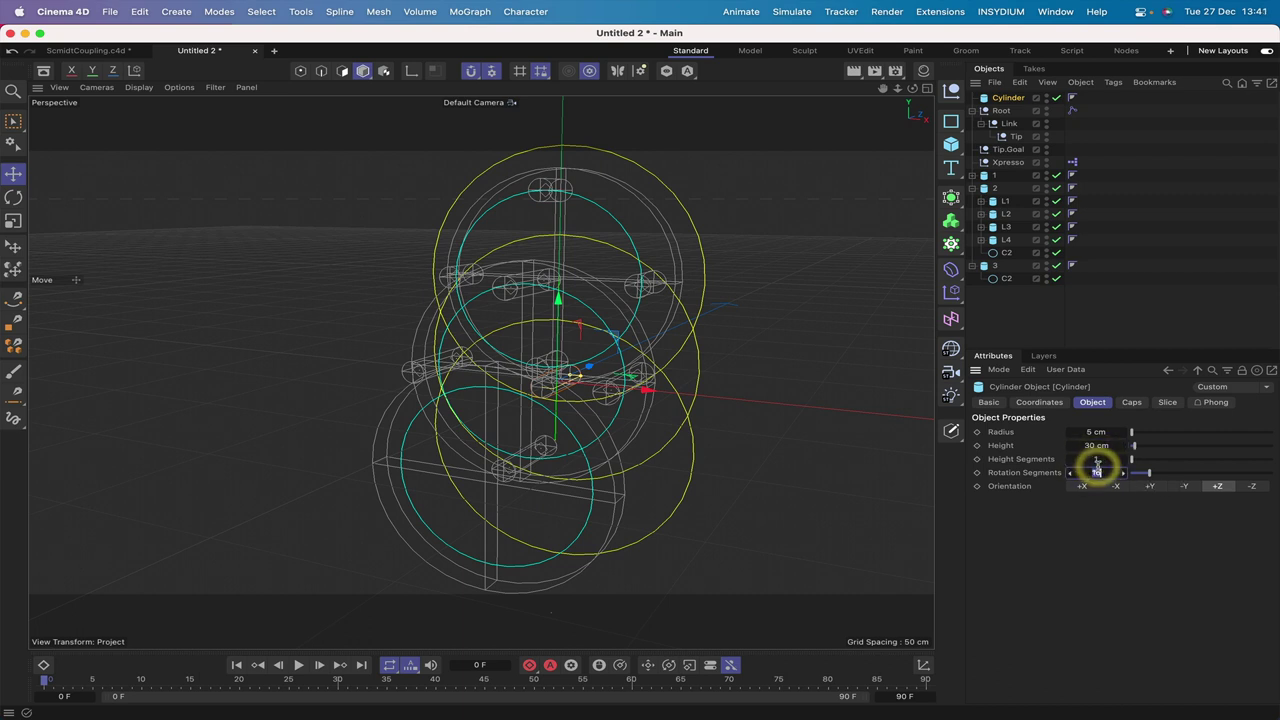
type("80")
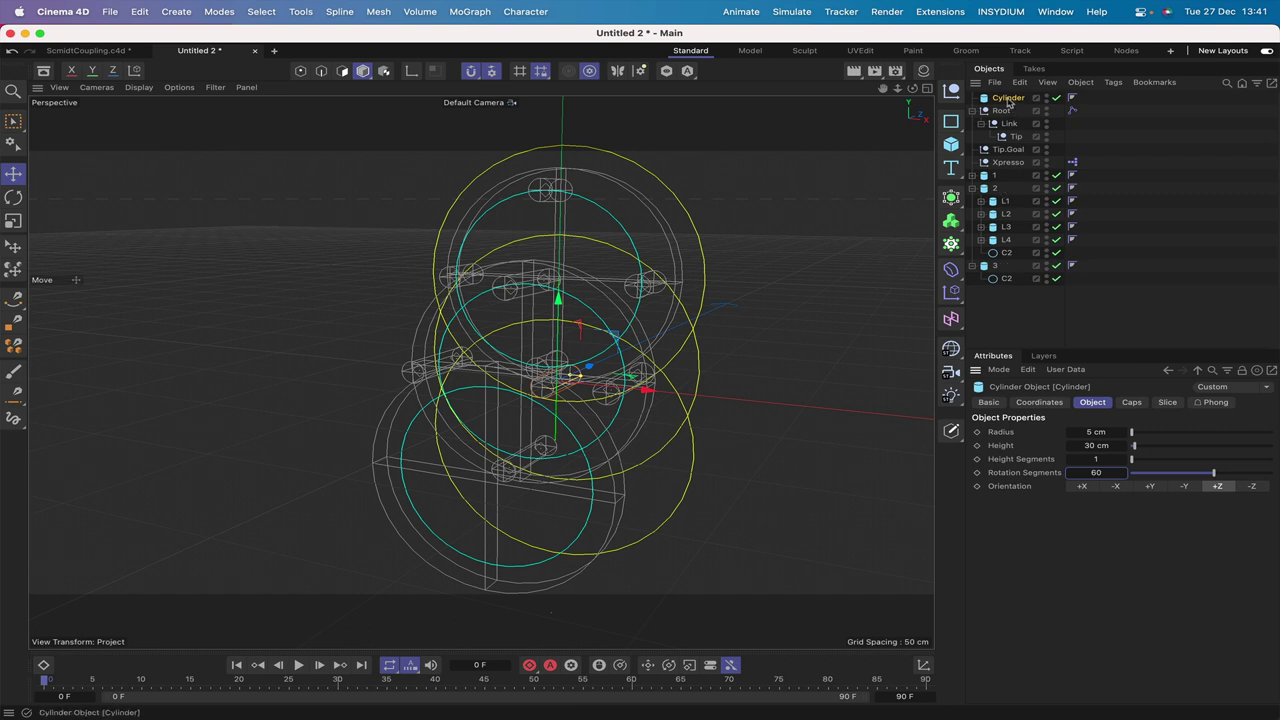
- Rename the circle spline inside disc 3 as C3
double_click(1006, 278)
type("C3")
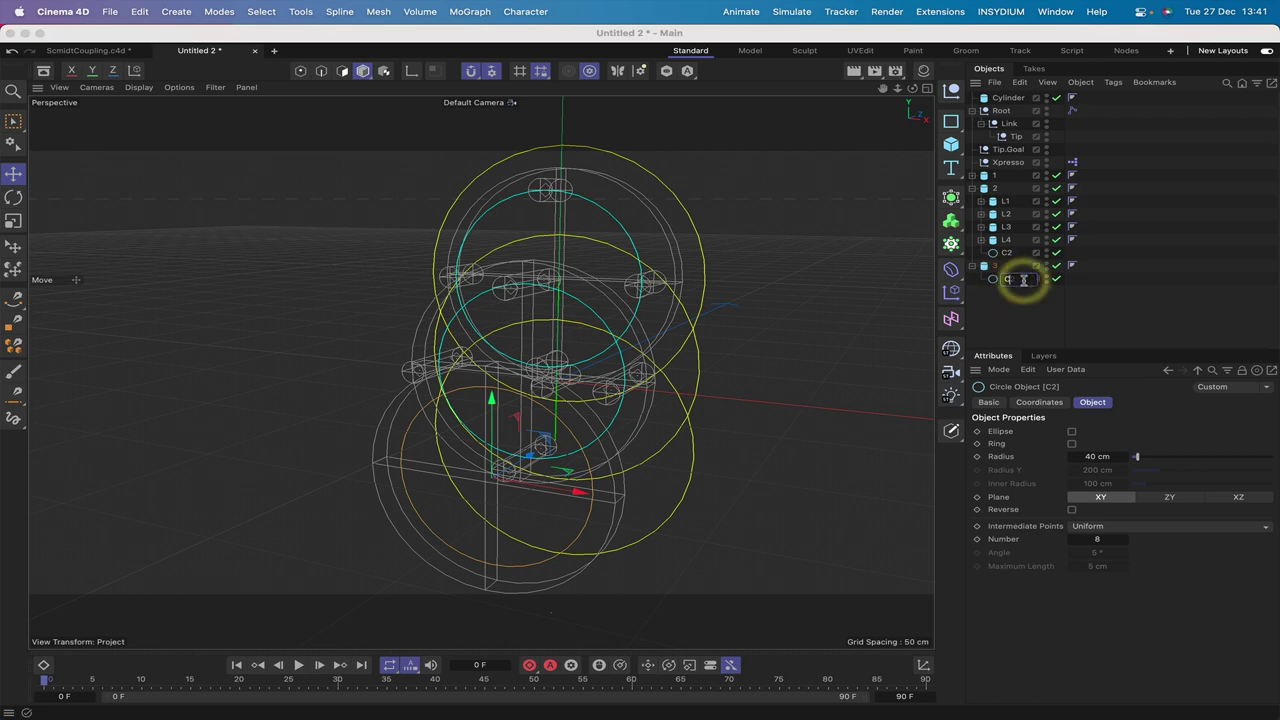
key("Return")
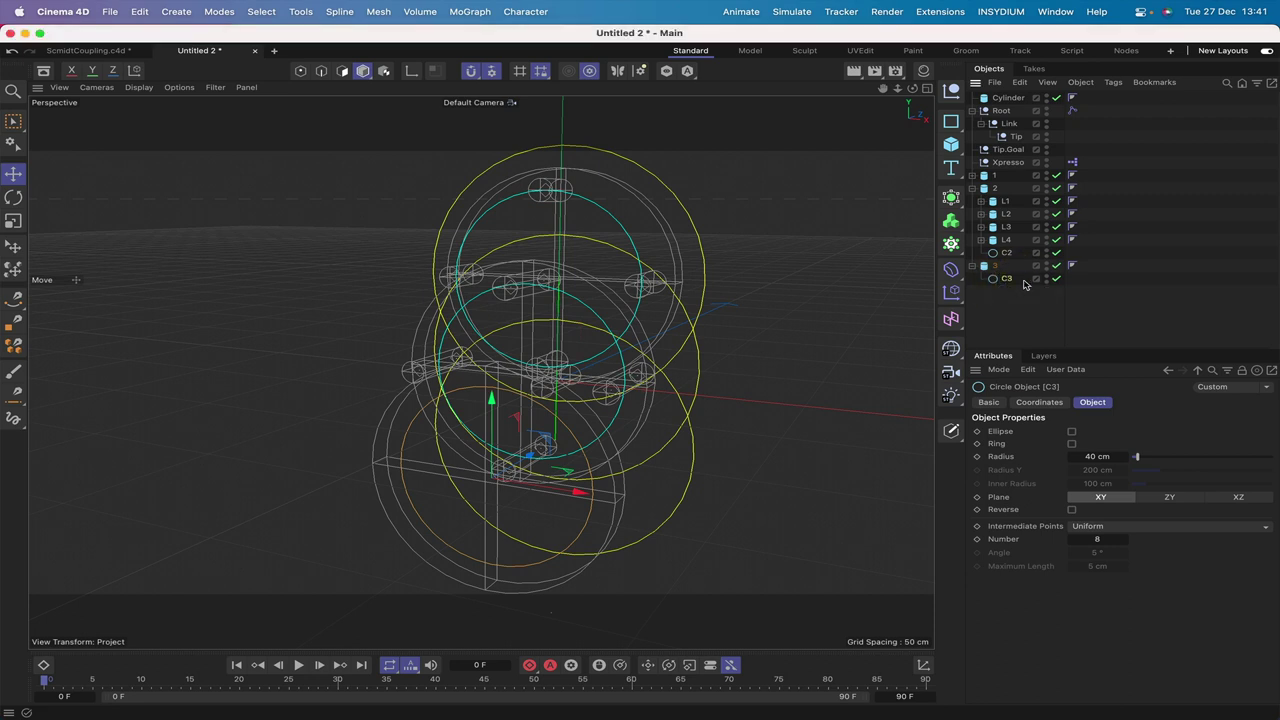
- Duplicate the new cylinder along the C3 spline with the Duplicate tool
left_click(1007, 97)
left_click(299, 11)
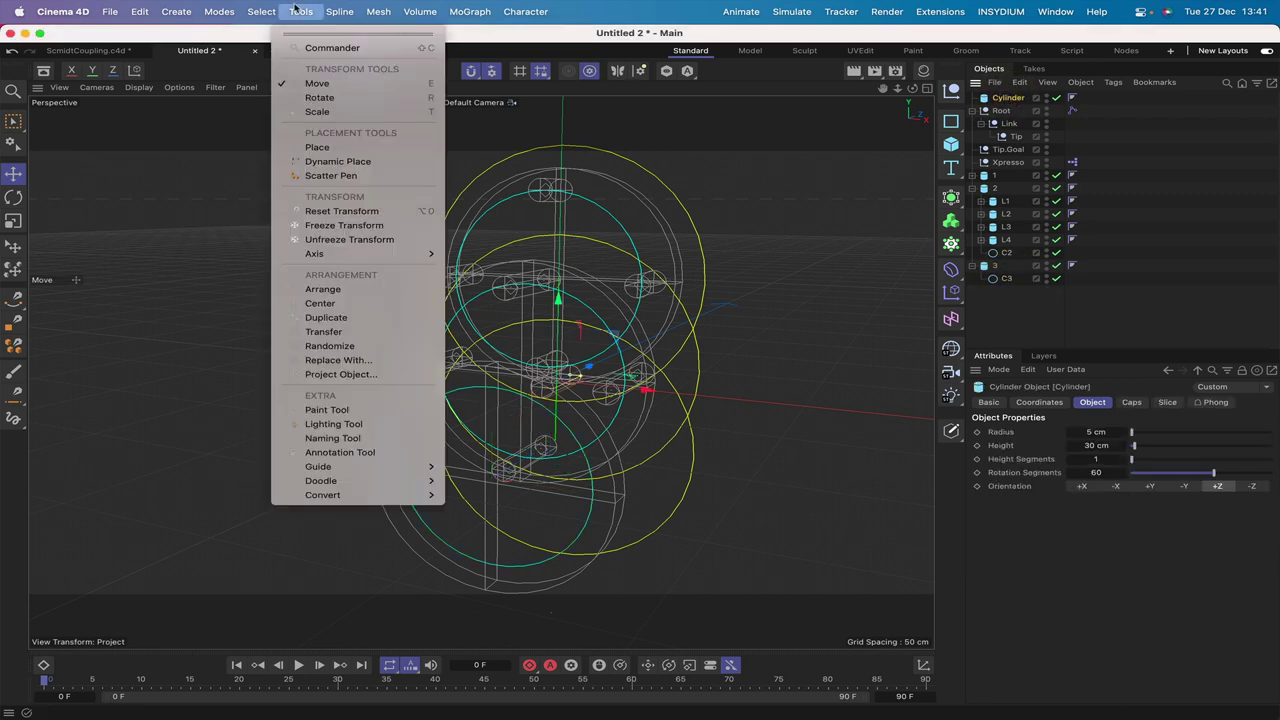
left_click(362, 318)
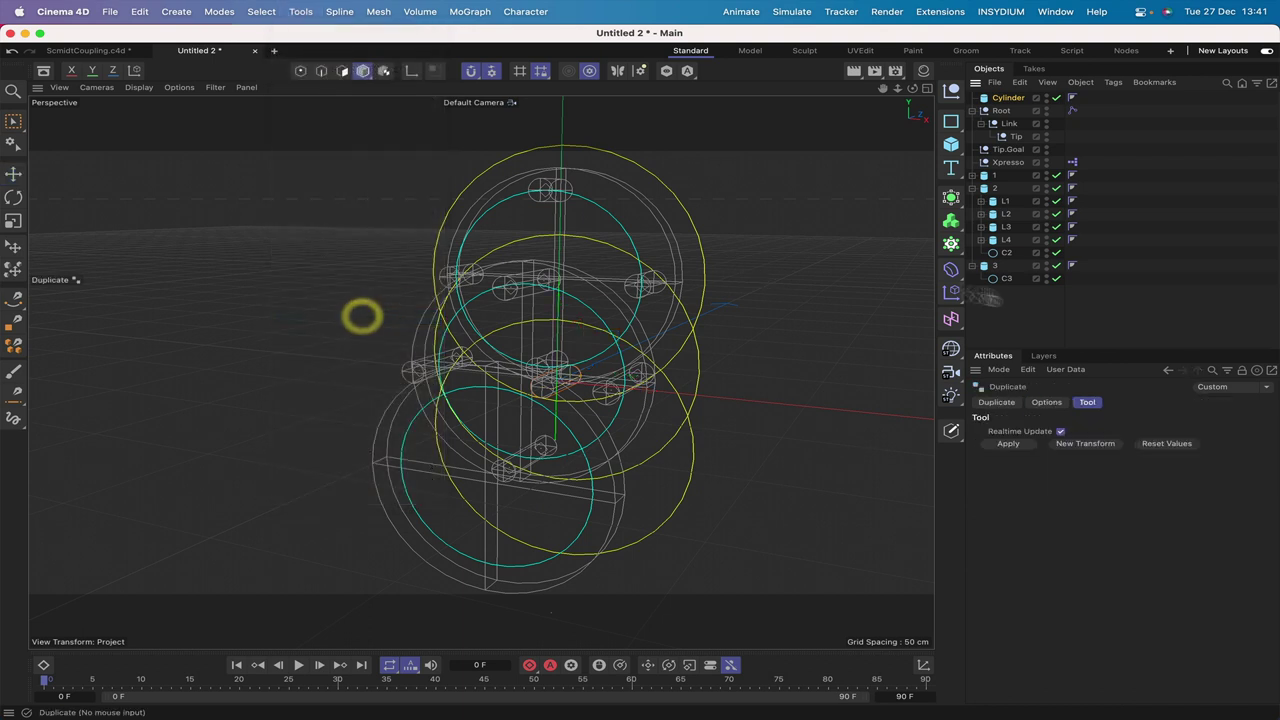
left_click(1050, 403)
left_click_drag(1006, 278, 1070, 499)
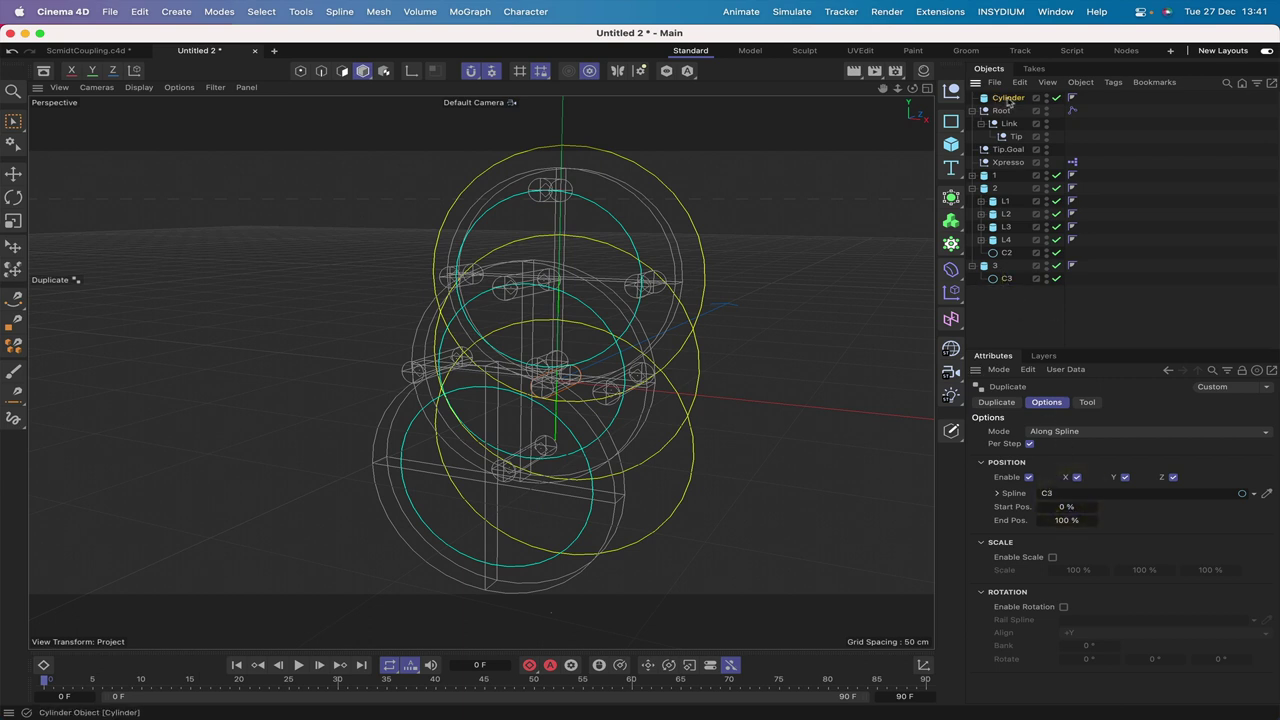
left_click(1087, 403)
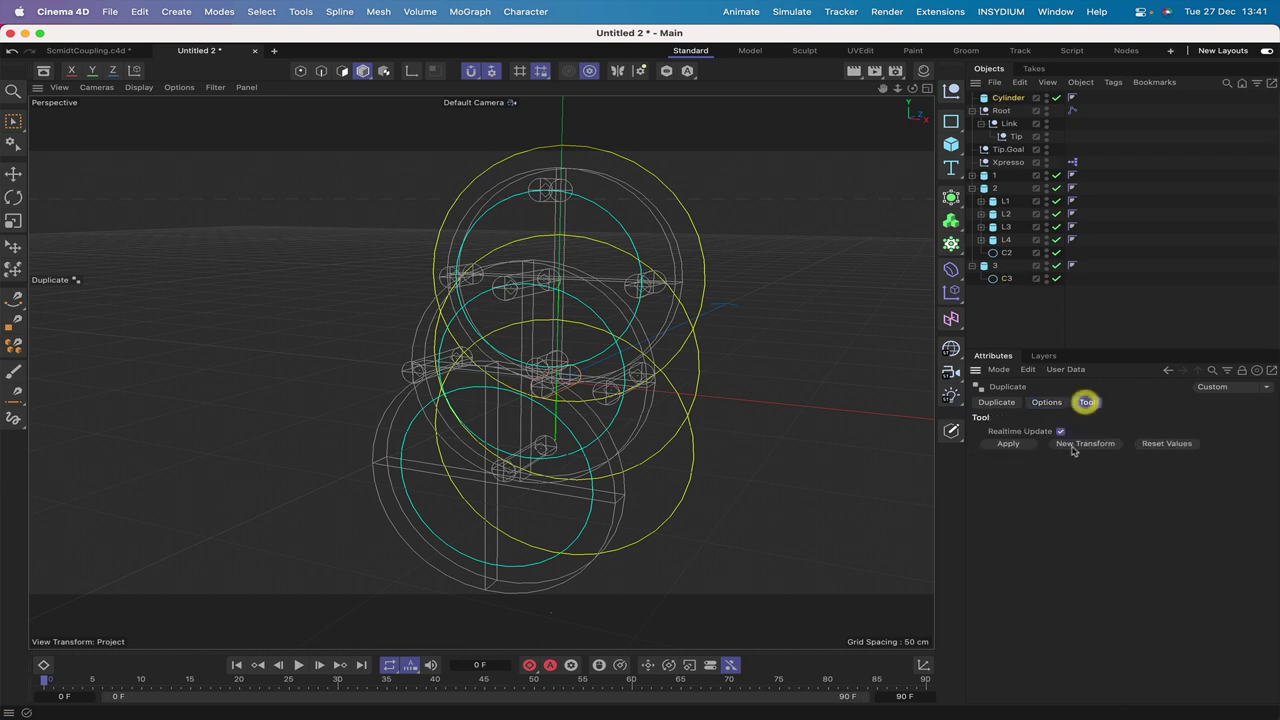
left_click(1010, 443)
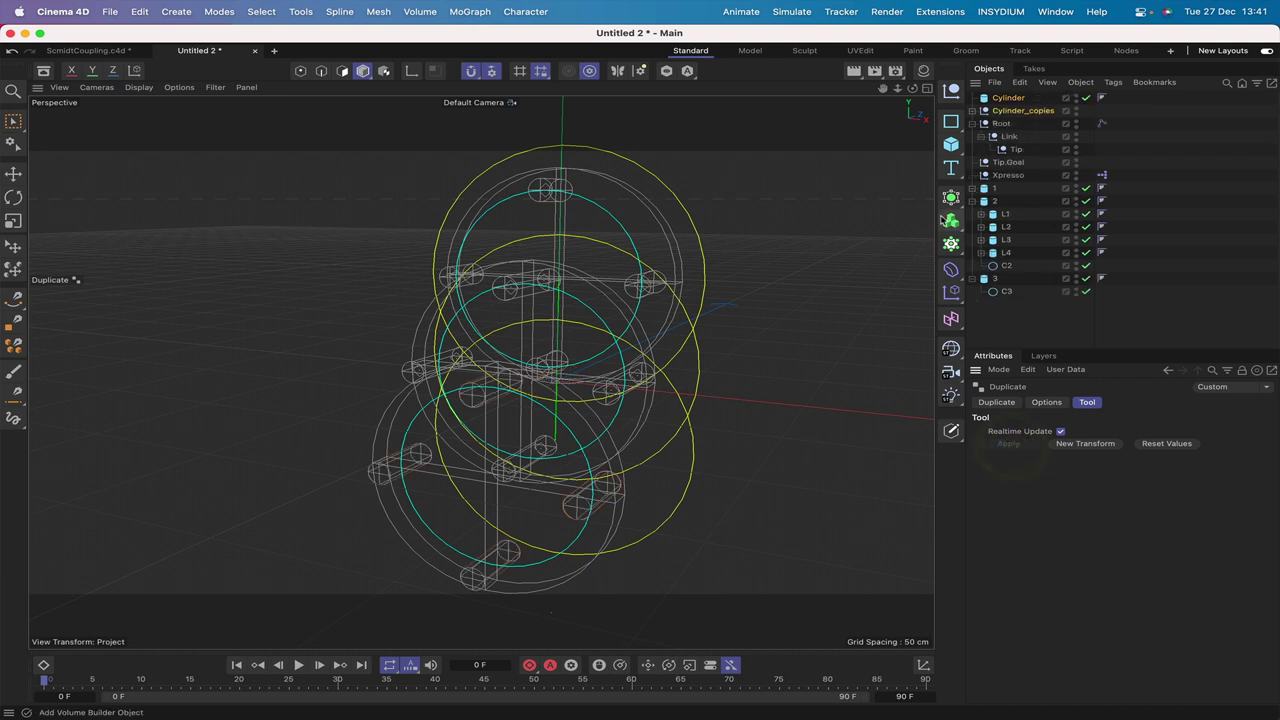
- Put the original cylinder into Cylinder_copies and shift all four cylinders along Z towards disc 2 in the Right view
left_click(928, 115)
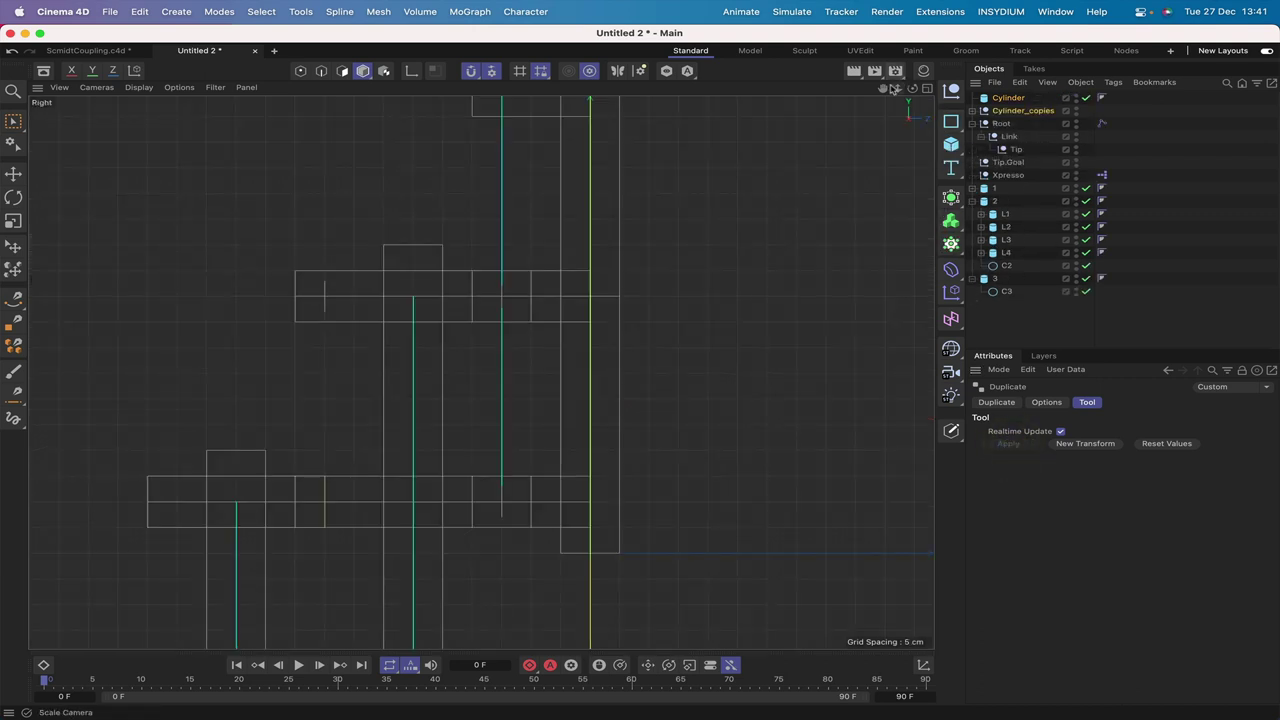
mouse_move(882, 88)
left_mouse_down()
mouse_move(480, 371)
mouse_move(882, 91)
left_mouse_up()
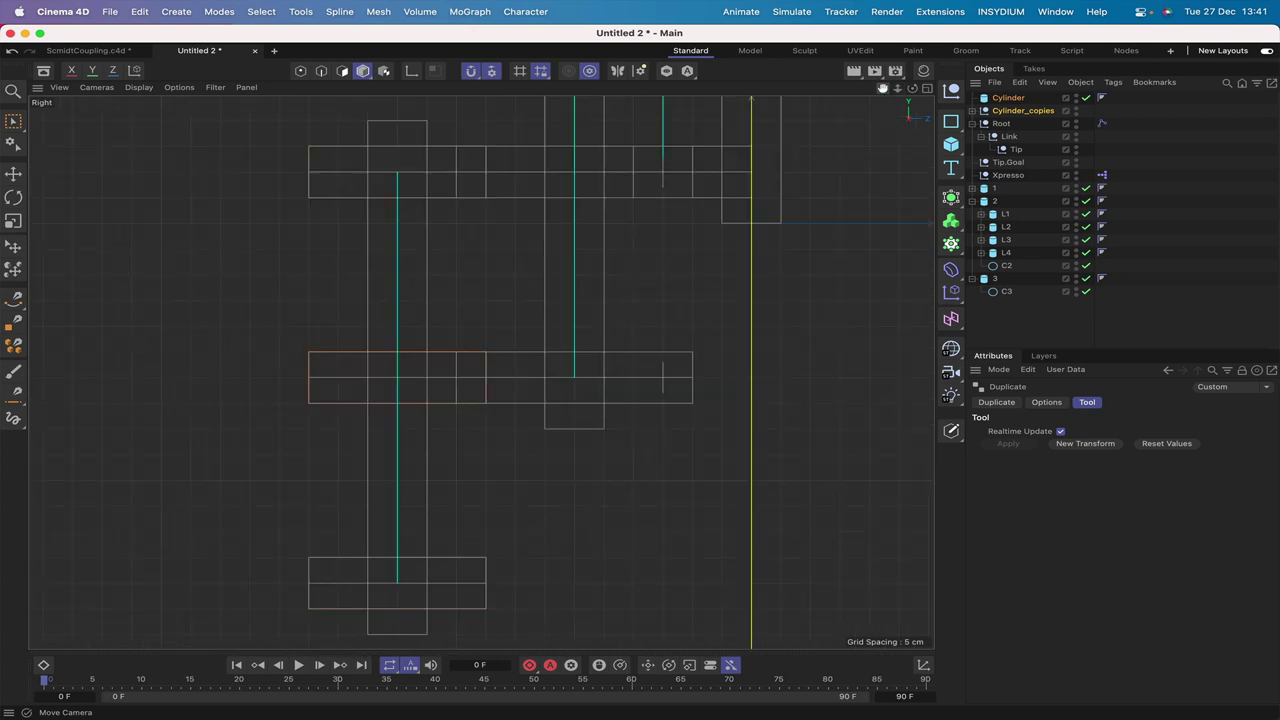
scroll(480, 371, "down", 4)
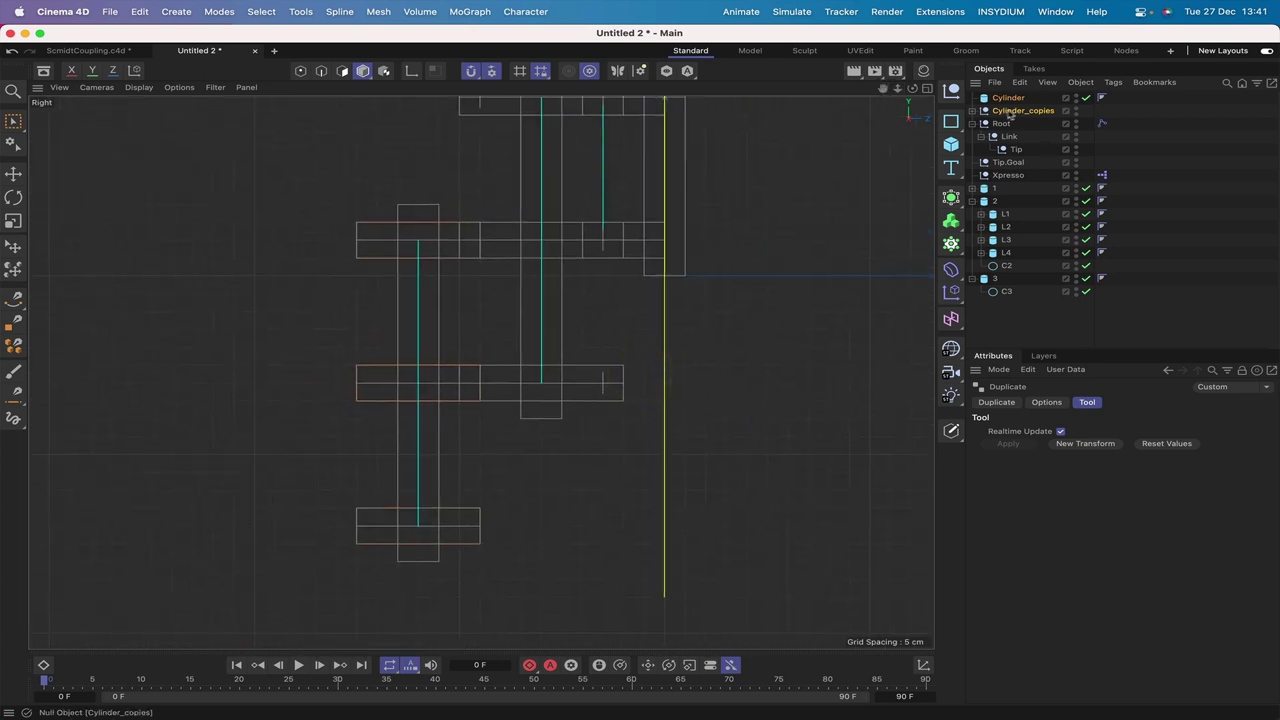
left_click_drag(1036, 99, 1021, 150)
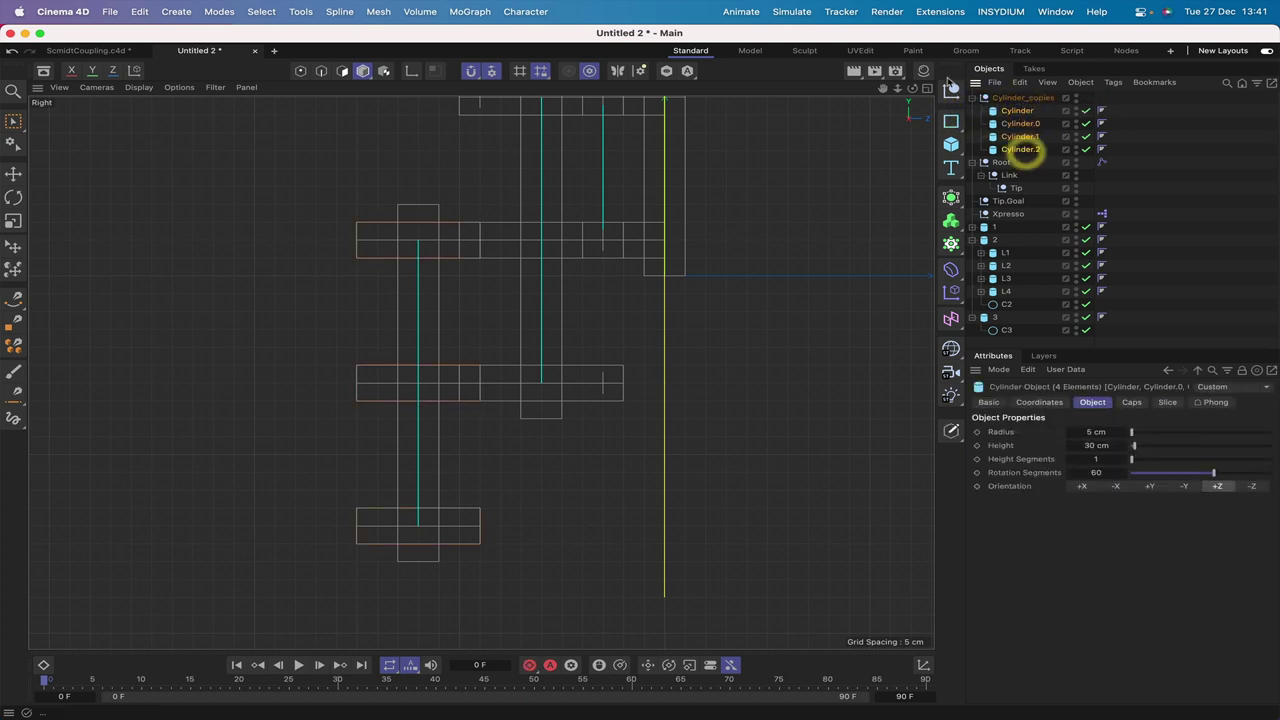
left_click(13, 176)
left_click_drag(509, 380, 542, 382)
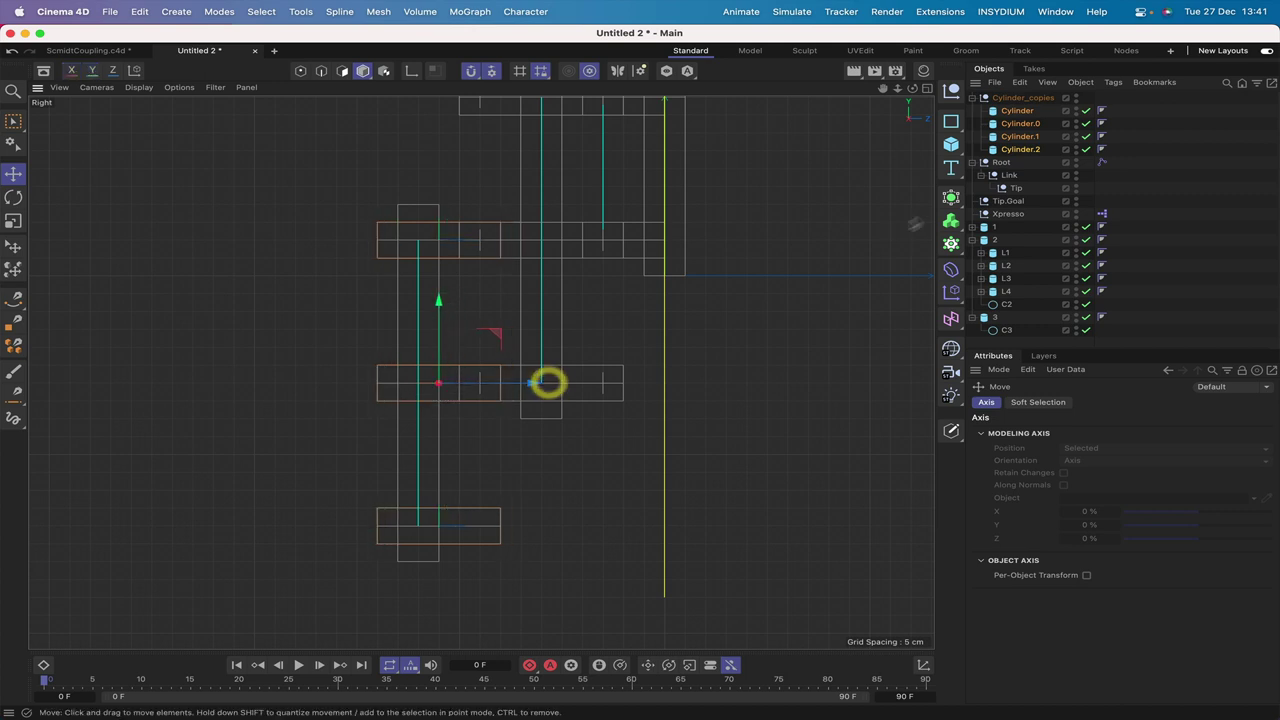
- Set the four cylinders' height to 20 cm and shift them along Z until their outer ends meet disc 3's centre plane
left_click_drag(1041, 111, 1016, 146)
left_click(1090, 445)
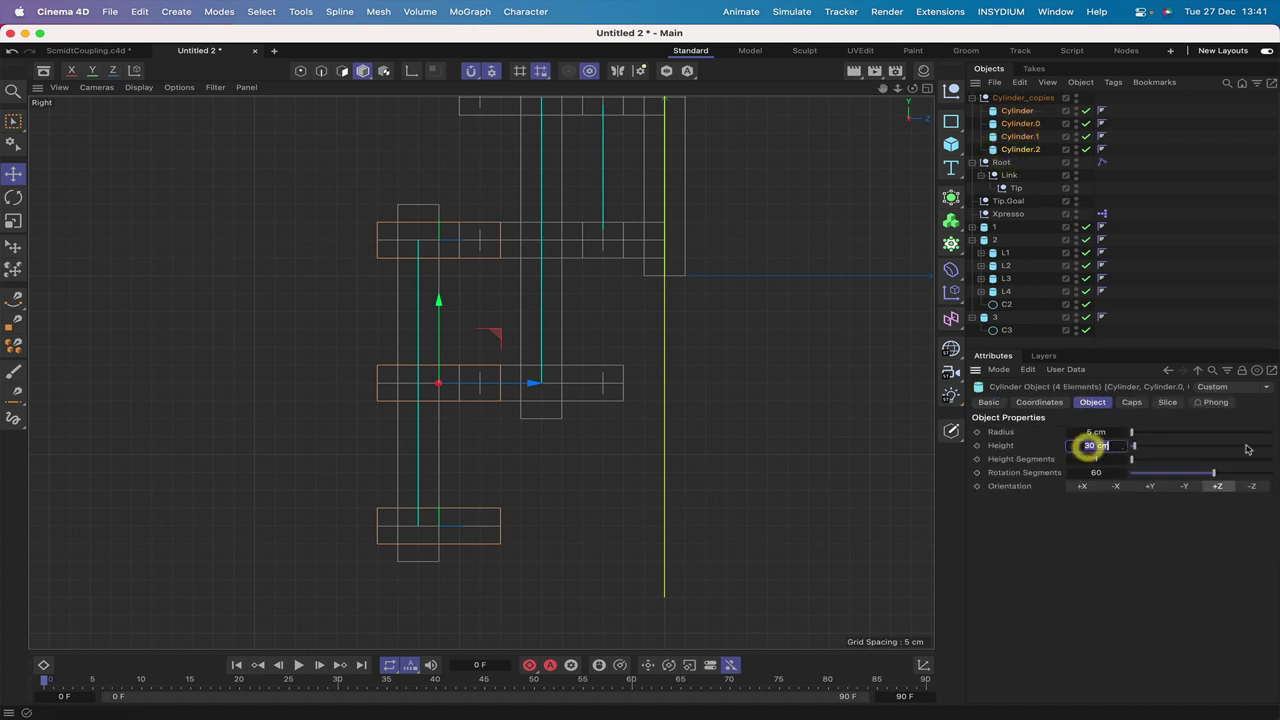
type("20")
key("Return")
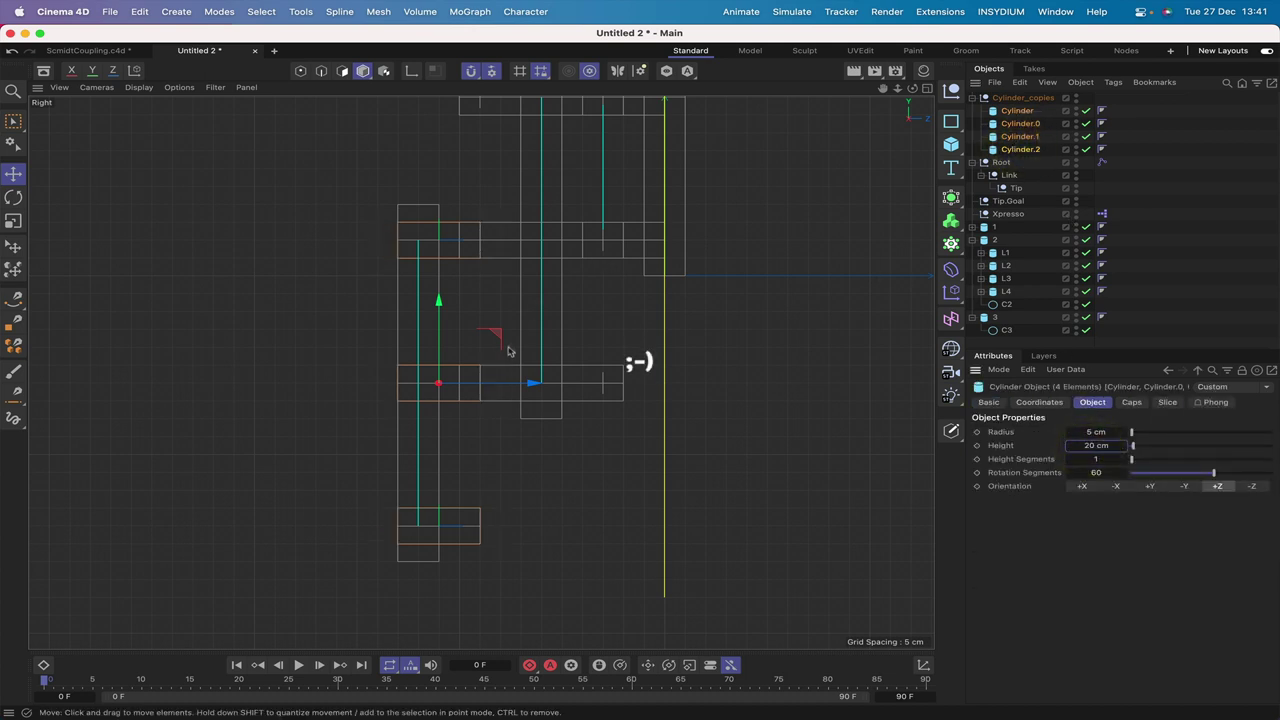
left_click_drag(530, 382, 548, 382)
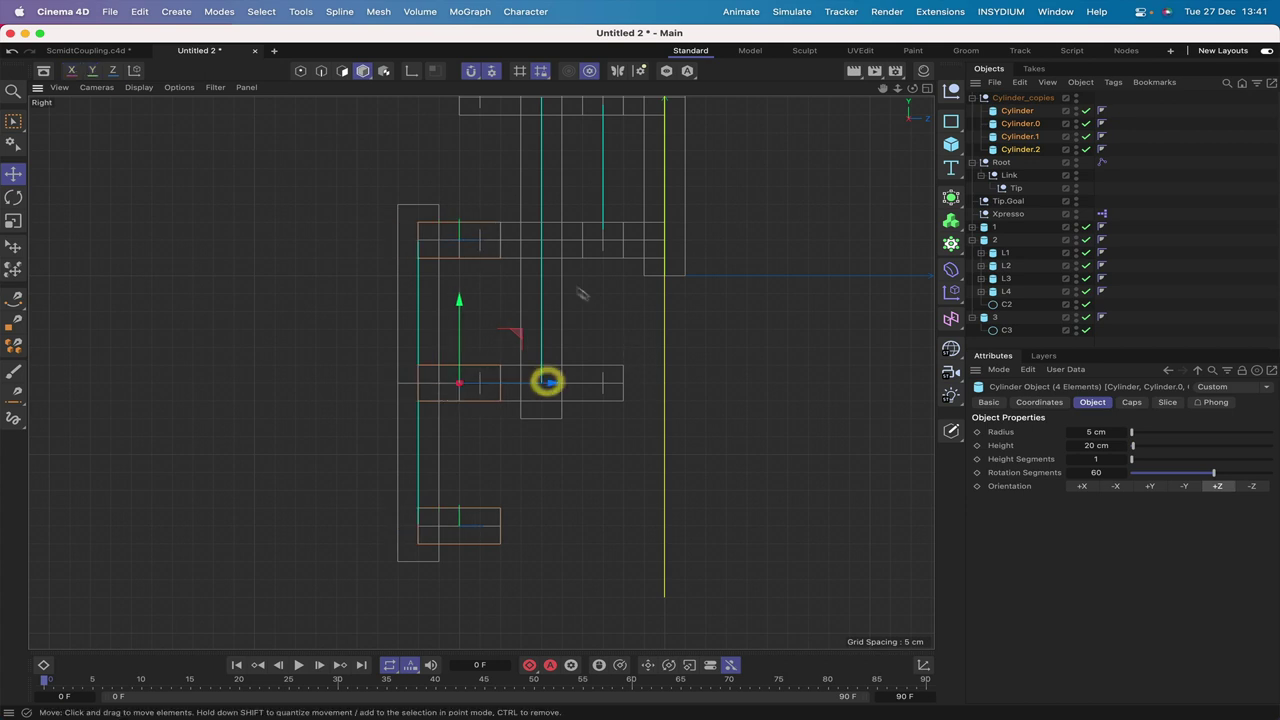
- Rename the four cylinders in Cylinder_copies as L1, L2, L3 and L4, working in the perspective view
key("F1")
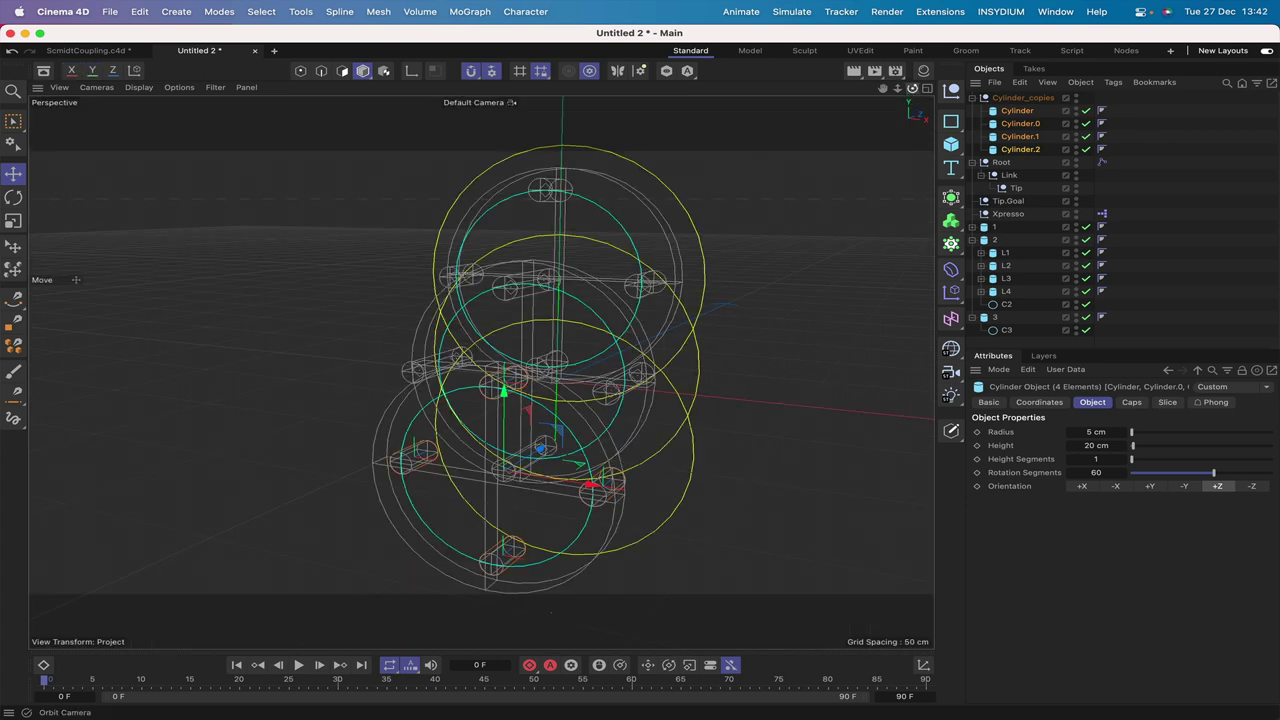
left_click_drag(912, 88, 705, 96)
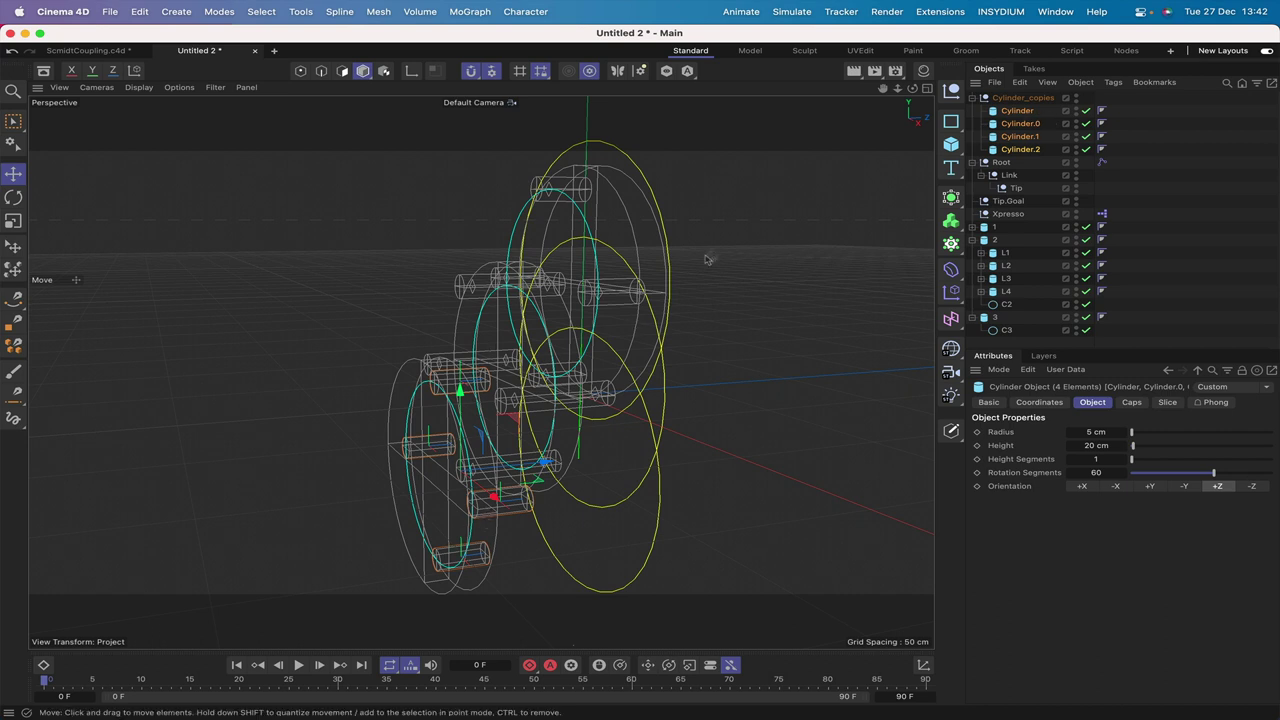
double_click(1020, 111)
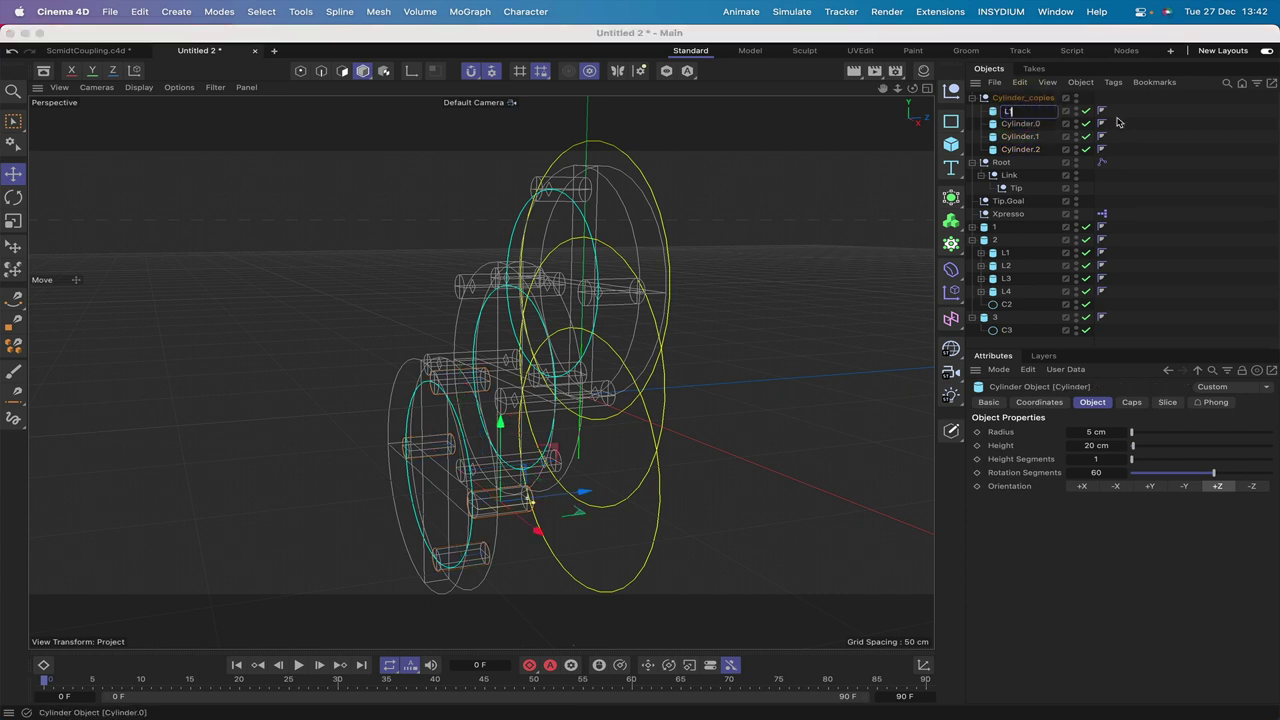
type("1")
key("Tab")
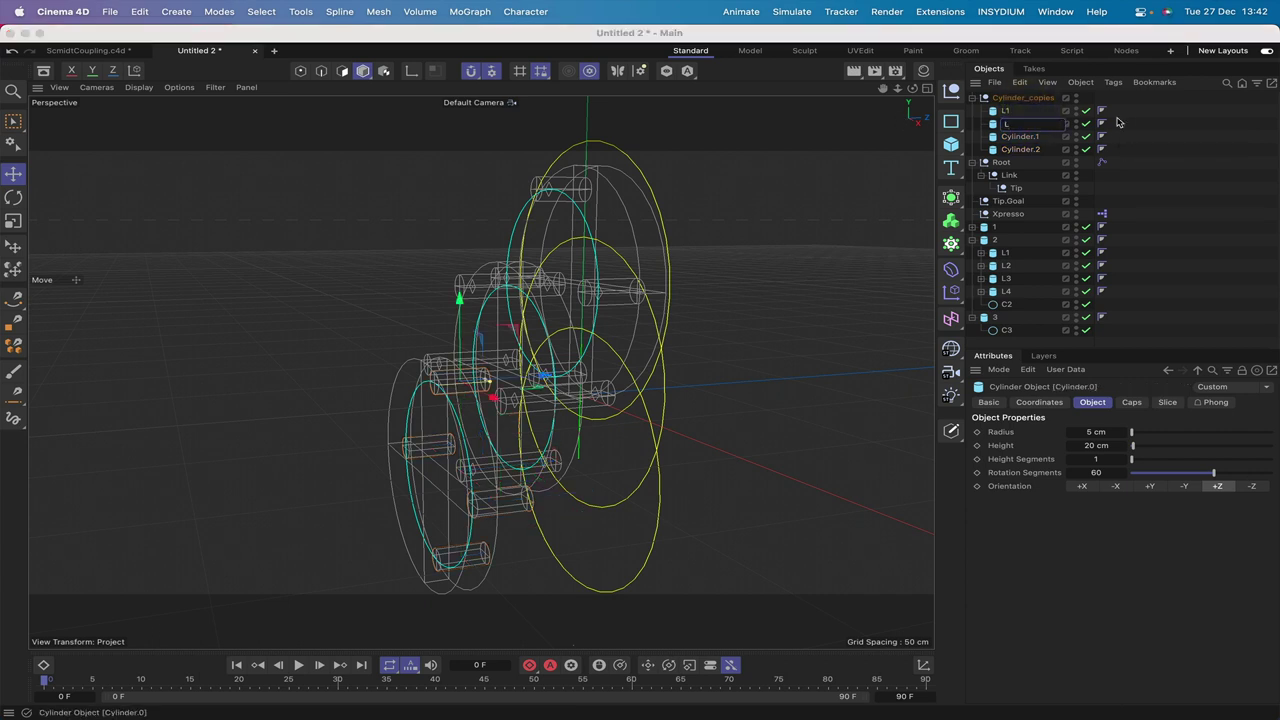
key("Tab")
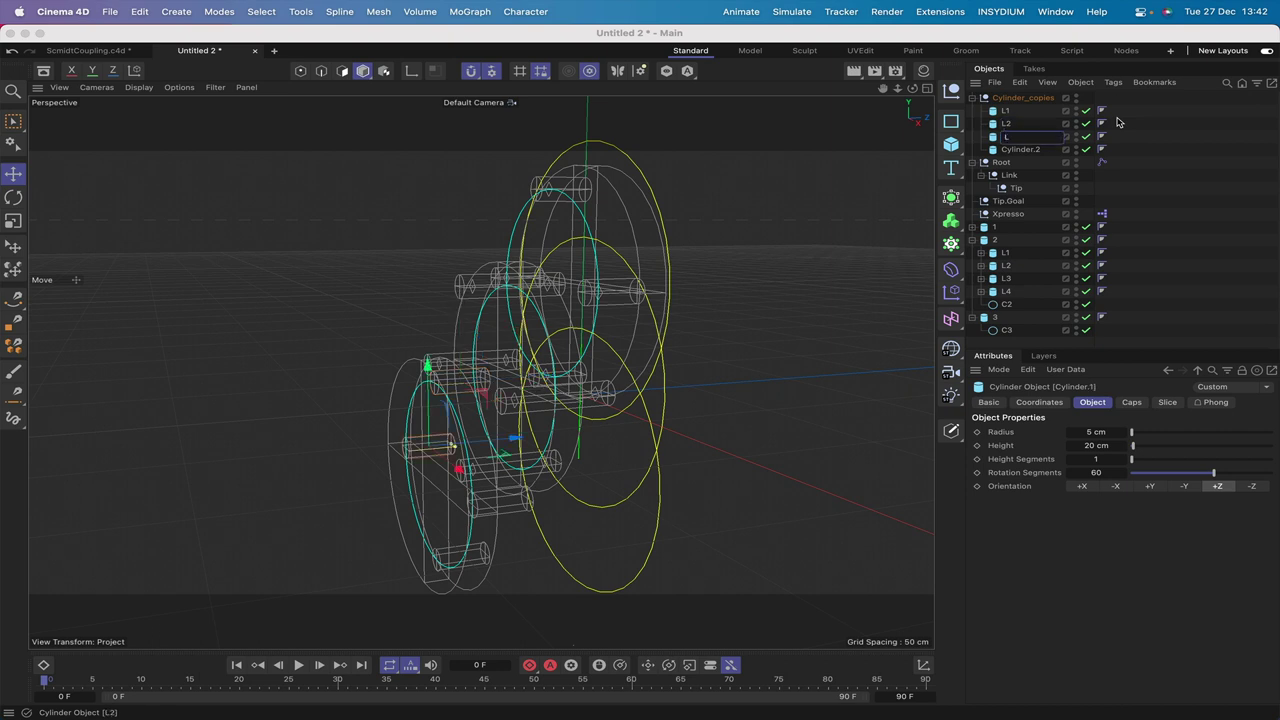
key("Tab")
type("L")
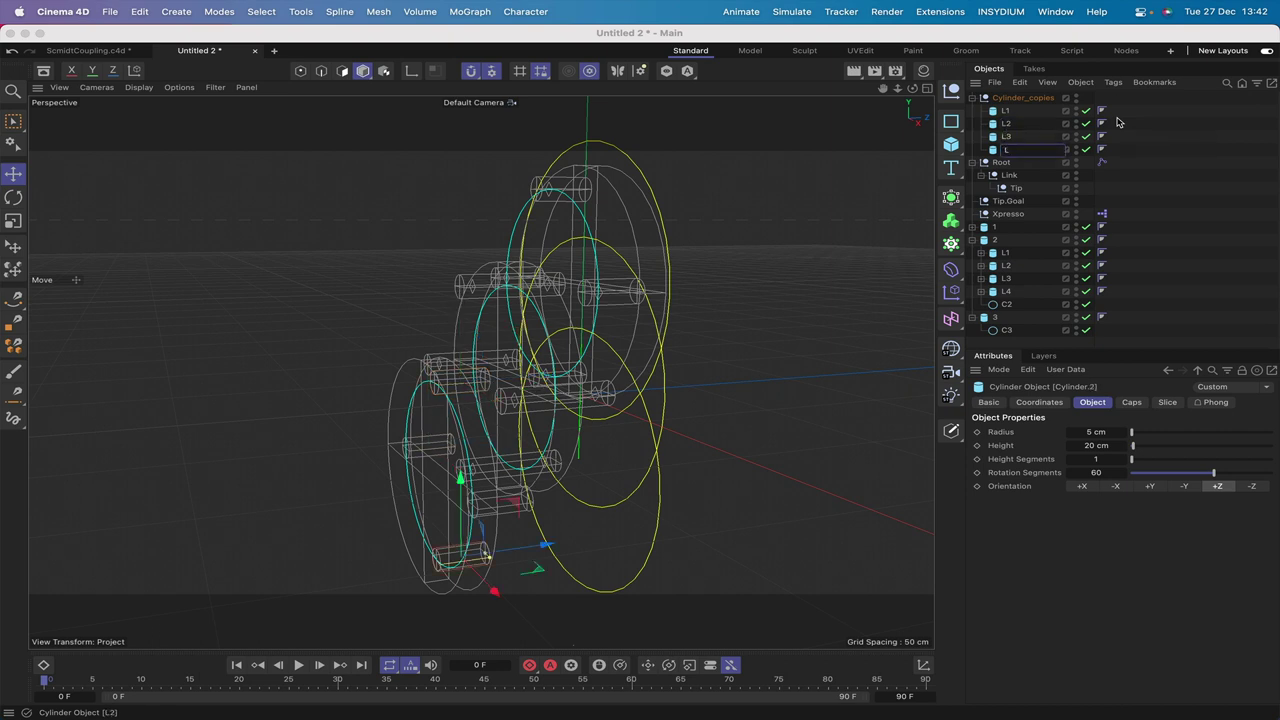
type("4")
key("Return")
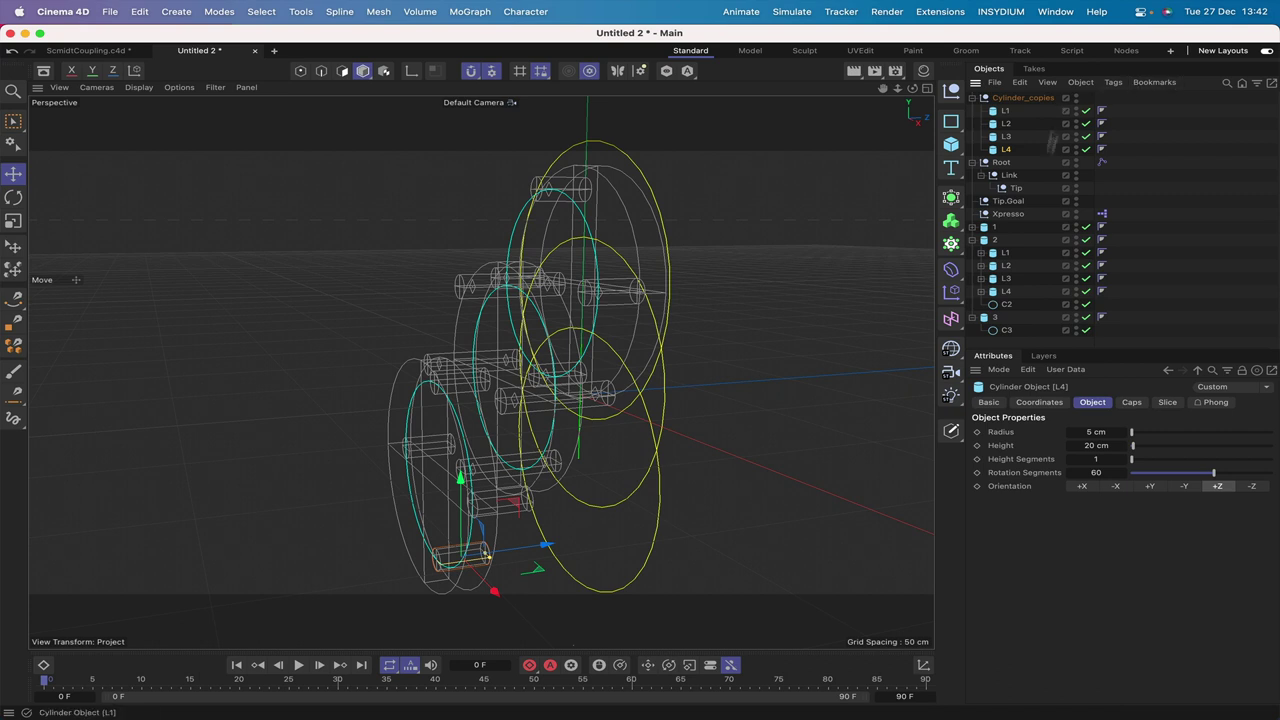
- Move cylinders L1 to L4 under the C3 circle and delete the emptied Cylinder_copies null
left_click_drag(1028, 111, 1004, 330)
left_click(1015, 98)
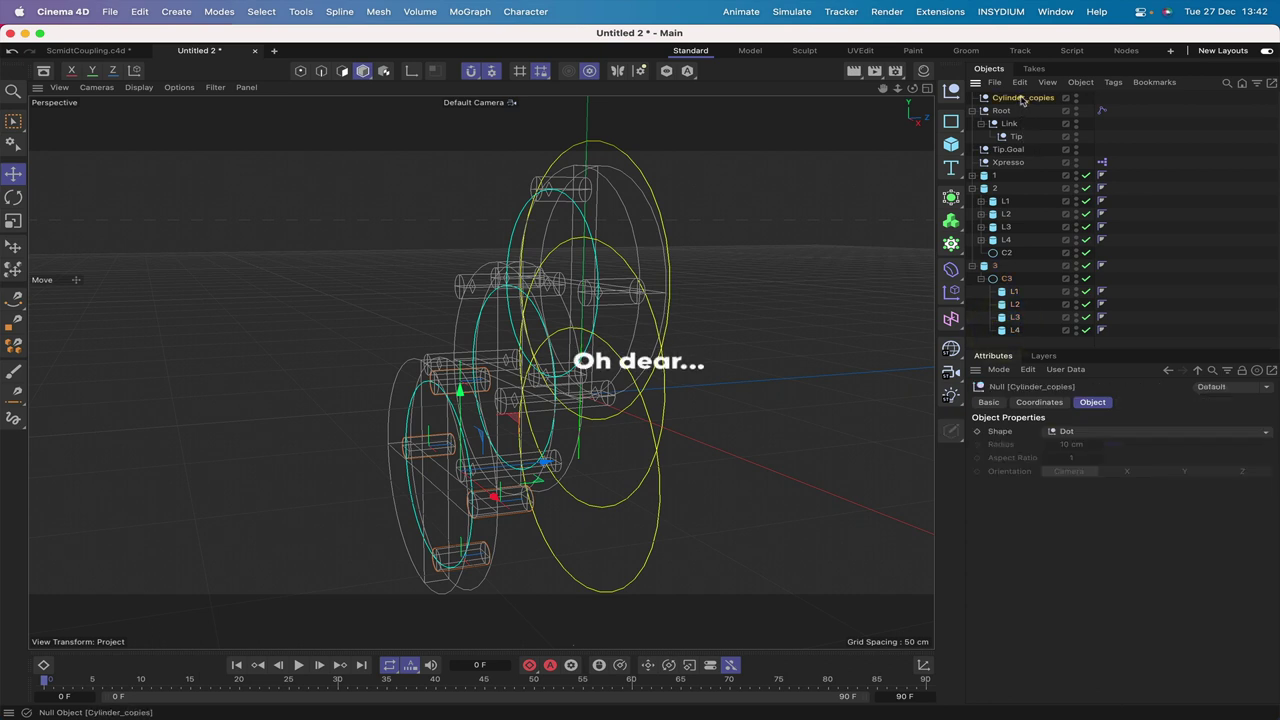
key("Delete")
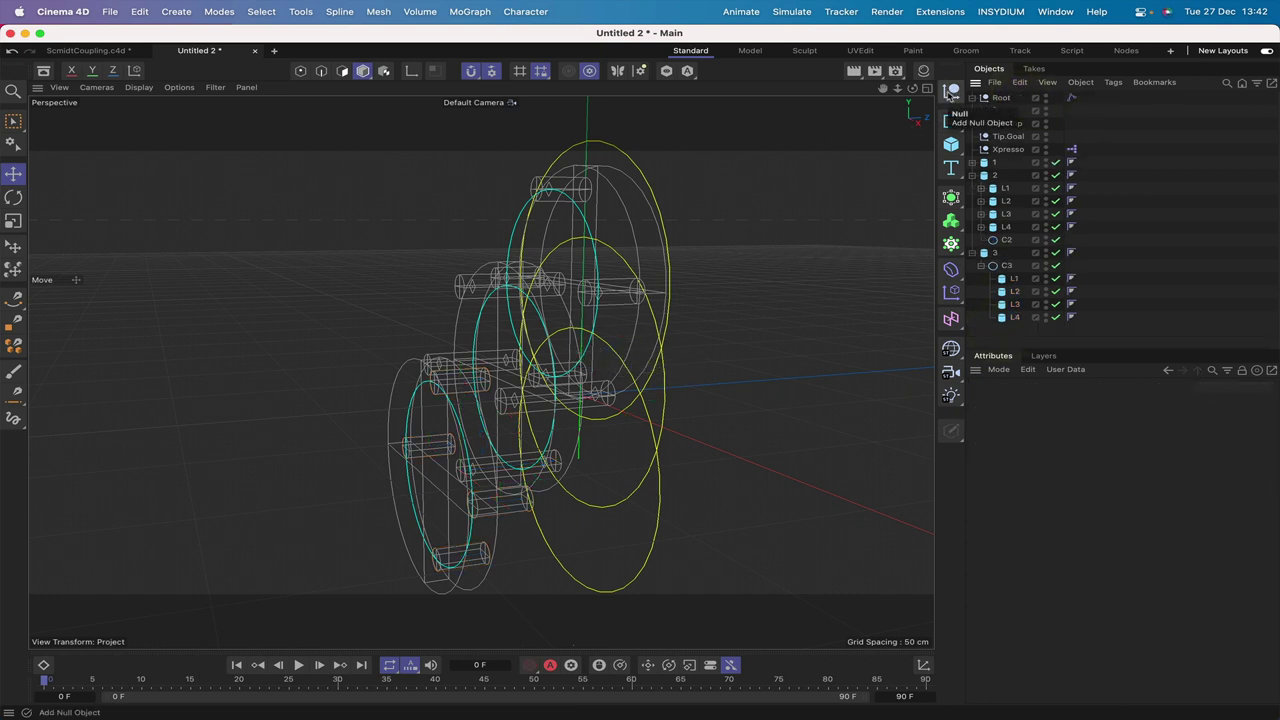
- Add three null objects to the scene
left_click(951, 91)
left_click(951, 91)
left_click(951, 91)
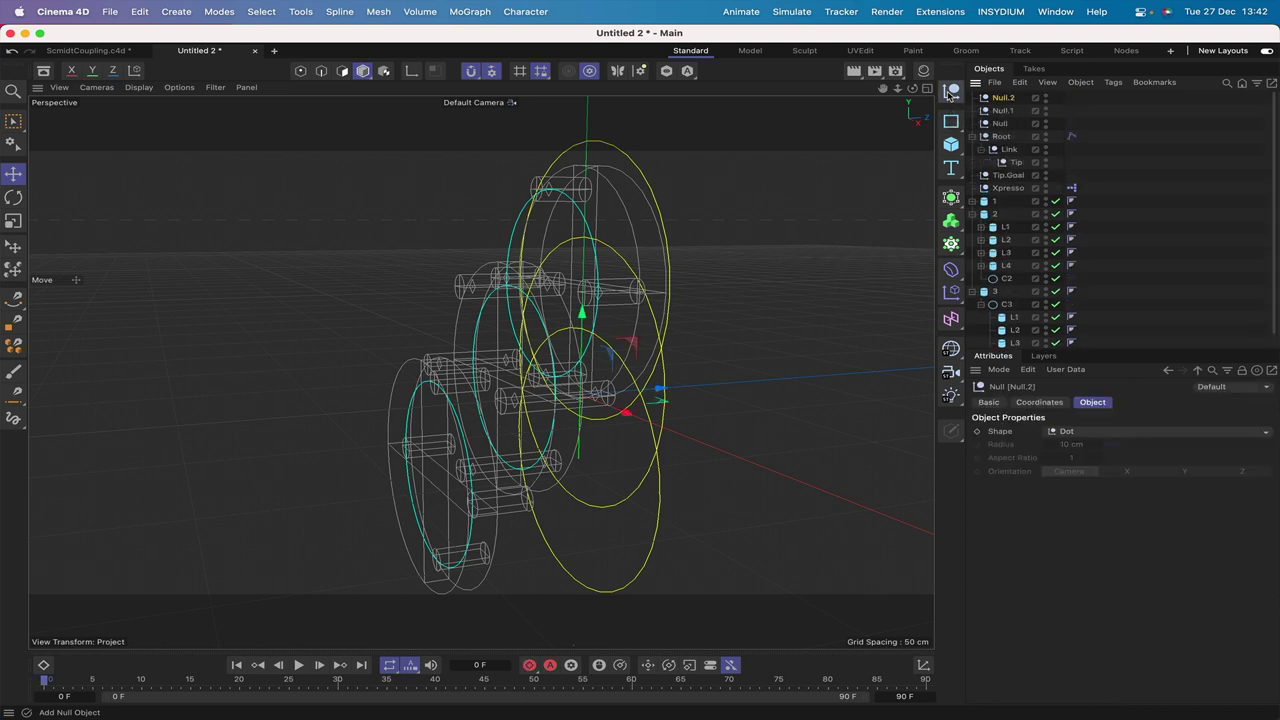
- Add a fourth null object to the scene and rename it T13
left_click(951, 91)
double_click(1004, 98)
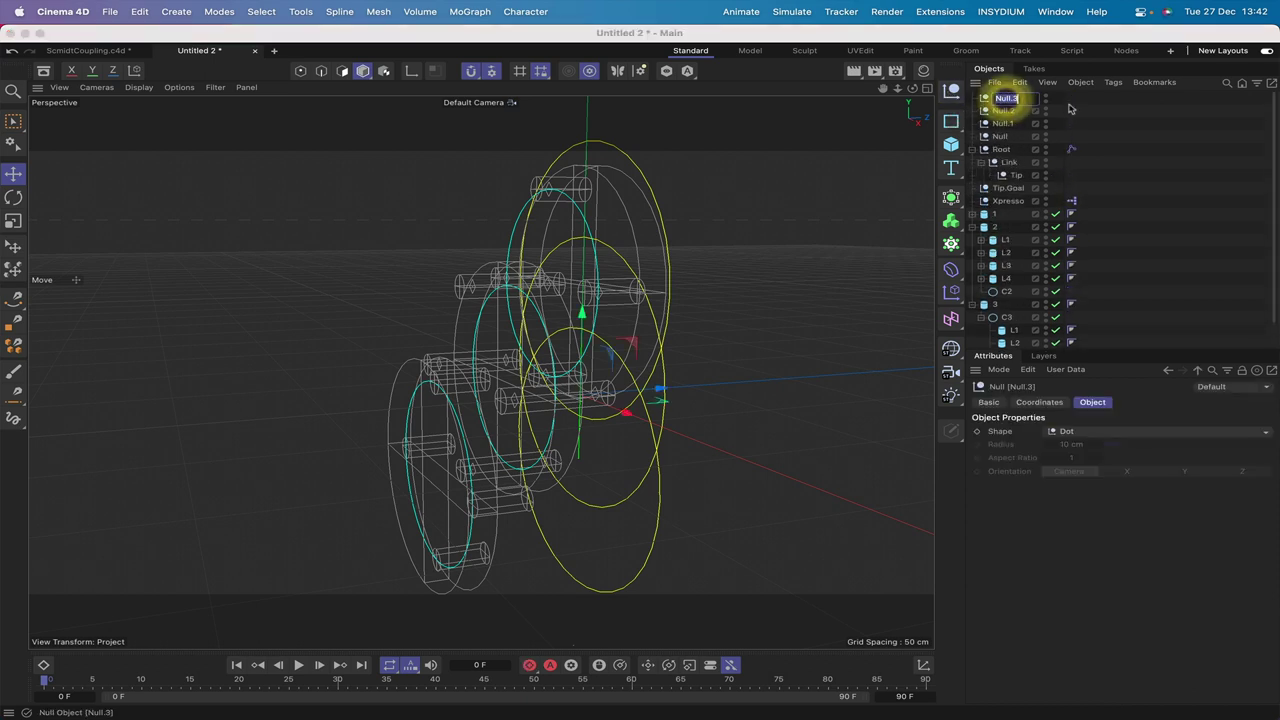
type("1")
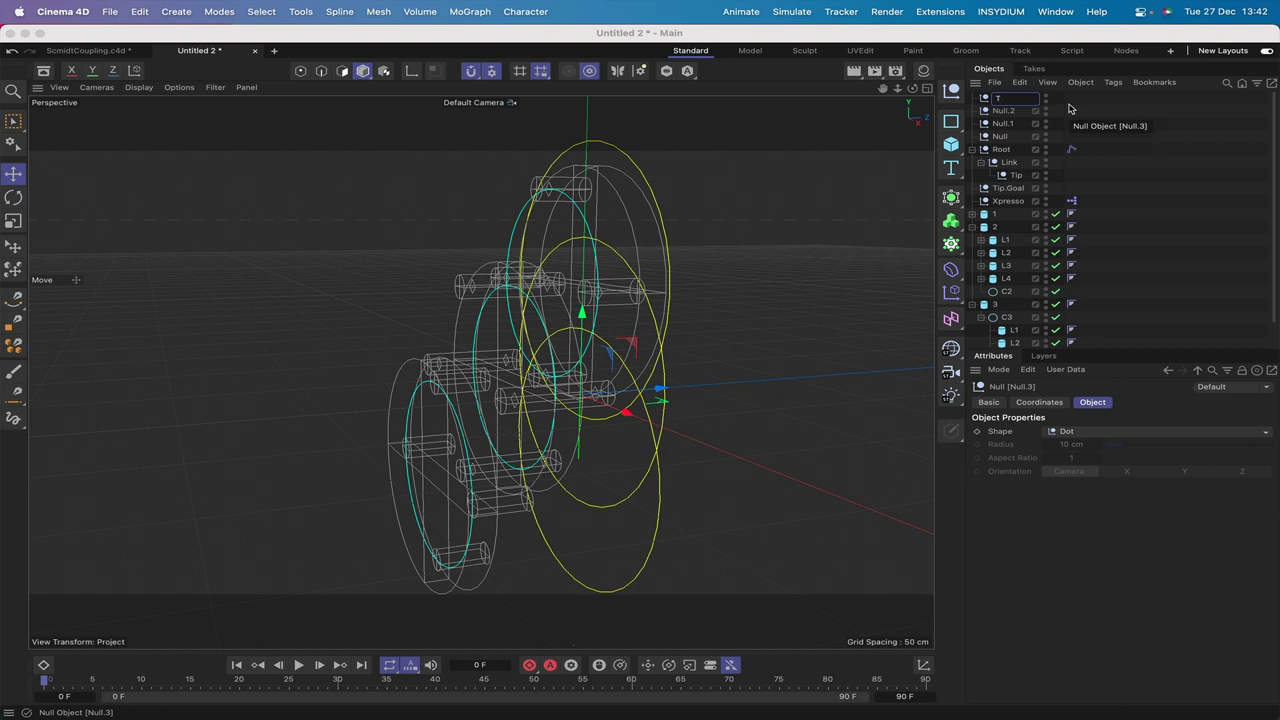
type("13")
key("Return")
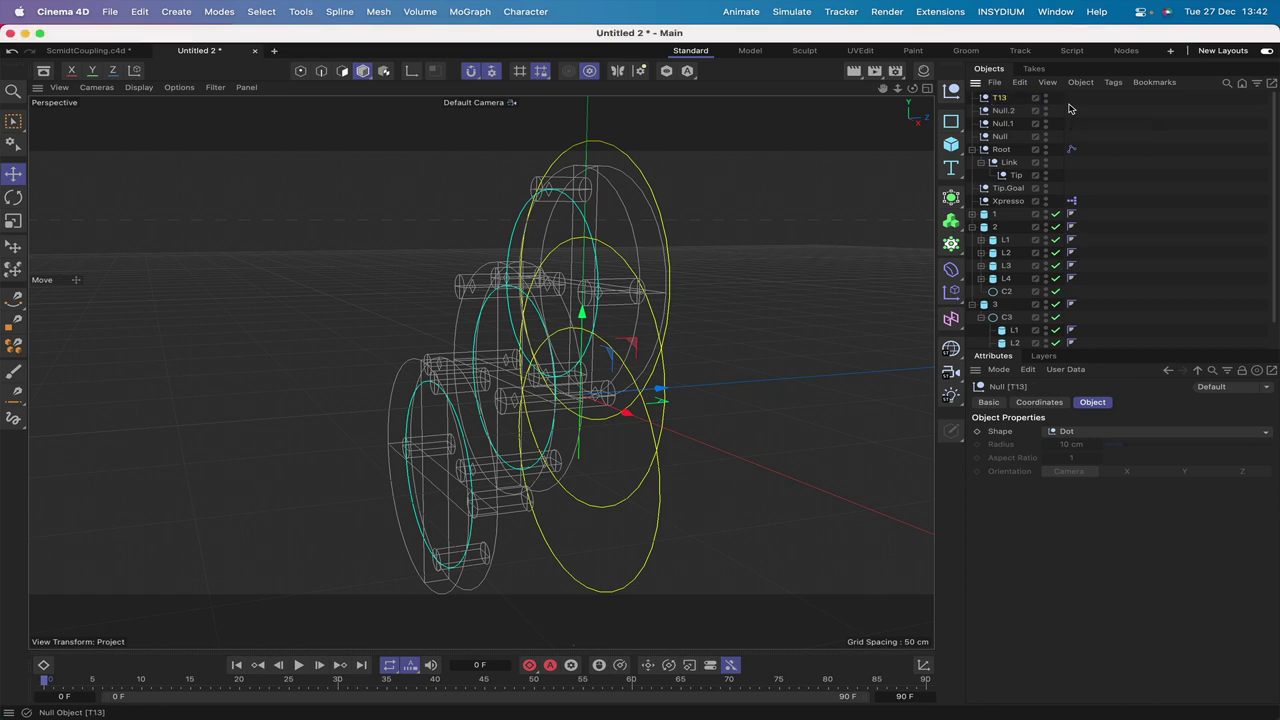
- Rename the nulls Null.2, Null.1 and Null as T14, T15 and T16
double_click(1005, 110)
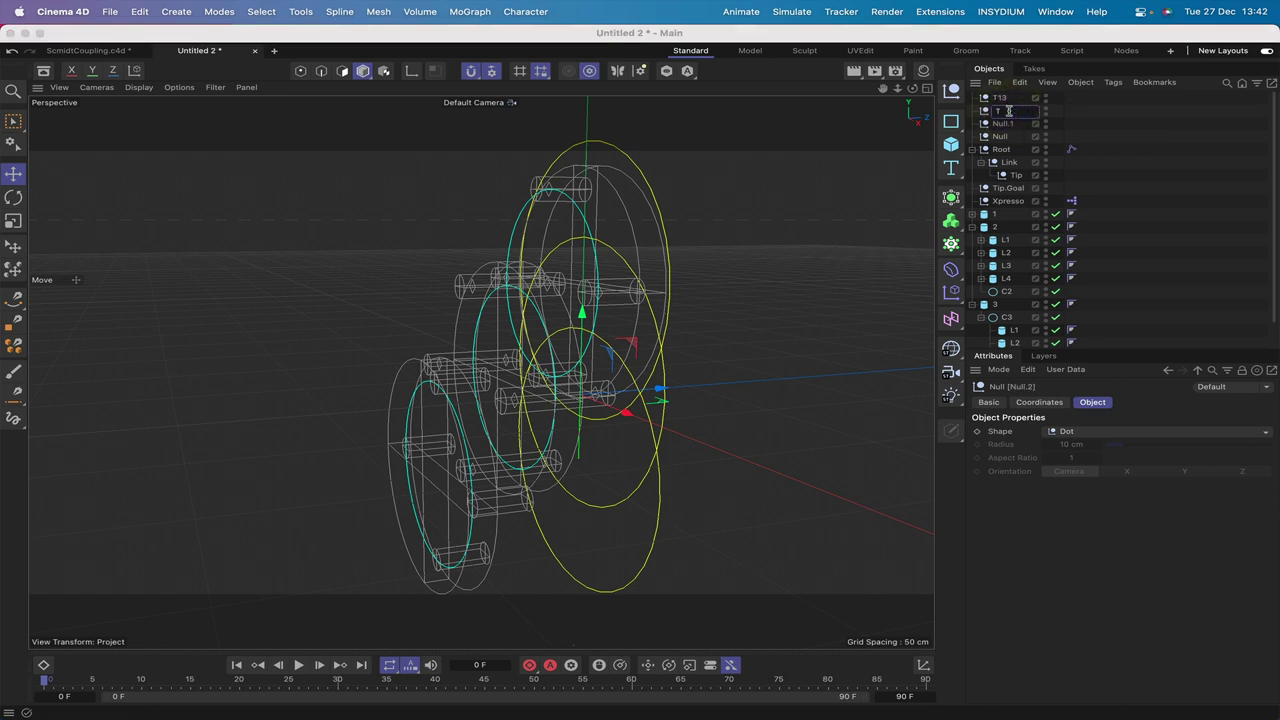
type("T14")
key("Return")
double_click(1001, 123)
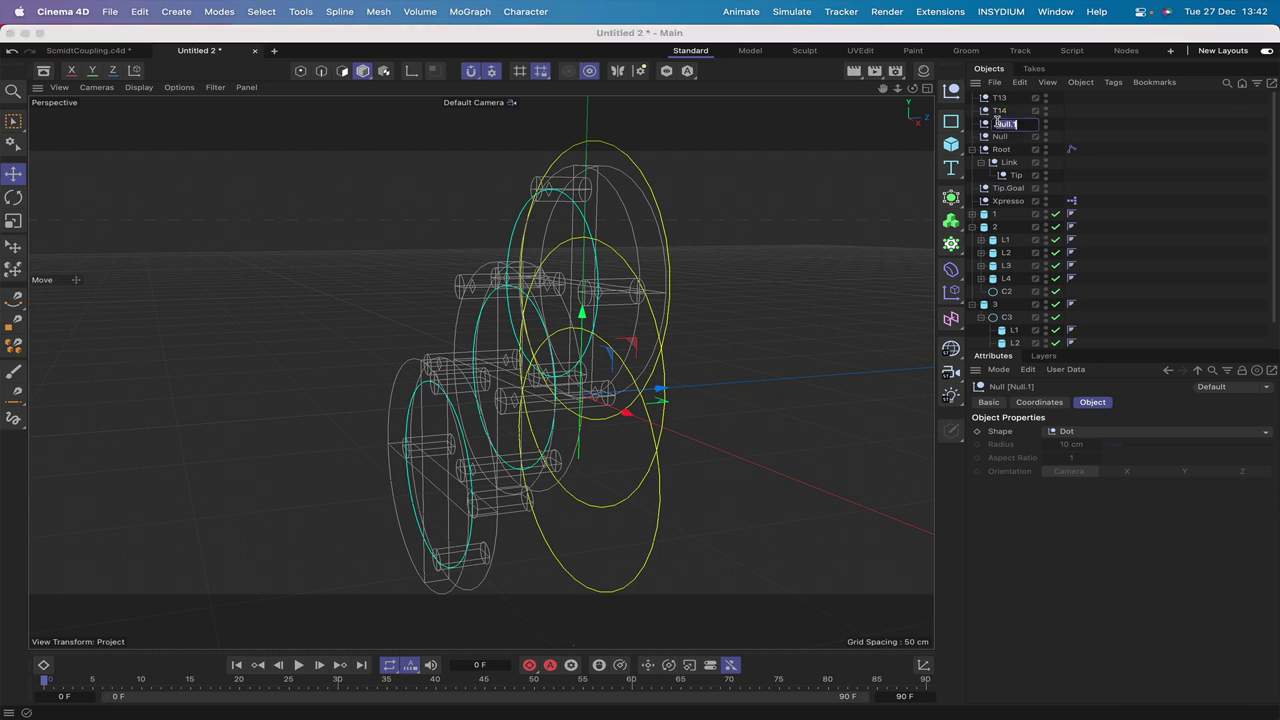
type("T15")
key("Return")
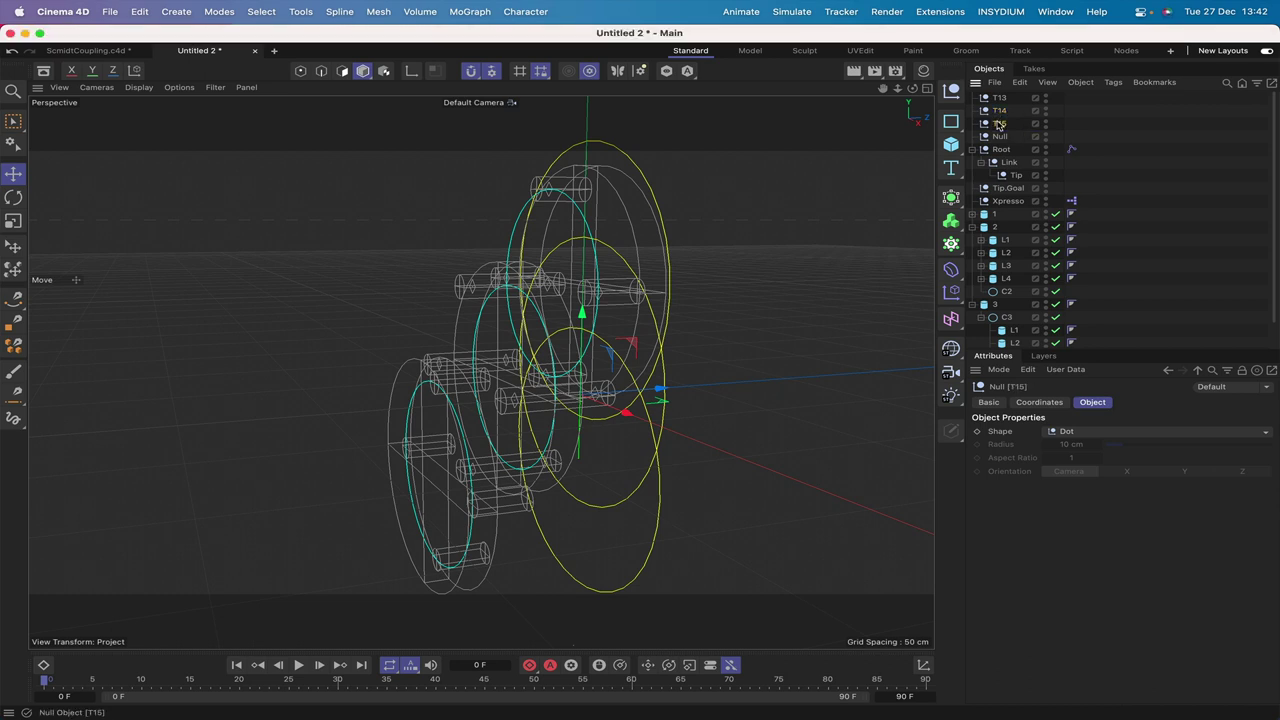
double_click(1001, 137)
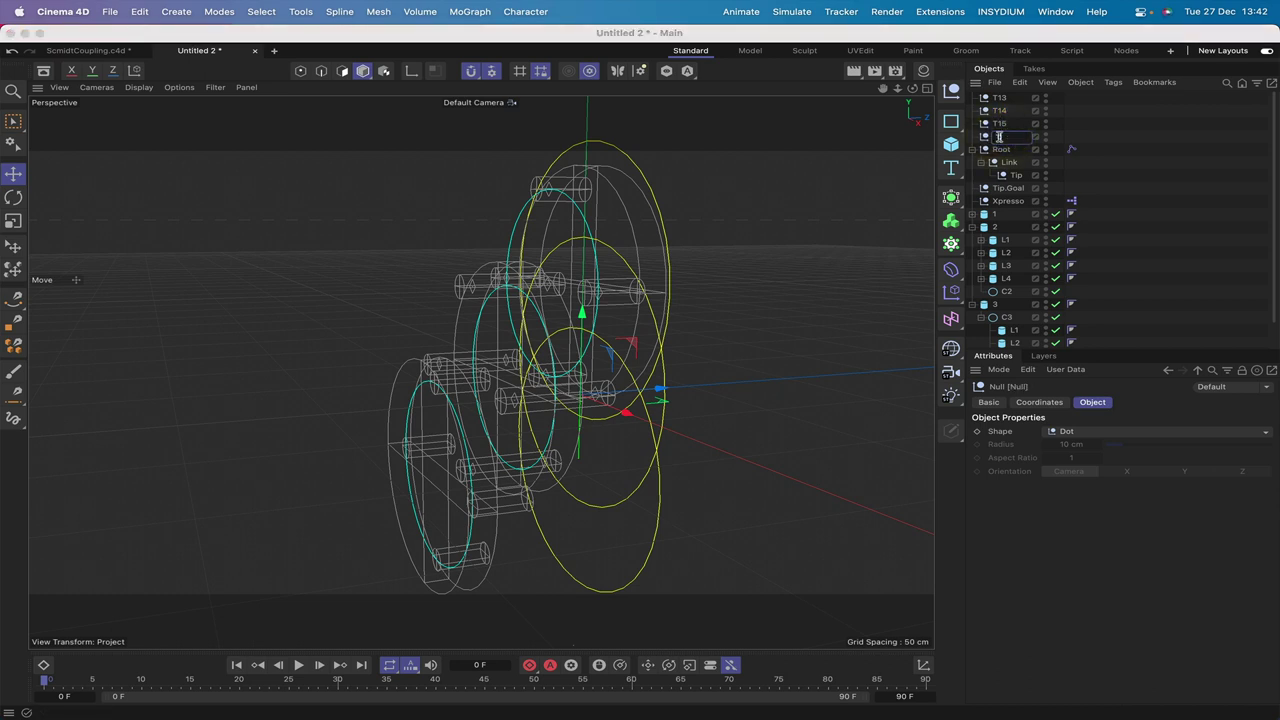
type("T16")
key("Return")
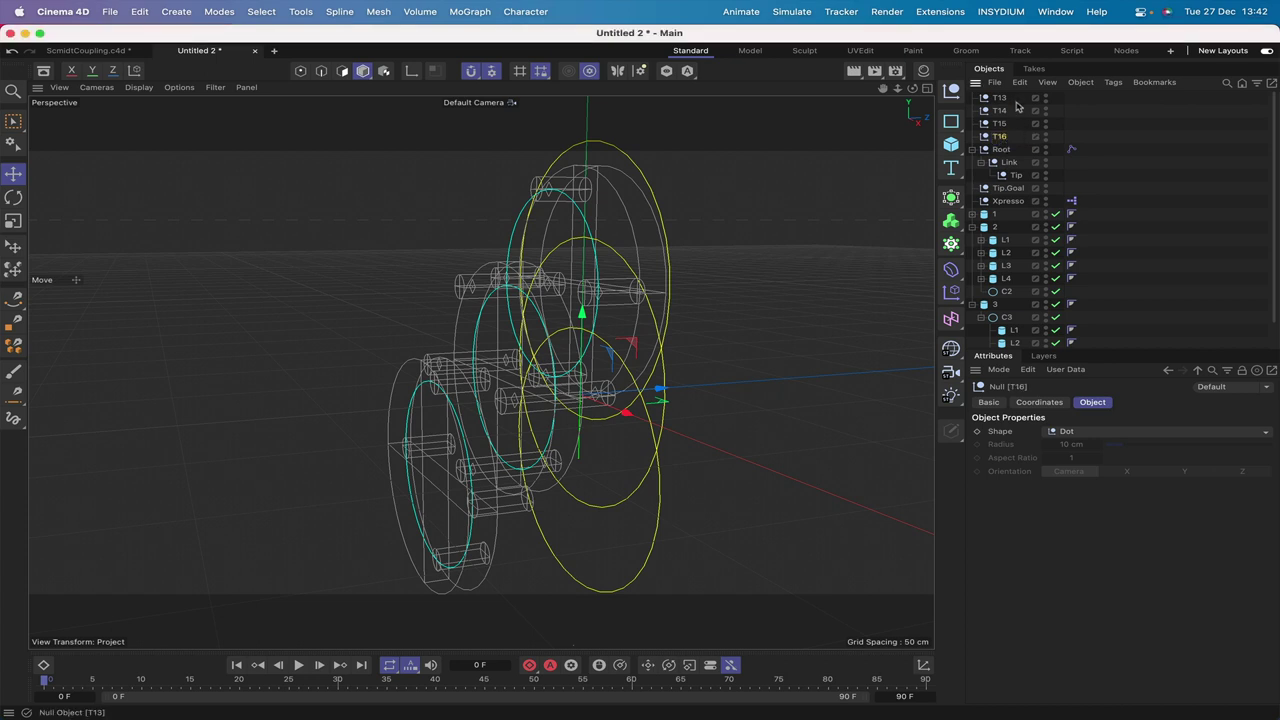
- Try to shift the C3 circle along Z in the right view while cylinders L1 to L4 are still its children
left_click_drag(1016, 99, 994, 139)
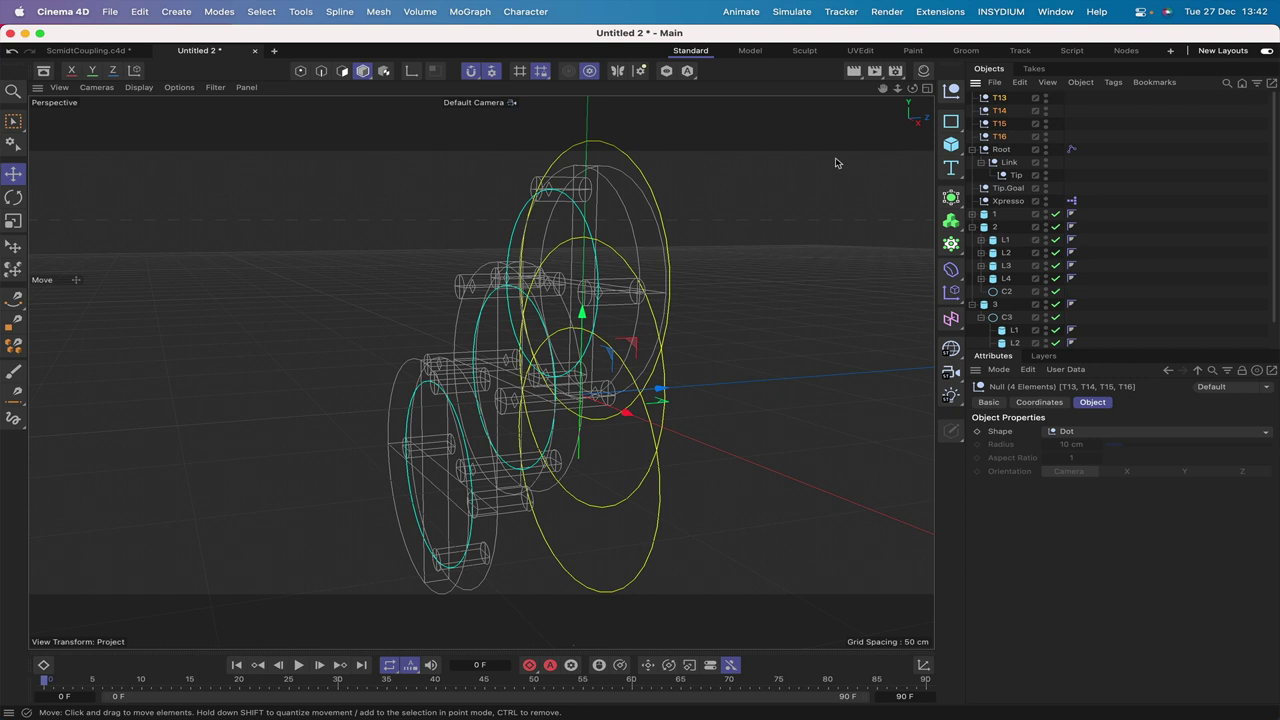
key("F3")
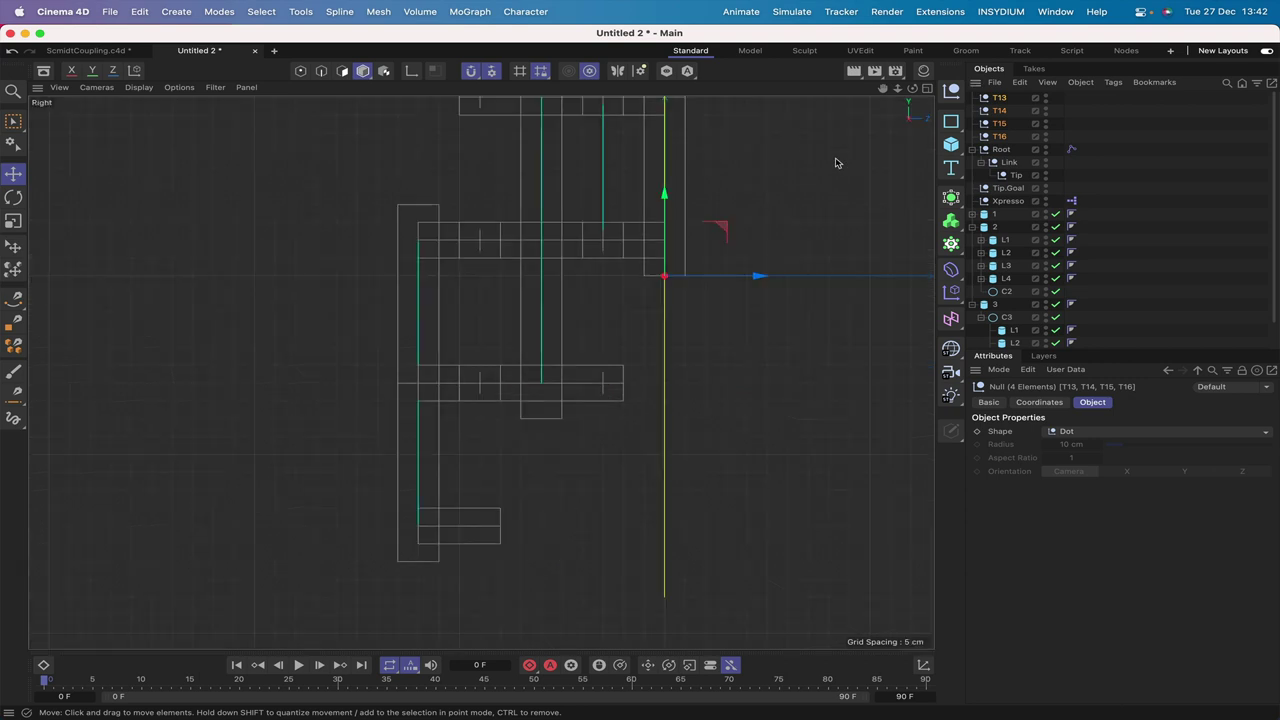
scroll(1018, 293, "down", 1)
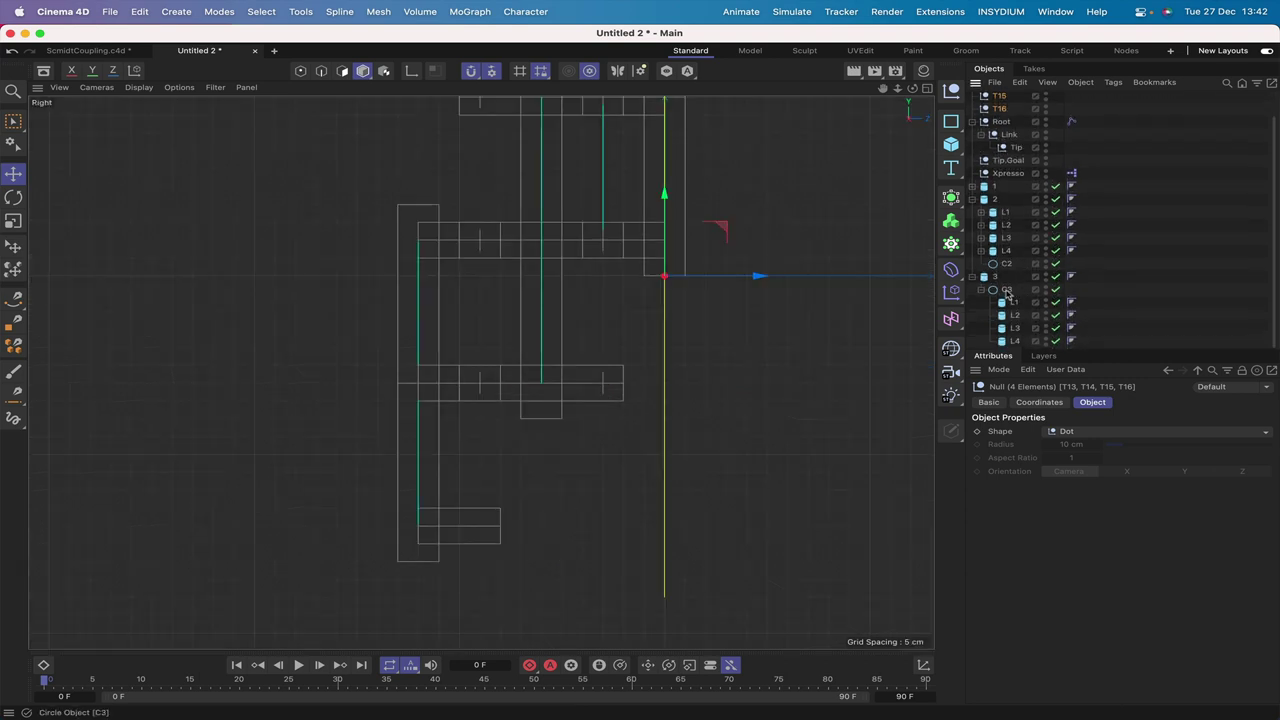
left_click(1006, 290)
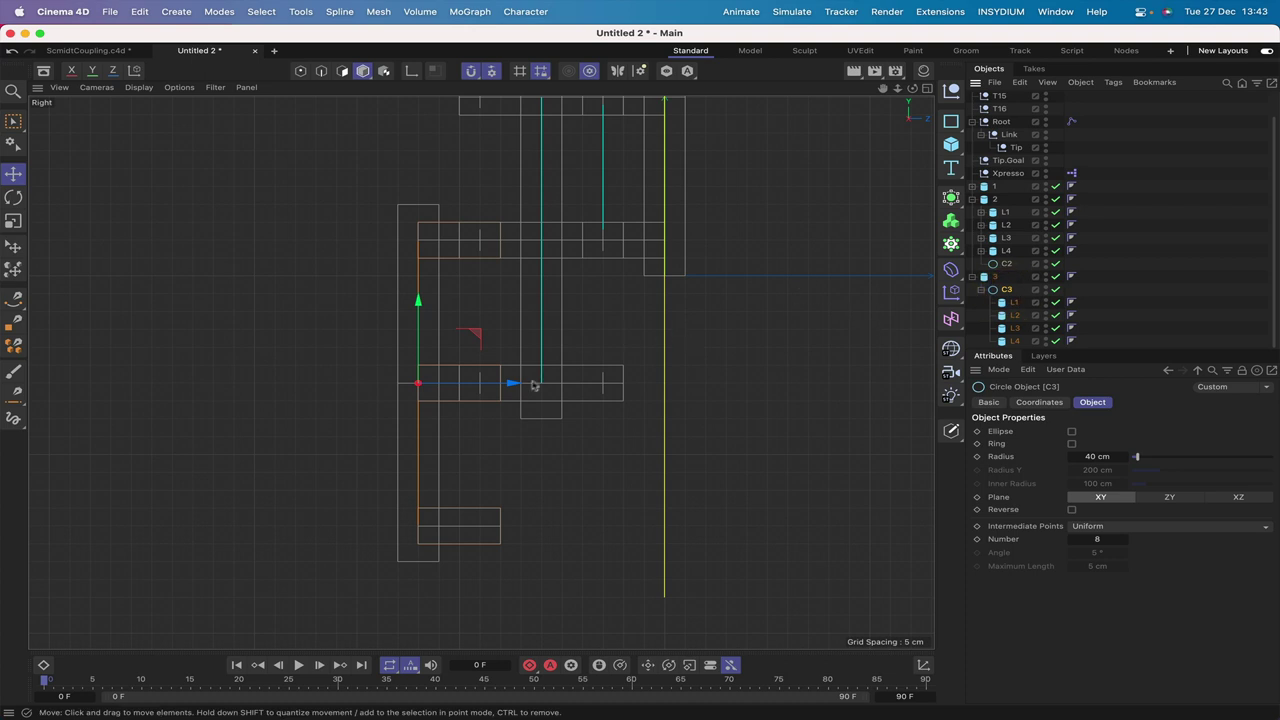
left_click_drag(513, 384, 569, 381)
right_click(569, 381)
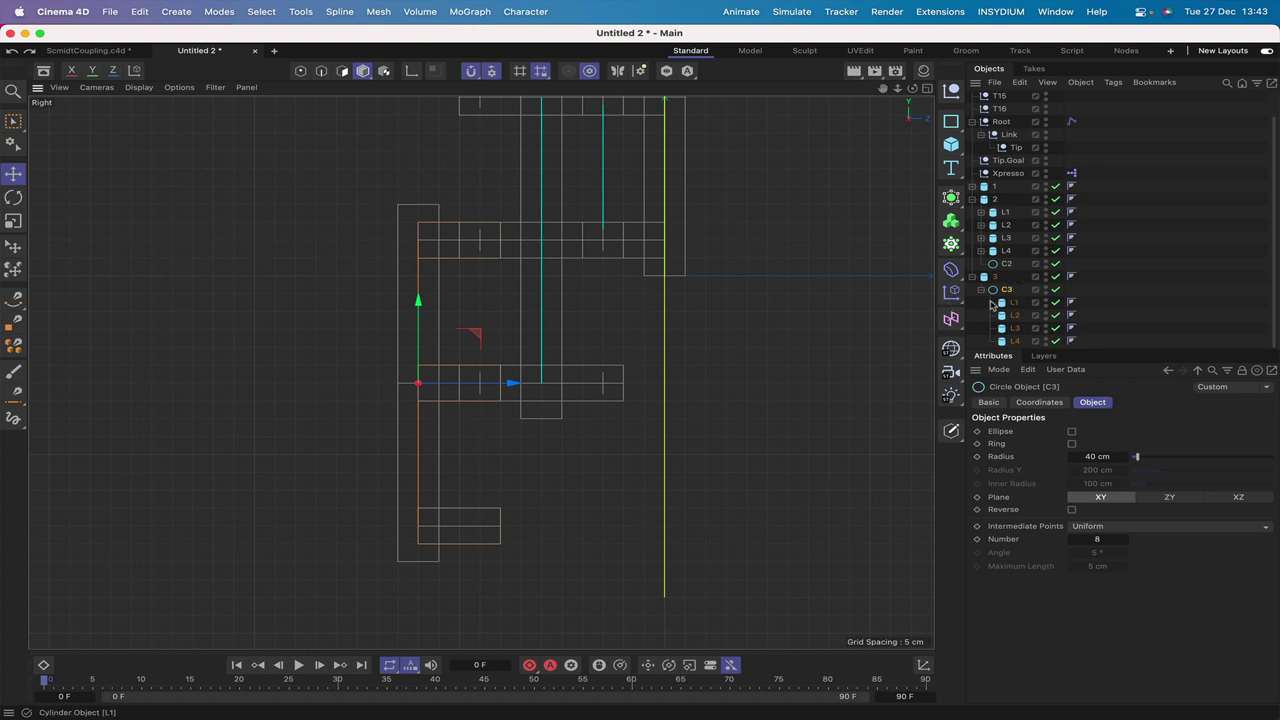
- Move cylinders L1 to L4 out of C3 to sit directly under disc 3, and shift only C3 along Z toward the pins' inner ends
left_click_drag(1014, 340, 996, 277)
left_click(996, 345)
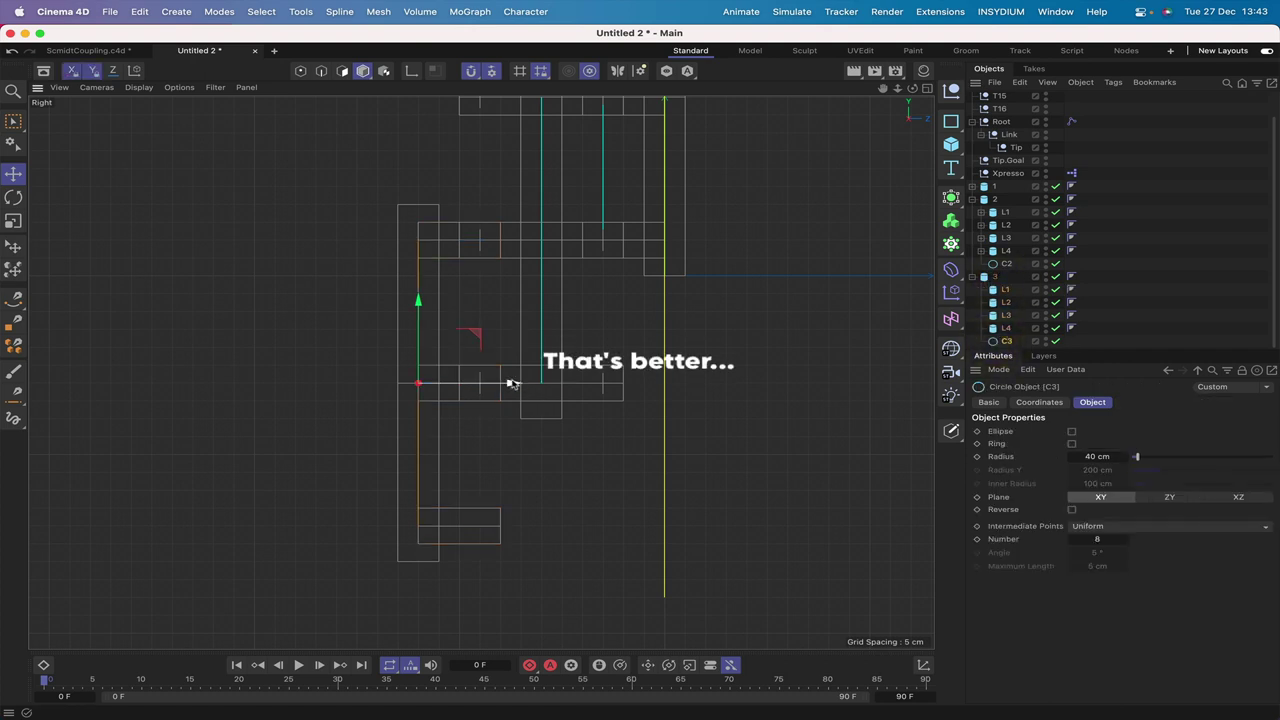
left_click_drag(552, 383, 572, 379)
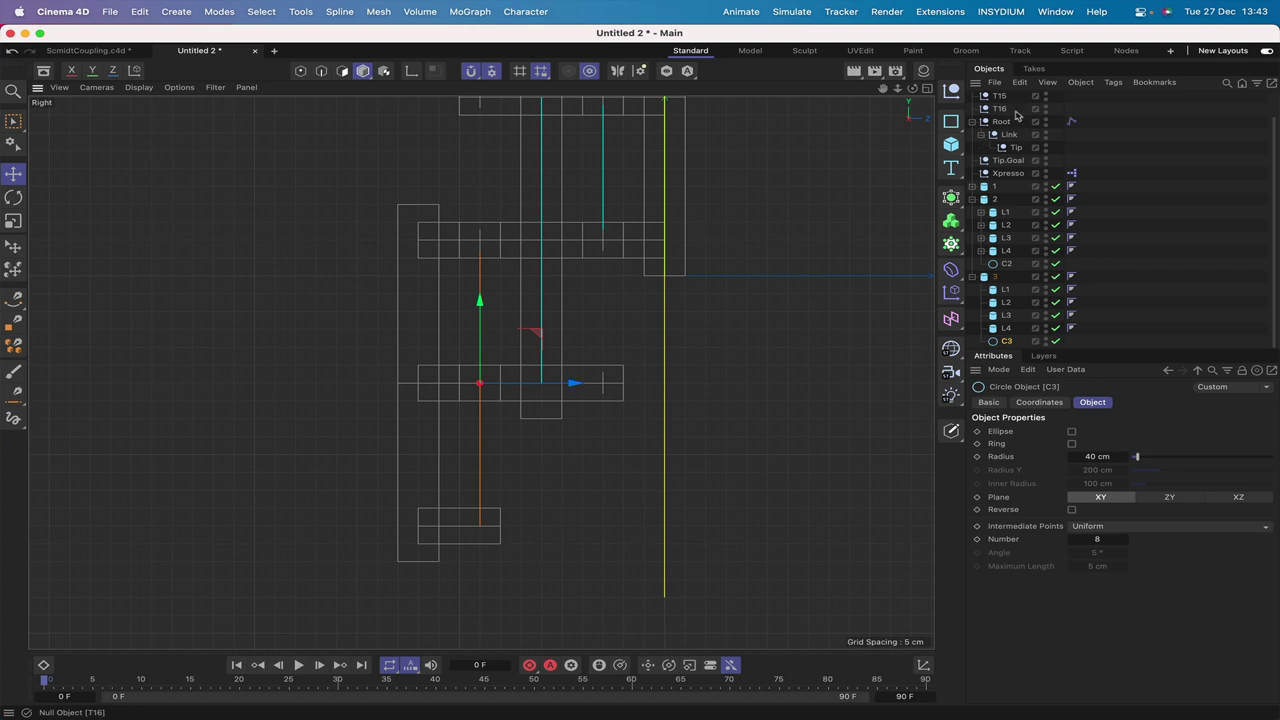
- Give nulls T13 to T16 a Diamond shape with a 3 cm radius and Z orientation
left_click_drag(1016, 116, 988, 66)
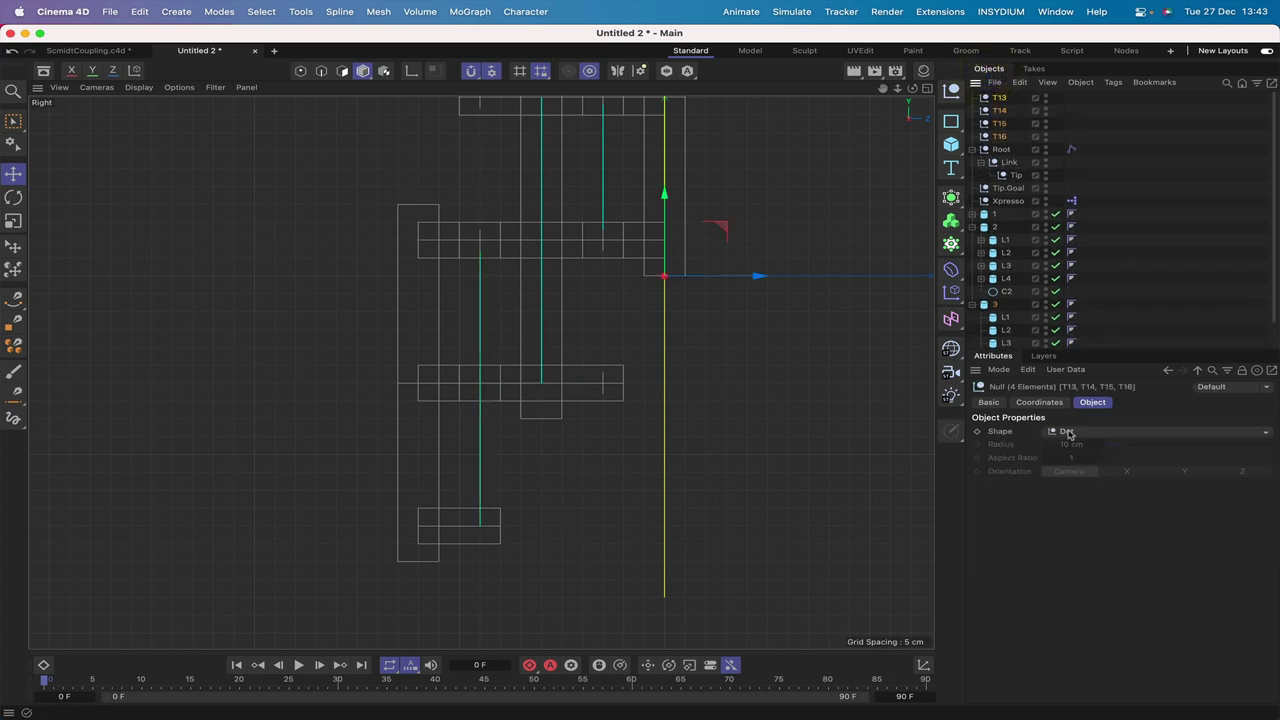
left_click(1068, 433)
left_click(1070, 518)
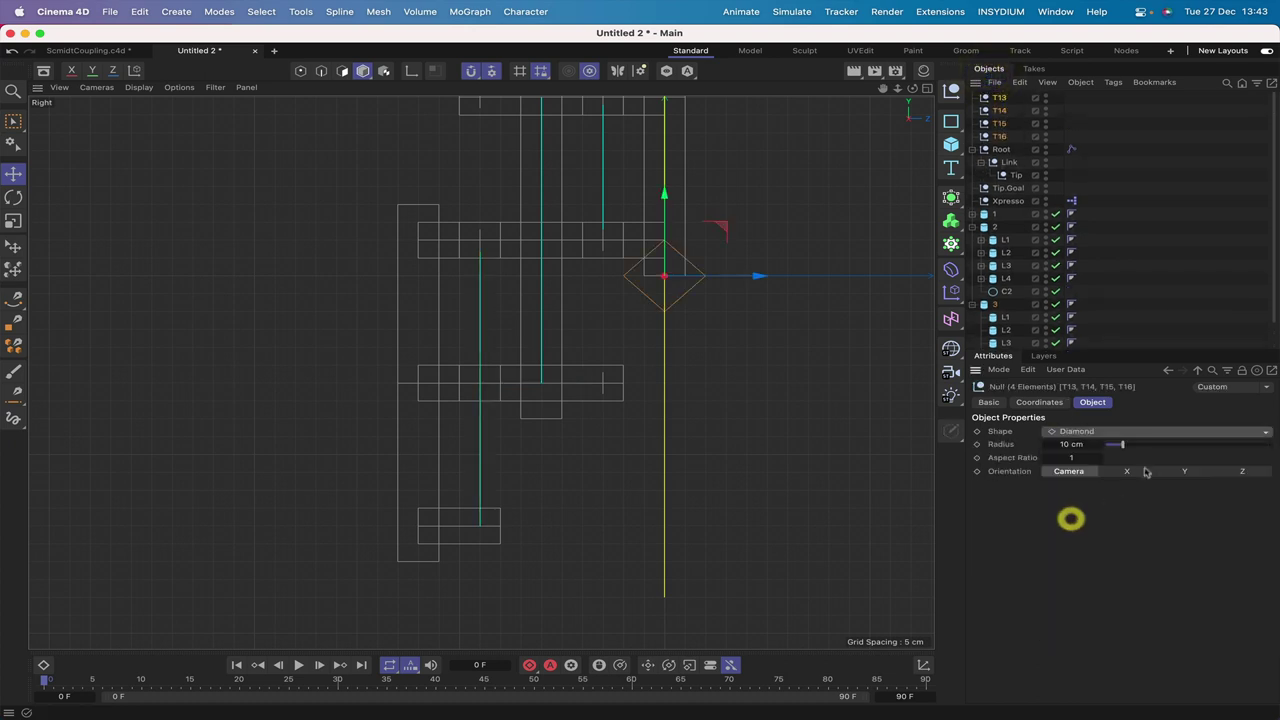
left_click_drag(1073, 447, 1062, 447)
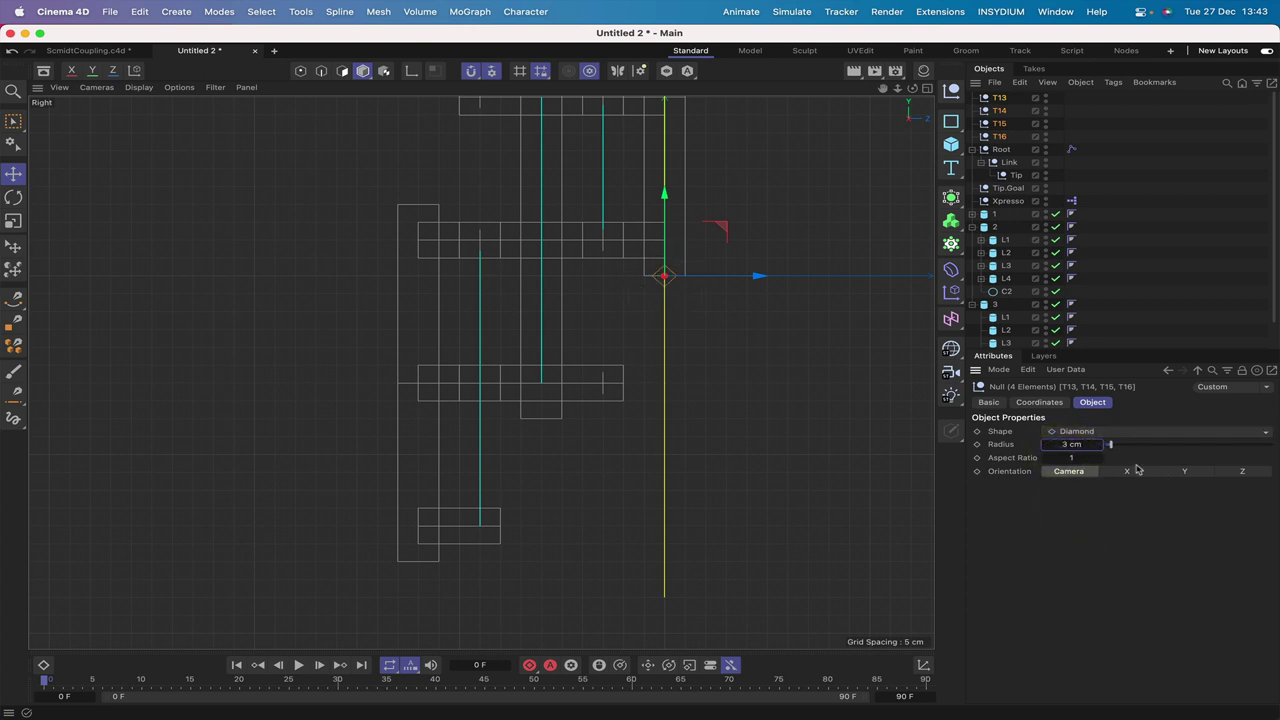
left_click(1241, 472)
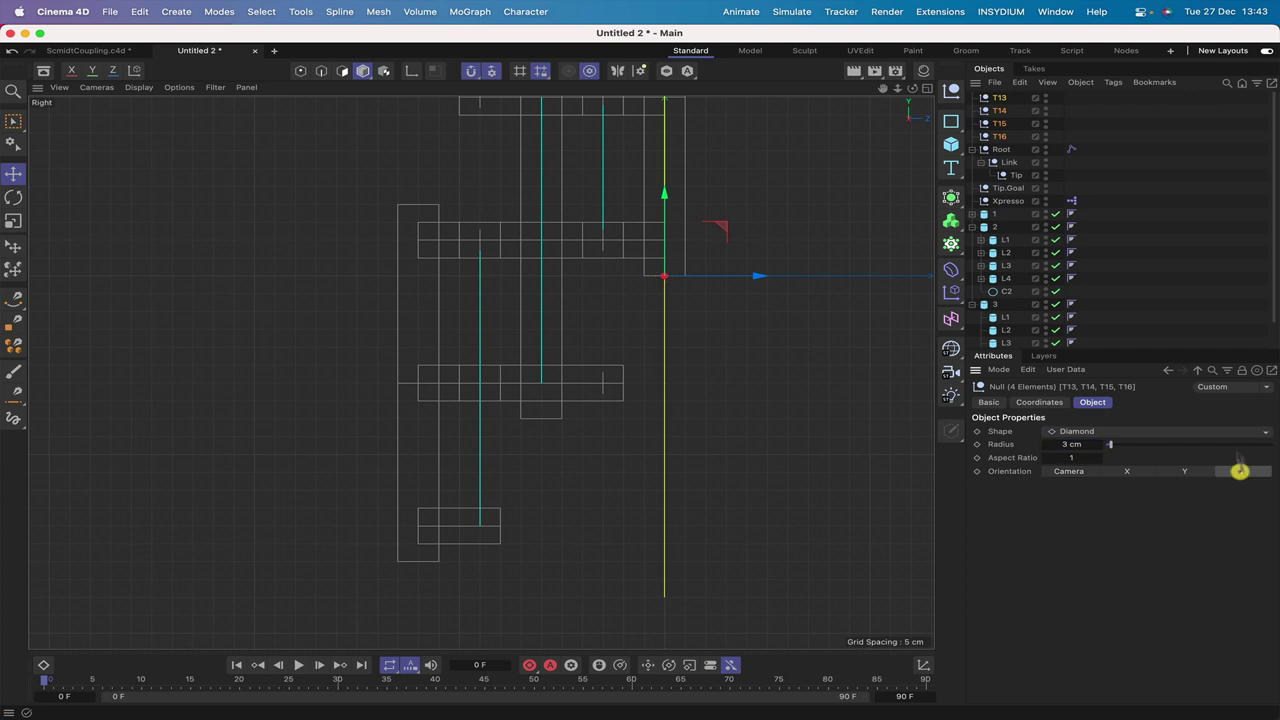
- Arrange nulls T13 to T16 along the C3 spline with the Arrange tool and check their placement in the perspective and right views
key("F1")
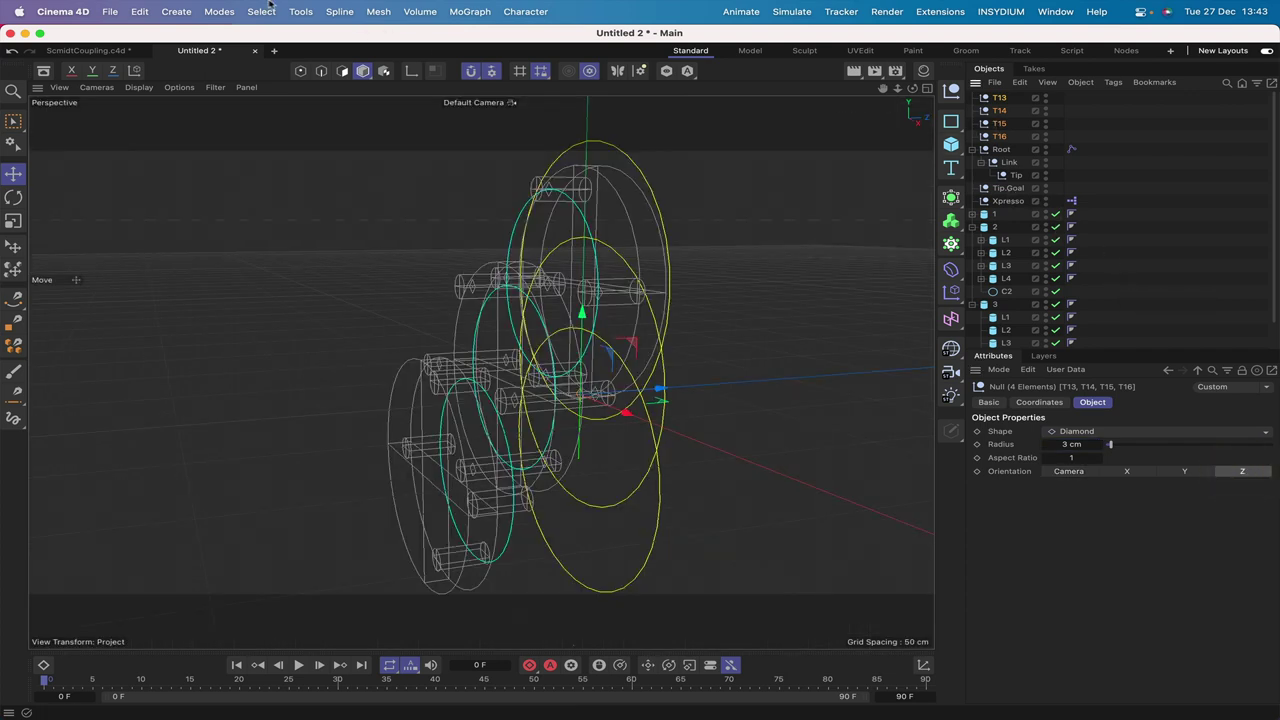
left_click(300, 12)
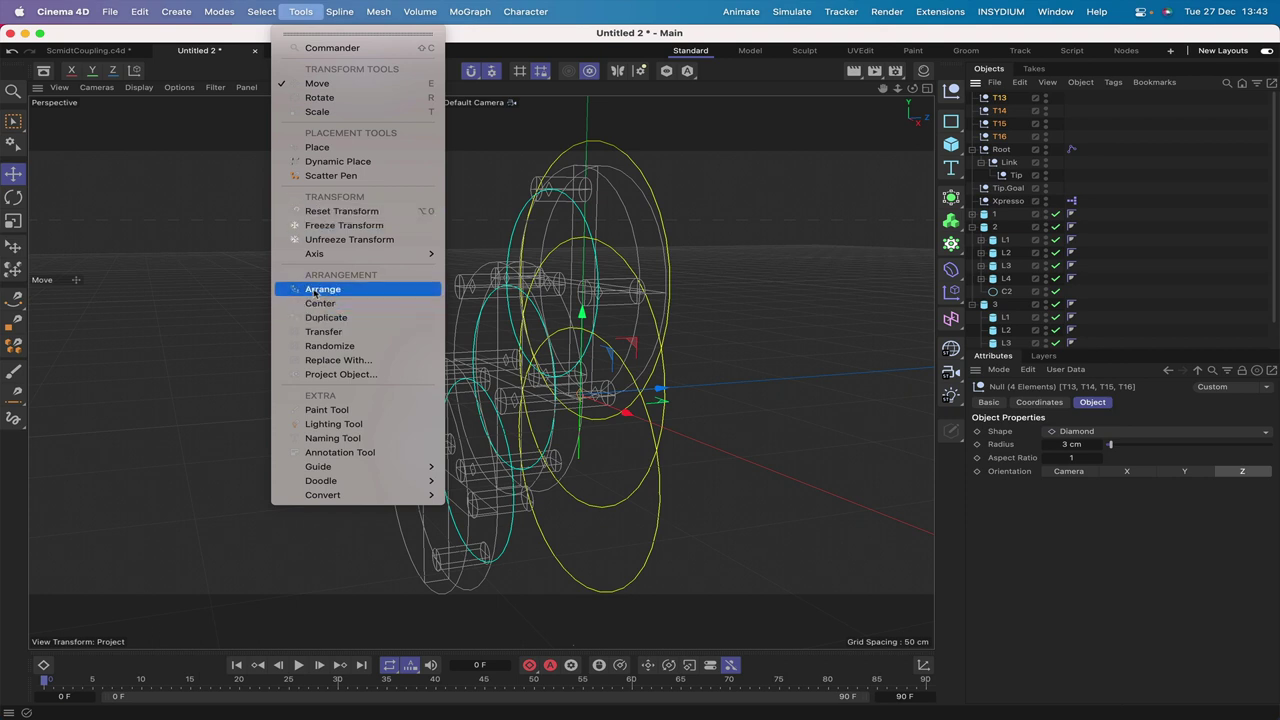
left_click(310, 288)
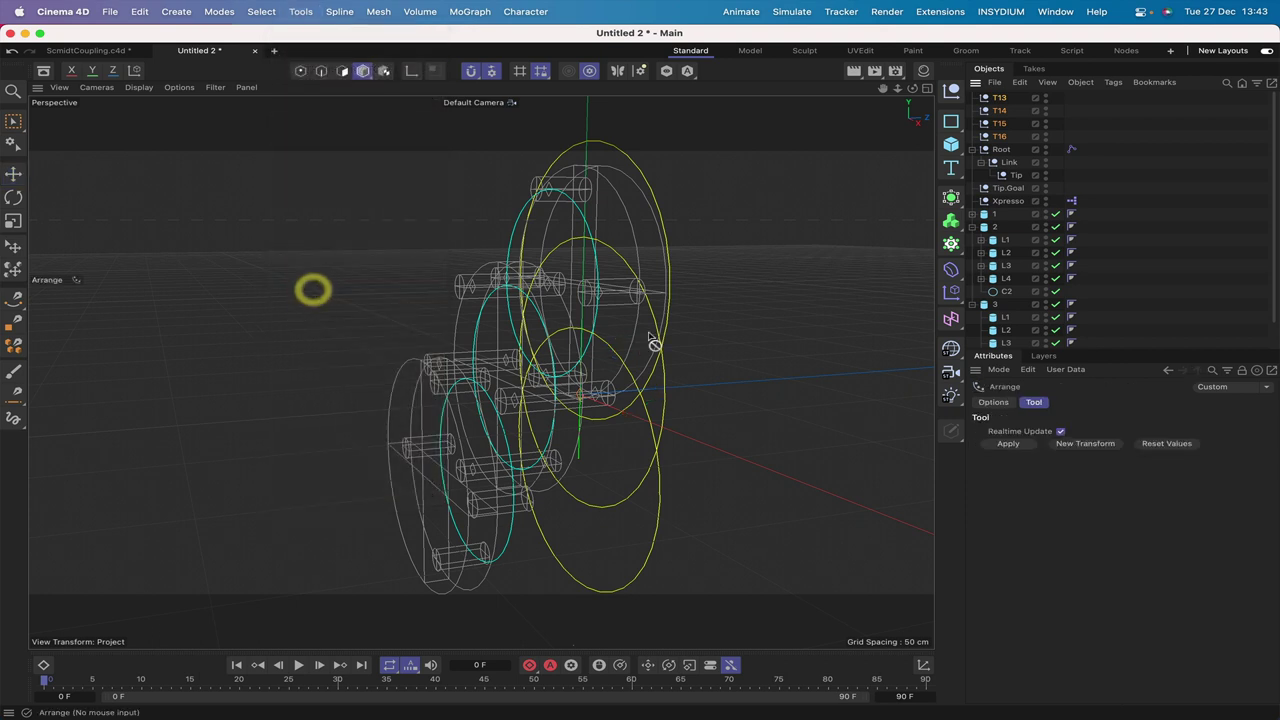
left_click(1022, 446)
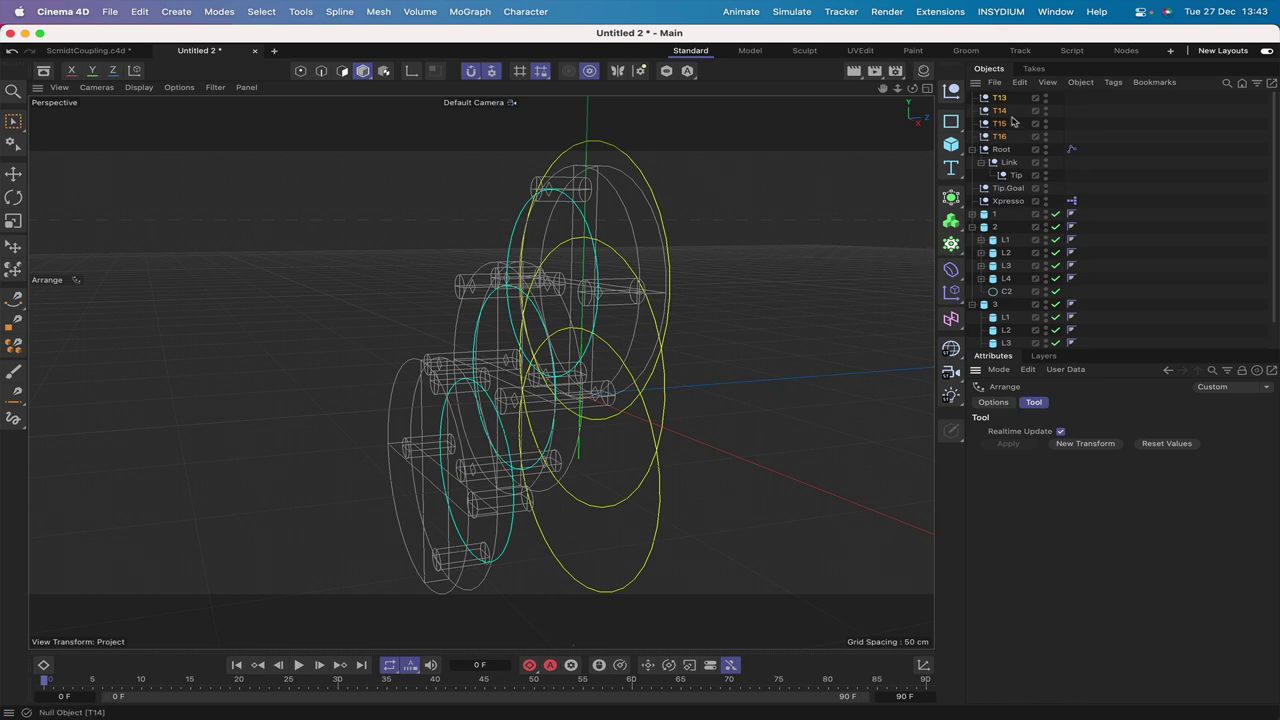
left_click_drag(912, 88, 834, 91)
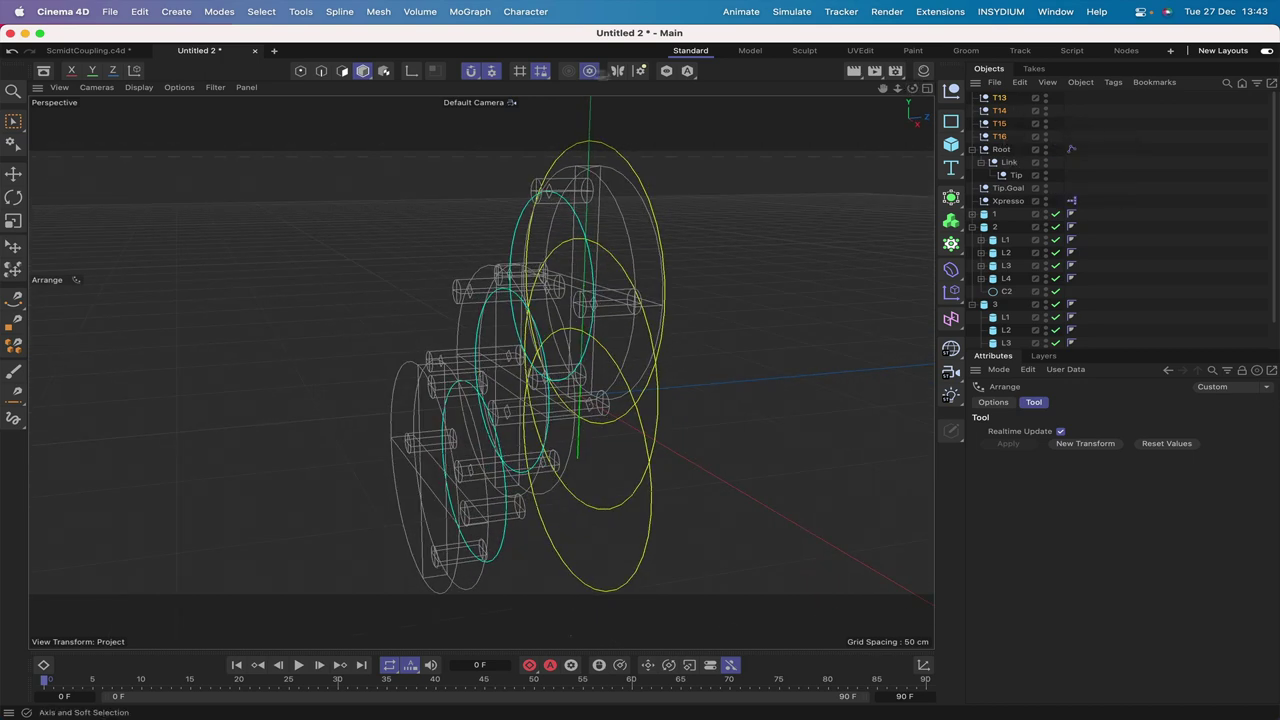
left_click(993, 402)
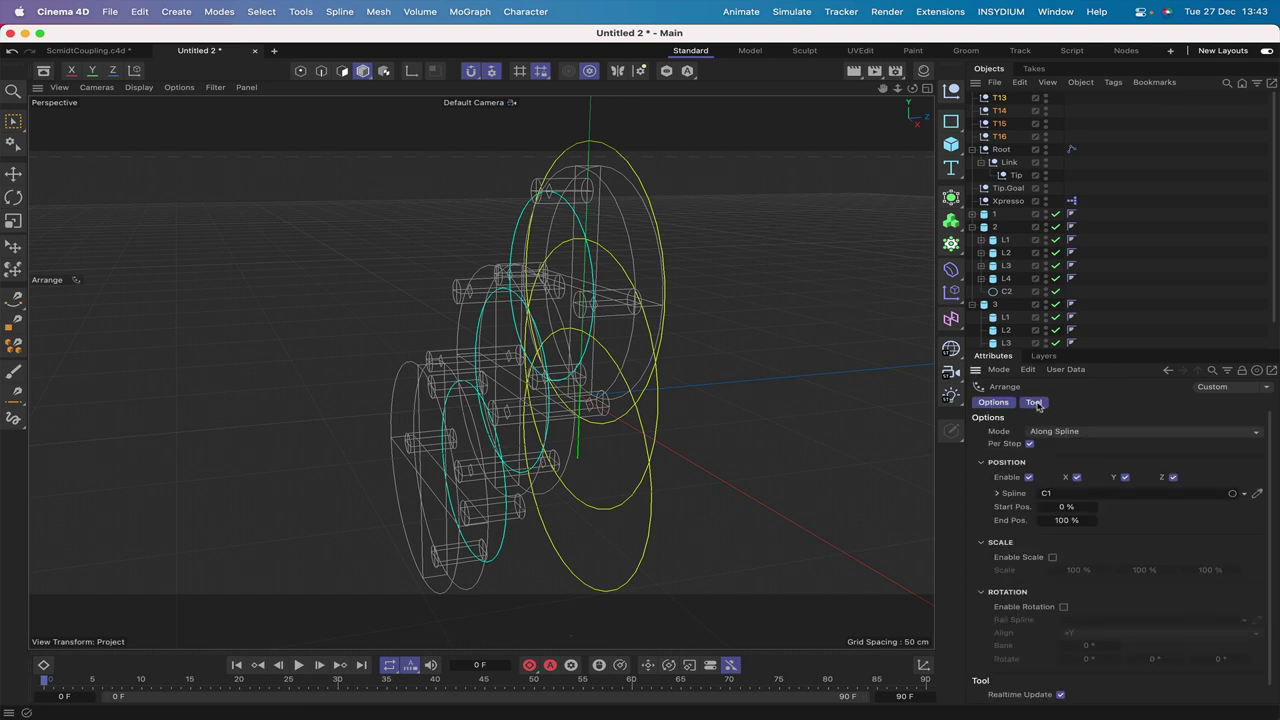
left_click(1058, 494)
scroll(1020, 314, "down", 2)
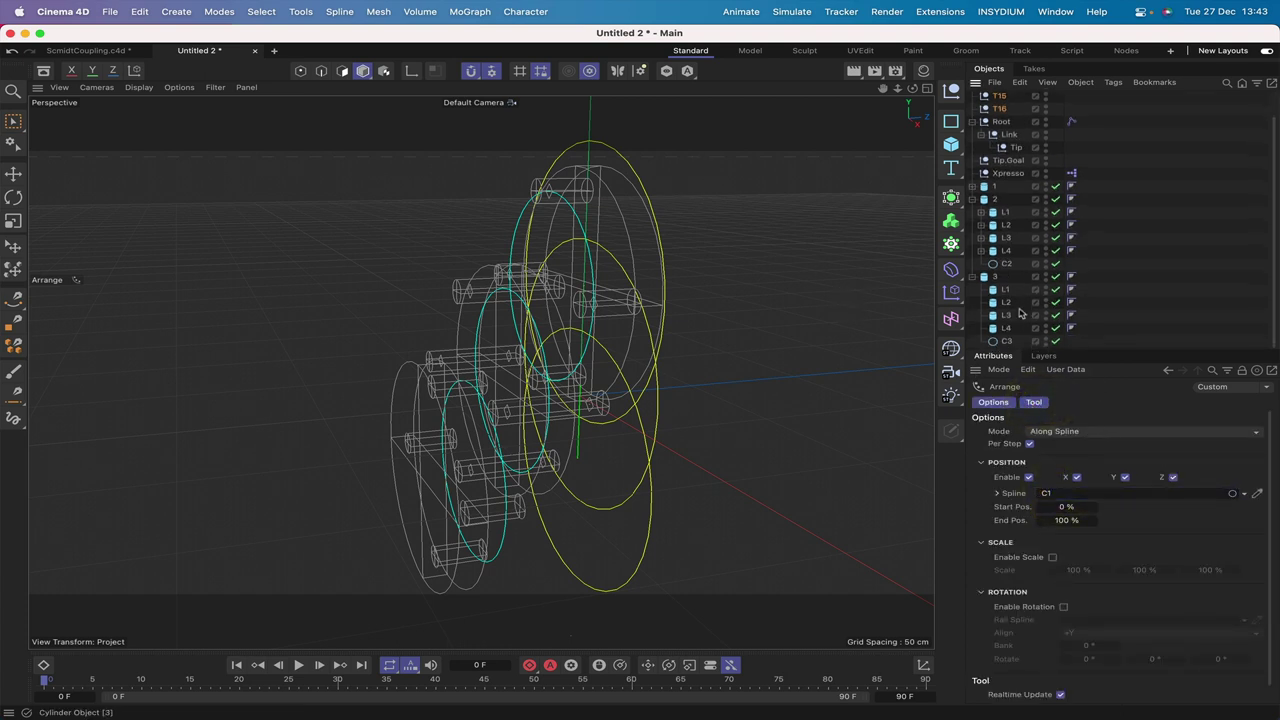
left_click_drag(1006, 345, 1068, 478)
scroll(1020, 648, "down", 1)
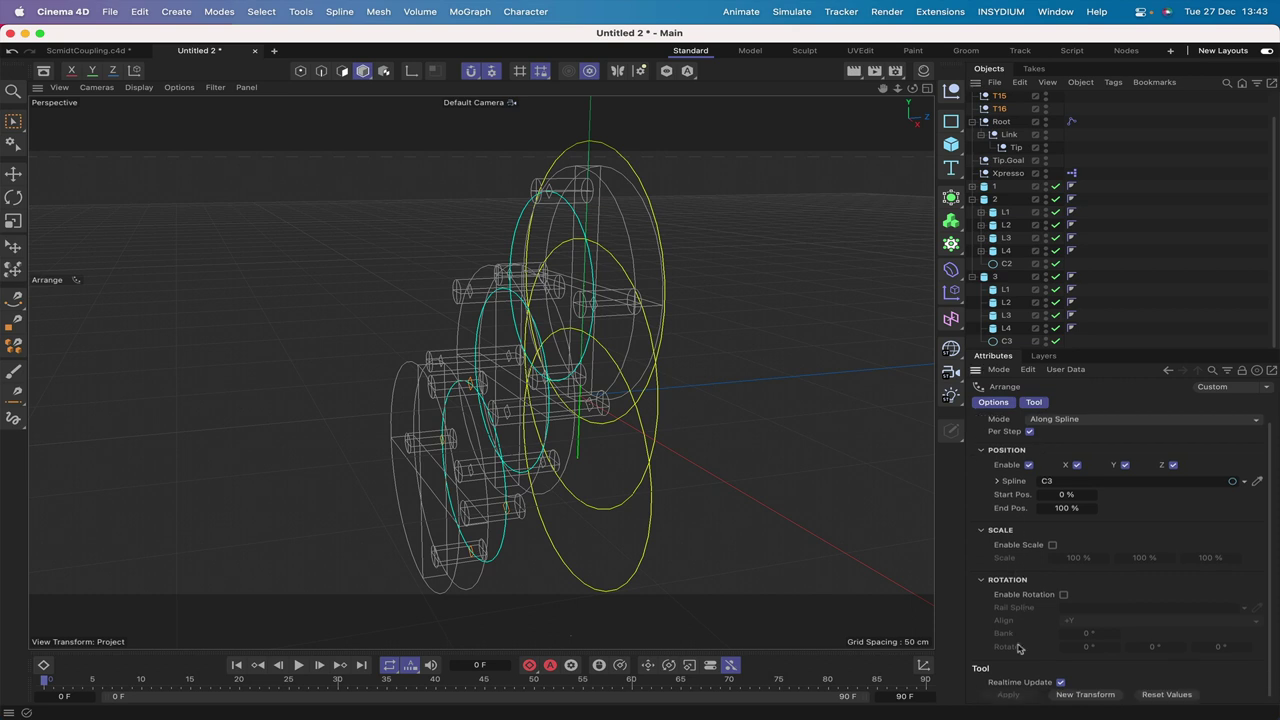
left_click(1086, 694)
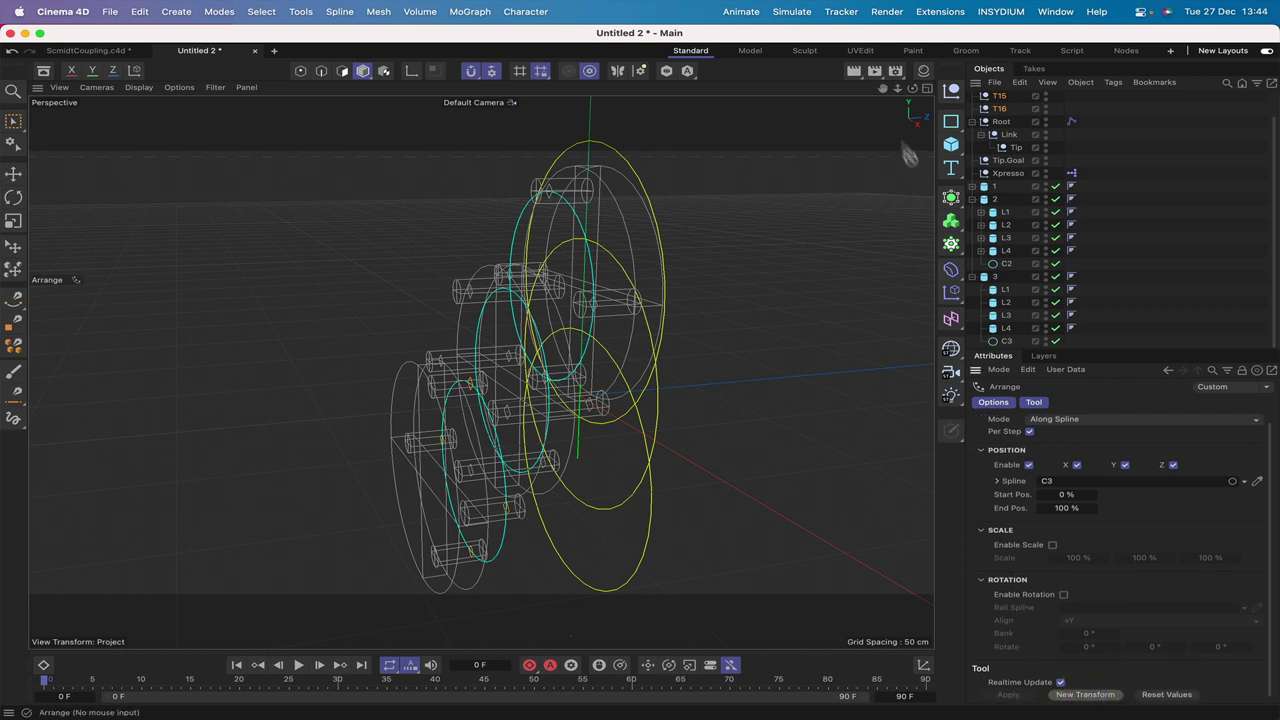
left_click_drag(912, 88, 962, 148)
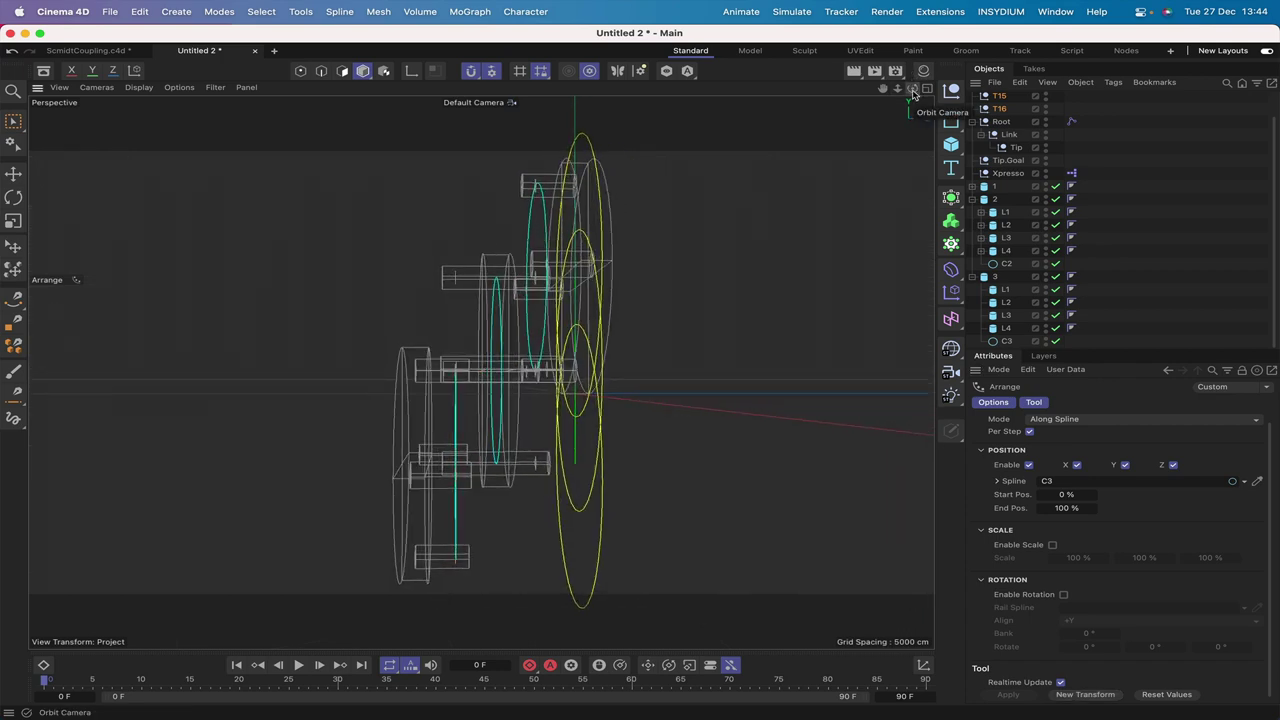
key("F3")
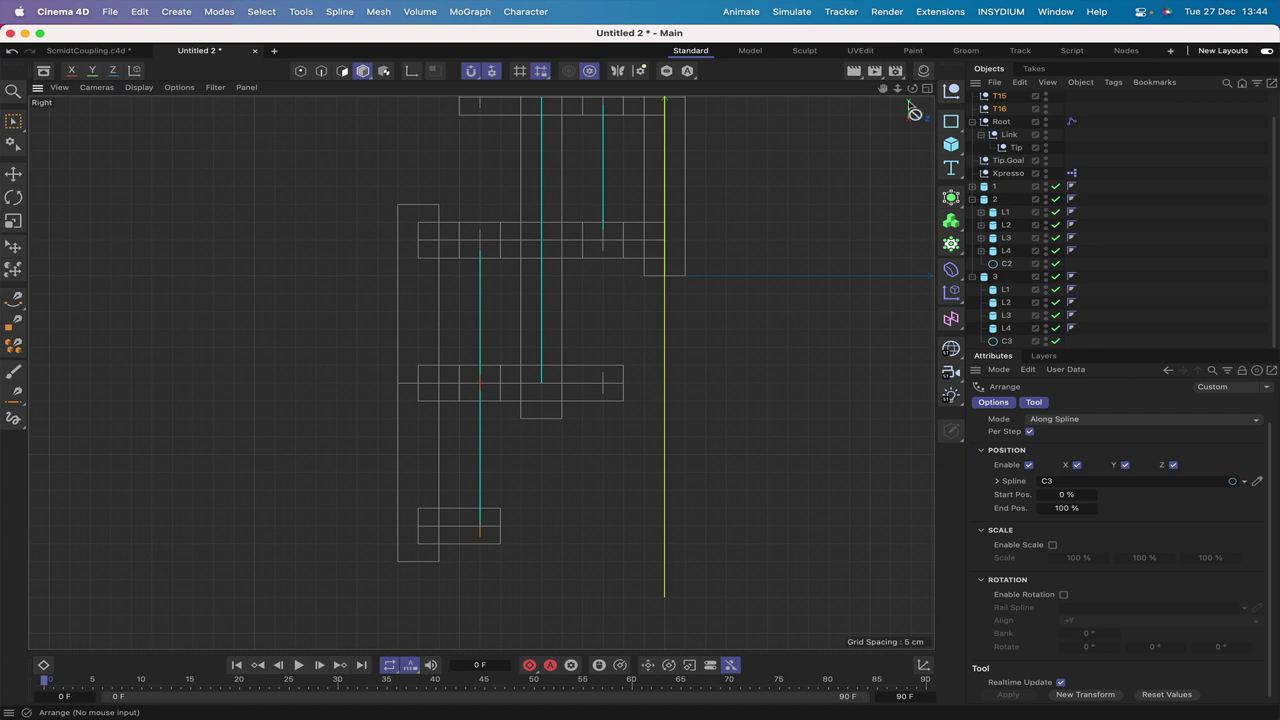
key("F1")
- Make only the null T13 a child of cylinder L1 under disc 3, and select L1 to check that the two match
scroll(1025, 112, "up", 2)
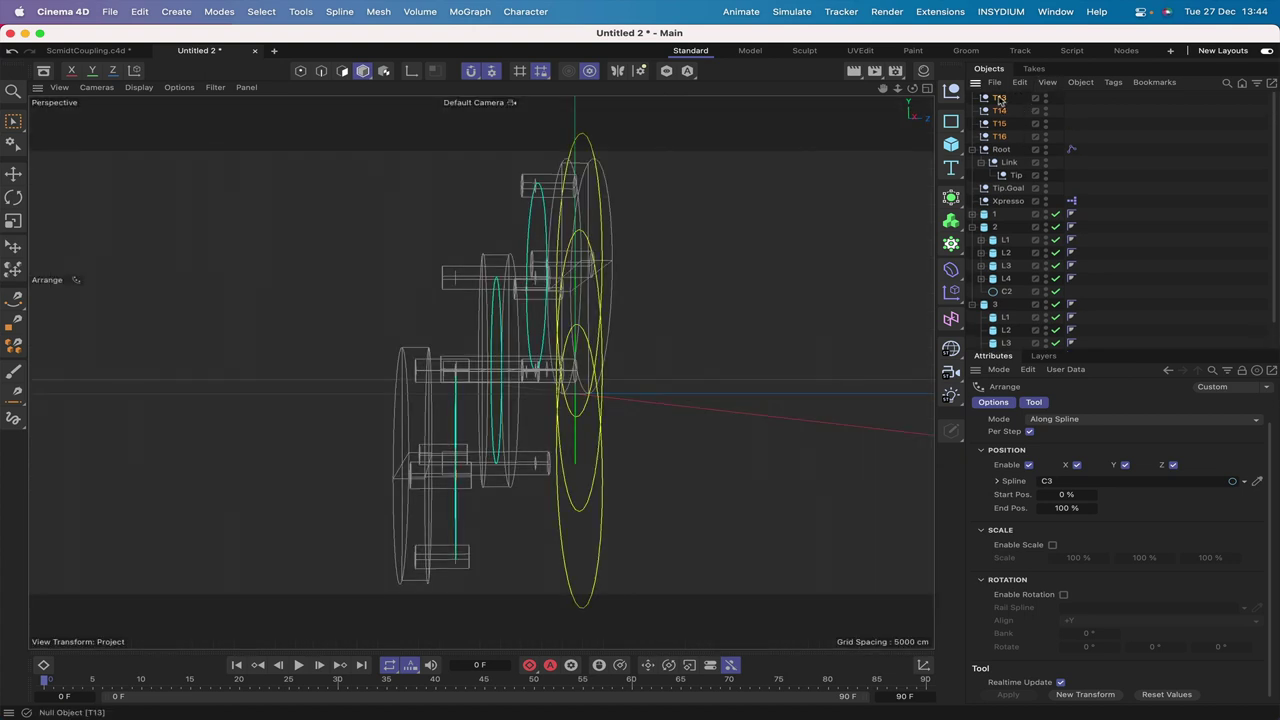
left_click_drag(999, 99, 1001, 317)
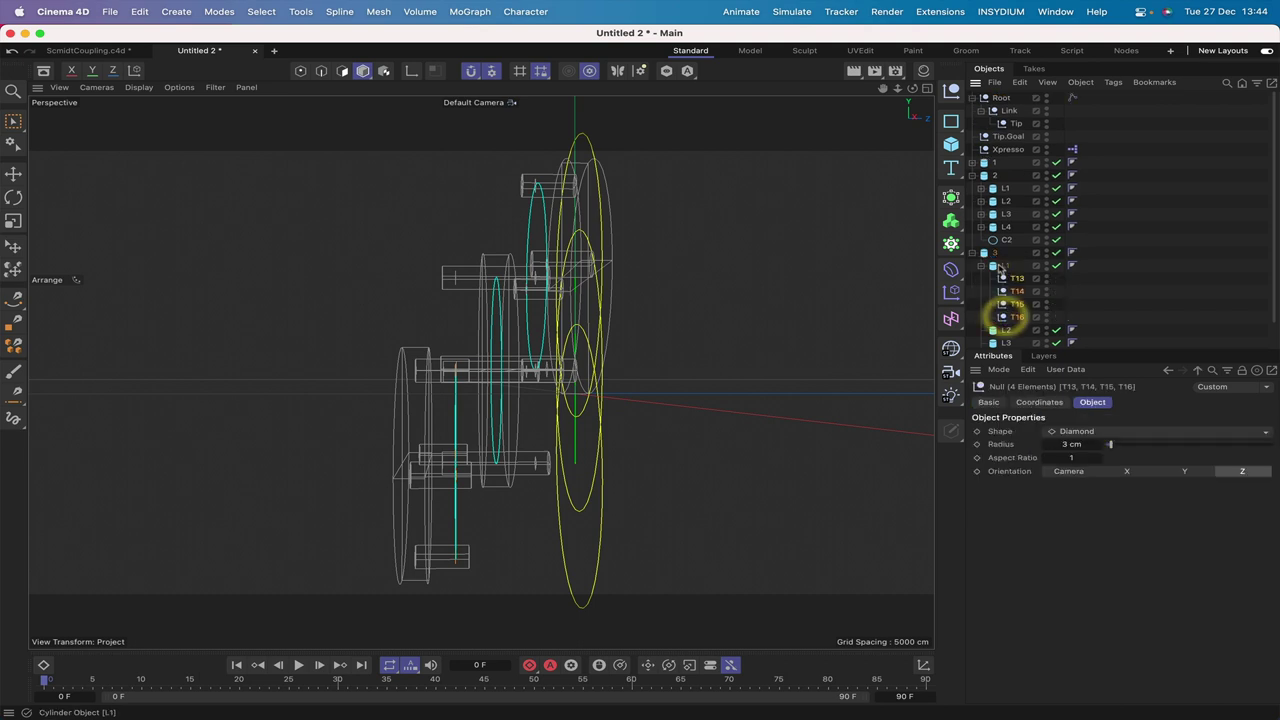
key("super+z")
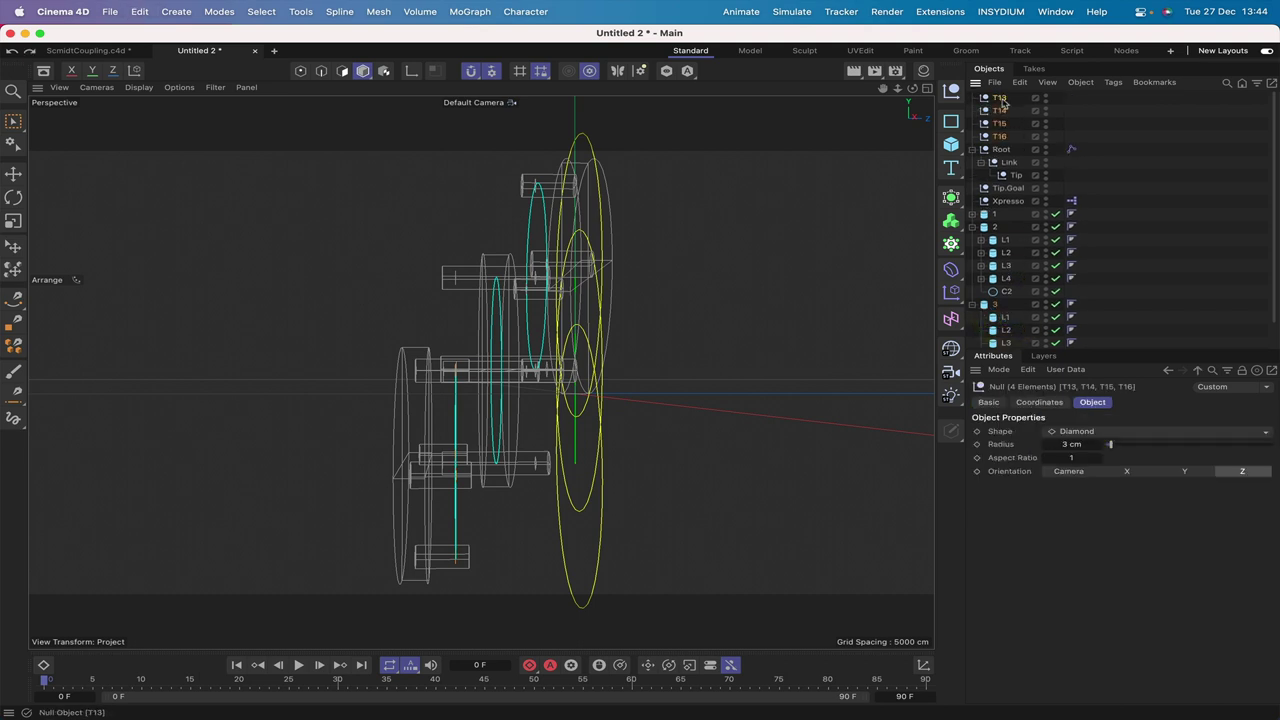
left_click(1000, 98)
left_click_drag(1000, 98, 1001, 313)
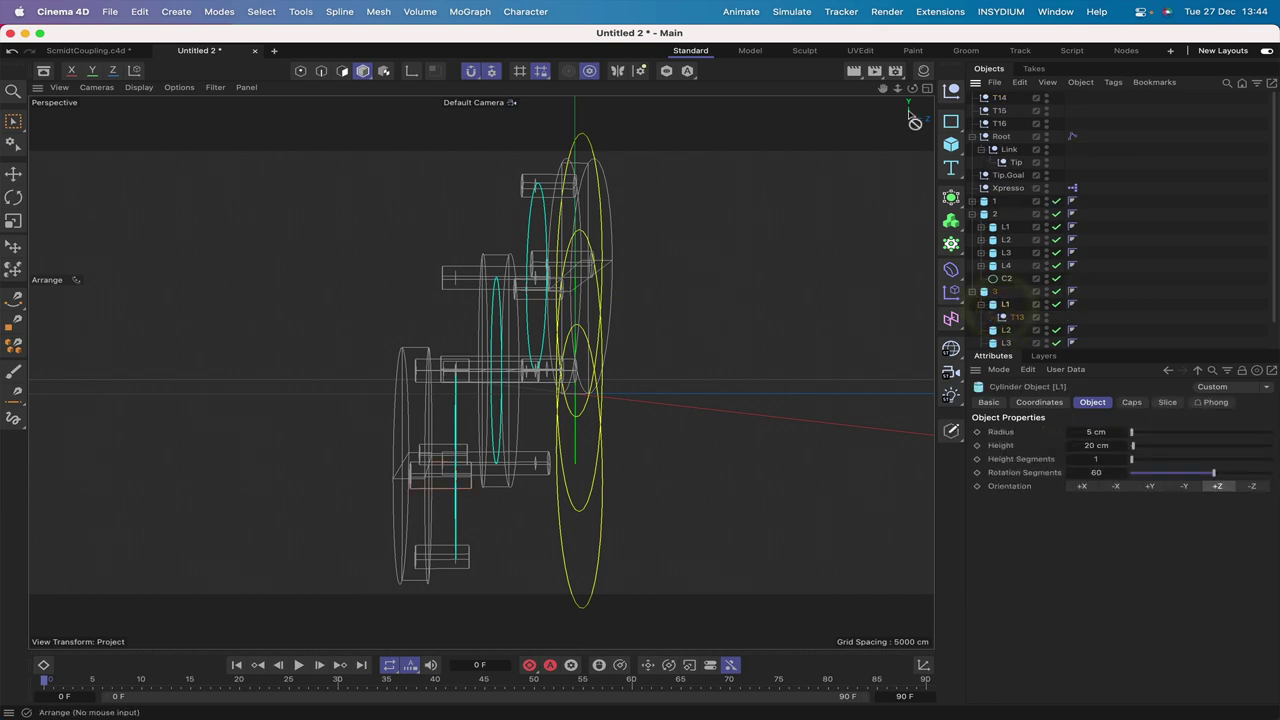
left_click_drag(912, 88, 860, 88)
left_click_drag(480, 372, 482, 380, "alt")
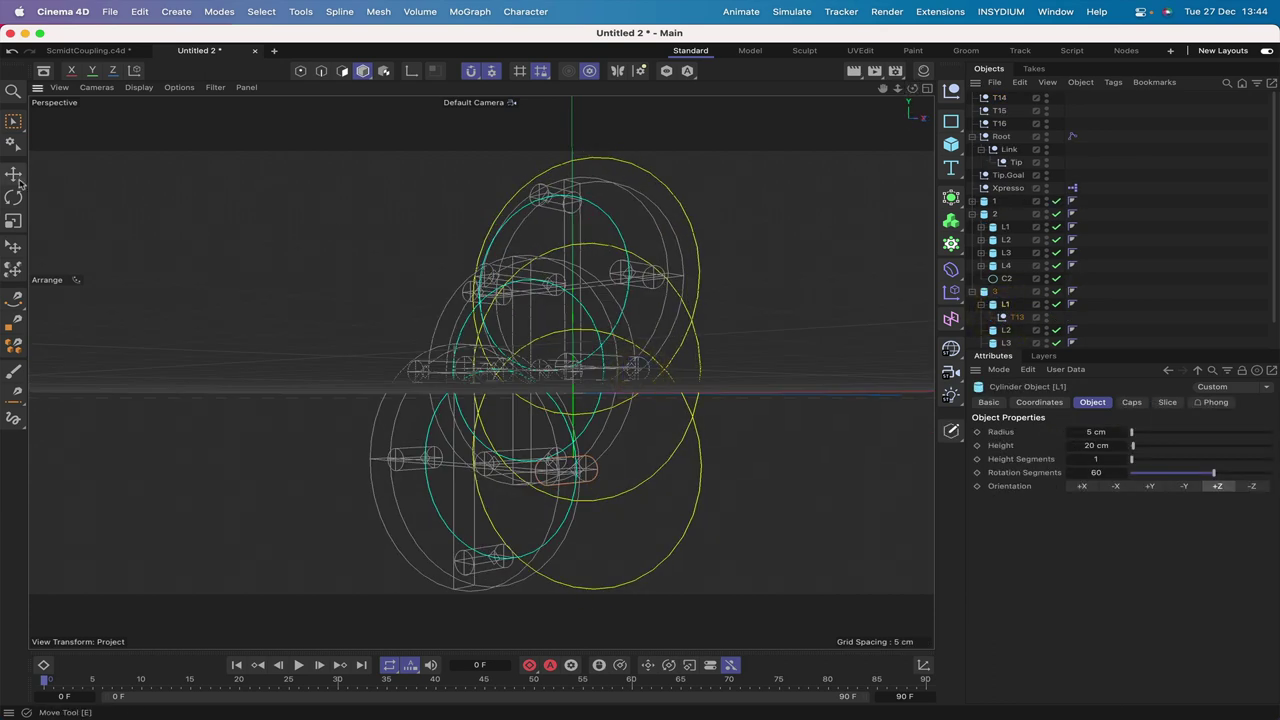
- Make the nulls T14, T15 and T16 children of cylinders L2, L3 and L4 under disc 3, matching them in order
left_click(15, 176)
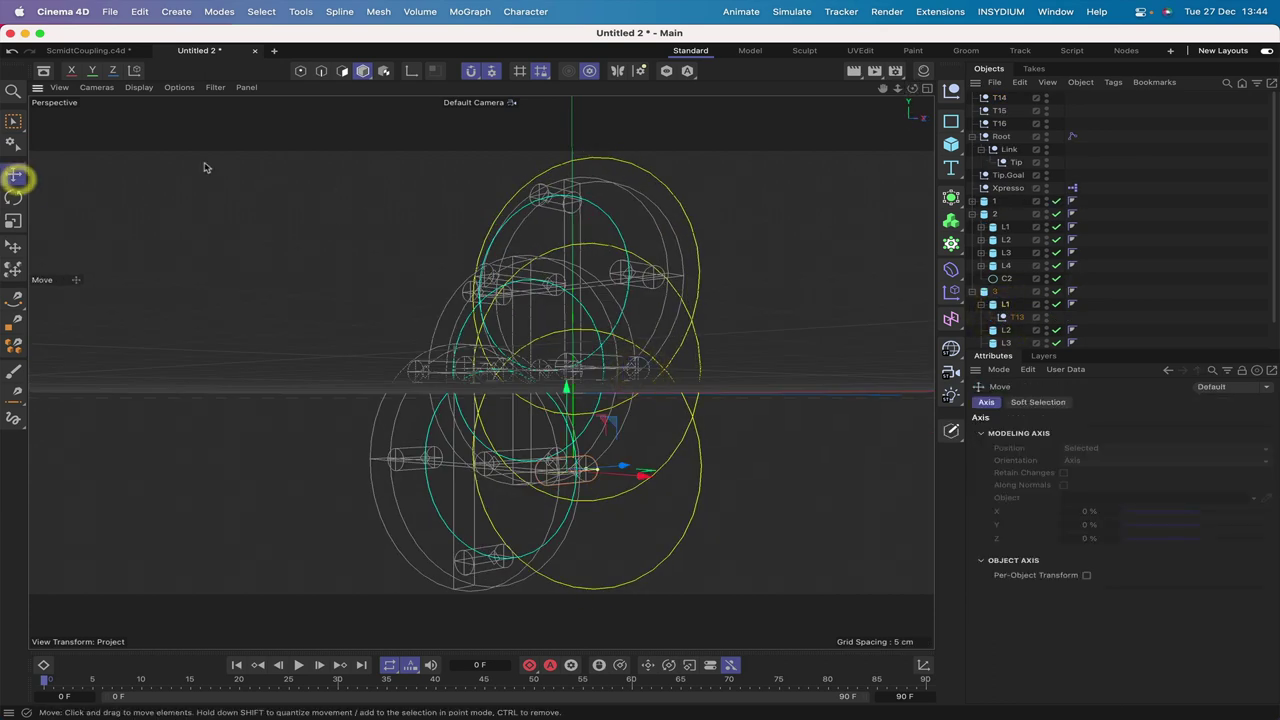
left_click(1018, 317)
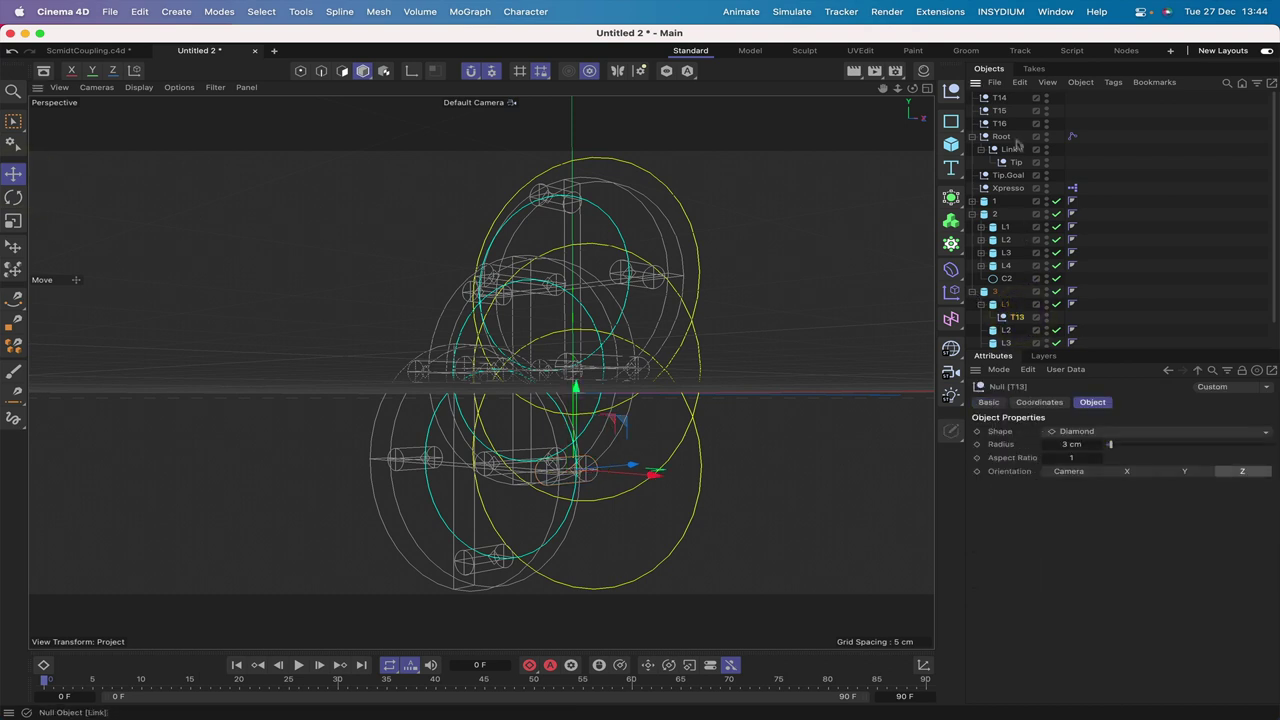
left_click_drag(997, 100, 1006, 343)
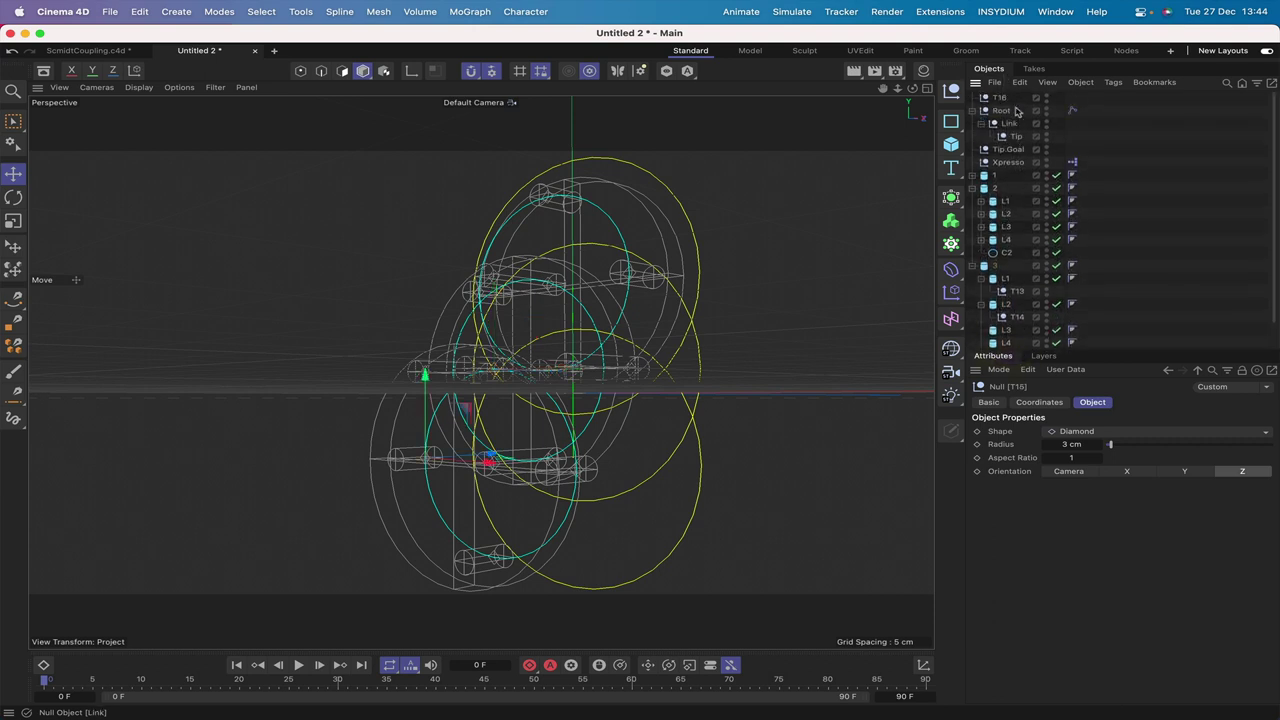
left_click_drag(1001, 100, 1008, 289)
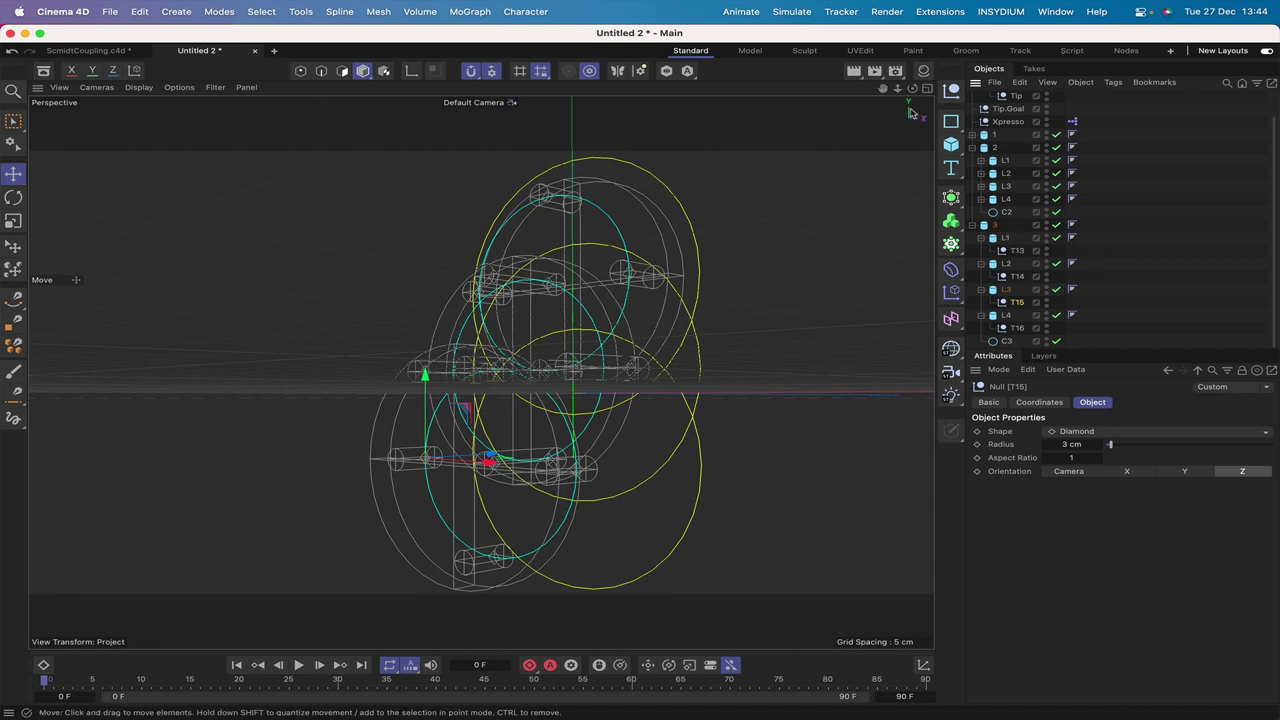
mouse_move(913, 92)
left_mouse_down()
mouse_move(880, 93)
mouse_move(913, 92)
left_mouse_up()
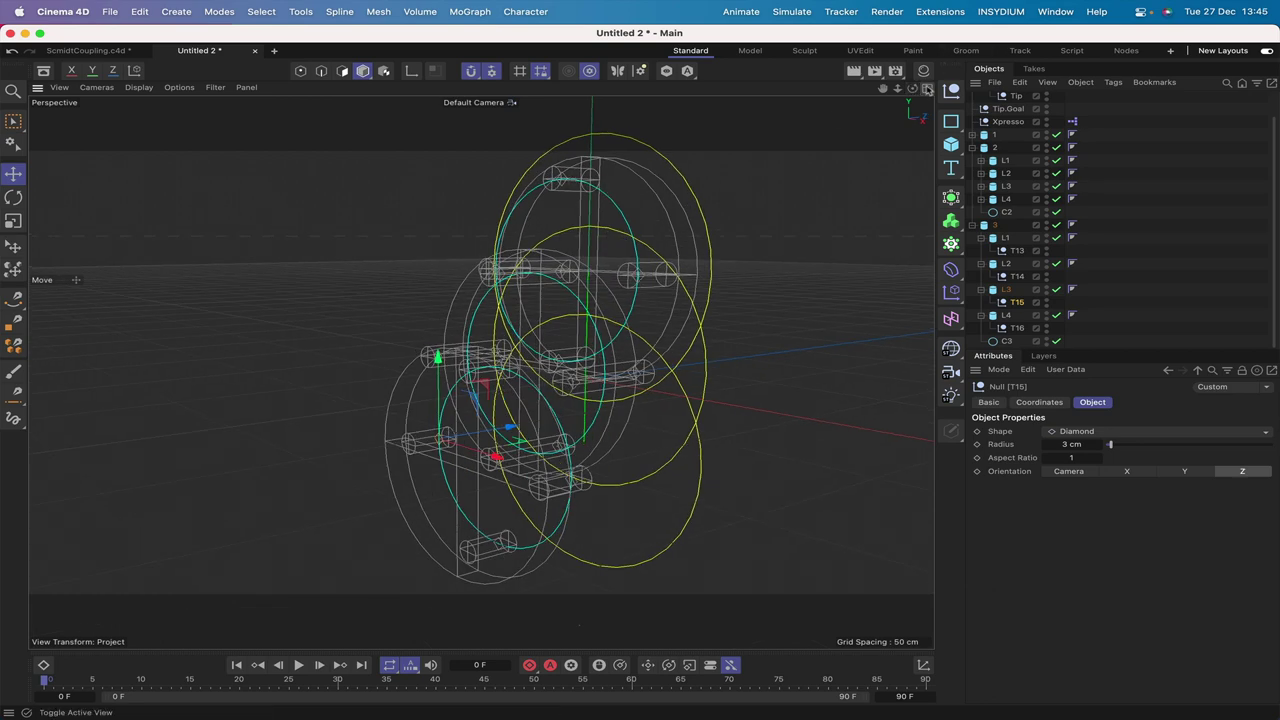
left_click_drag(912, 88, 949, 88)
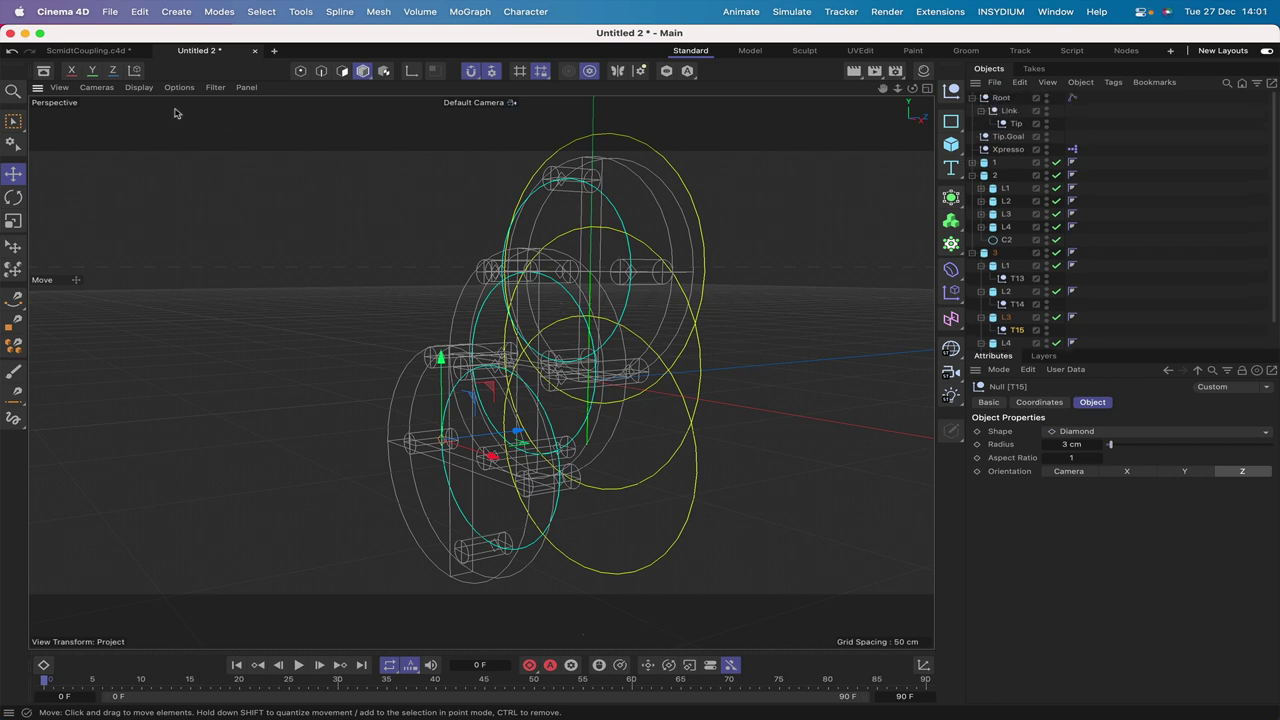
- Set the perspective view to Gouraud Shading (Lines), collapse discs 2 and 3 in the hierarchy, and expand disc 1
left_click(139, 87)
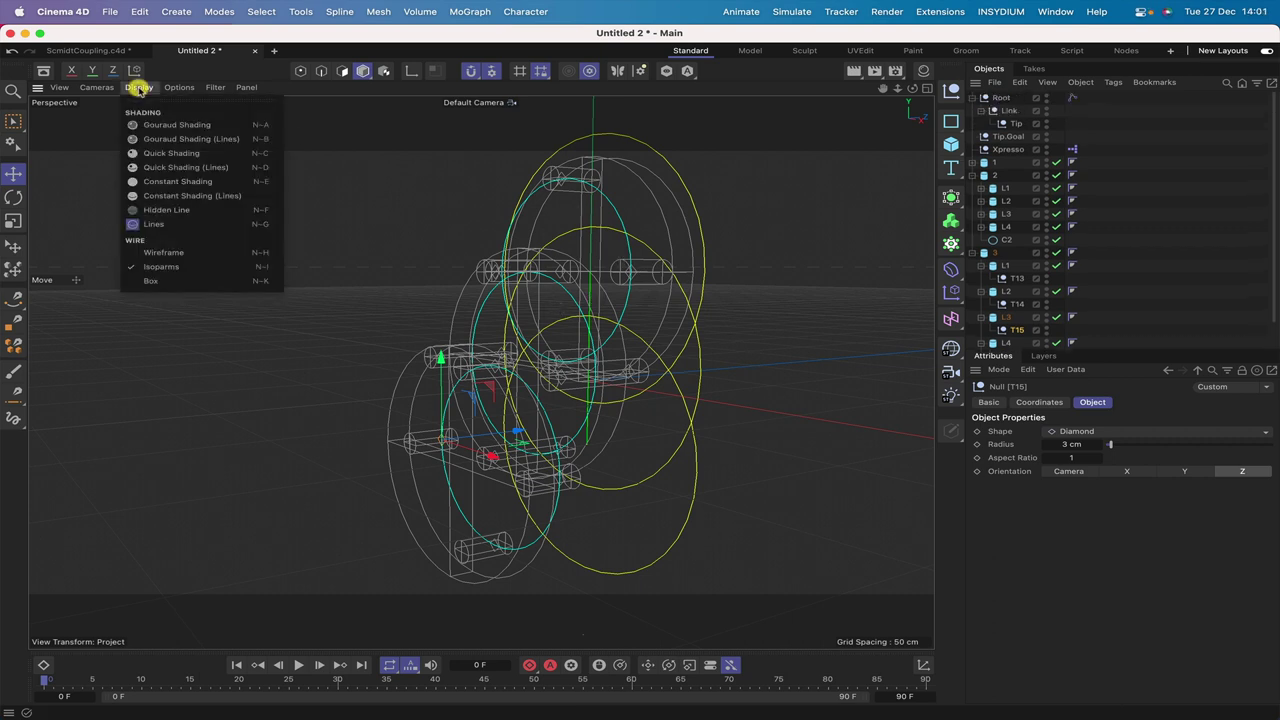
left_click(148, 140)
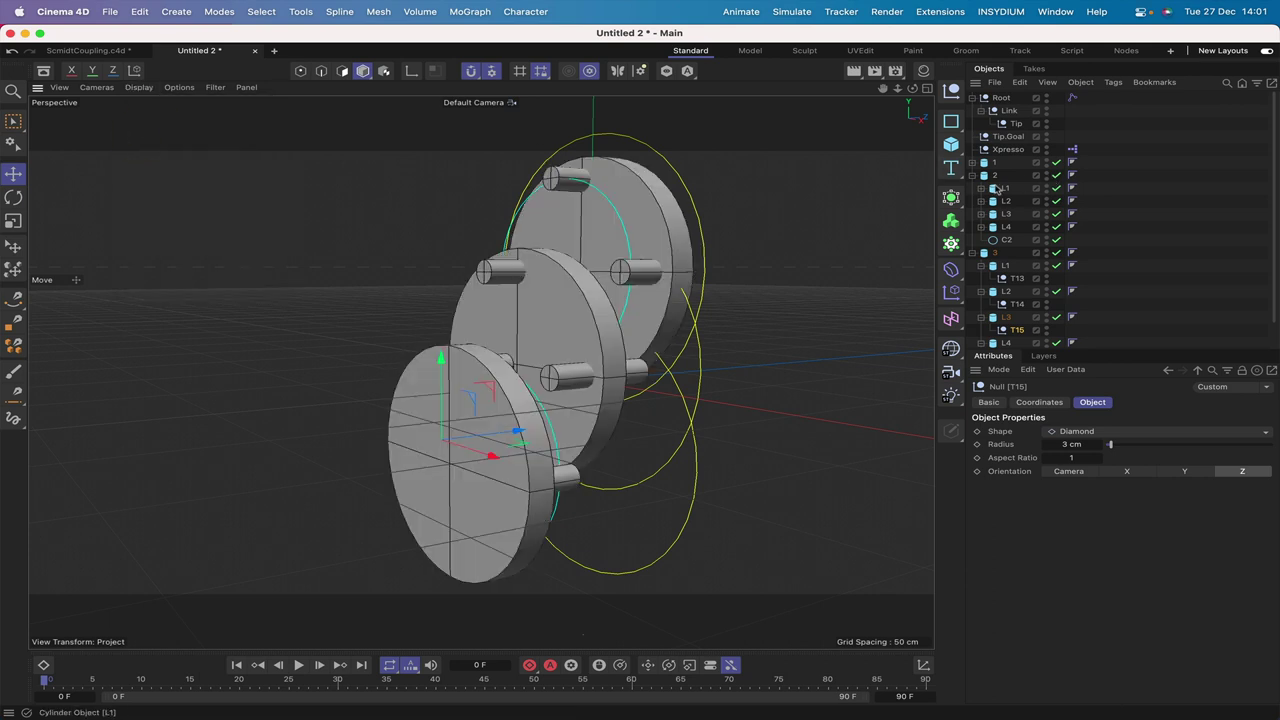
left_click(973, 175)
left_click(972, 188)
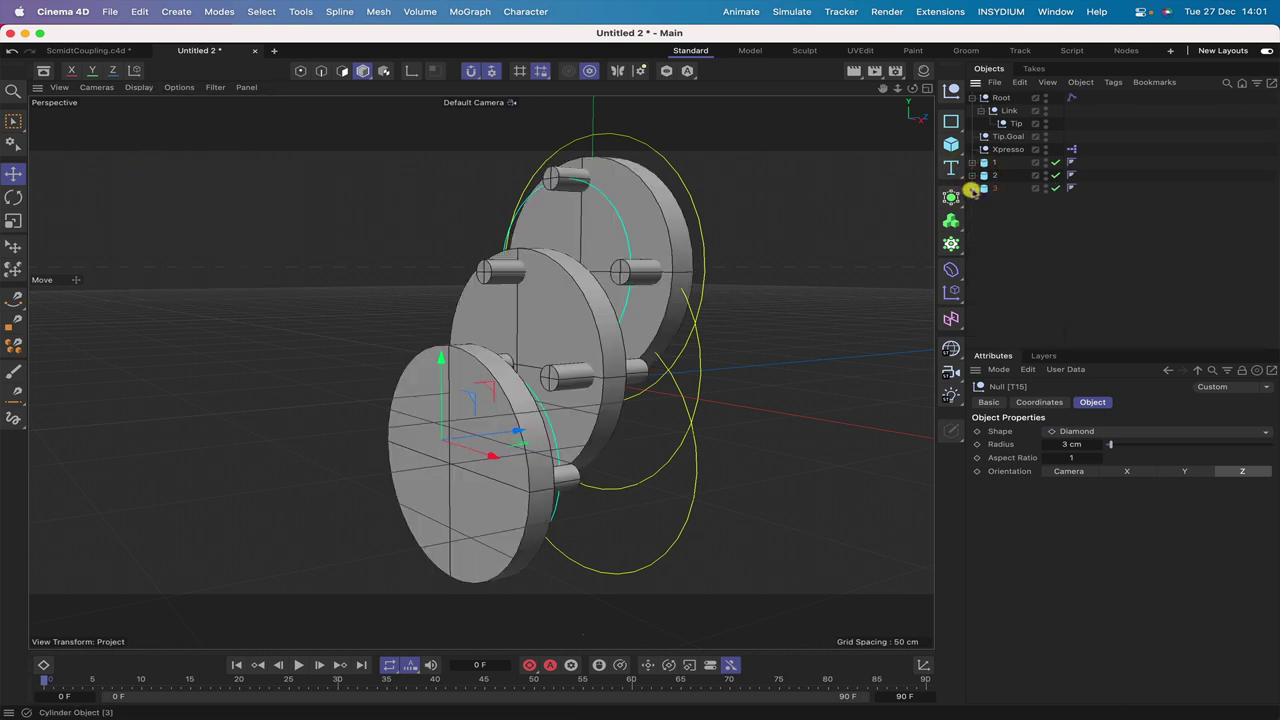
left_click(972, 163)
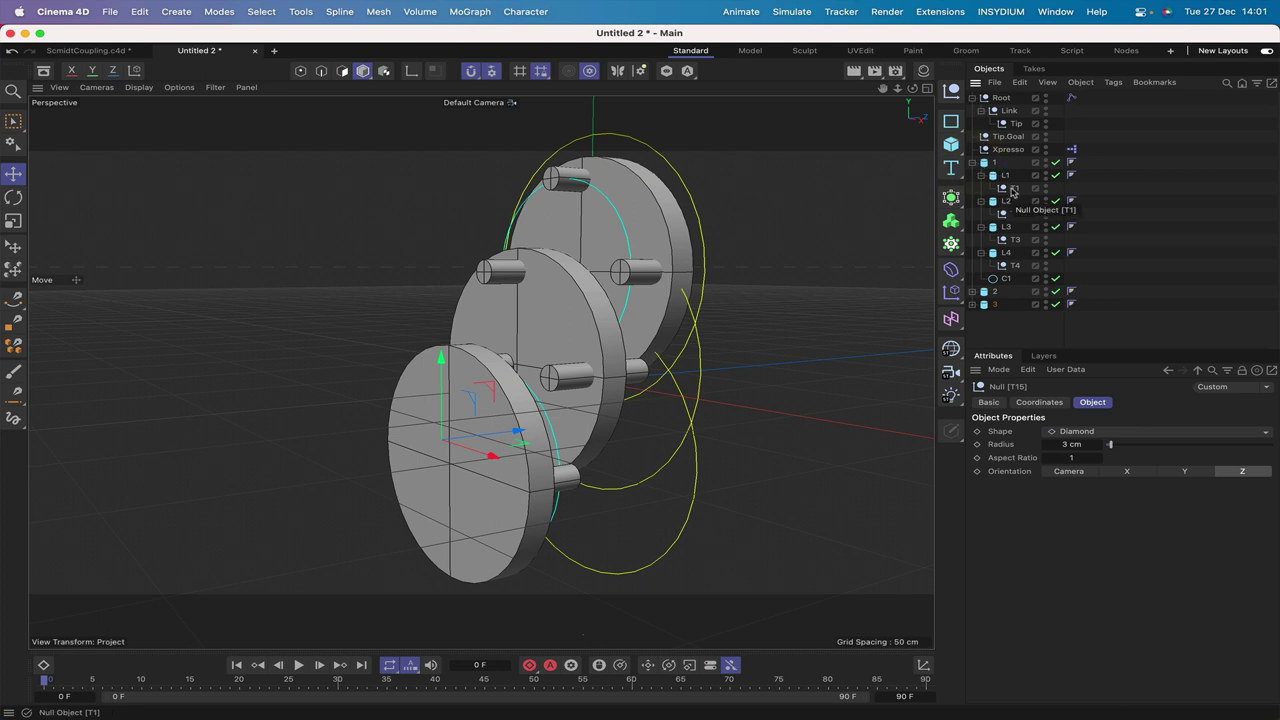
- Add a cube as a child of null T1 on disc 1 and reset its position coordinates to centre it on the null
left_click(953, 146)
left_click_drag(1000, 98, 1014, 201)
left_click(1050, 402)
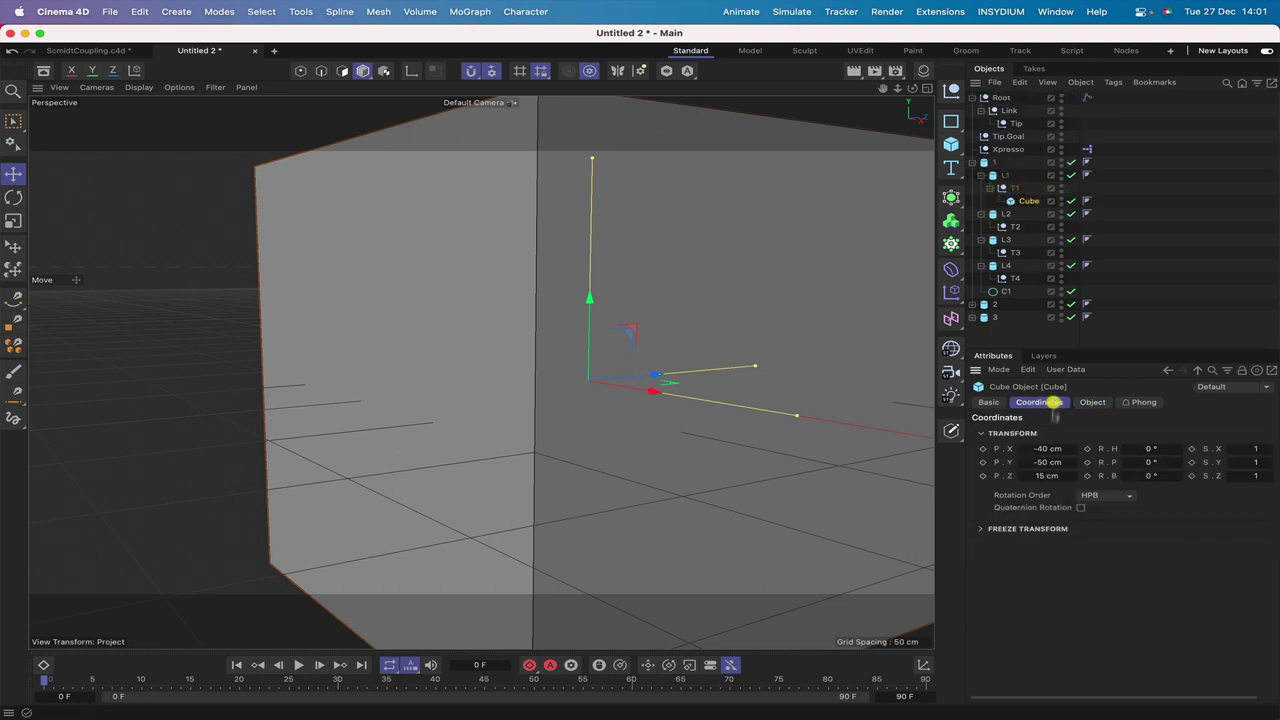
left_click_drag(1044, 447, 1044, 476)
left_click(1044, 476)
- Size the cube to 15 cm in X, 15 cm in Y and 10 cm in Z
left_click(1092, 402)
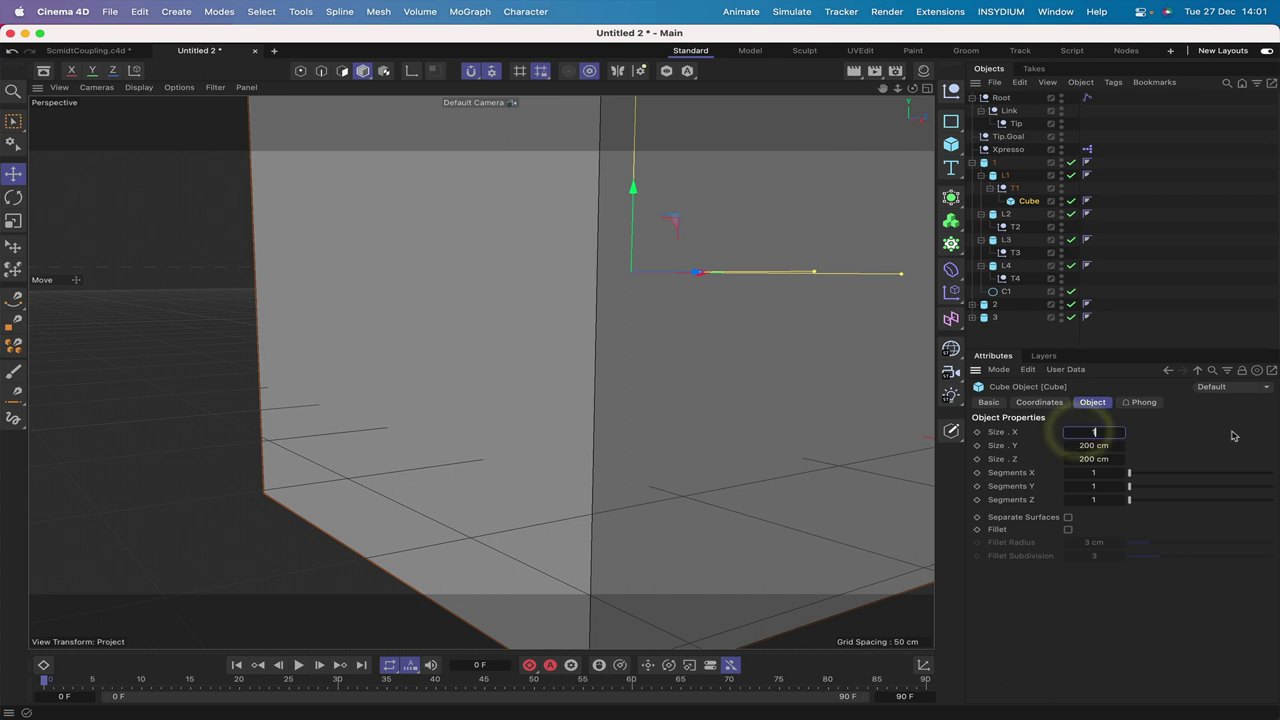
type("15")
key("Return")
left_click(1093, 446)
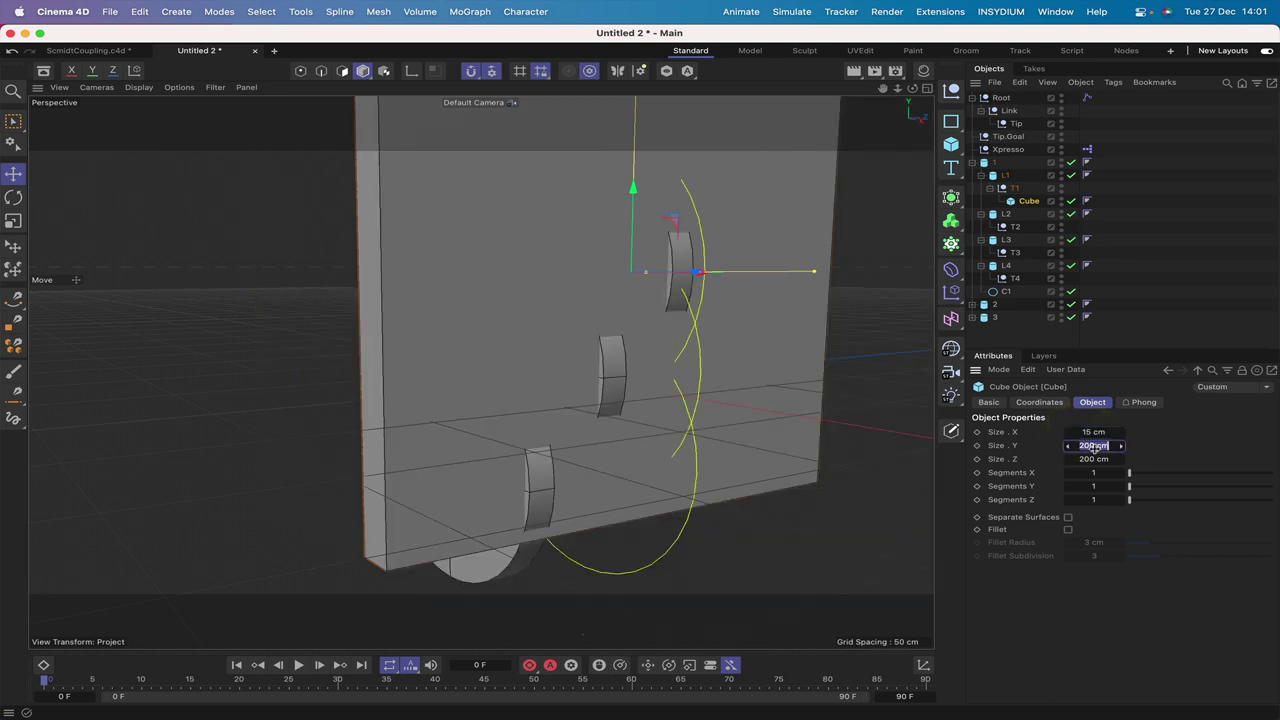
type("15")
key("Return")
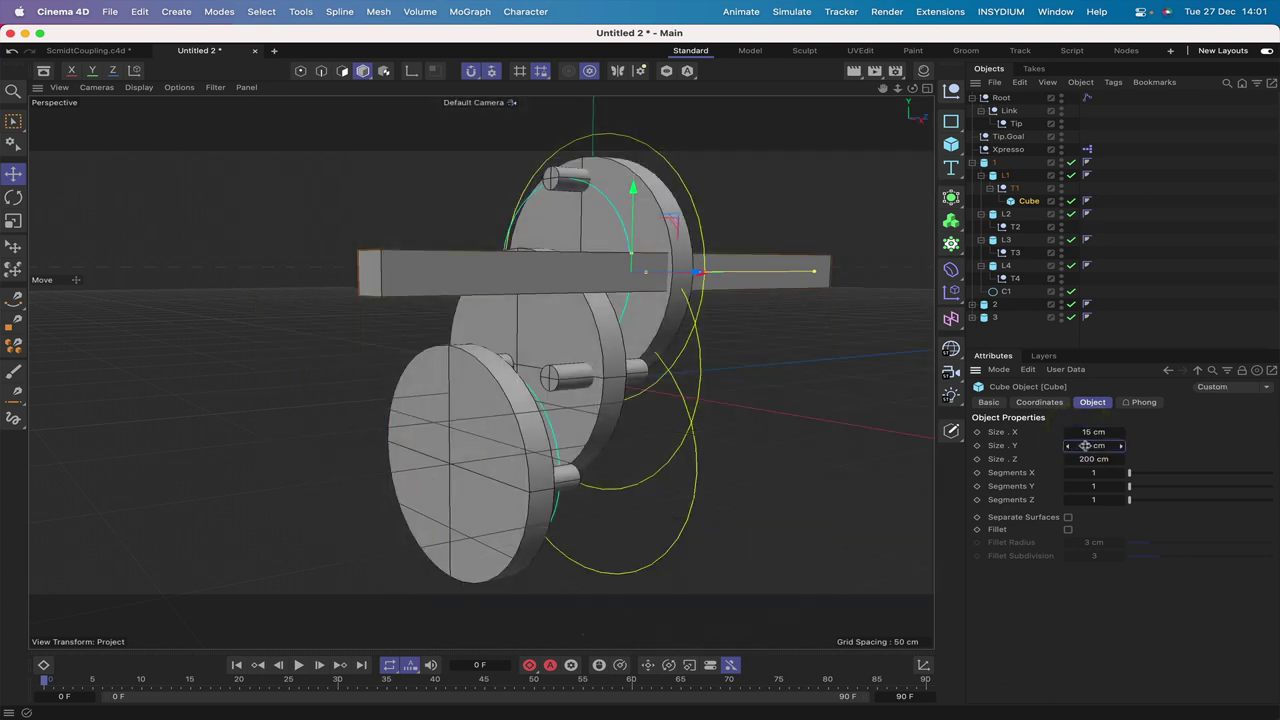
left_click(1092, 459)
type("10")
key("Return")
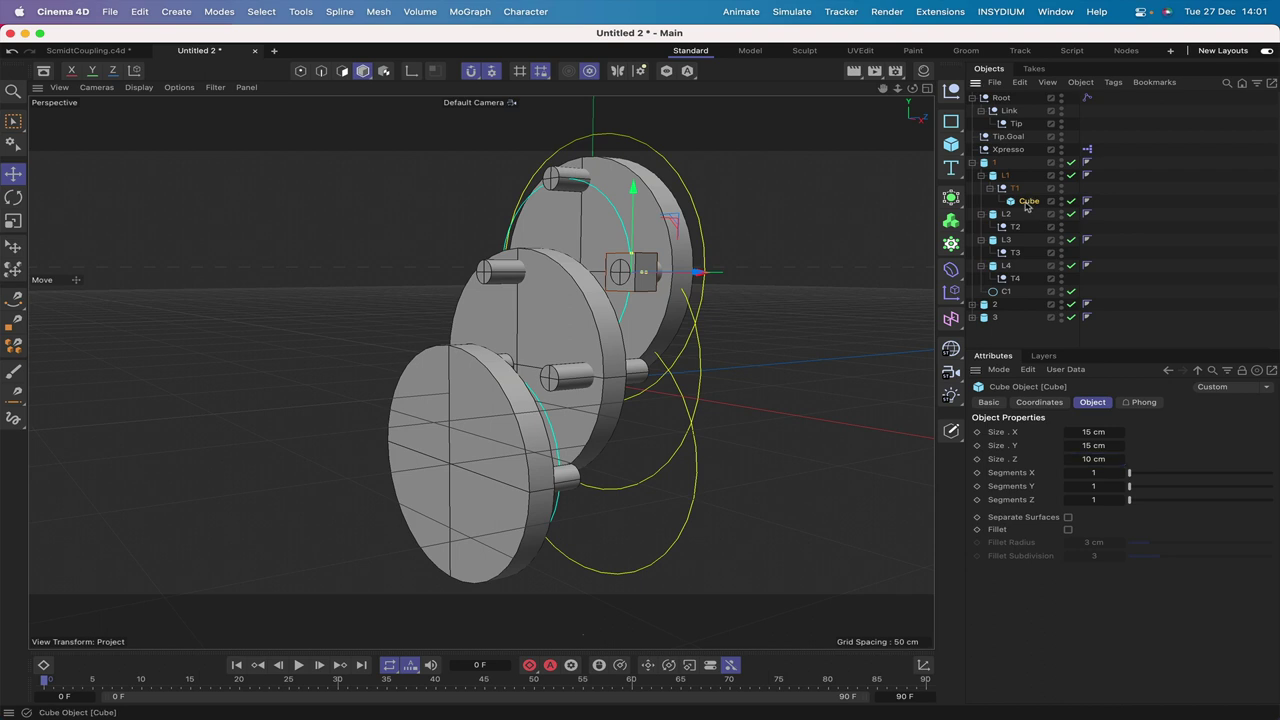
- Move the cube out of T1 to the top level of the hierarchy and make it an editable polygon object
left_click_drag(1027, 204, 1003, 97)
key("c")
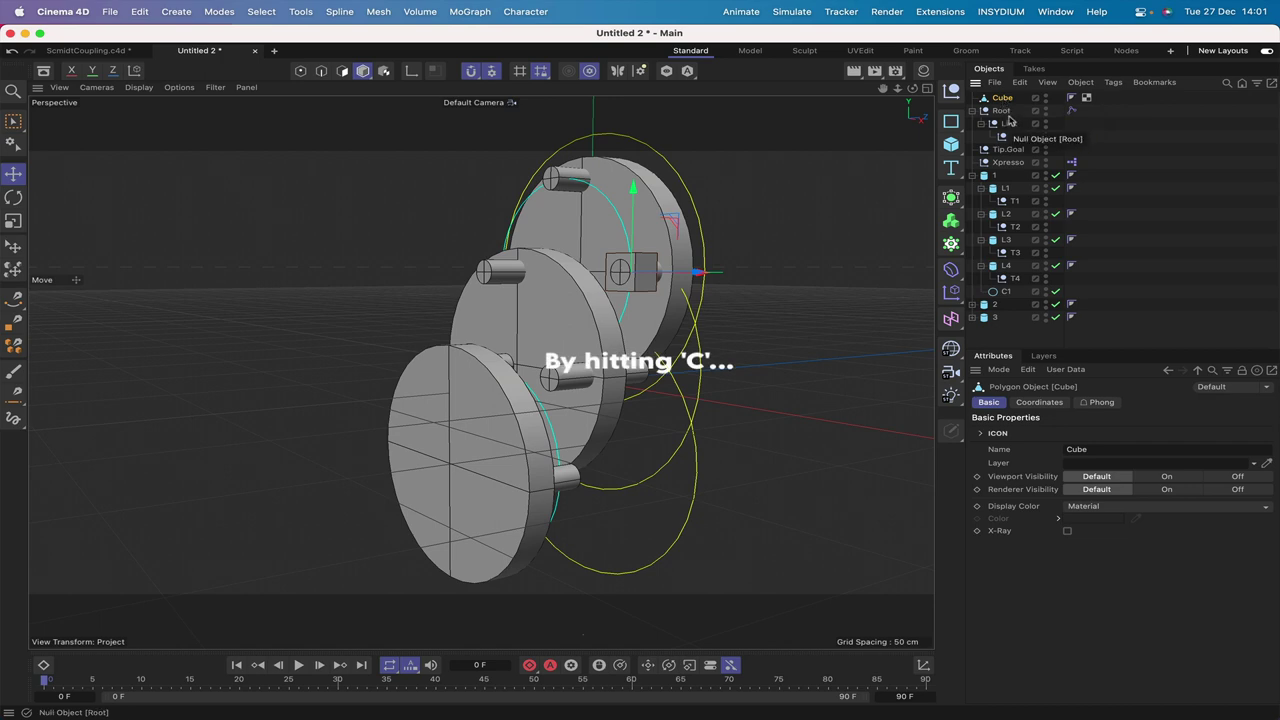
key("o")
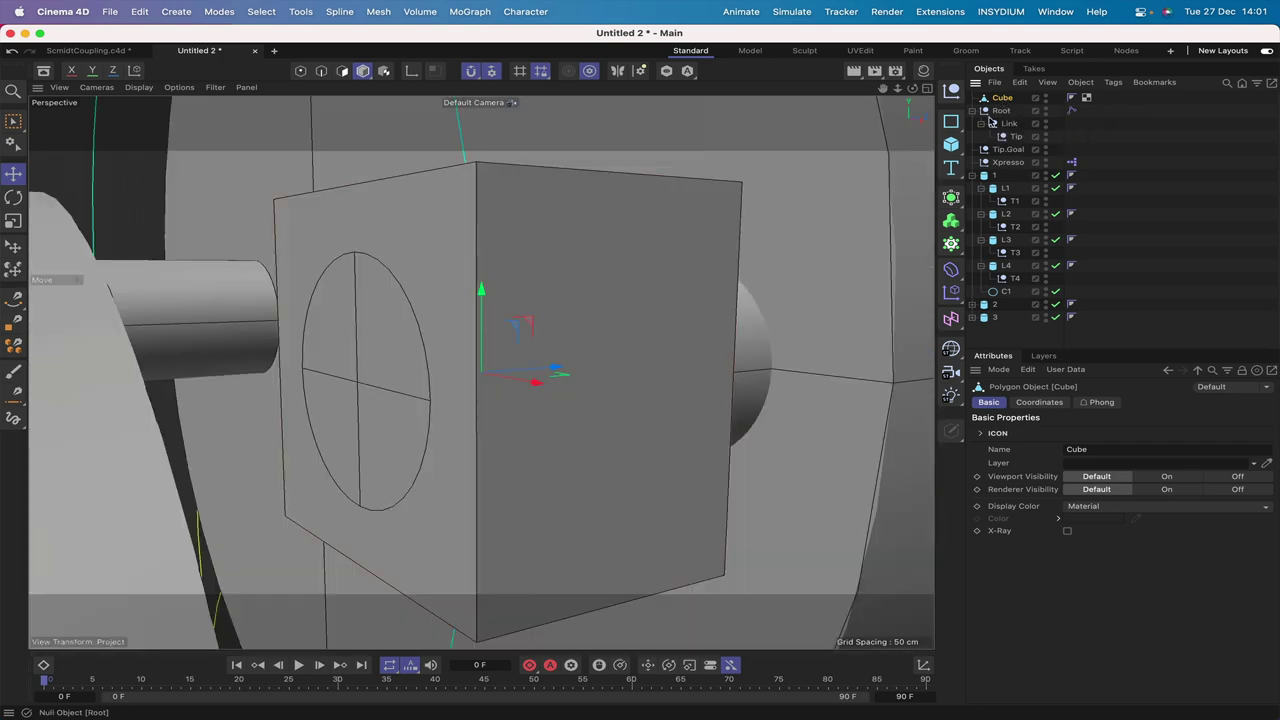
left_click_drag(912, 88, 830, 140)
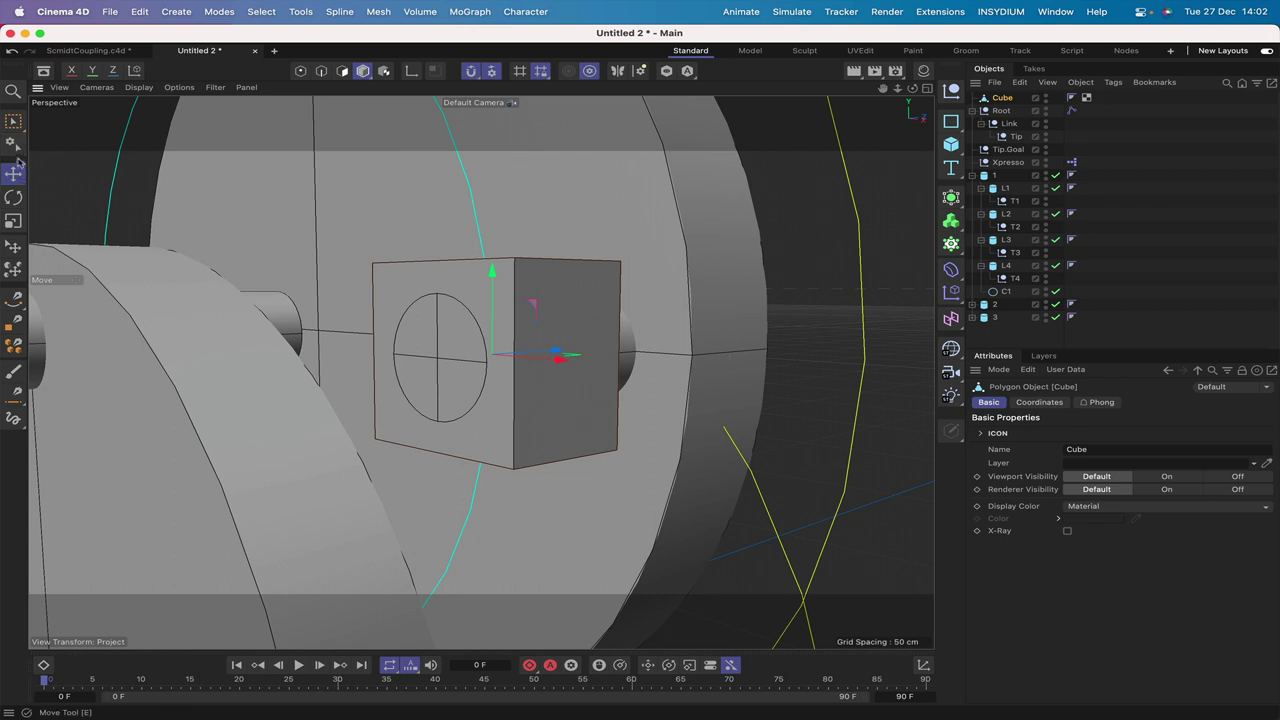
- Select the cube's front and back polygons together using Brush Selection with Visible Only turned off
left_click(13, 120)
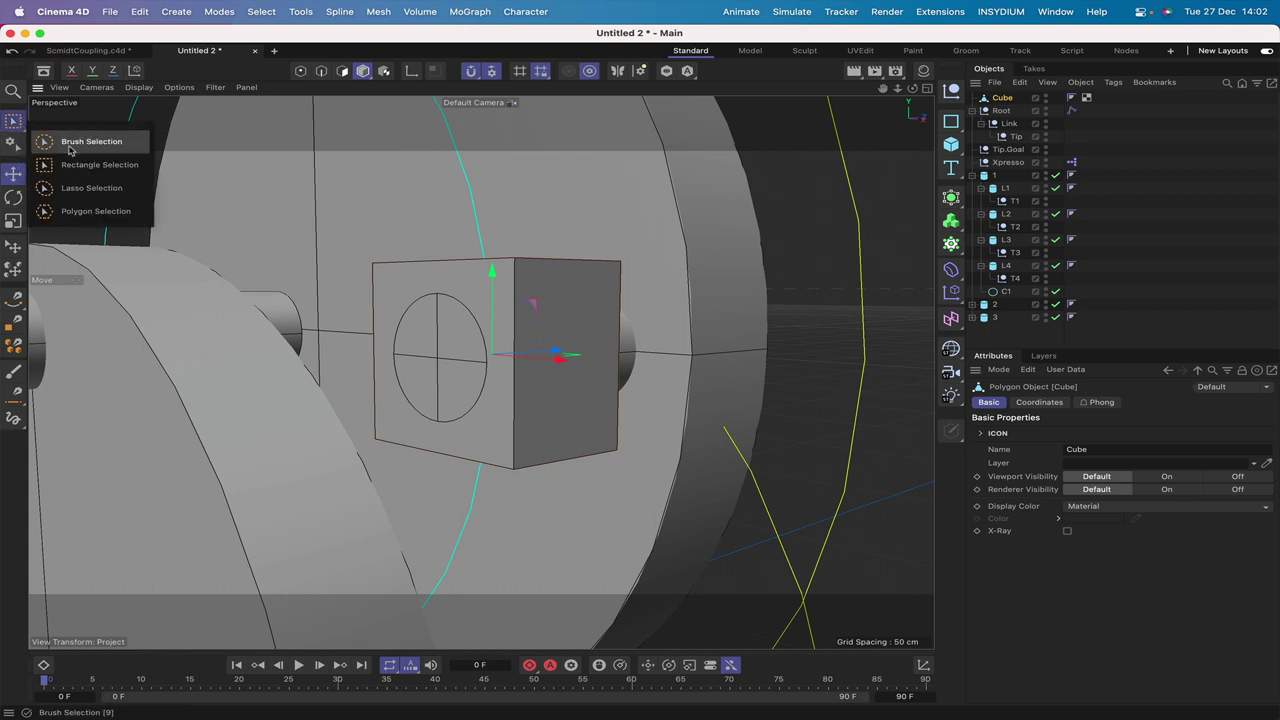
left_click(69, 148)
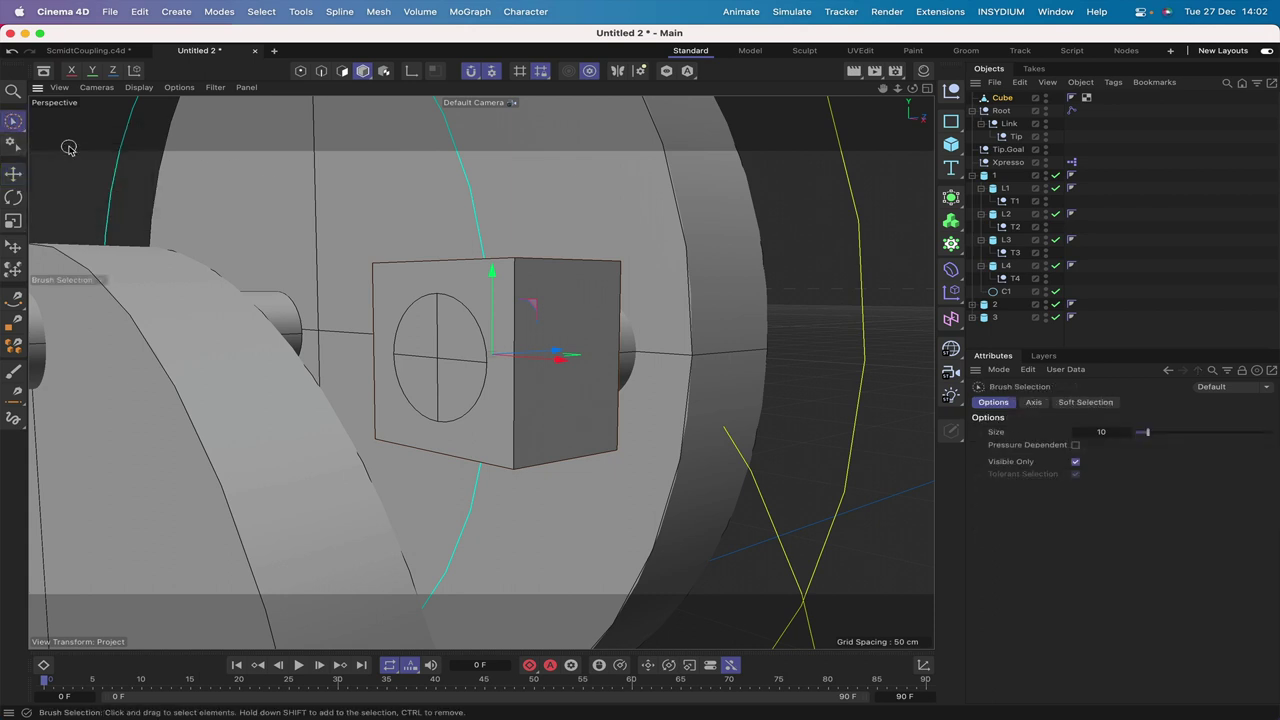
left_click(1077, 462)
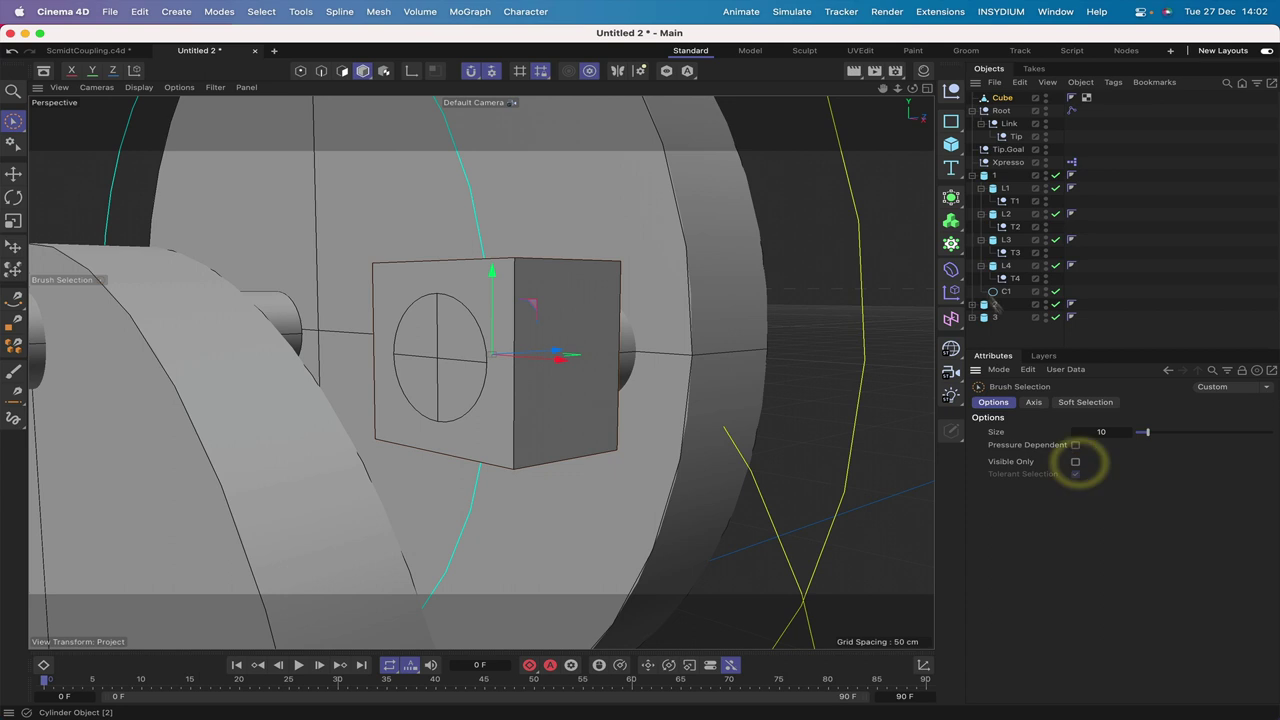
left_click(343, 73)
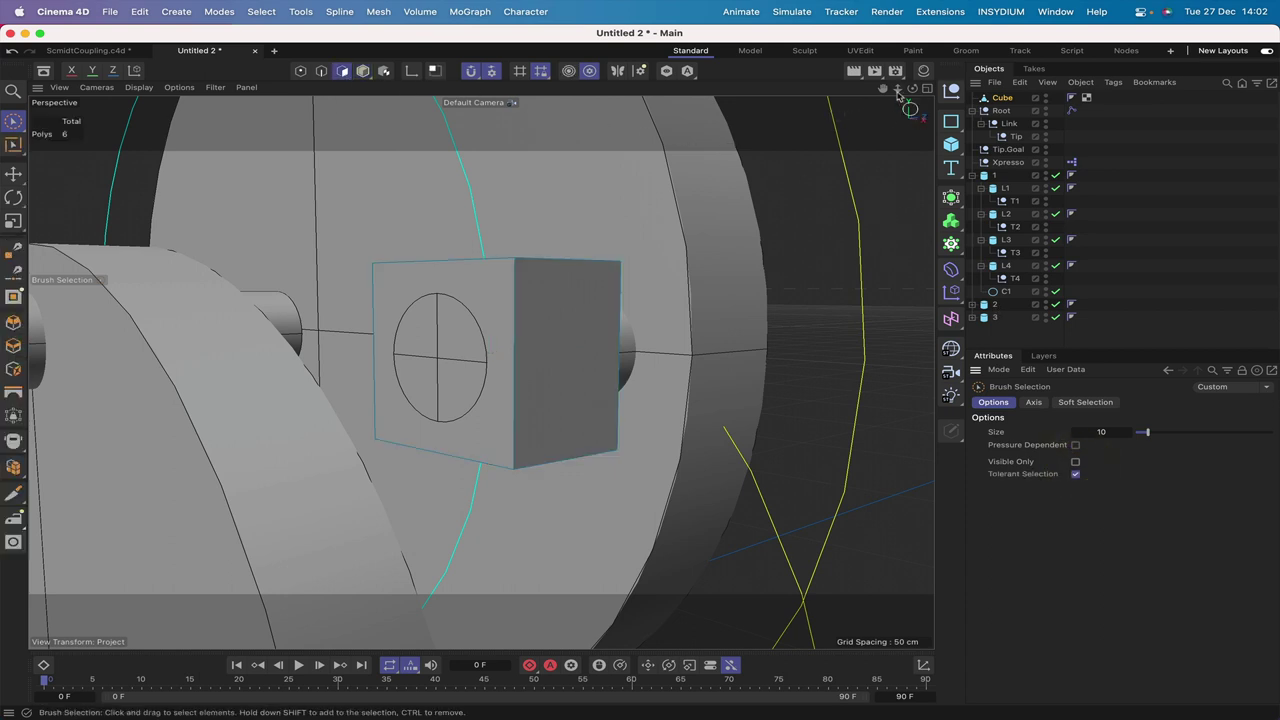
mouse_move(912, 89)
left_mouse_down()
mouse_move(480, 366)
mouse_move(709, 300)
left_mouse_up()
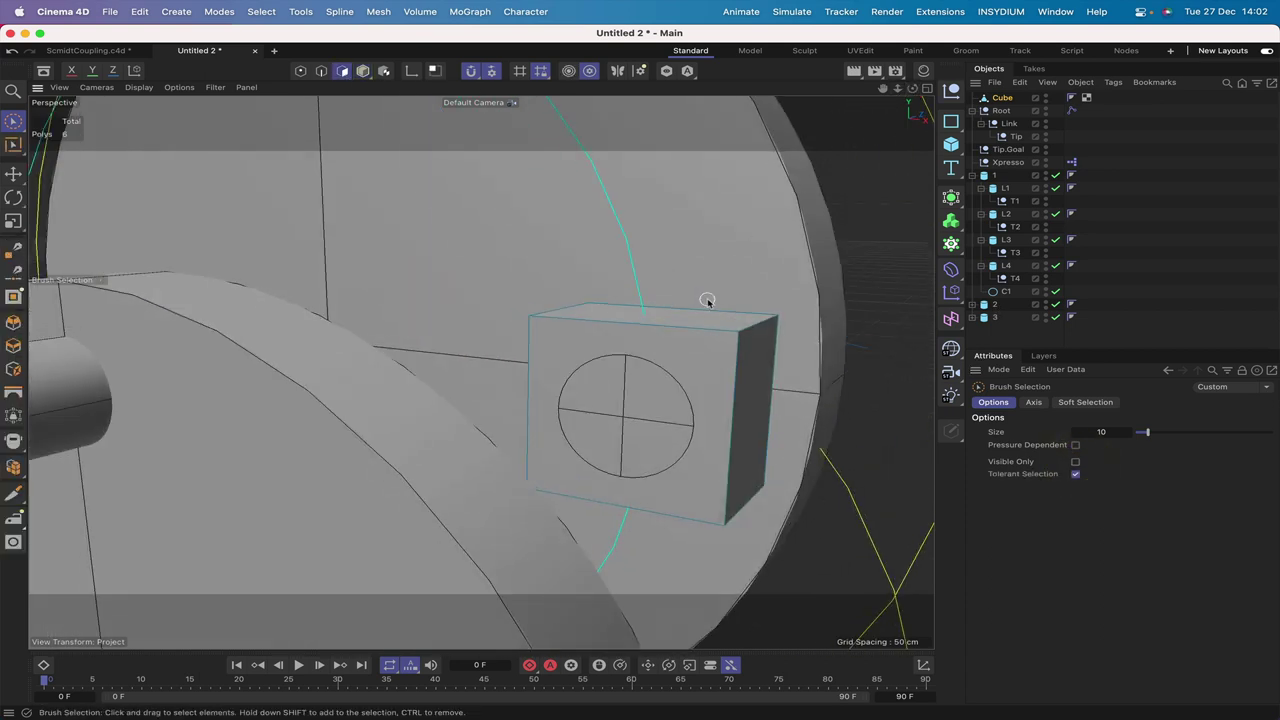
left_click(690, 372)
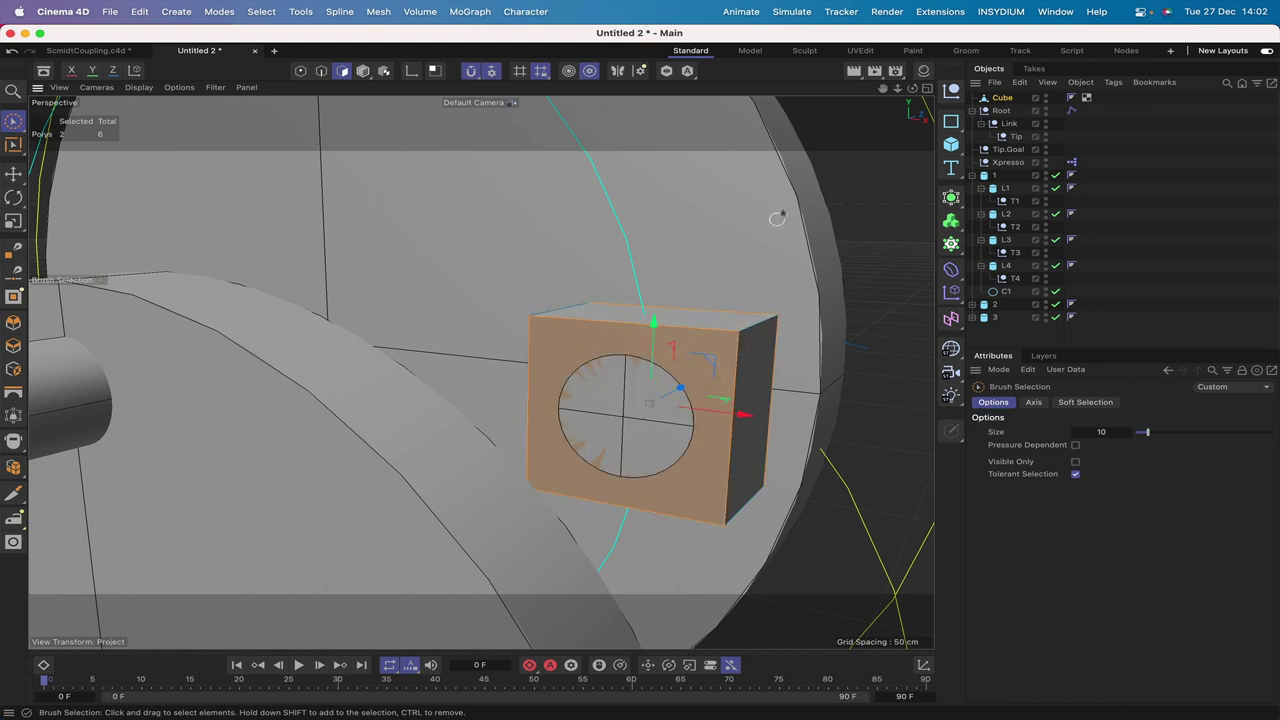
- Inset the two selected cube polygons with an offset of 2.5 cm
key("i")
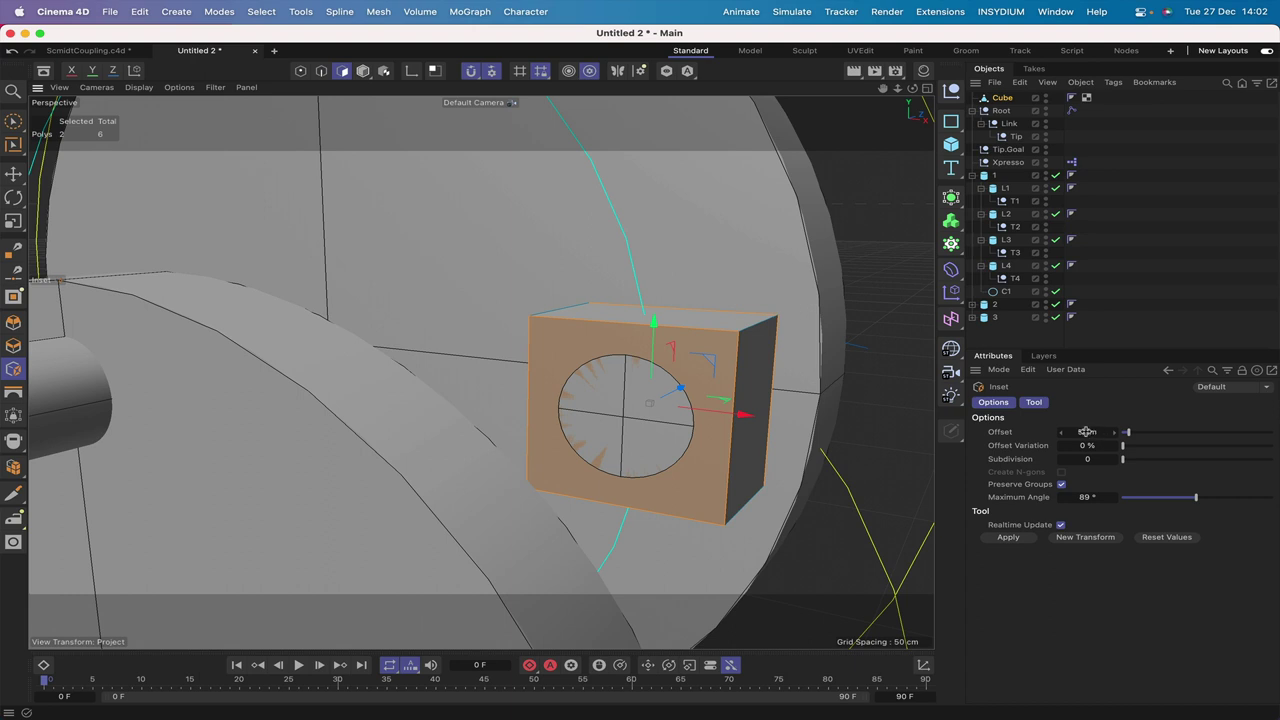
left_click(1008, 537)
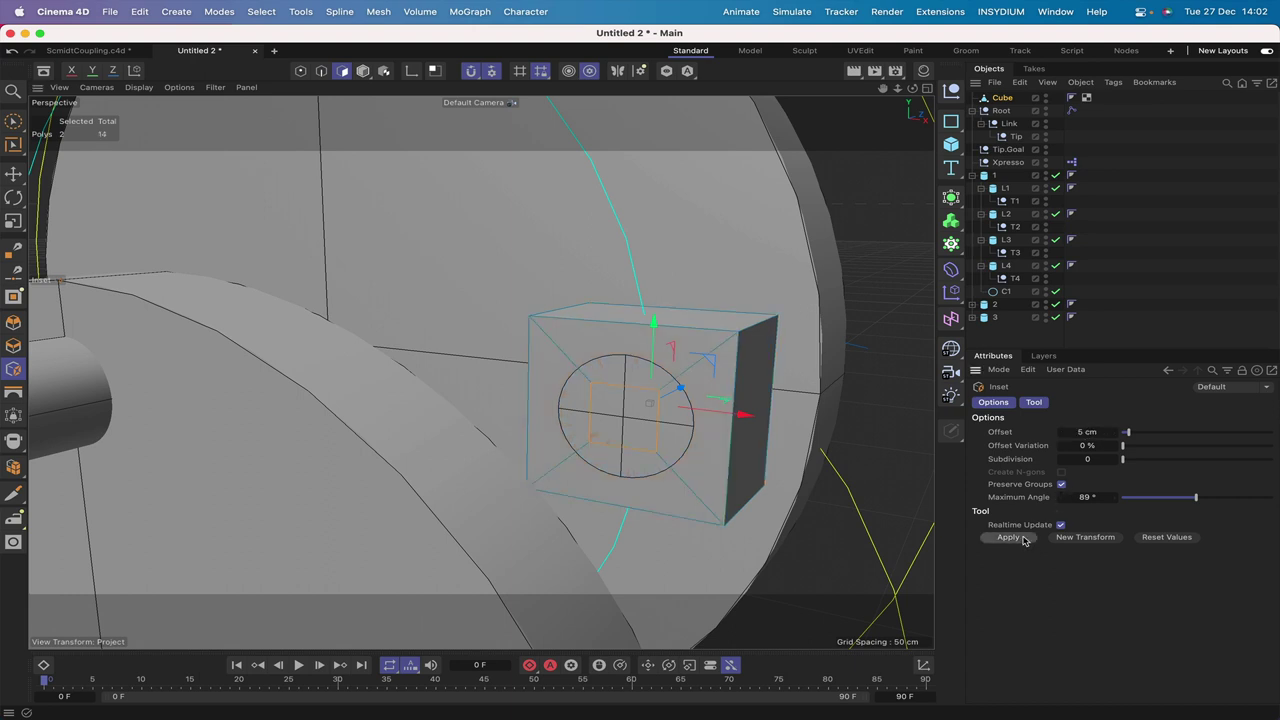
left_click(1079, 431)
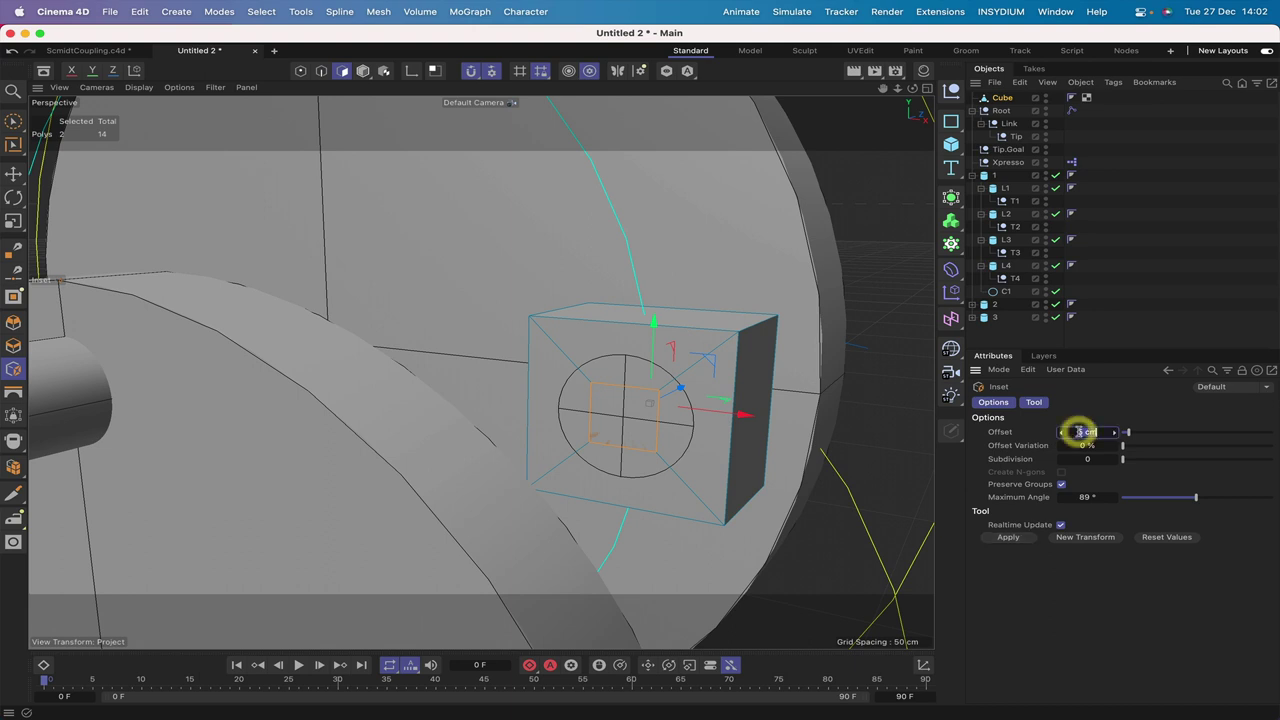
type("2.5")
key("Return")
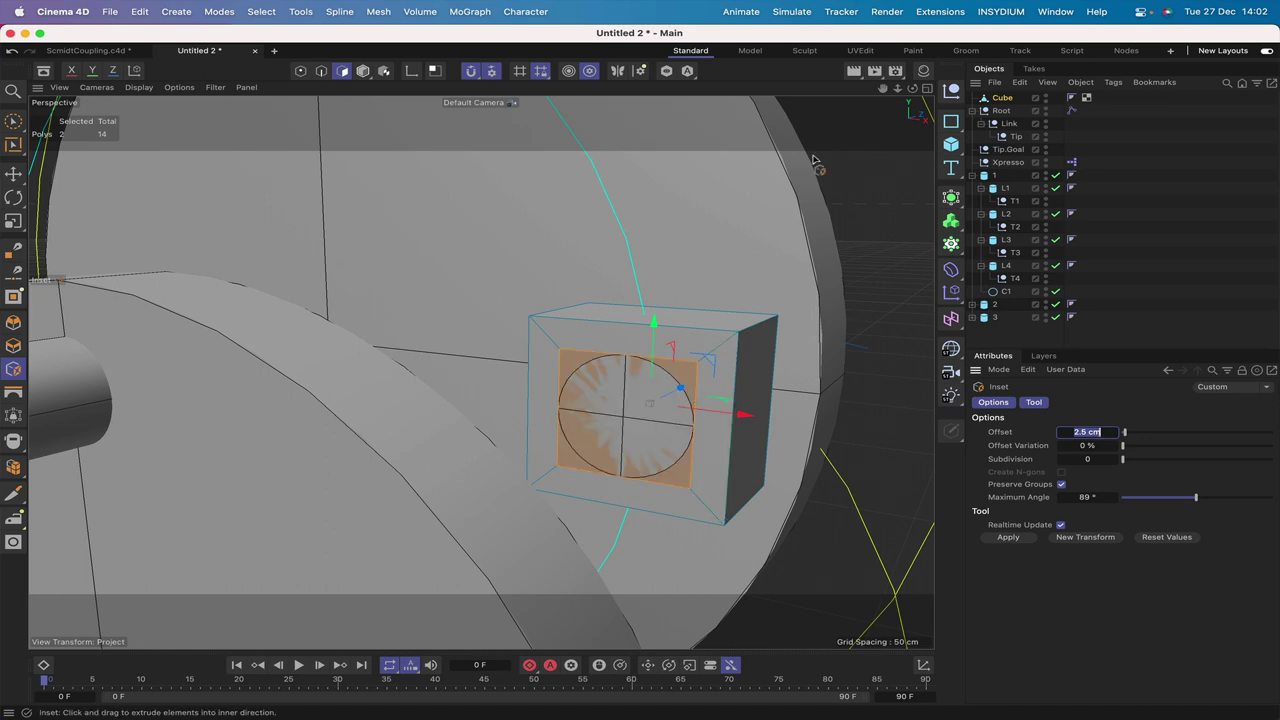
- Bridge the two inset polygons in Lines display to cut a square hole through the cube, and restore Gouraud Shading (Lines)
left_click_drag(916, 88, 870, 93)
left_click(139, 87)
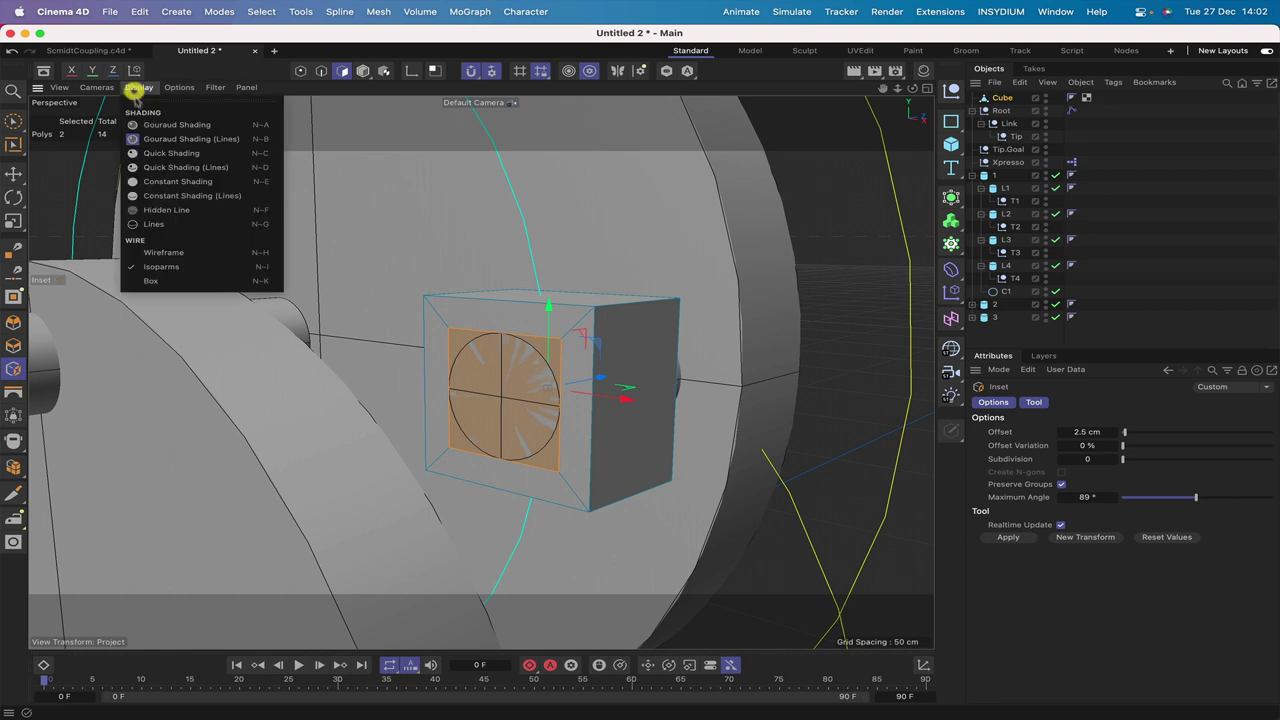
left_click(153, 226)
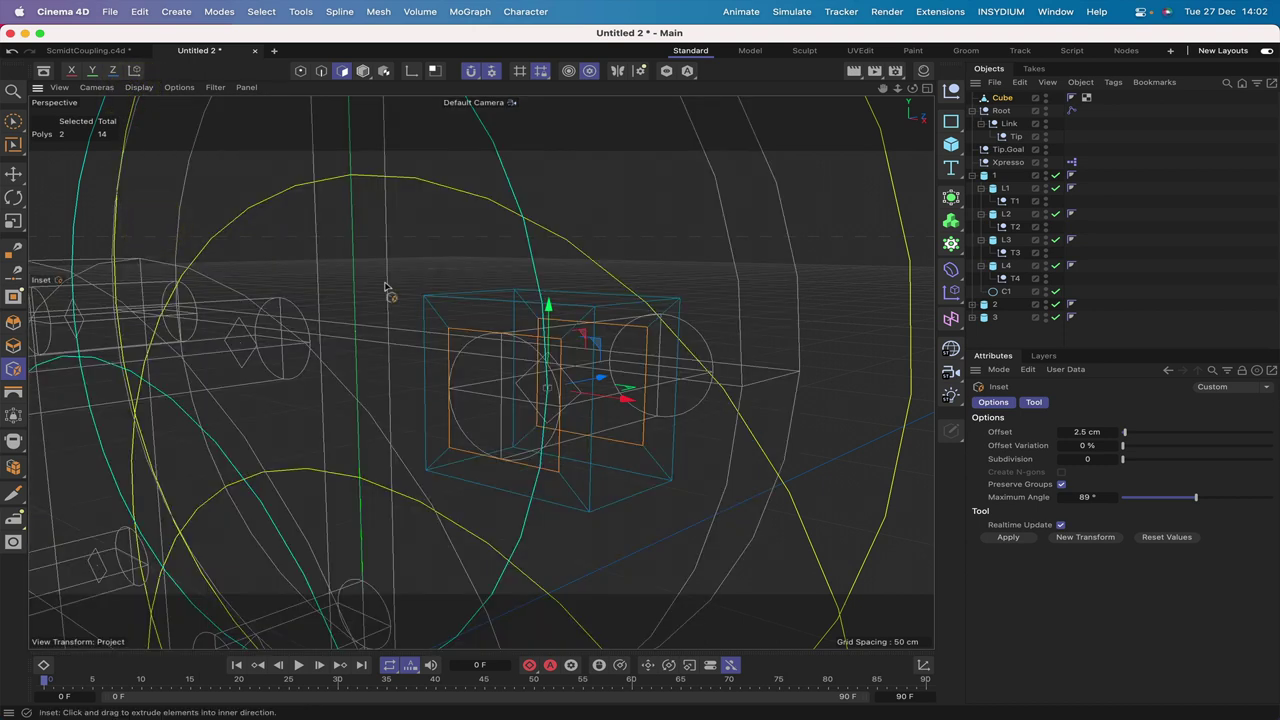
right_click(391, 289)
left_click(420, 305)
left_click_drag(551, 349, 643, 337)
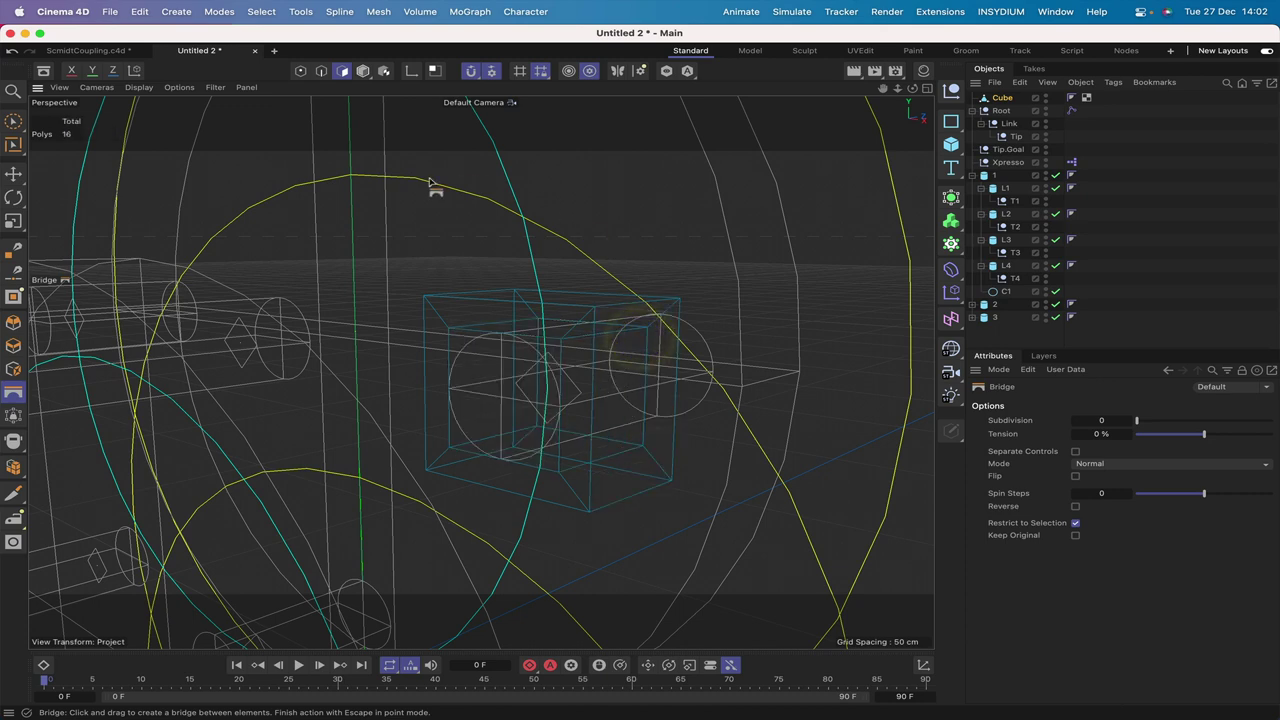
left_click_drag(500, 298, 283, 193)
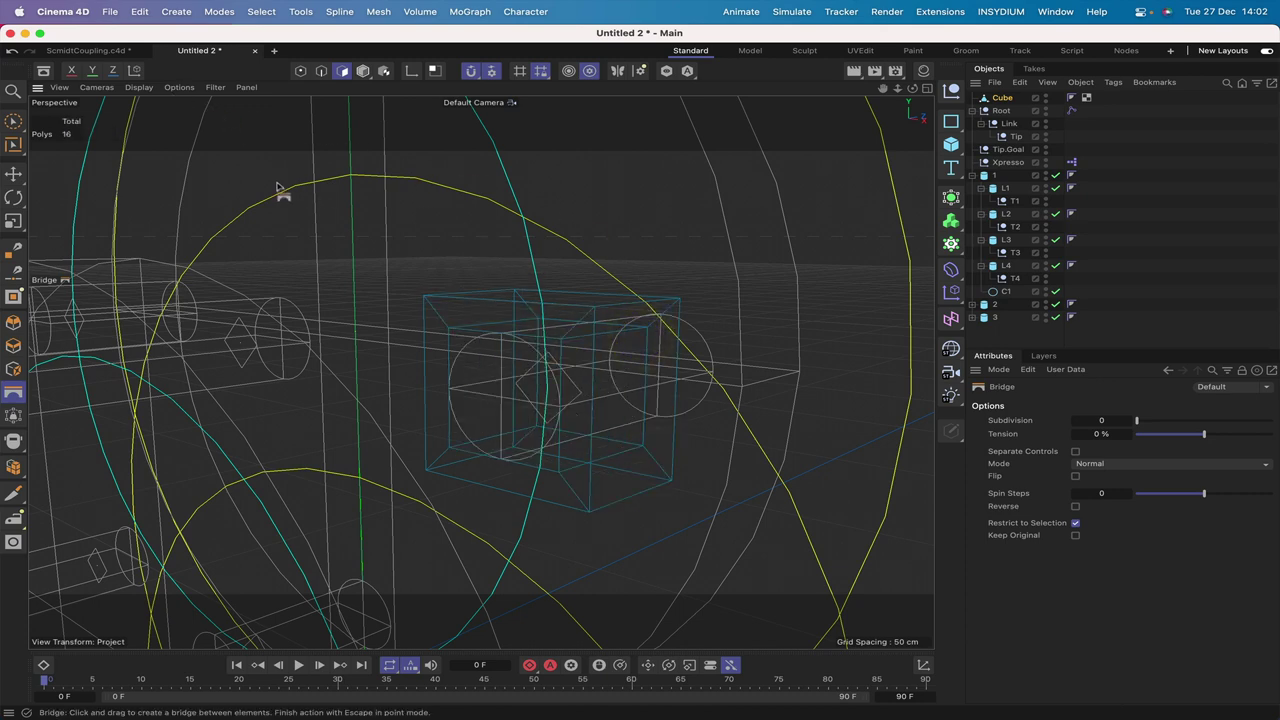
left_click(135, 87)
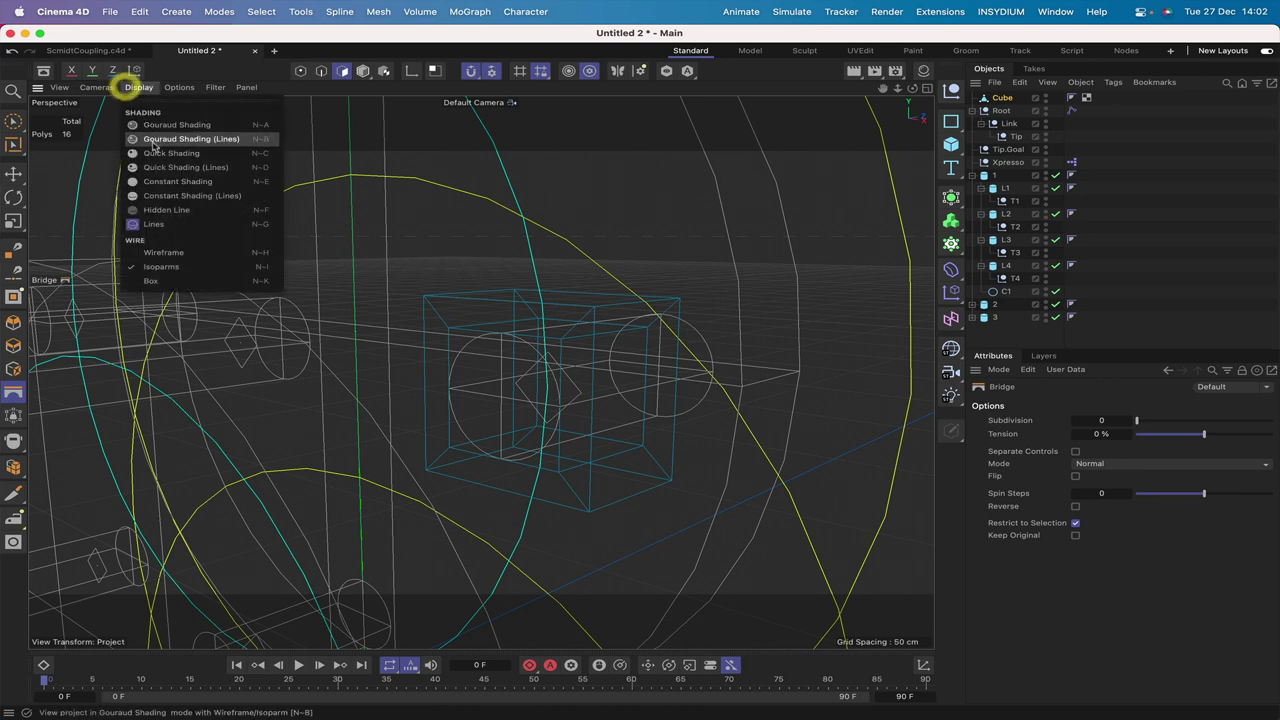
left_click(152, 140)
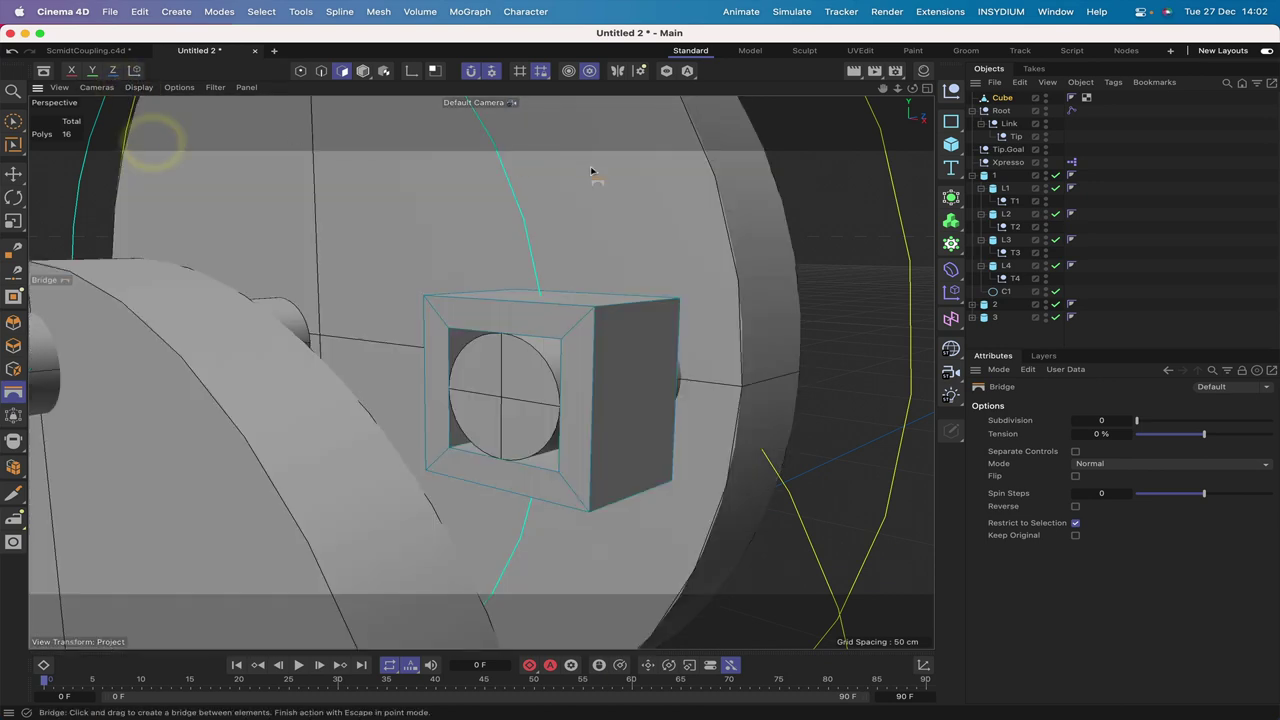
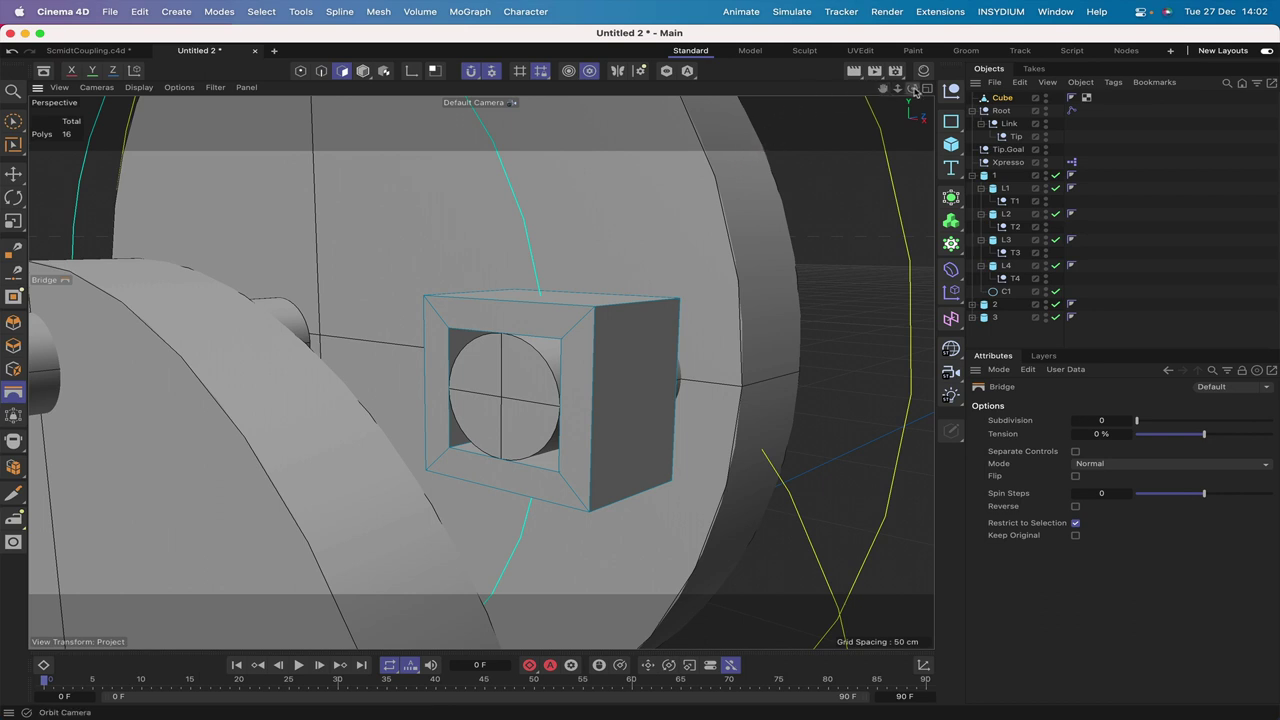
- Duplicate the cube in Model mode and make the copy a child of null T5 under pin L1 of disc 2
left_click(364, 72)
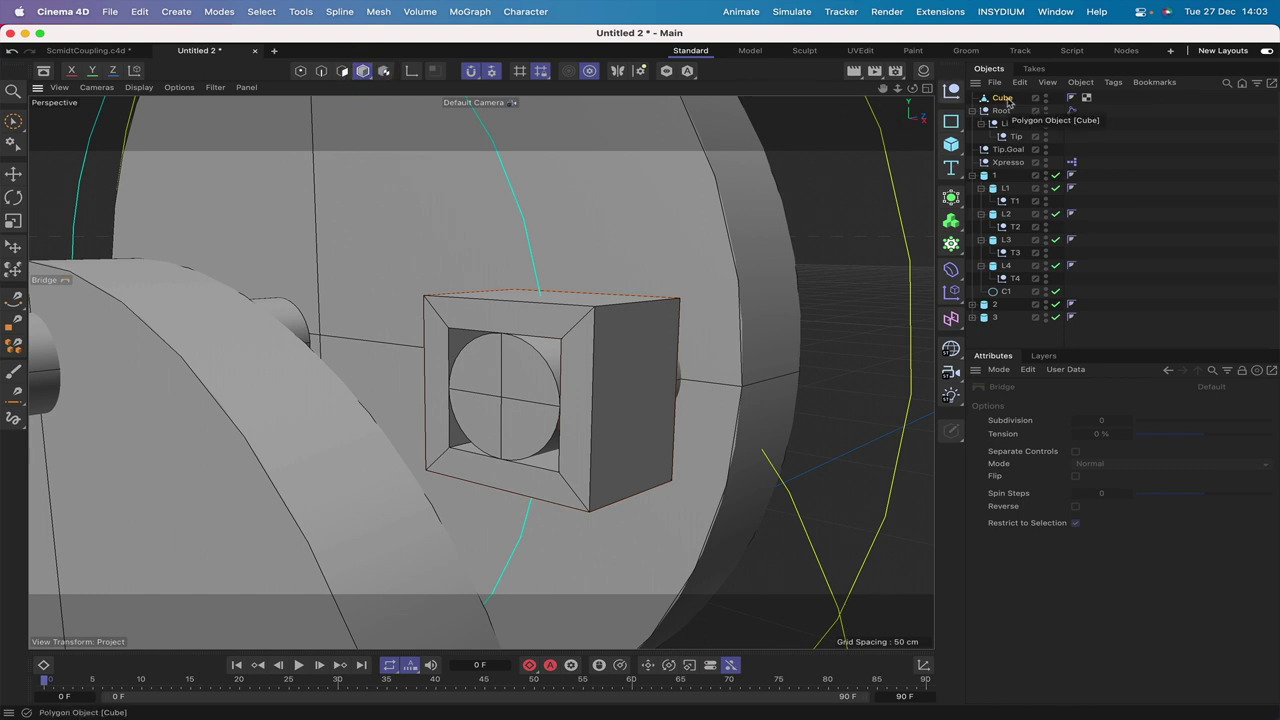
left_click_drag(1006, 99, 1006, 110, "ctrl")
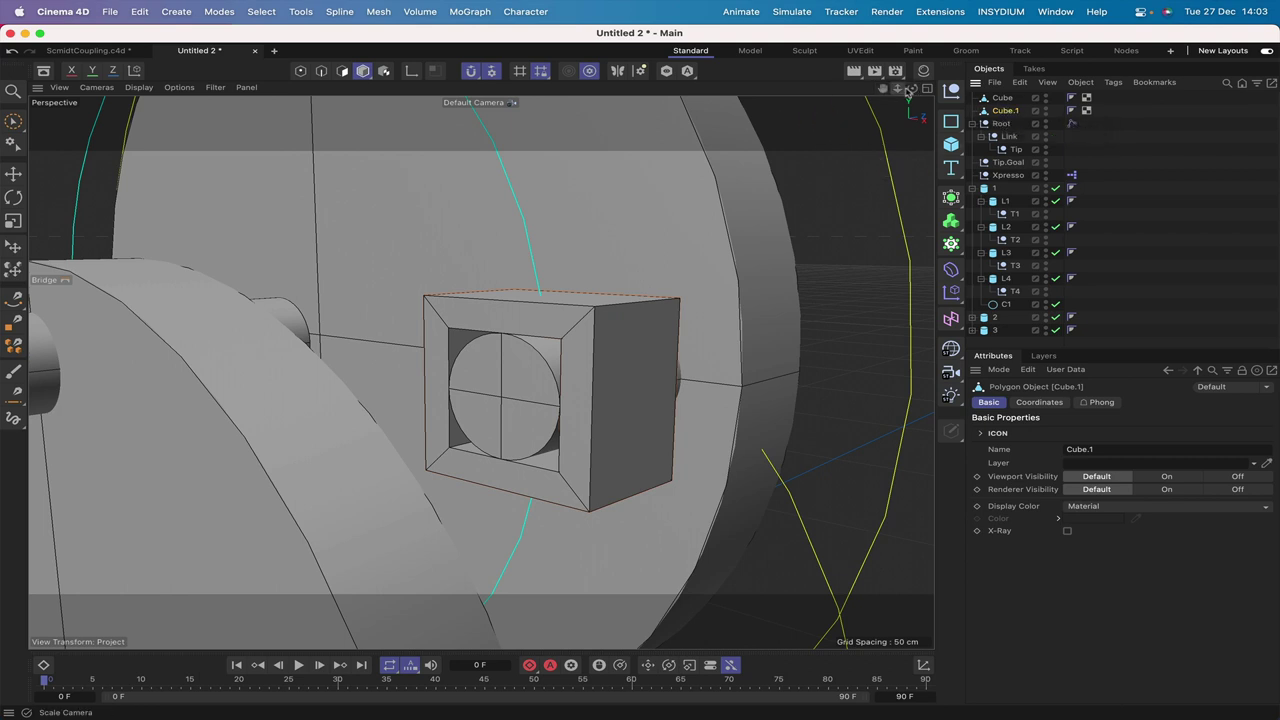
left_click_drag(883, 92, 497, 409)
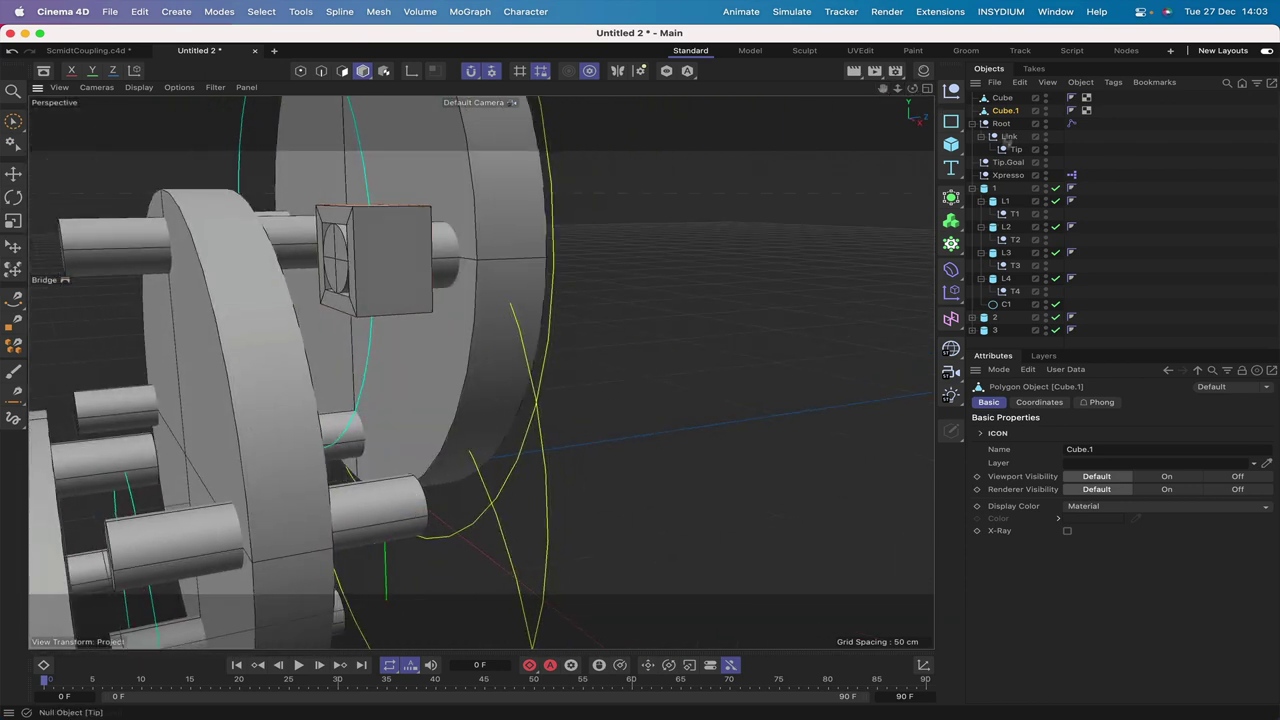
left_click(972, 188)
left_click(972, 201)
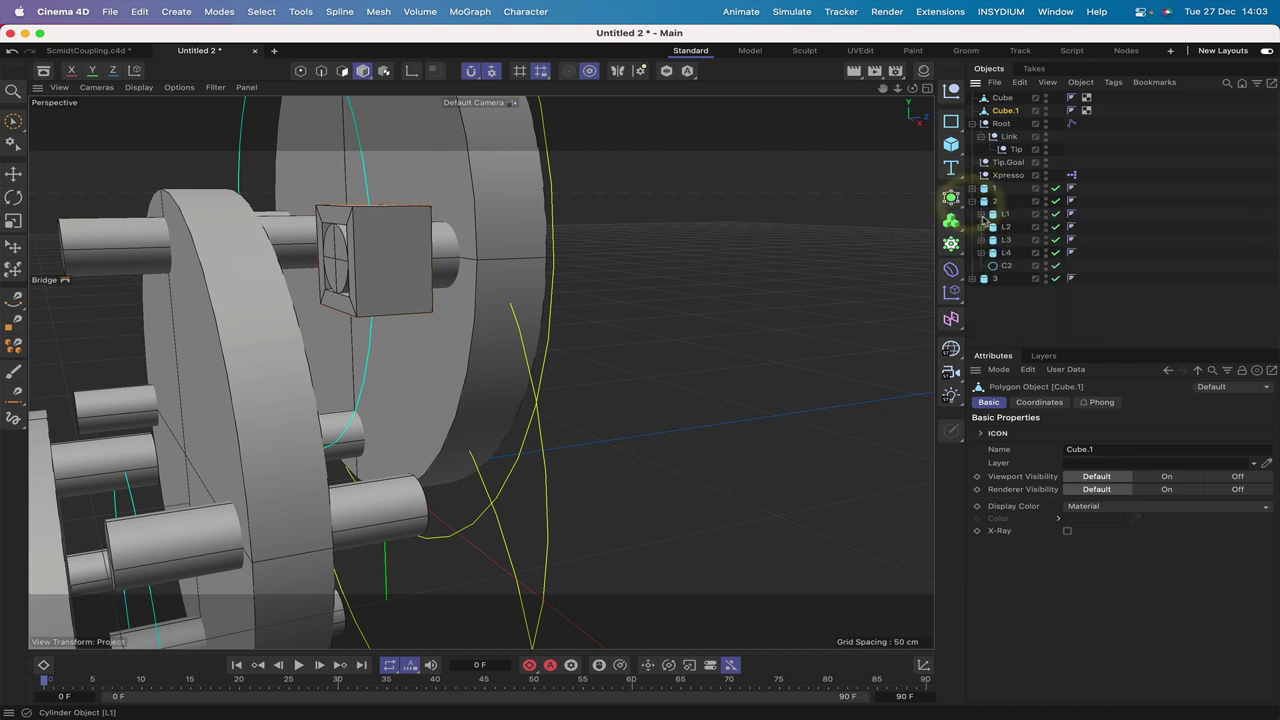
left_click(981, 214)
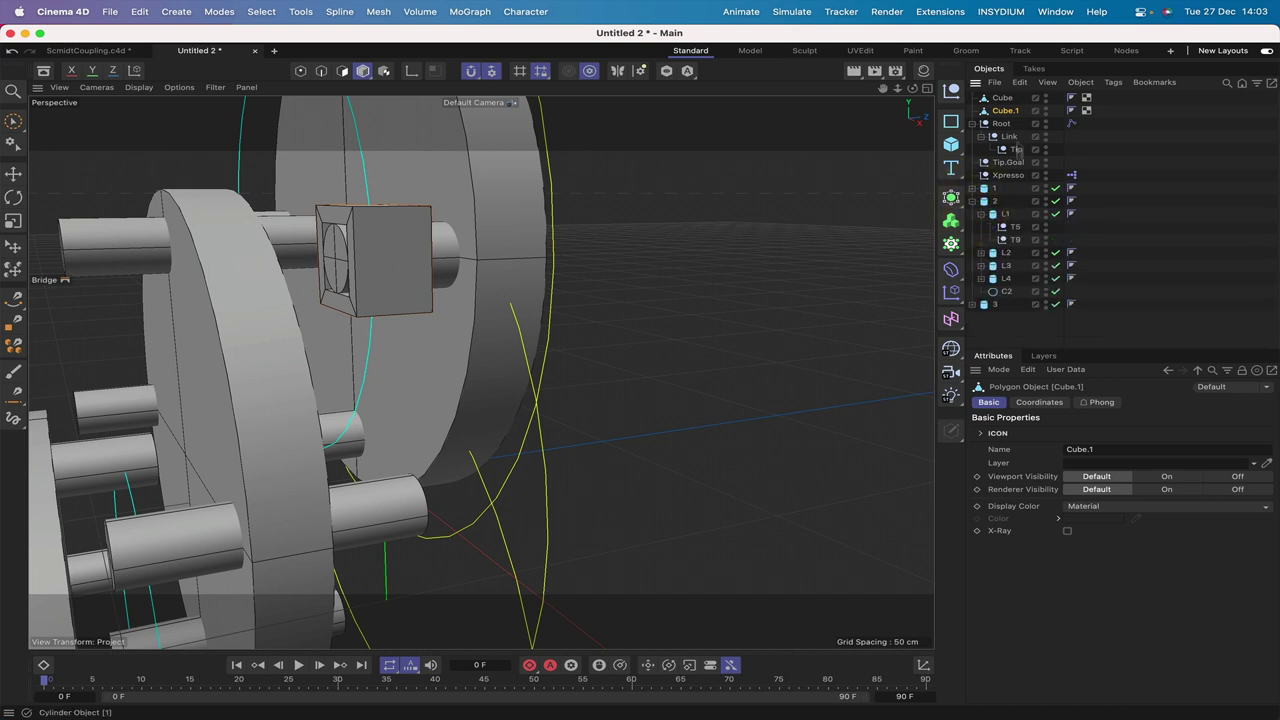
left_click_drag(1009, 118, 1015, 214)
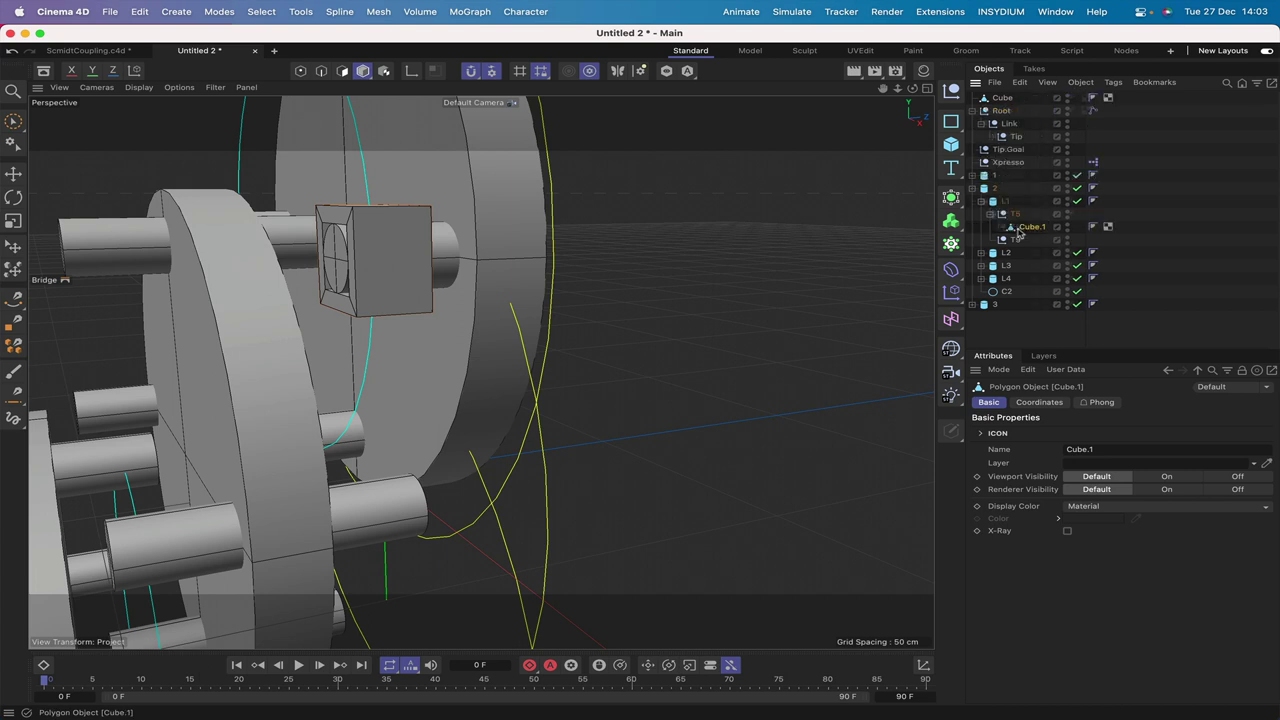
- Set the cube copy's Y position to 0 cm and move it out of T5 to the top level of the hierarchy
left_click(1039, 402)
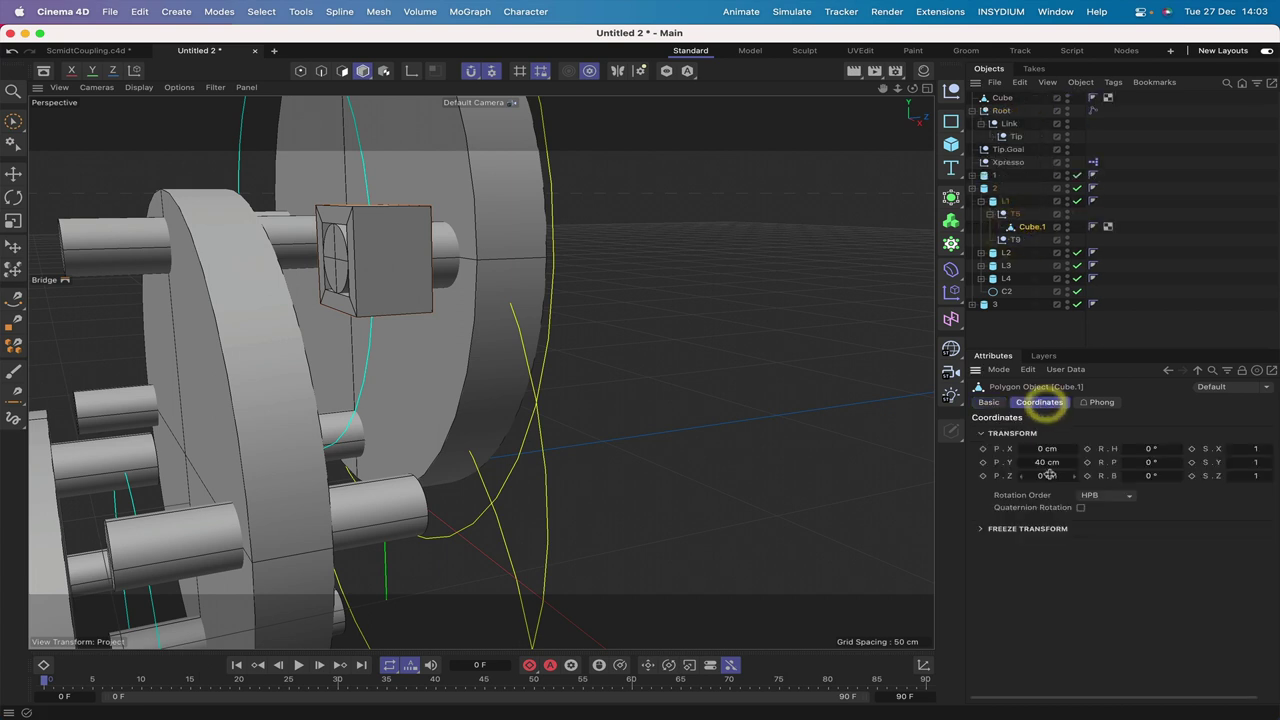
double_click(1044, 462)
type("0")
key("Return")
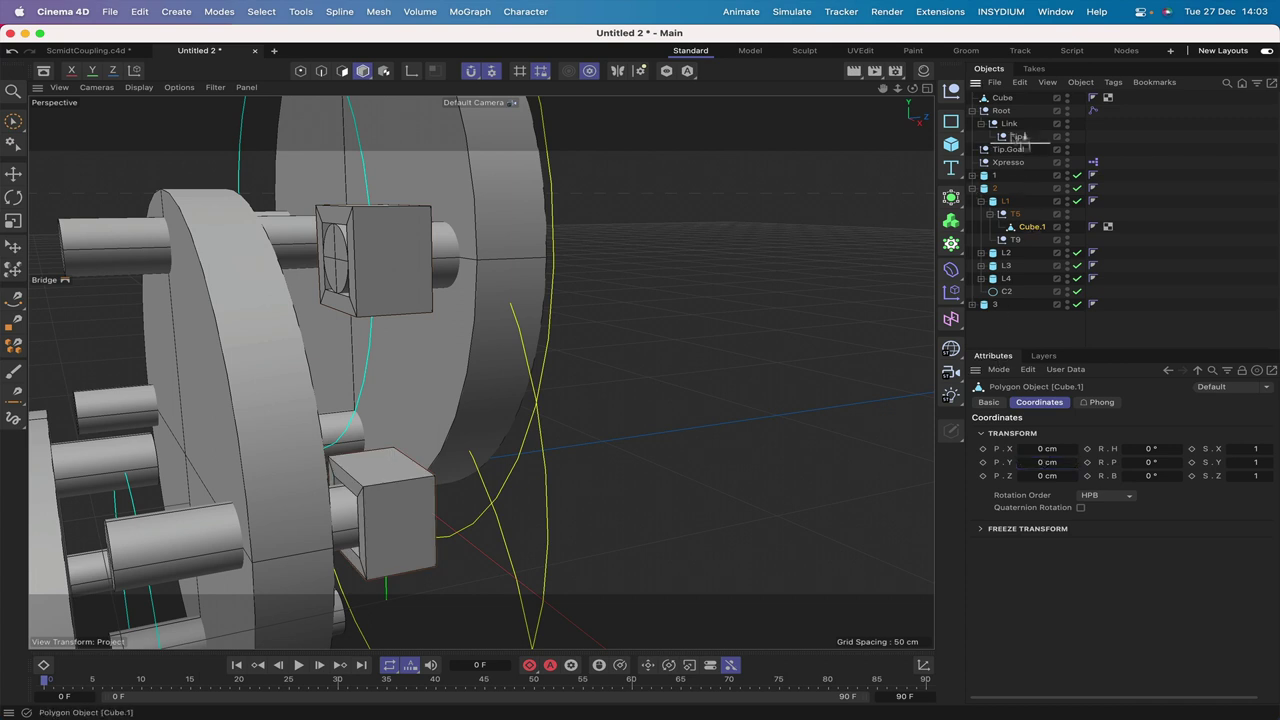
left_click_drag(1017, 136, 1005, 105)
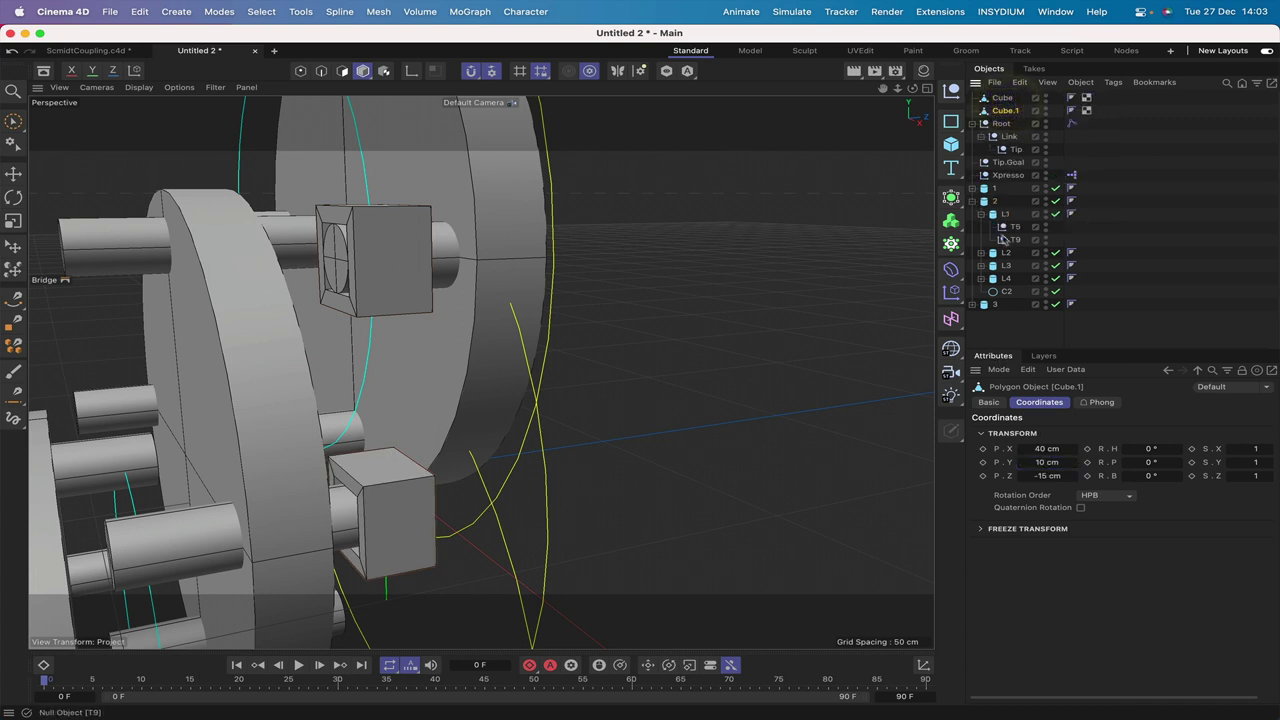
- Merge the two cubes into a single object with Connect Objects + Delete
left_click(972, 201)
left_click(972, 188)
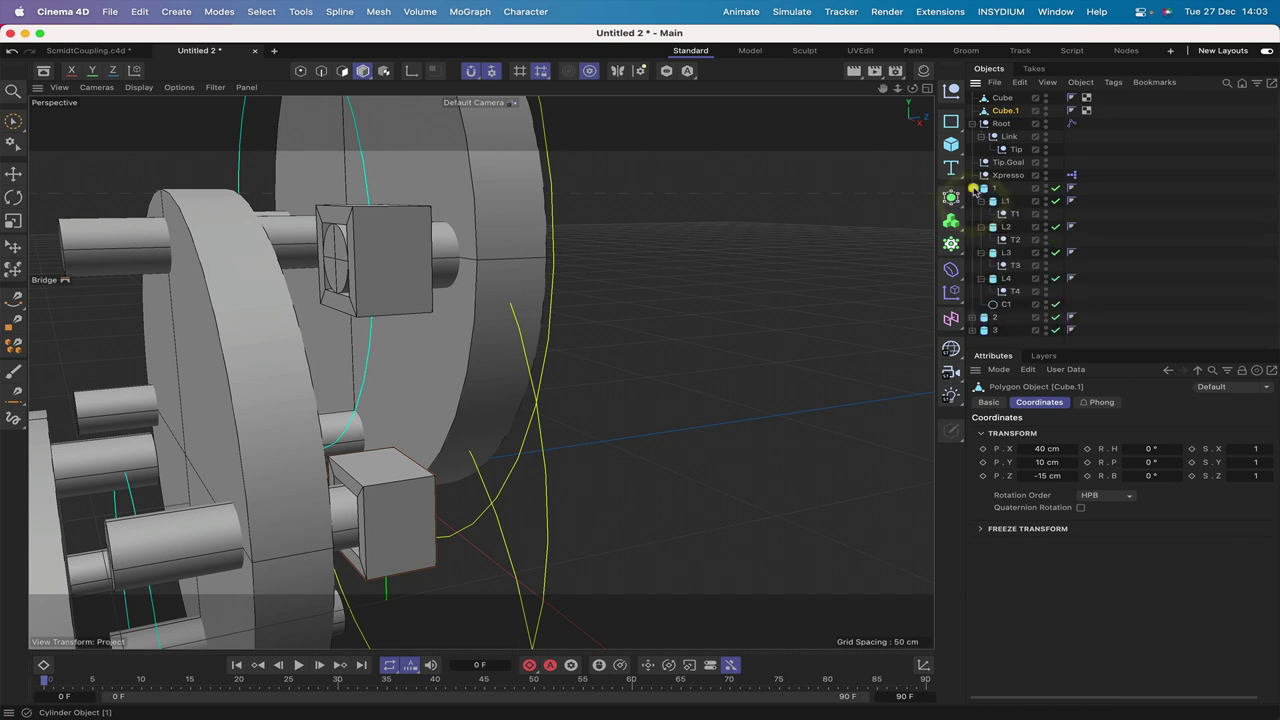
left_click(1001, 97, "shift")
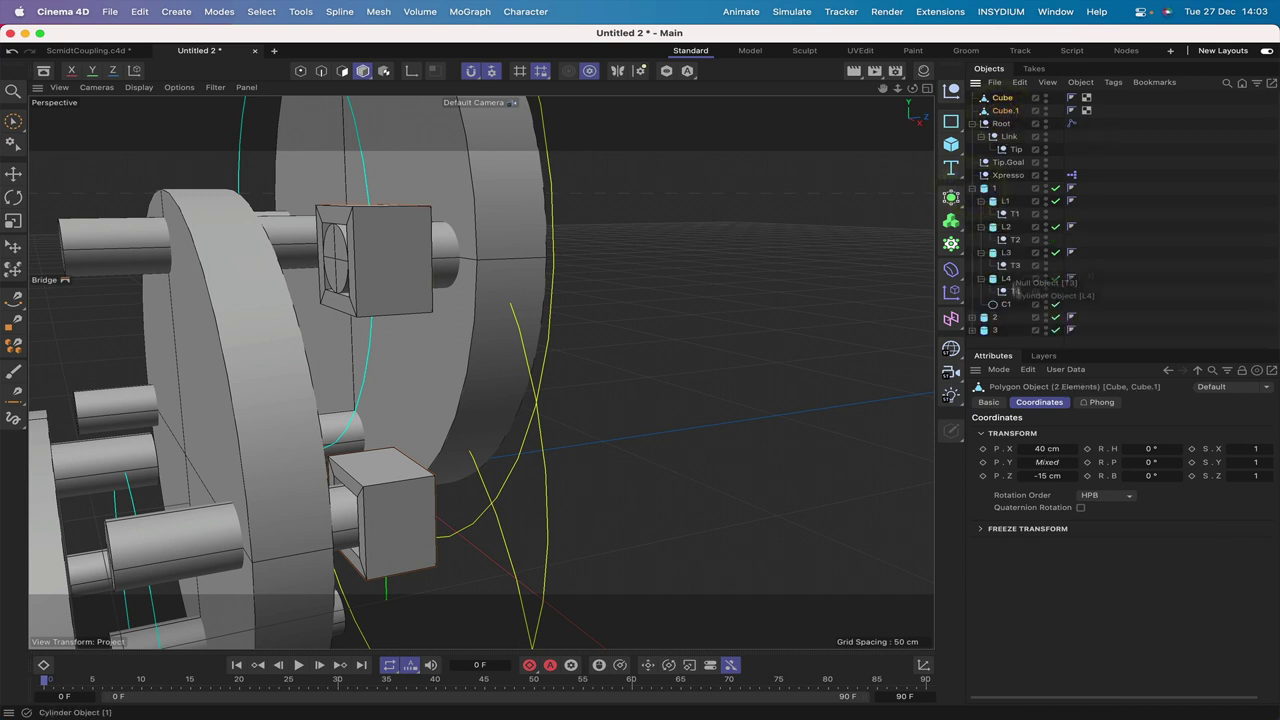
left_click(951, 430)
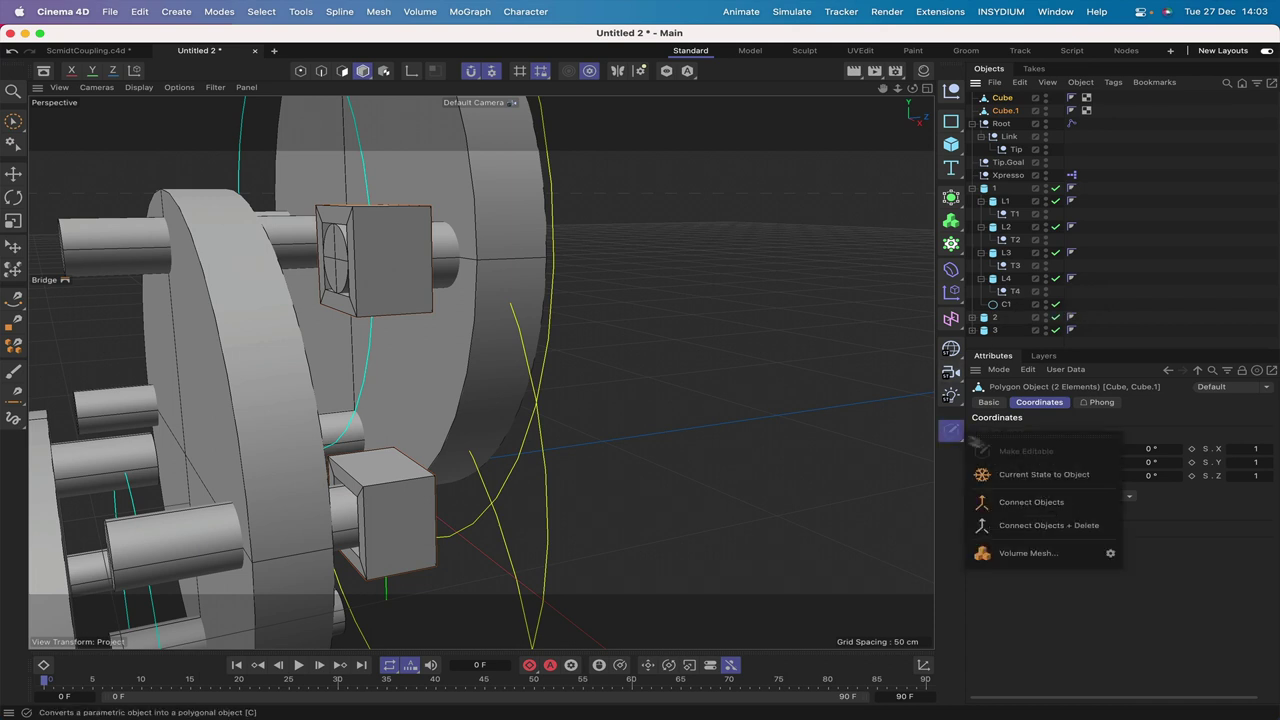
left_click(1014, 529)
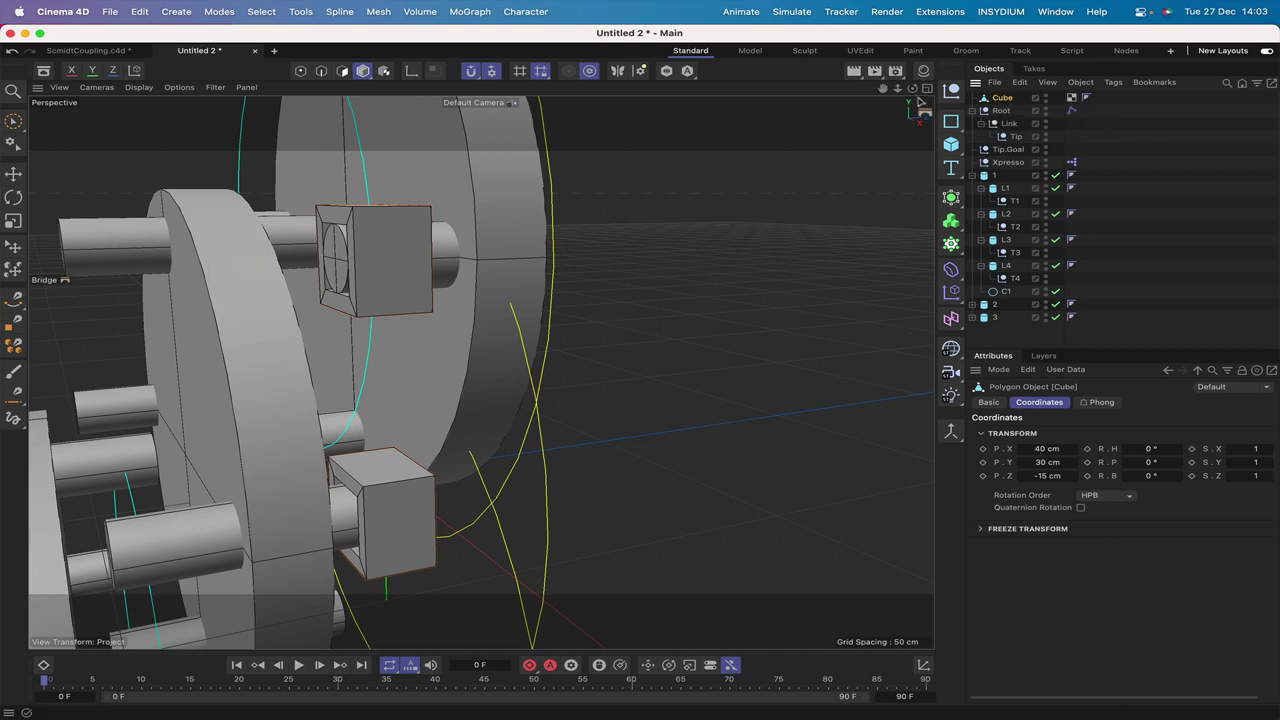
- Select the upper block's bottom polygon and the lower block's top polygon using Brush Selection with Visible Only turned on
left_click_drag(912, 88, 848, 93)
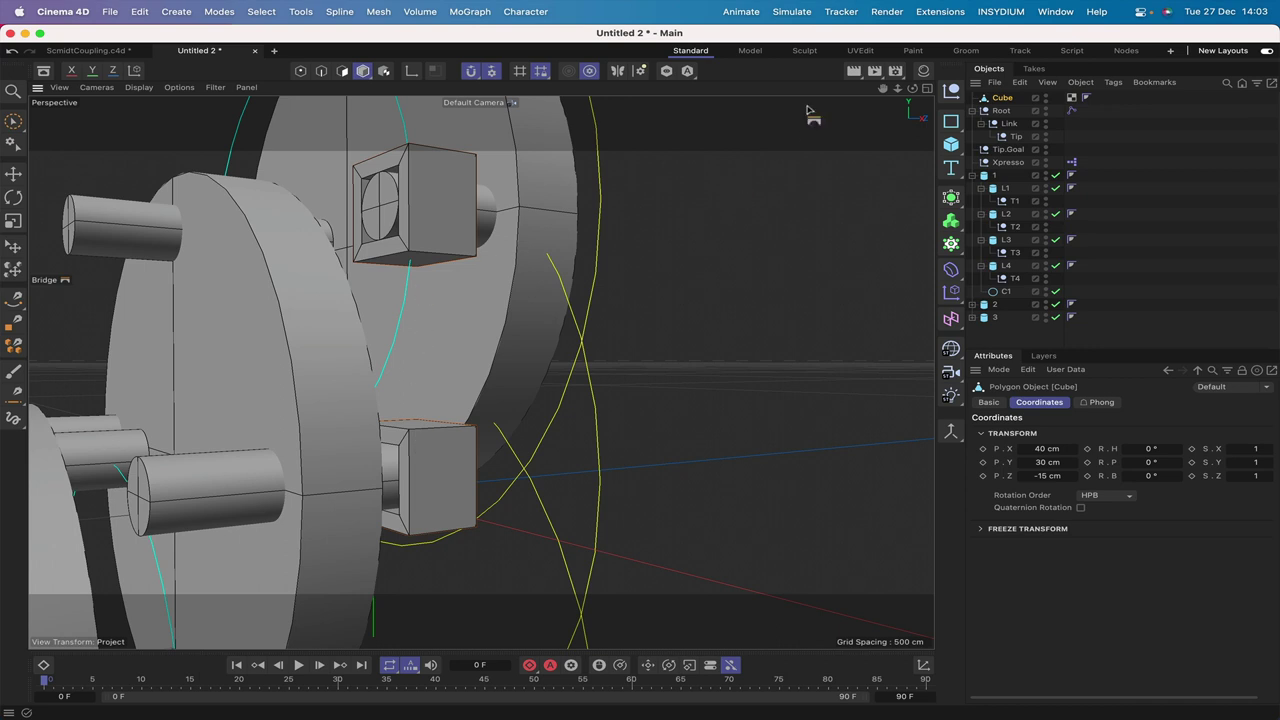
left_click_drag(910, 88, 911, 89)
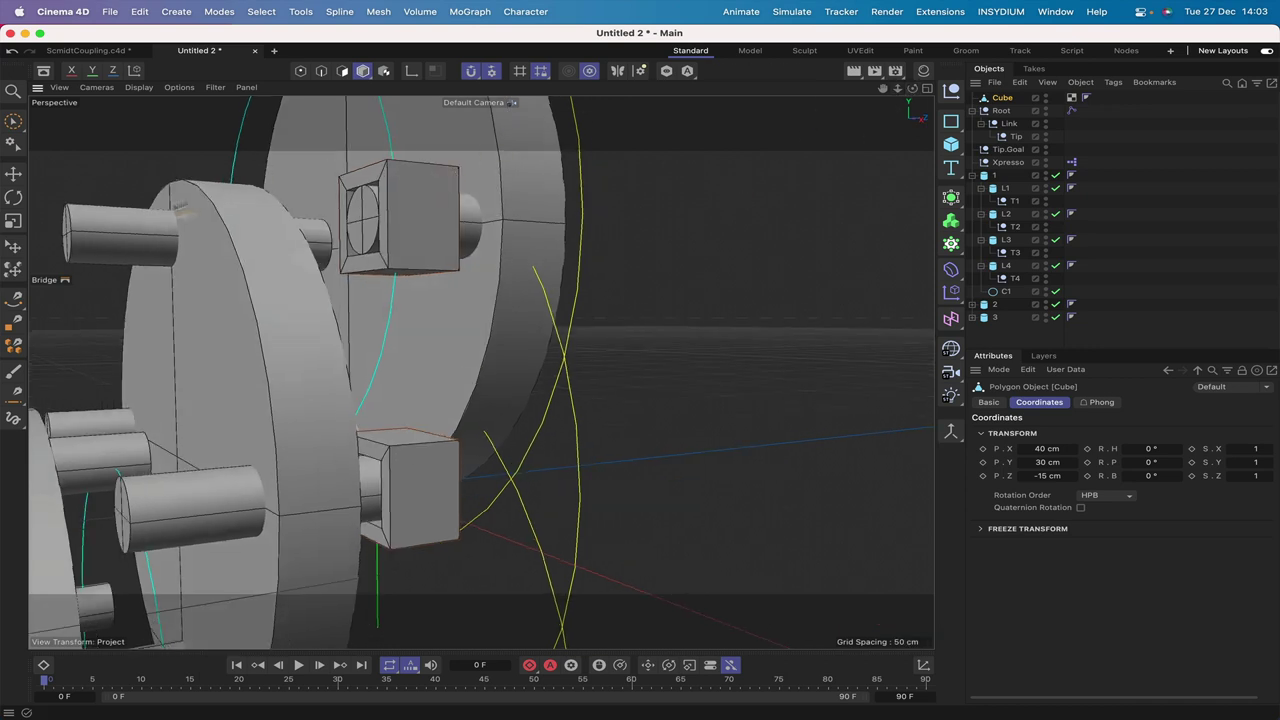
left_click(343, 71)
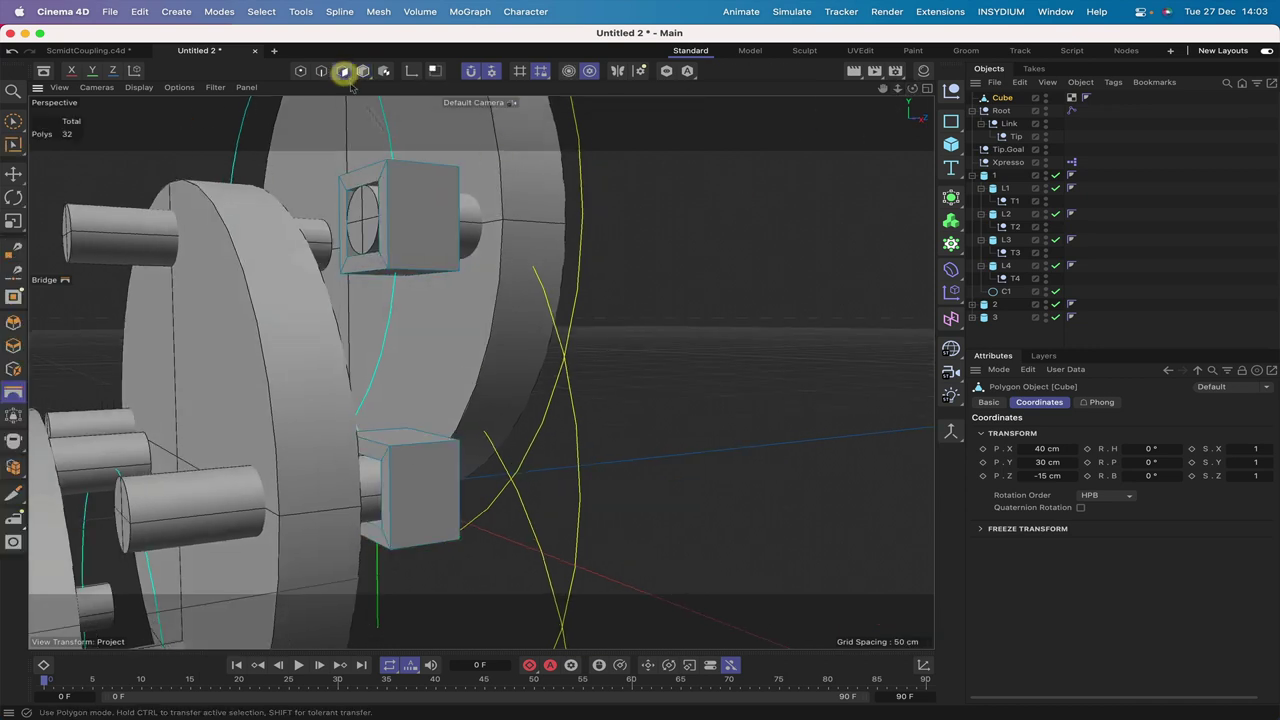
left_click(13, 121)
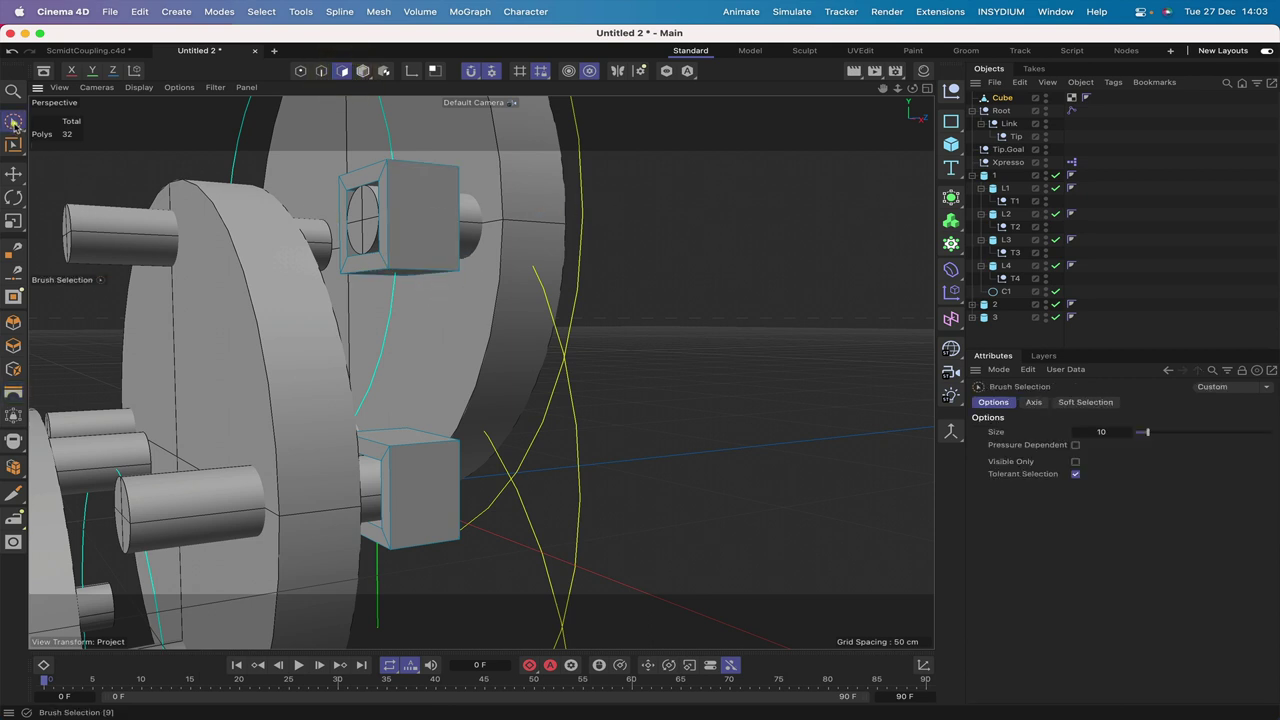
left_click(1075, 462)
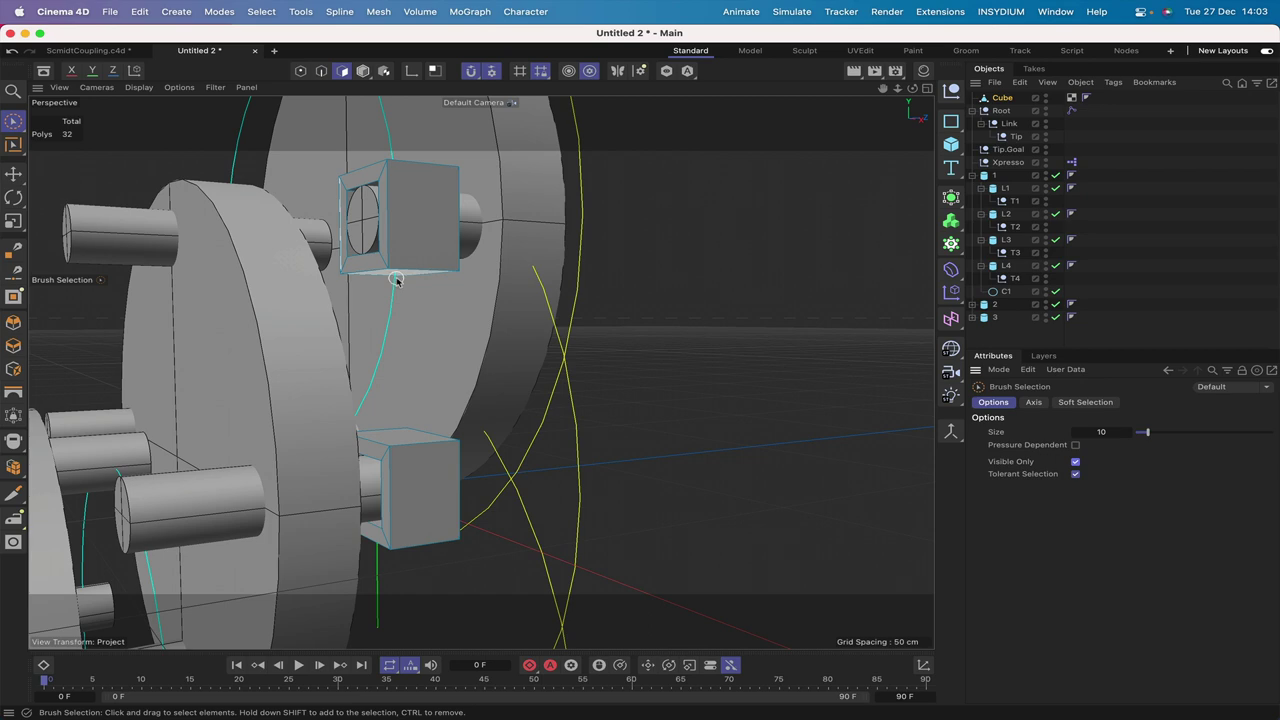
left_click_drag(912, 88, 637, 371)
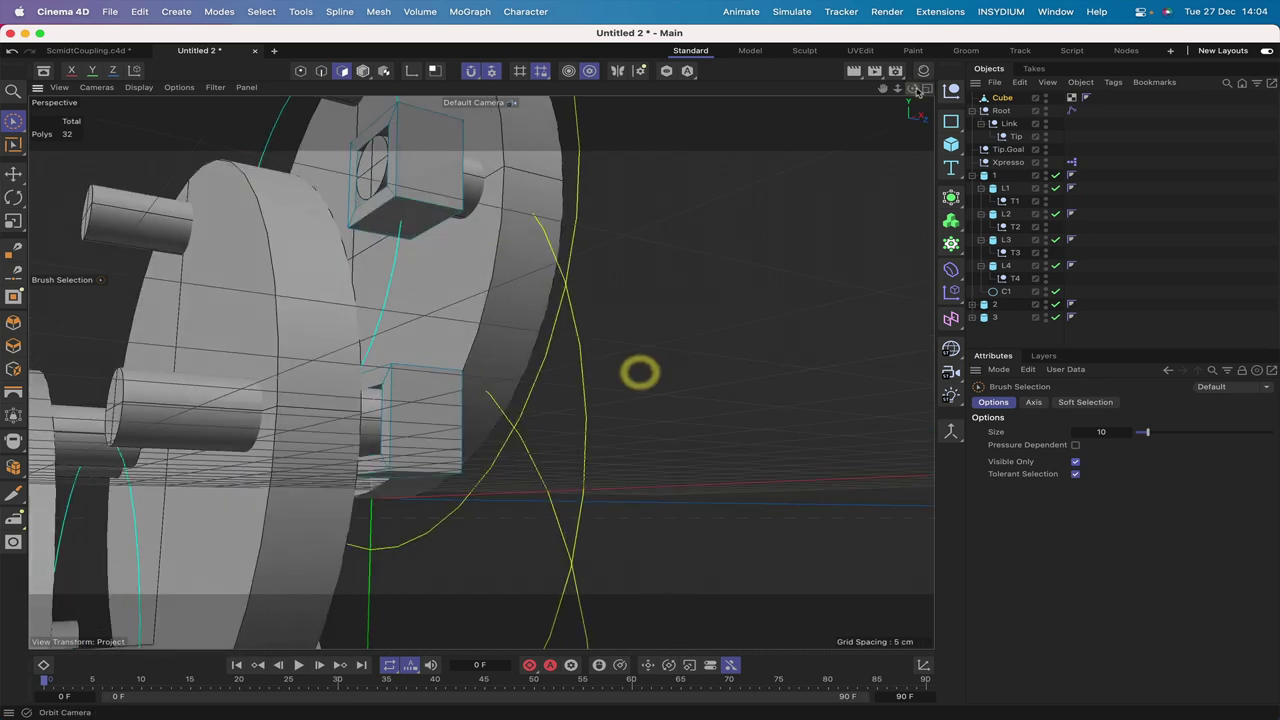
left_click(408, 226)
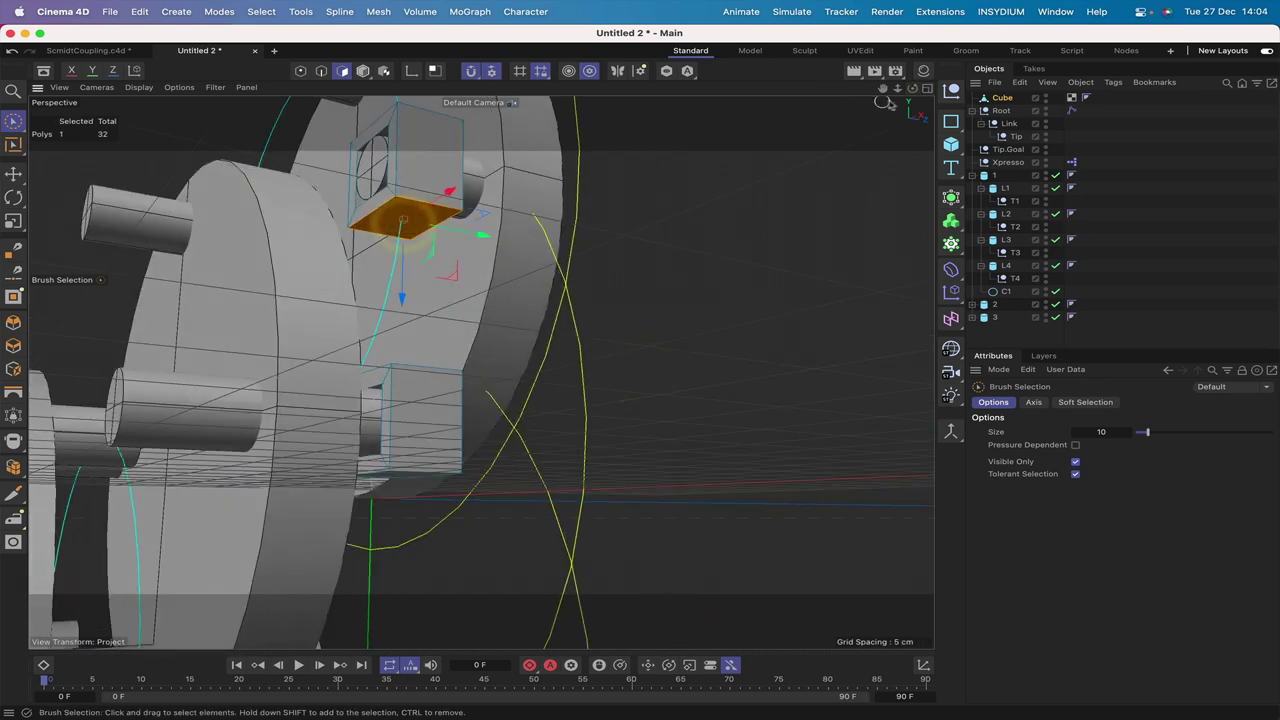
left_click_drag(912, 90, 560, 300)
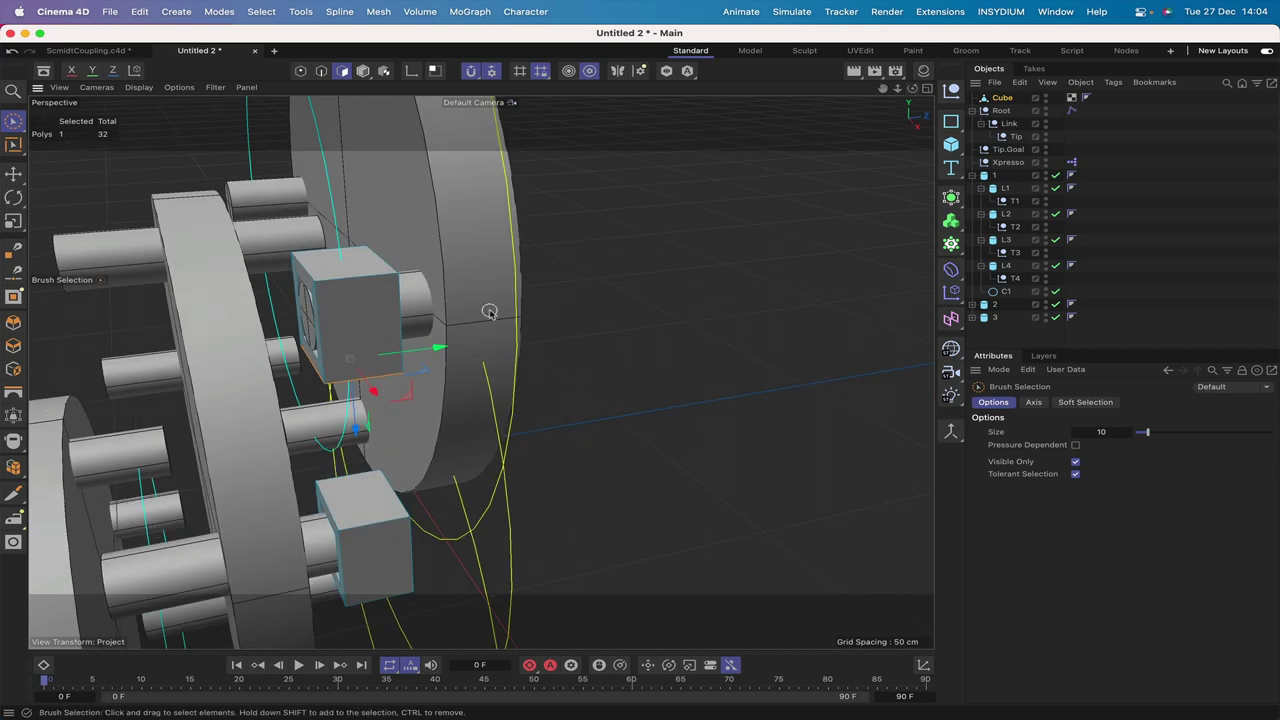
left_click(371, 489, "shift")
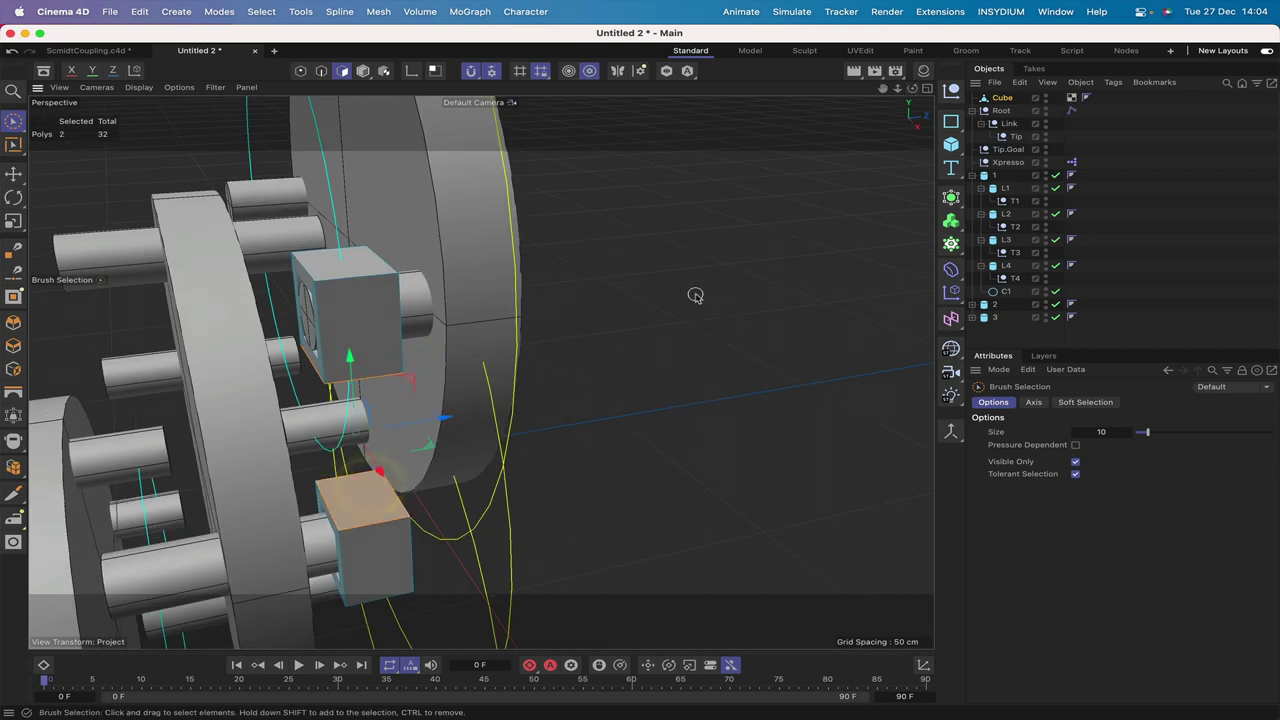
- Inset the two facing polygons with an offset of 2.5 cm and bridge them to form the link's connecting arm
key("i")
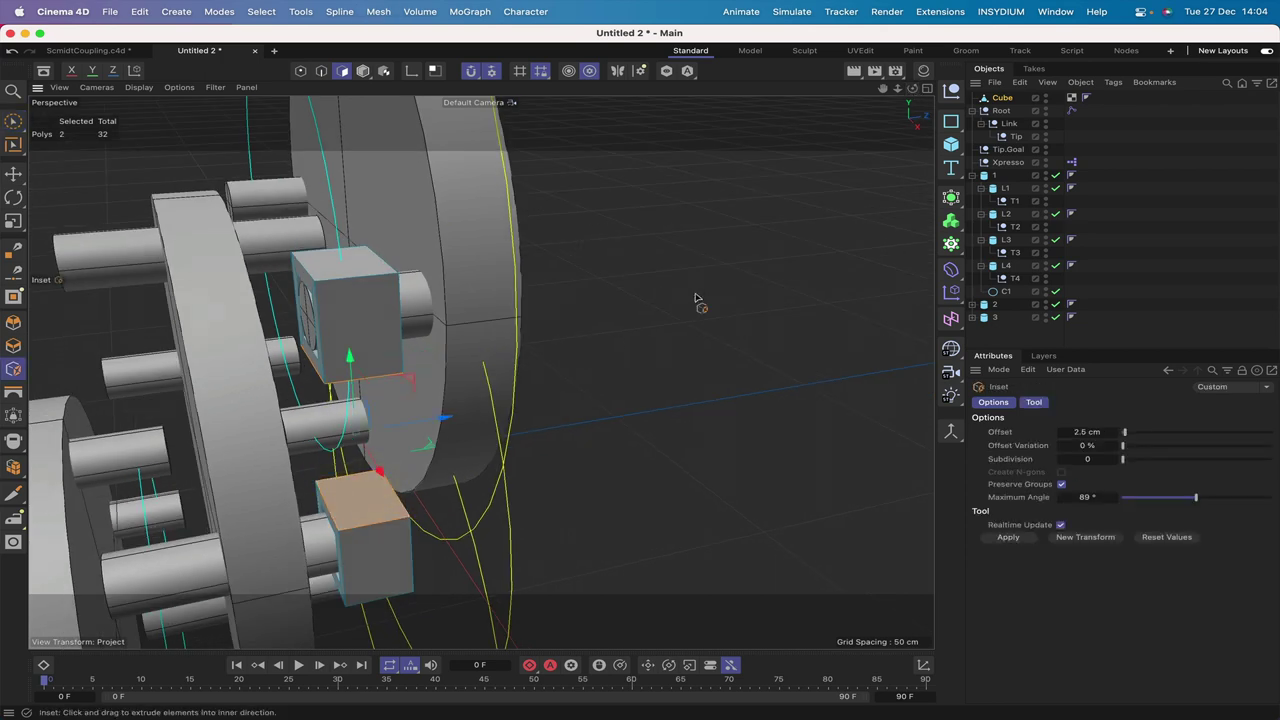
left_click(1008, 538)
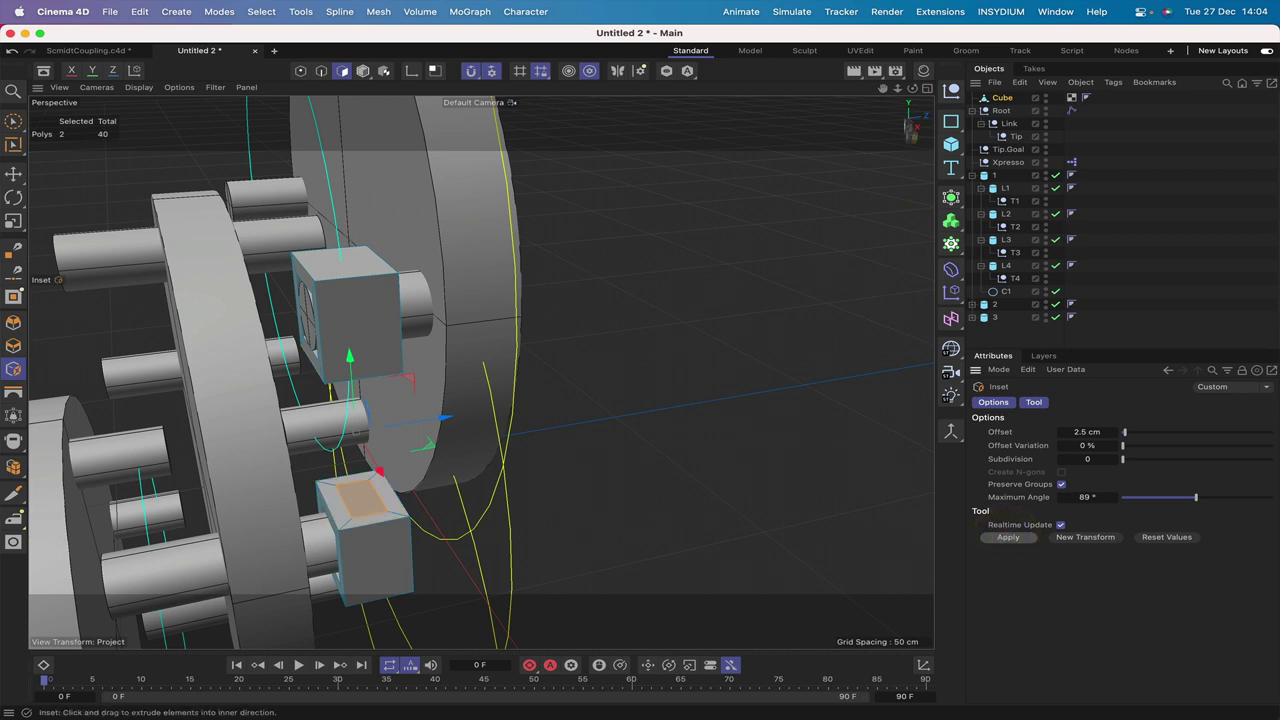
left_click_drag(910, 96, 770, 114)
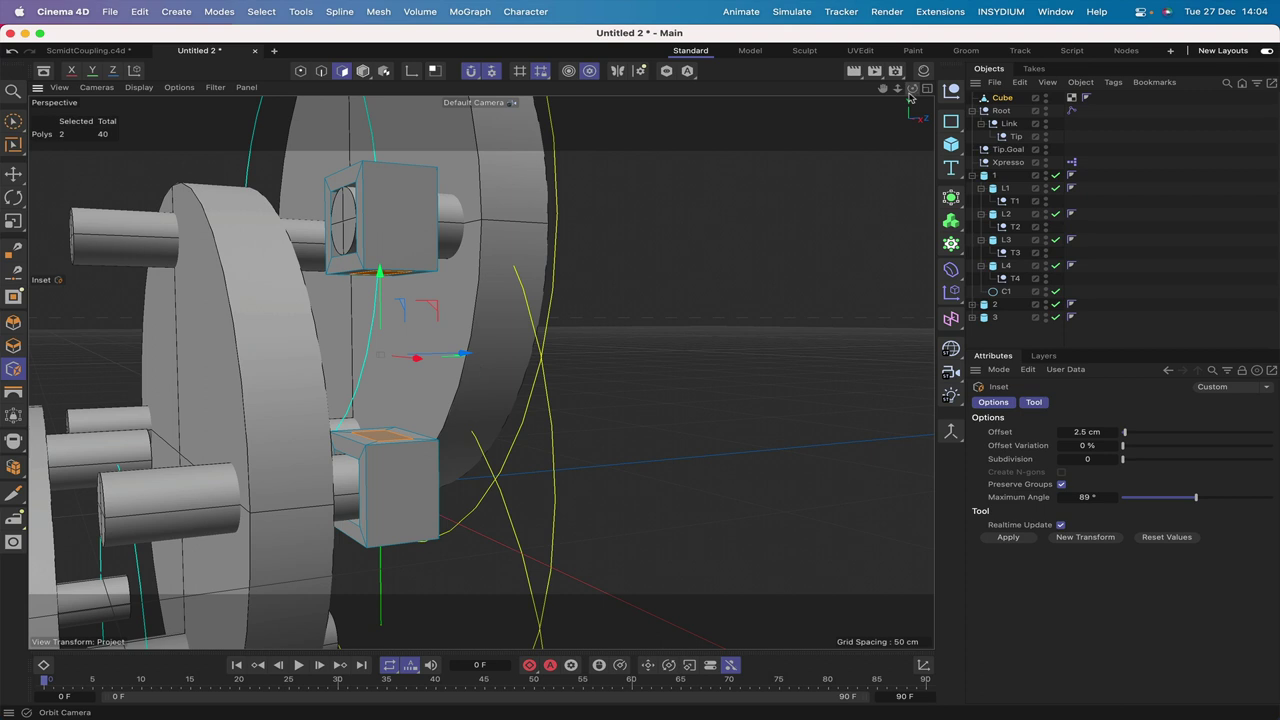
key("m")
key("b")
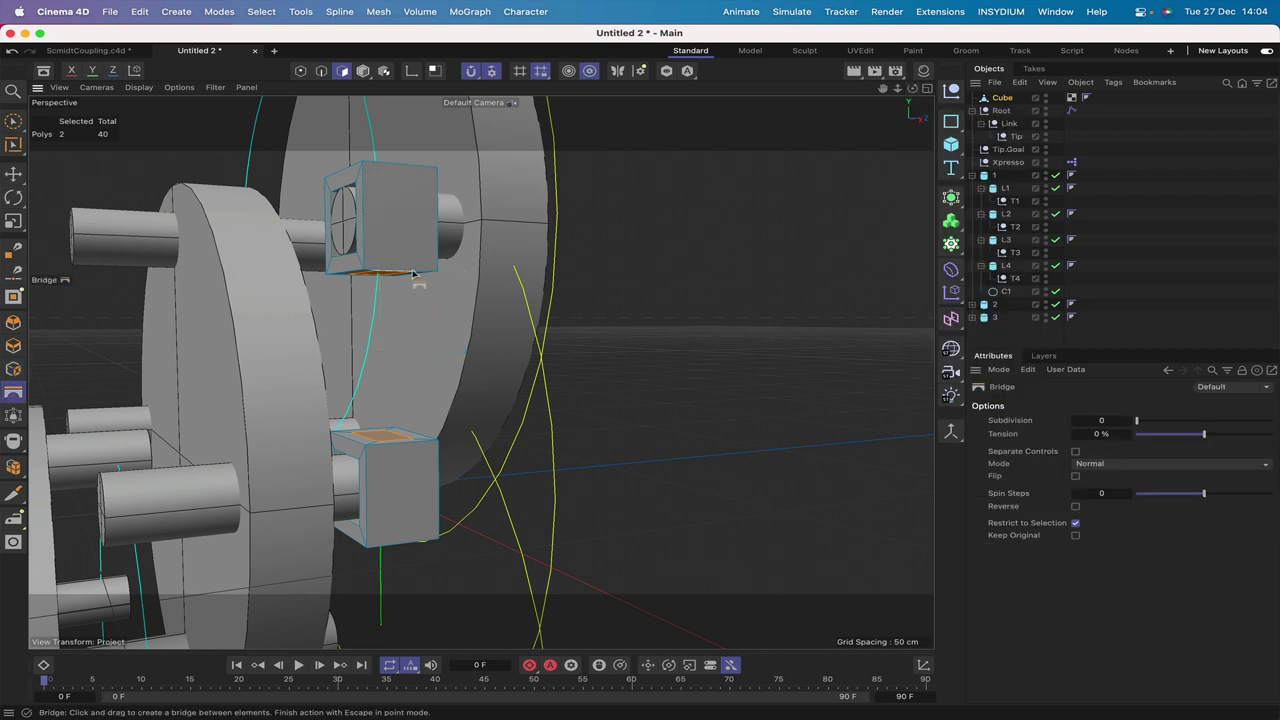
left_click_drag(412, 270, 414, 342)
left_click_drag(426, 408, 423, 409)
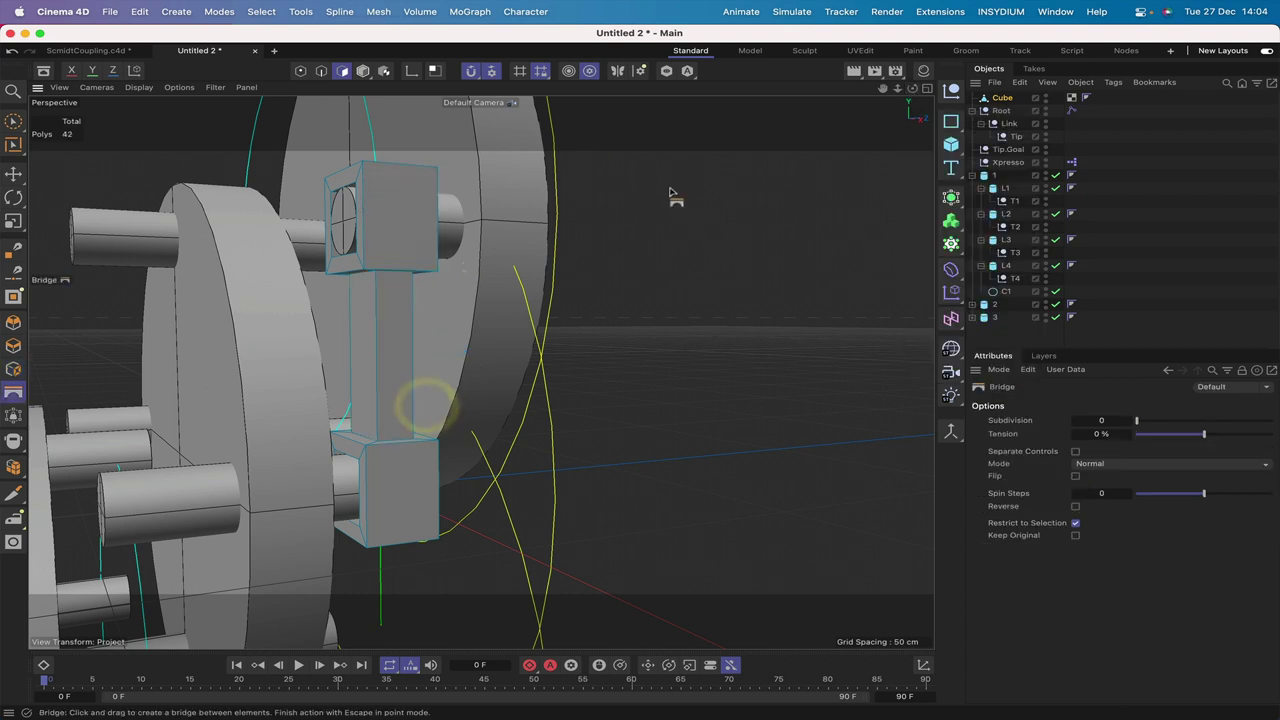
- Add a Subdivision Surface as the parent of the link's cube object to smooth it
left_click_drag(912, 88, 880, 92)
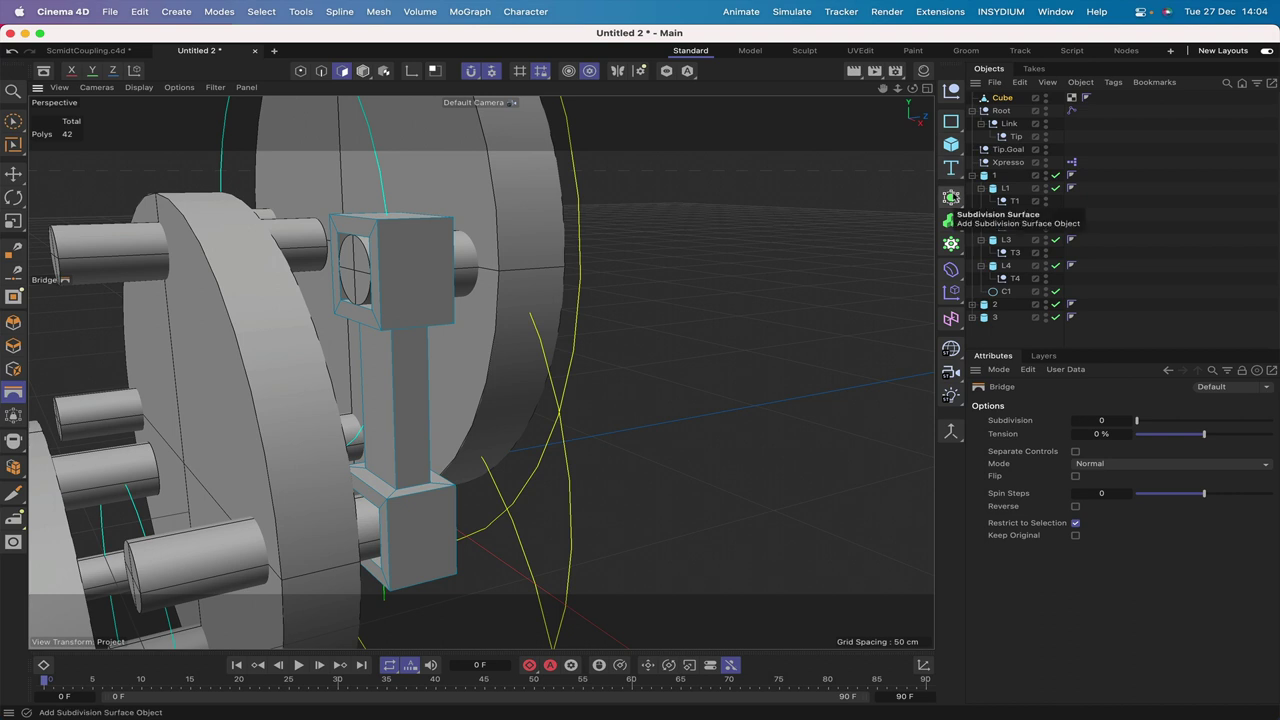
left_click(951, 197, "alt")
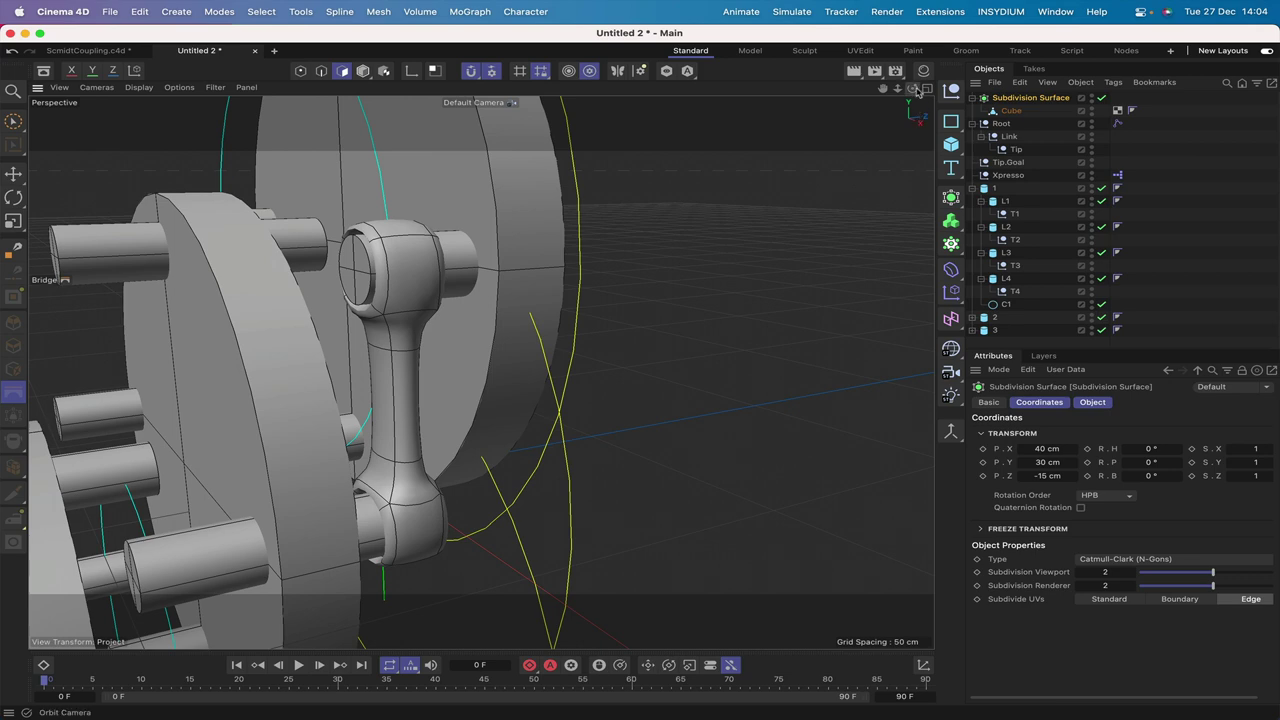
left_click_drag(913, 91, 480, 372)
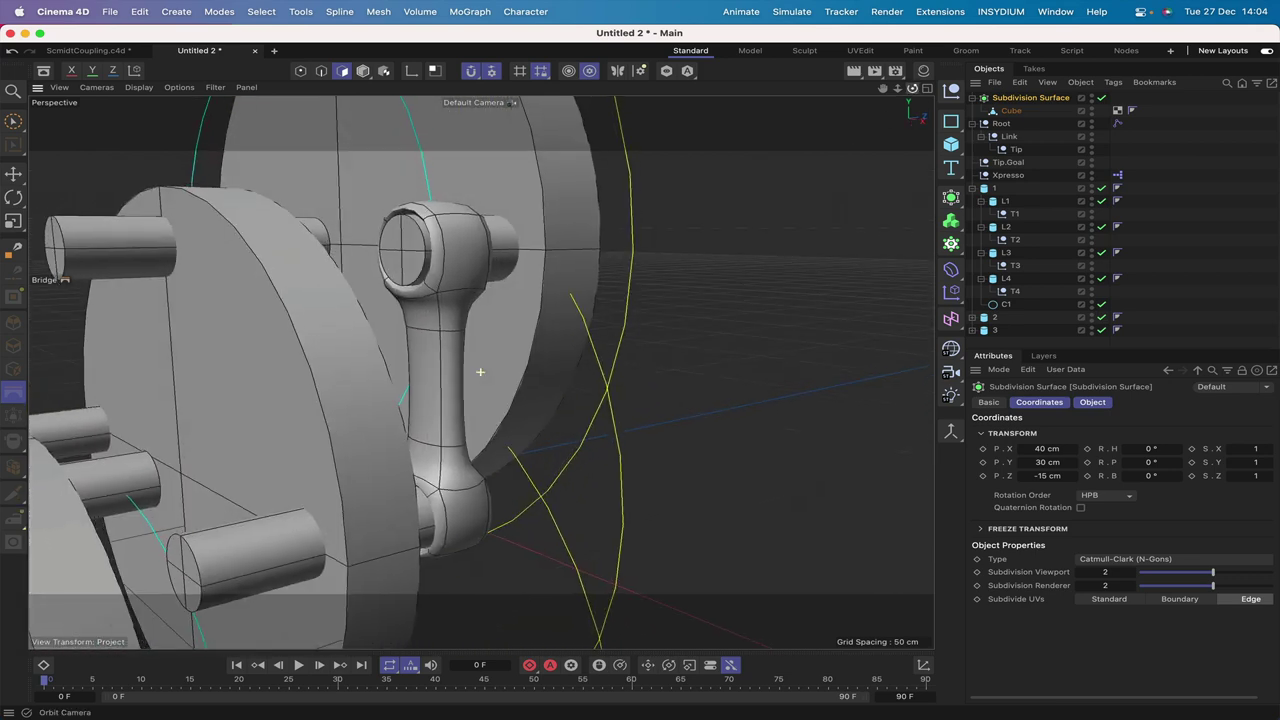
- Put the link's cube object in Edge mode and turn off Isoline Editing to show its original cage edges
left_click(1012, 110)
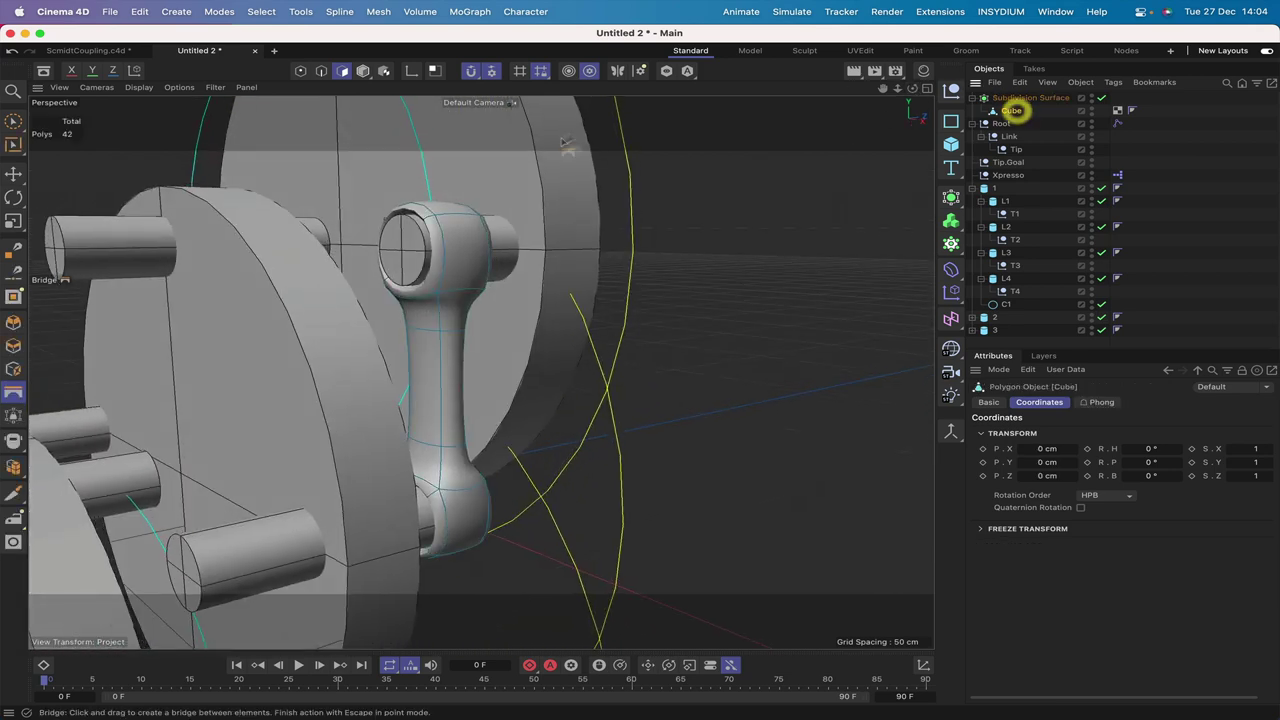
left_click(321, 72)
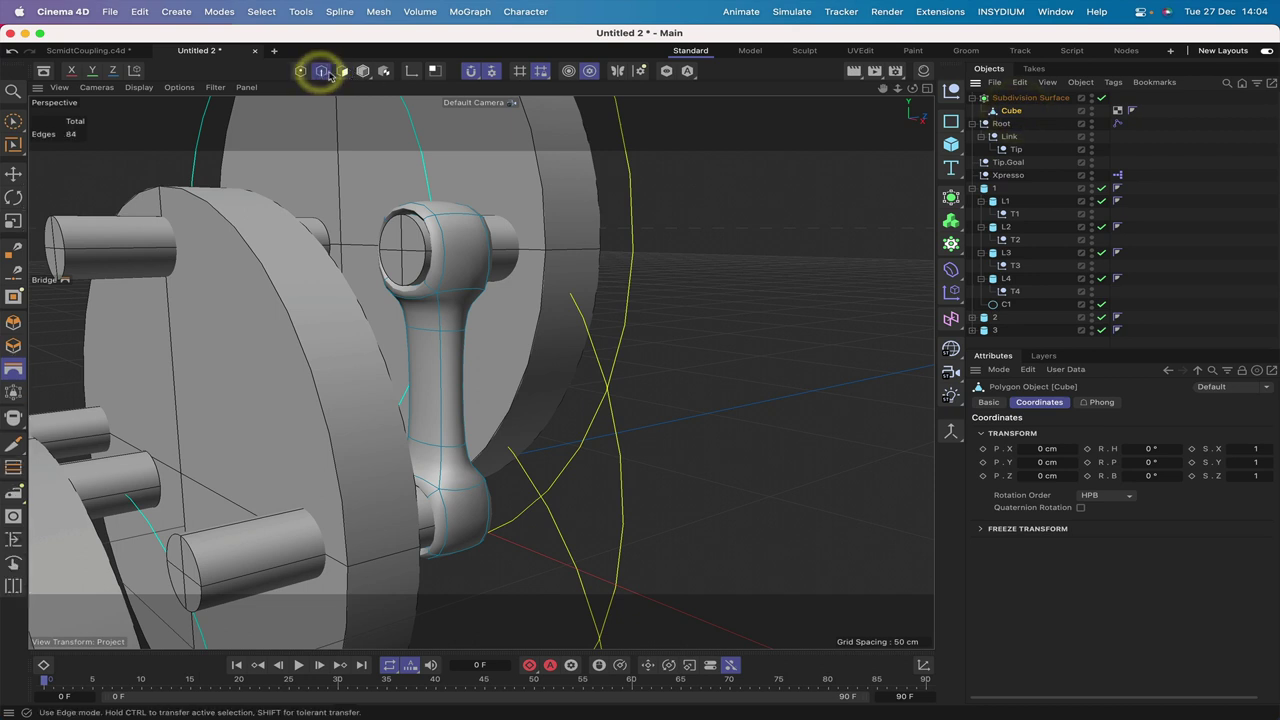
left_click(179, 87)
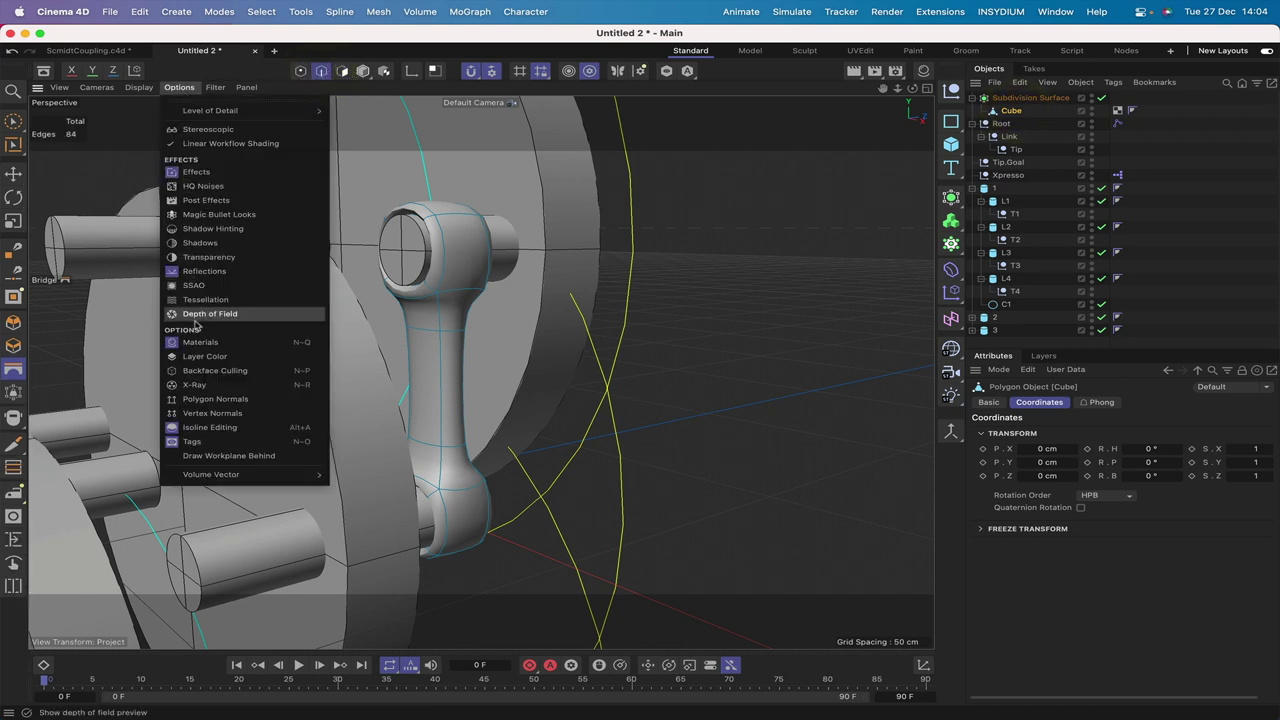
left_click(195, 422)
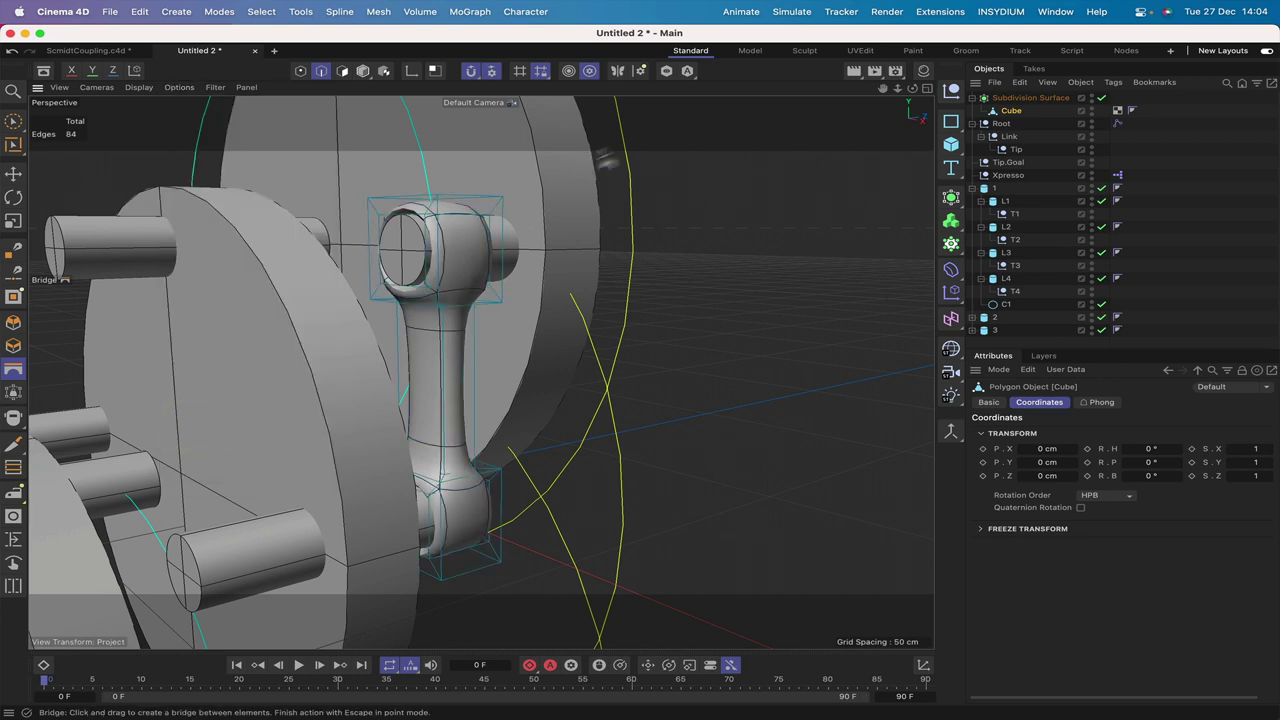
left_click_drag(911, 89, 910, 90)
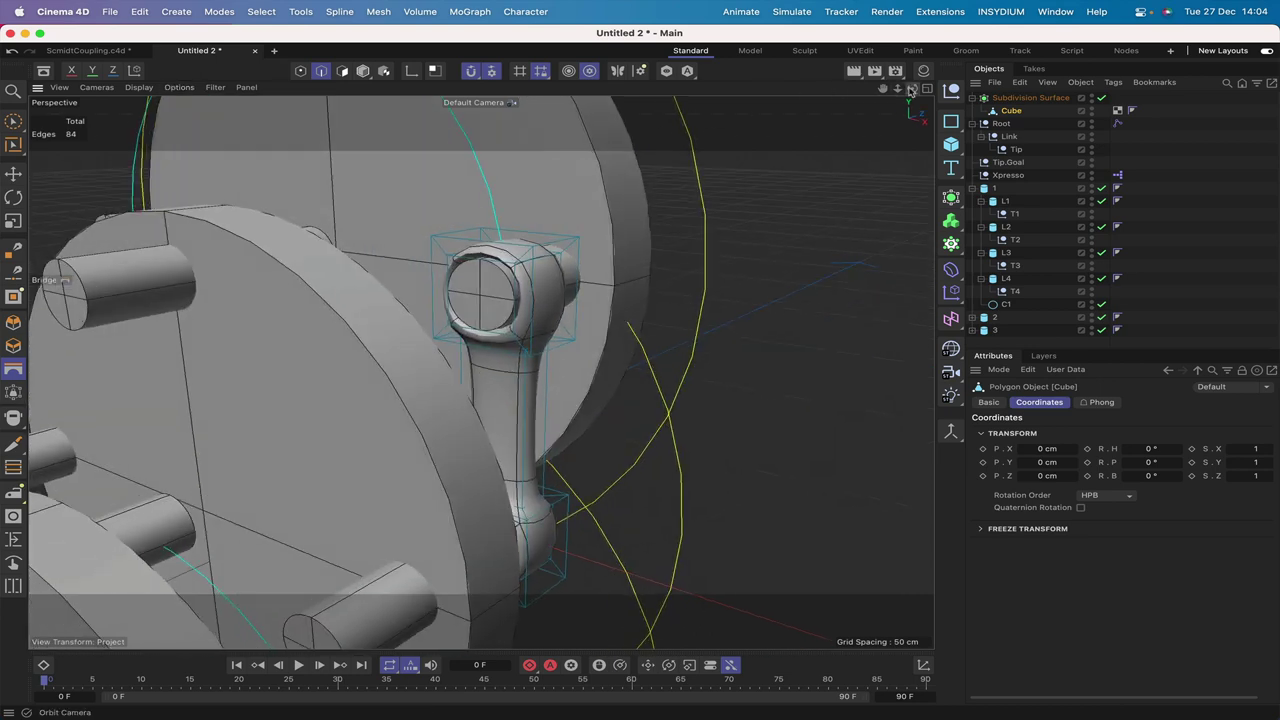
- Loop-select the inner and outer edge loops on both pin faces of the link's upper block, using wireframe display to reach the hidden loop
key("u")
key("l")
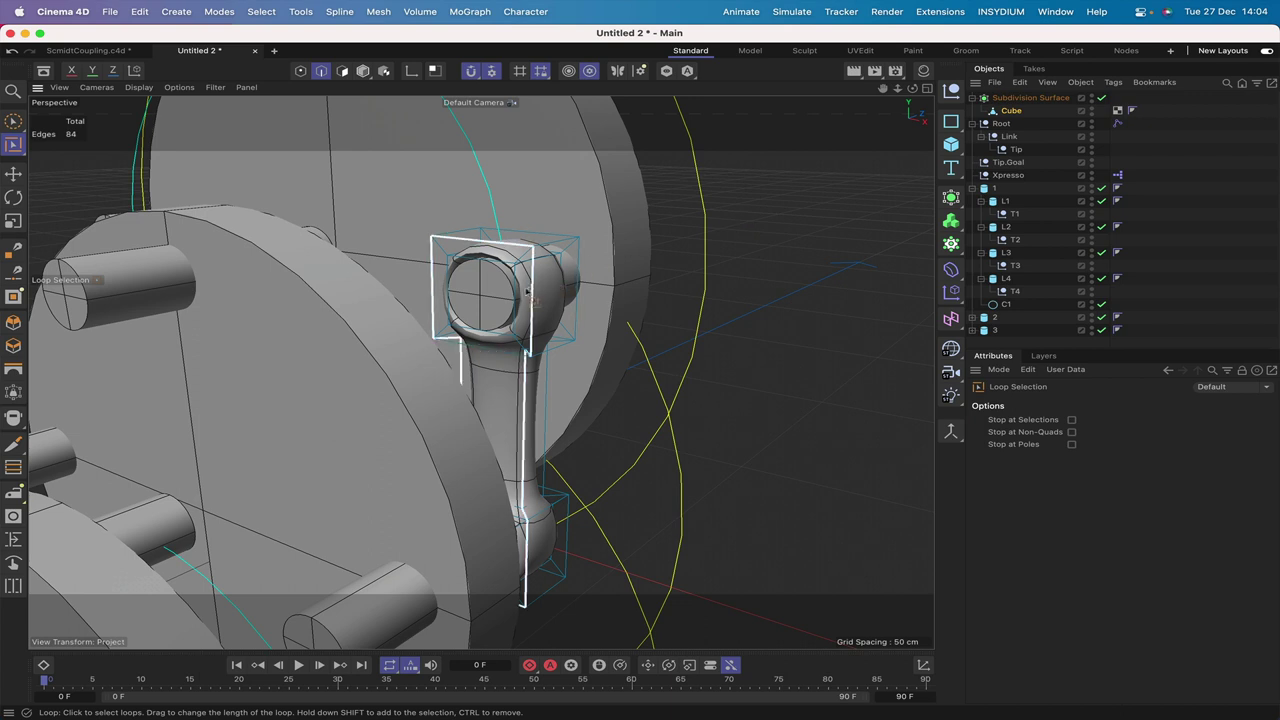
left_click(517, 297)
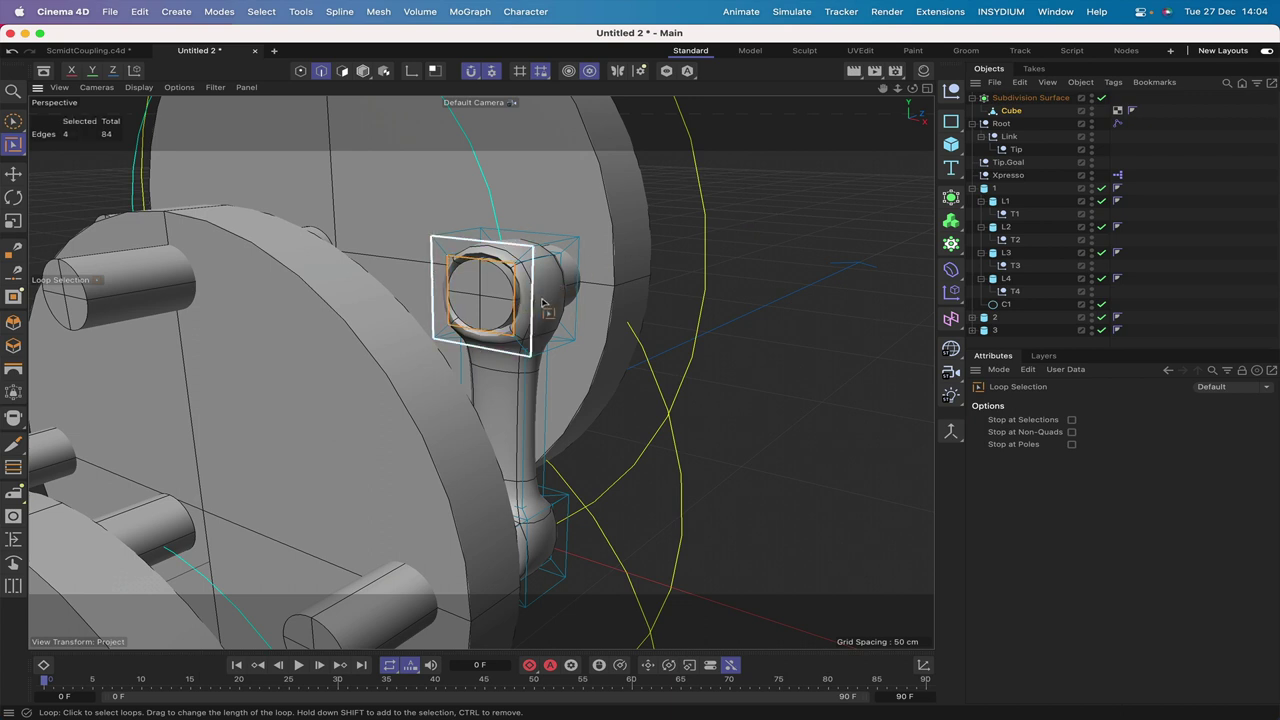
left_click(543, 298, "shift")
left_click(558, 290, "shift")
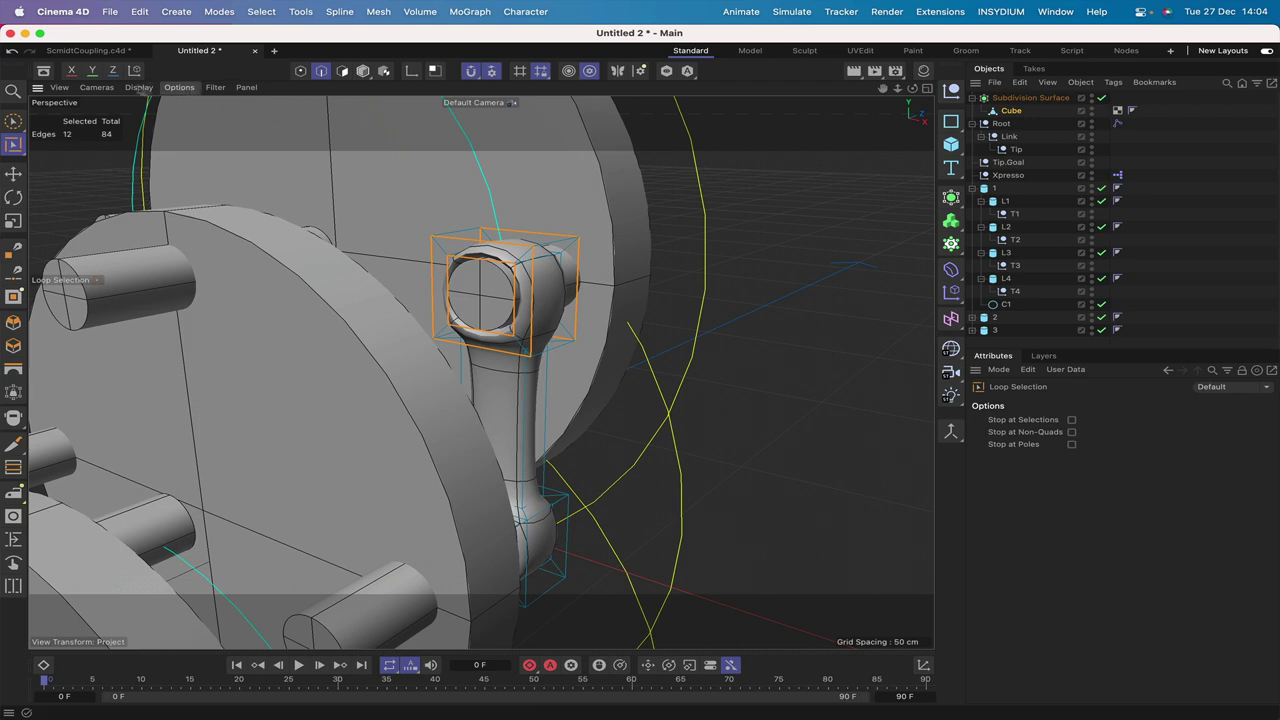
left_click(139, 87)
left_click(150, 225)
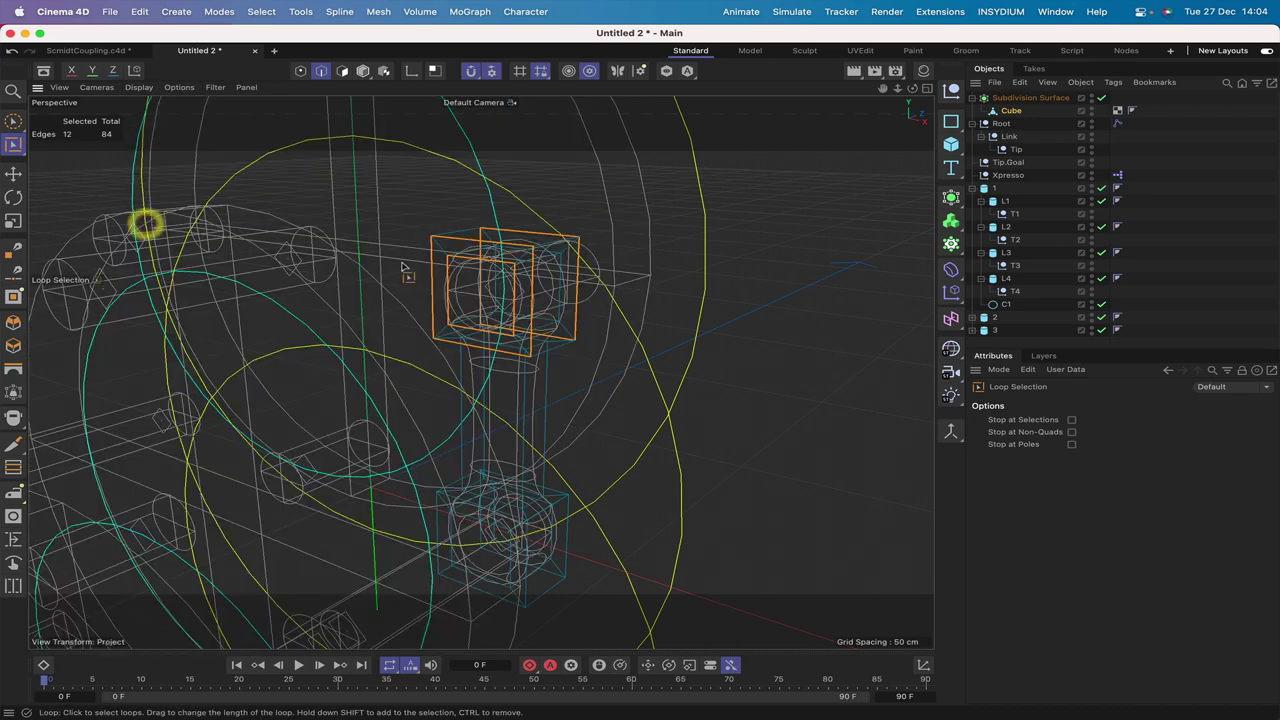
left_click(484, 290, "shift")
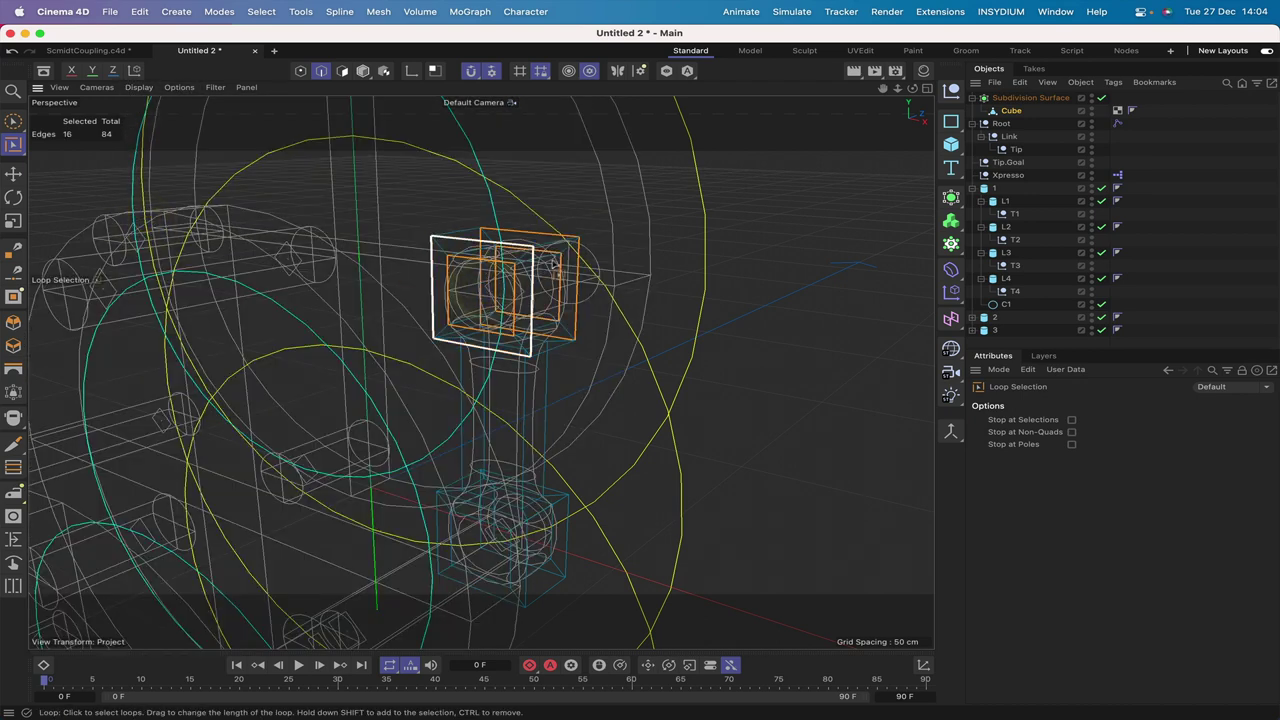
- Add the inner and outer edge loops on both pin faces of the link's lower block to the selection
left_click_drag(883, 89, 914, 90)
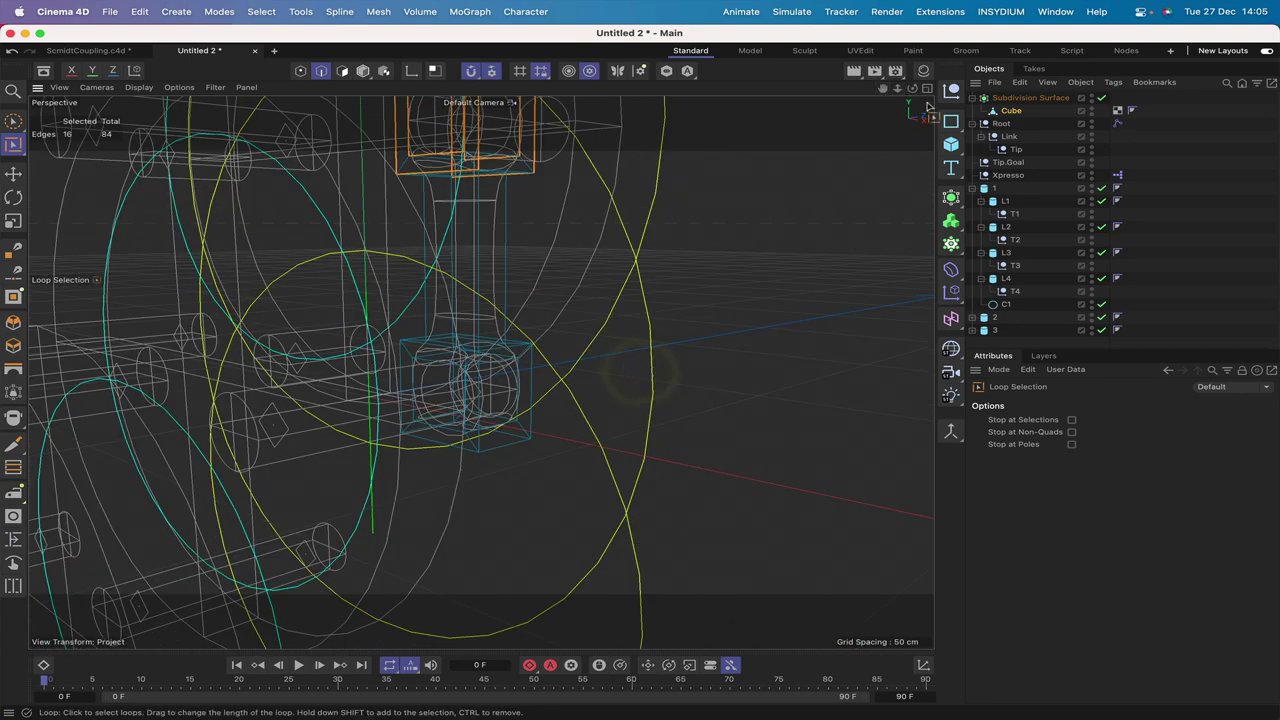
left_click_drag(480, 372, 468, 440)
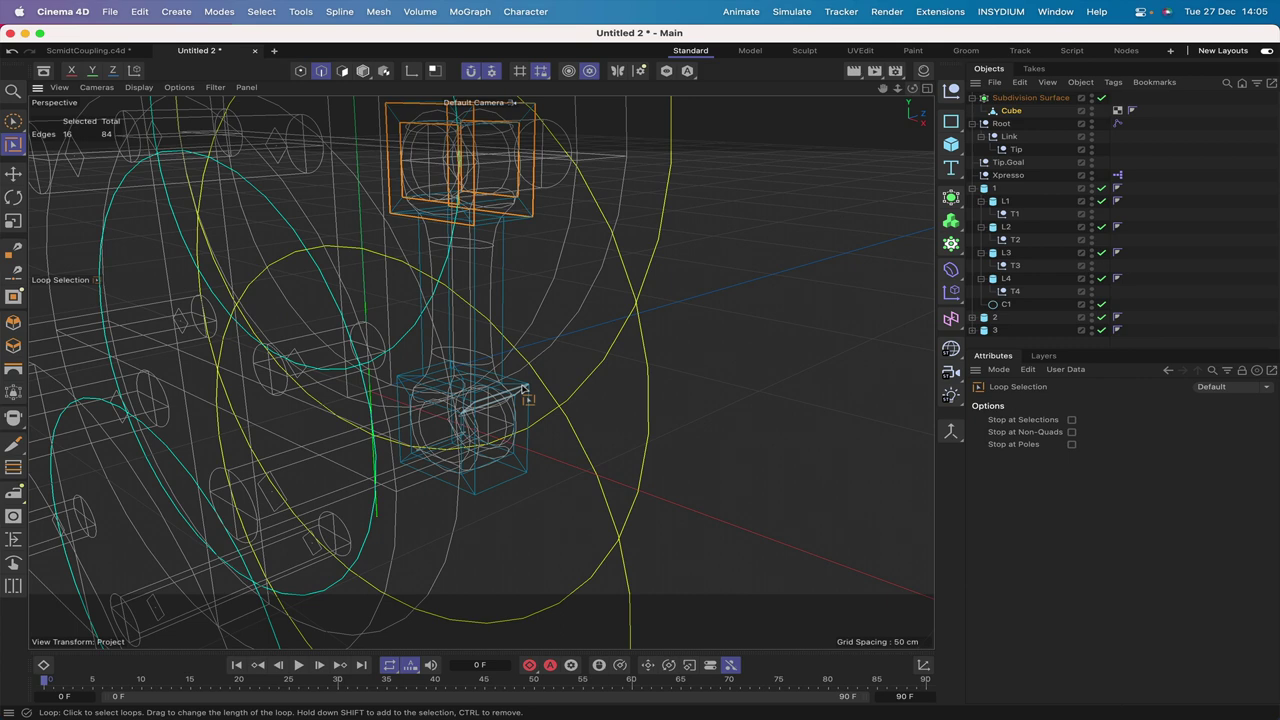
left_click(460, 432)
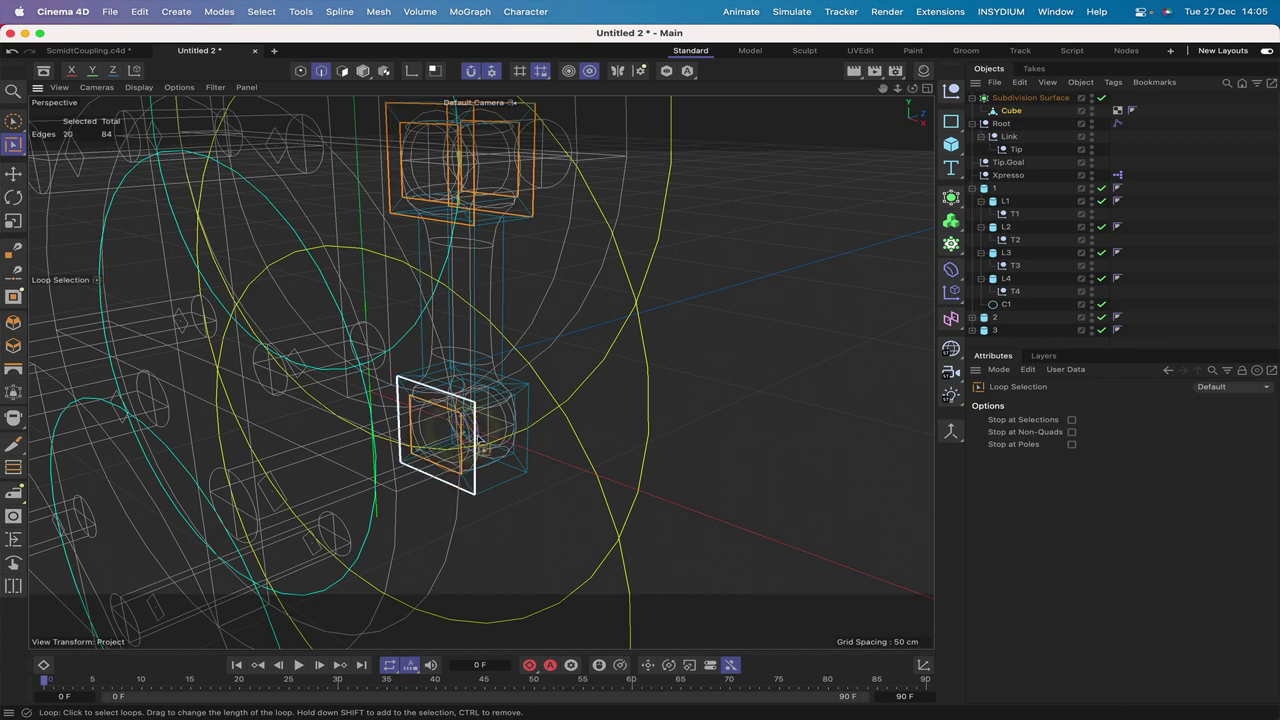
left_click(523, 429, "shift")
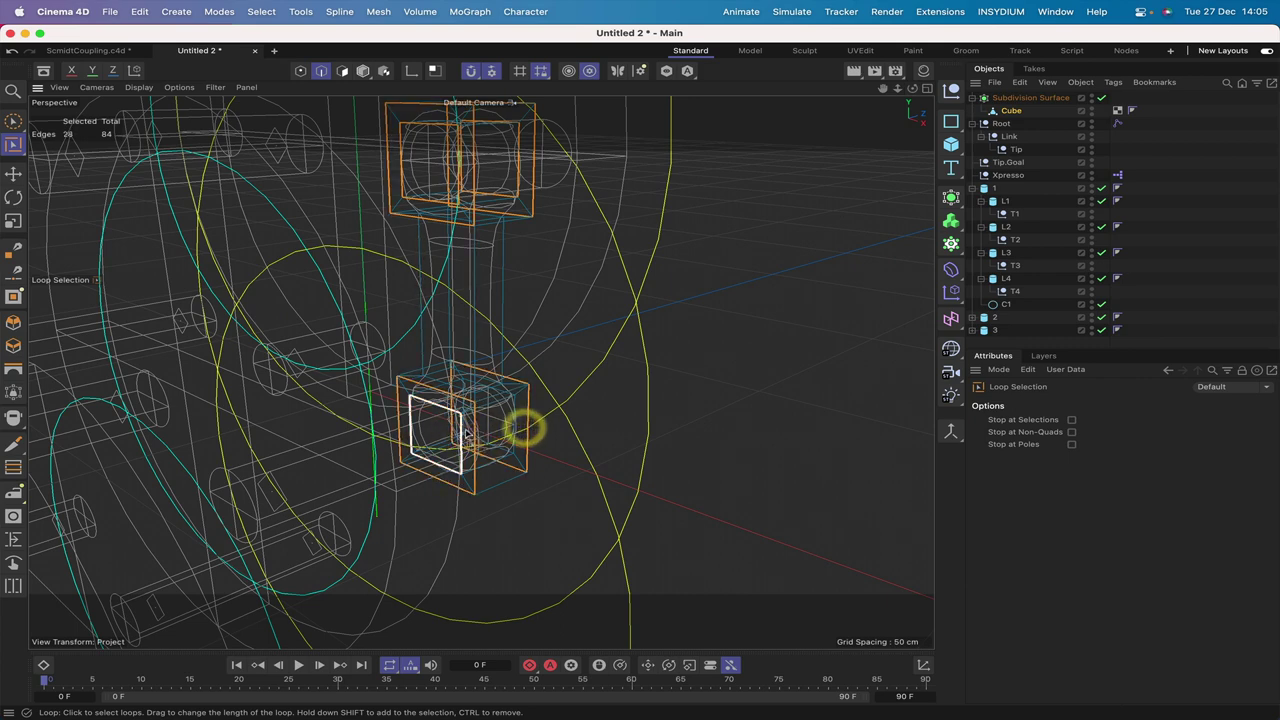
left_click_drag(912, 88, 860, 92)
left_click_drag(480, 372, 623, 340)
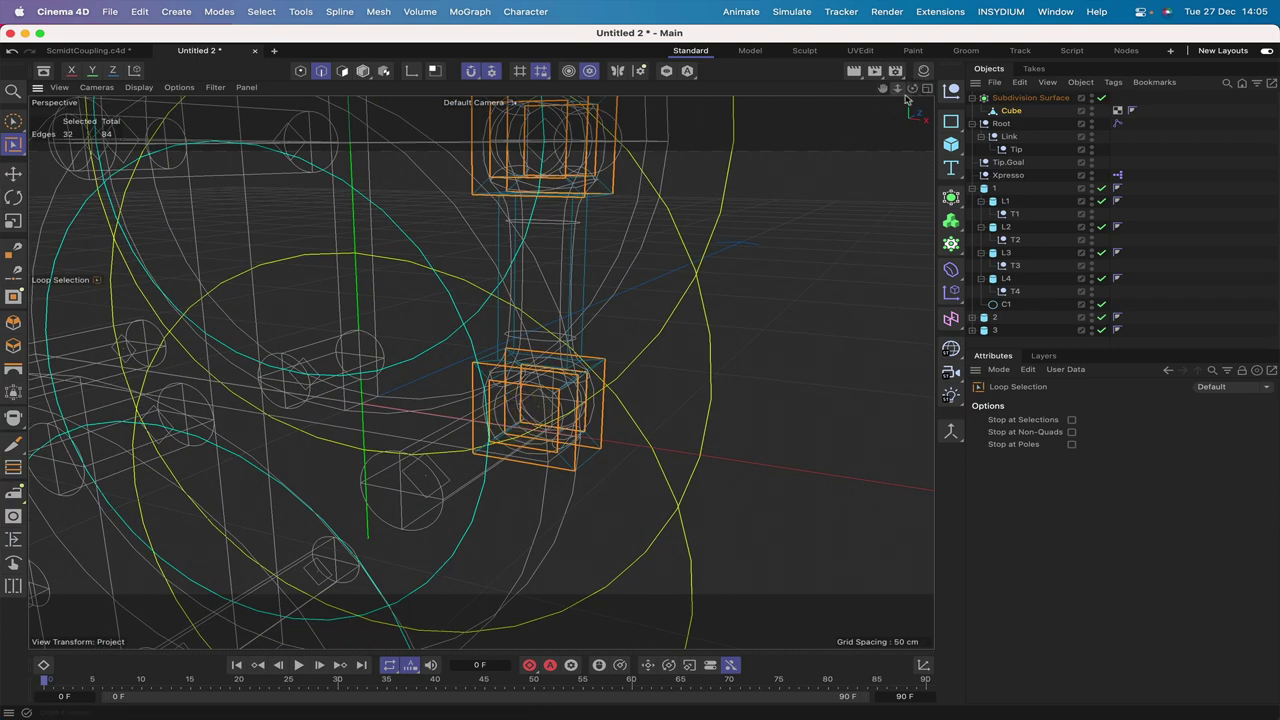
- Restore the shaded display with lines and apply subdivision weighting to the selected loops to sharpen the link's block ends
left_click_drag(912, 88, 838, 95)
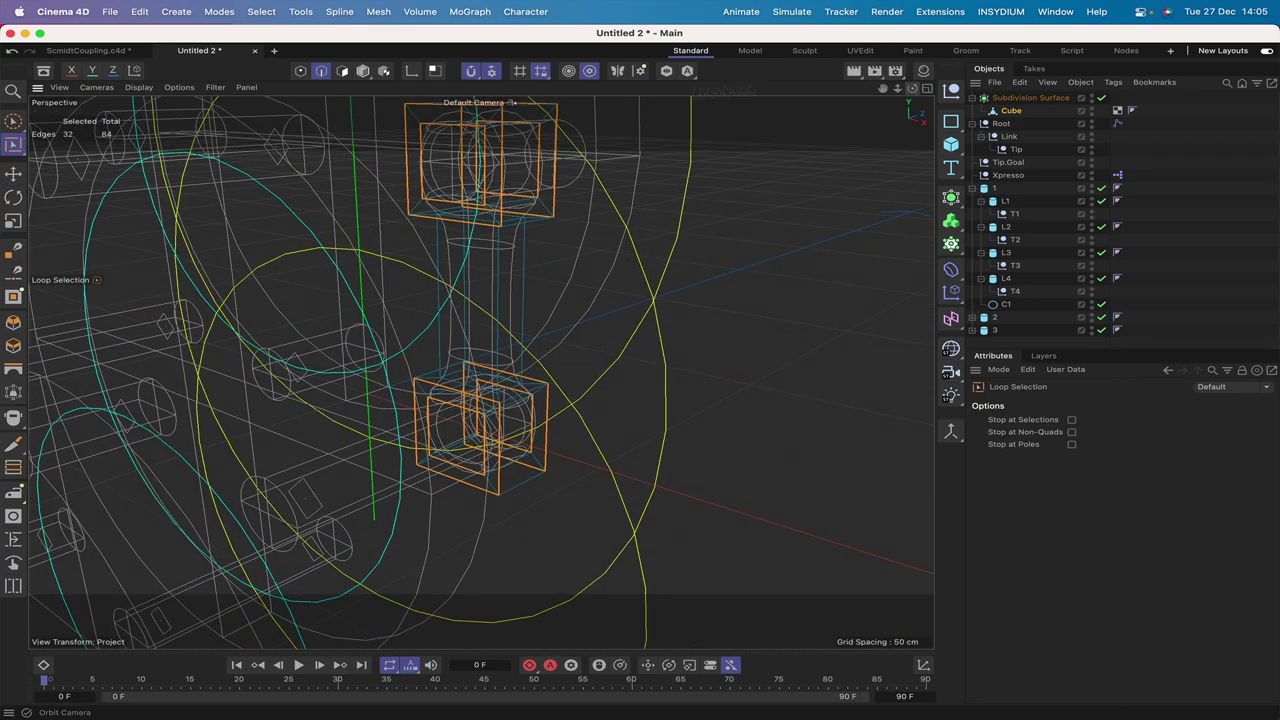
left_click(134, 88)
left_click(150, 138)
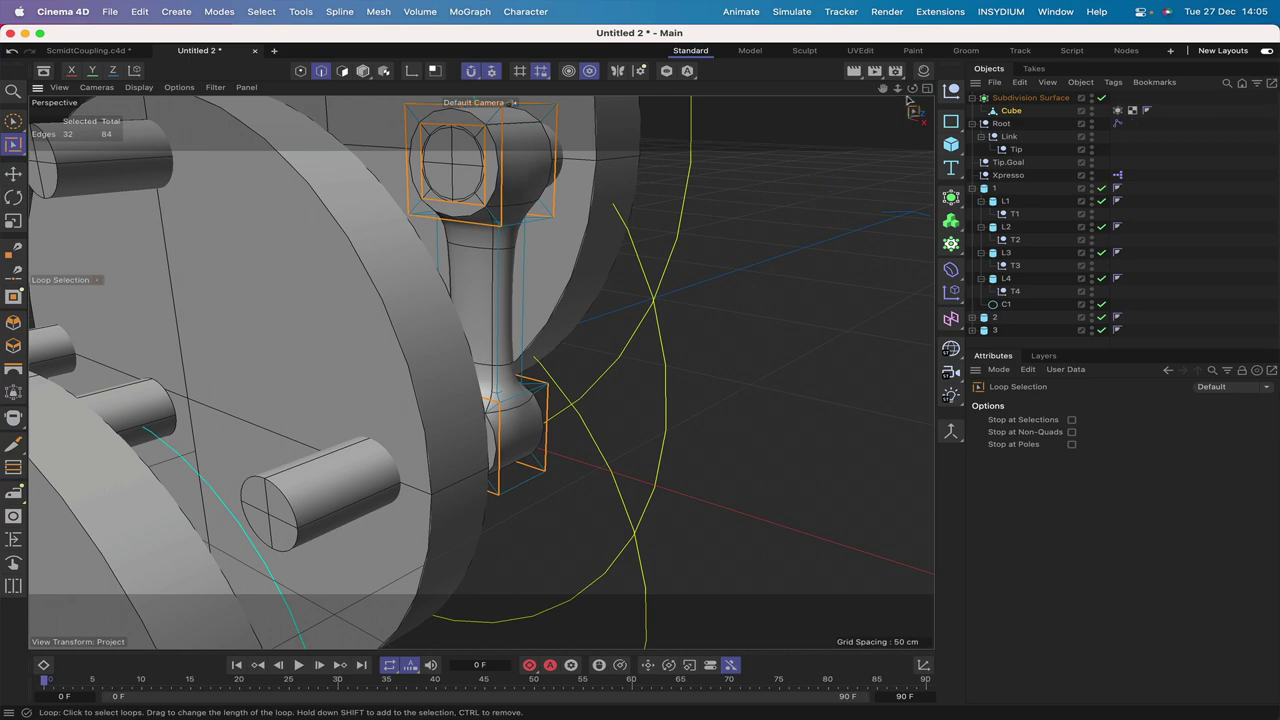
left_click_drag(912, 88, 612, 160)
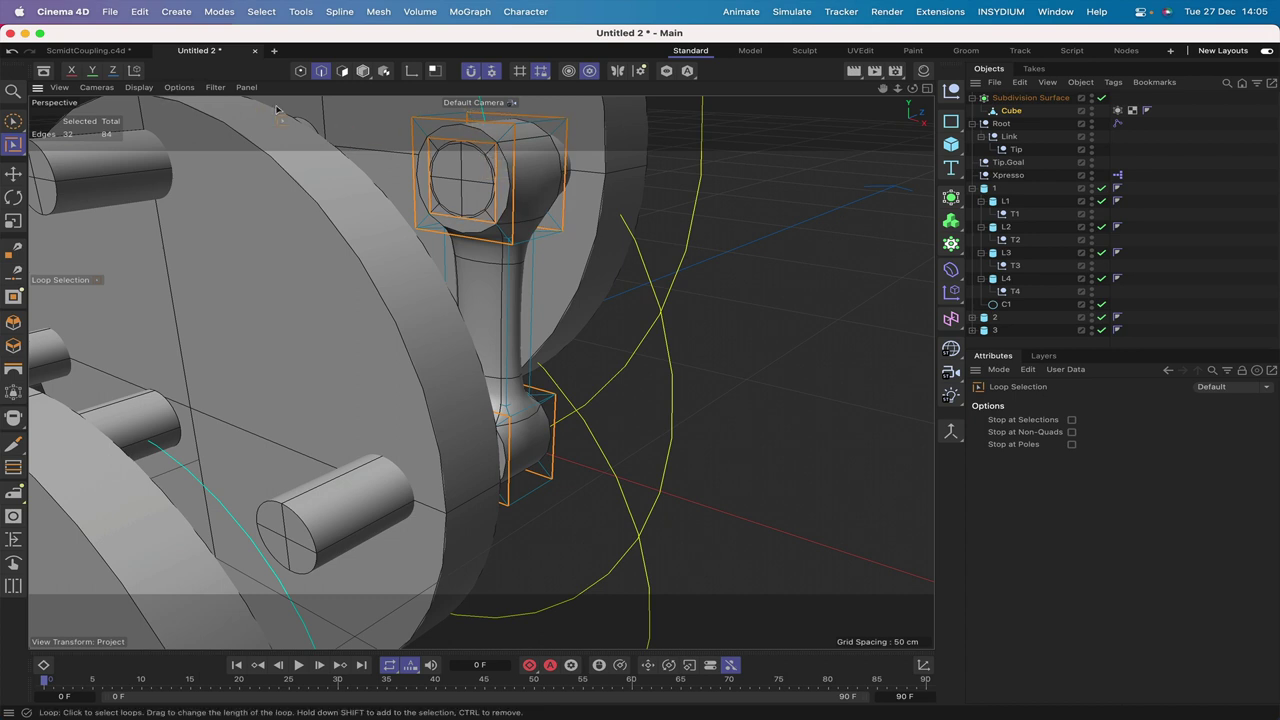
- Select the hole's inner edge loops on both faces of the upper block and scale them up slightly with the Z axis locked
left_click(491, 186)
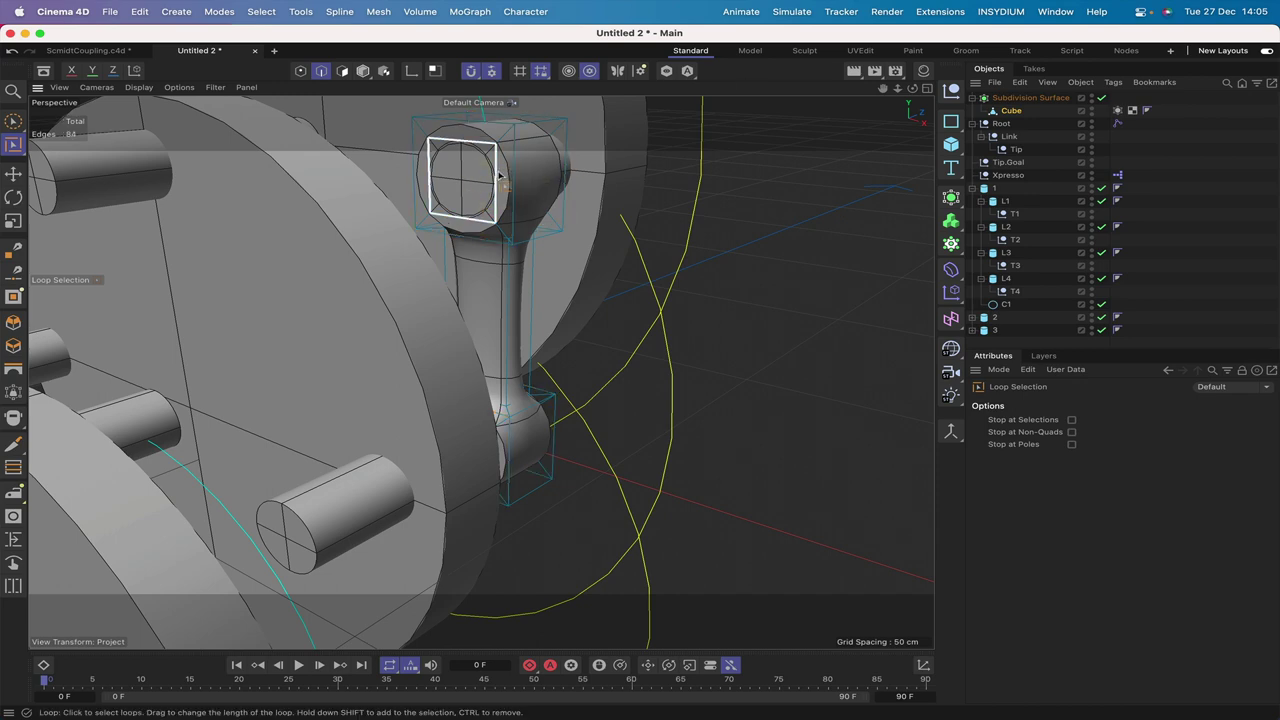
left_click(498, 172)
left_click_drag(914, 90, 380, 145)
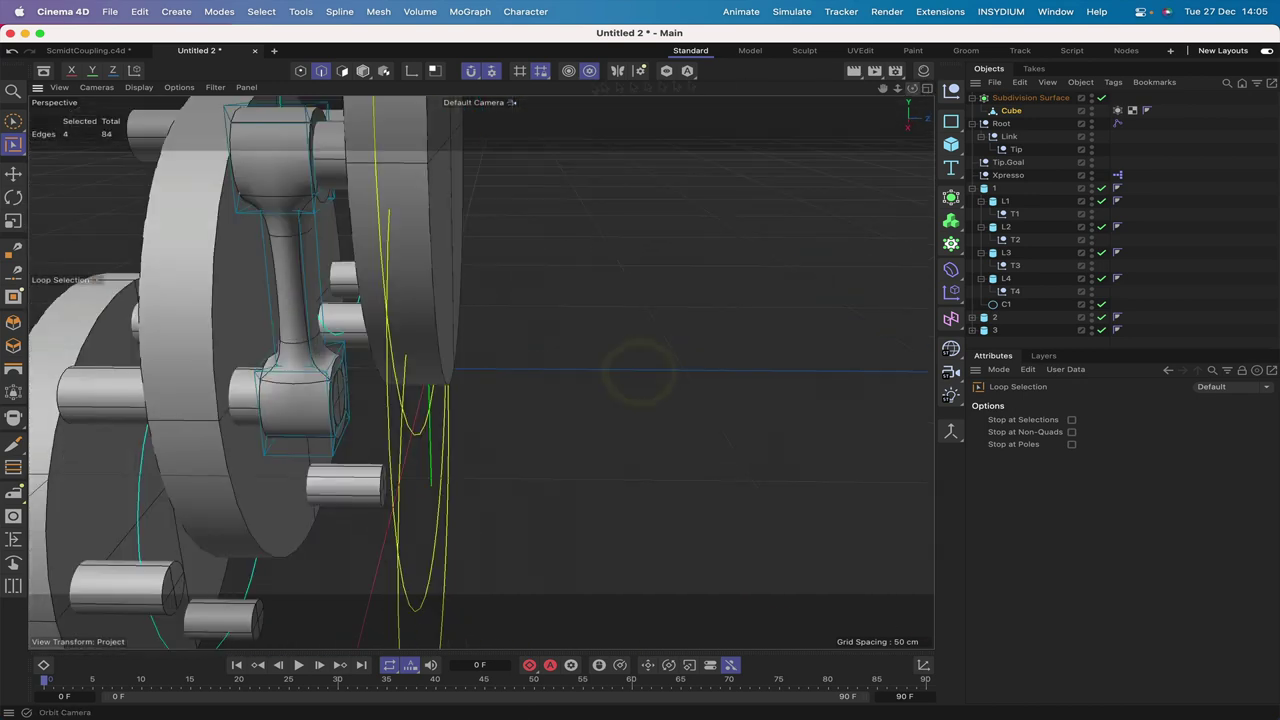
left_click(315, 143, "shift")
left_click_drag(912, 88, 300, 250)
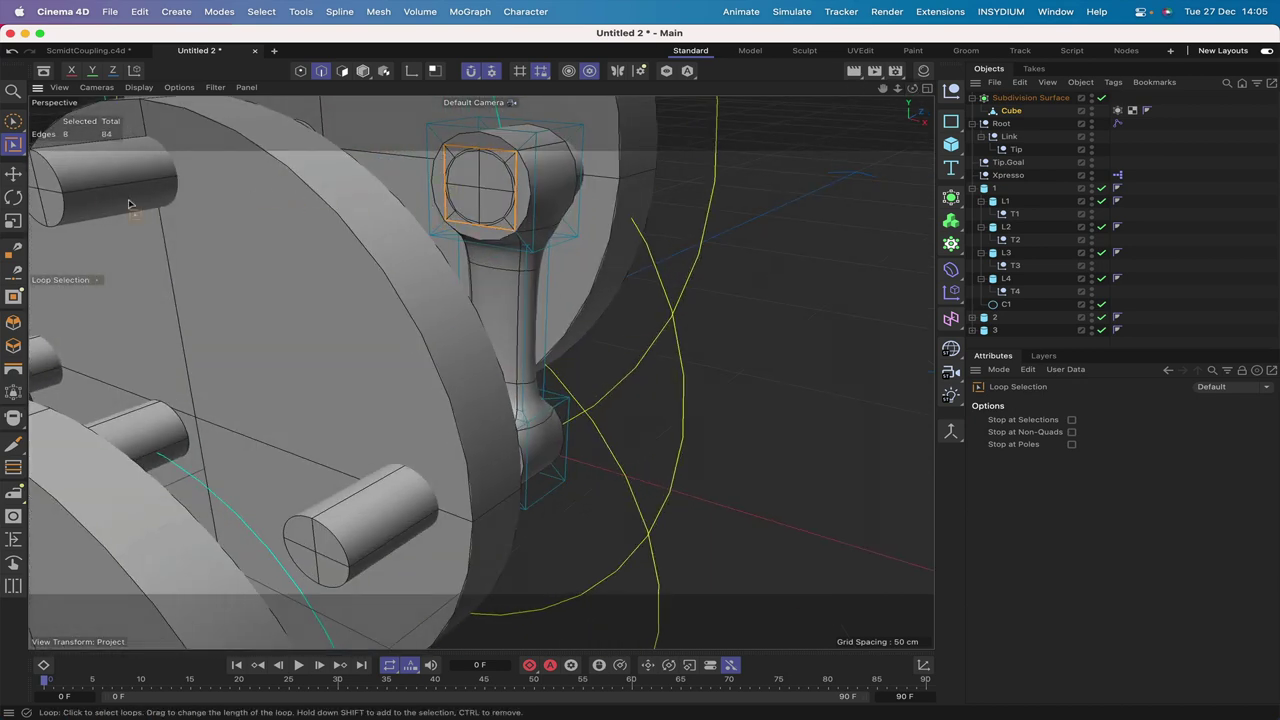
left_click(13, 220)
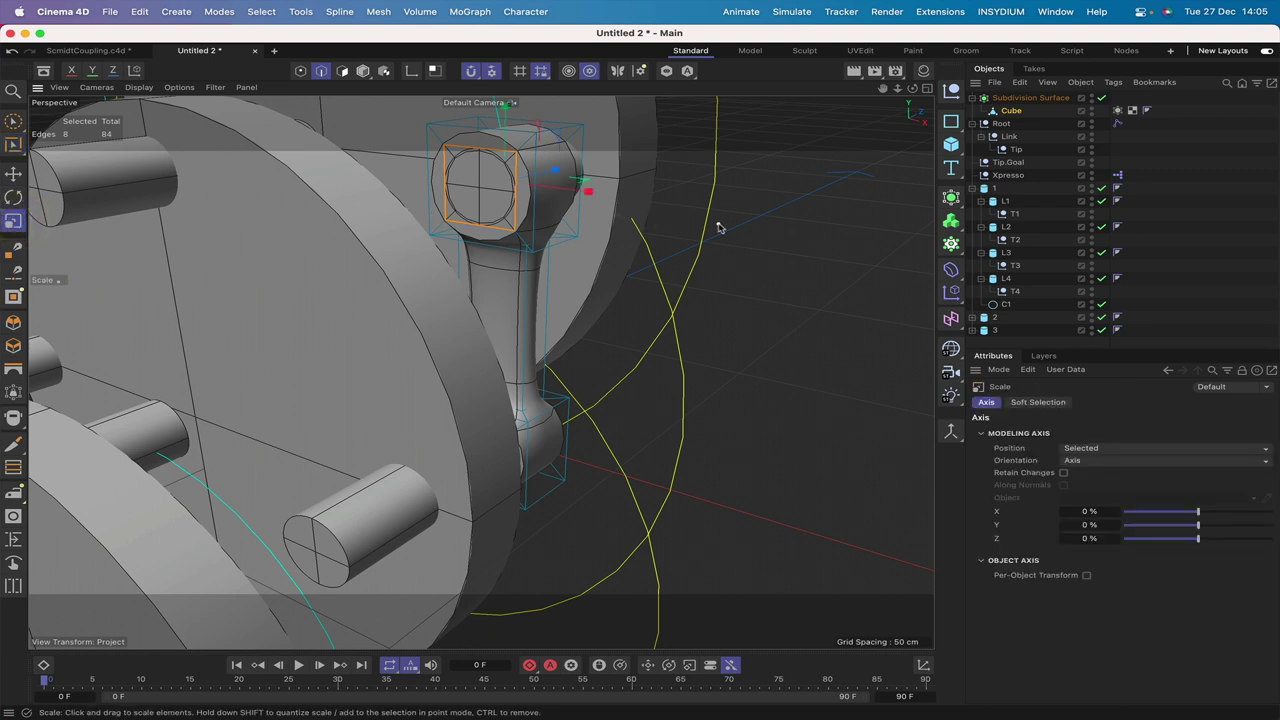
left_click(113, 72)
left_click_drag(728, 208, 749, 204)
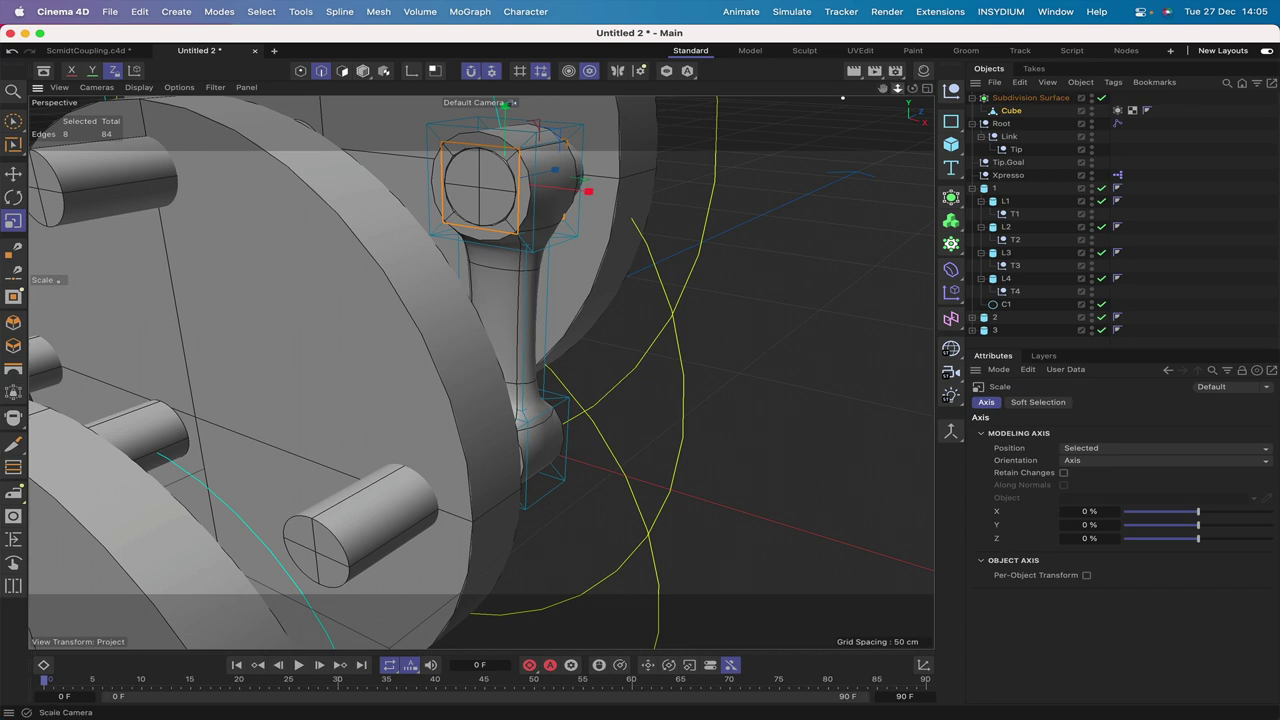
- Select the hole's inner edge loops on both faces of the lower block and scale them up slightly in X and Y only
left_click_drag(897, 88, 480, 371)
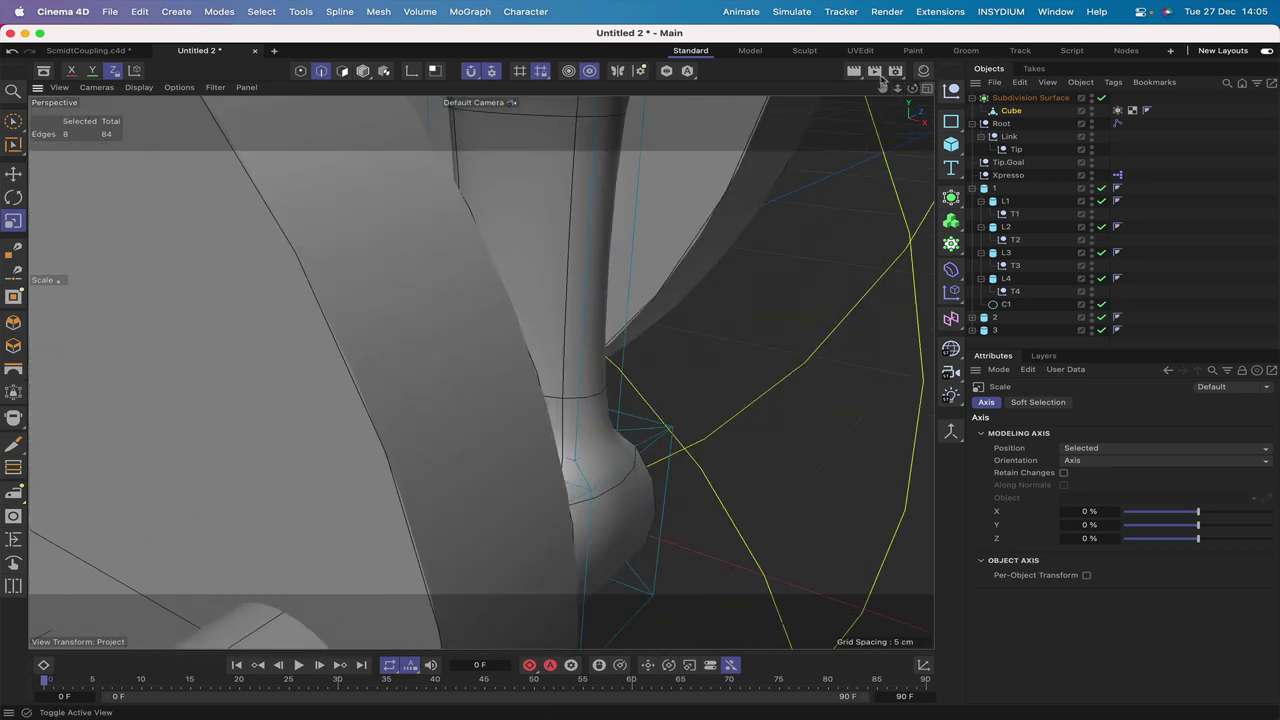
left_click_drag(912, 88, 478, 372)
key("u")
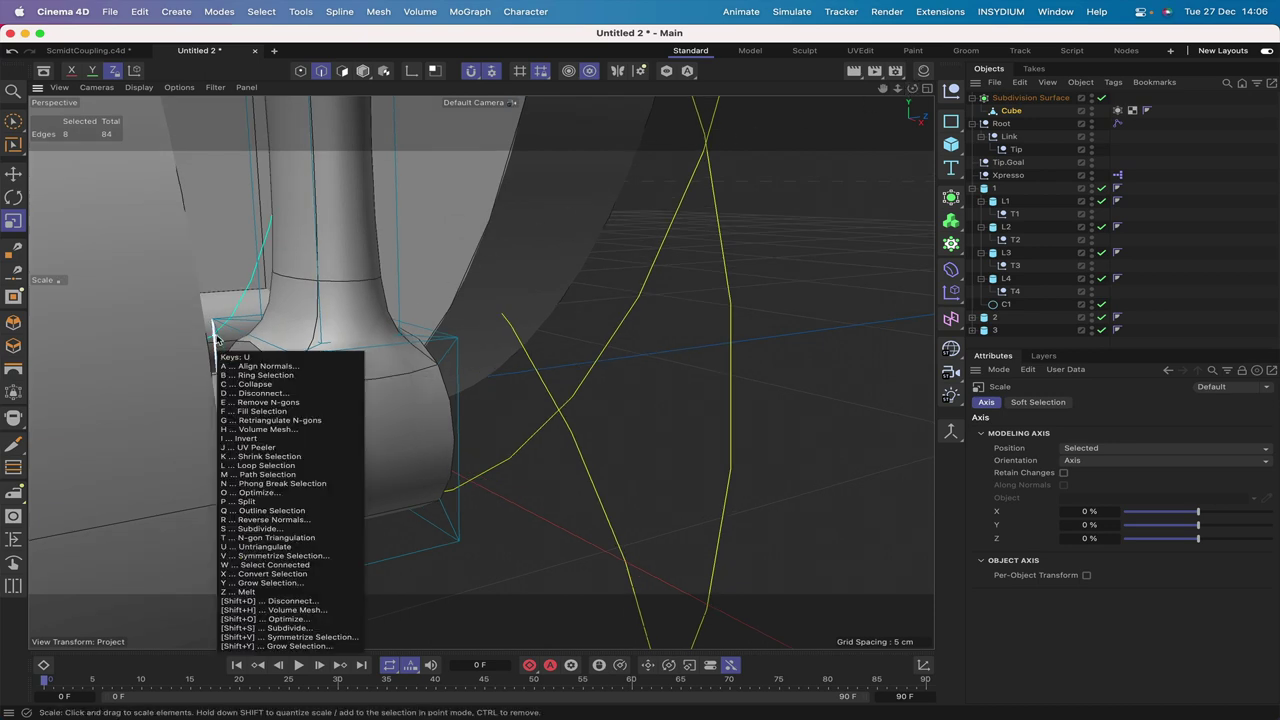
key("l")
left_click(264, 423)
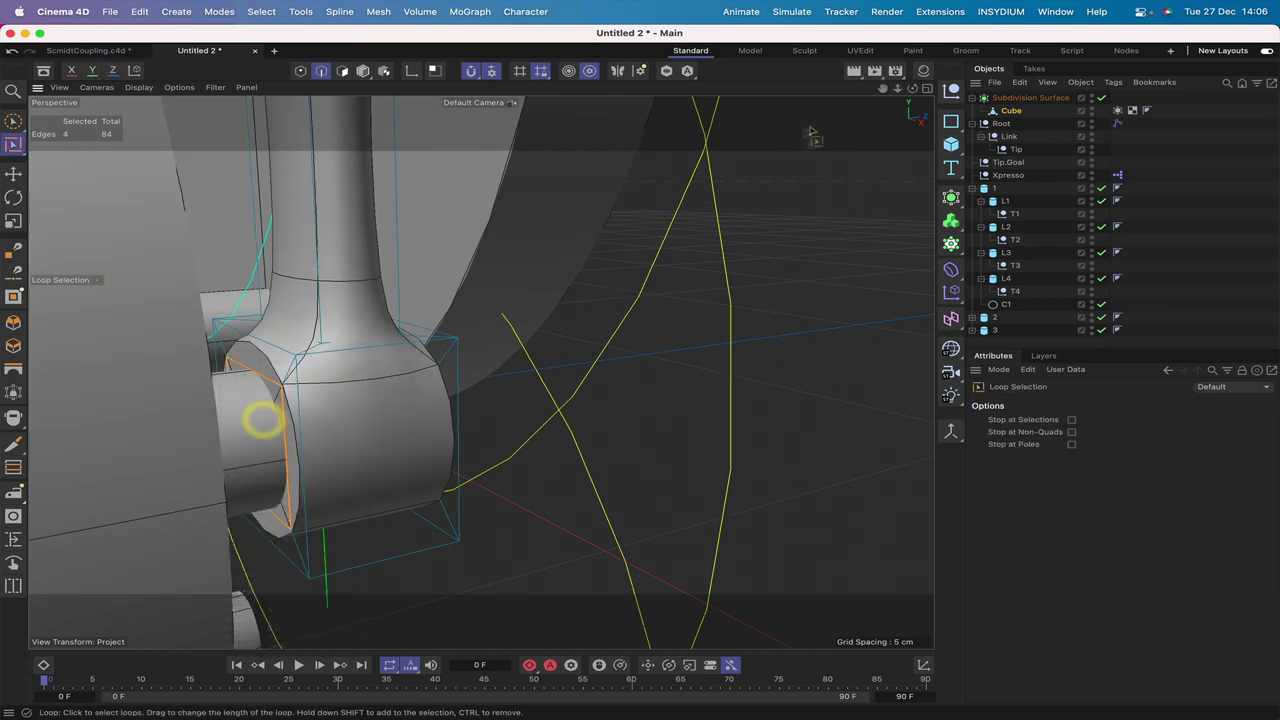
left_click_drag(912, 88, 912, 88)
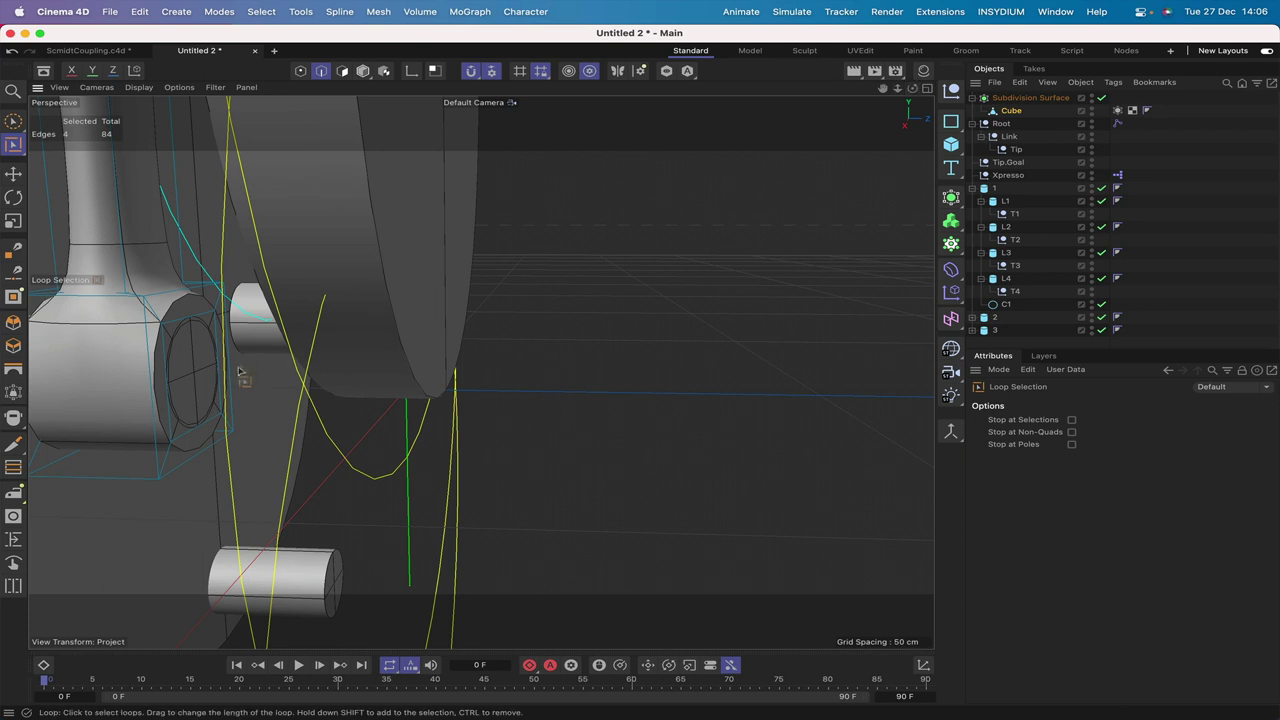
left_click(175, 383)
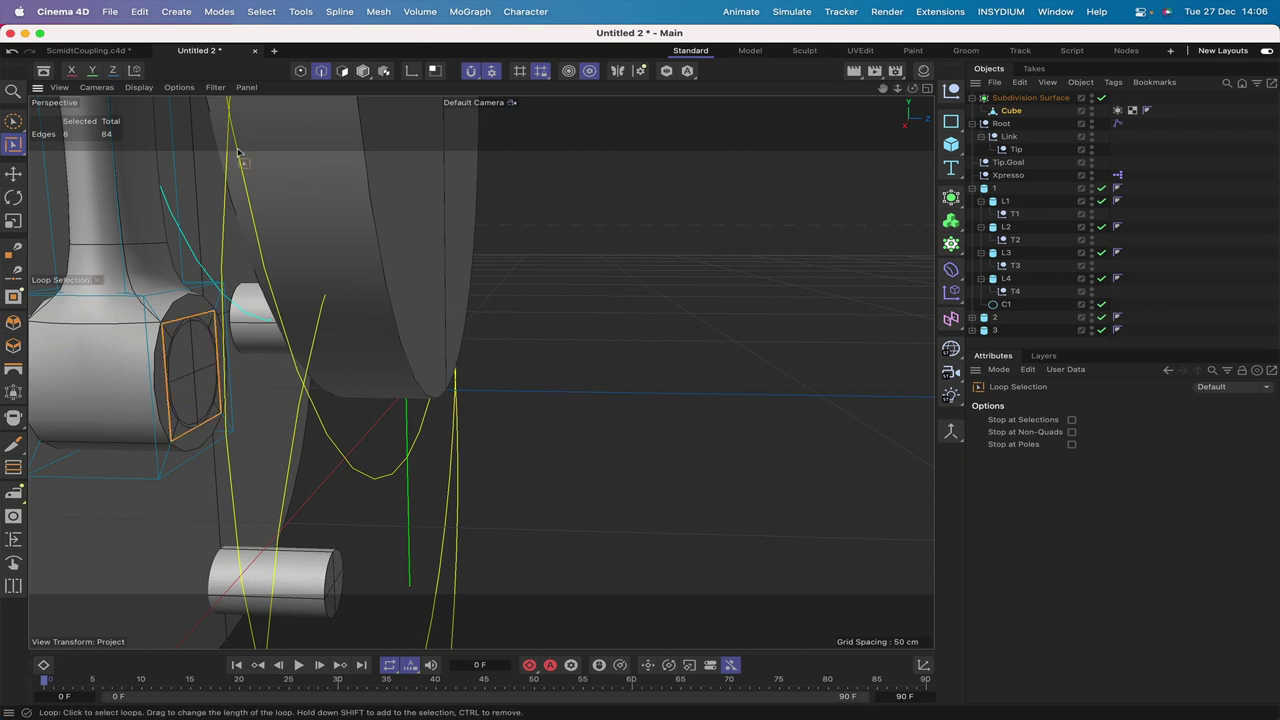
left_click(13, 221)
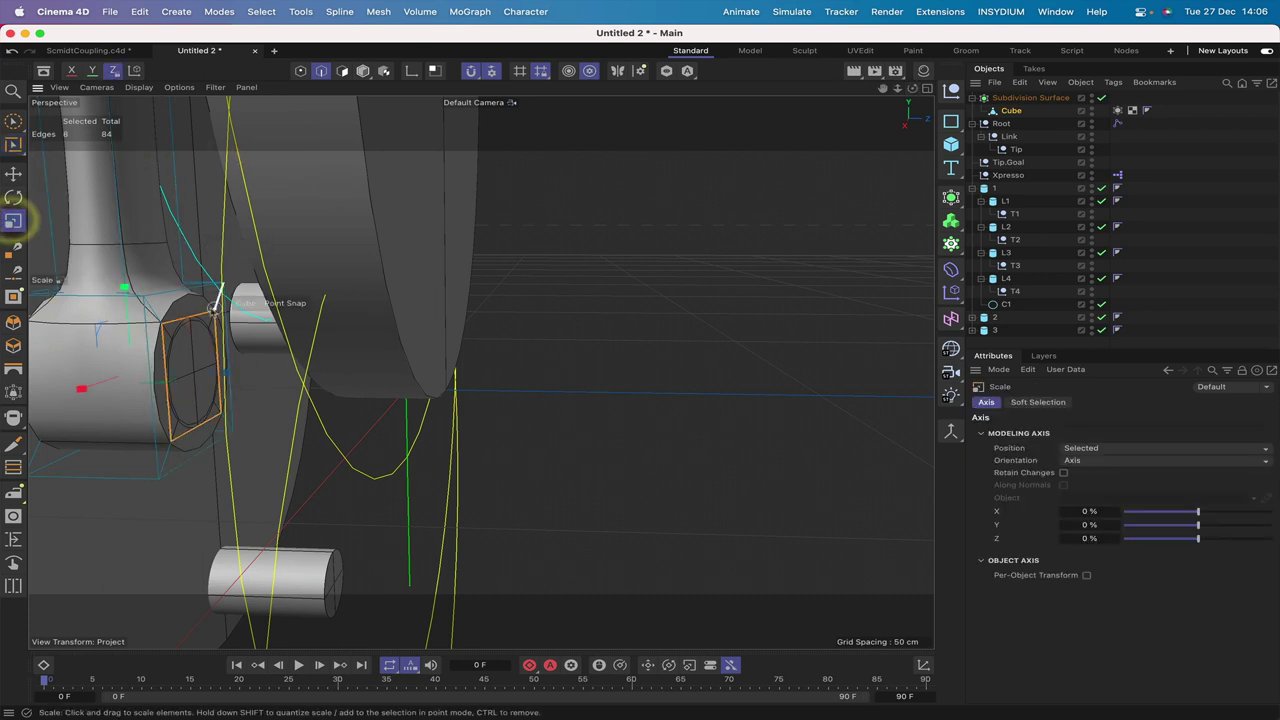
mouse_move(356, 332)
left_mouse_down()
mouse_move(357, 320)
mouse_move(363, 331)
left_mouse_up()
left_click(363, 323)
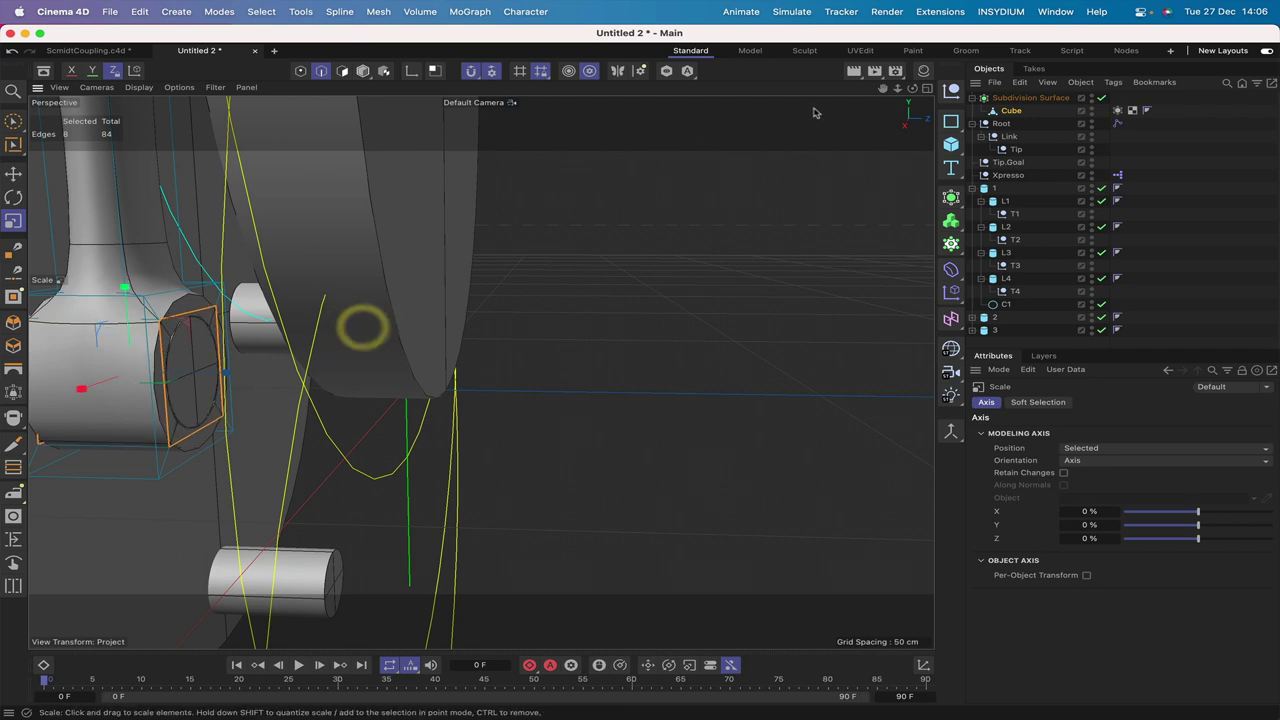
- Select the edge loops where the connecting arm meets both blocks and apply subdivision weighting to sharpen these joints
mouse_move(911, 90)
left_mouse_down()
mouse_move(850, 100)
mouse_move(912, 95)
left_mouse_up()
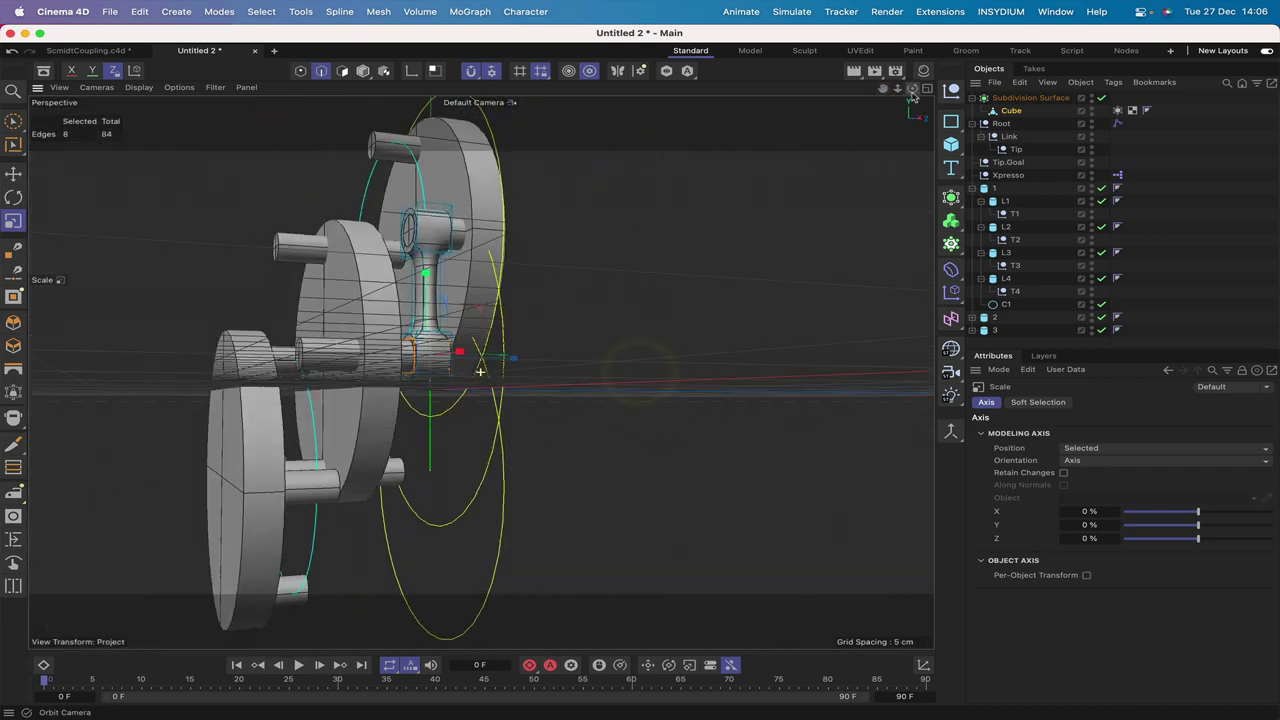
scroll(480, 365, "up", 5)
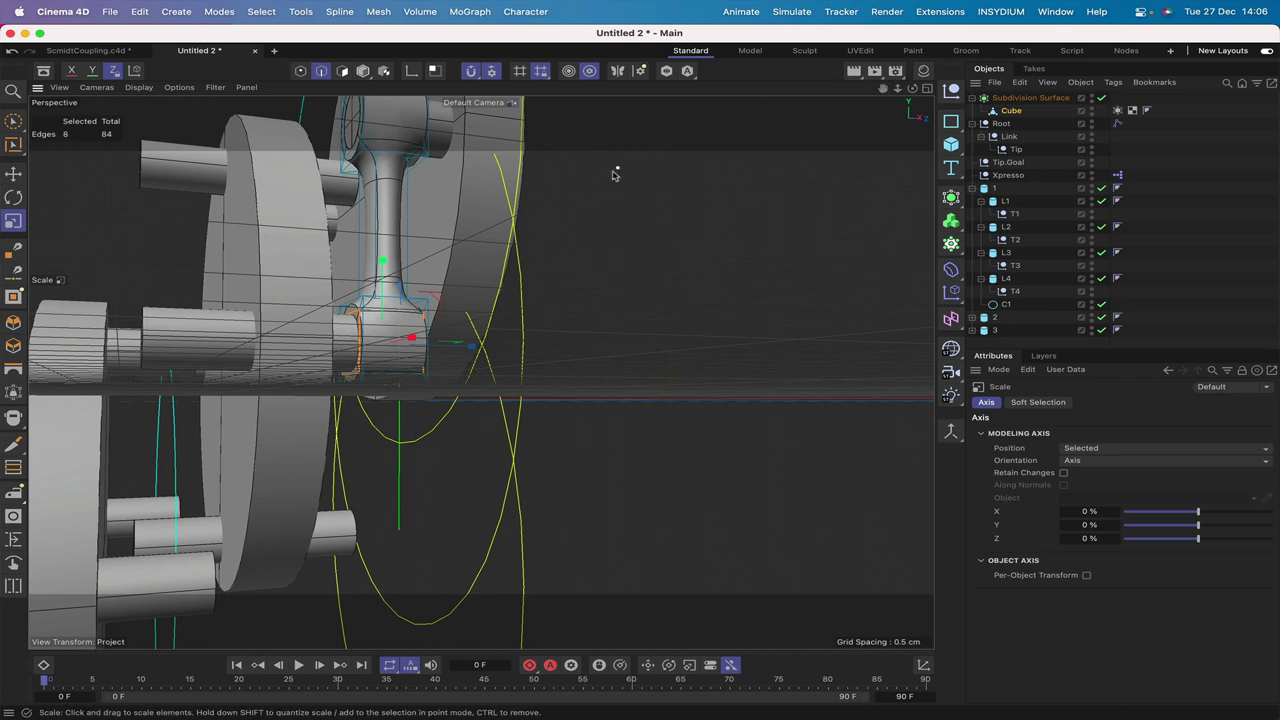
left_click_drag(881, 89, 881, 91)
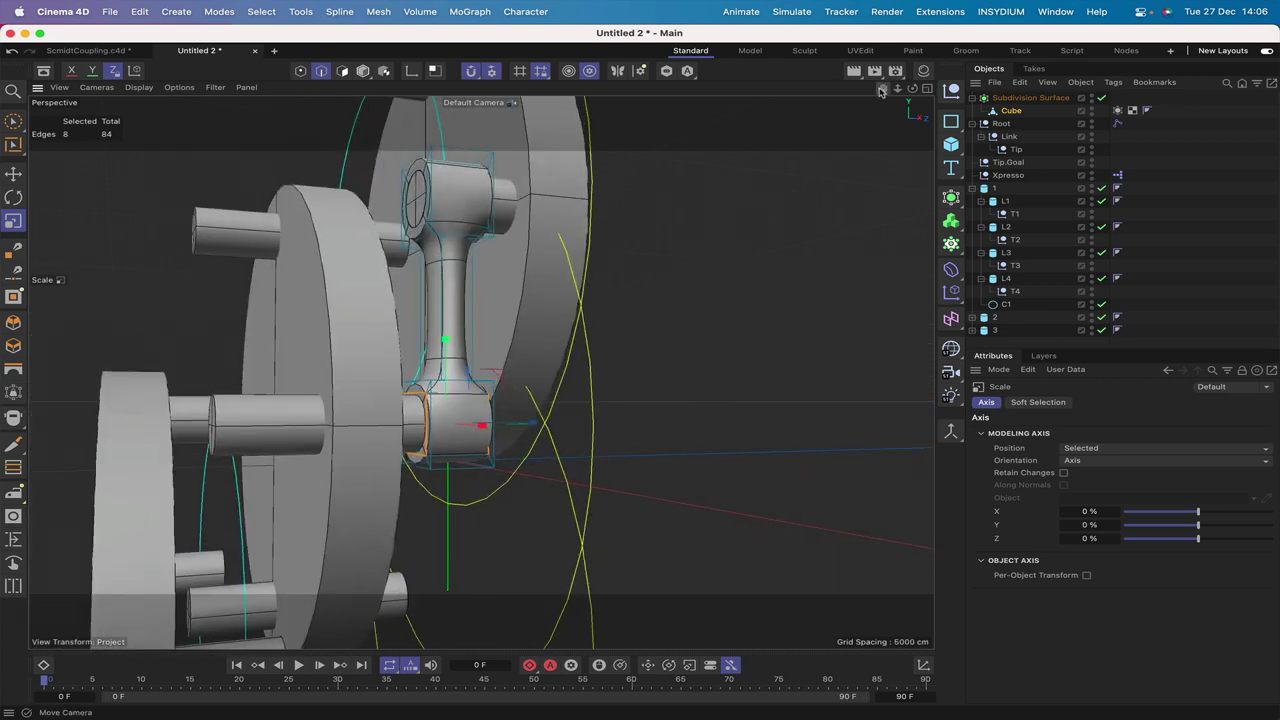
key("u")
key("l")
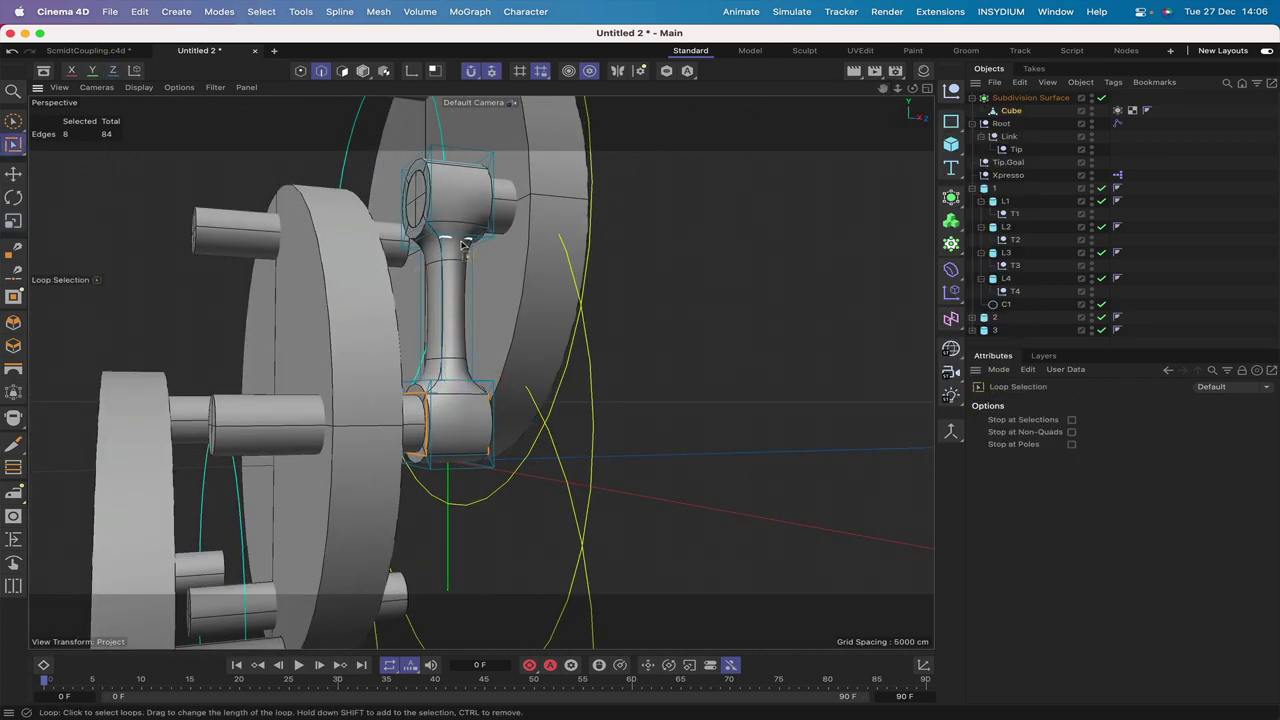
left_click_drag(912, 89, 640, 372)
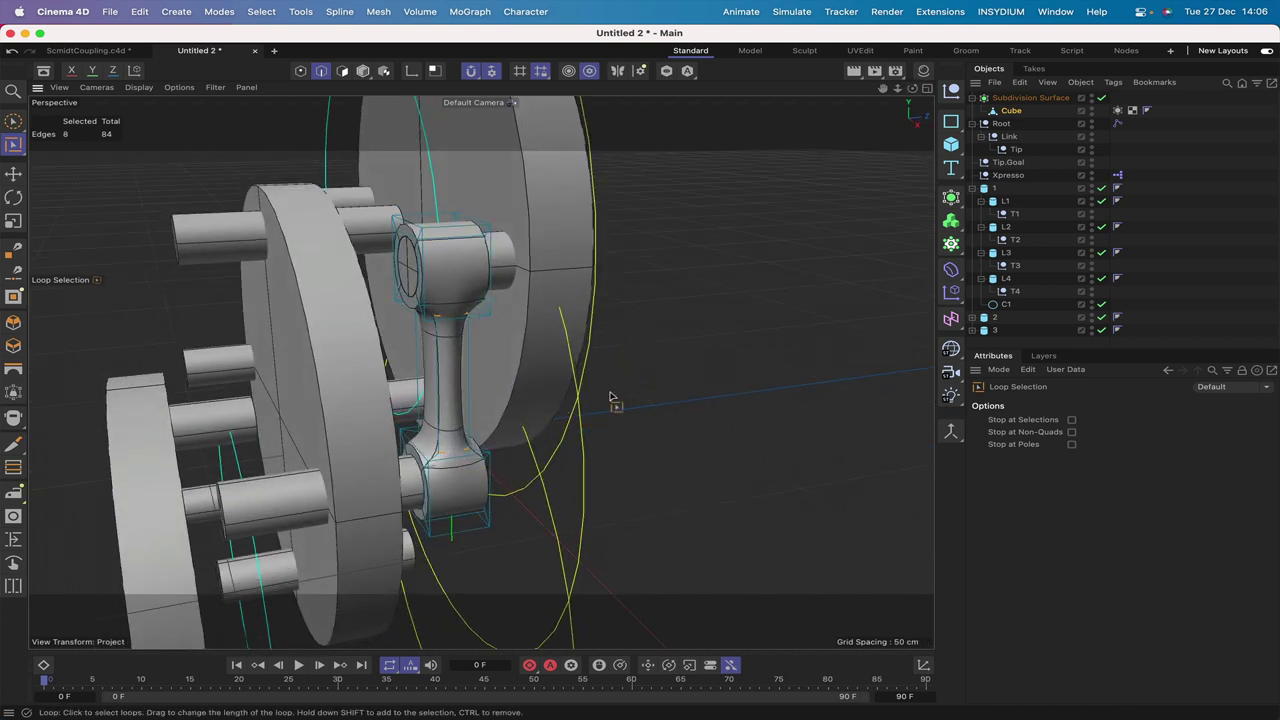
key("super+z")
key("super+z")
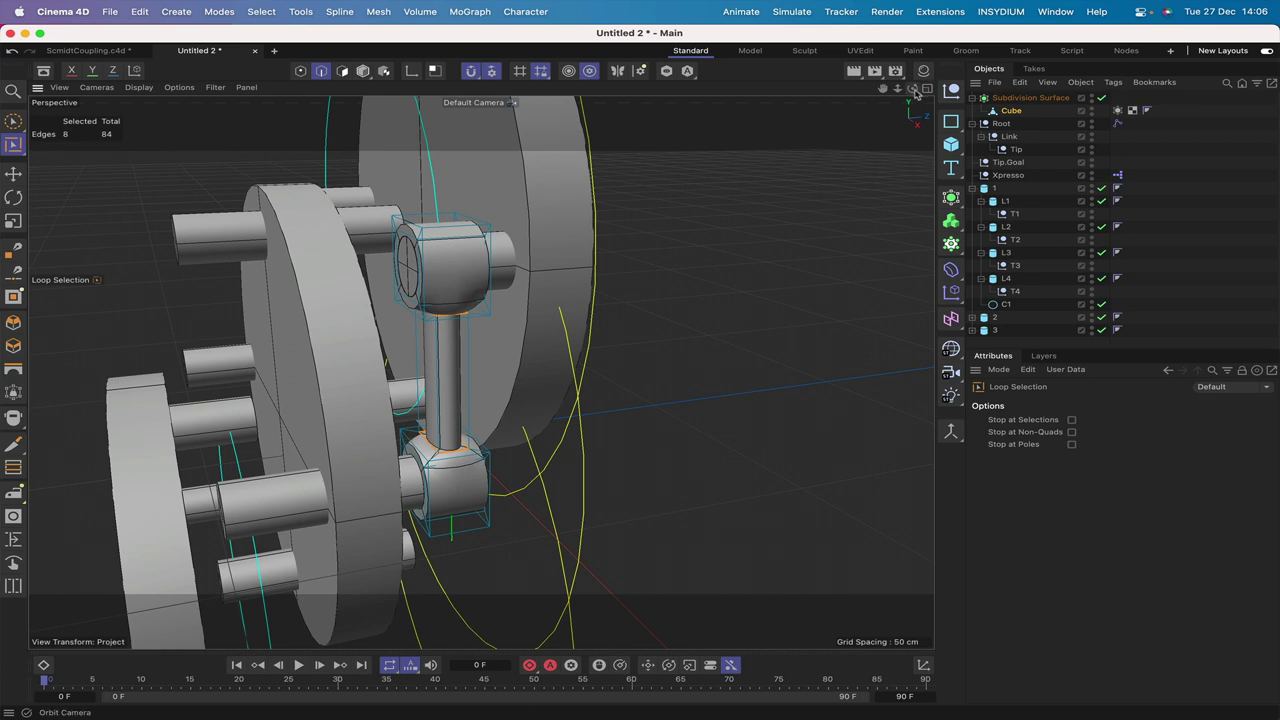
- Clear the link's edge selection with Brush Selection and check the link's shape from the side
left_click_drag(912, 88, 850, 92)
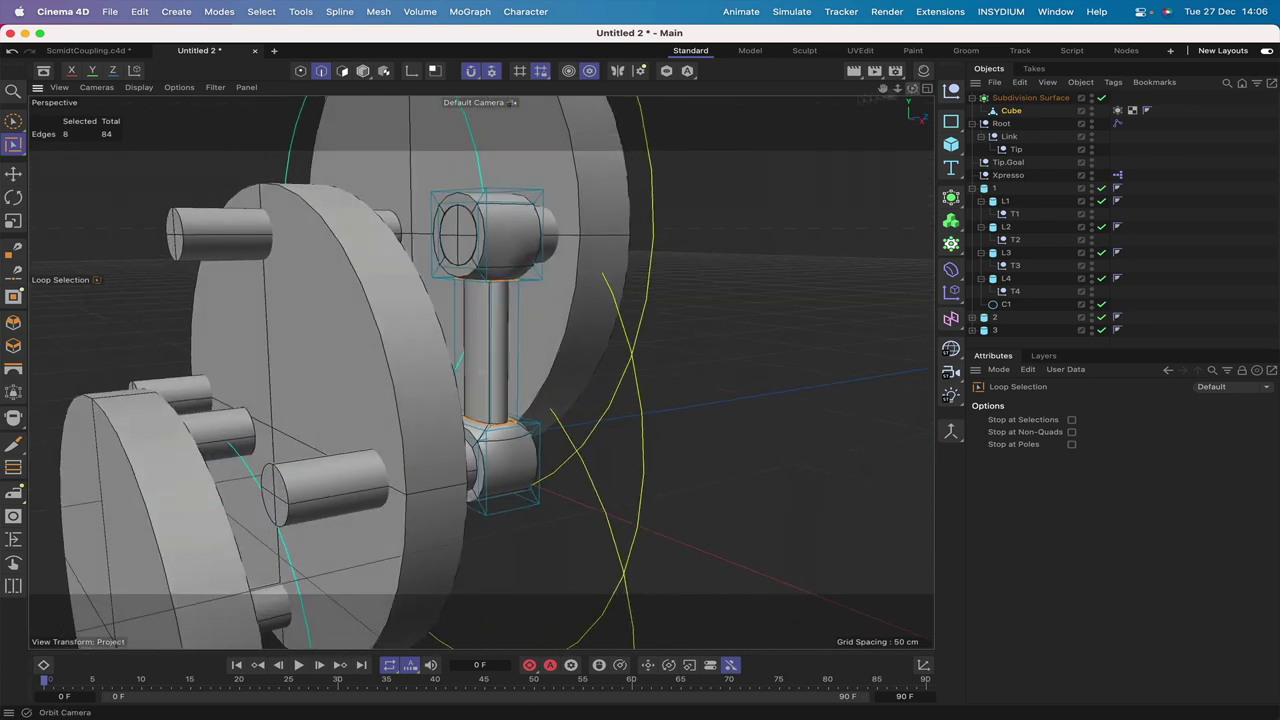
left_click(489, 232)
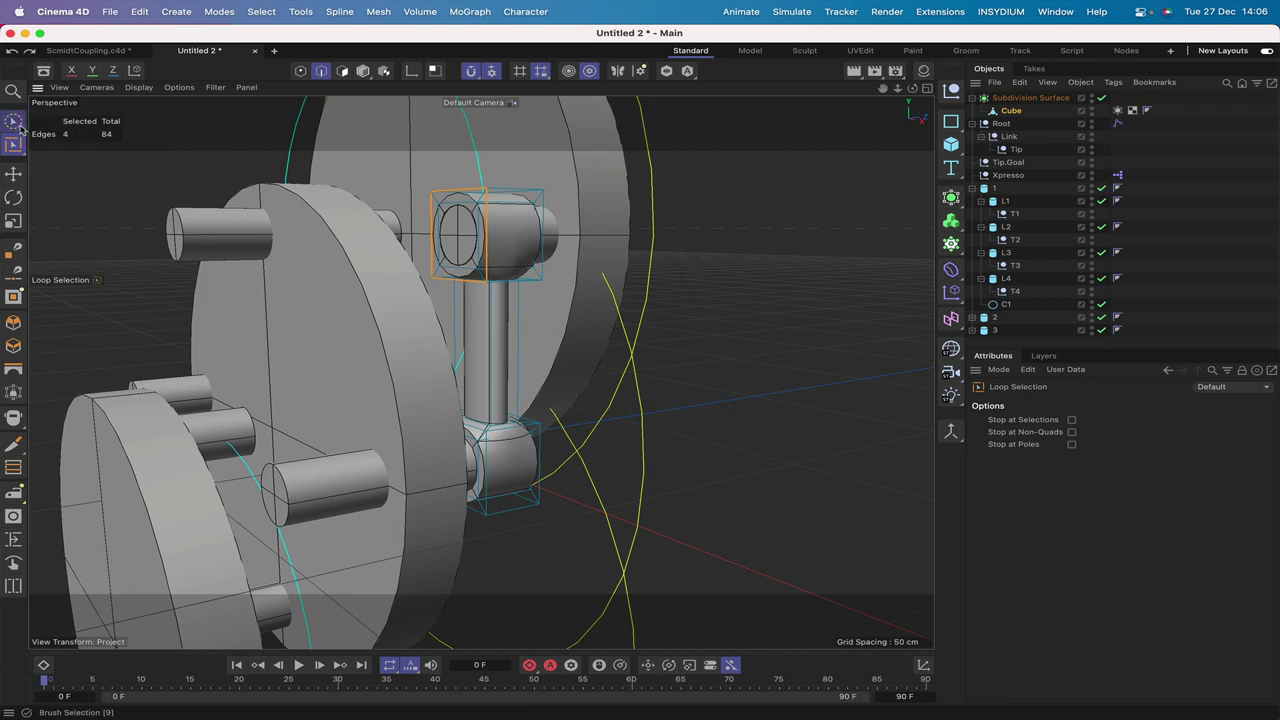
key("9")
left_click(840, 236)
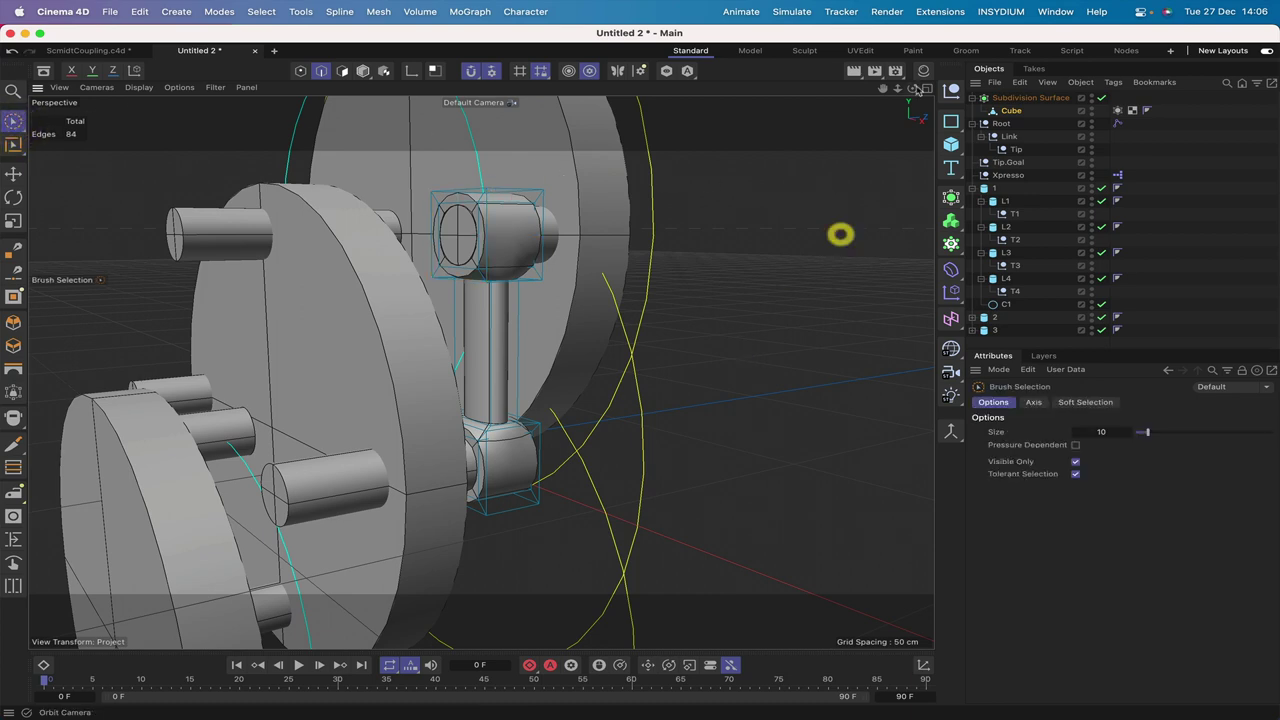
left_click_drag(840, 236, 480, 372, "alt")
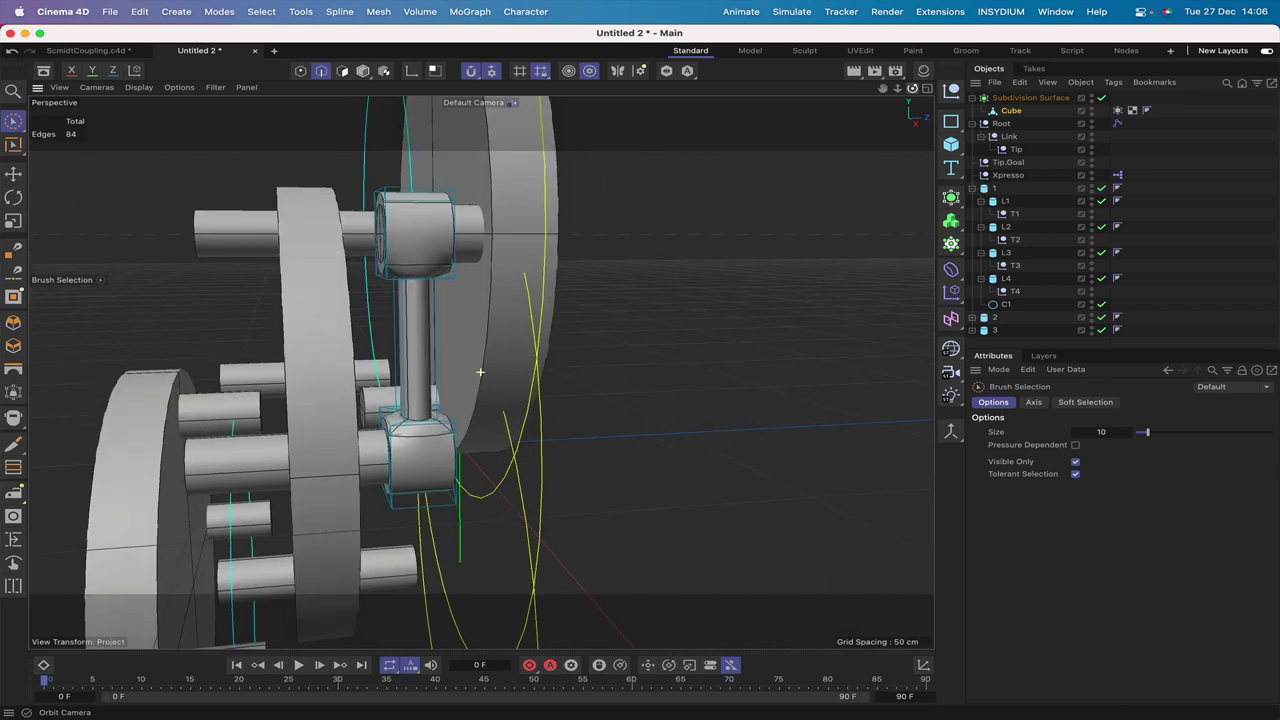
- Move only the axis of the link's Subdivision Surface up to the centre of the upper hole, at Y 50 cm
left_click(1014, 97)
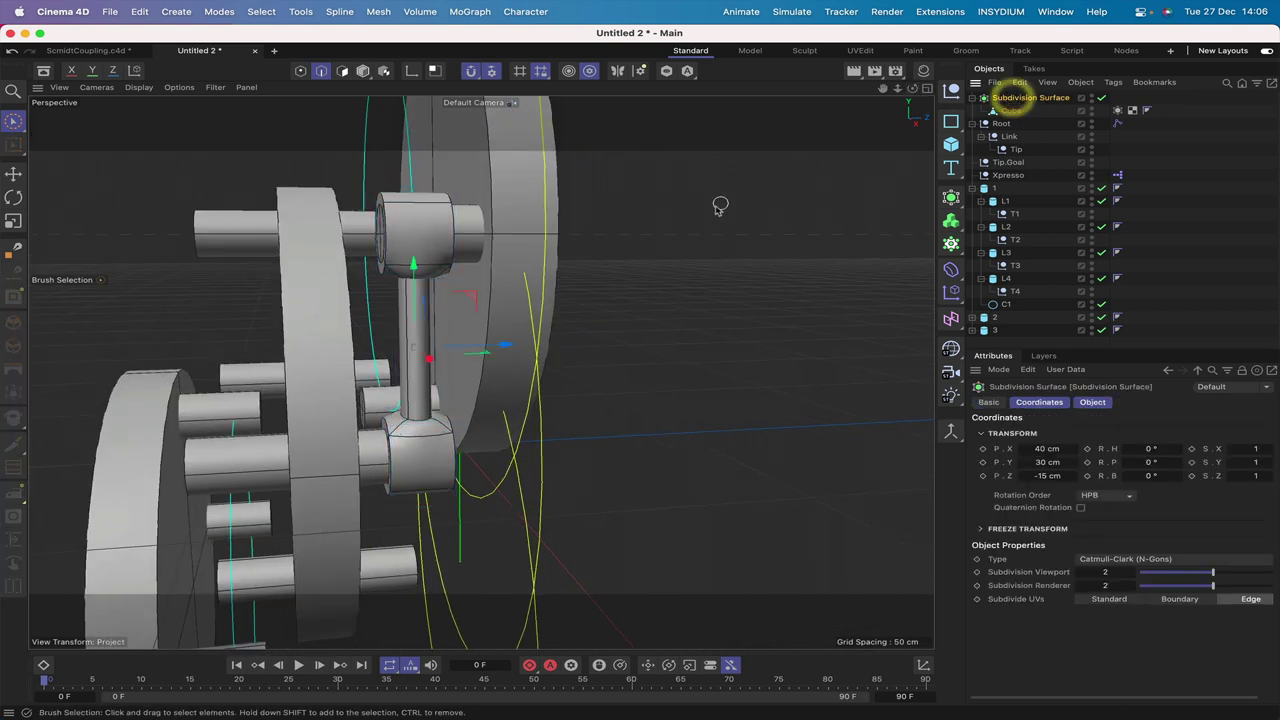
left_click(409, 73)
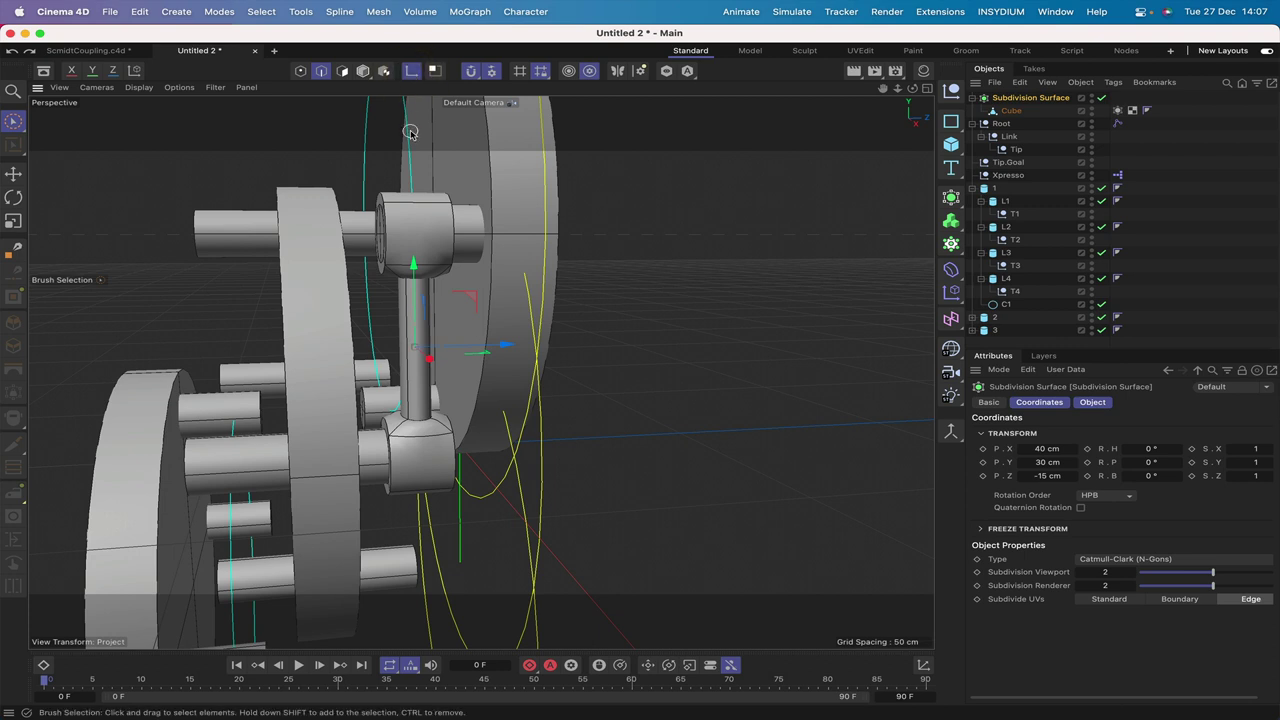
key("F3")
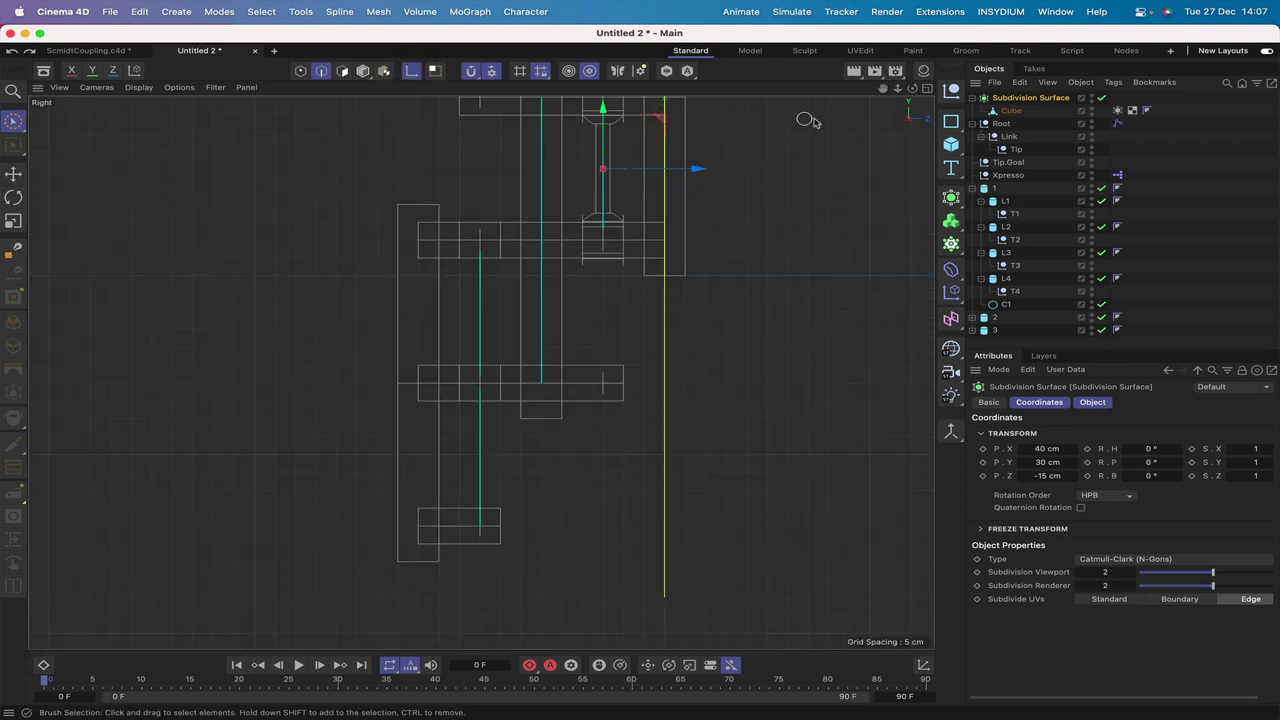
scroll(480, 371, "up", 5)
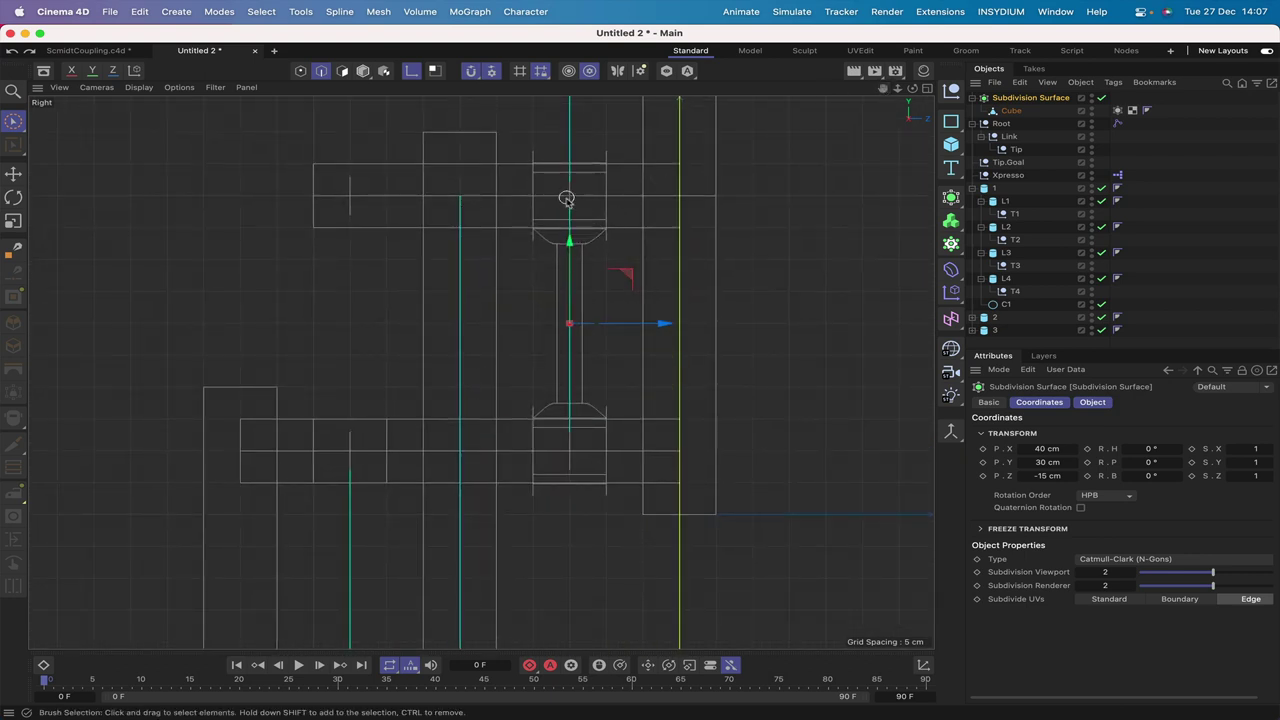
left_click_drag(570, 242, 572, 120)
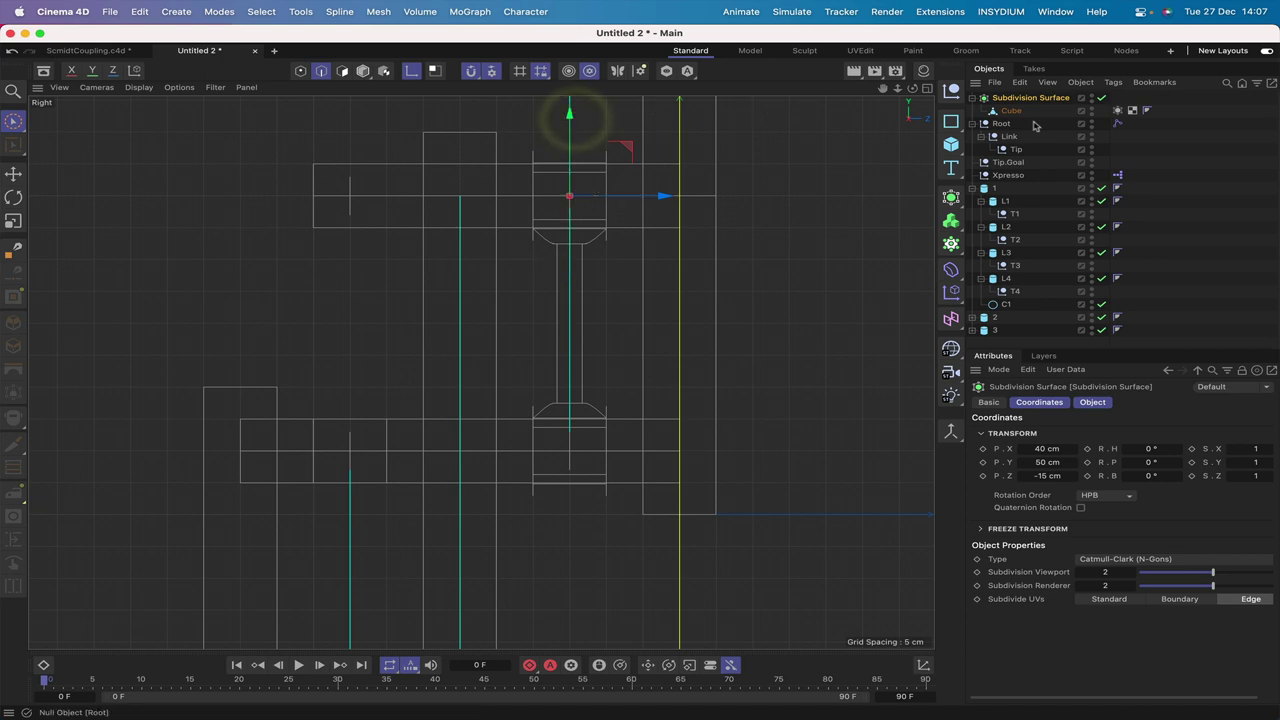
key("F1")
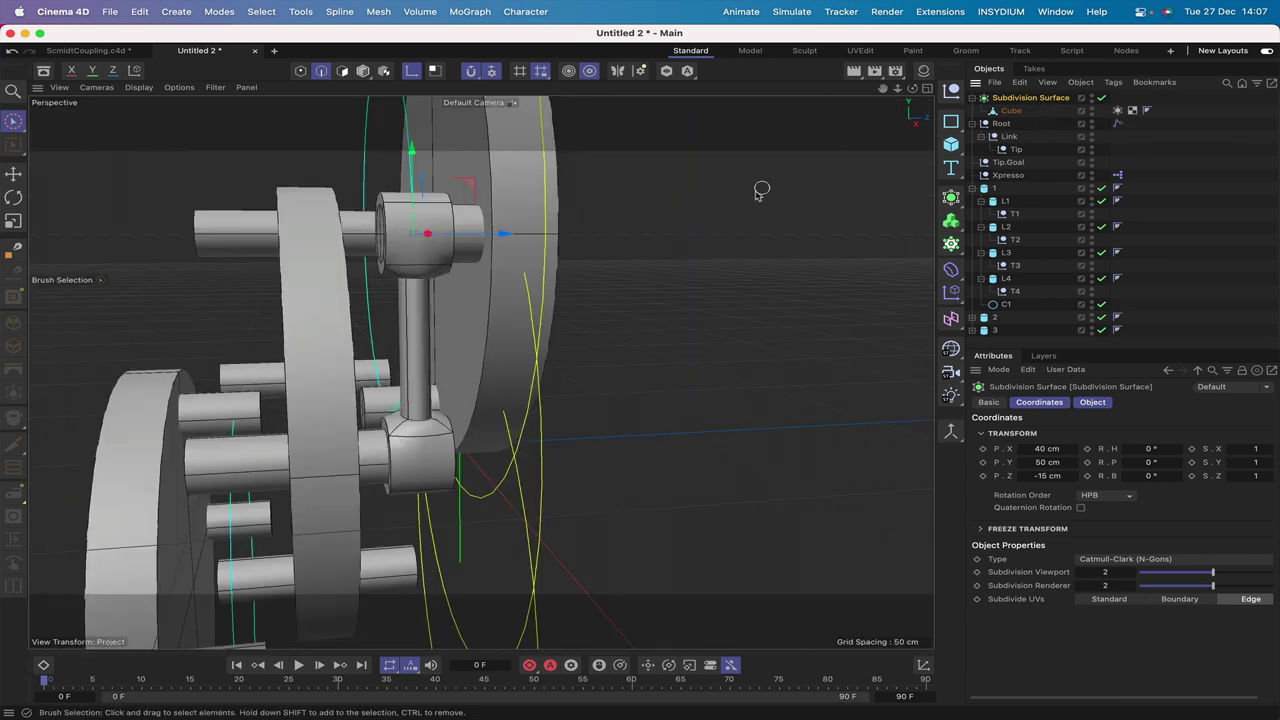
- Rotate the link's axis by -90° in pitch and 180° in bank without turning the geometry, and leave axis editing
left_click_drag(912, 89, 913, 93)
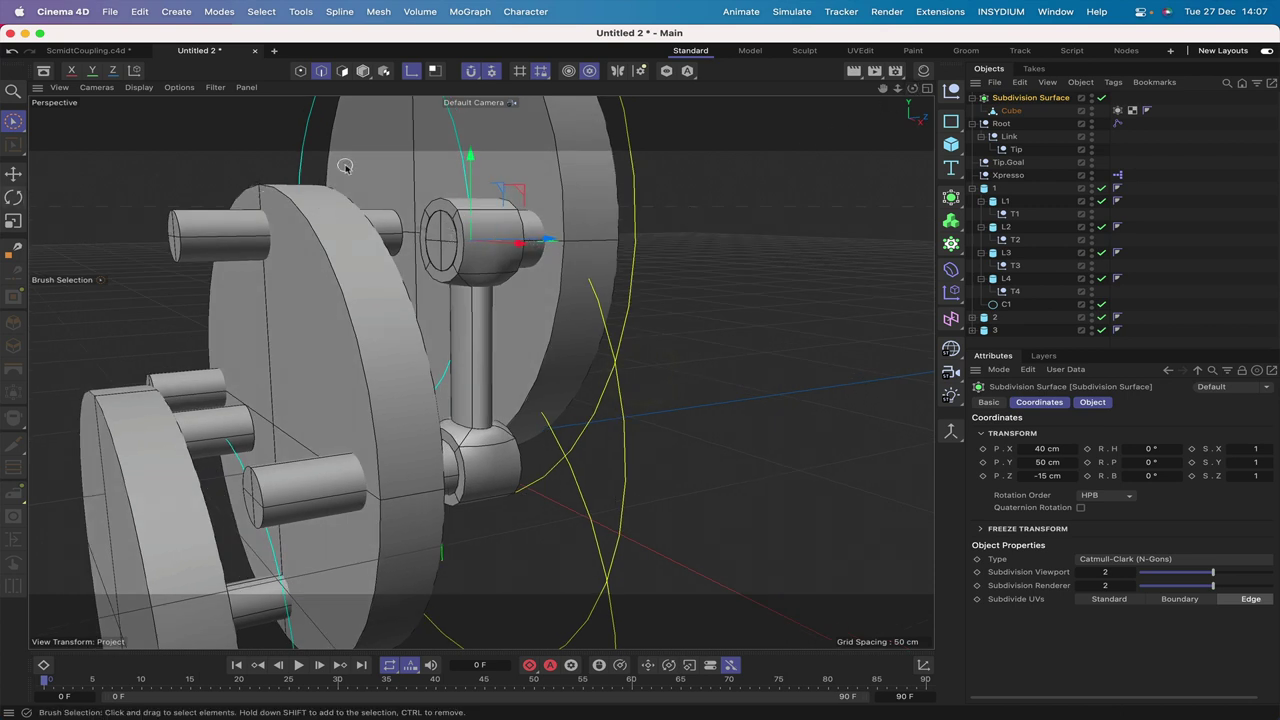
left_click(14, 198)
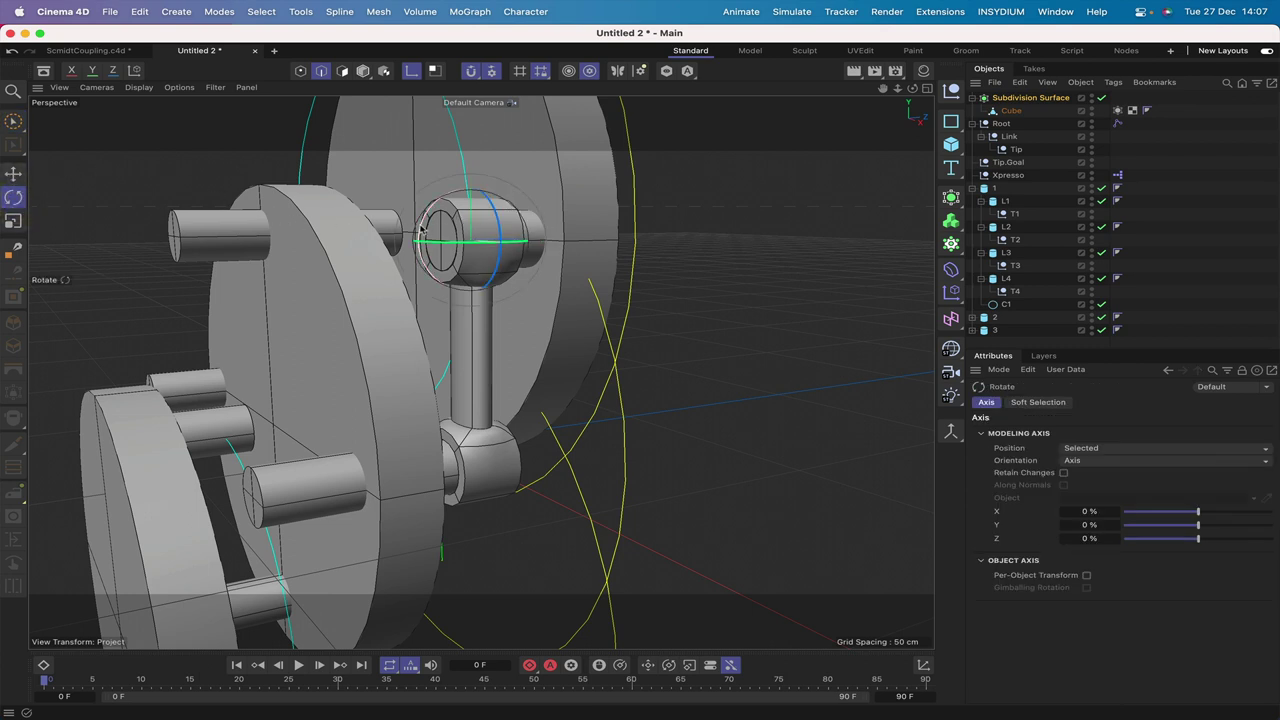
left_click_drag(421, 231, 488, 189)
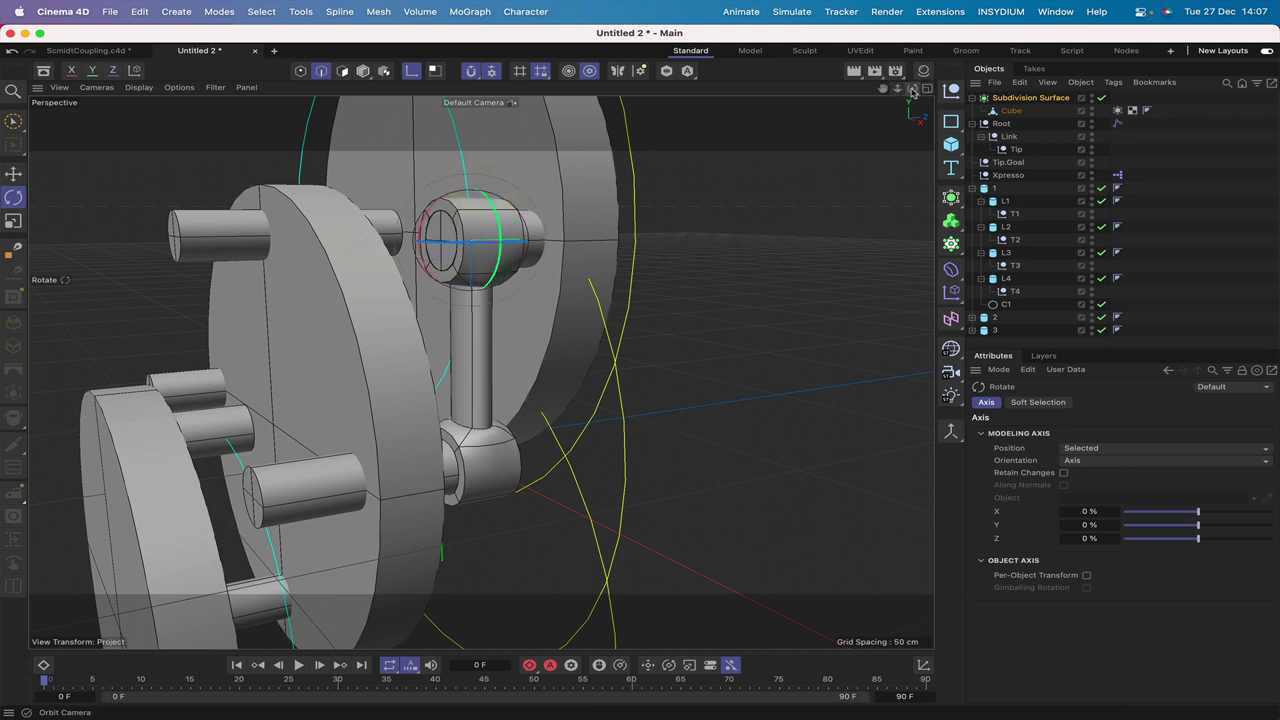
left_click_drag(912, 92, 480, 360)
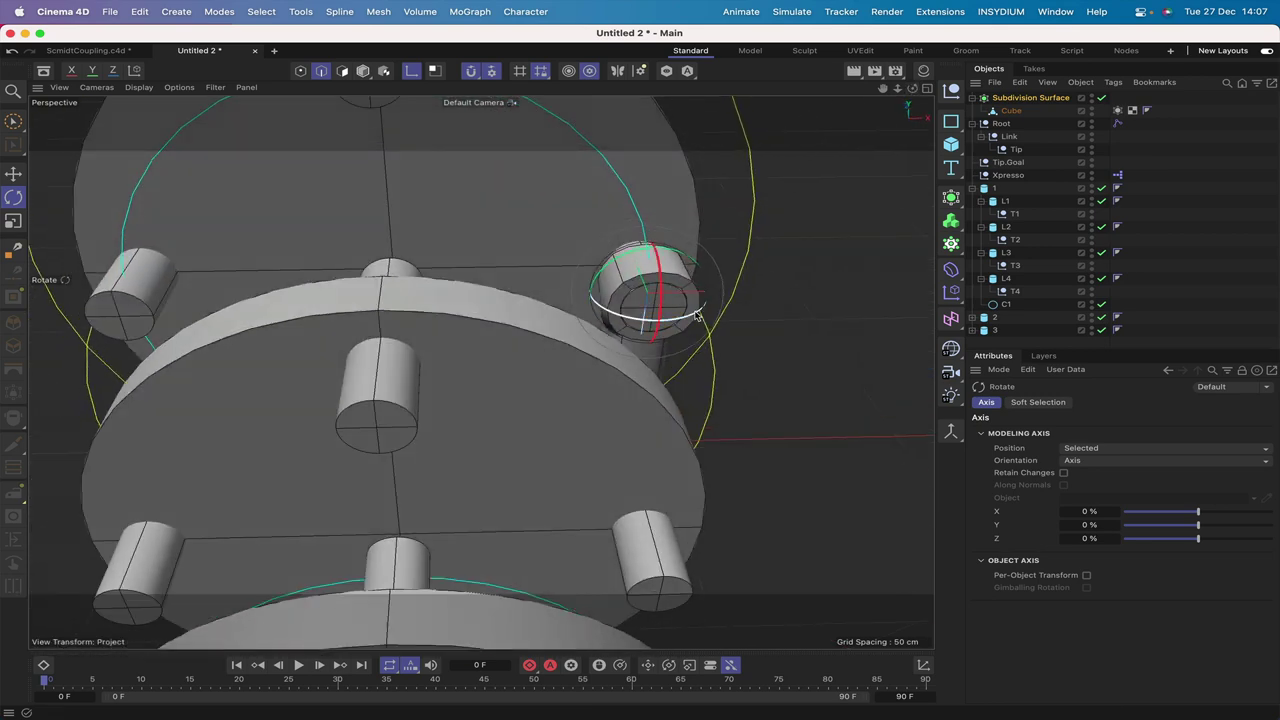
left_click_drag(700, 310, 557, 252)
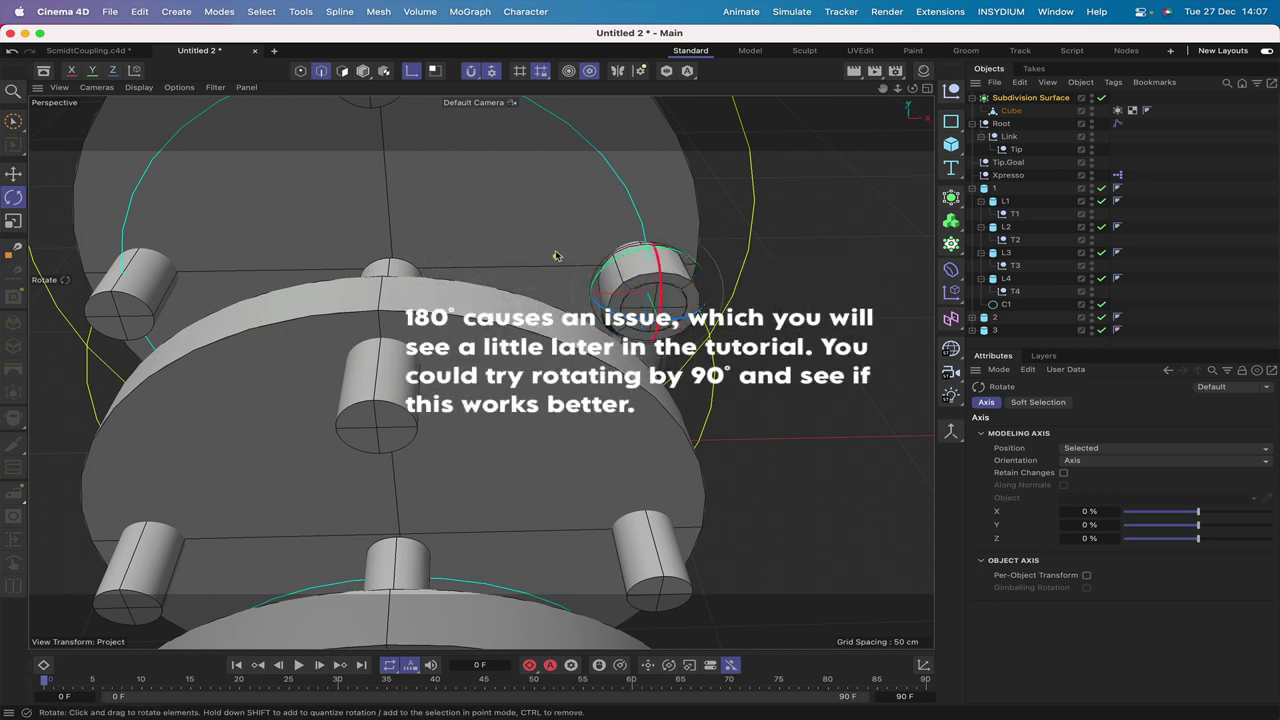
left_click_drag(480, 371, 480, 371, "alt")
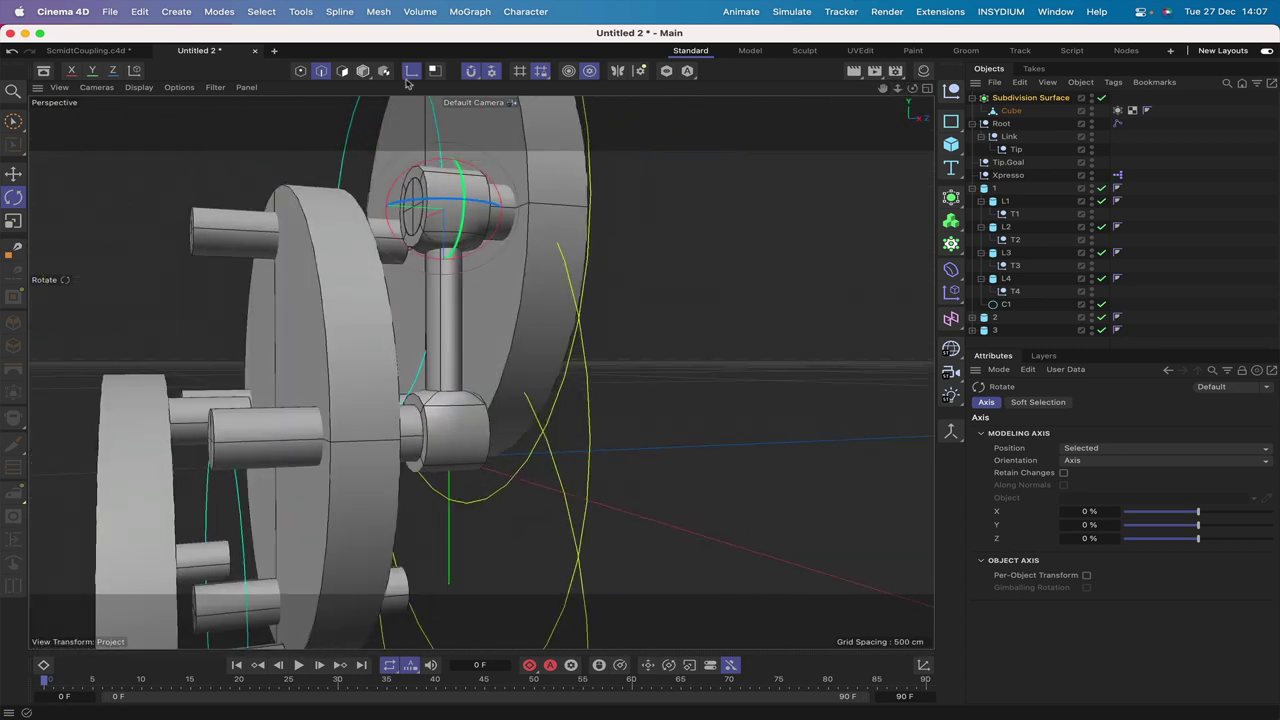
left_click(409, 71)
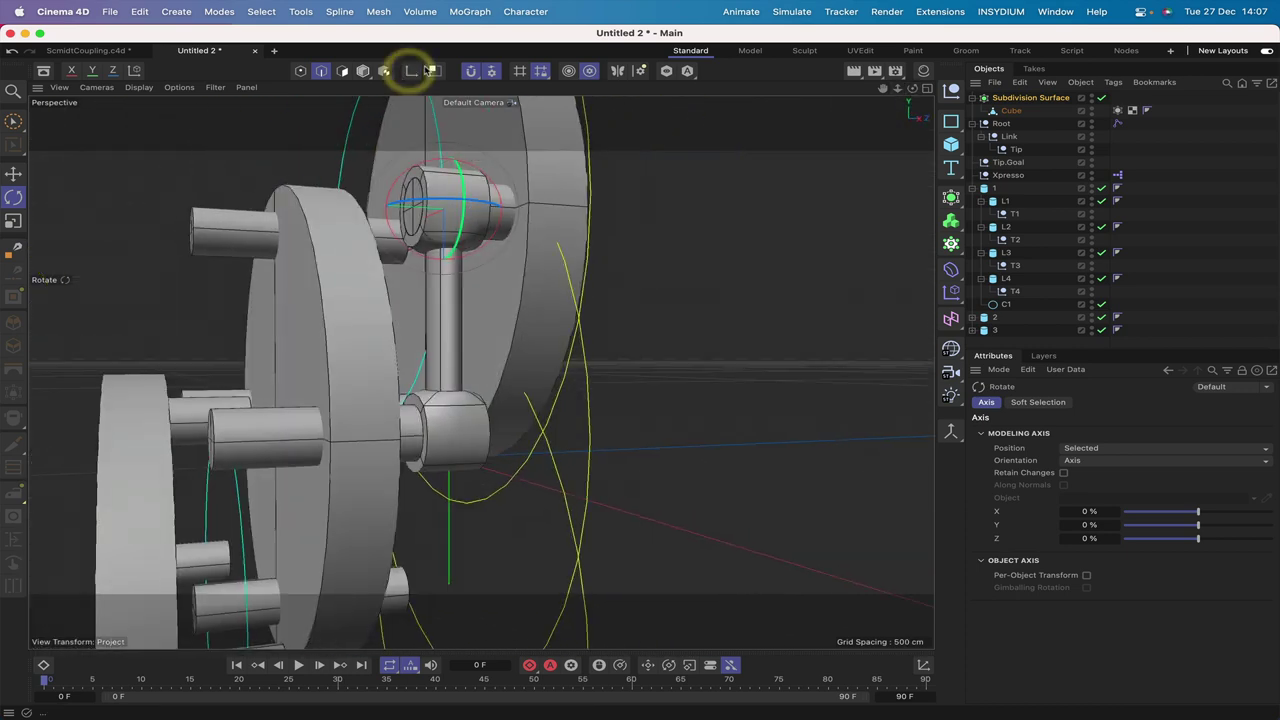
left_click(14, 176)
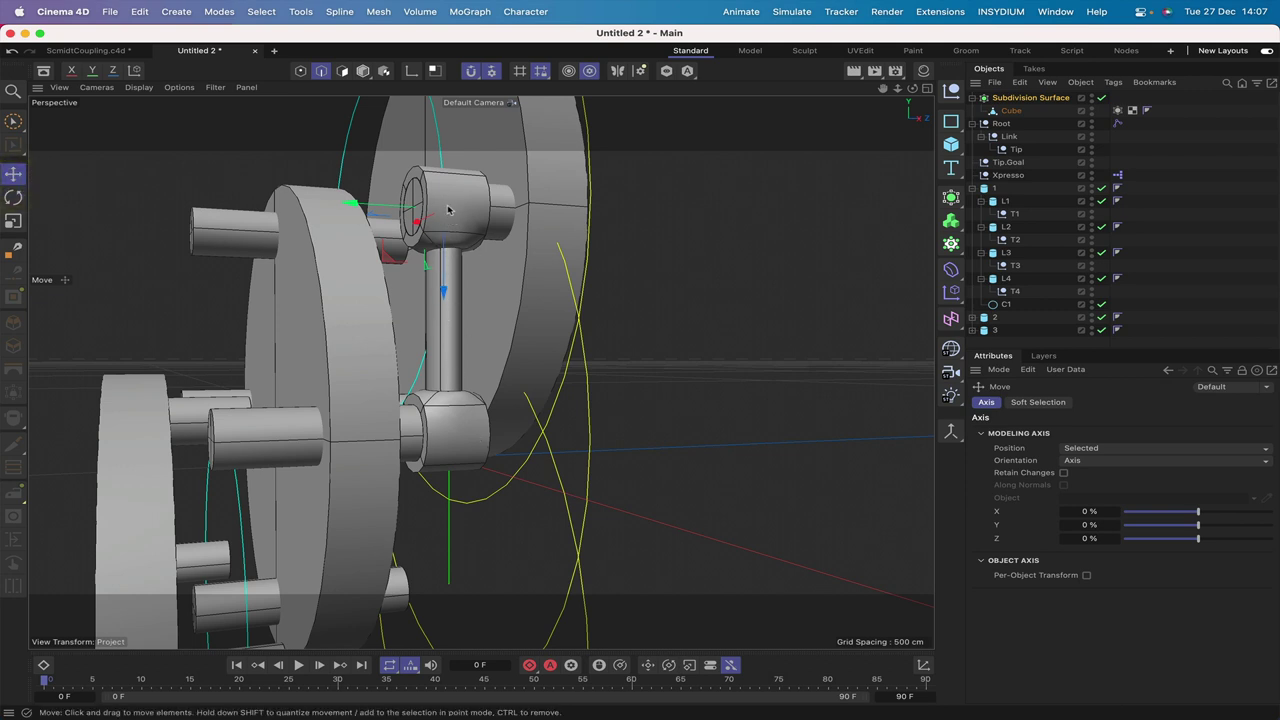
- Rename the link's Subdivision Surface as A1 and collapse its hierarchy
double_click(1022, 101)
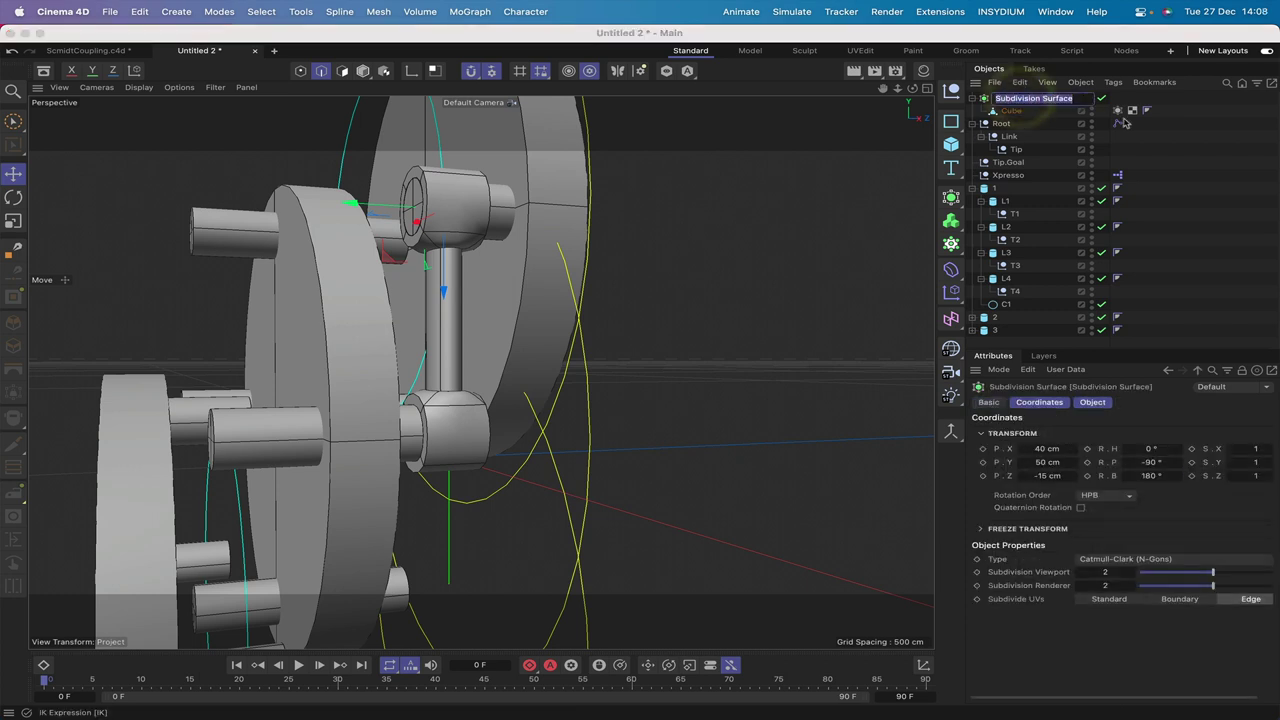
type("A1")
key("Return")
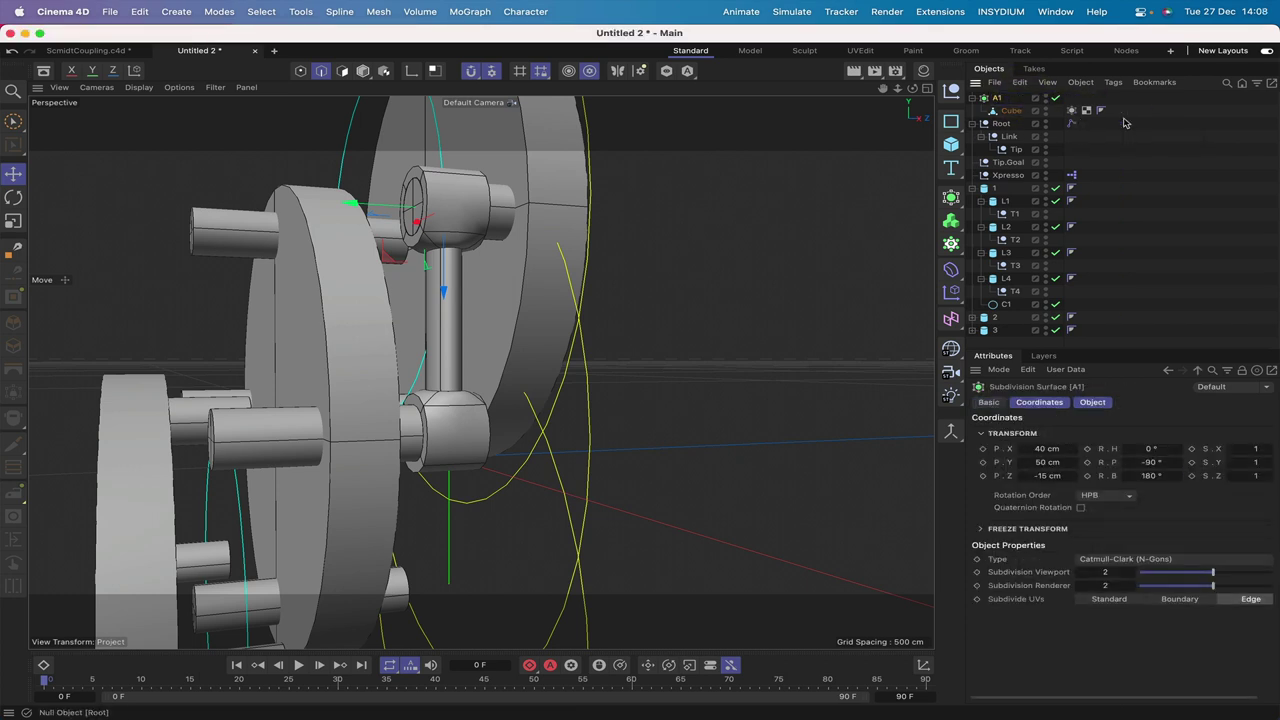
left_click(972, 98)
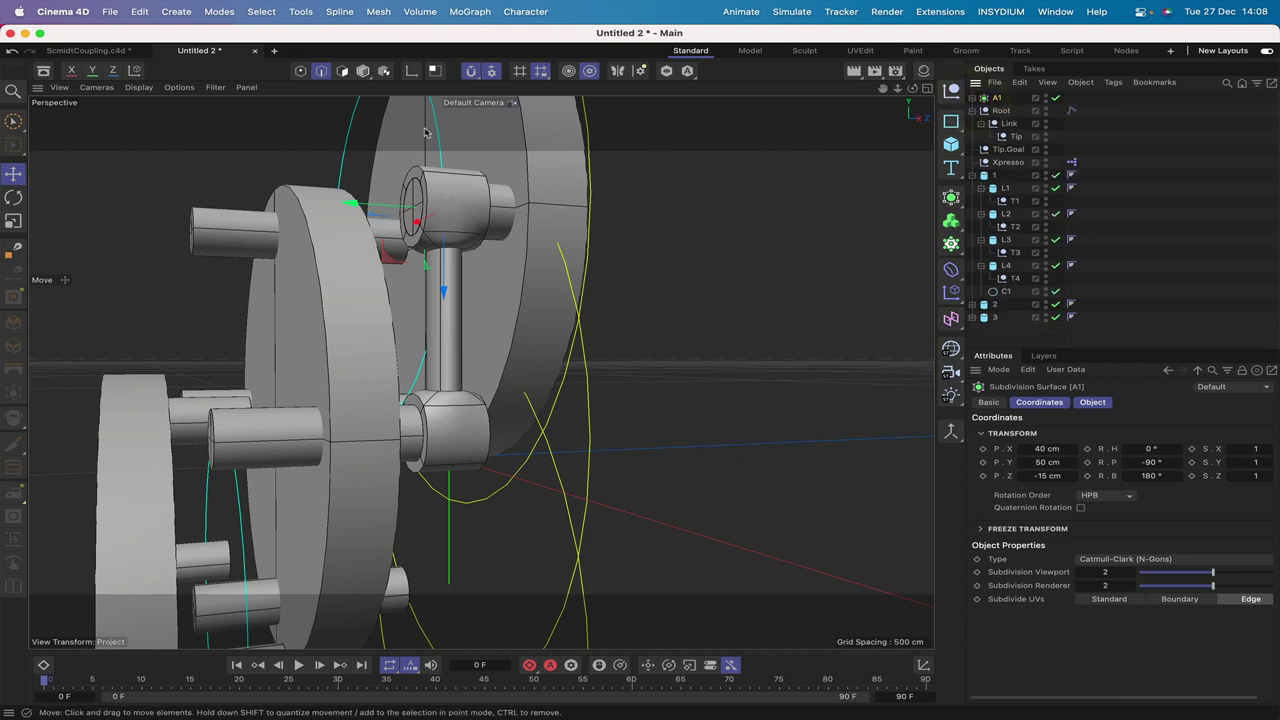
- Duplicate link A1 along the circle spline C1 to place copies on the other pins of the rear disc
left_click_drag(641, 376, 914, 92)
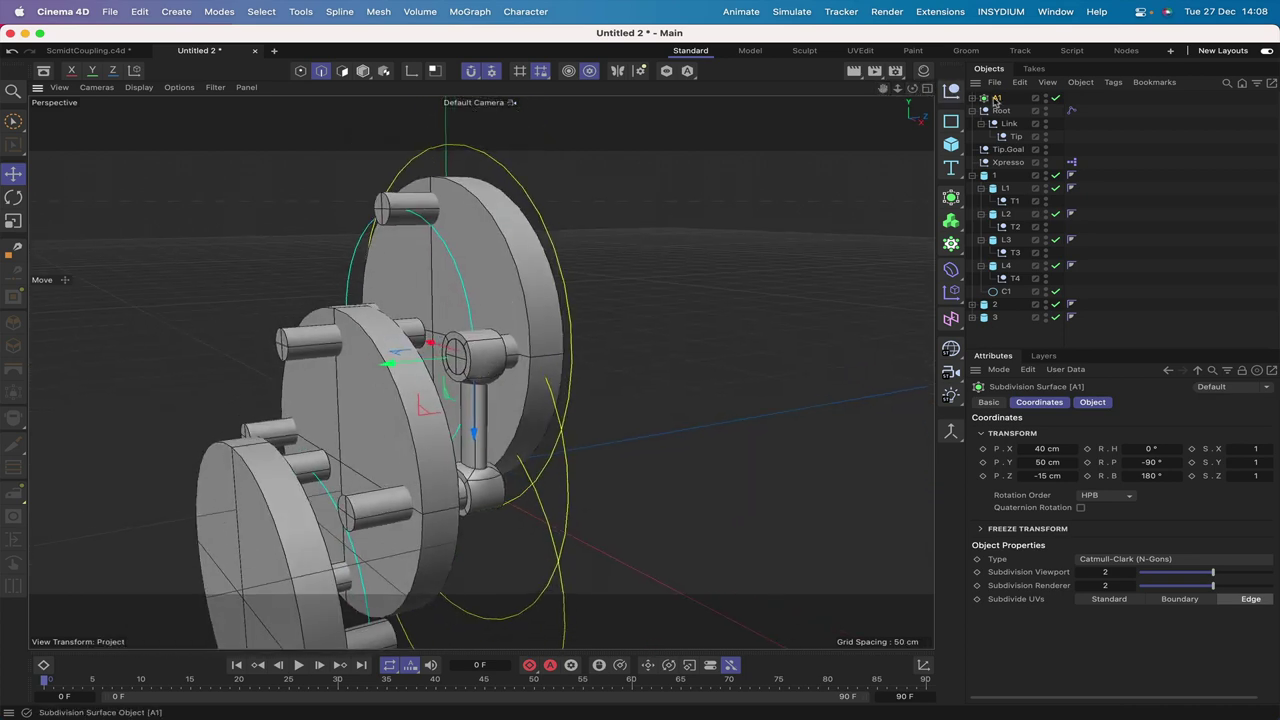
left_click(291, 11)
left_click(330, 318)
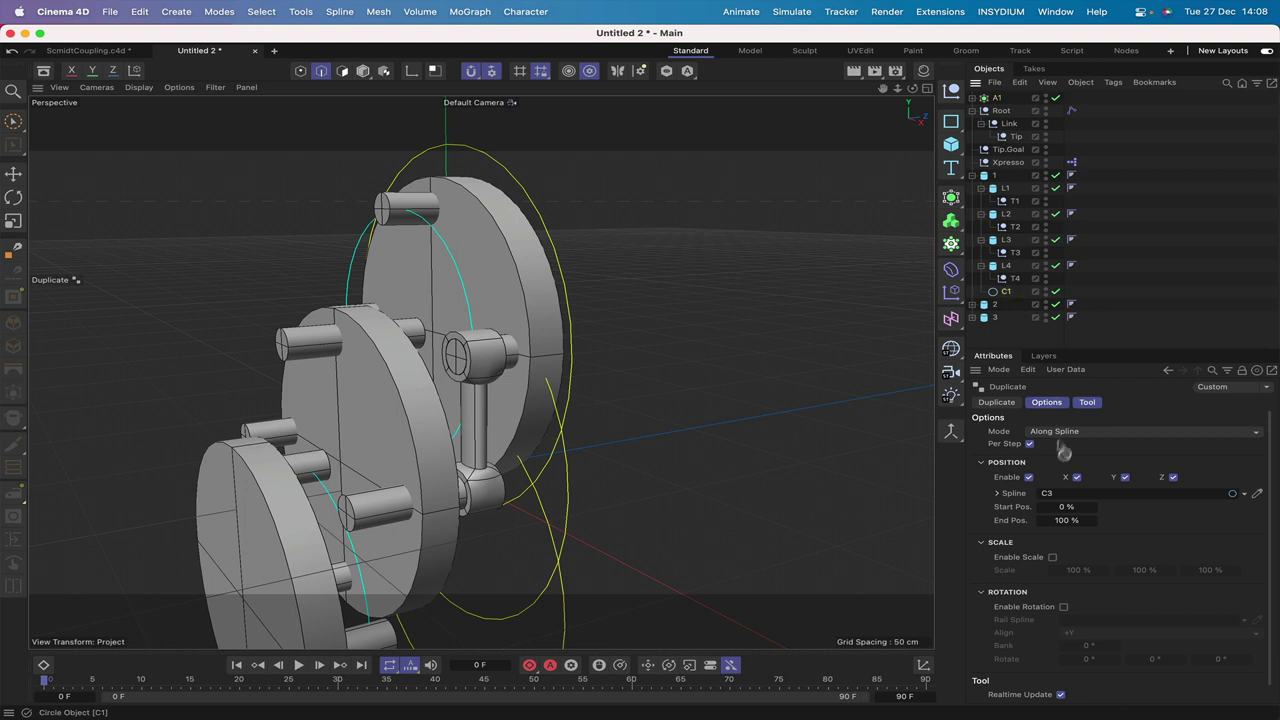
left_click_drag(1046, 494, 1050, 492)
scroll(1072, 478, "down", 2)
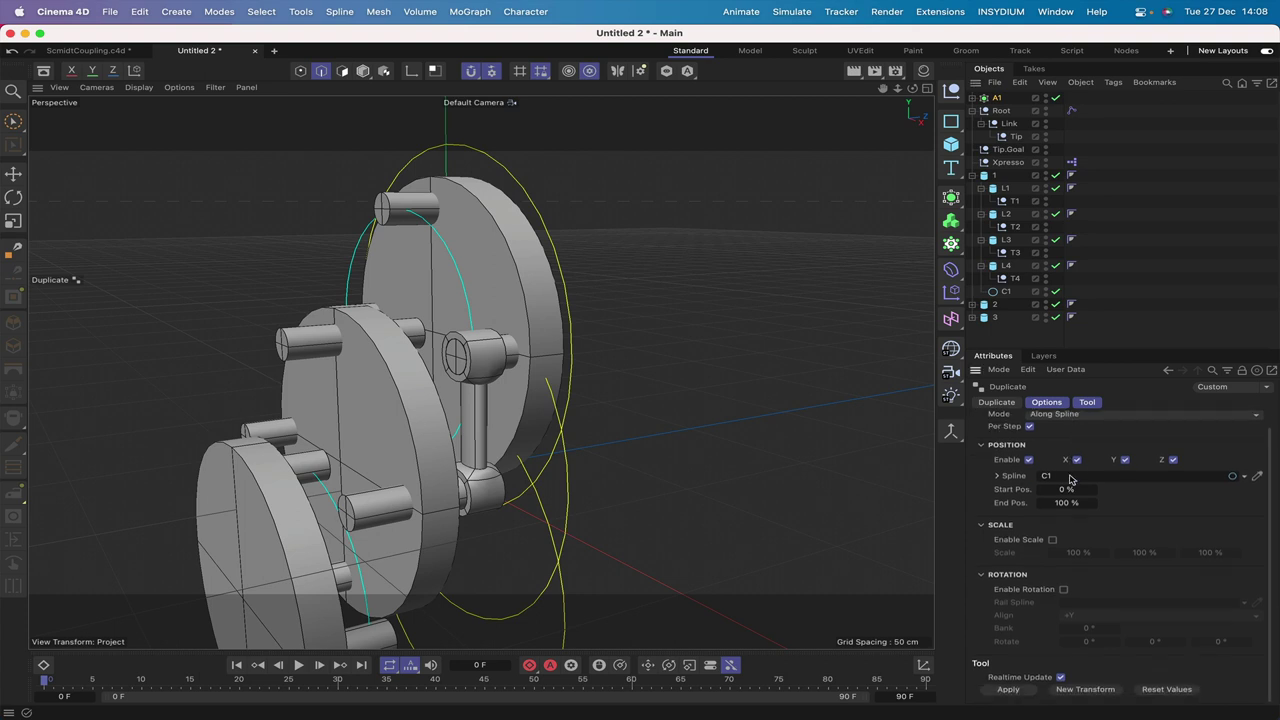
left_click(1010, 689)
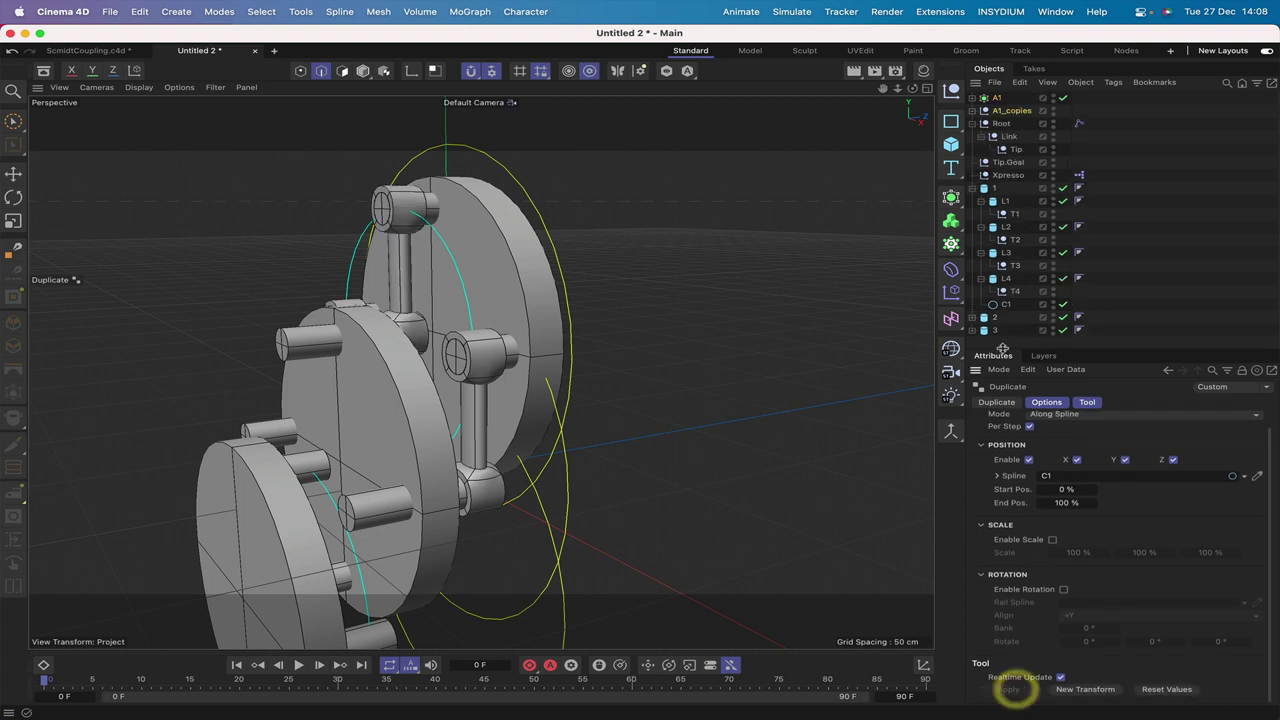
left_click_drag(912, 88, 890, 110)
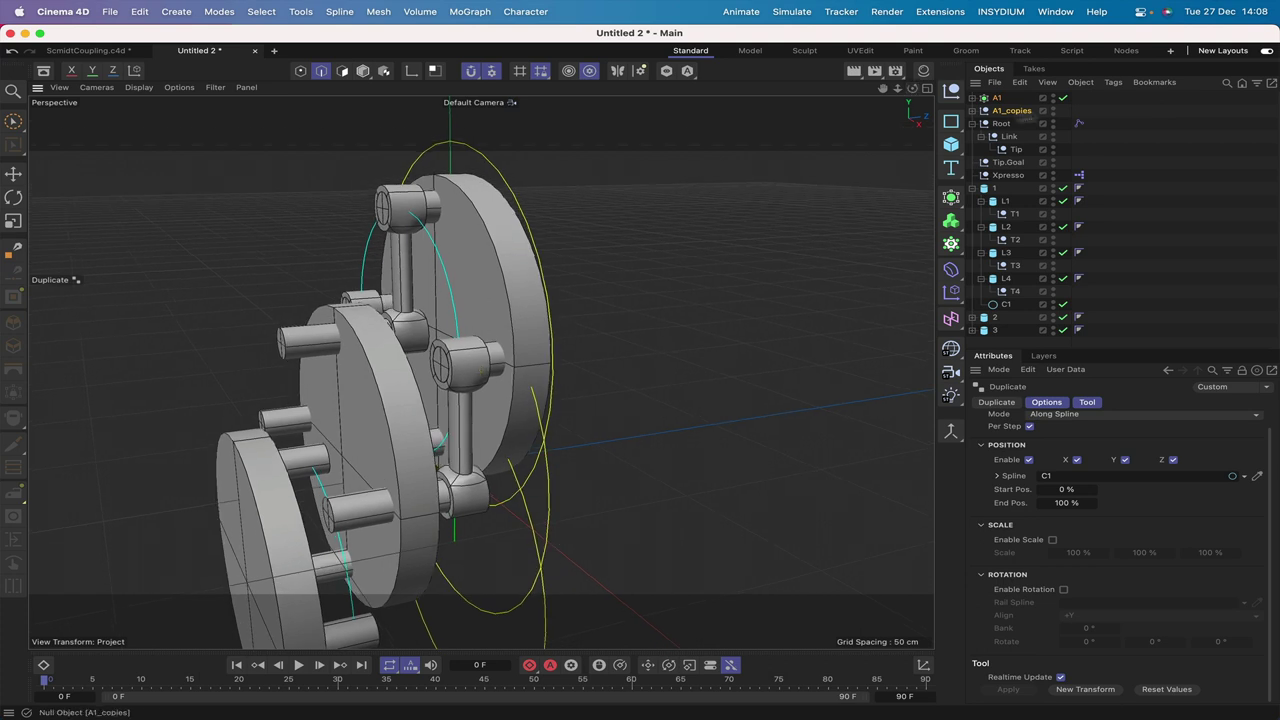
- Expand the A1_copies group and make link A1 a child of target null T1
left_click(972, 110)
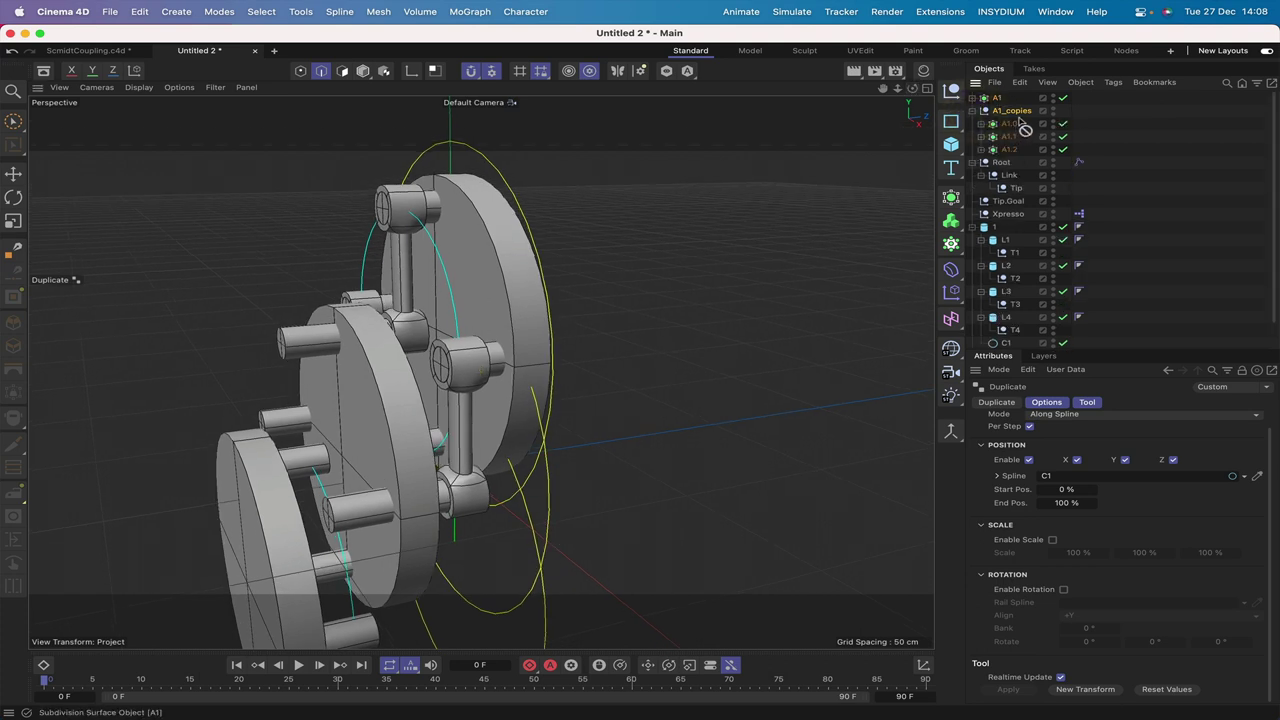
left_click_drag(1022, 125, 1008, 119)
left_click(1013, 253)
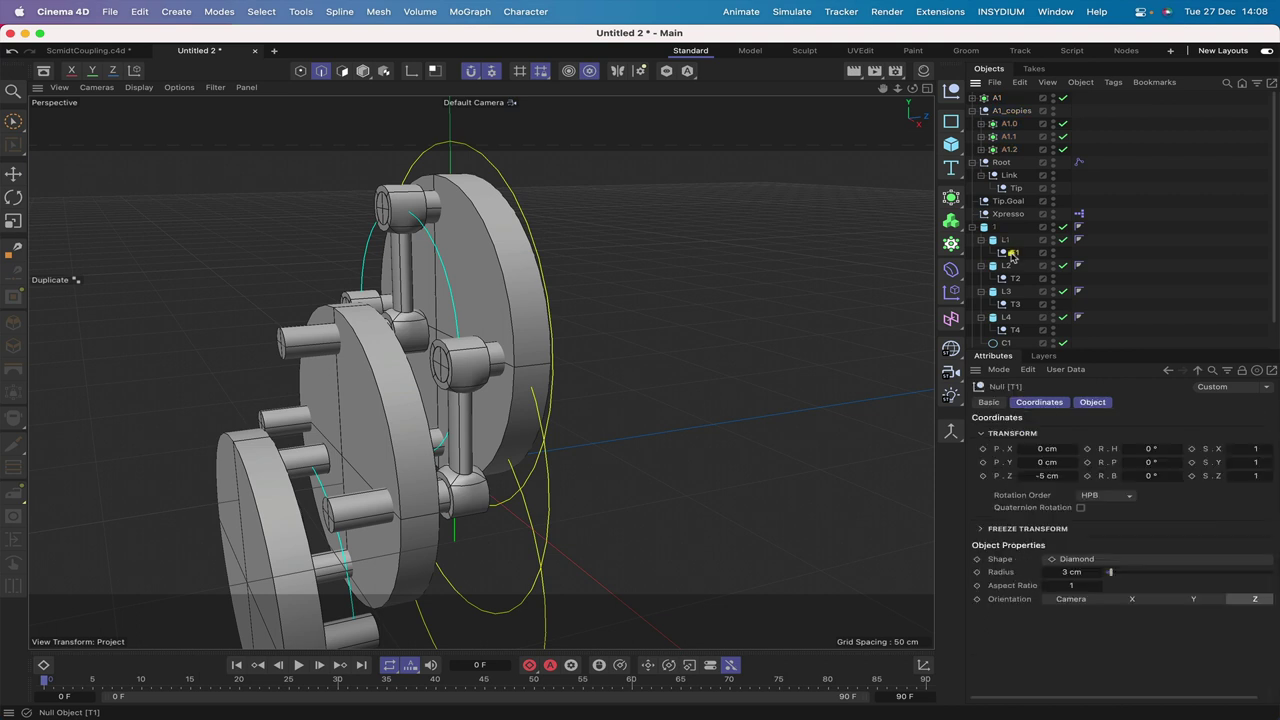
left_click(13, 173)
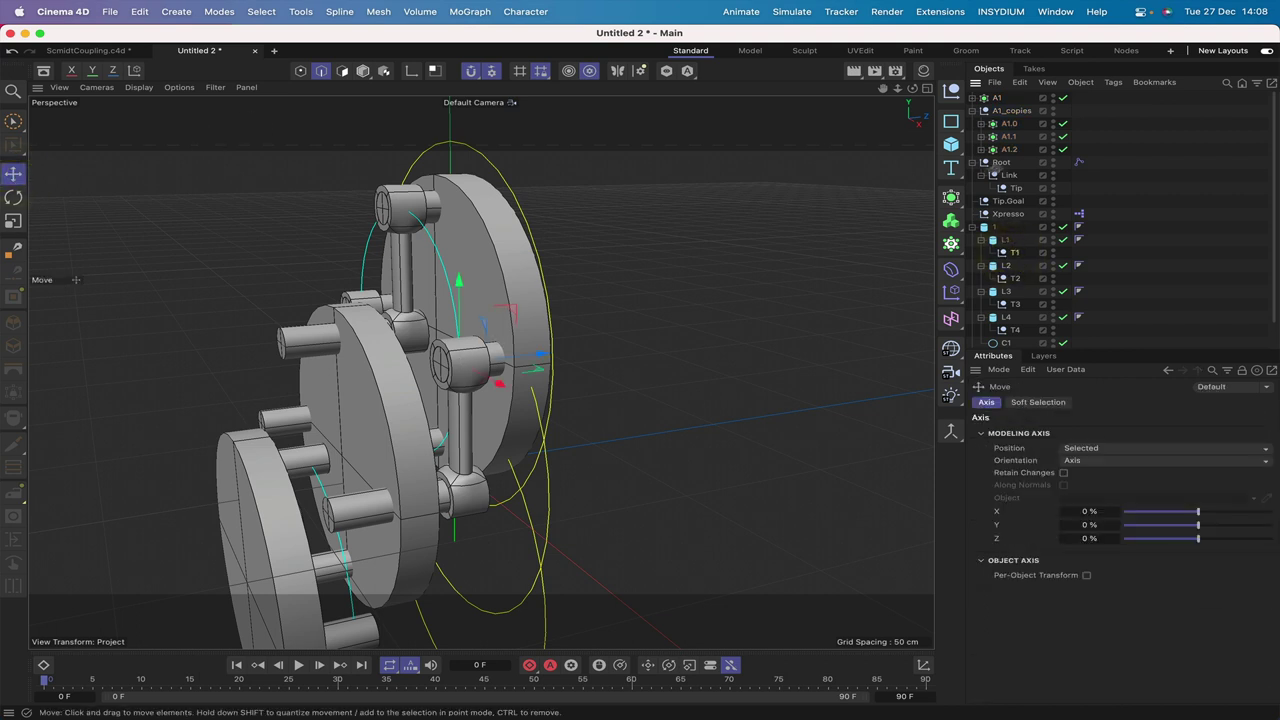
left_click(996, 100)
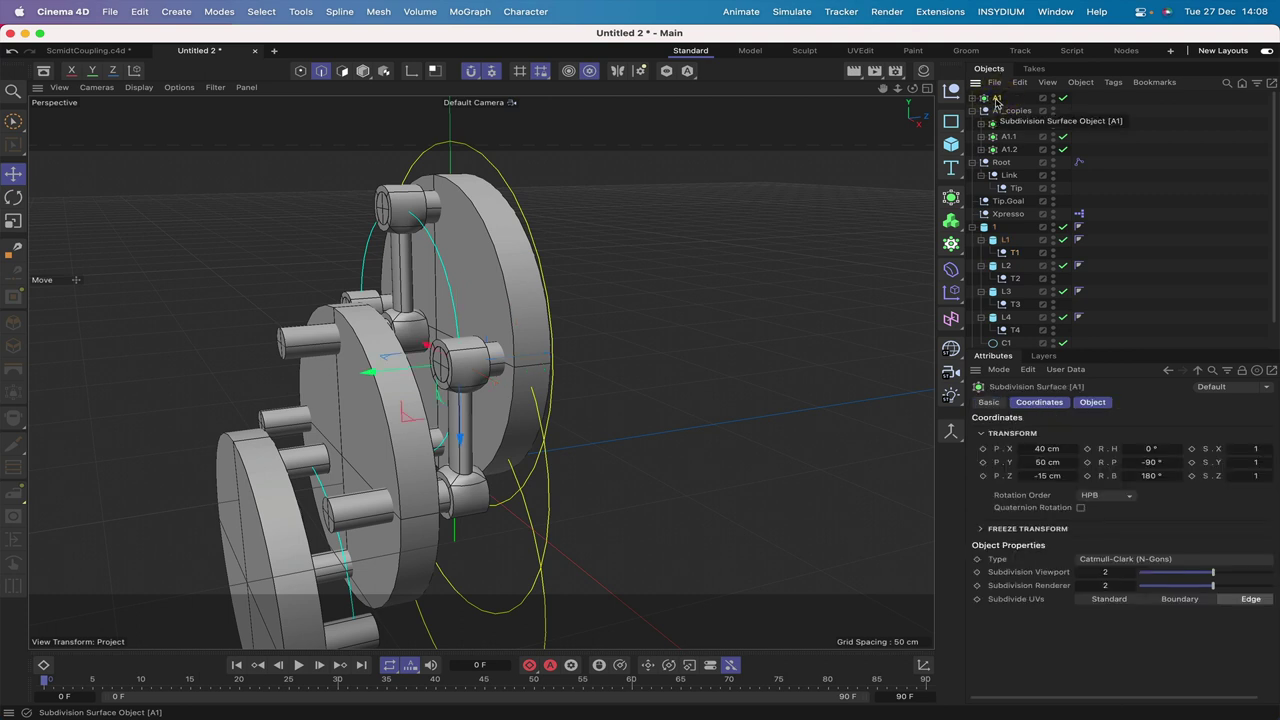
left_click_drag(996, 100, 1015, 256)
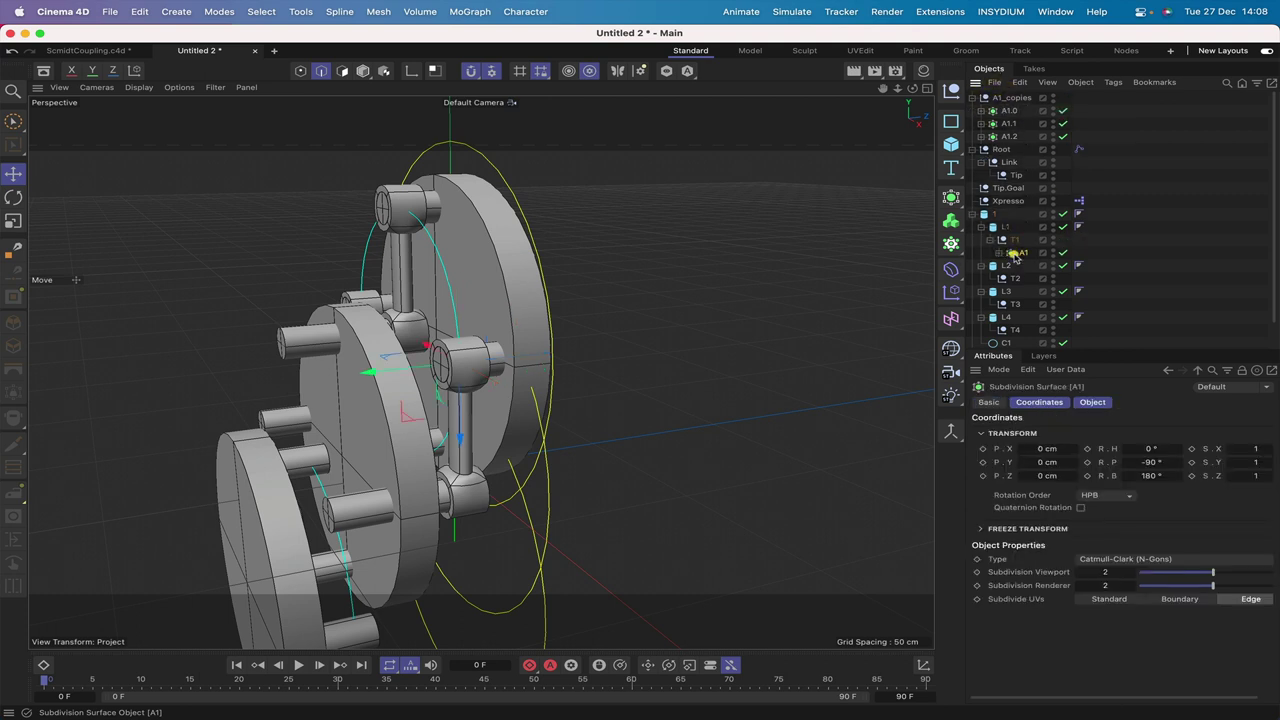
- Rename the three link copies in the A1_copies group as A2, A3 and A4
left_click(1008, 110)
double_click(1008, 110)
type("A")
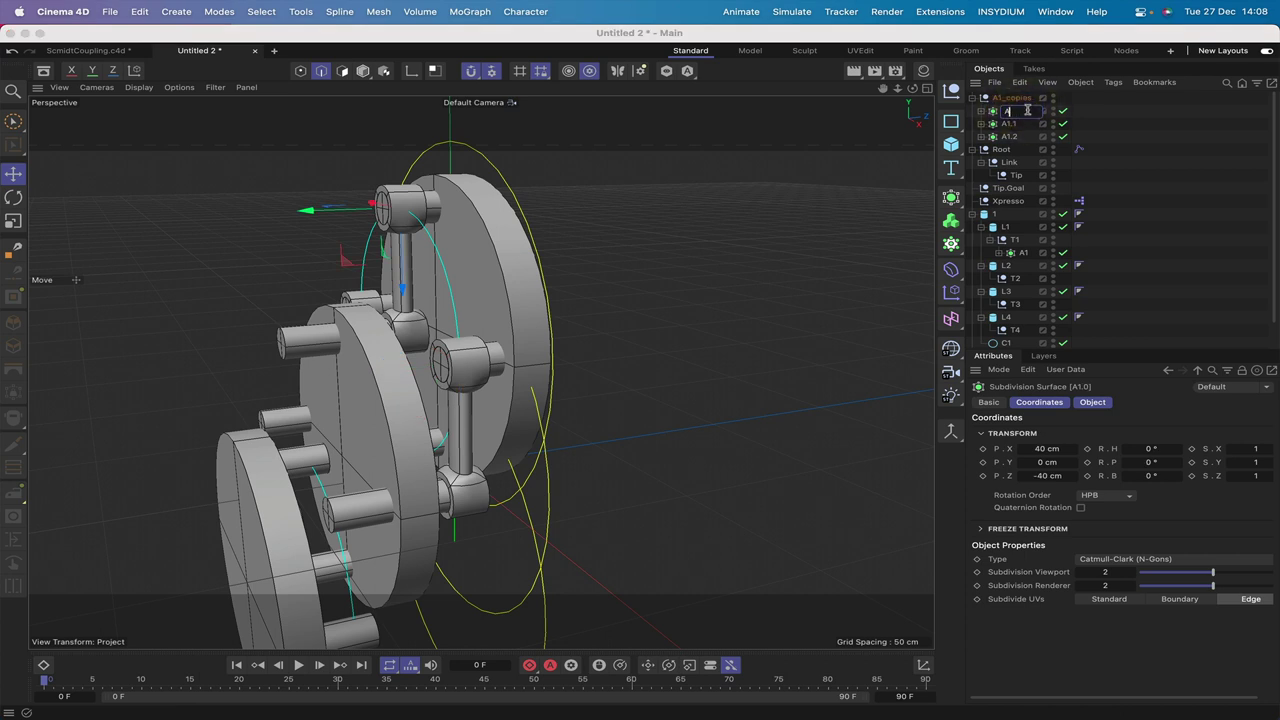
type("2")
key("Return")
left_click(1010, 123)
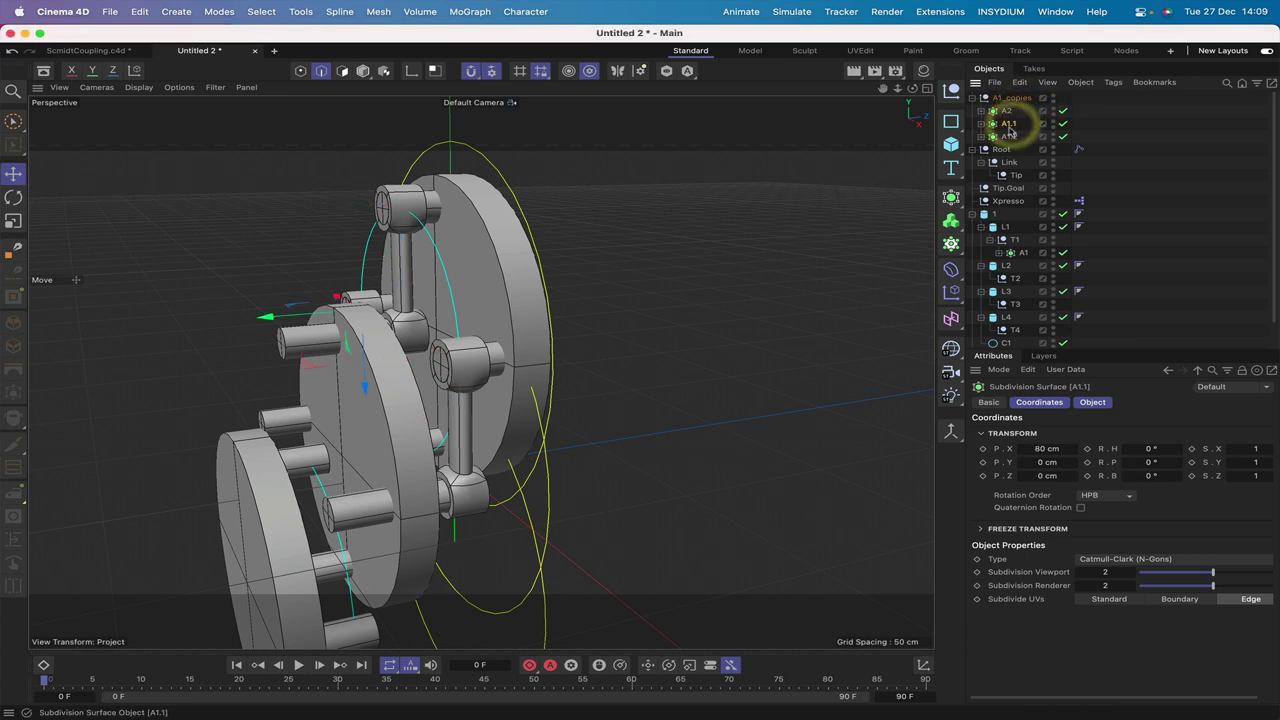
double_click(1010, 123)
type("A")
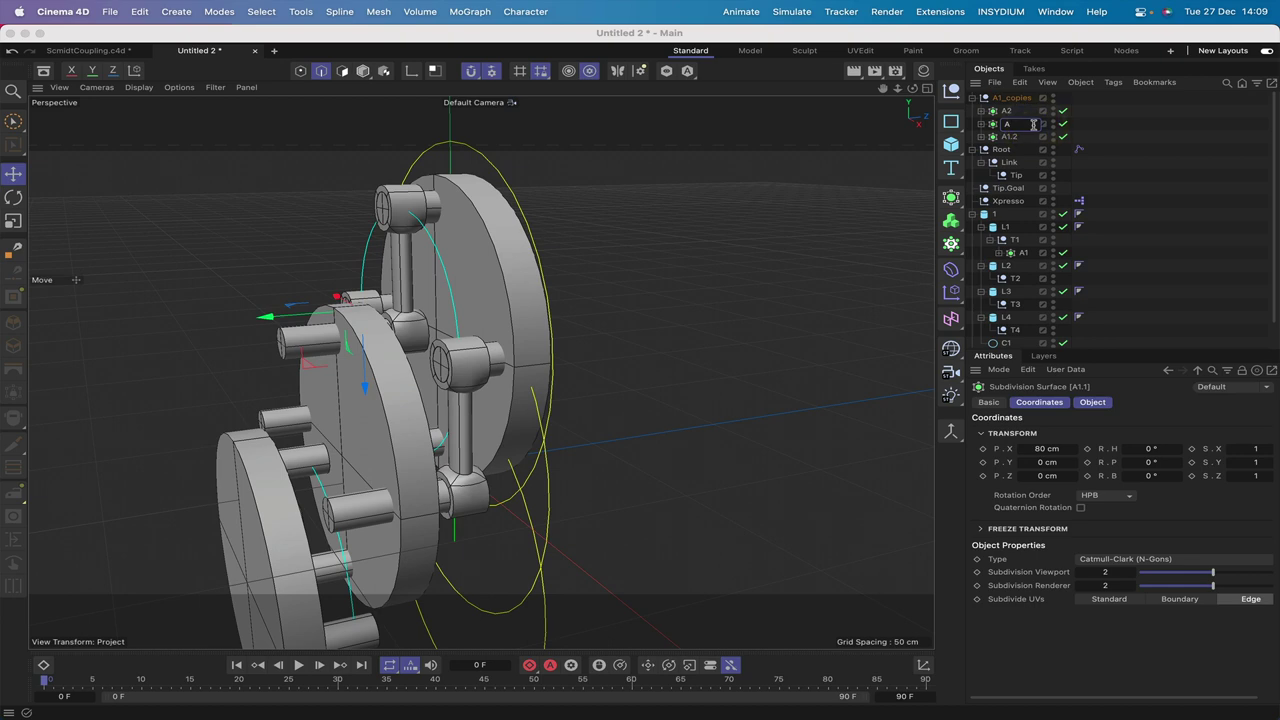
type("3")
key("Tab")
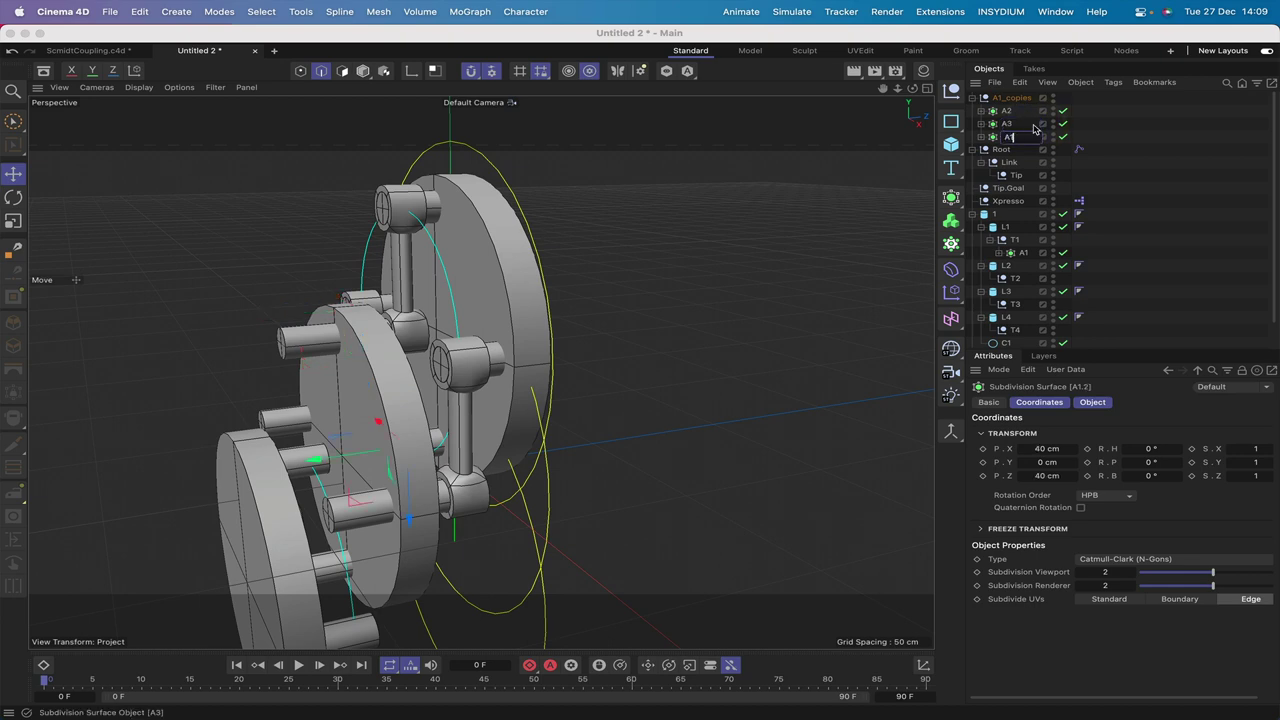
type("A4")
key("Return")
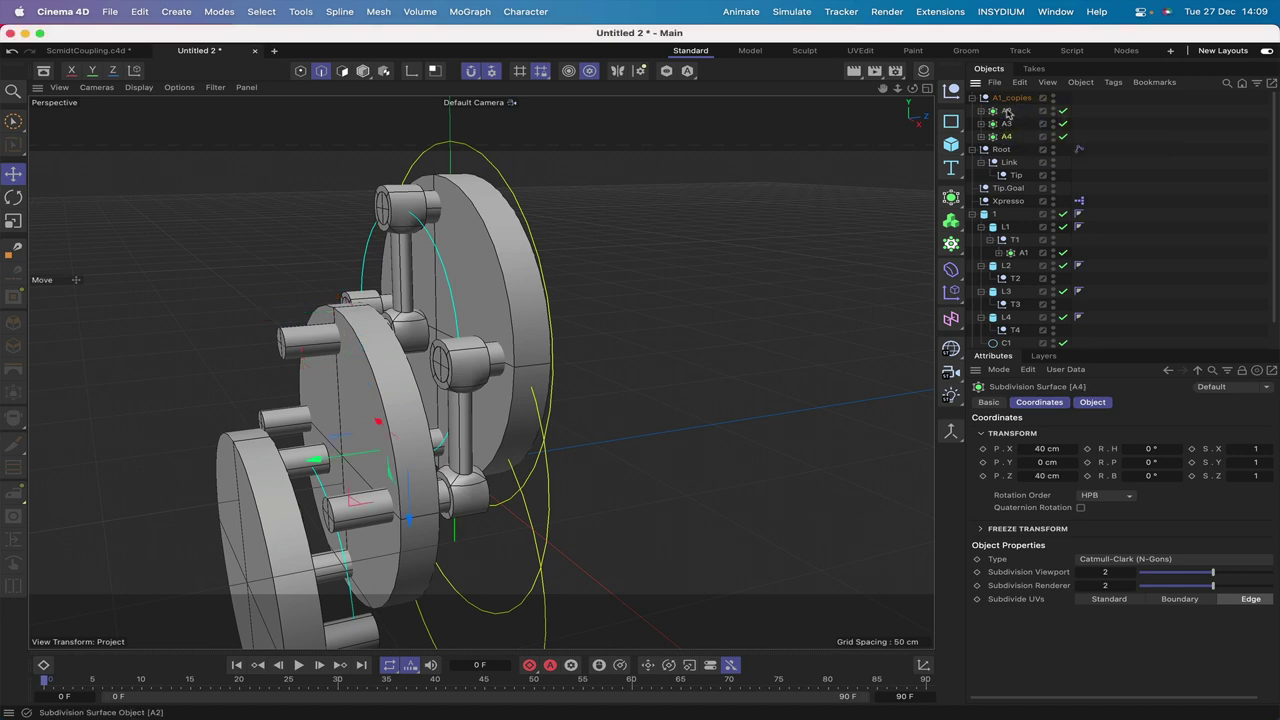
- Make links A2, A3 and A4 children of the target nulls T2, T3 and T4 respectively
left_click_drag(1008, 113, 1020, 277)
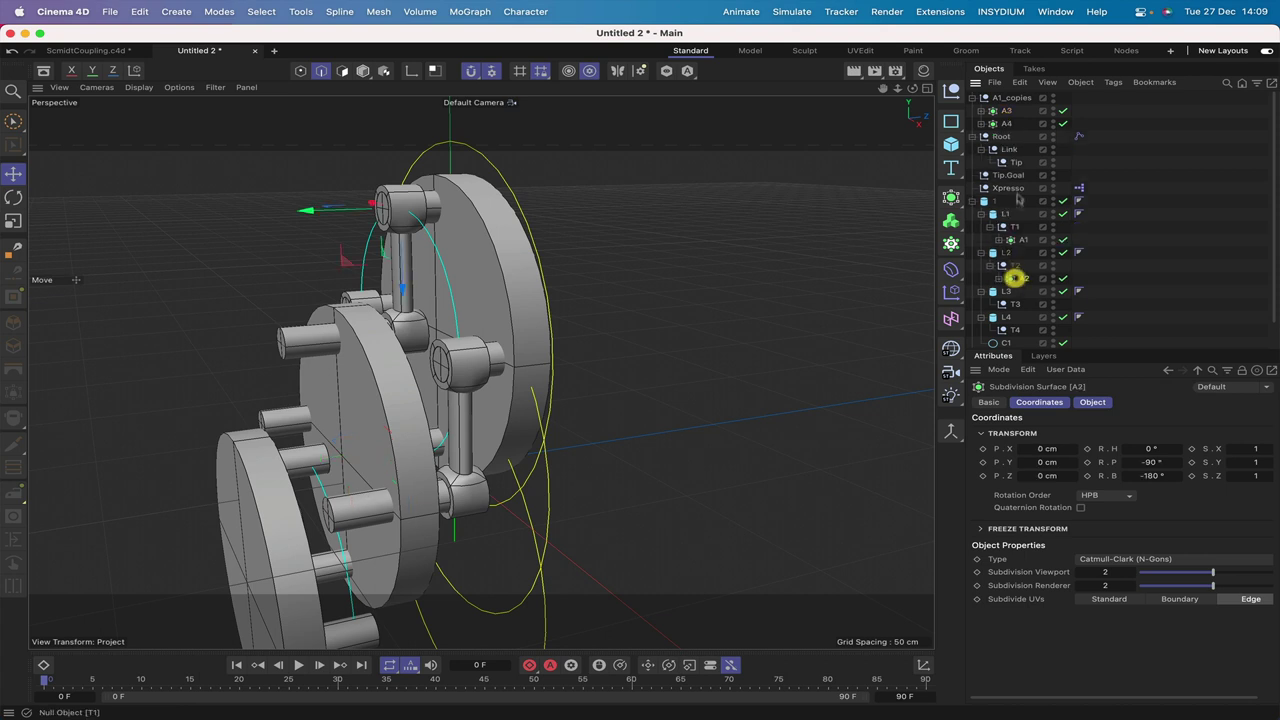
left_click_drag(1007, 111, 1018, 303)
left_click_drag(1008, 111, 1020, 325)
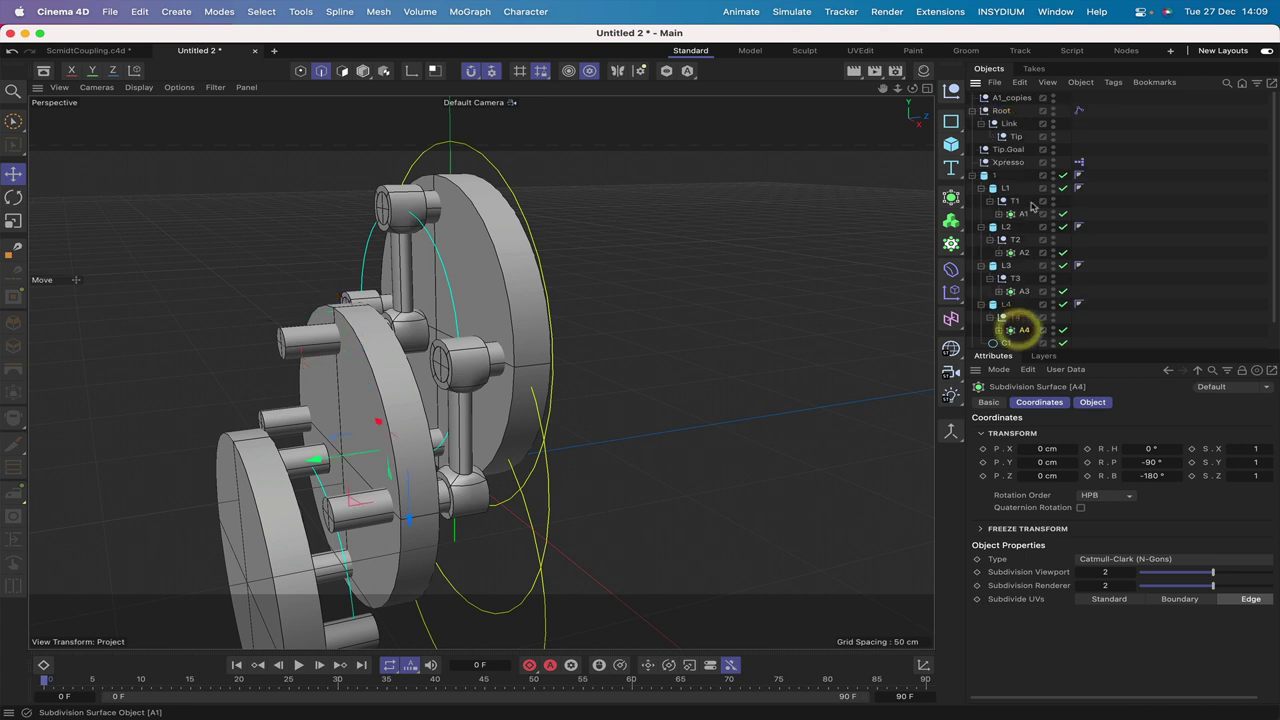
left_click(1014, 278)
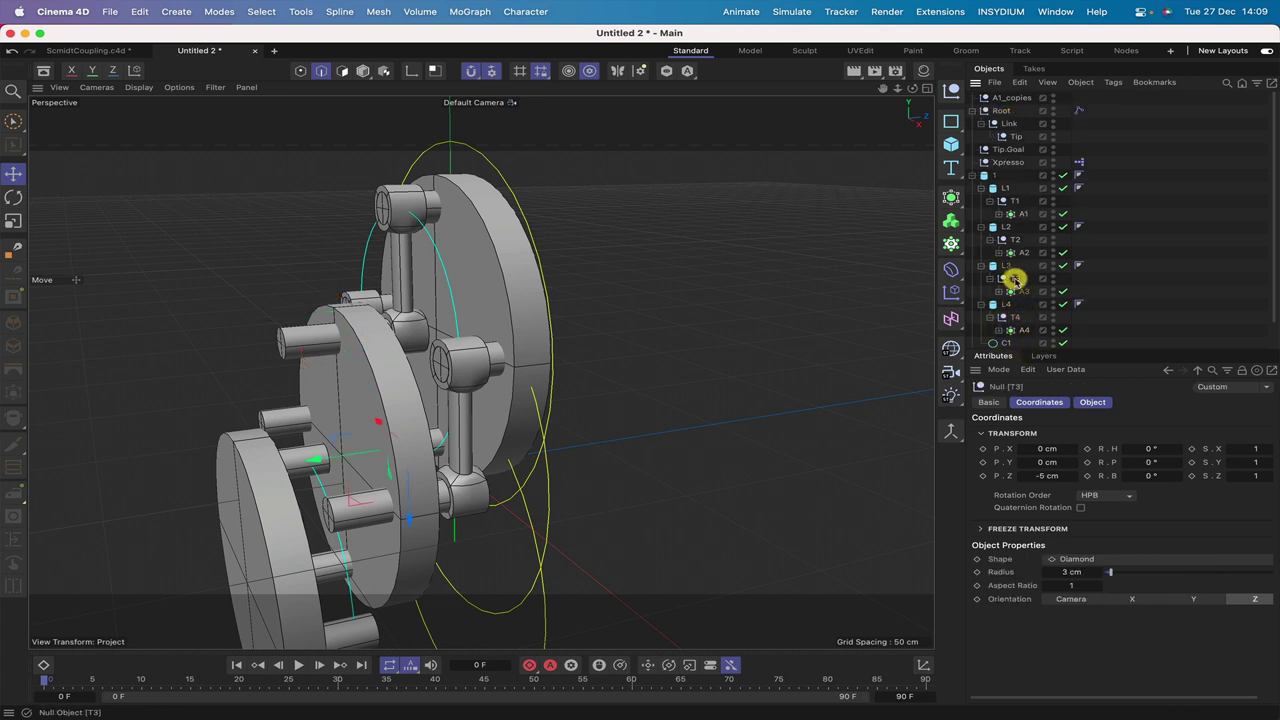
left_click(1020, 291)
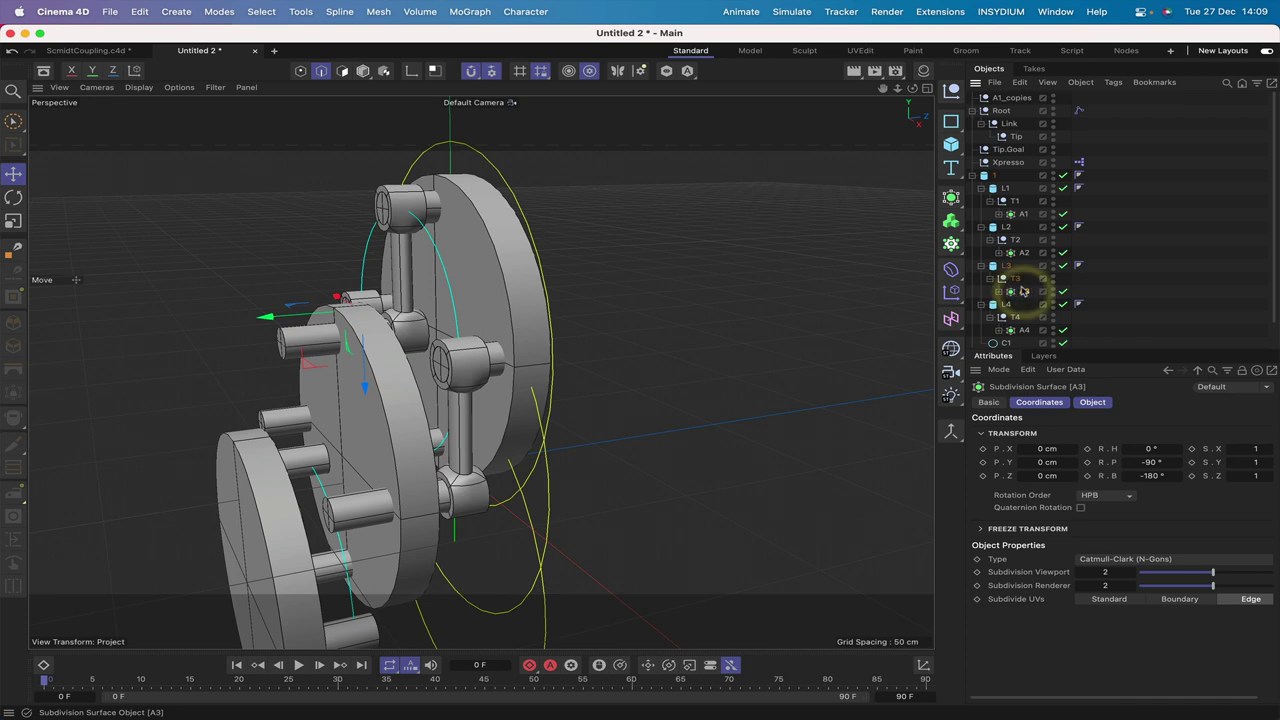
left_click(1014, 278)
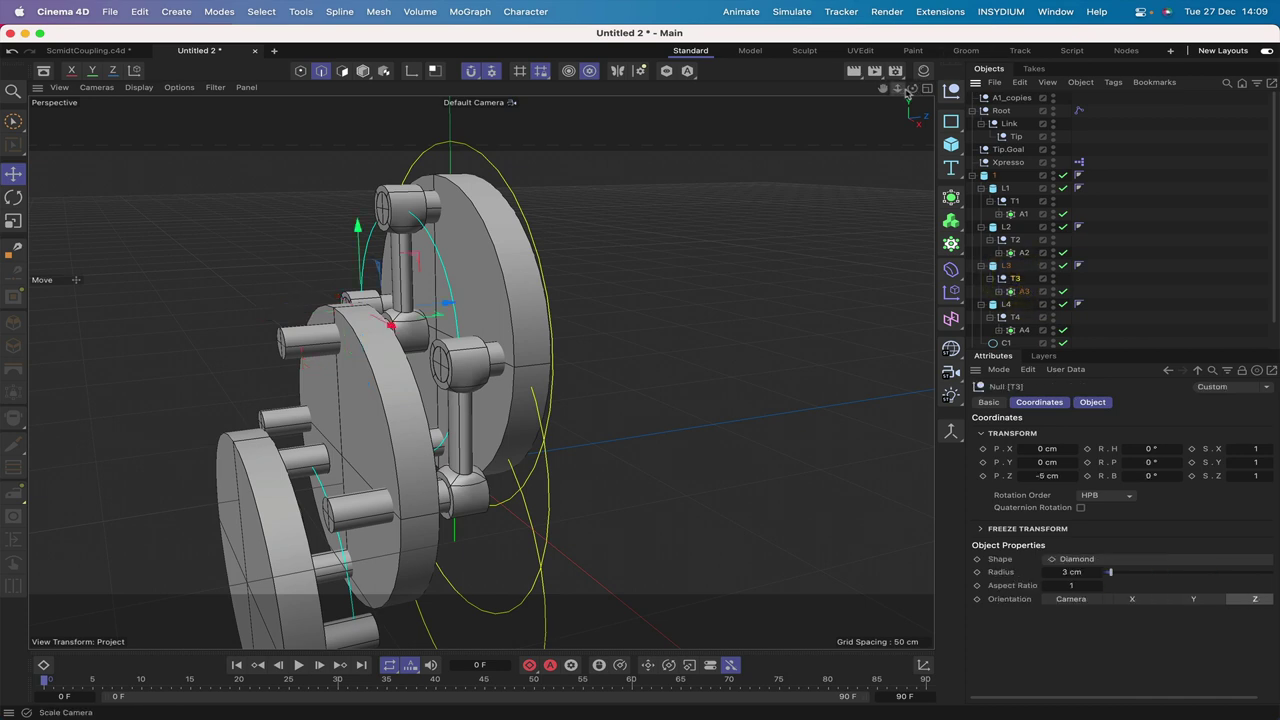
mouse_move(897, 88)
left_mouse_down()
mouse_move(815, 92)
mouse_move(890, 90)
mouse_move(950, 143)
left_mouse_up()
- Copy link A1 to the top level of the object hierarchy and delete the empty A1_copies group
left_click(1025, 215)
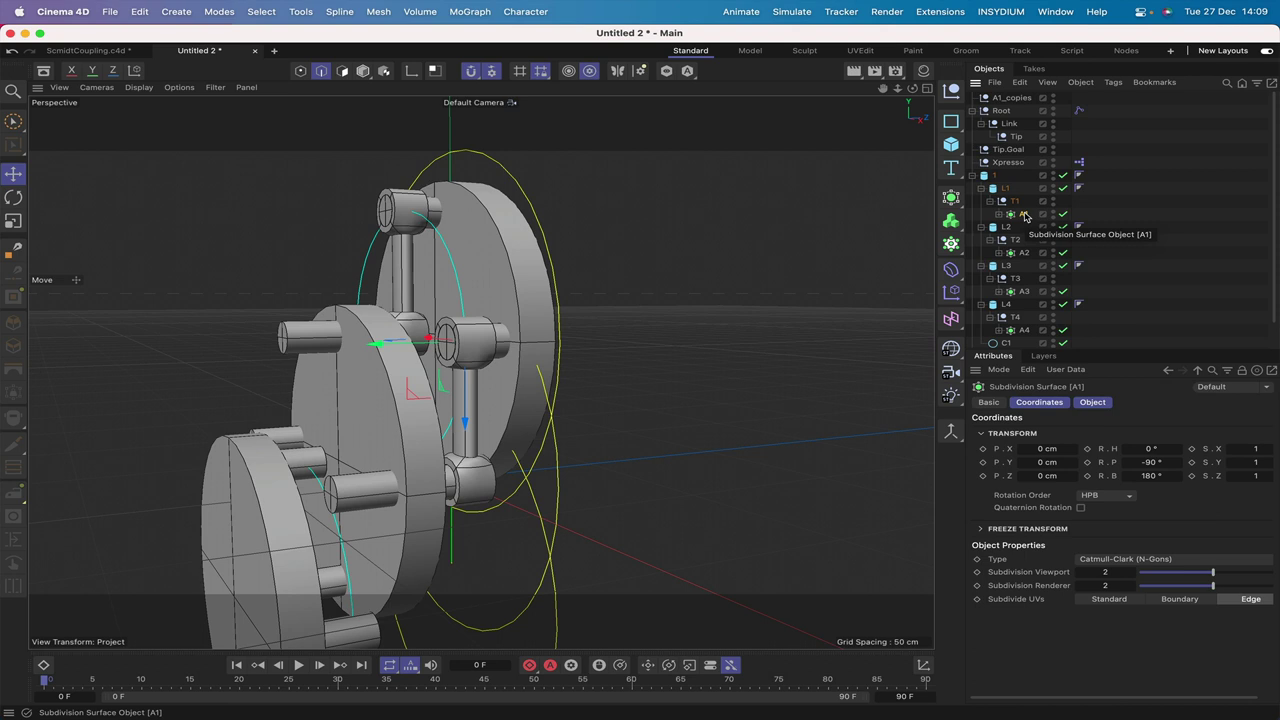
left_click_drag(1025, 216, 1003, 93, "ctrl")
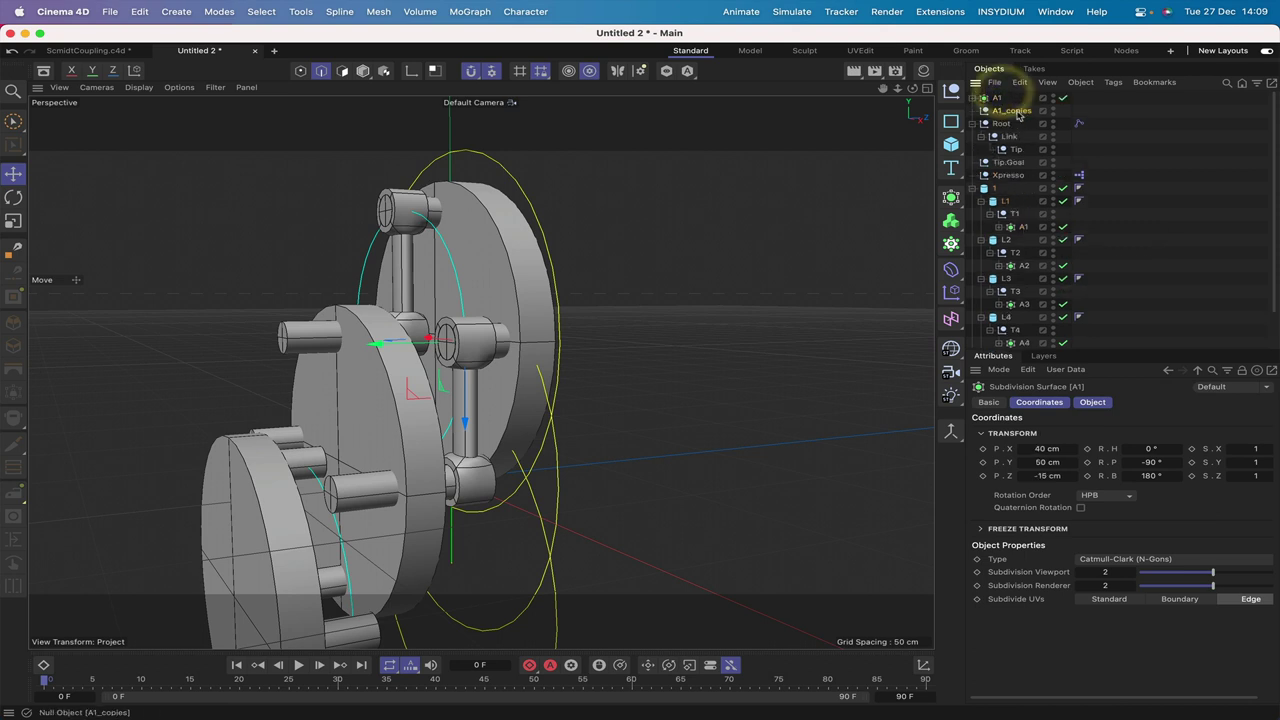
left_click(1012, 110)
key("Delete")
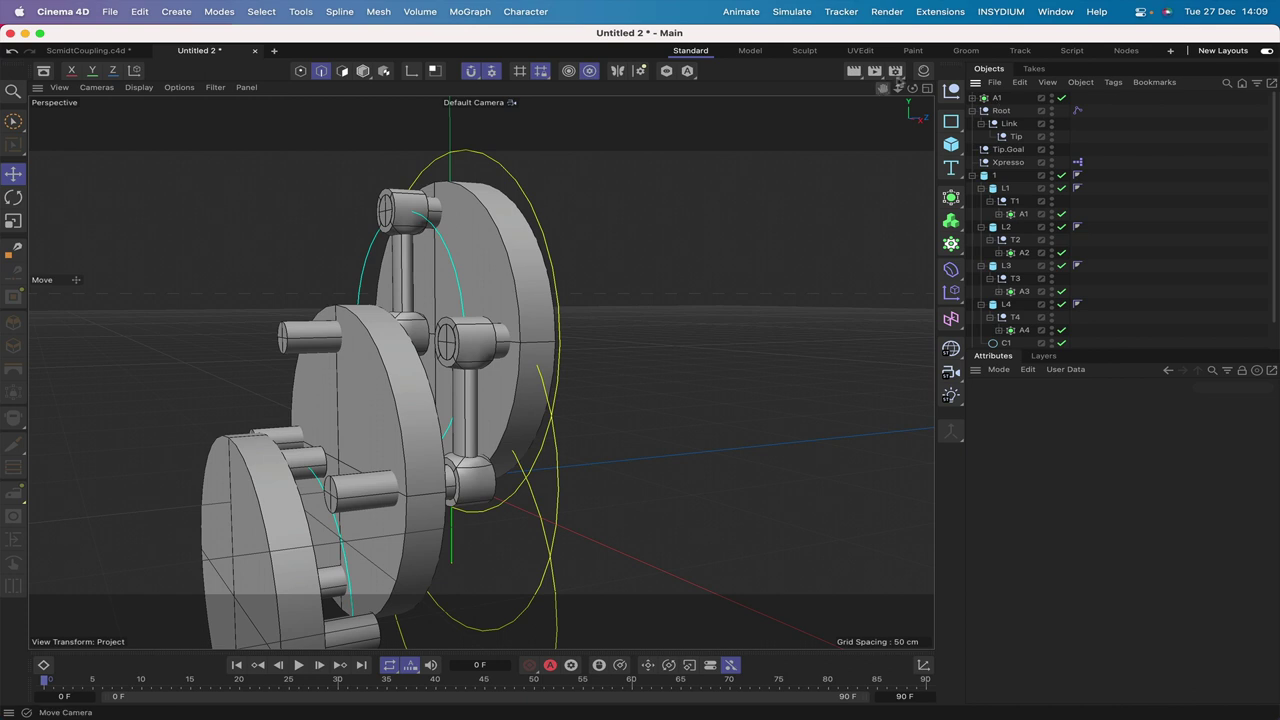
- Expand disc 2 and move its circle spline C2 along Z to -15 cm in the right view, aligning it with the front pins
left_click_drag(642, 376, 640, 371)
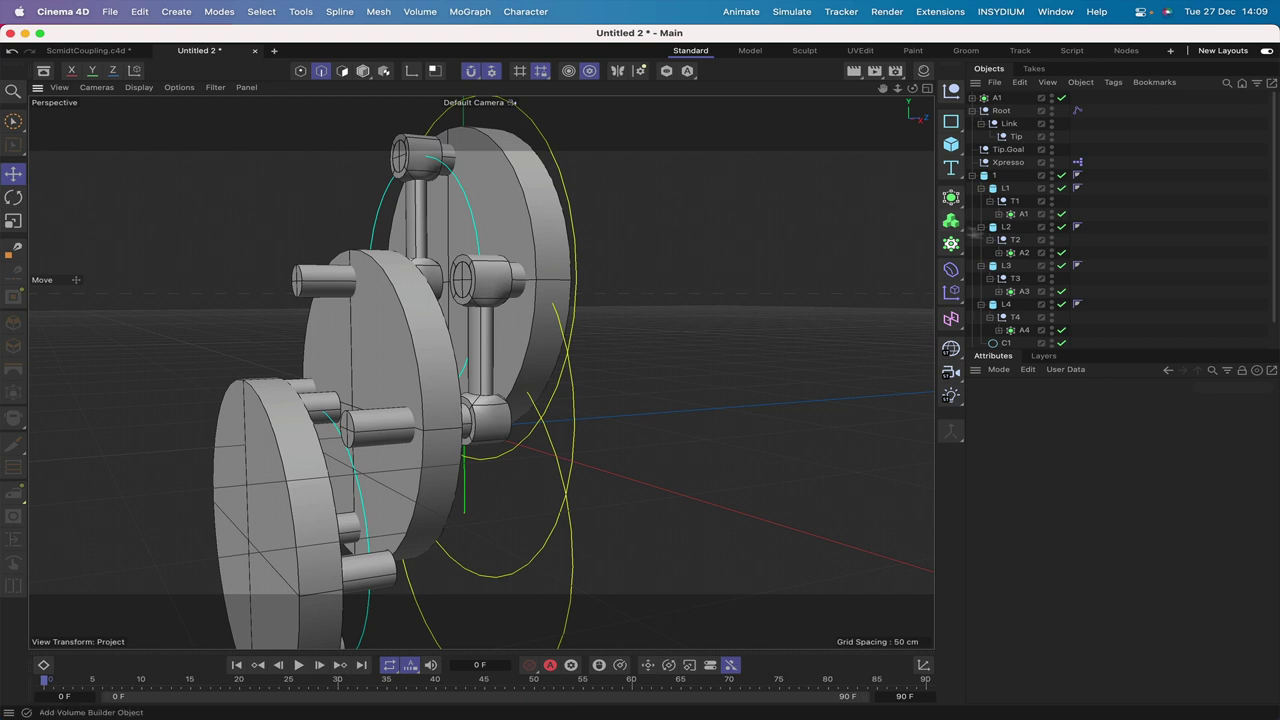
scroll(1006, 238, "down", 2)
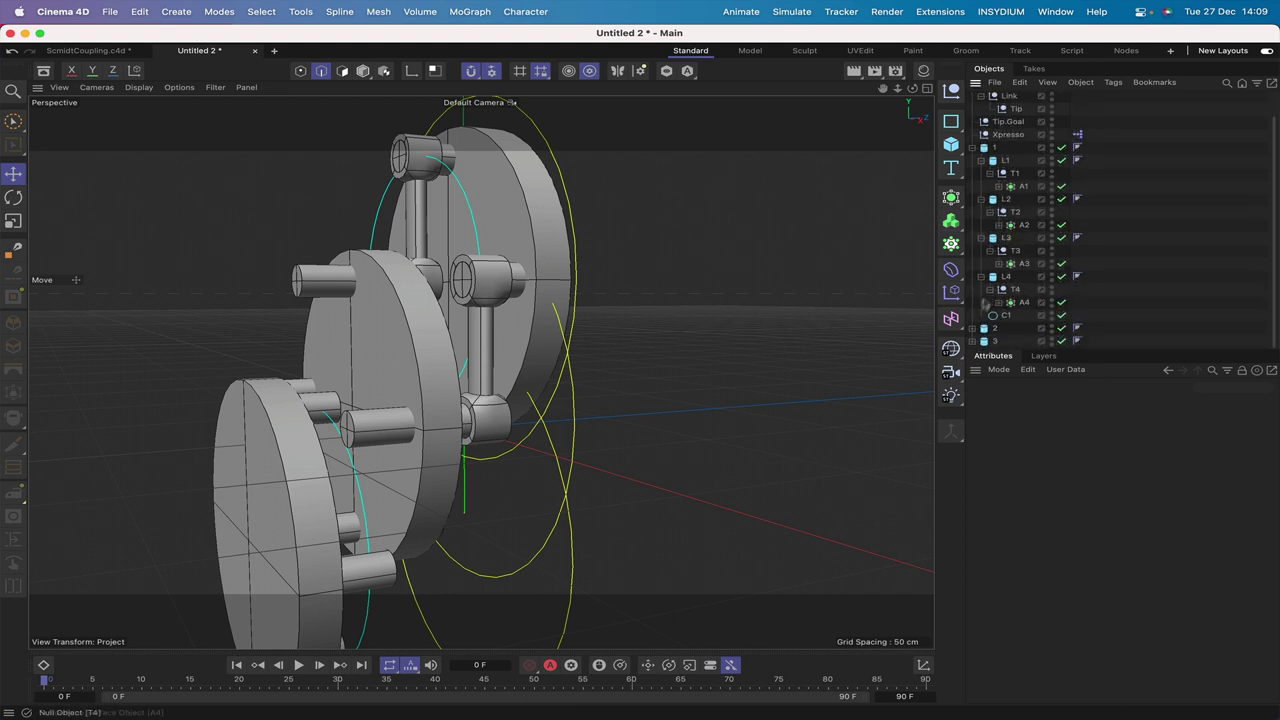
left_click(972, 328)
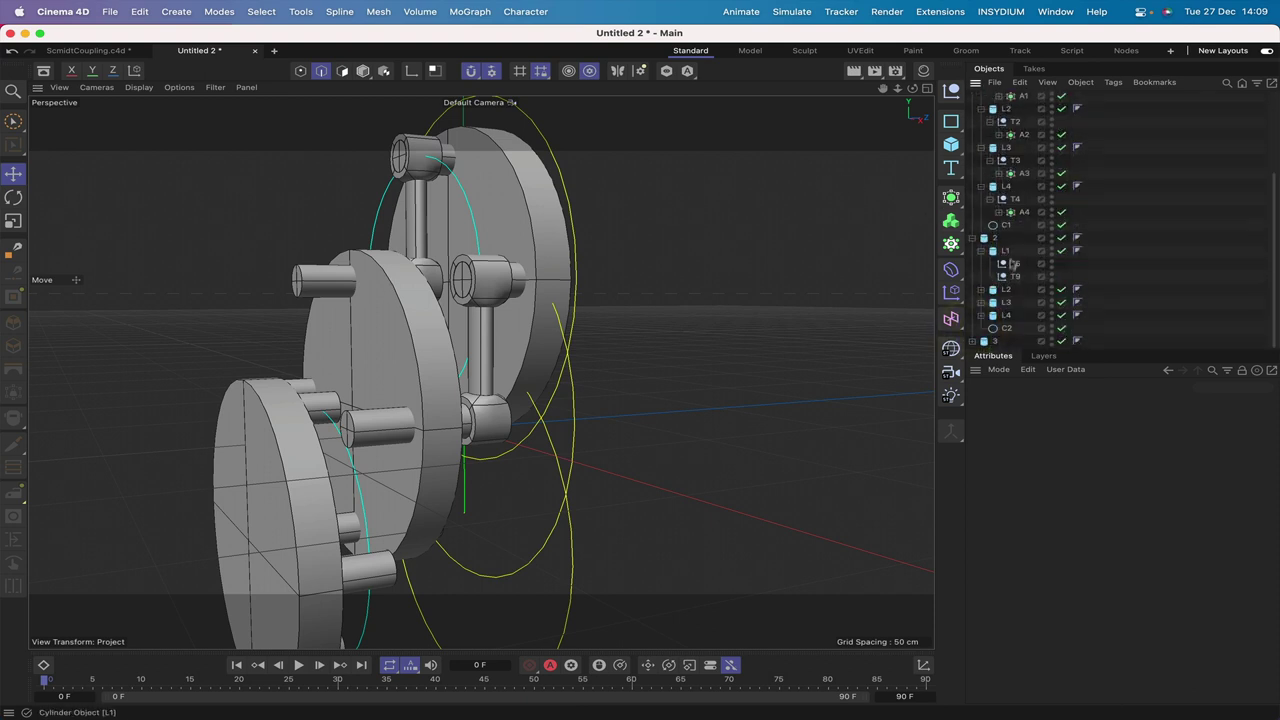
left_click(1008, 329)
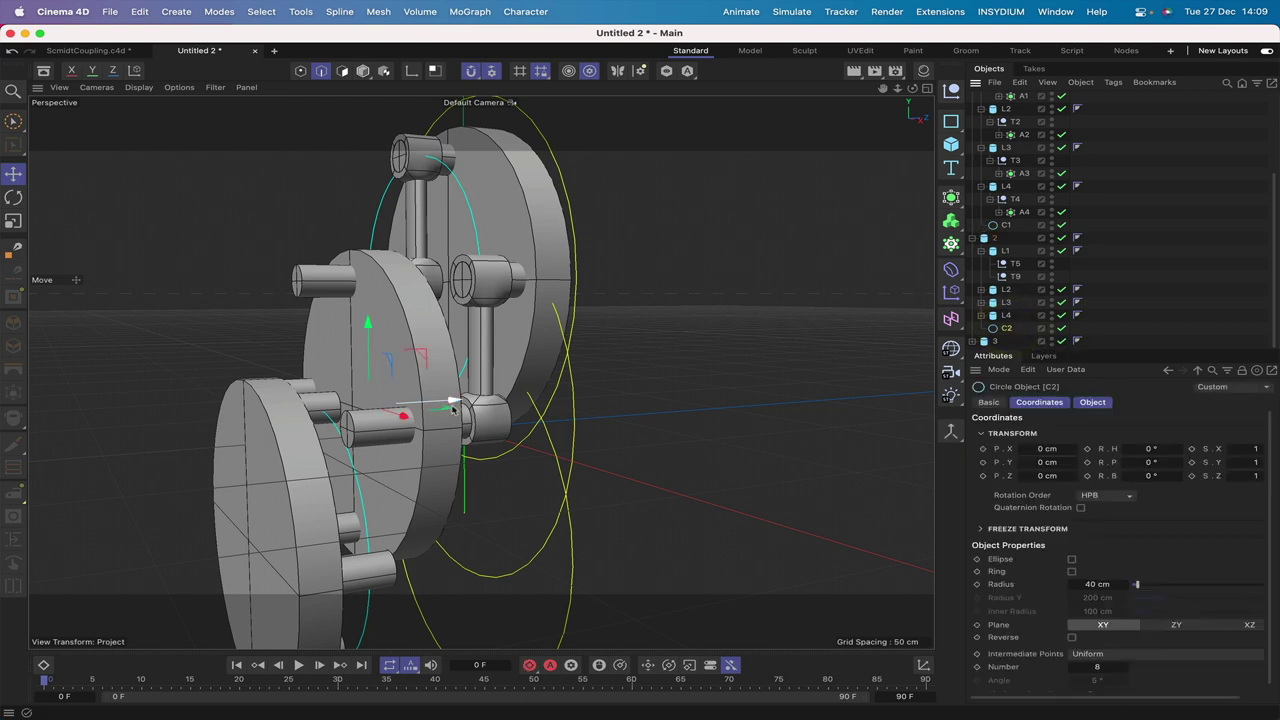
left_click_drag(912, 88, 868, 93)
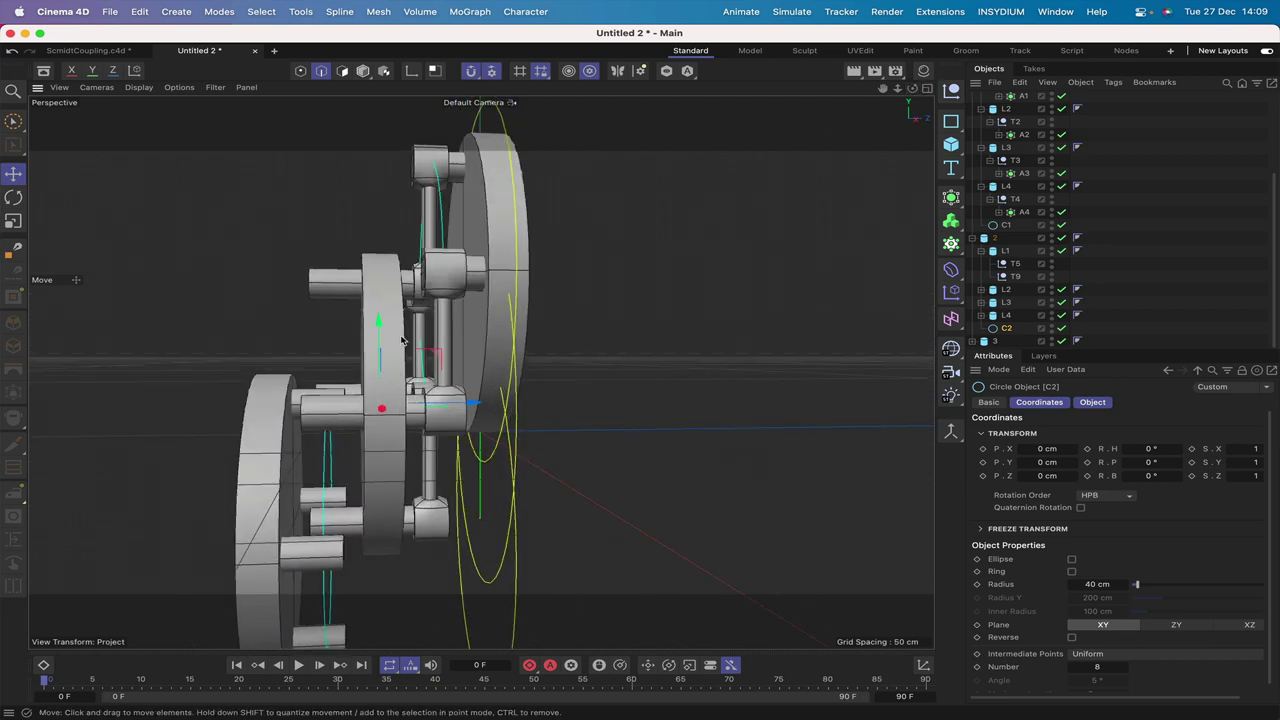
key("F3")
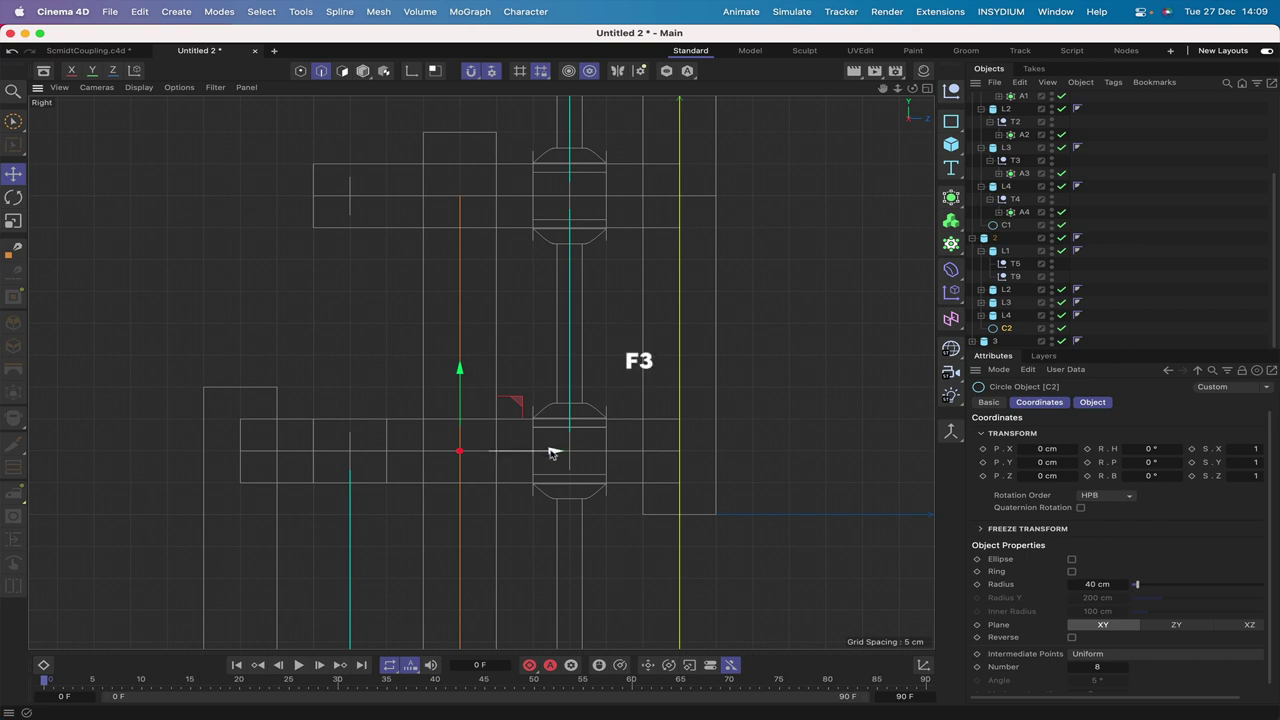
left_click_drag(553, 451, 443, 457)
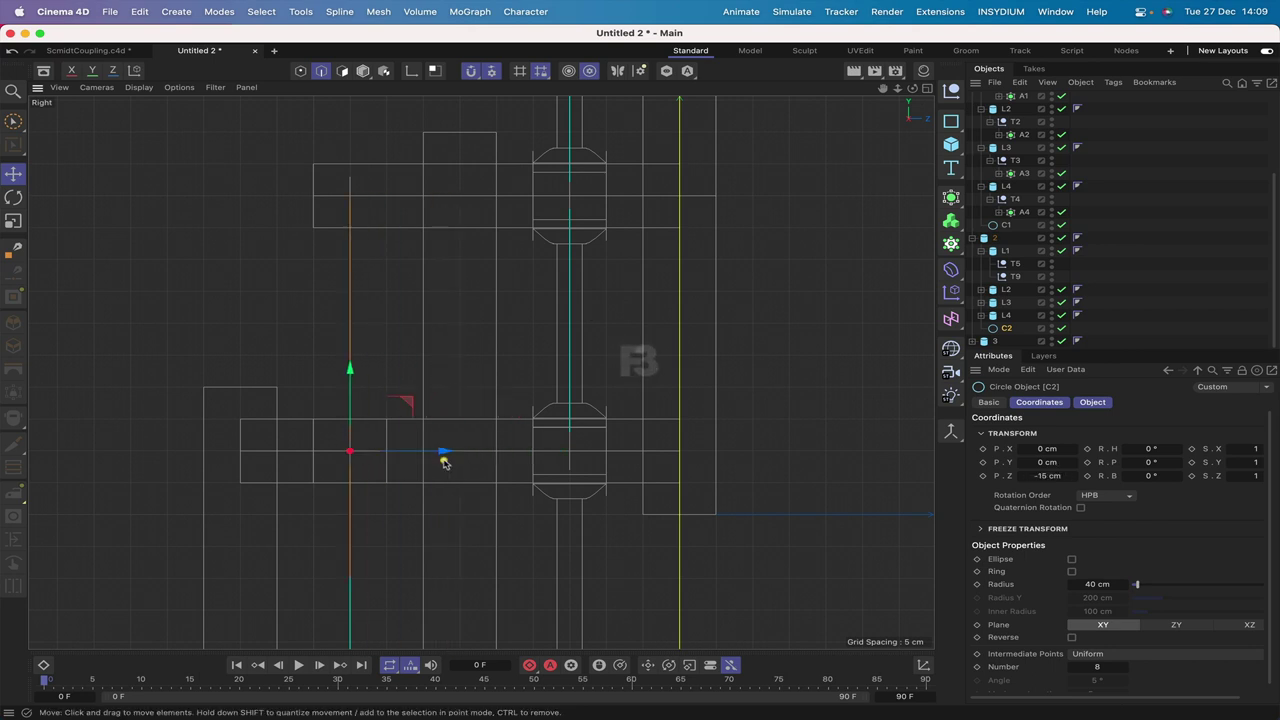
key("F1")
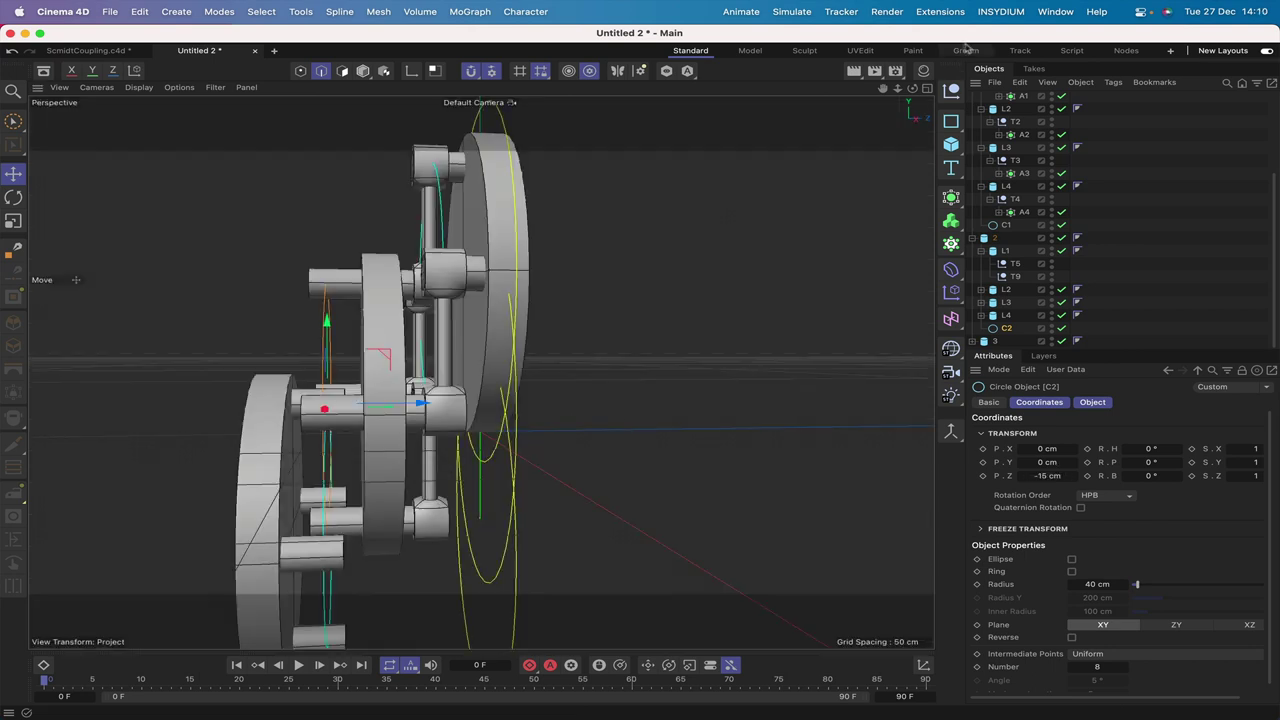
- Rename the top-level copy of link A1 as A5
left_click_drag(912, 88, 850, 102)
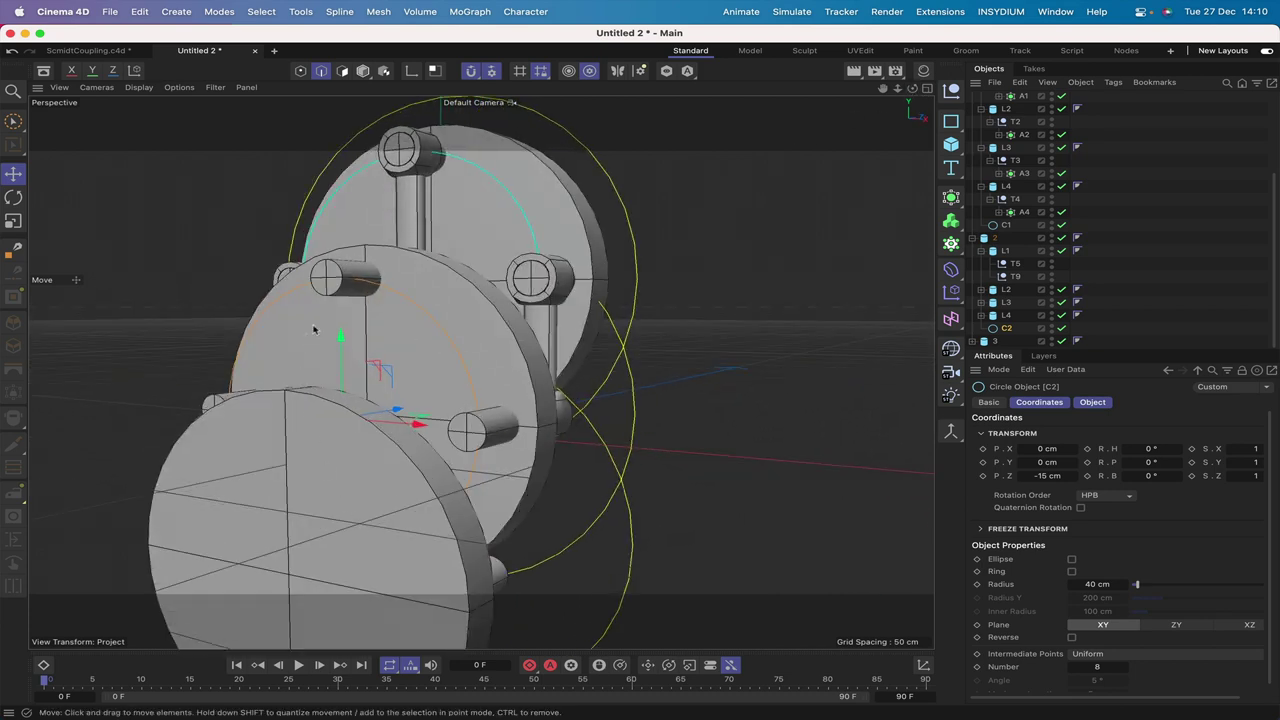
left_click_drag(904, 99, 634, 371)
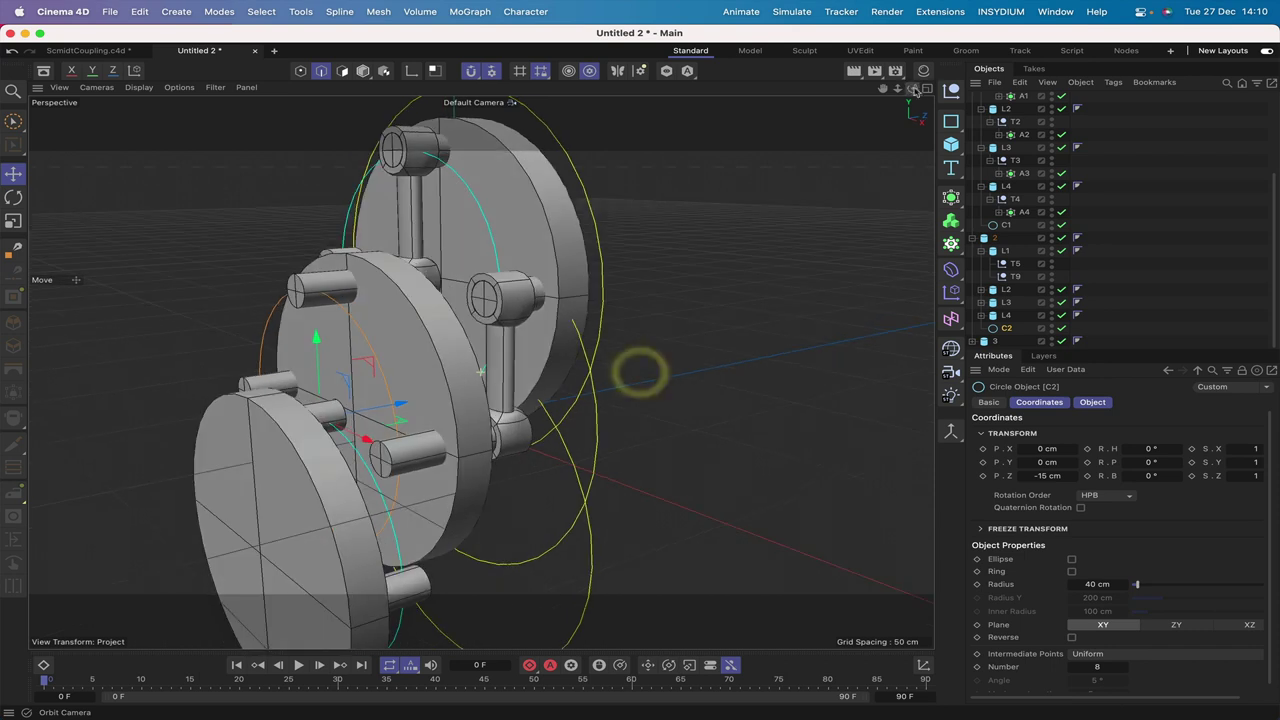
scroll(1022, 112, "up", 5)
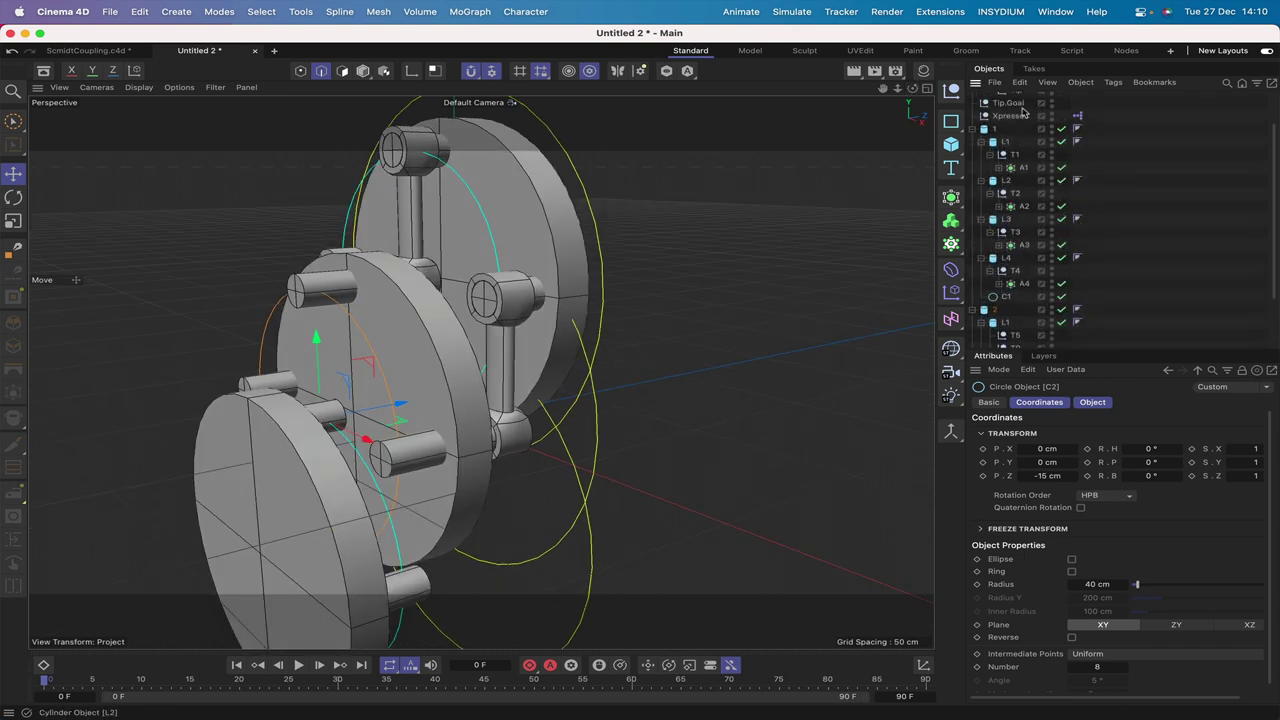
left_click(1000, 97)
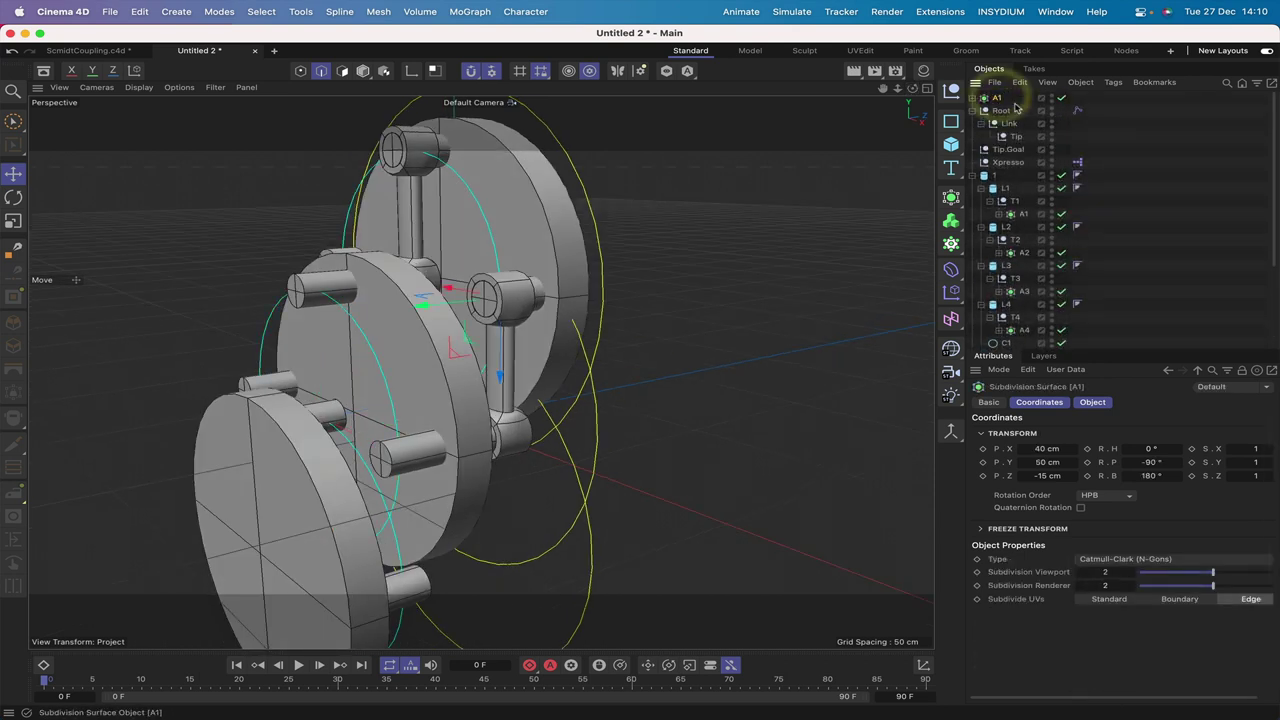
double_click(1000, 97)
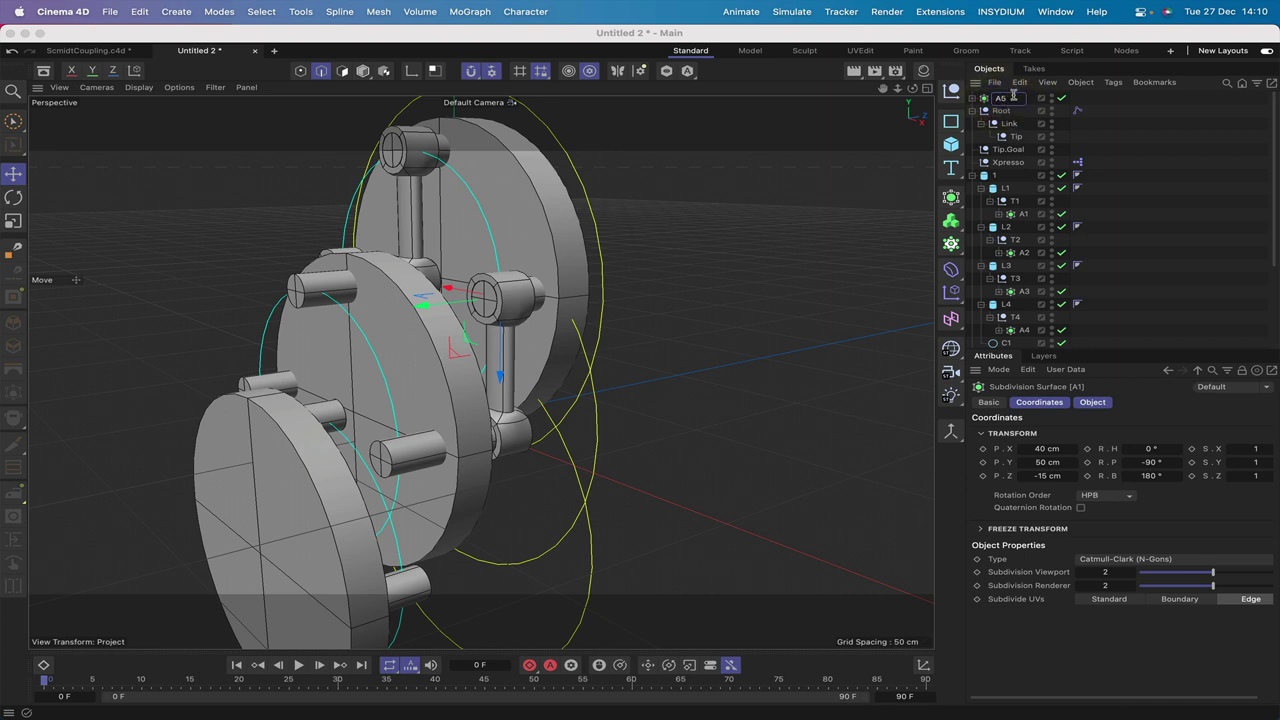
type("A5")
left_click(986, 98)
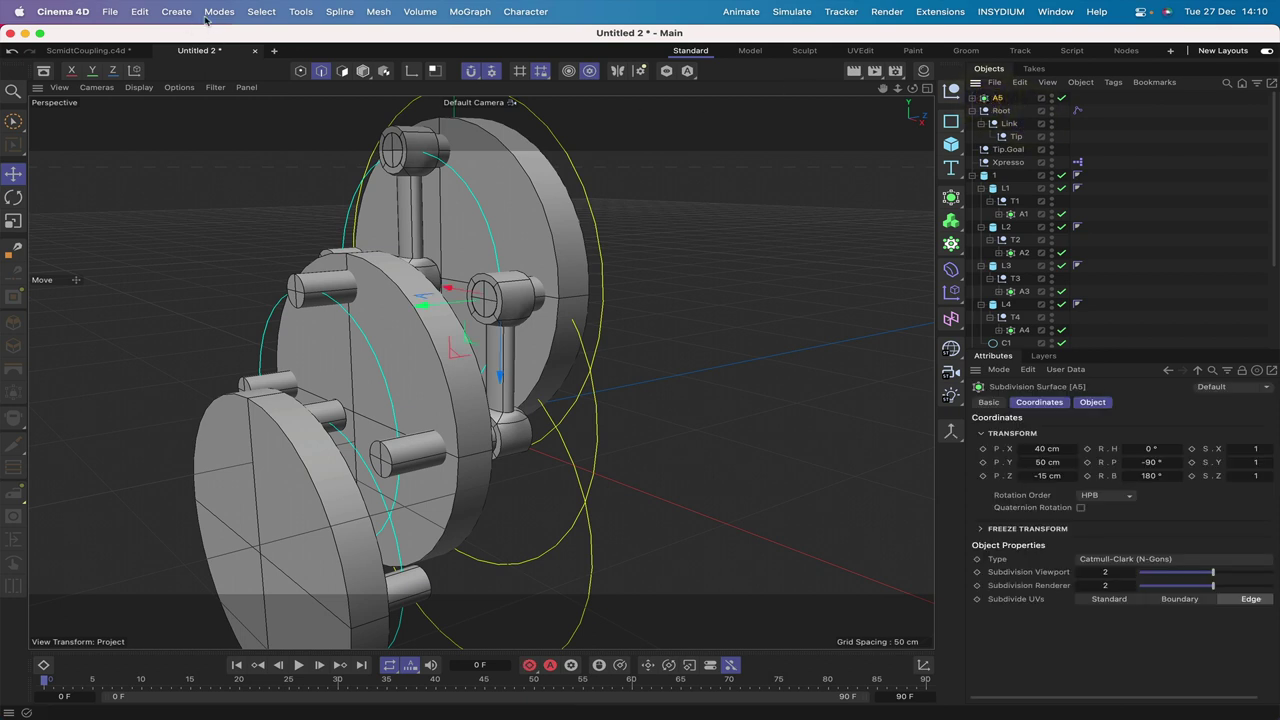
- Duplicate link A5 along the circle spline C2 to place copies on the pins of the middle disc
left_click(300, 11)
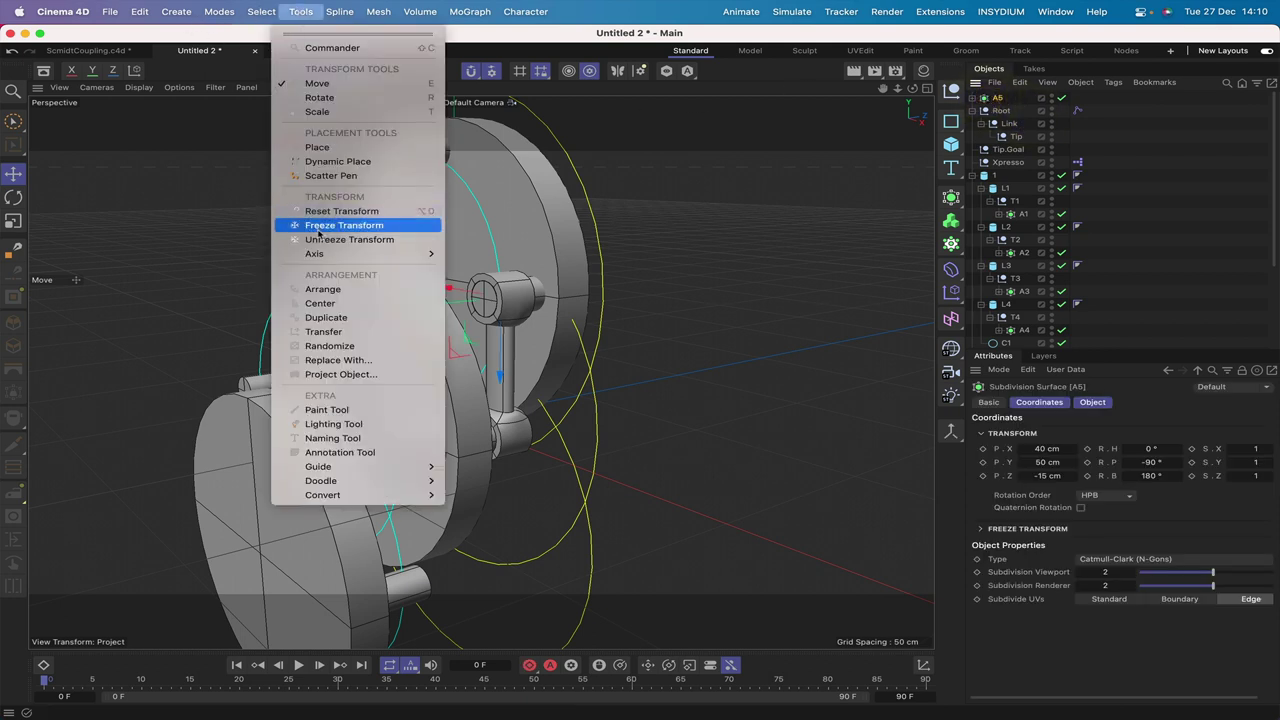
left_click(336, 315)
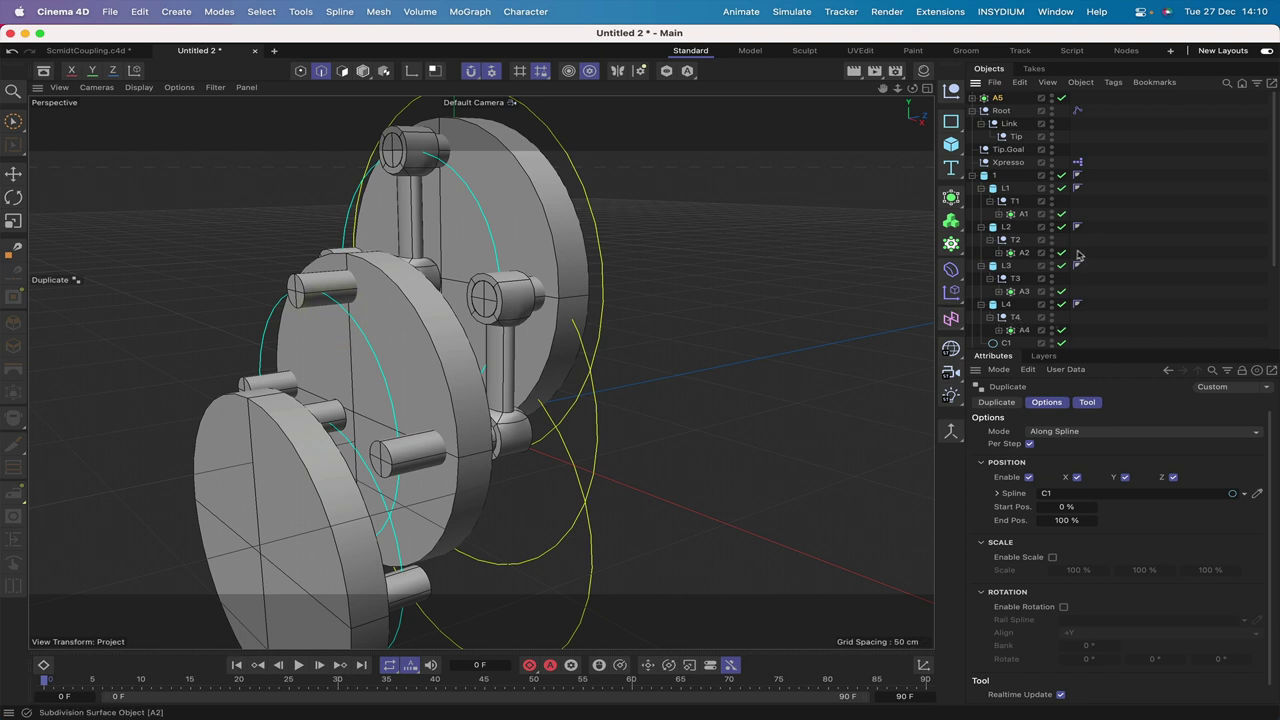
scroll(1026, 300, "down", 5)
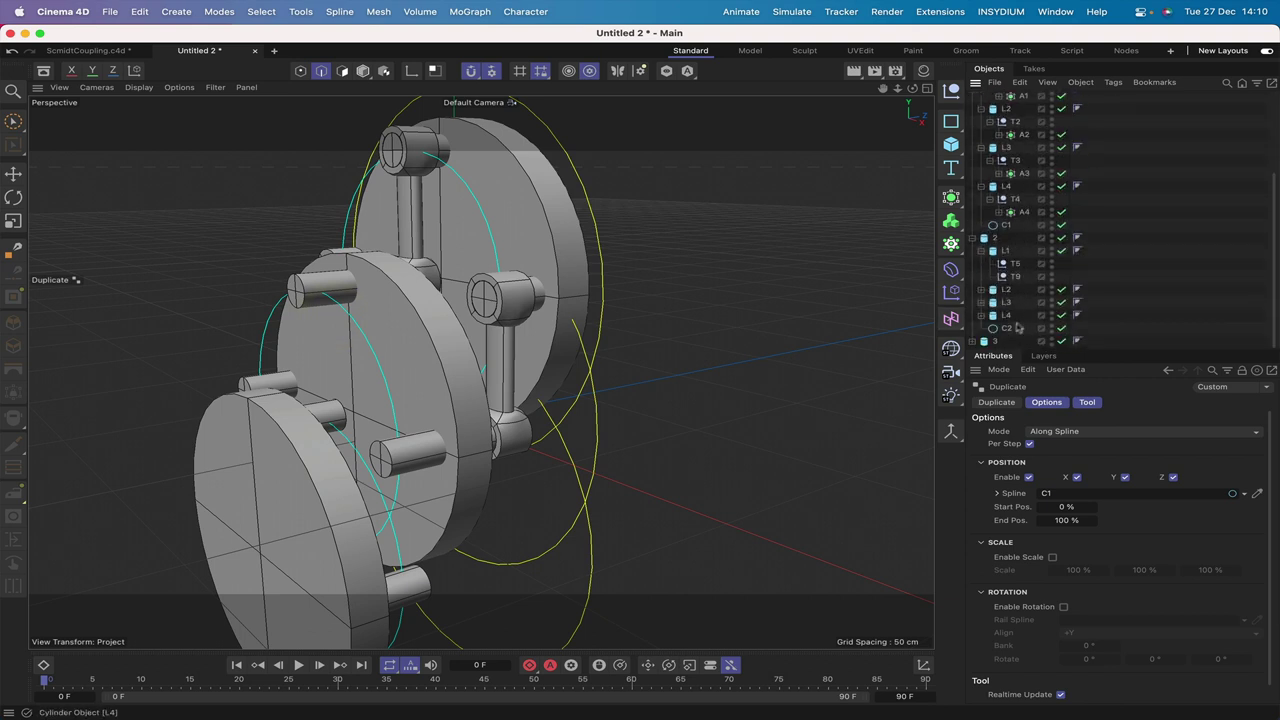
left_click(1066, 499)
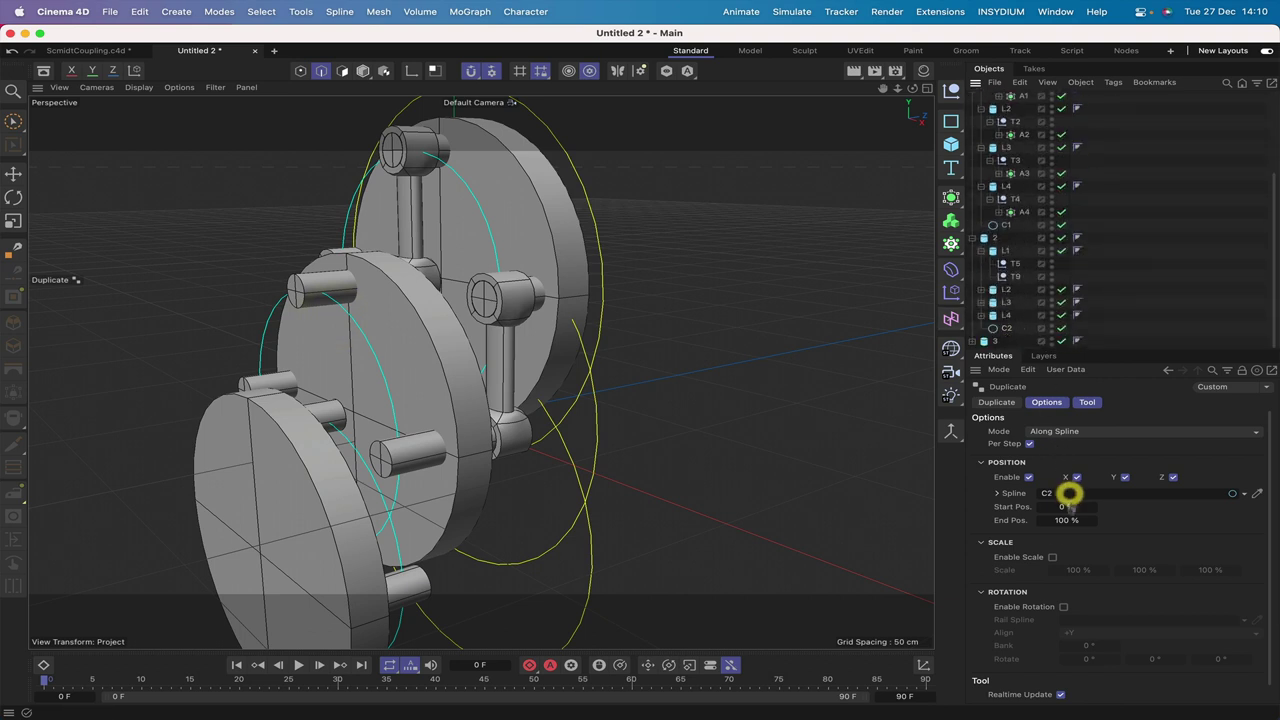
scroll(1070, 490, "down", 1)
left_click(1009, 689)
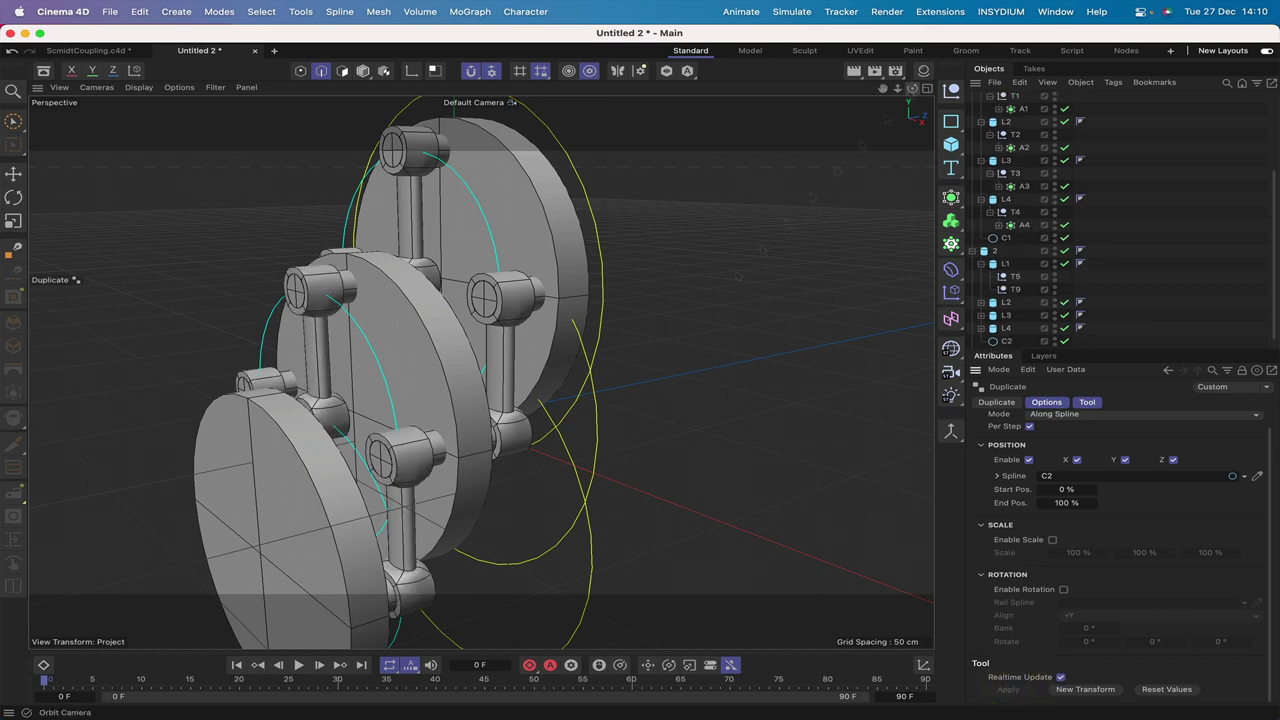
- Examine the positions of link A5 and target null T9 under pin L1 of disc 2, using the Move tool's axes
left_click_drag(912, 88, 900, 68)
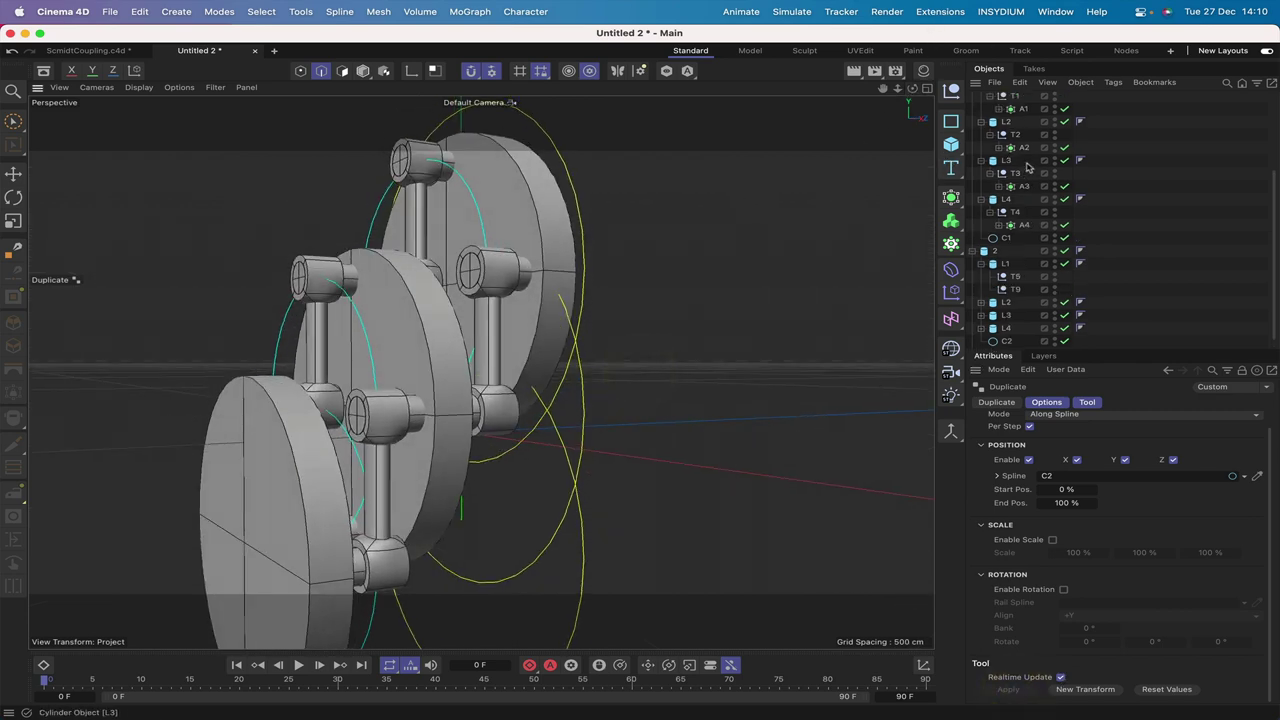
scroll(1028, 168, "up", 5)
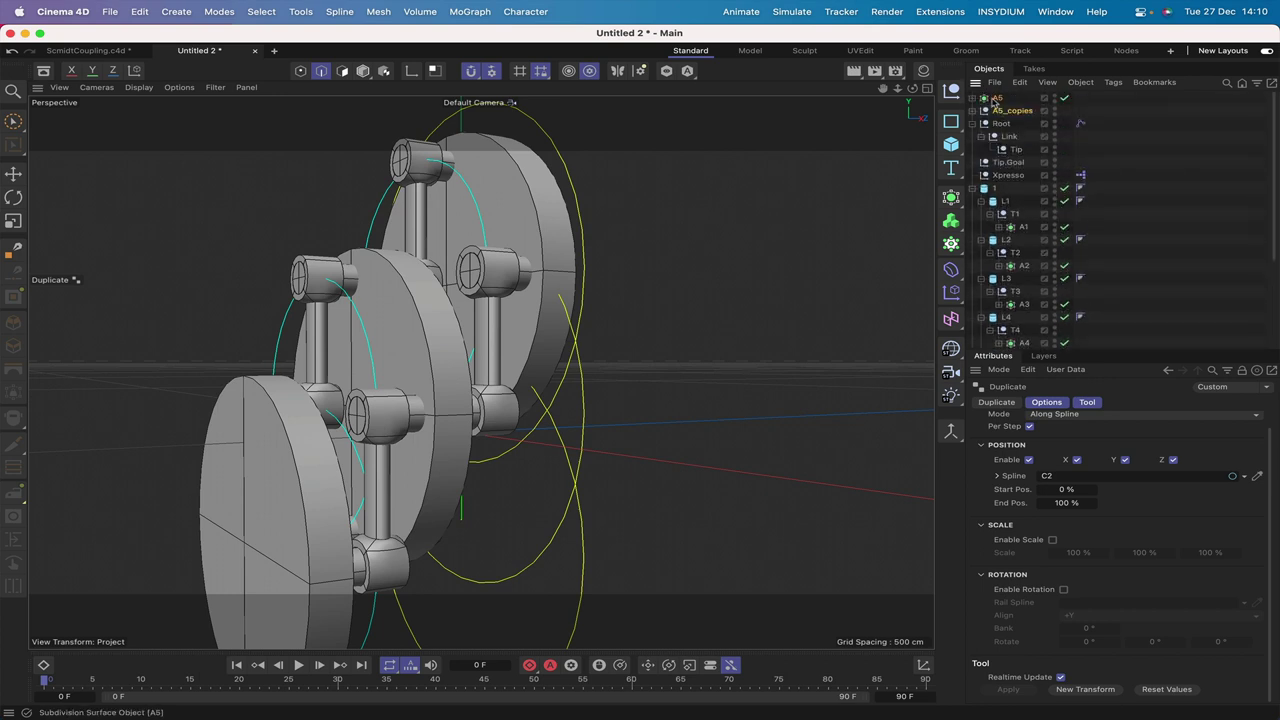
left_click(996, 100)
scroll(1022, 182, "down", 4)
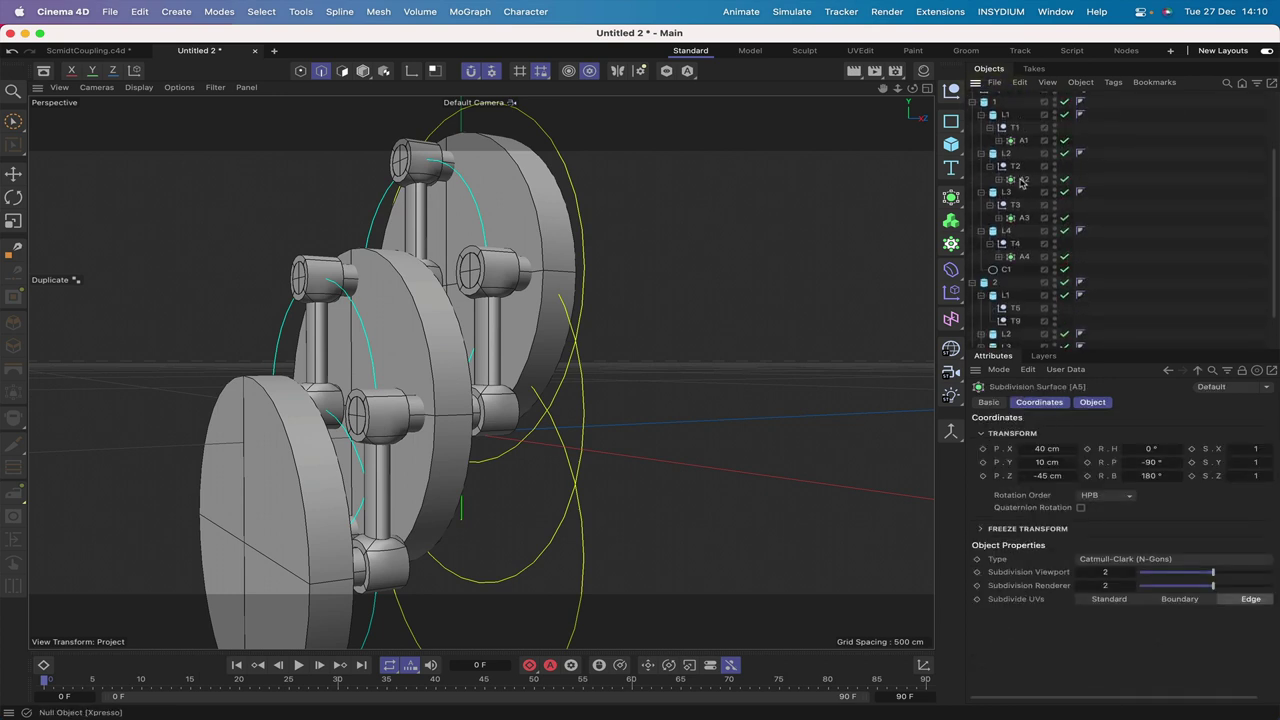
scroll(1022, 182, "down", 3)
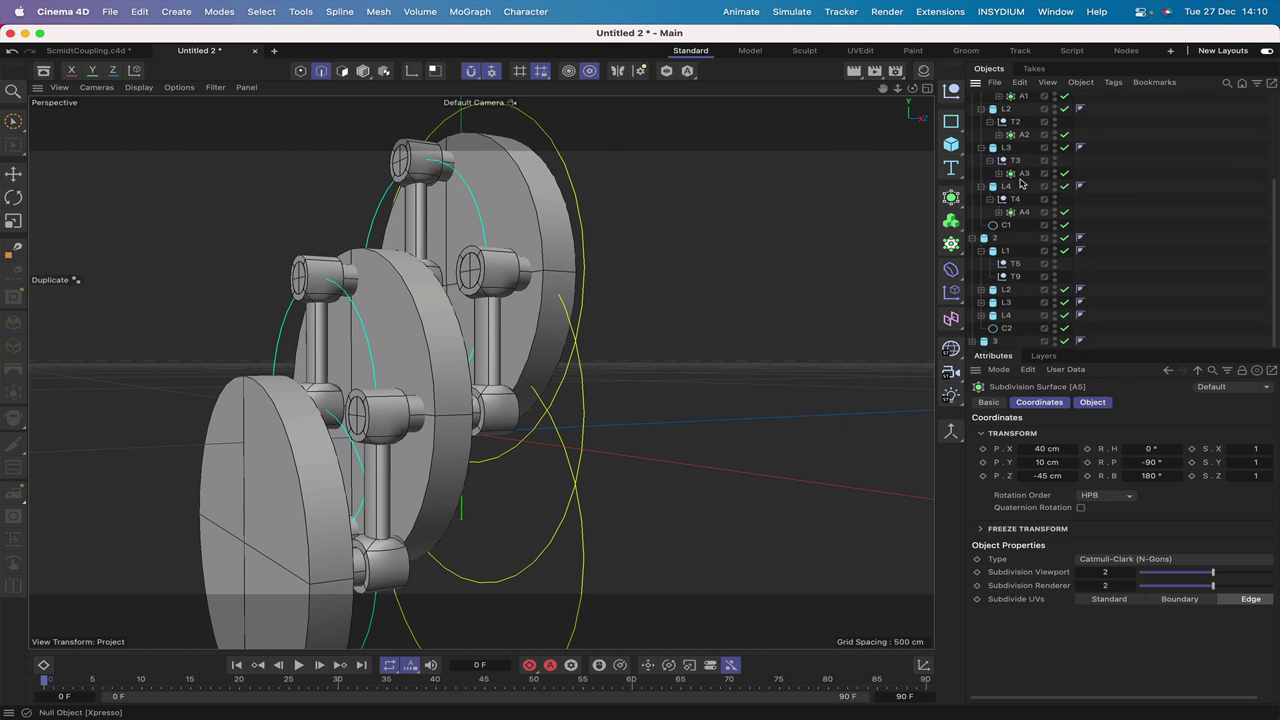
scroll(1021, 182, "up", 3)
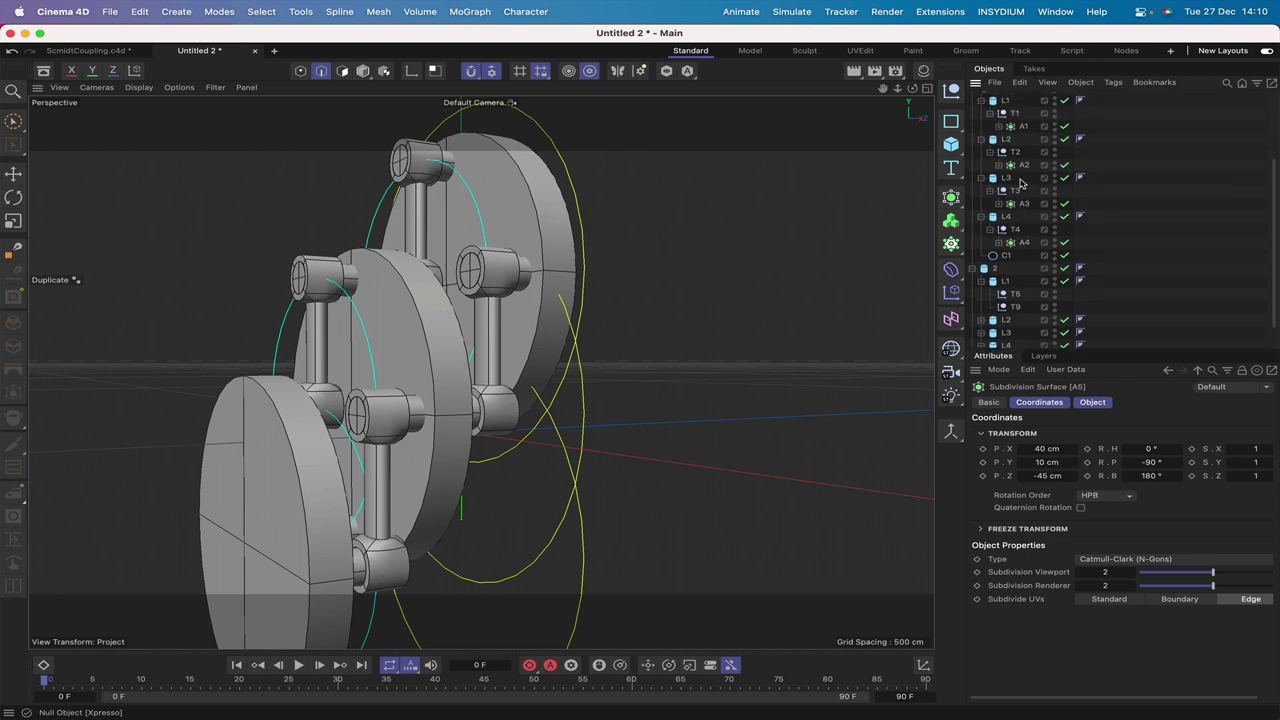
scroll(1021, 182, "down", 2)
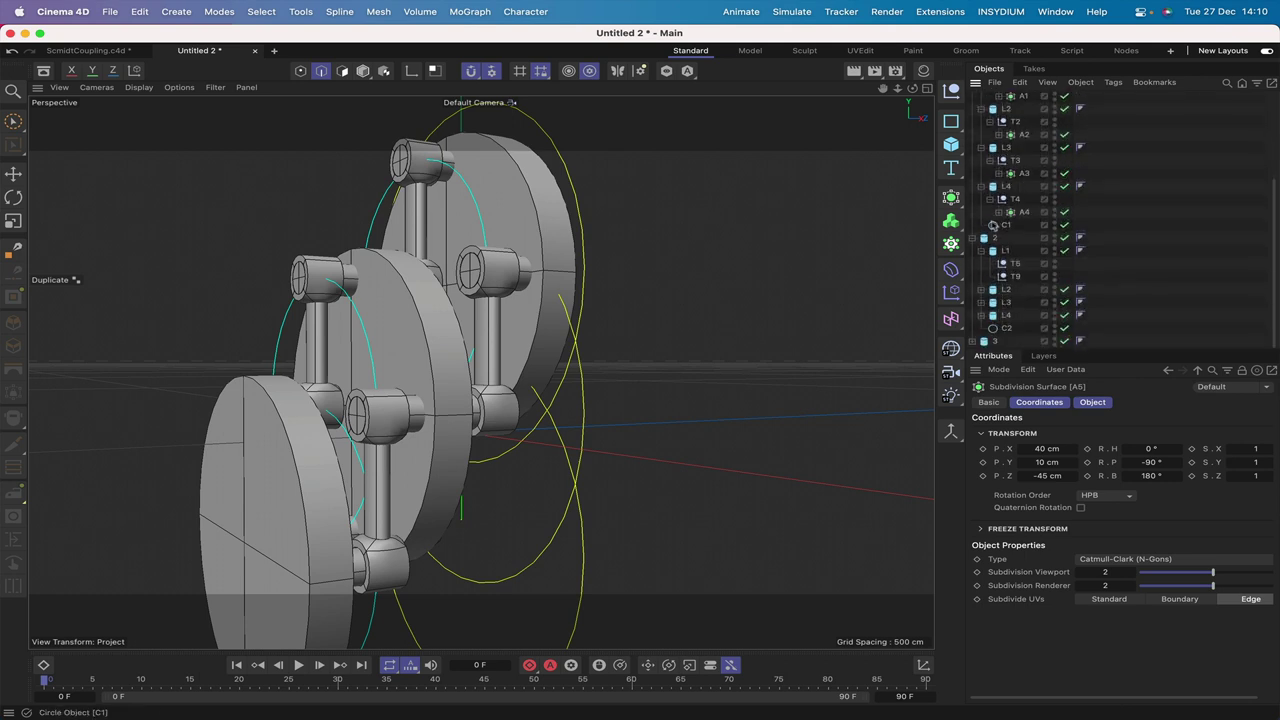
left_click(1015, 277)
left_click(13, 174)
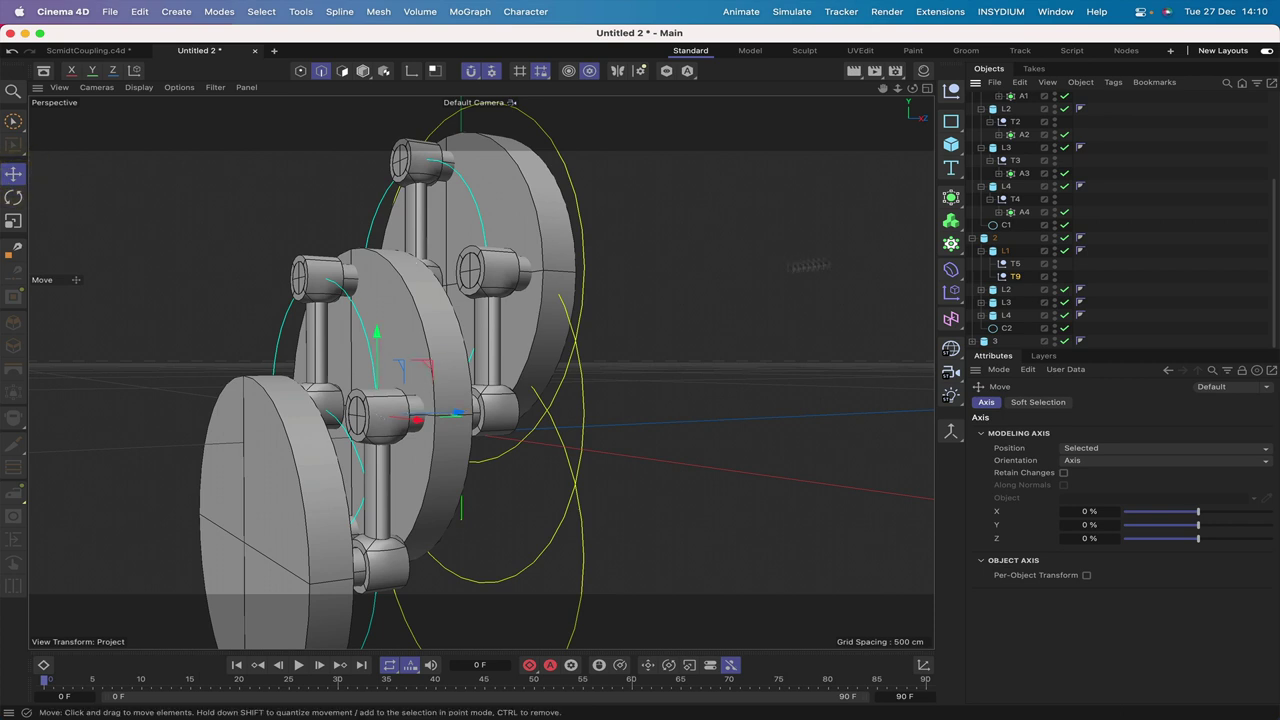
- Rename the three link copies in the A5_copies group as A6, A7 and A8
scroll(1005, 150, "up", 10)
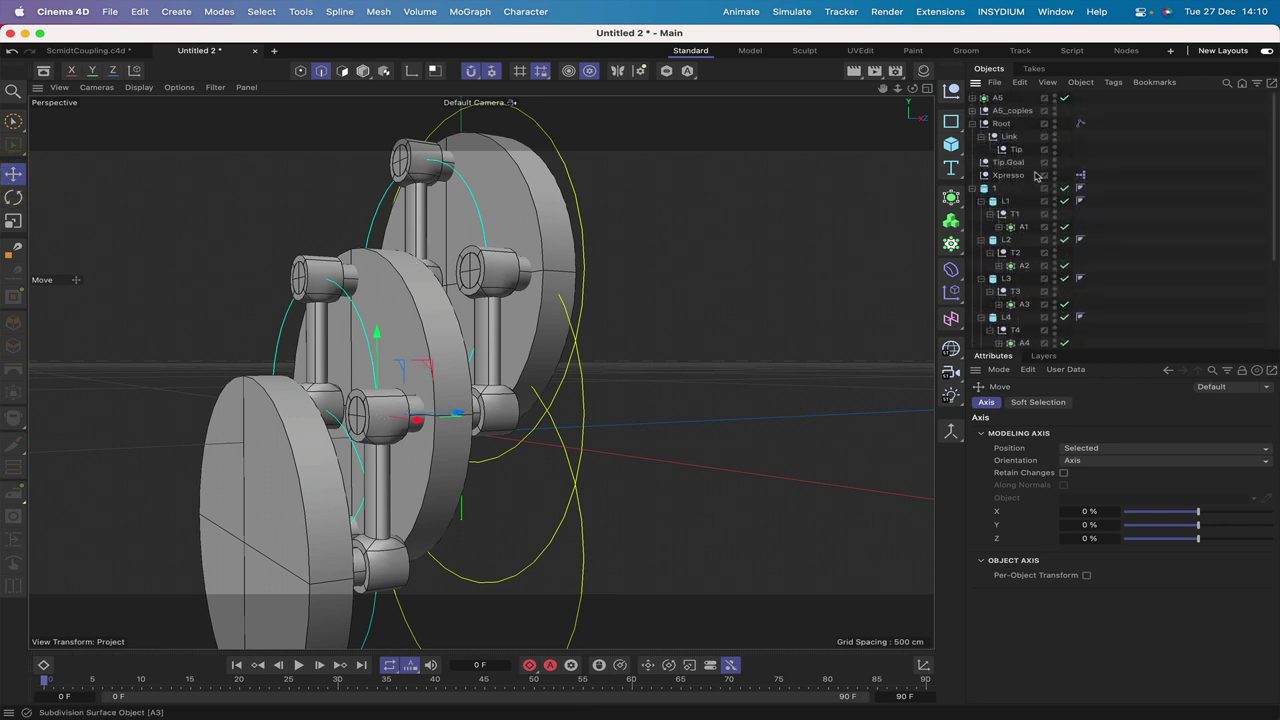
left_click(998, 98)
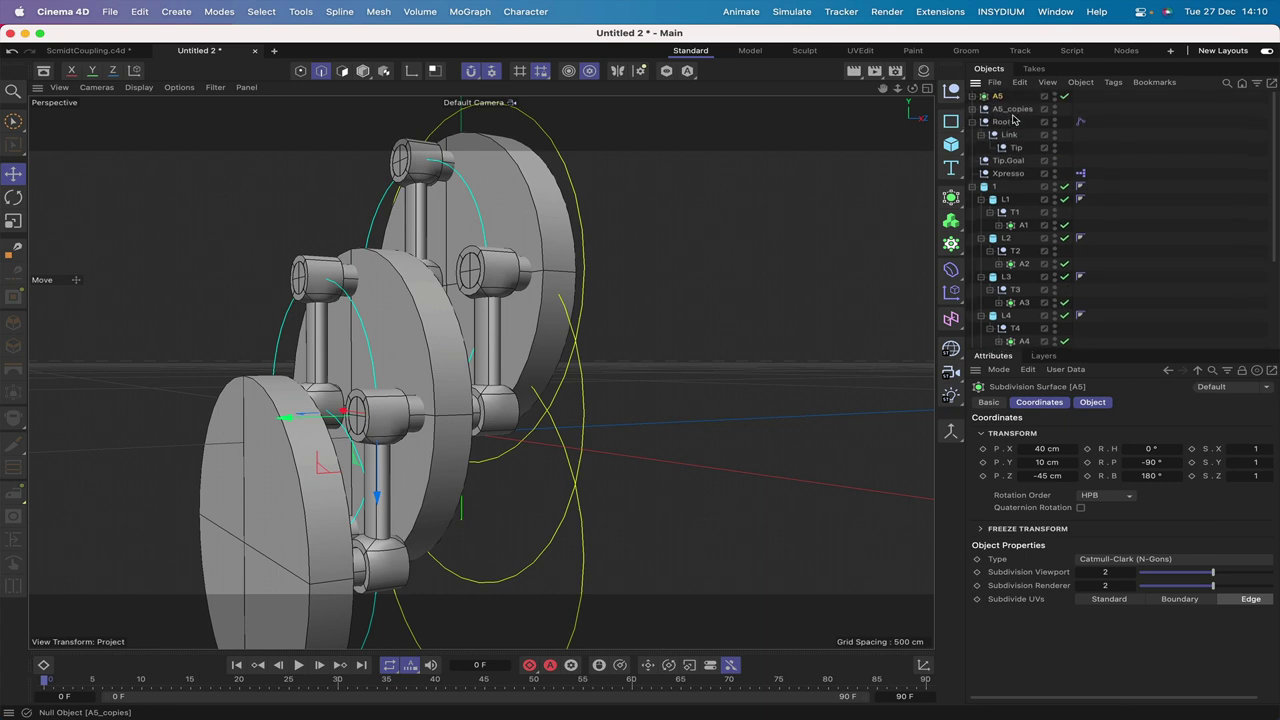
left_click(972, 109)
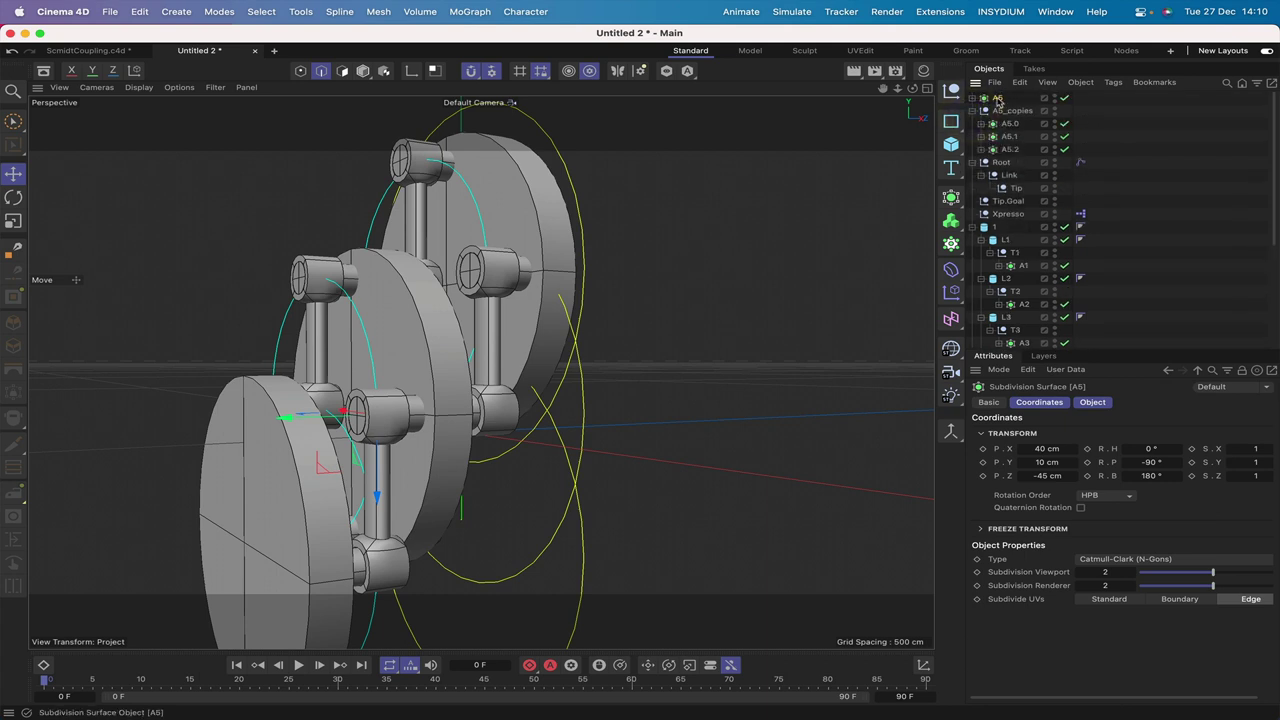
left_click(1010, 123)
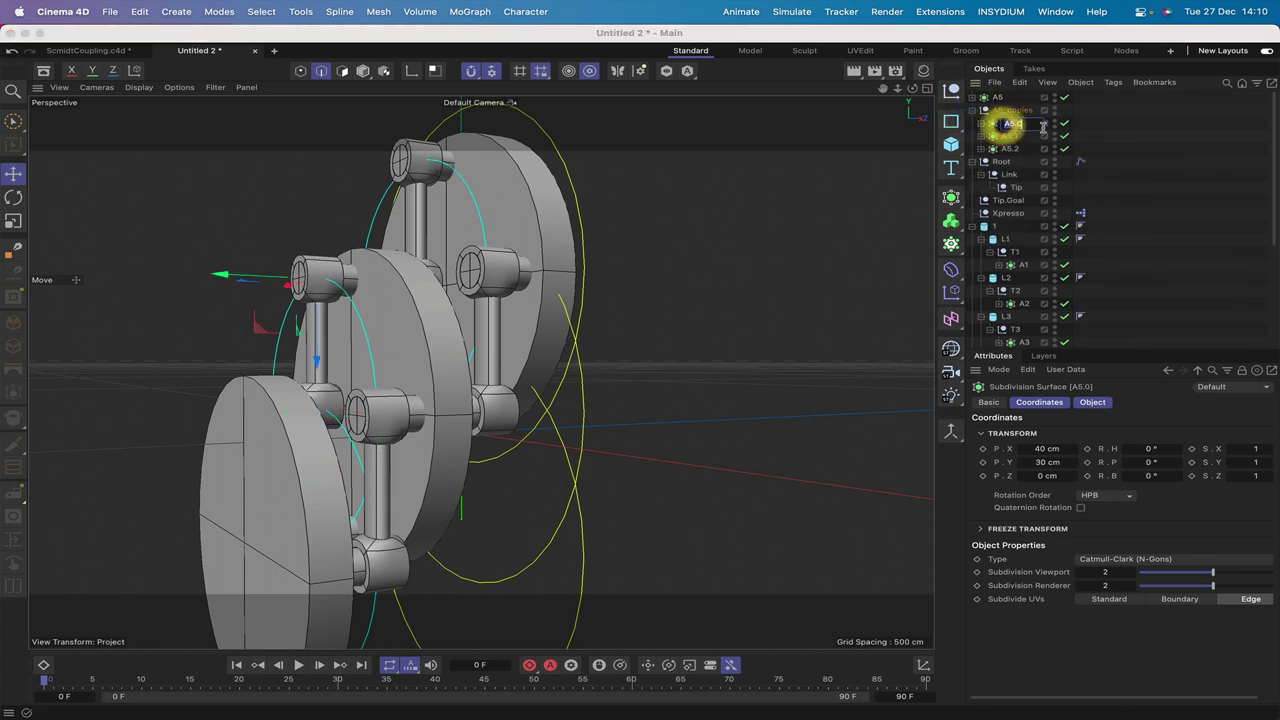
double_click(1010, 123)
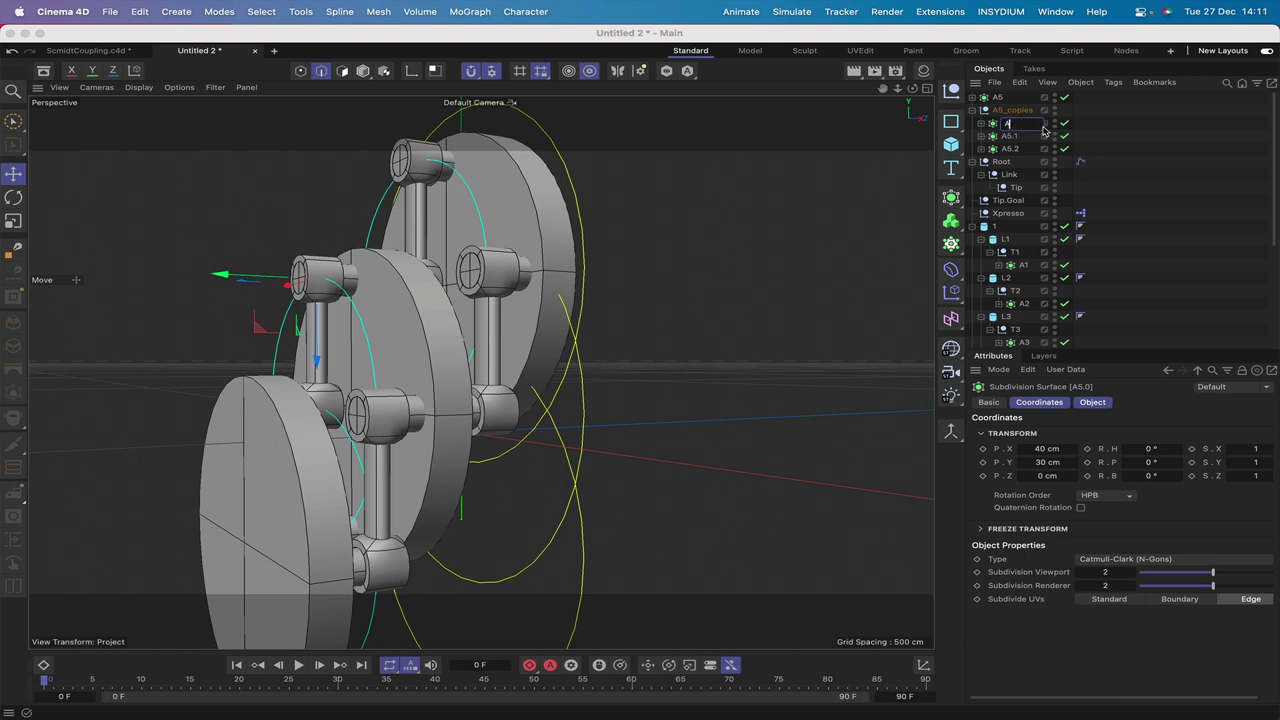
type("A6")
key("Tab")
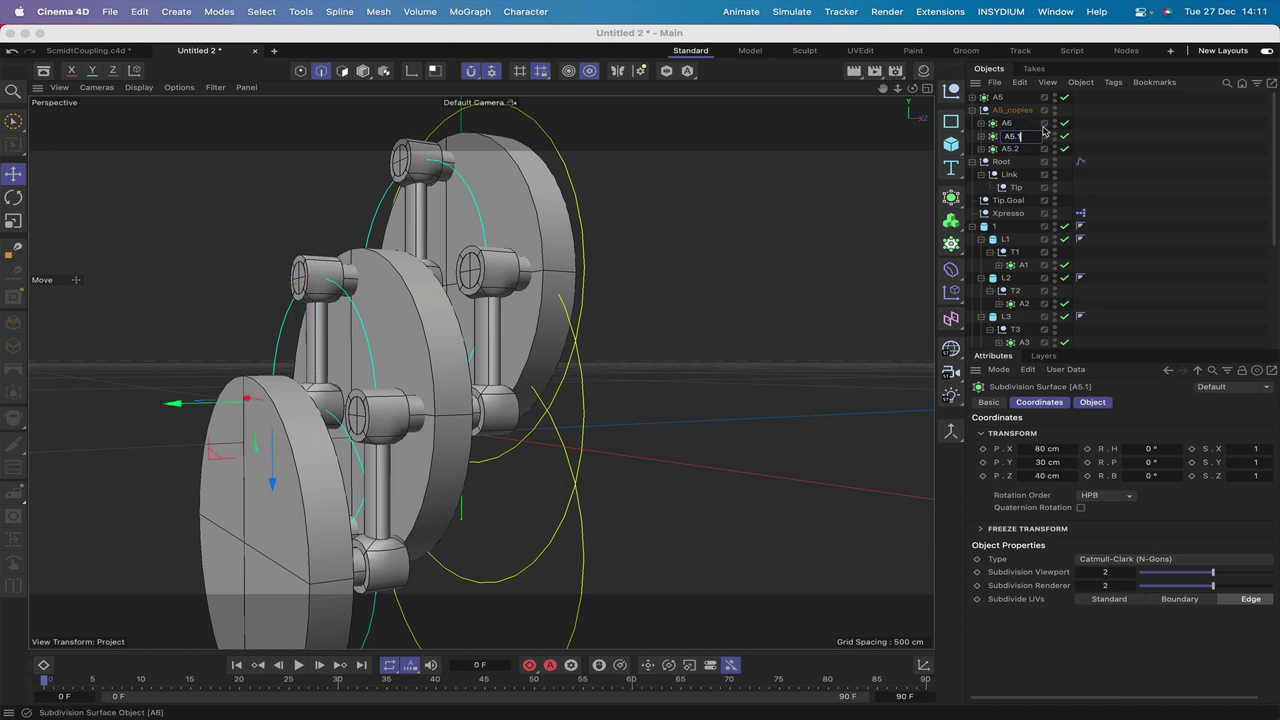
type("A7")
key("Tab")
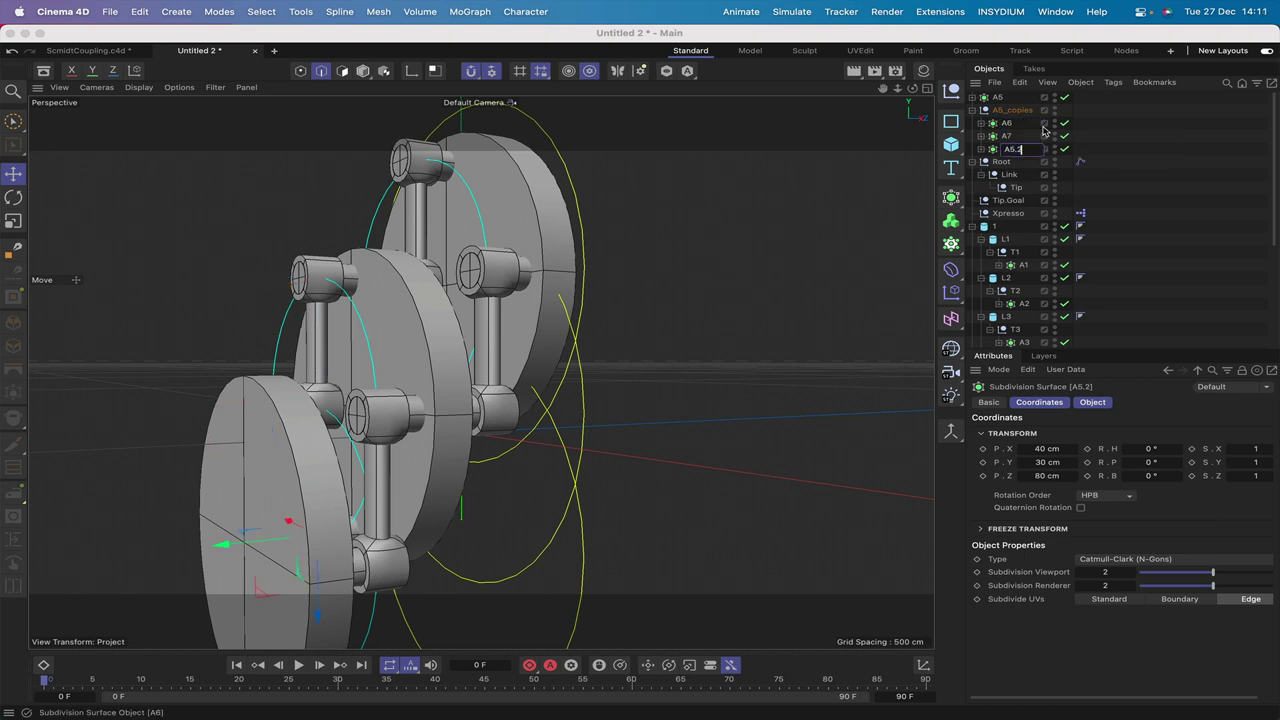
type("A8")
key("Return")
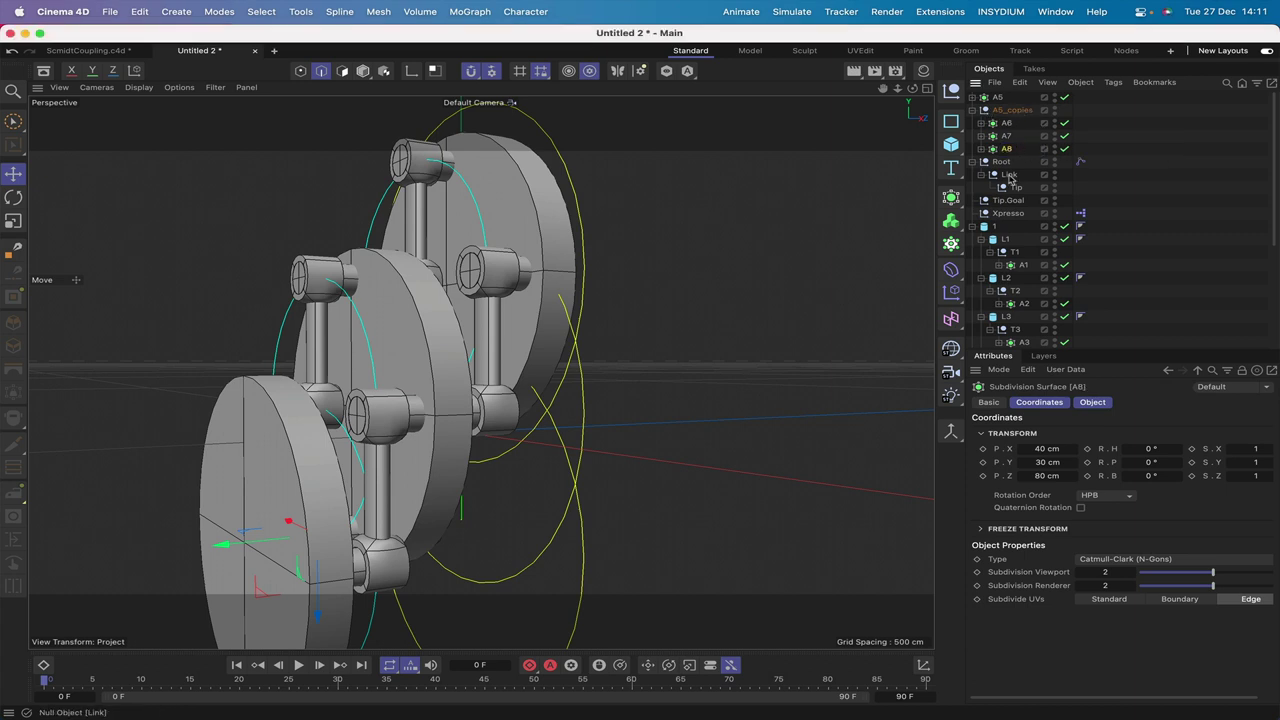
- Parent links A5, A6, A7 and A8 to target nulls T9, T10, T11 and T12 on disc 2's pins
left_click(973, 227)
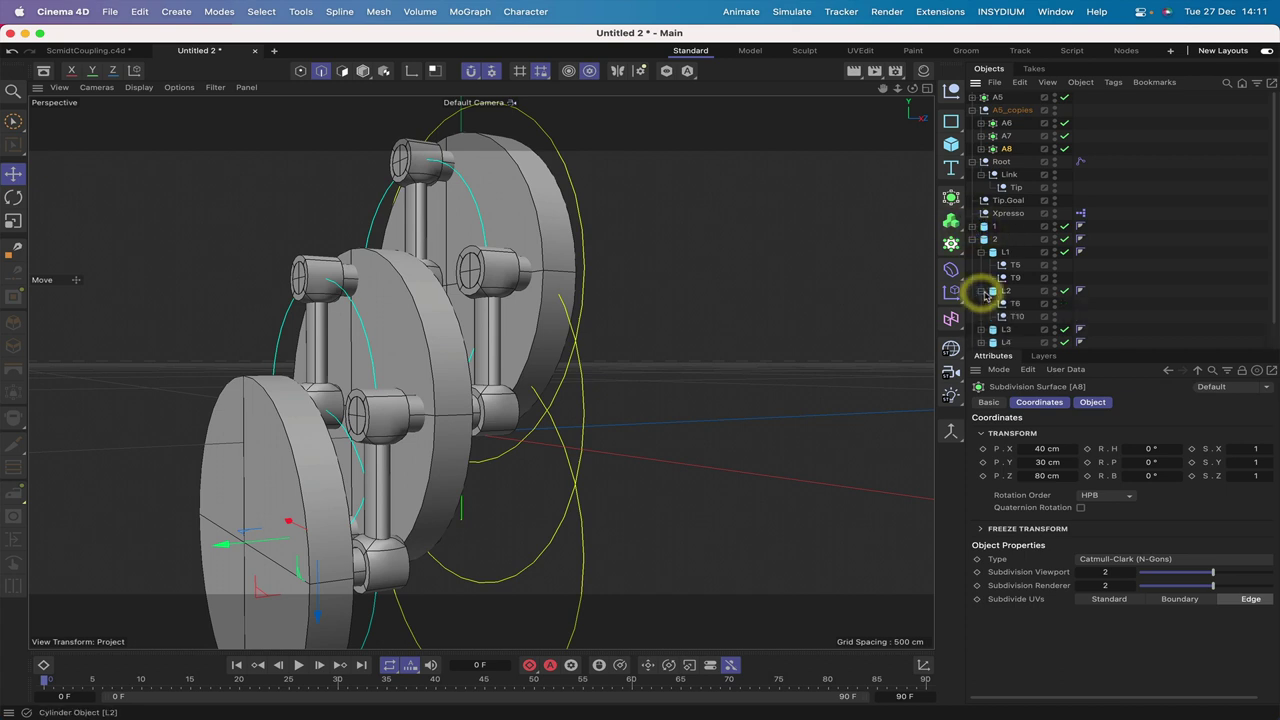
left_click(981, 290)
left_click(981, 302)
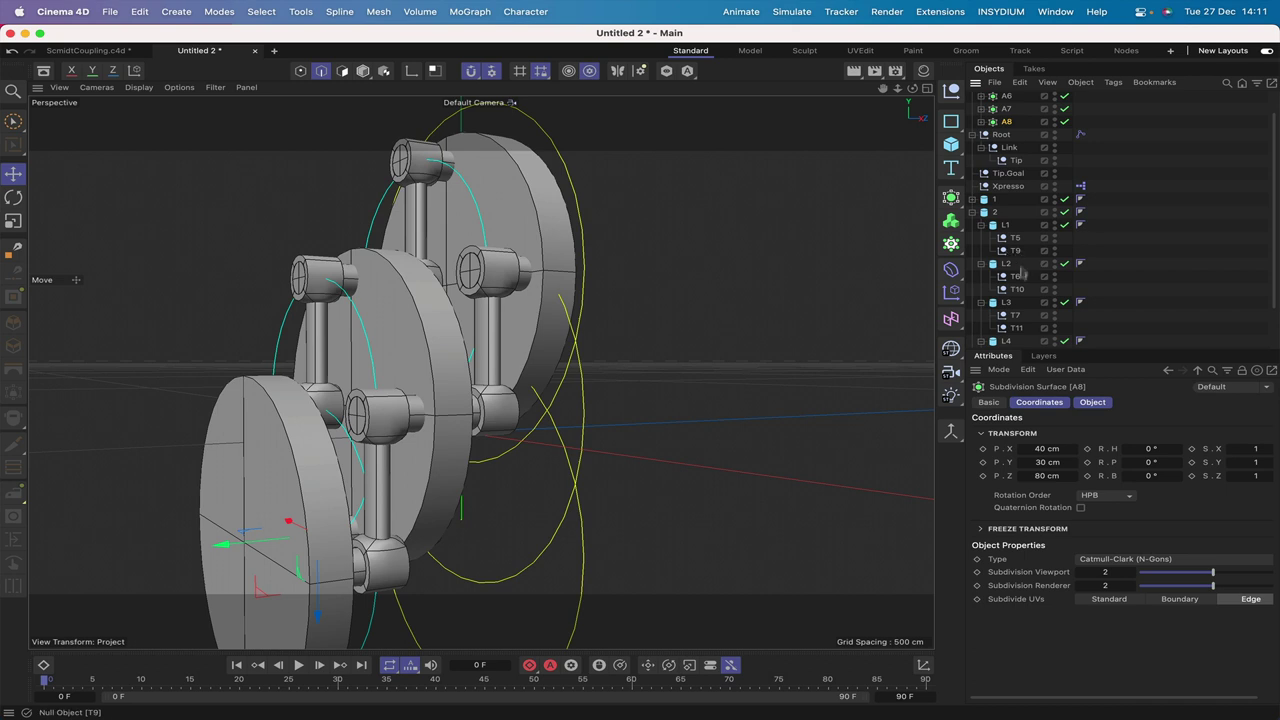
scroll(1022, 302, "up", 2)
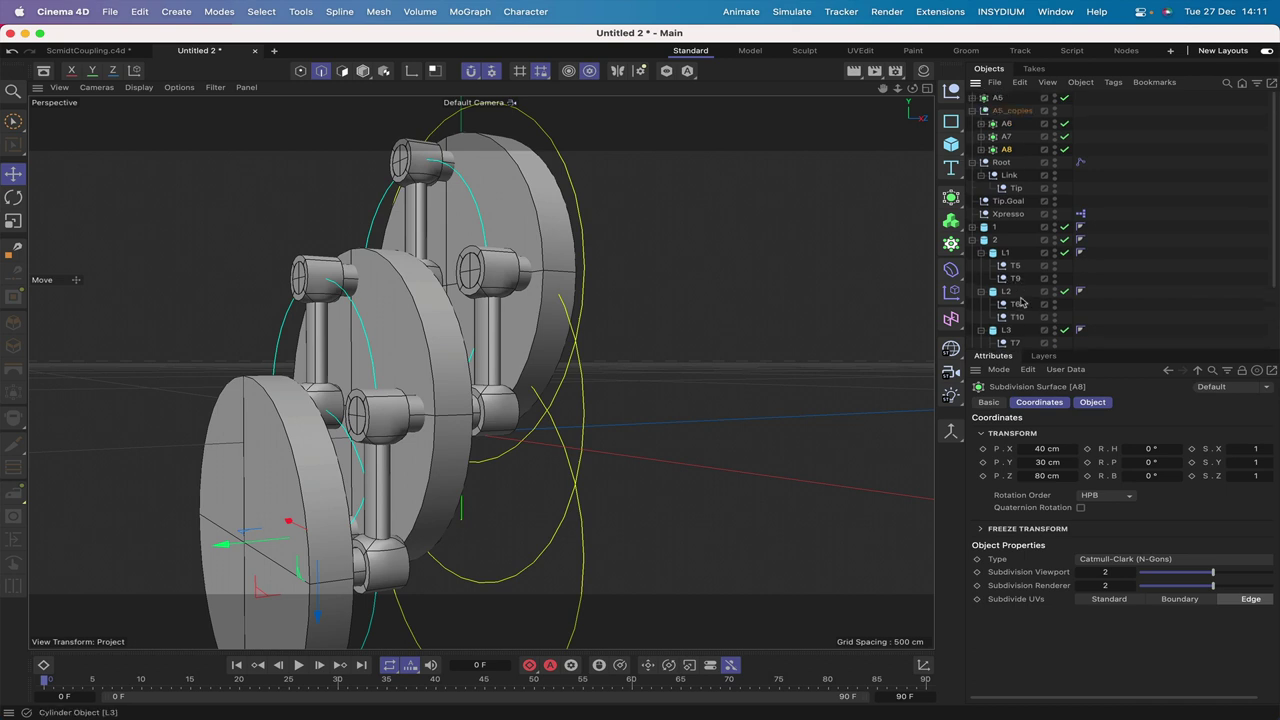
mouse_move(997, 99)
left_mouse_down()
mouse_move(1028, 210)
mouse_move(1024, 318)
left_mouse_up()
mouse_move(1006, 111)
left_mouse_down()
mouse_move(1035, 300)
mouse_move(1025, 340)
mouse_move(1016, 278)
left_mouse_up()
scroll(1008, 285, "up", 3)
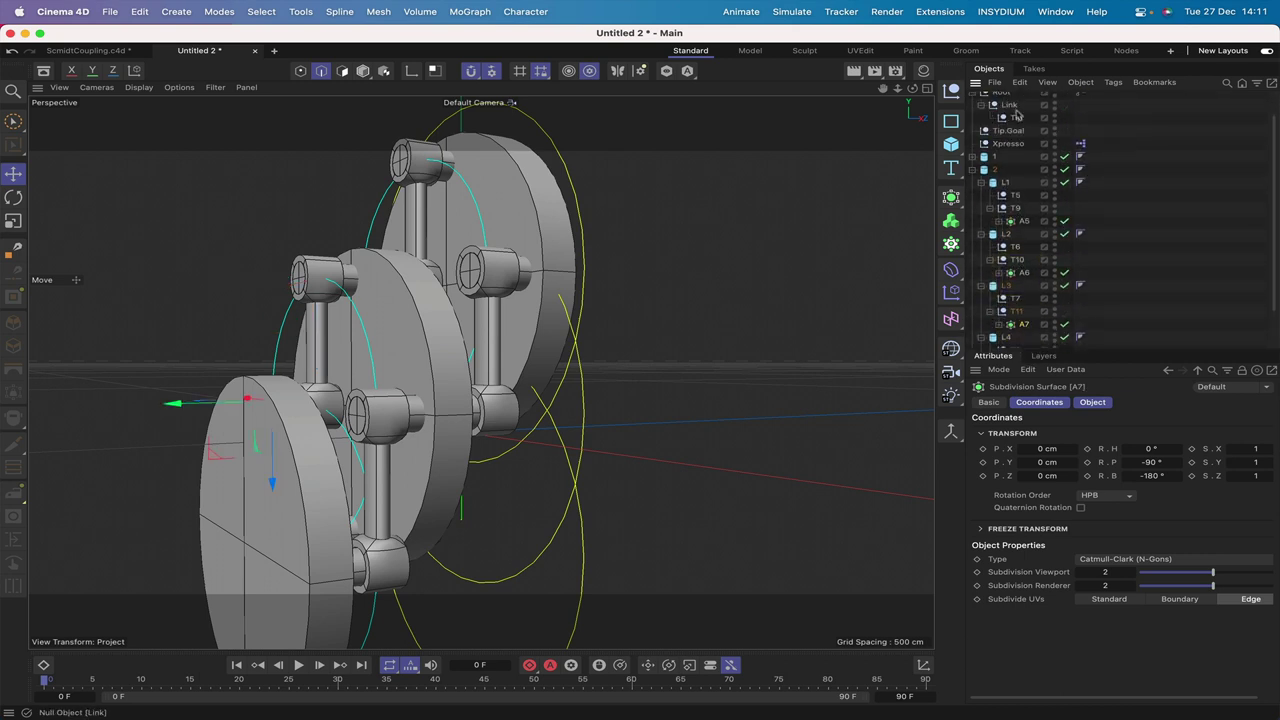
scroll(1015, 120, "up", 2)
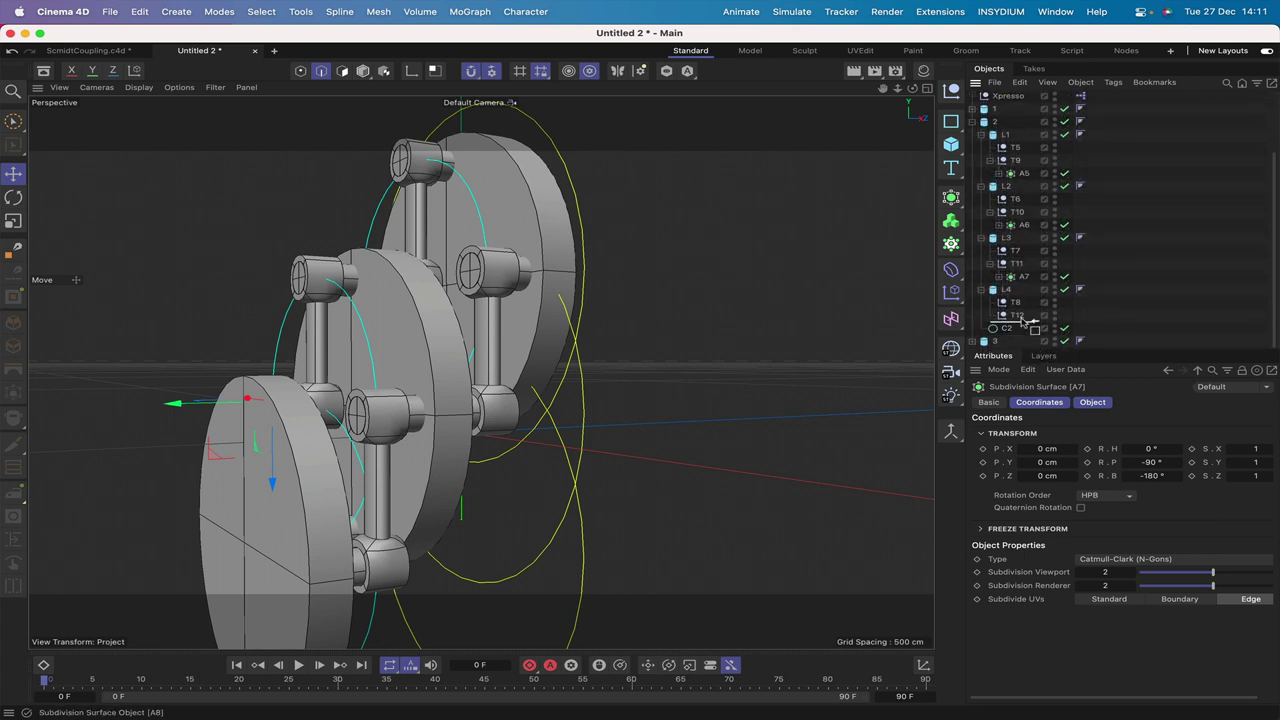
left_click_drag(1030, 320, 1030, 318, "ctrl")
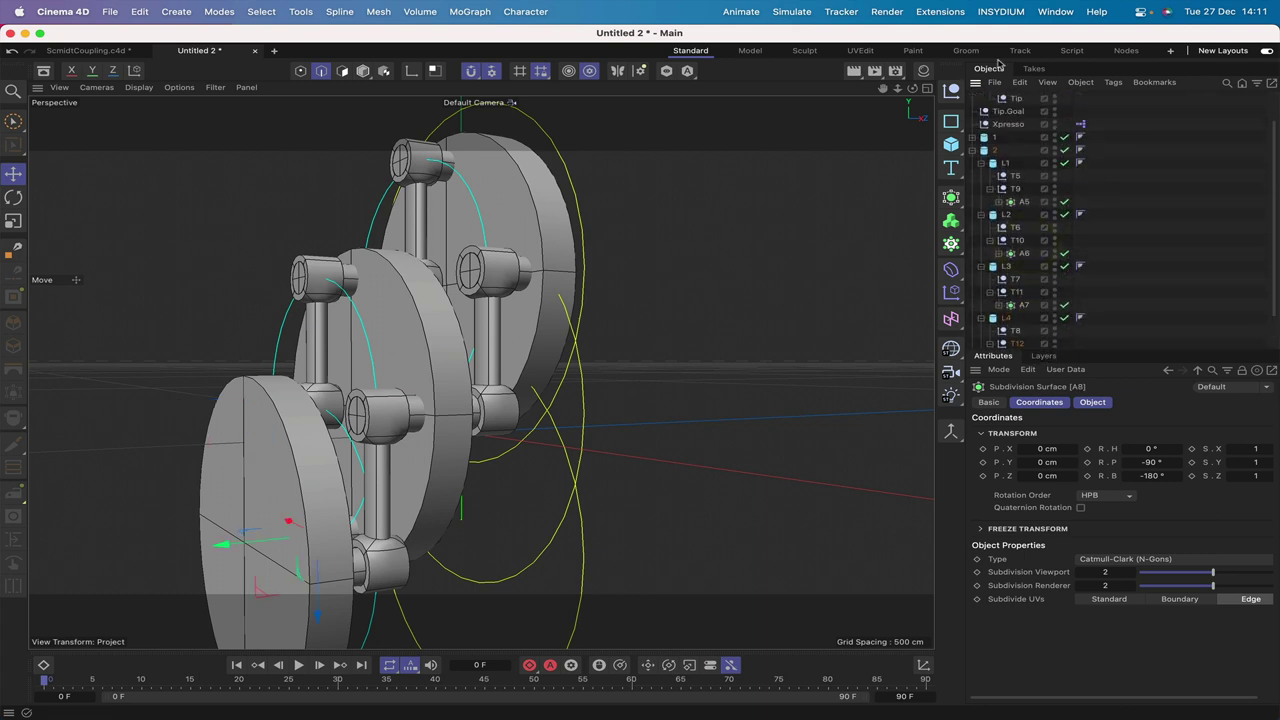
- Delete the emptied A5_copies null
scroll(1008, 125, "up", 3)
left_click(1008, 98)
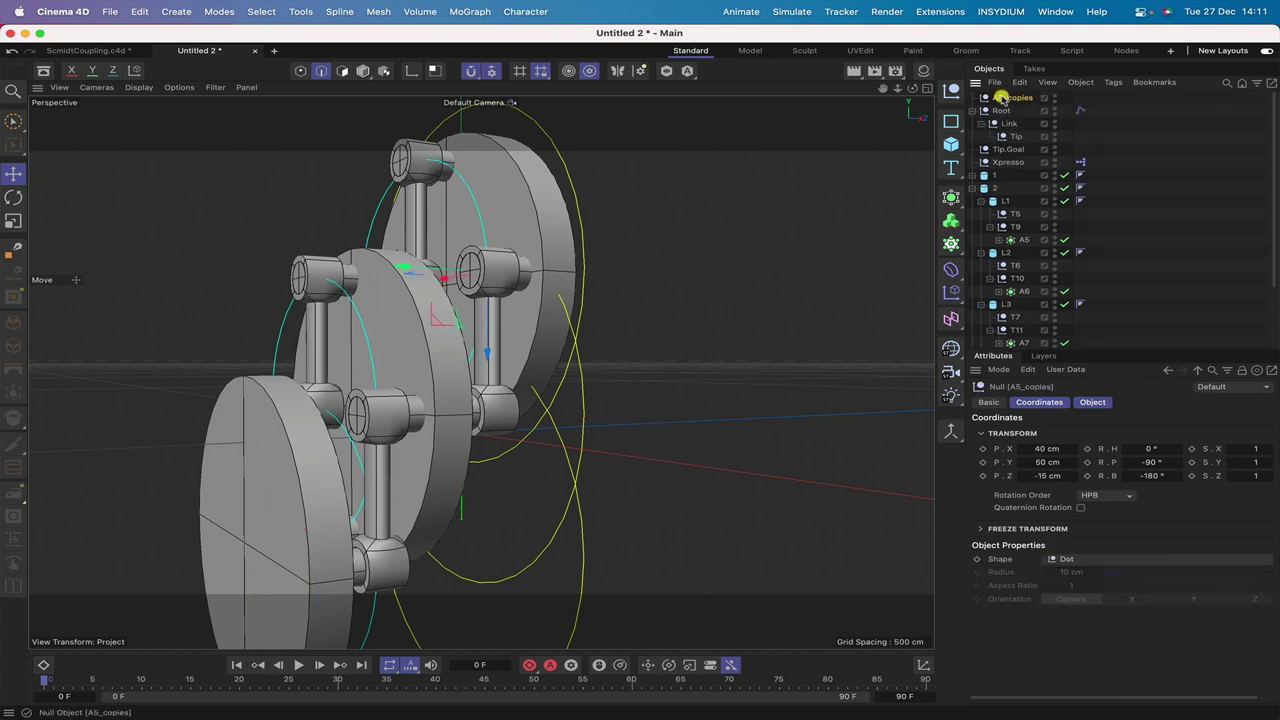
key("Delete")
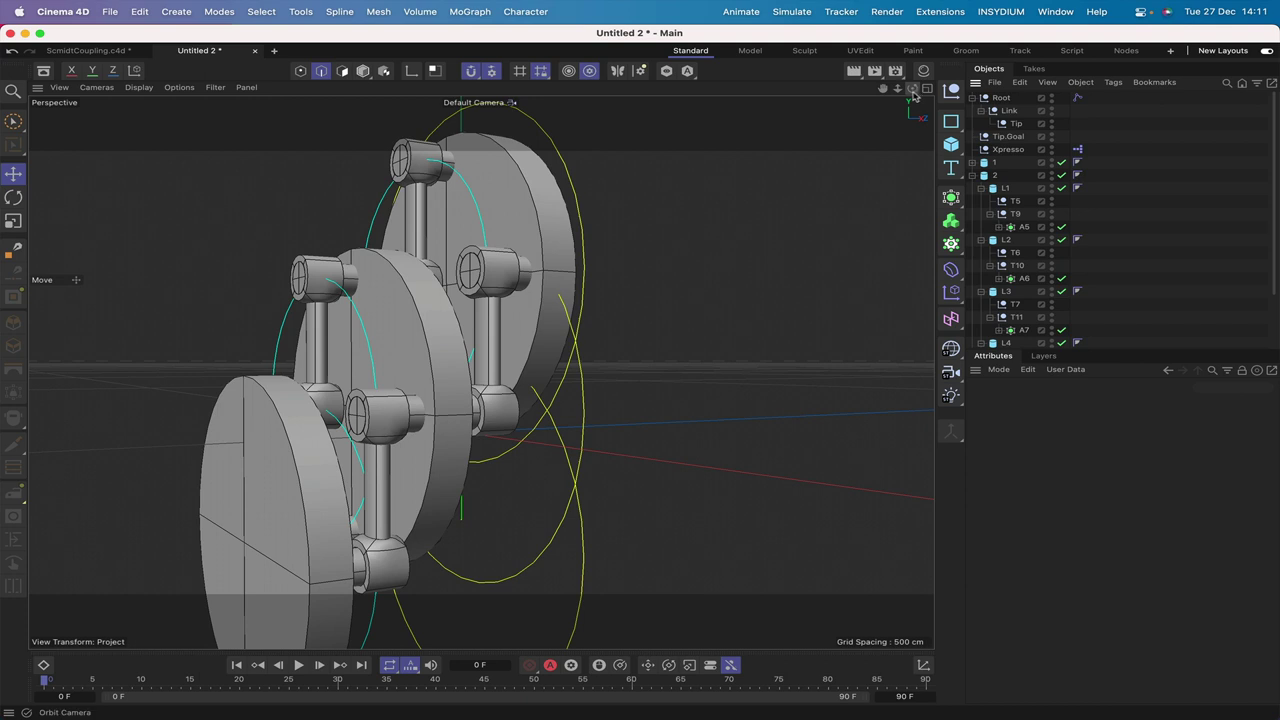
- Rotate disc 1 around its Z axis to a bank angle of about -2°
left_click_drag(913, 94, 995, 140)
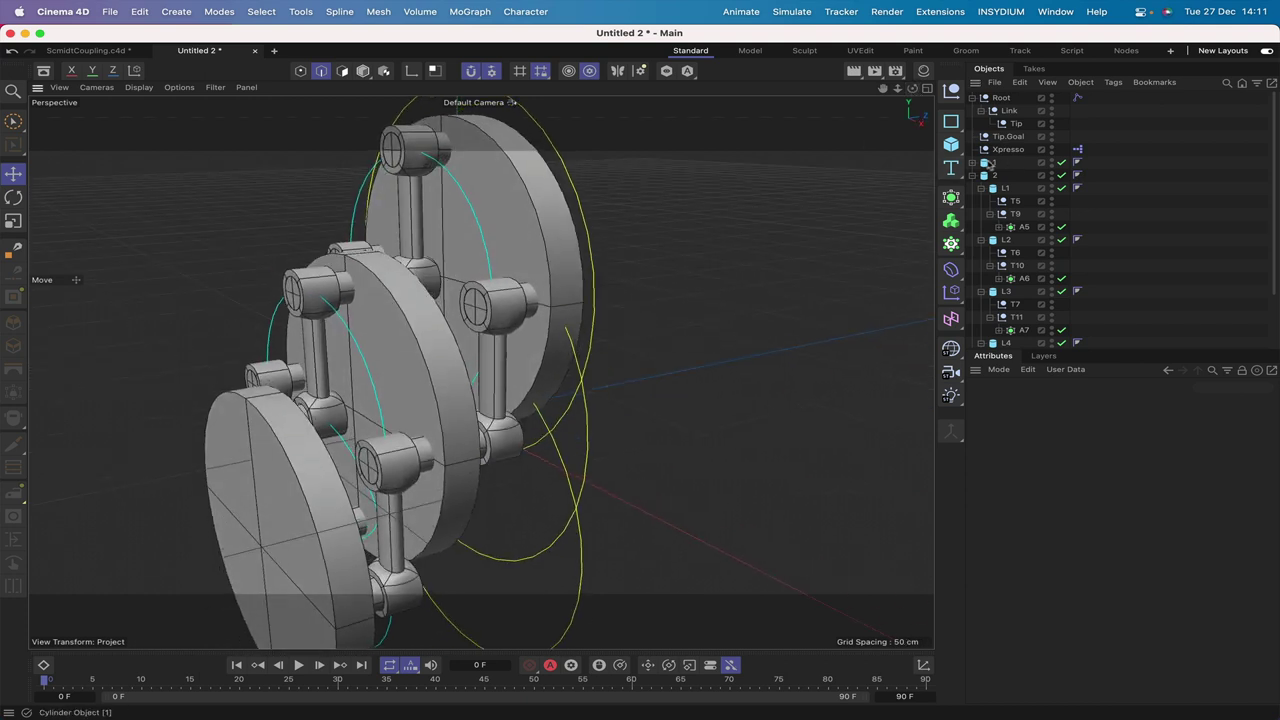
left_click(992, 162)
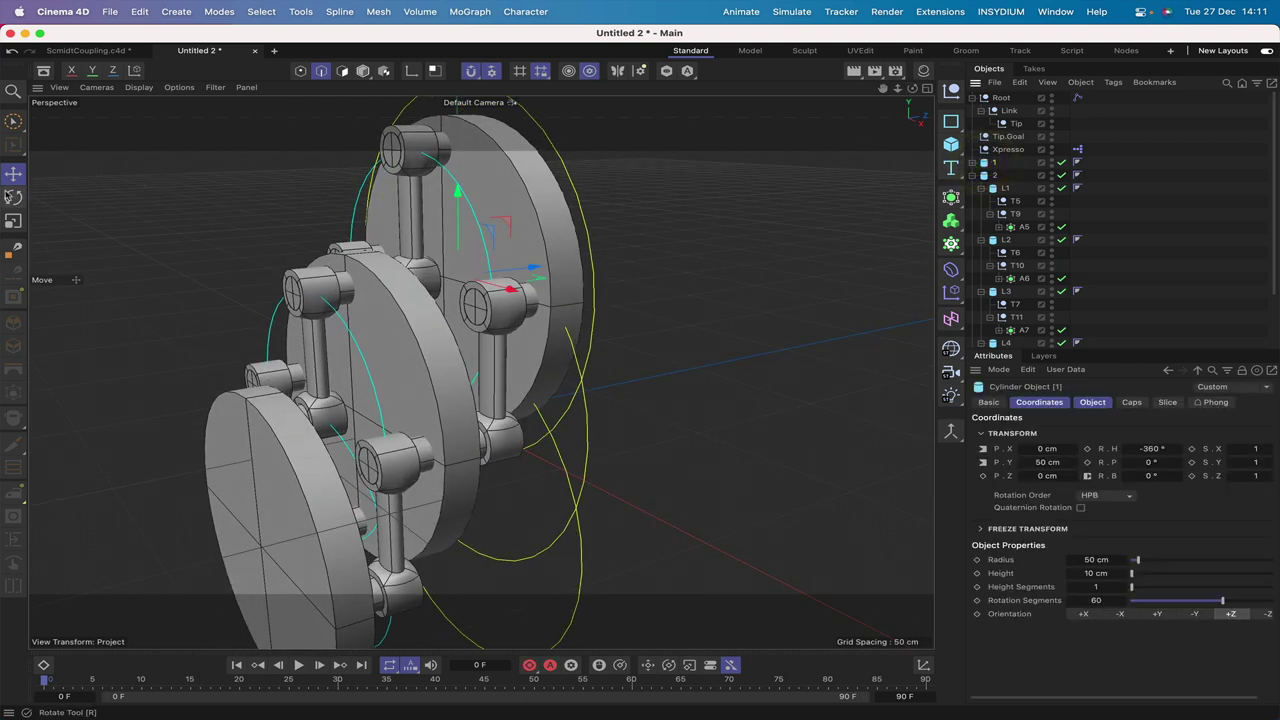
left_click(13, 197)
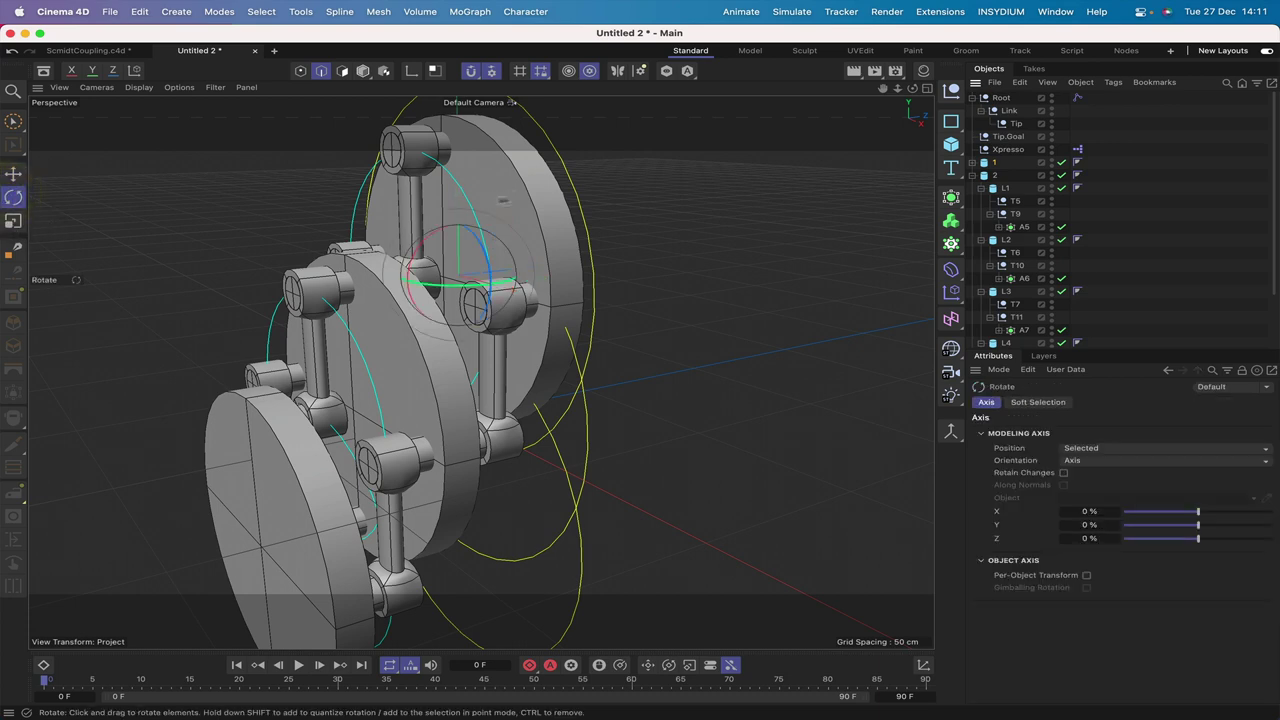
mouse_move(485, 250)
left_mouse_down()
mouse_move(481, 279)
mouse_move(476, 264)
left_mouse_up()
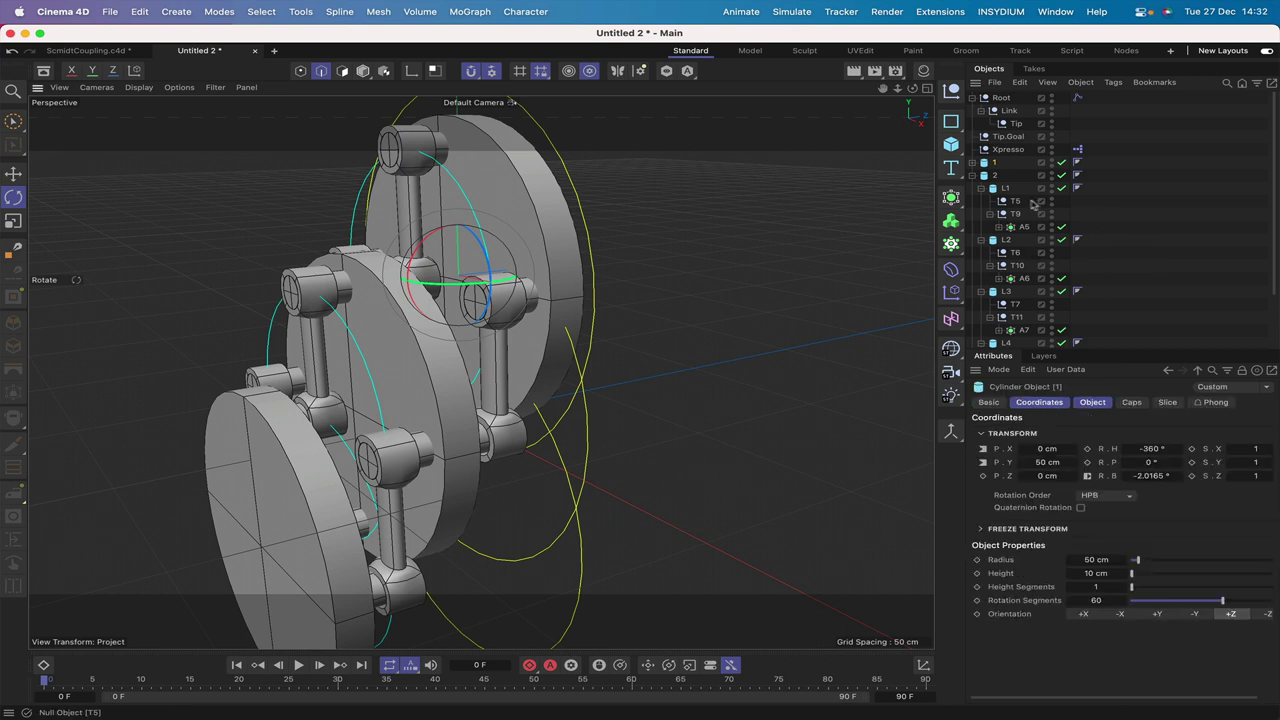
- Add Target tags to links A1, A2, A3 and A4 under disc 1
left_click(973, 175)
left_click(973, 162)
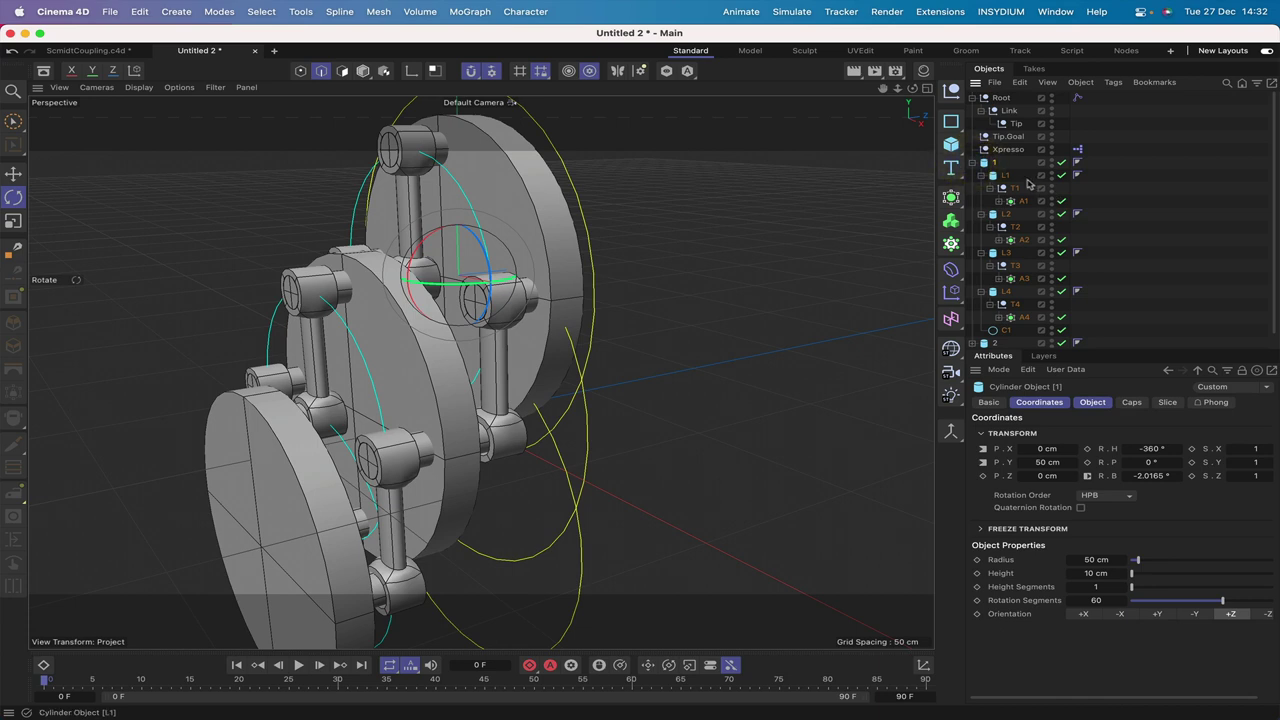
left_click_drag(1029, 183, 1035, 332)
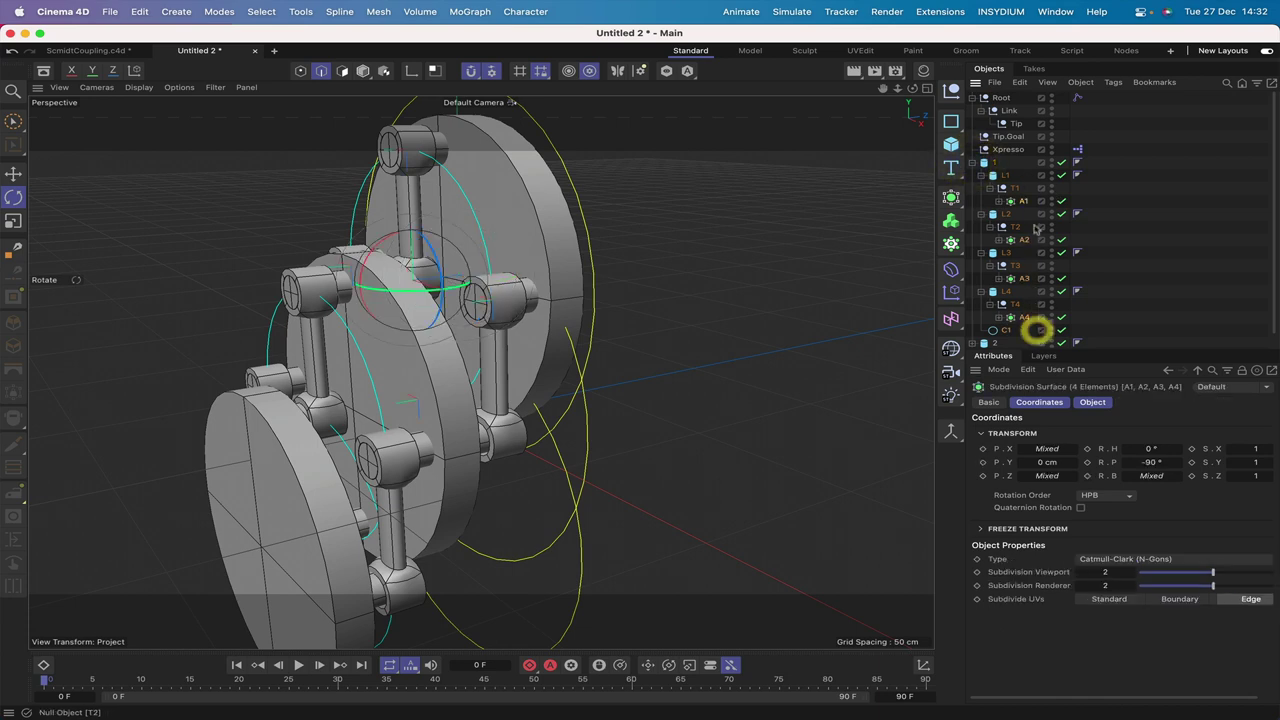
left_click(1115, 83)
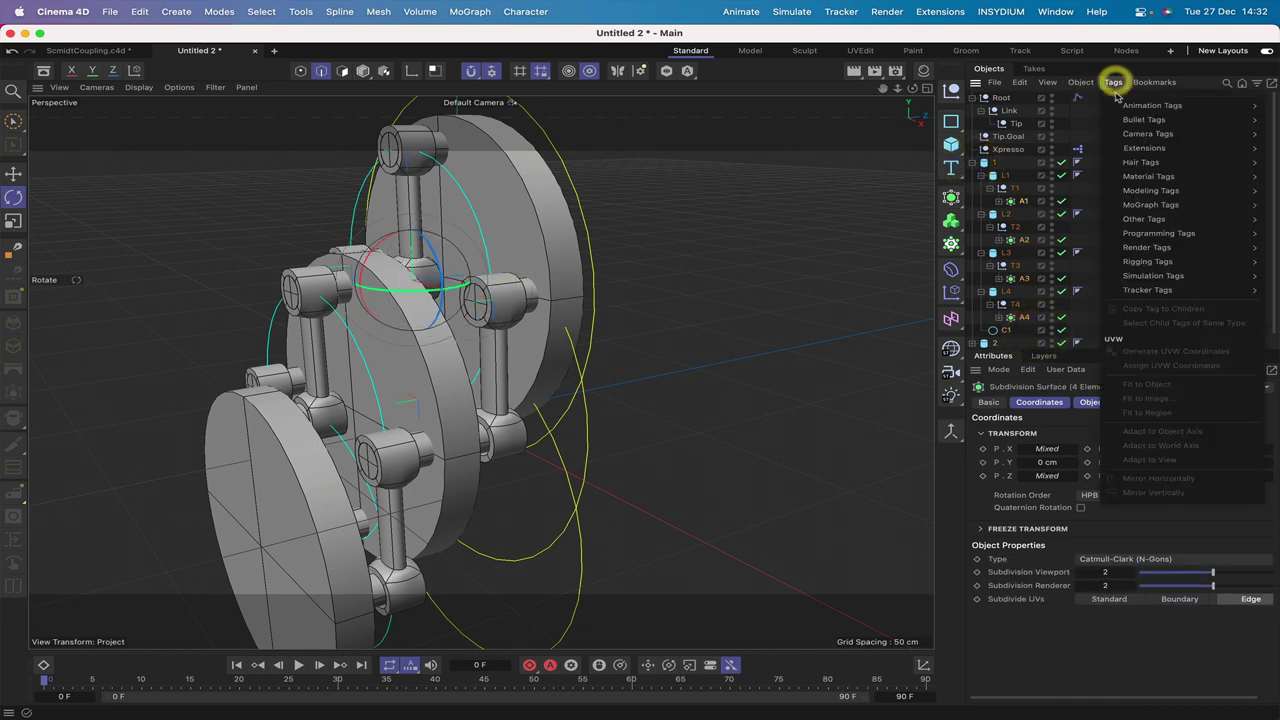
mouse_move(1130, 105)
left_click(1027, 155)
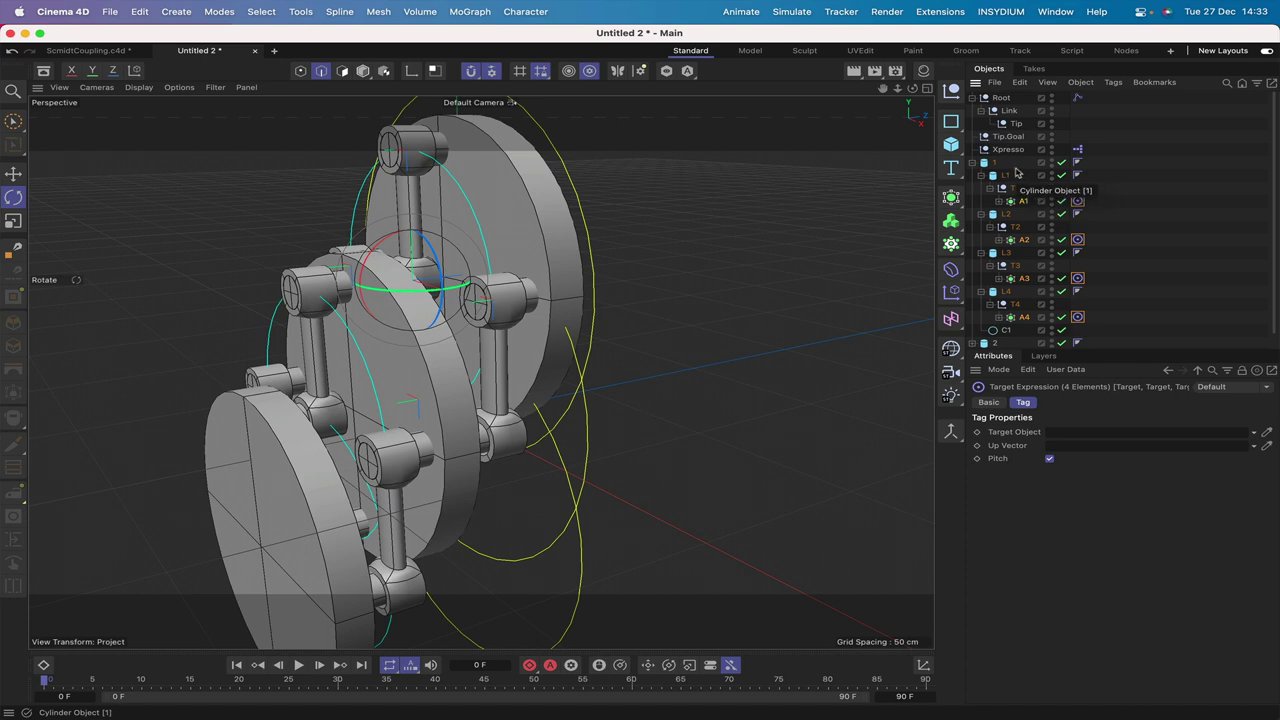
- Set null T5 as the target object of link A1's Target tag and T6 as that of link A2's
left_click(1078, 201)
scroll(1027, 193, "down", 1)
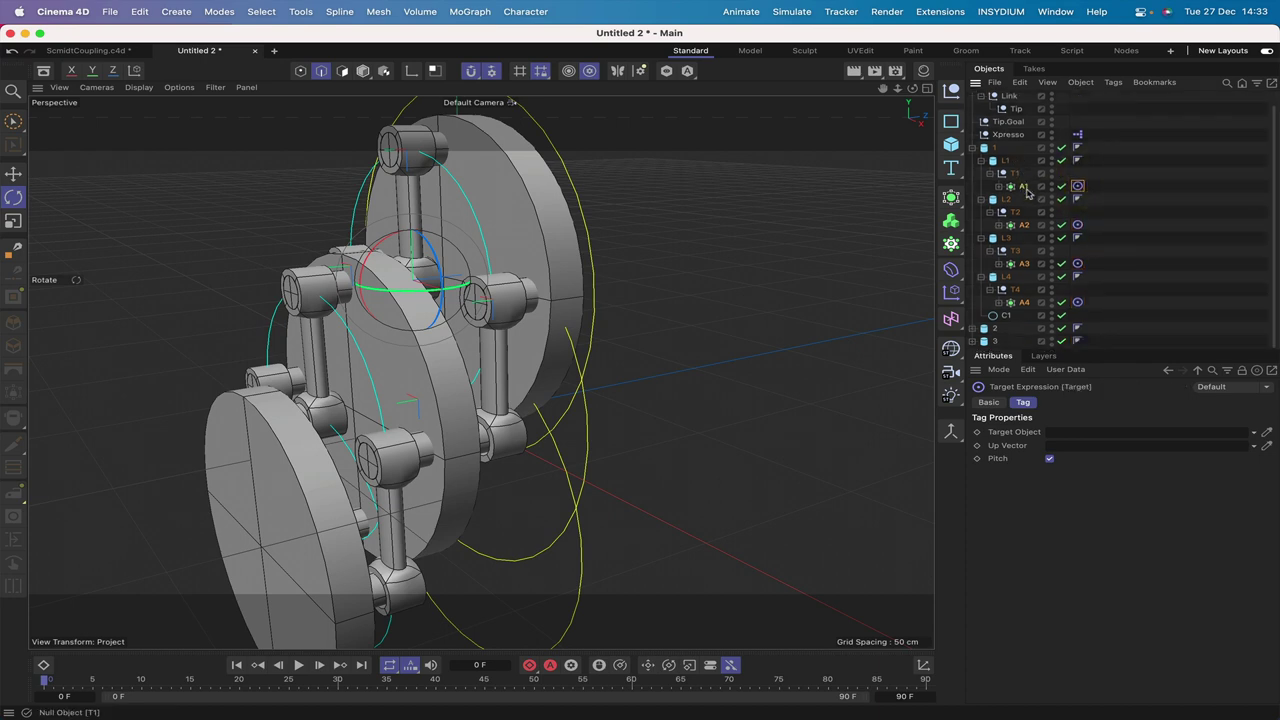
scroll(1012, 283, "down", 3)
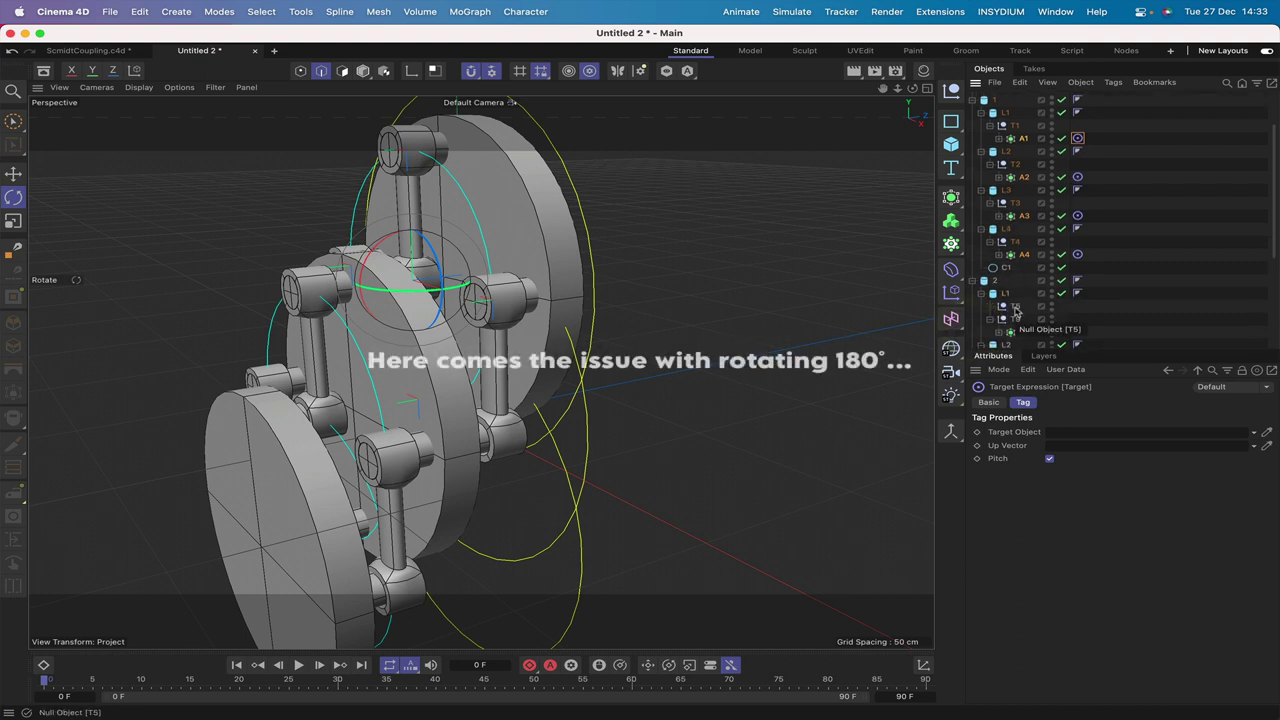
left_click(1063, 432)
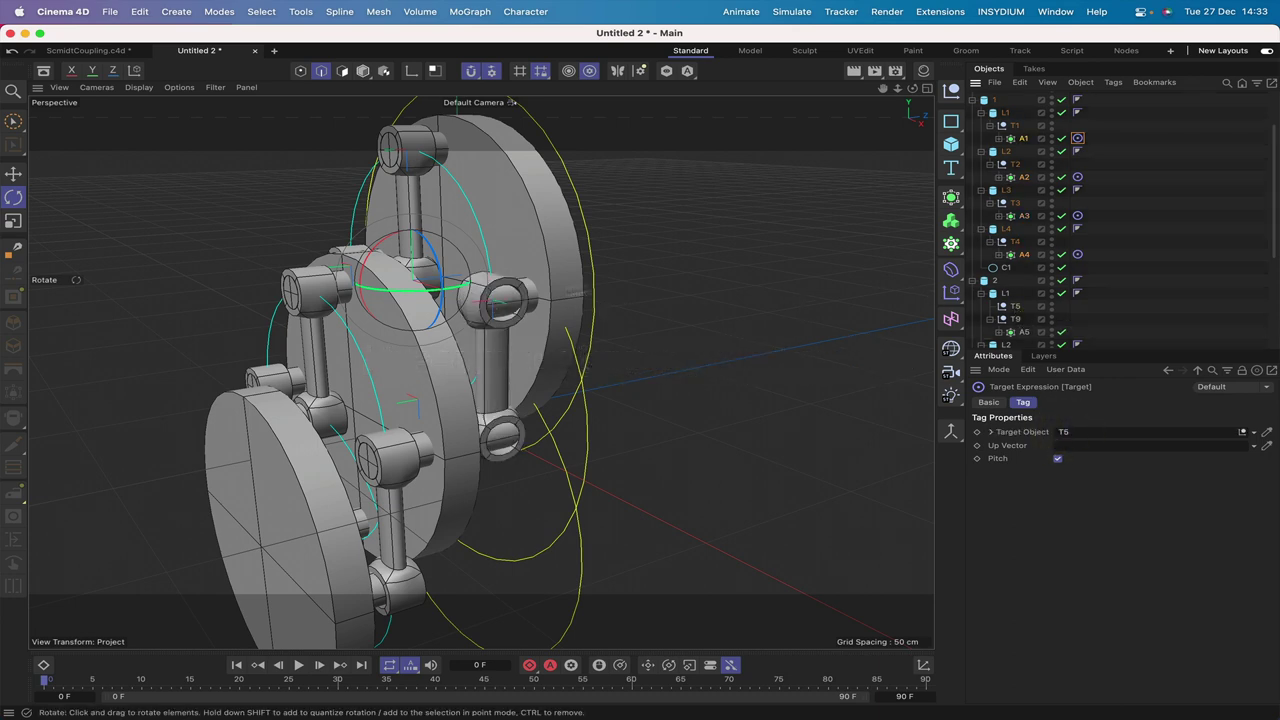
left_click(1078, 177)
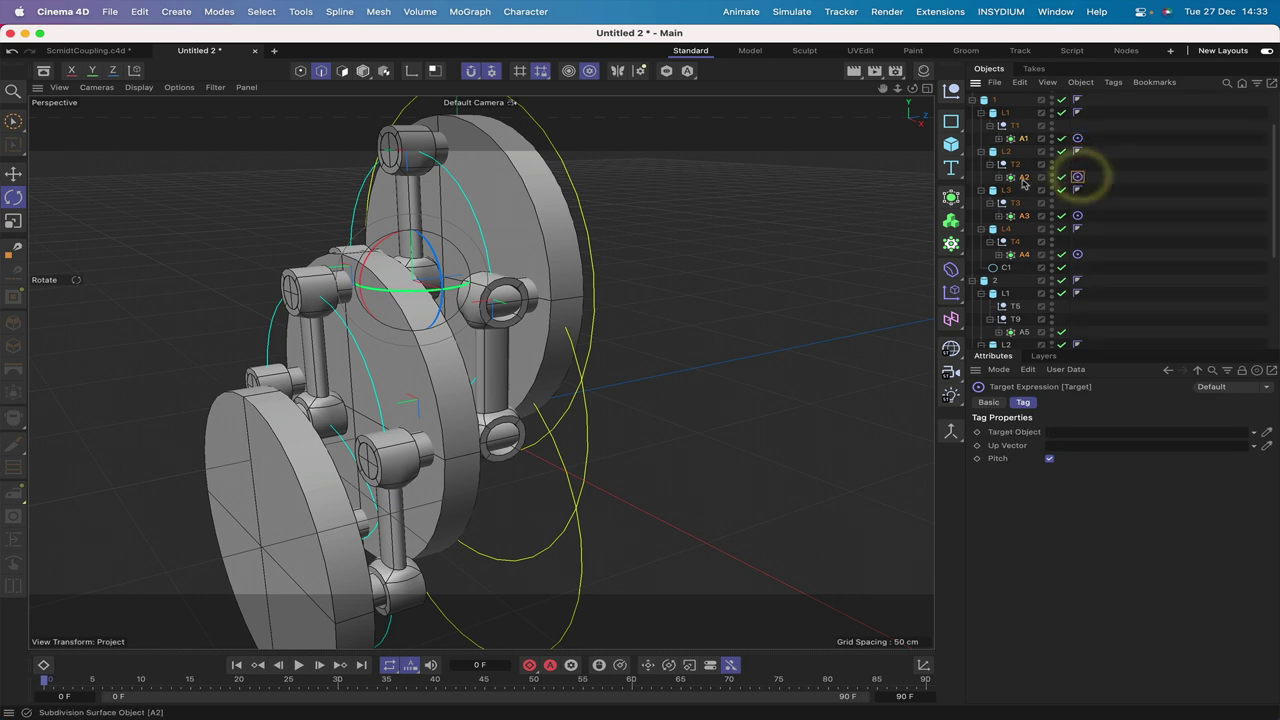
scroll(1037, 203, "down", 2)
scroll(1037, 203, "down", 1)
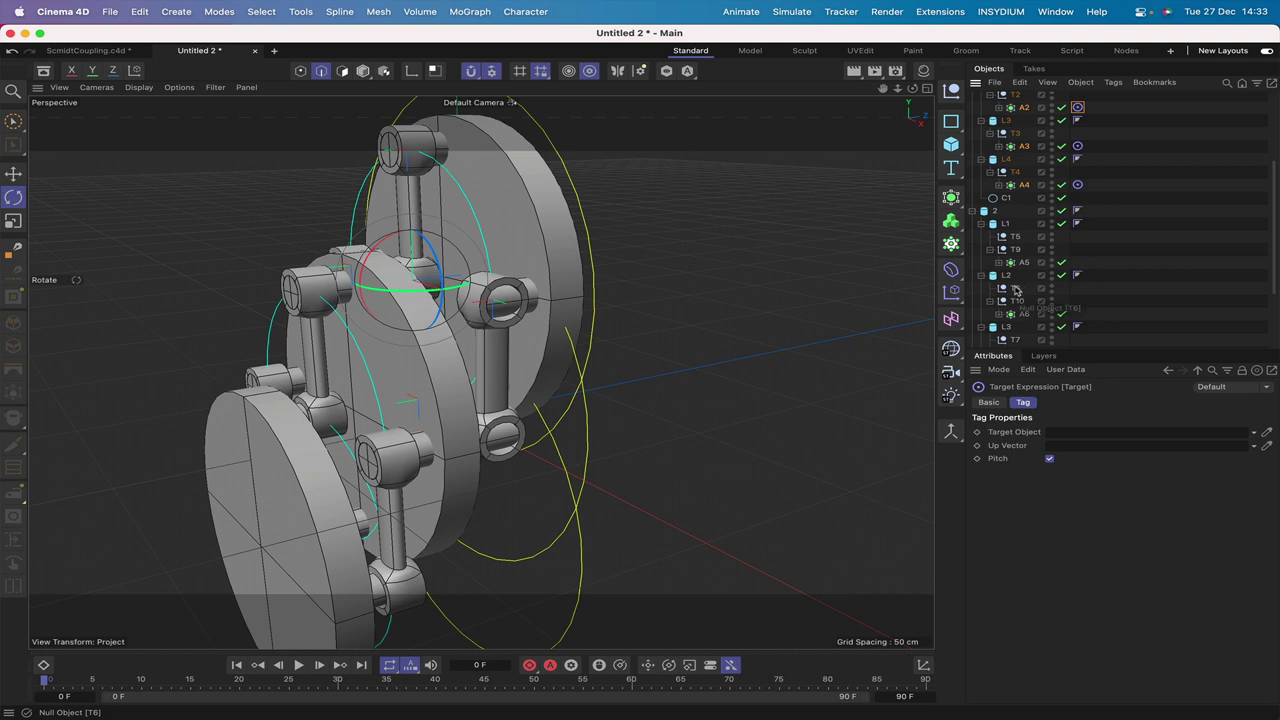
left_click_drag(1016, 289, 1063, 430)
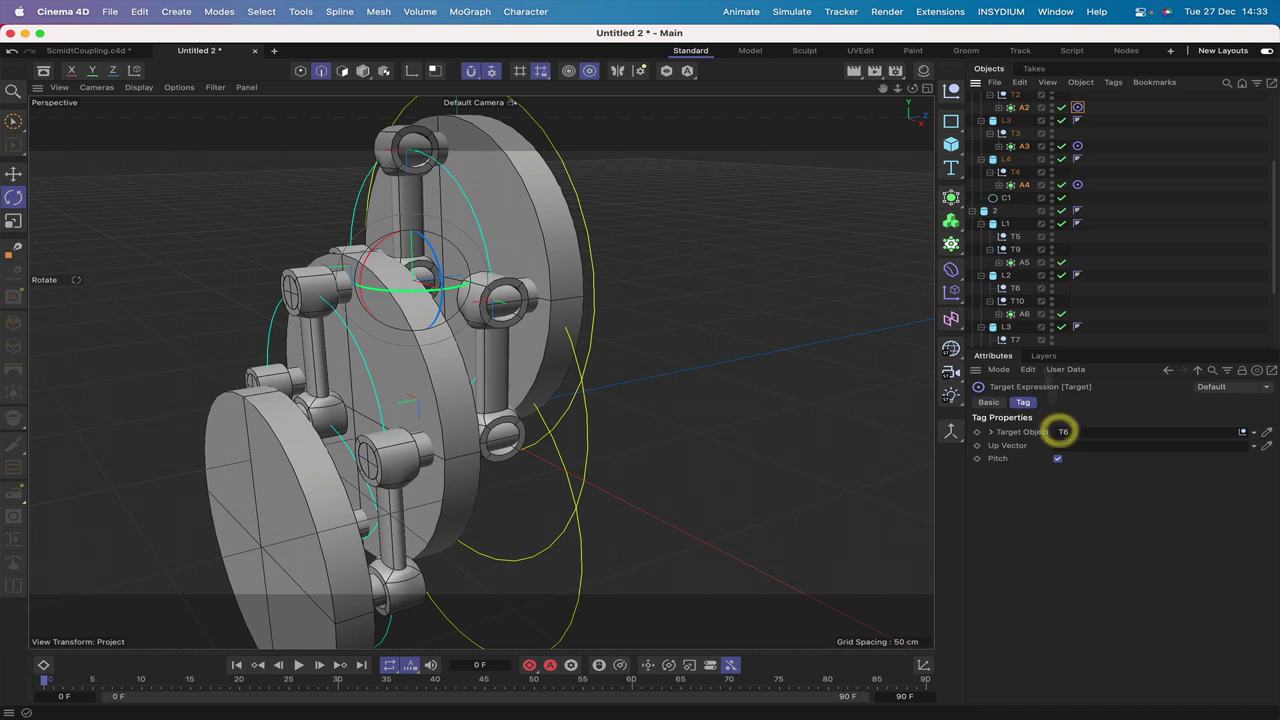
- Set null T7 as the target object of link A3's Target tag and T8 as that of link A4's
left_click(1078, 146)
scroll(1040, 220, "down", 2)
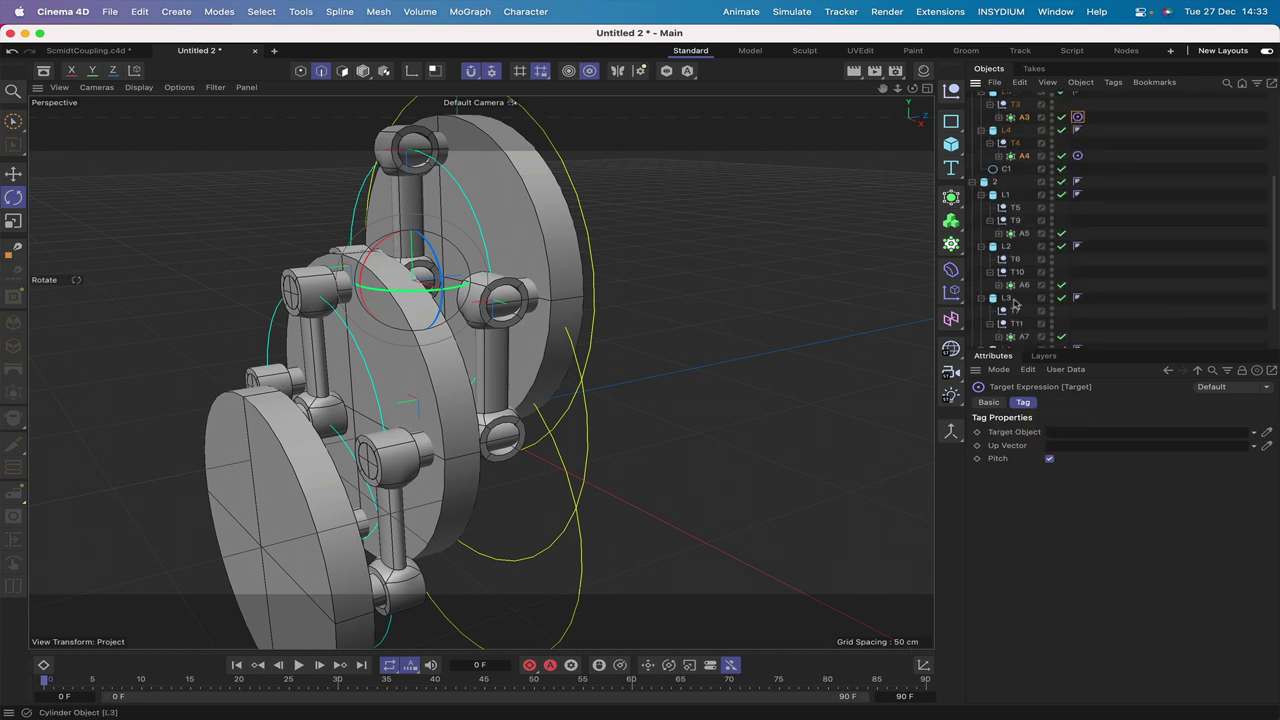
left_click_drag(1063, 431, 1062, 426)
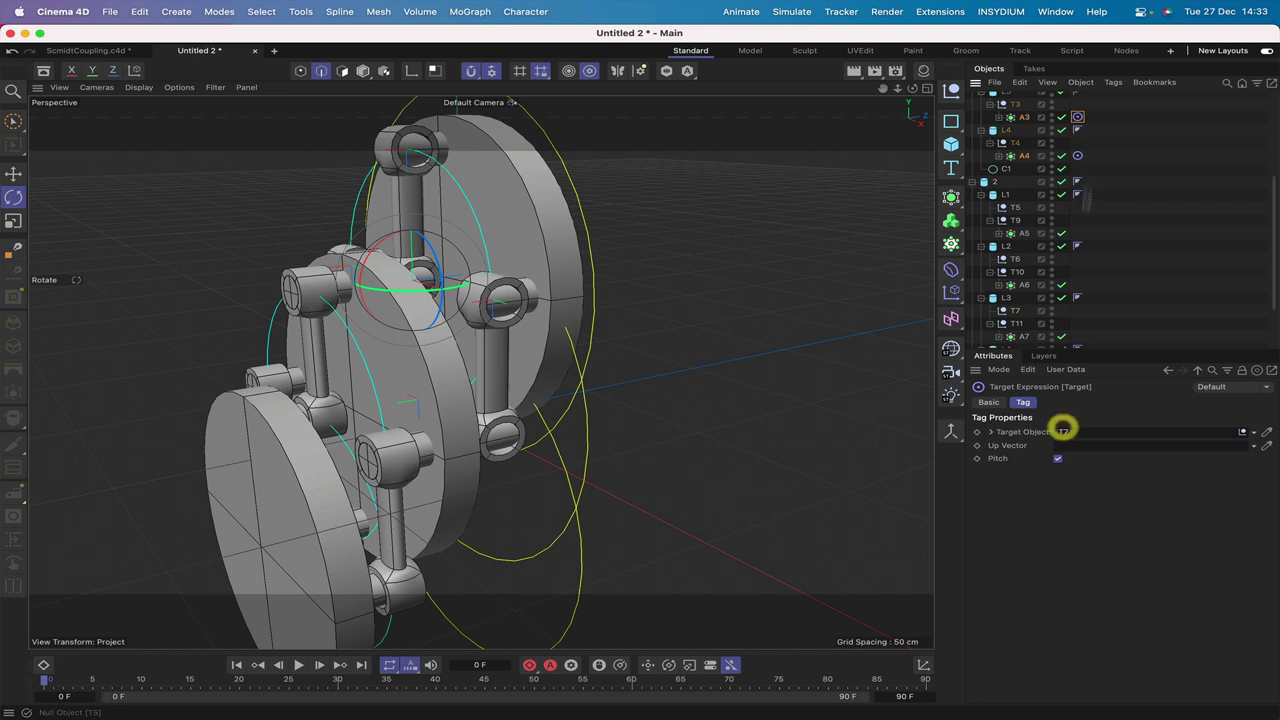
left_click(1078, 156)
scroll(1015, 245, "down", 2)
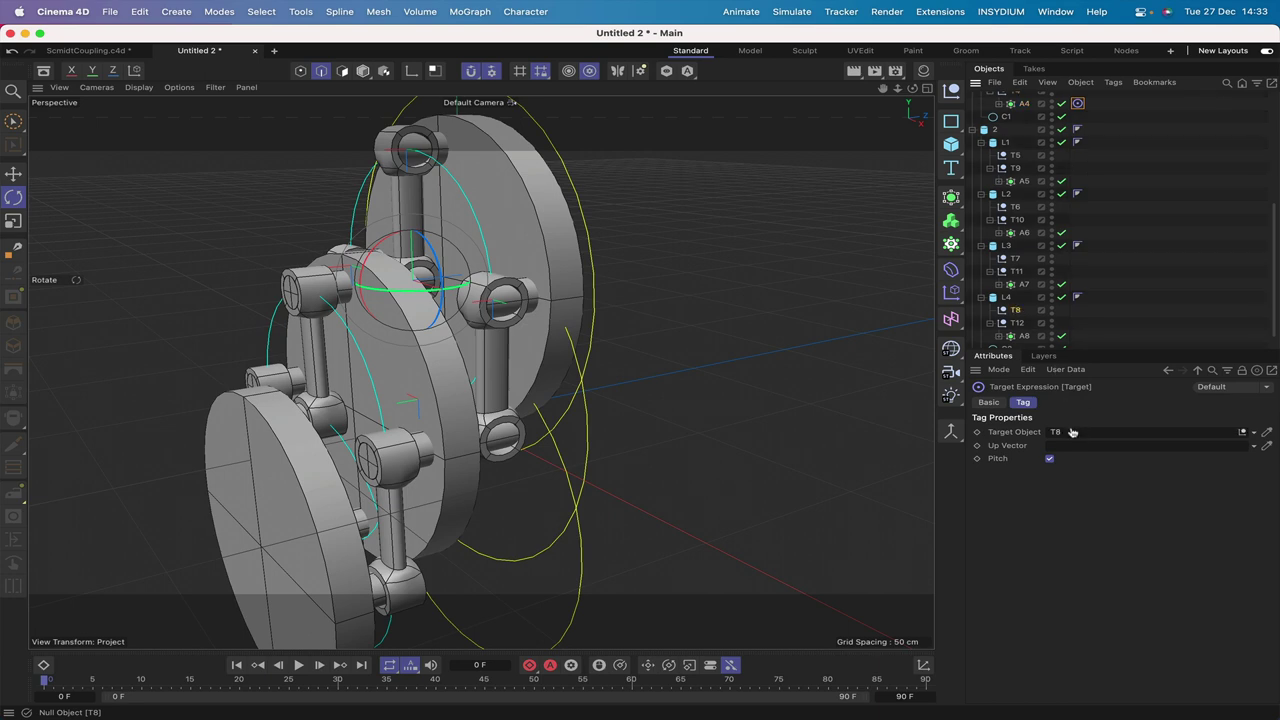
left_click_drag(1072, 432, 1066, 430)
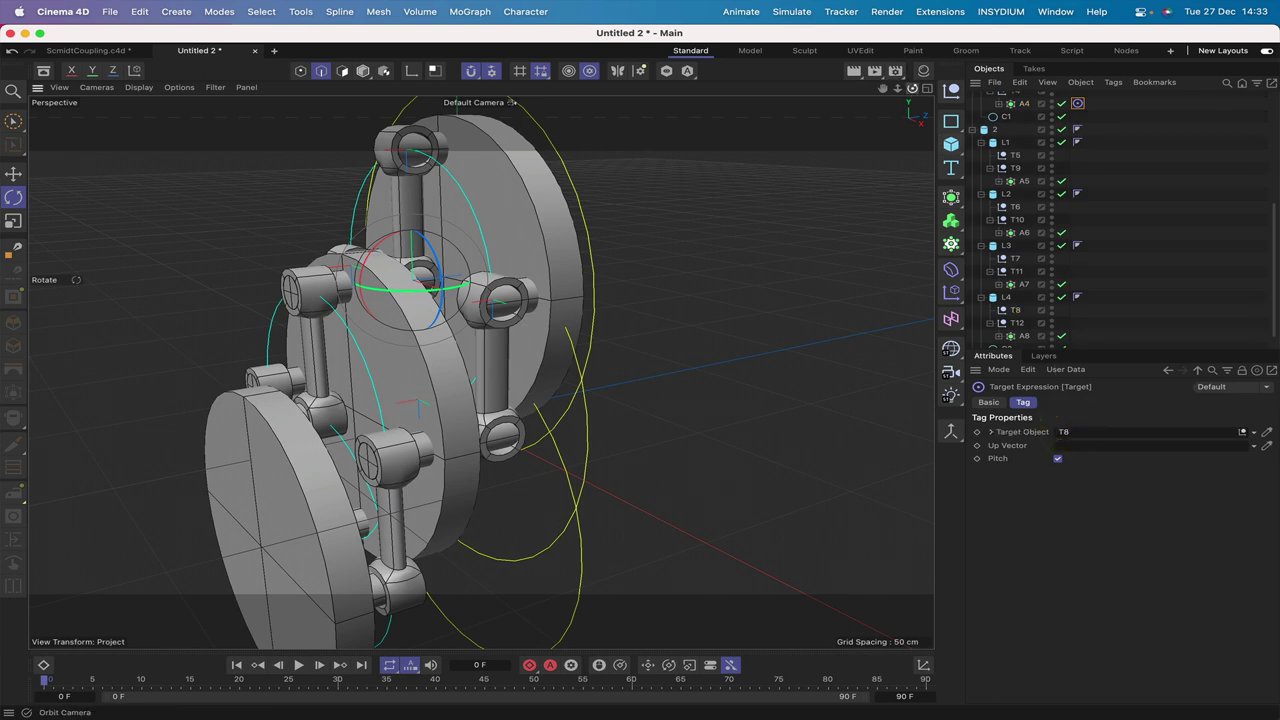
left_click_drag(480, 372, 480, 372, "alt")
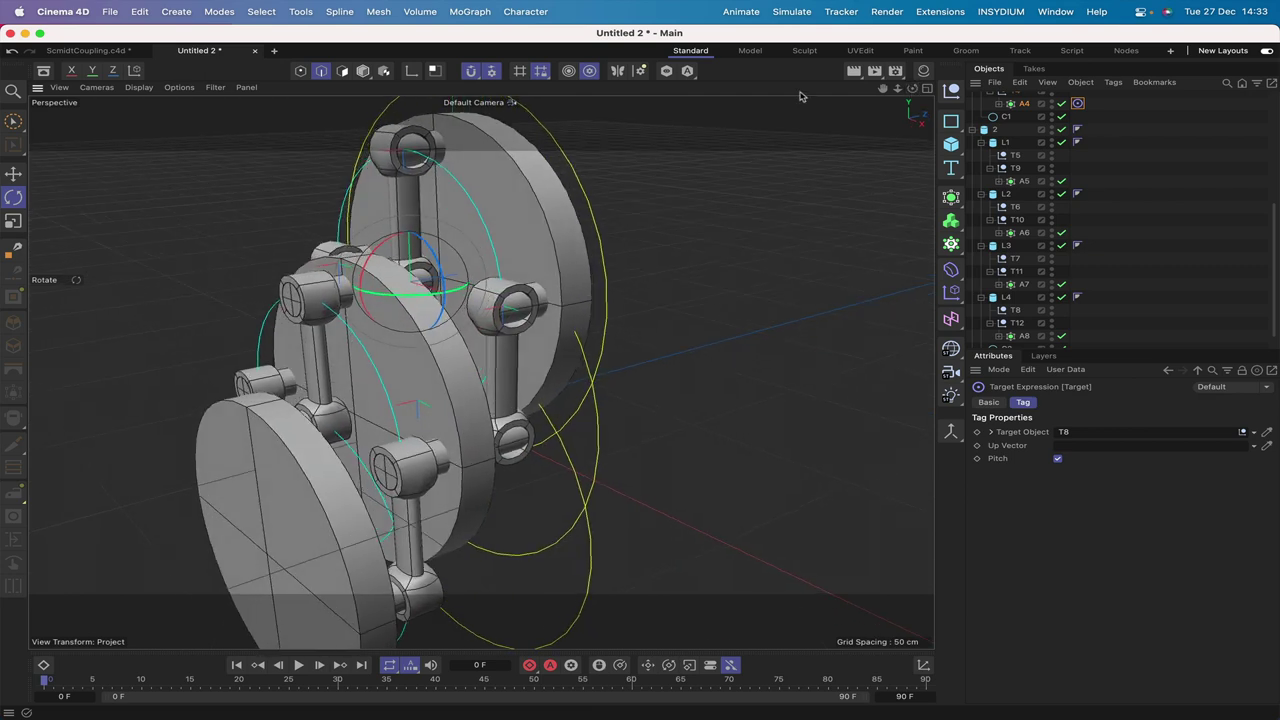
- Enable Per-Object Transform for the Rotate tool and turn off snapping
scroll(1037, 116, "up", 3)
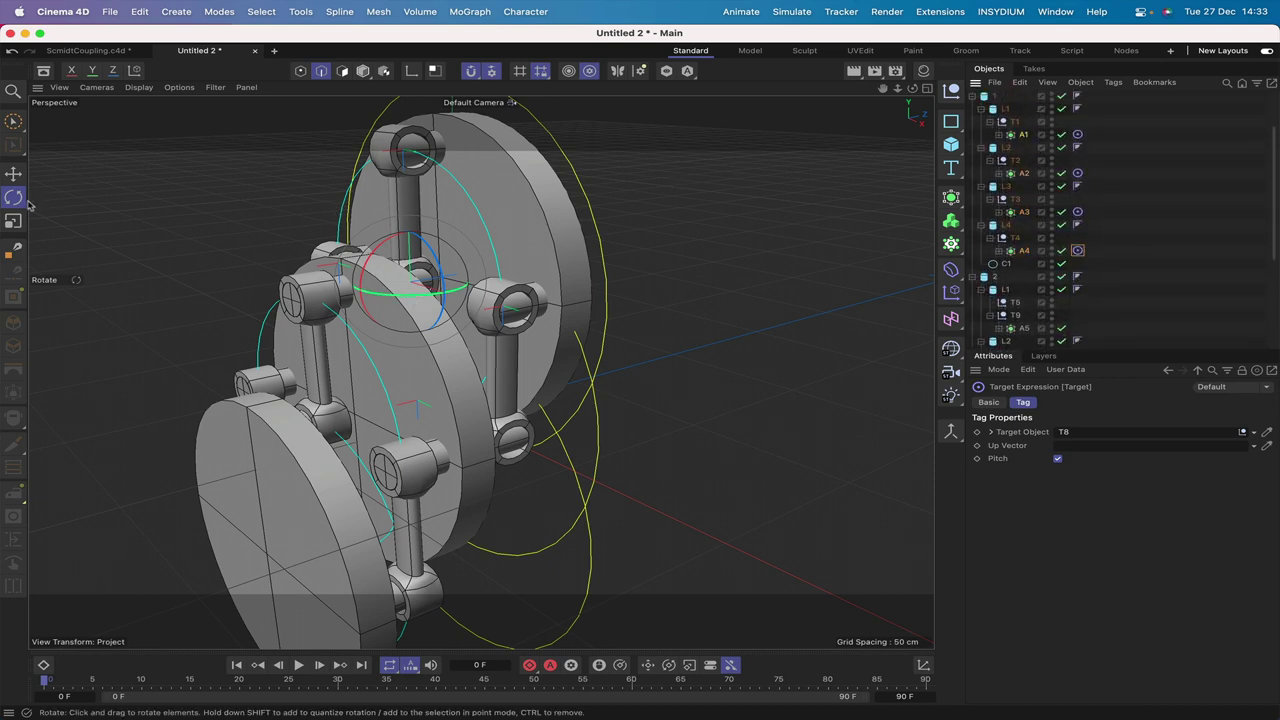
left_click(15, 198)
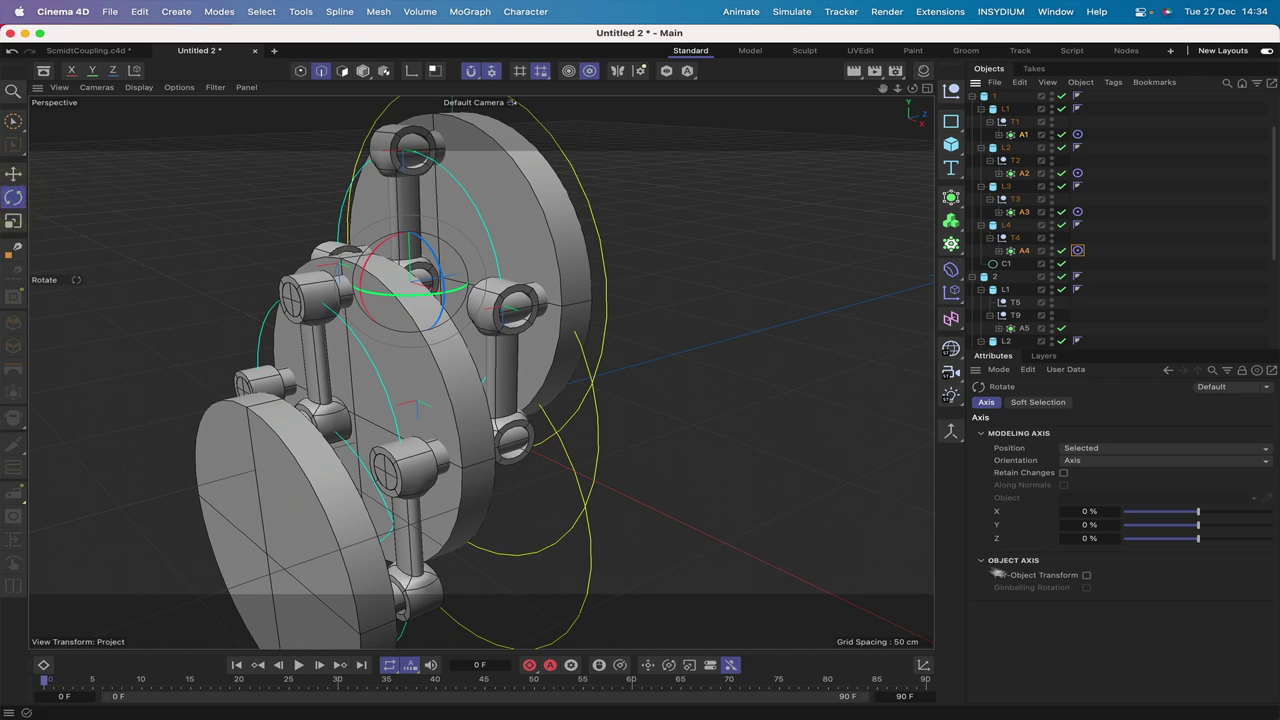
left_click(1086, 576)
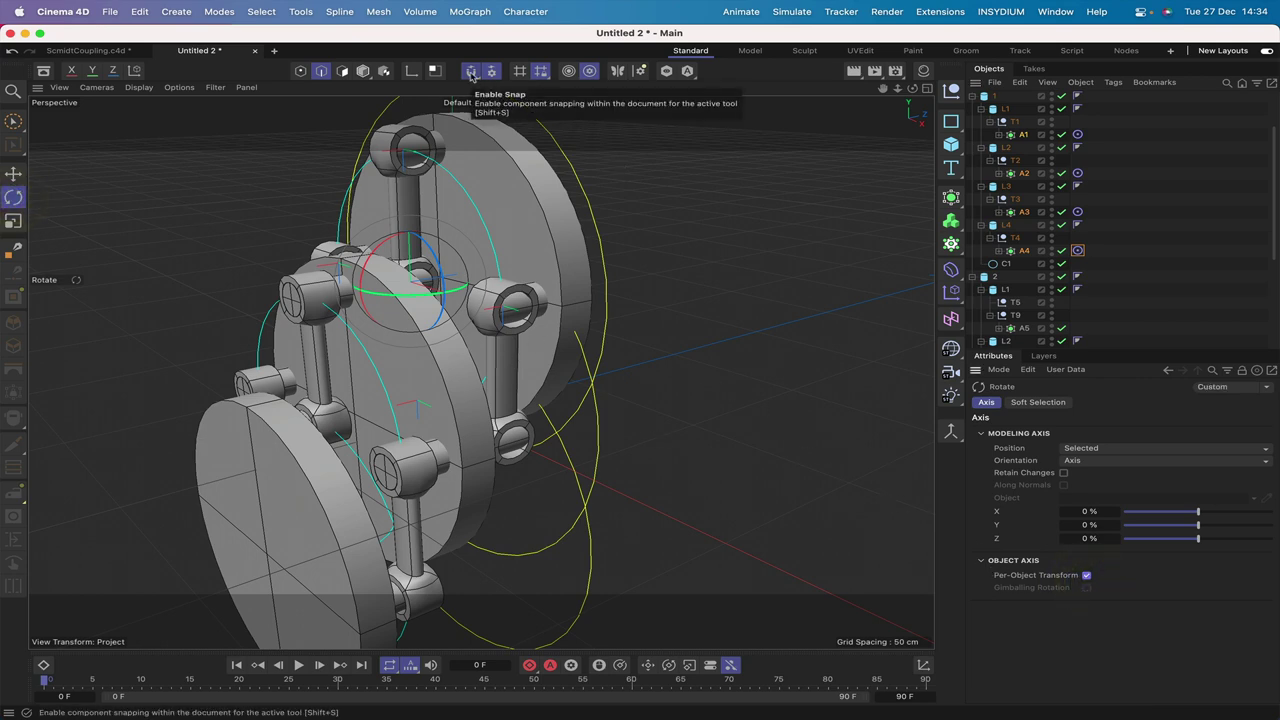
left_click(471, 72)
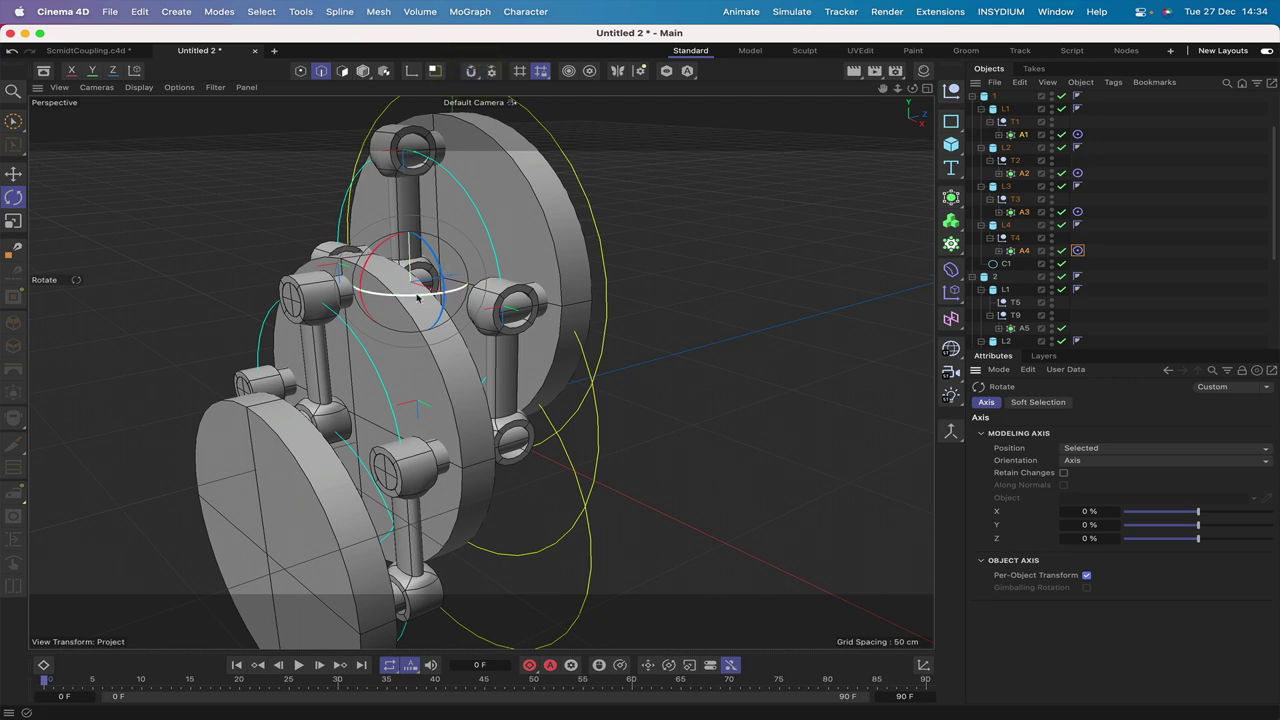
- Rotate links A1 to A4 about their vertical axes so their end hubs line up with the pins
left_click_drag(418, 296, 491, 283)
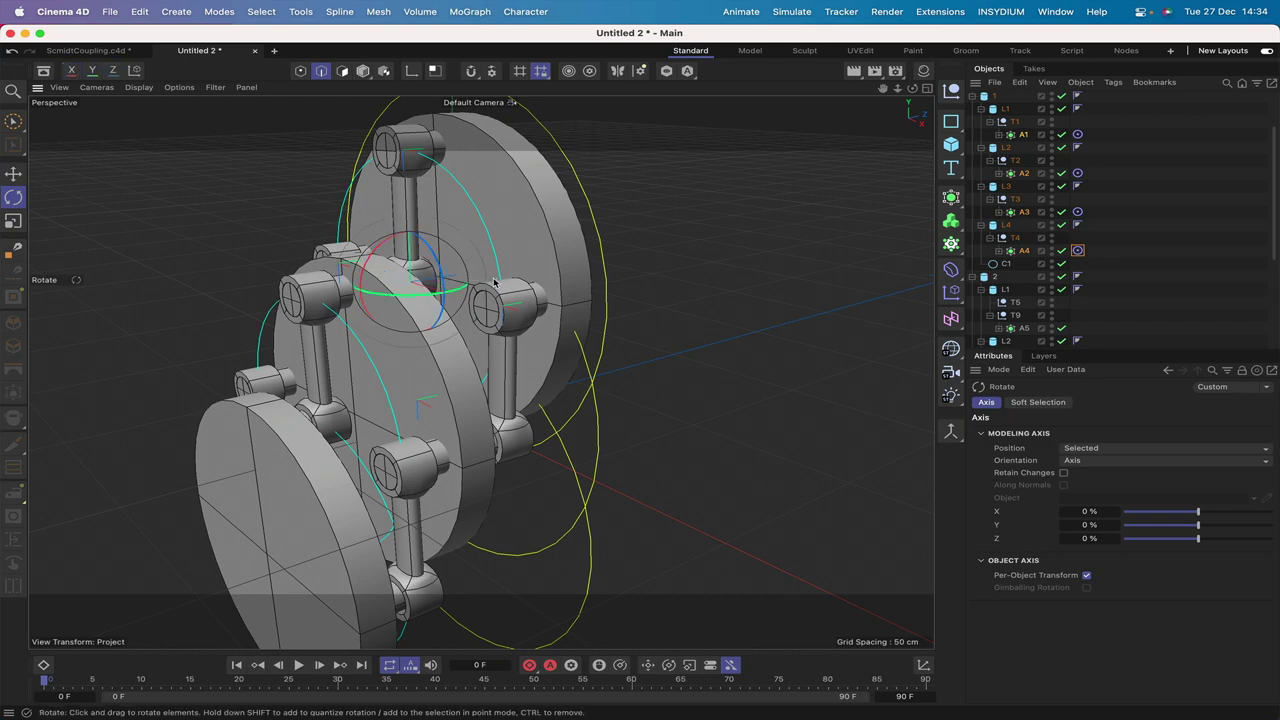
left_click_drag(912, 88, 845, 90)
left_click_drag(480, 372, 480, 372, "alt")
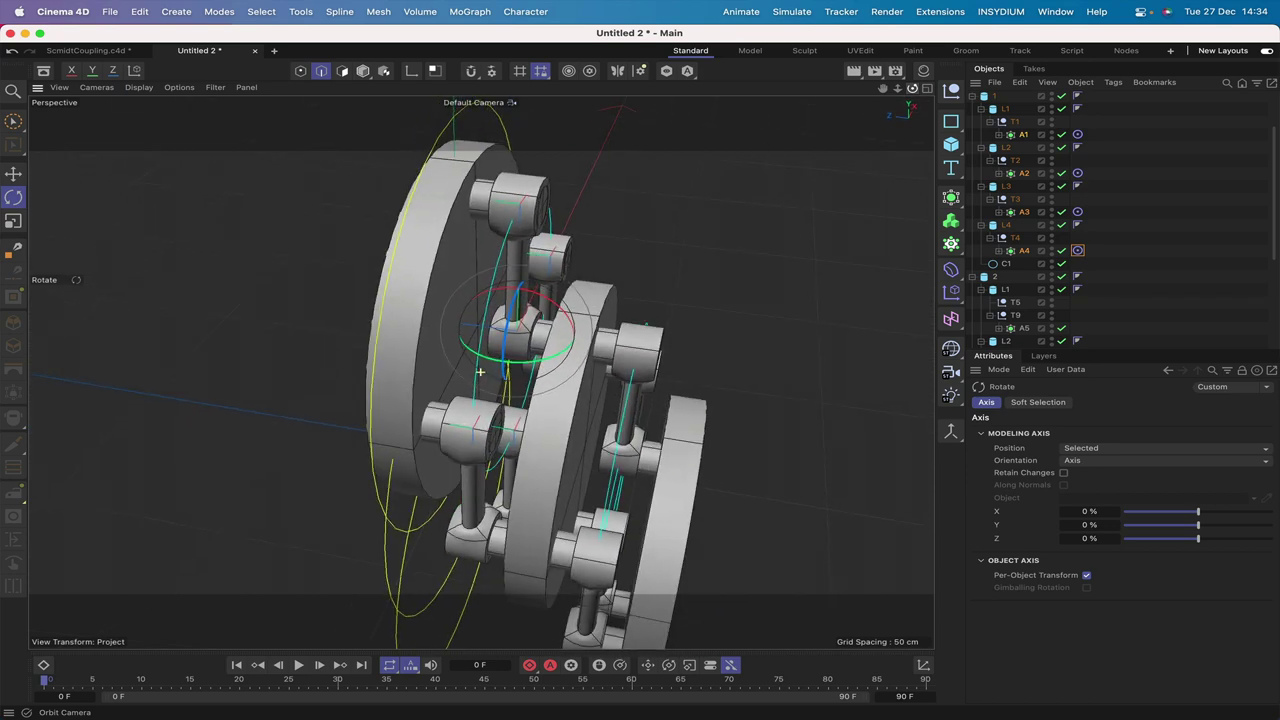
- Fine-tune the heading rotation of links A1 to A4 in the Top view until their hubs sit square to the discs
key("F2")
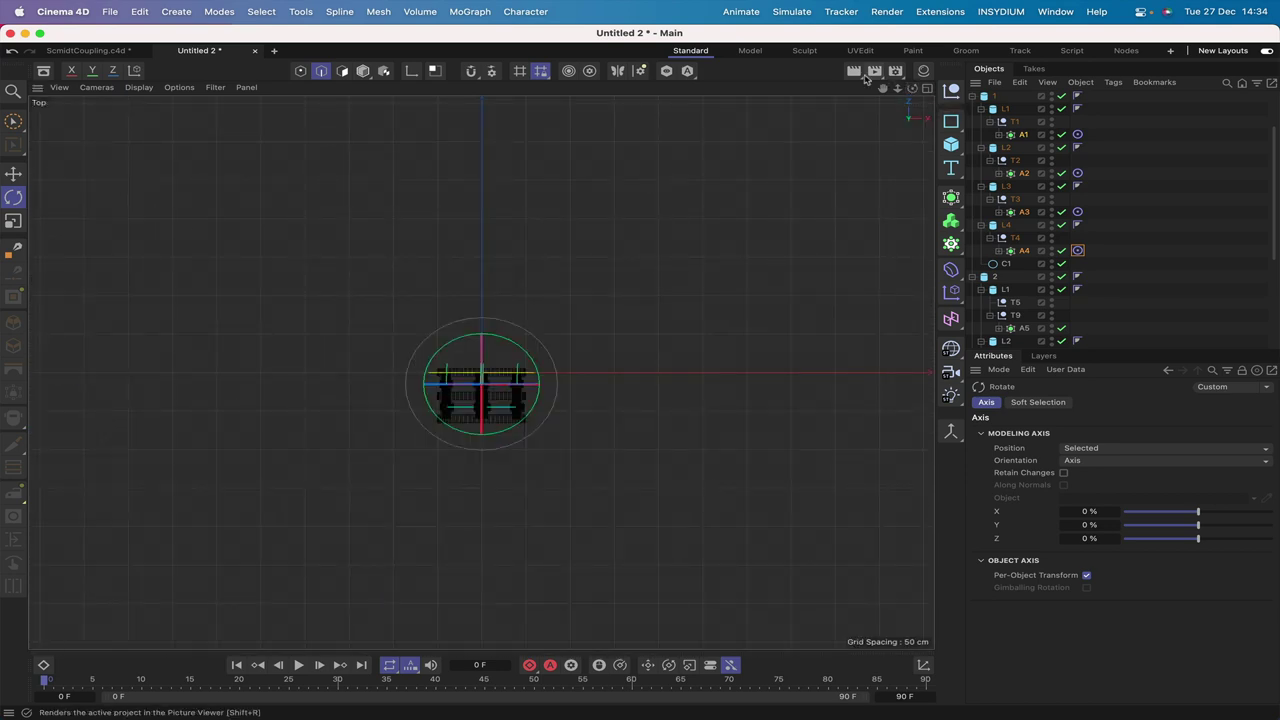
scroll(882, 91, "up", 5)
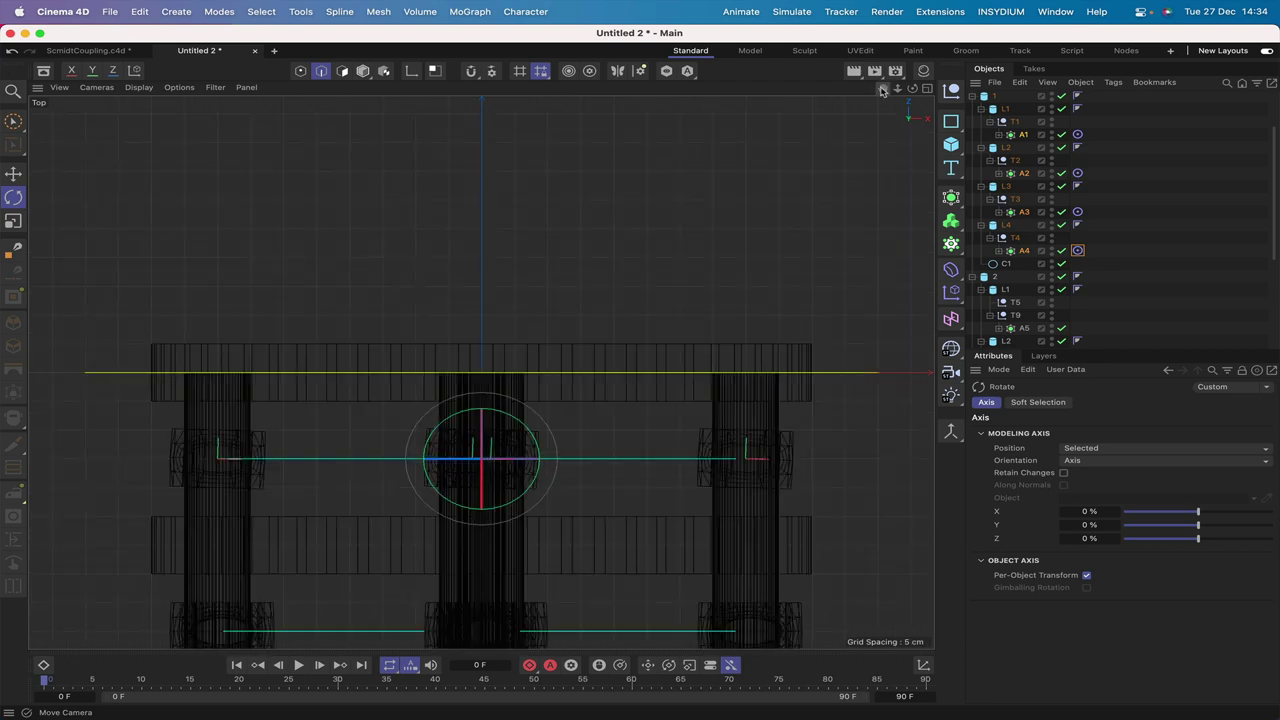
left_click_drag(882, 88, 882, 88)
scroll(480, 372, "up", 3)
middle_click_drag(480, 372, 481, 372, "alt")
scroll(481, 372, "up", 3)
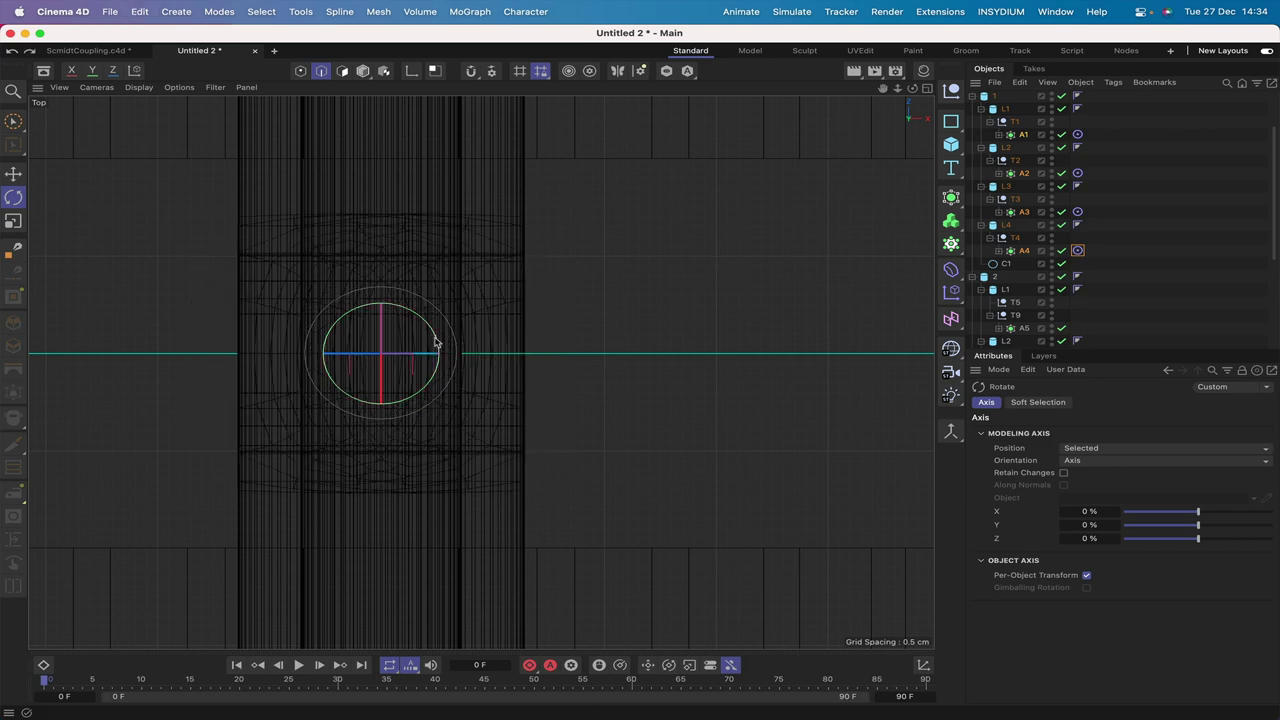
mouse_move(435, 342)
left_mouse_down()
mouse_move(421, 321)
mouse_move(384, 330)
mouse_move(410, 335)
mouse_move(356, 335)
mouse_move(374, 333)
left_mouse_up()
key("F1")
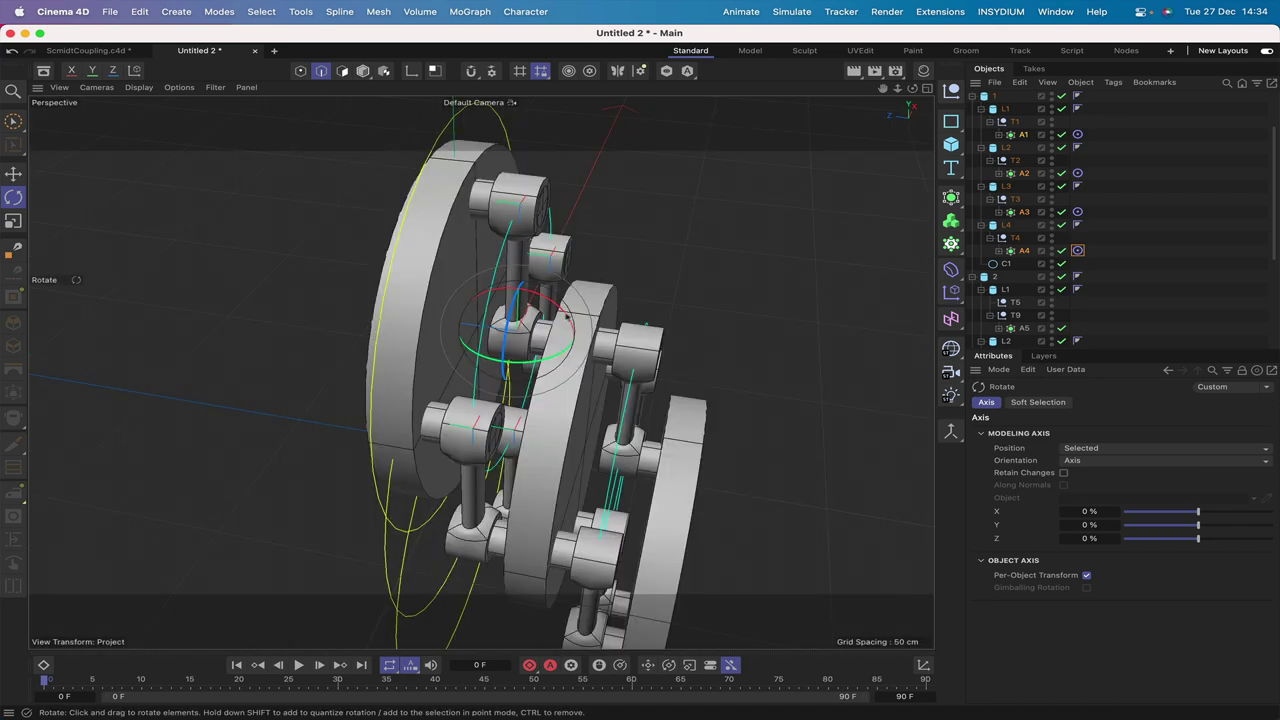
left_click_drag(531, 371, 535, 366)
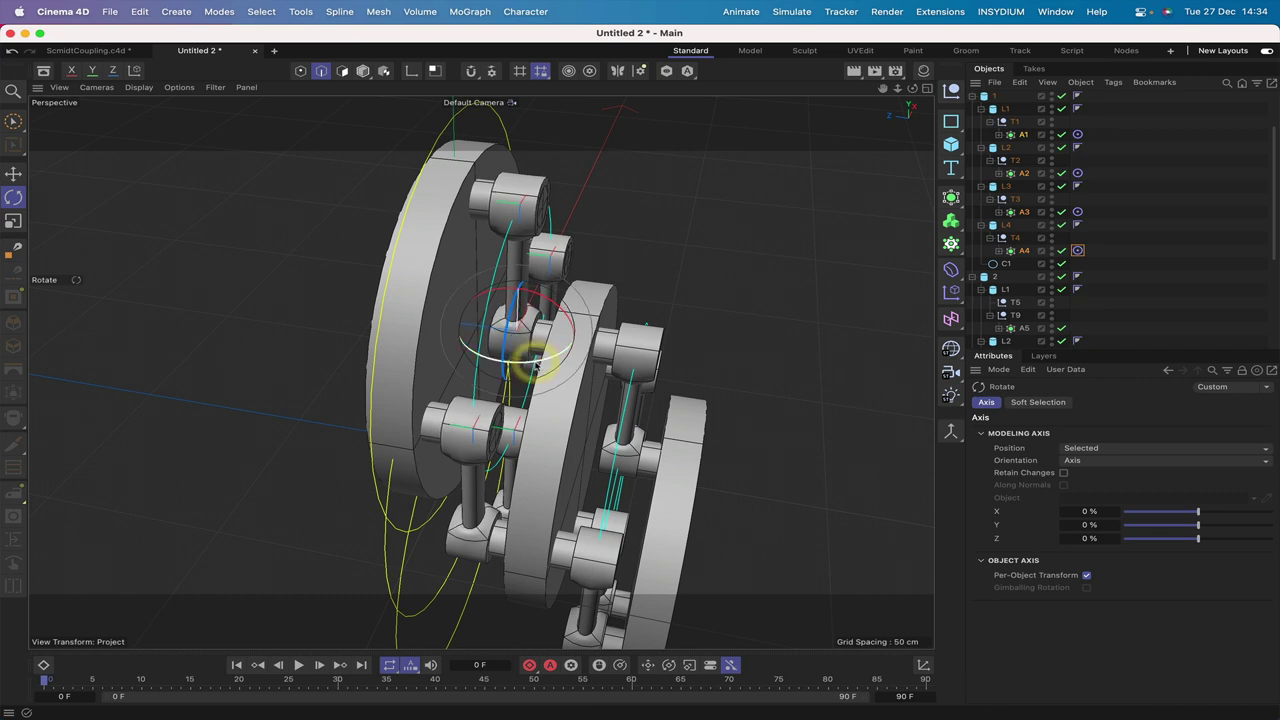
key("F2")
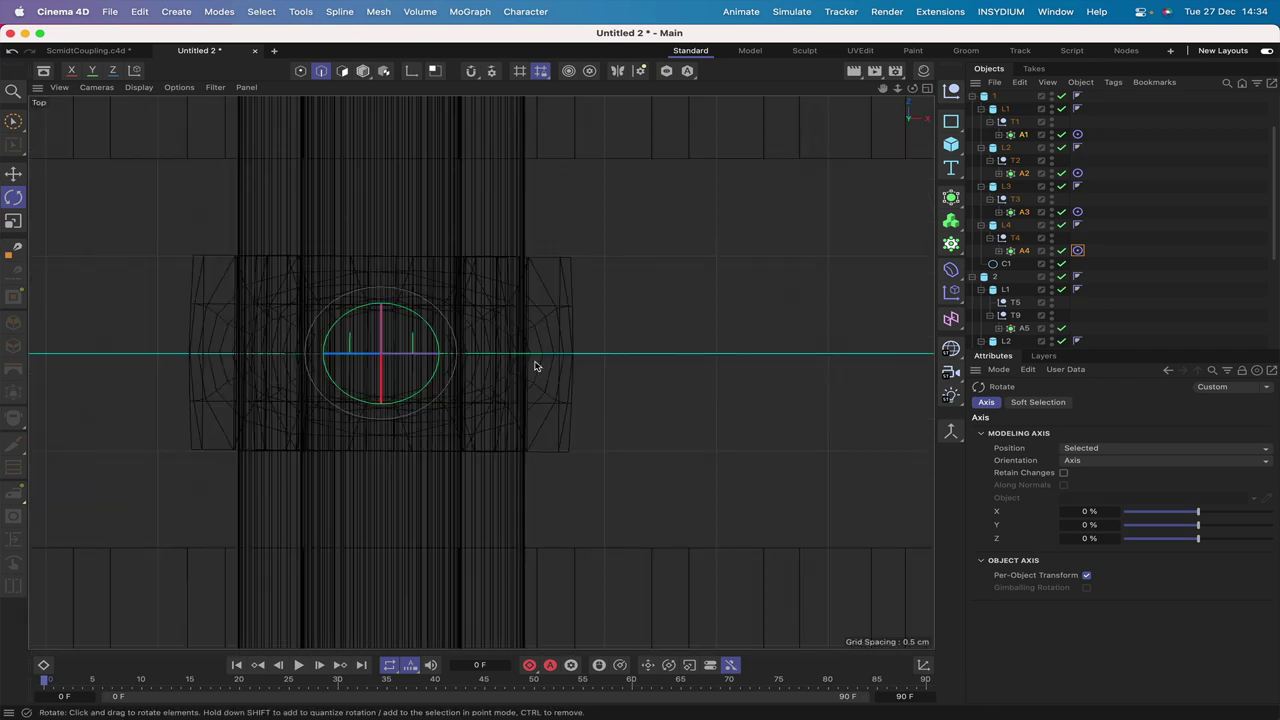
key("F1")
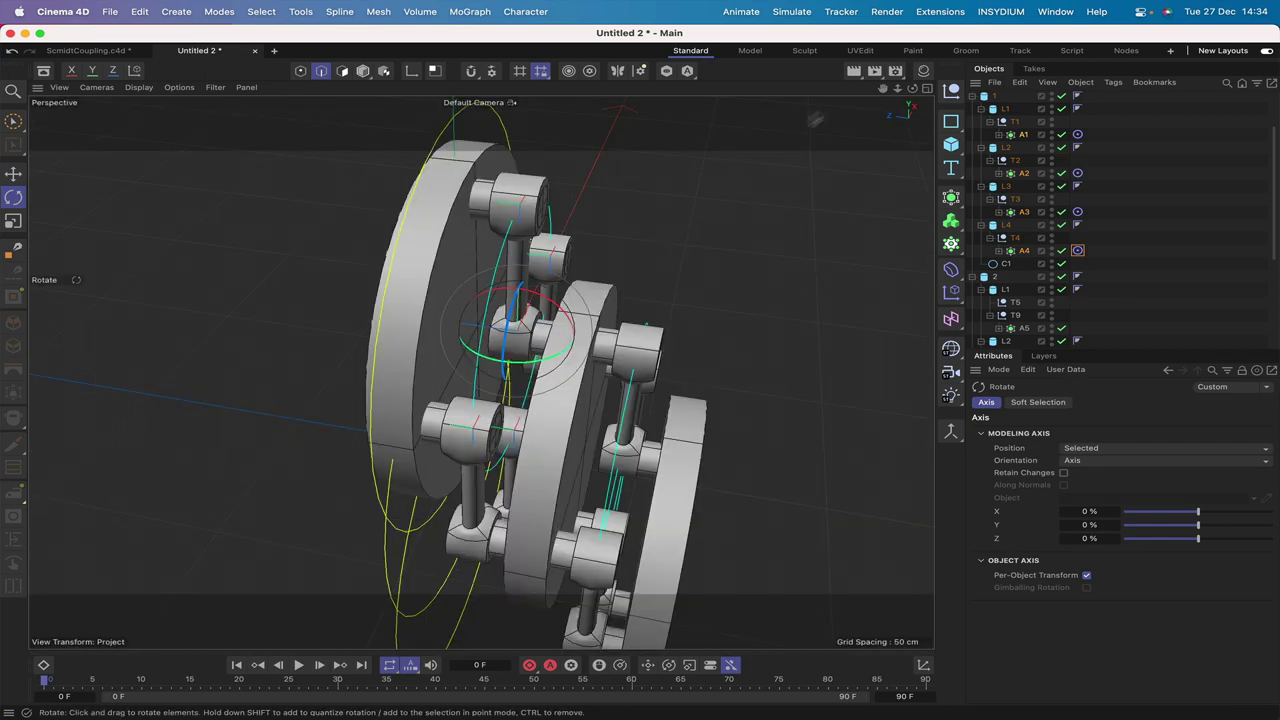
- Rotate disc 1 back and forth about its Z axis to check how links A1 to A4 follow
left_click_drag(912, 88, 766, 97)
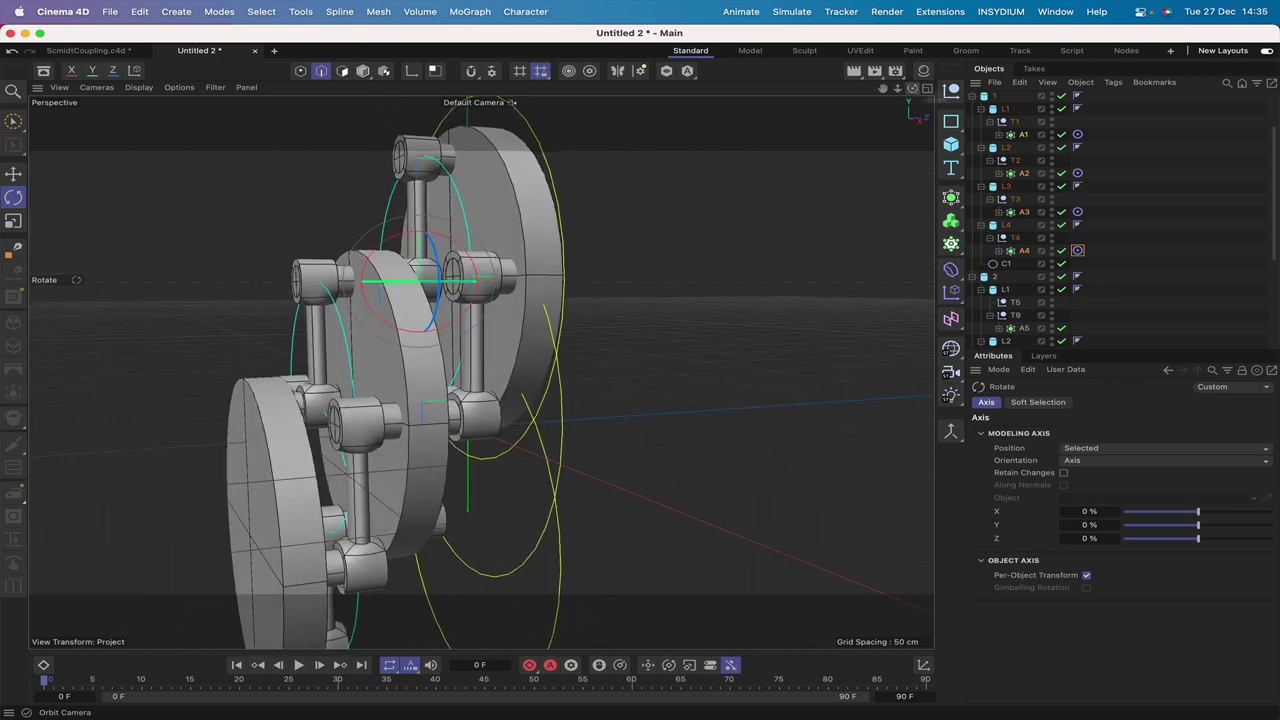
scroll(1020, 126, "up", 1)
left_click(994, 126)
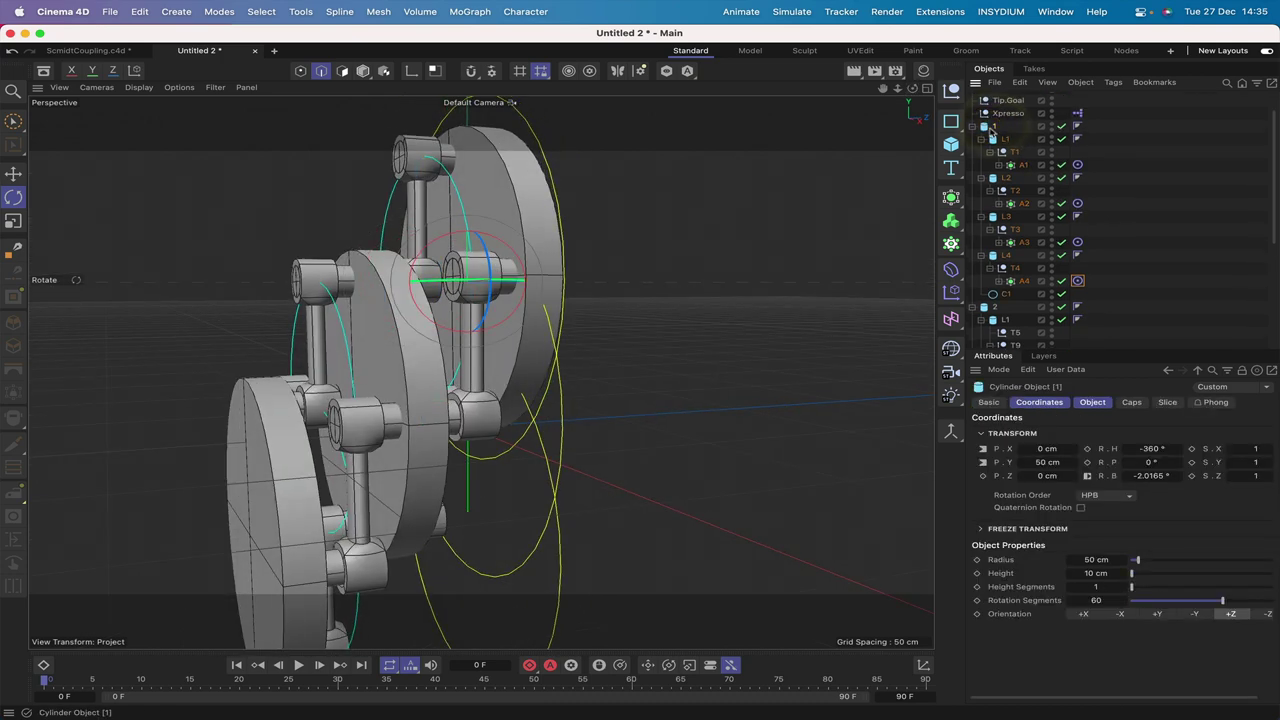
mouse_move(502, 242)
left_mouse_down()
mouse_move(477, 293)
mouse_move(493, 200)
mouse_move(489, 253)
left_mouse_up()
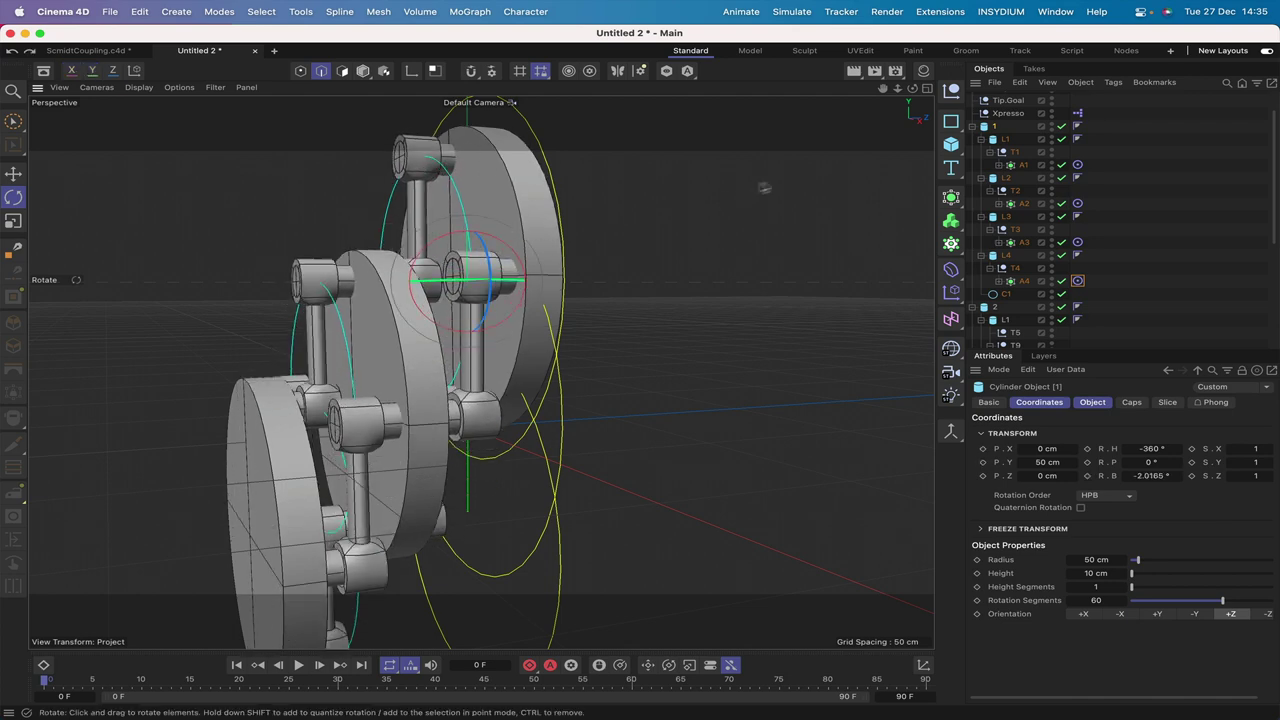
left_click_drag(912, 88, 883, 89)
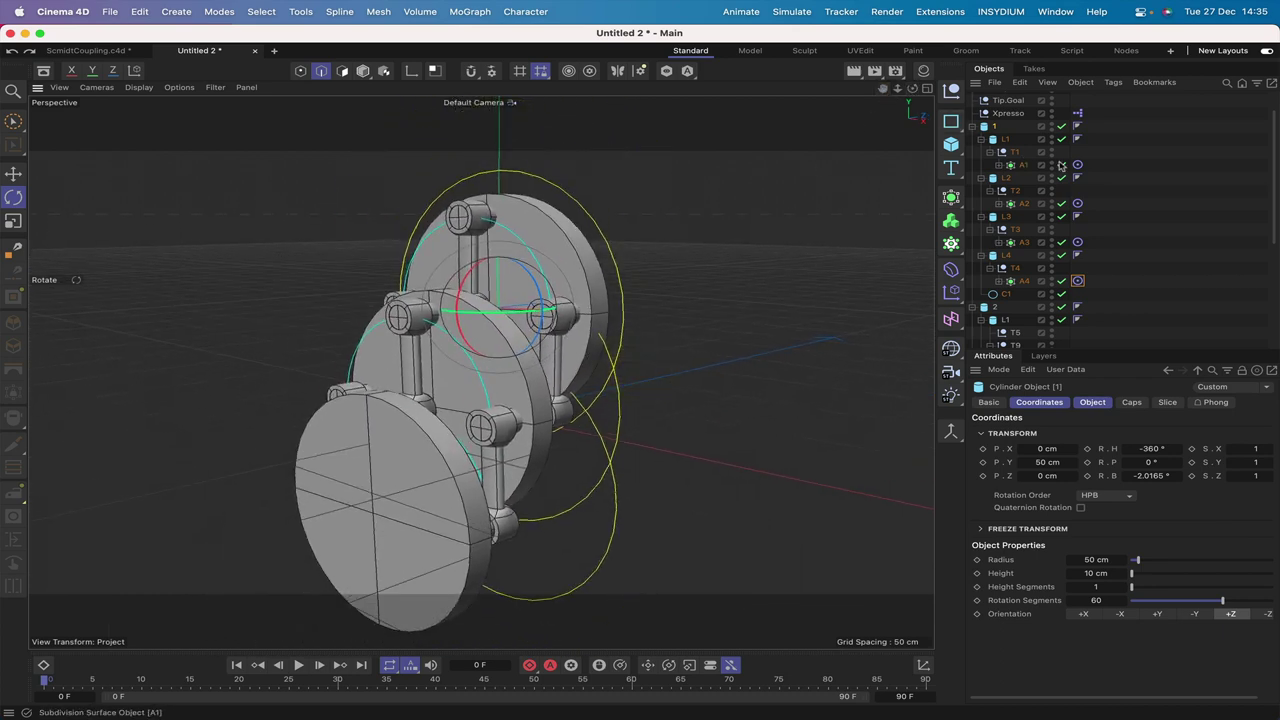
- Add Target tags to links A5, A6, A7 and A8 under disc 2
scroll(1121, 187, "down", 3)
scroll(1121, 187, "down", 3)
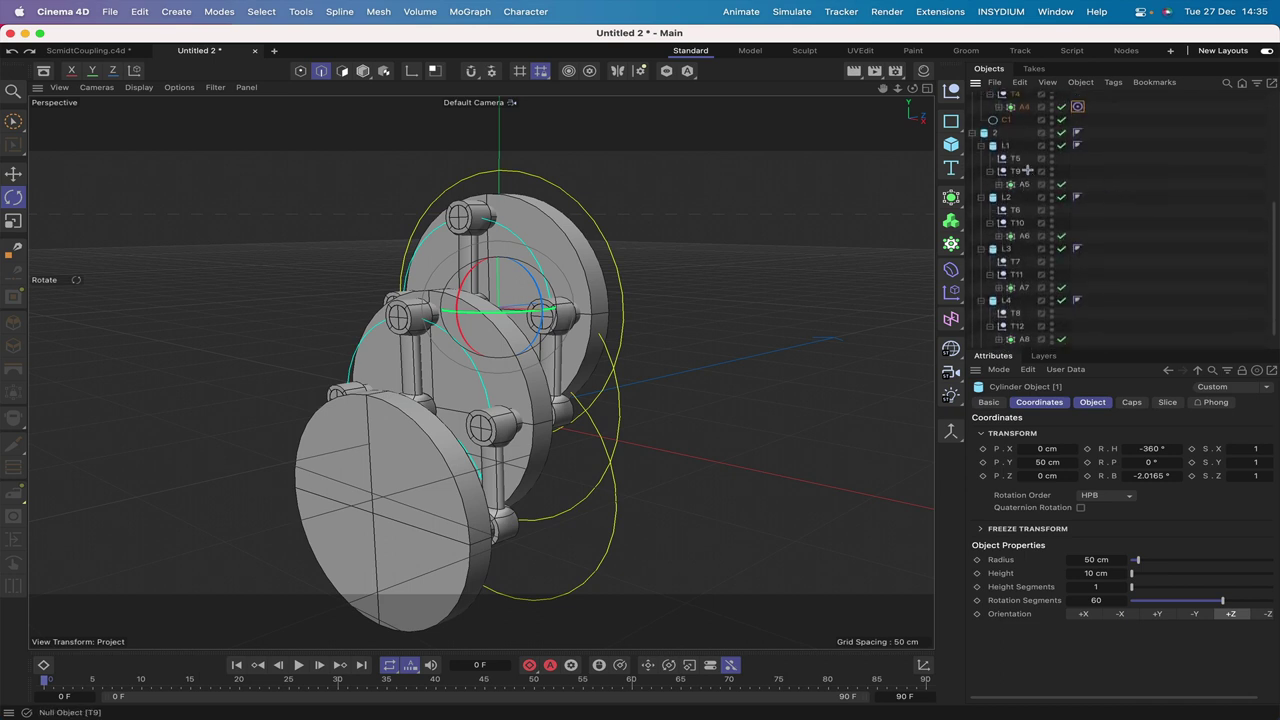
left_click_drag(1027, 170, 1040, 336)
left_click(1113, 82)
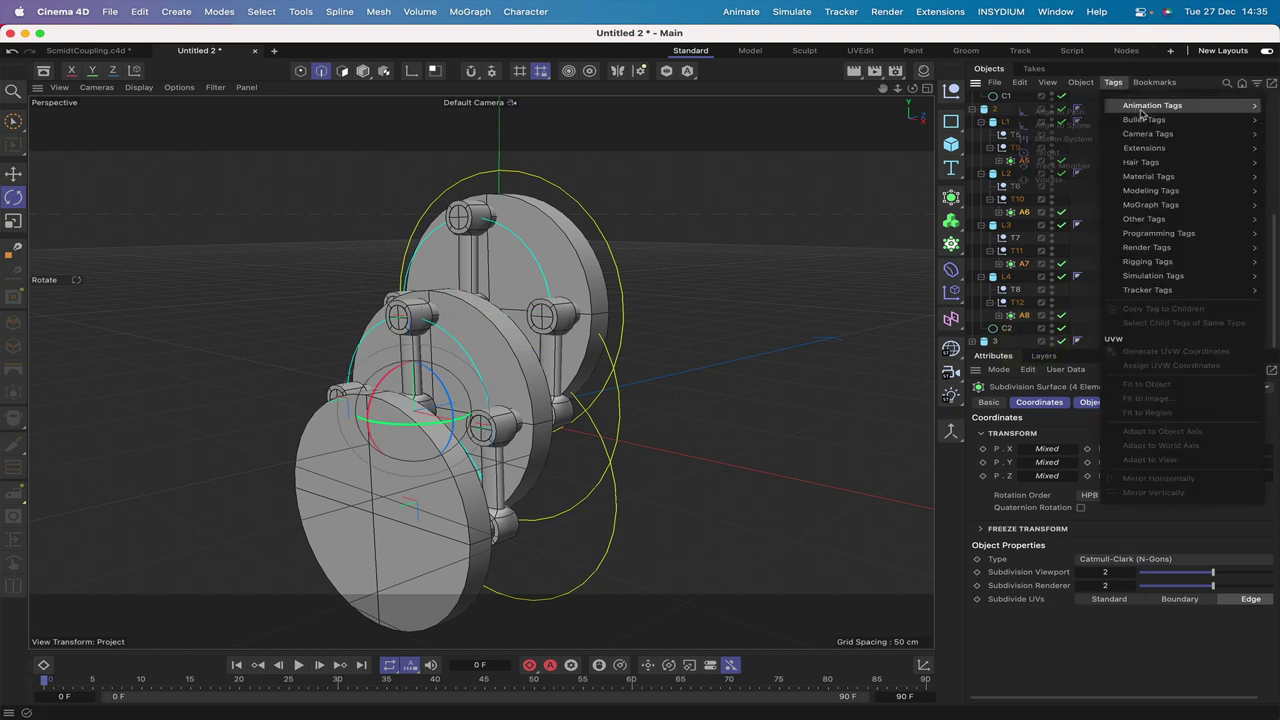
mouse_move(1143, 112)
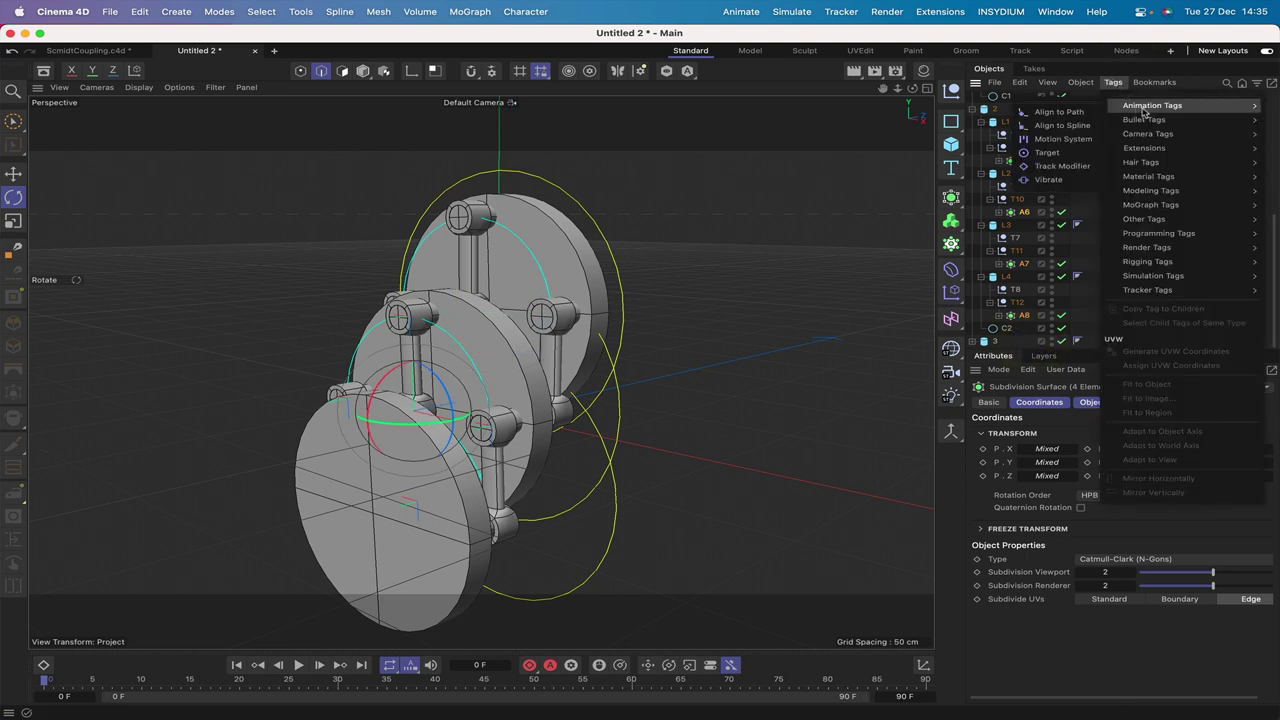
left_click(1078, 152)
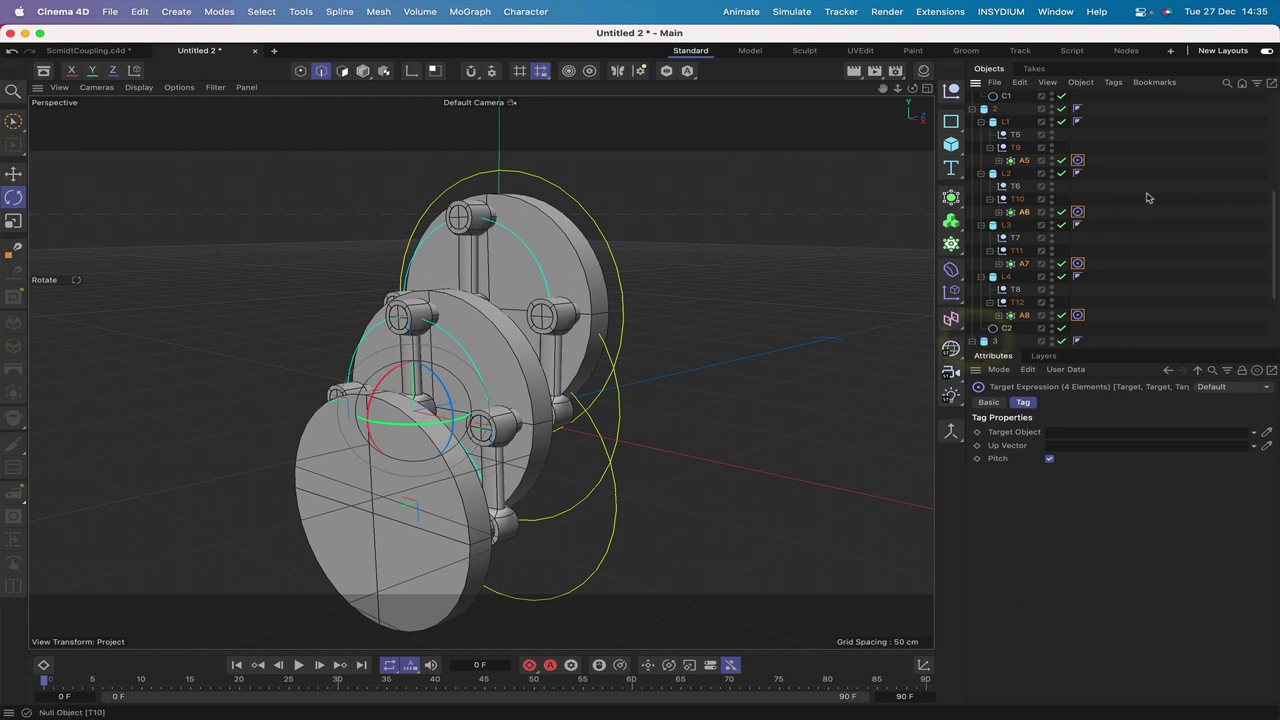
- Set disc 3's null T13 as the target object of link A5's Target tag and T14 as that of link A6's
left_click(972, 341)
scroll(1003, 265, "down", 3)
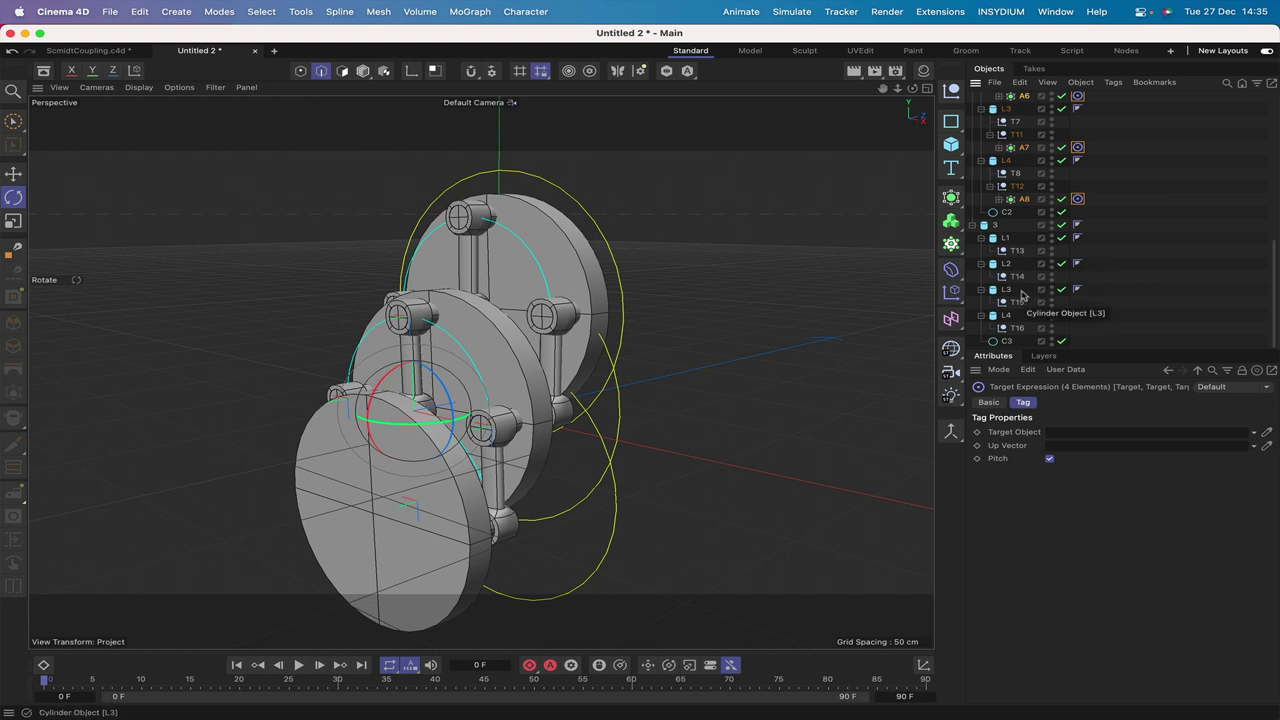
scroll(1120, 258, "up", 3)
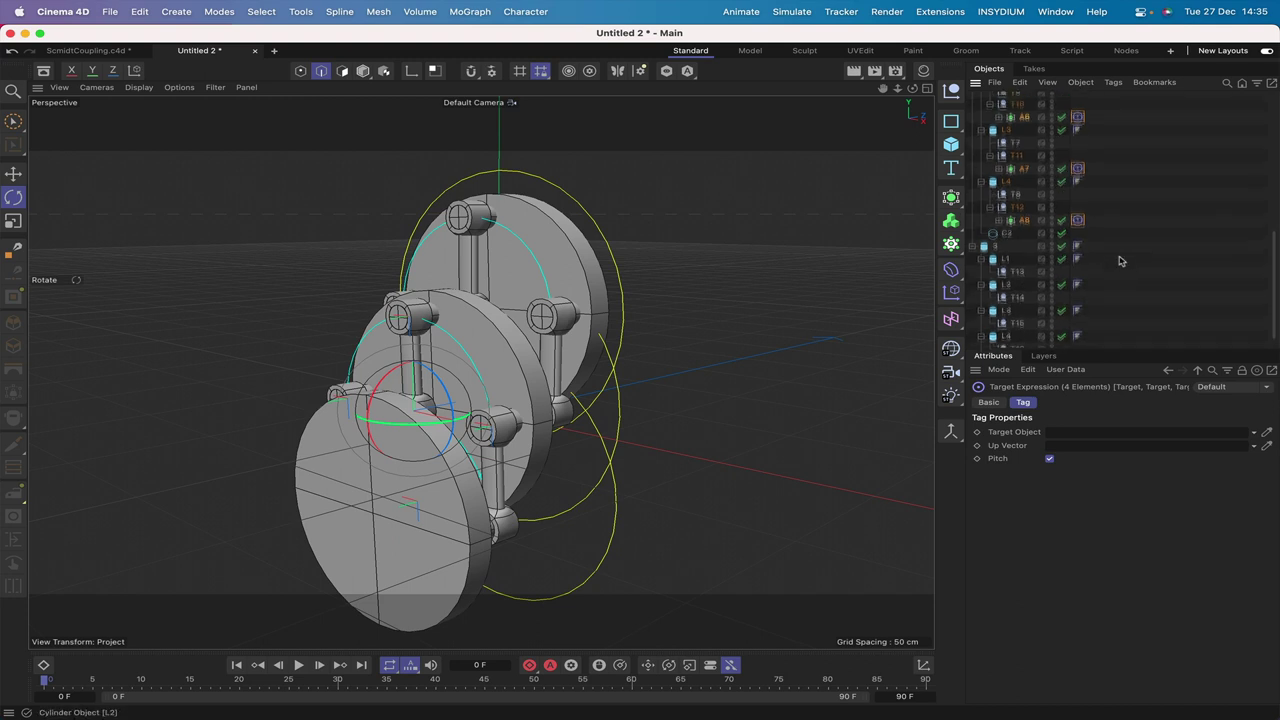
left_click(1077, 107)
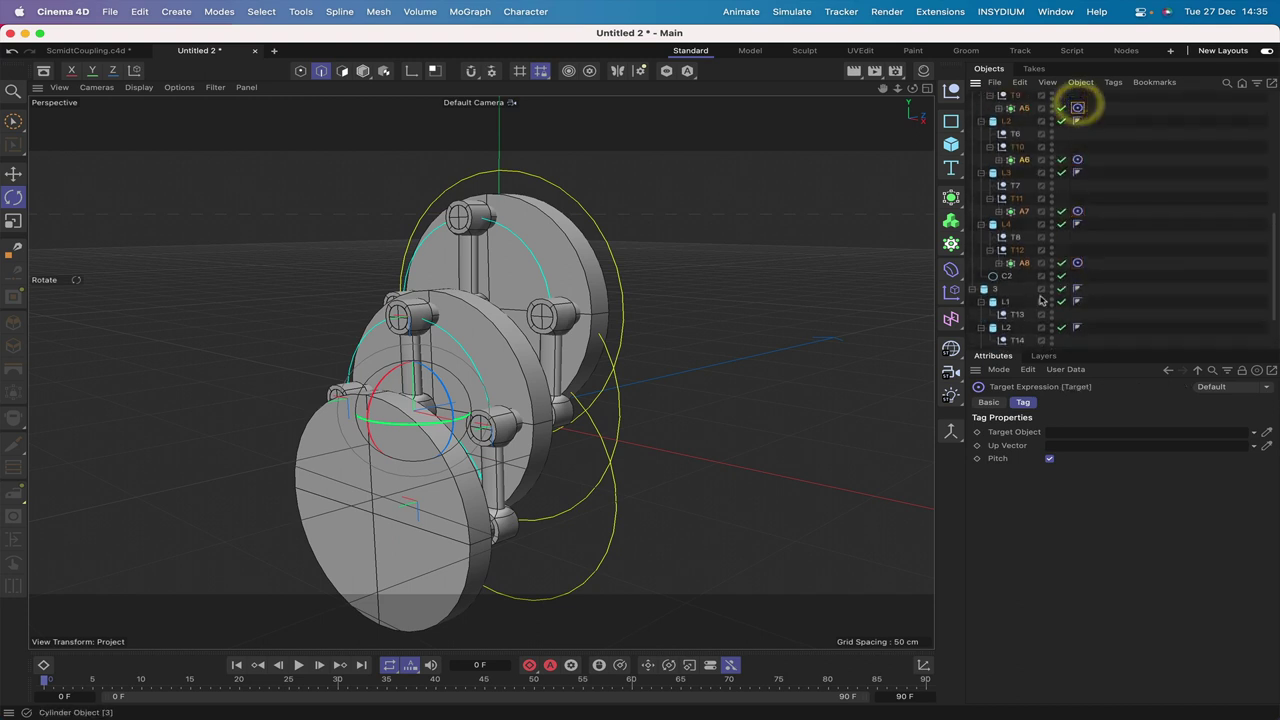
left_click_drag(1063, 433, 1064, 432)
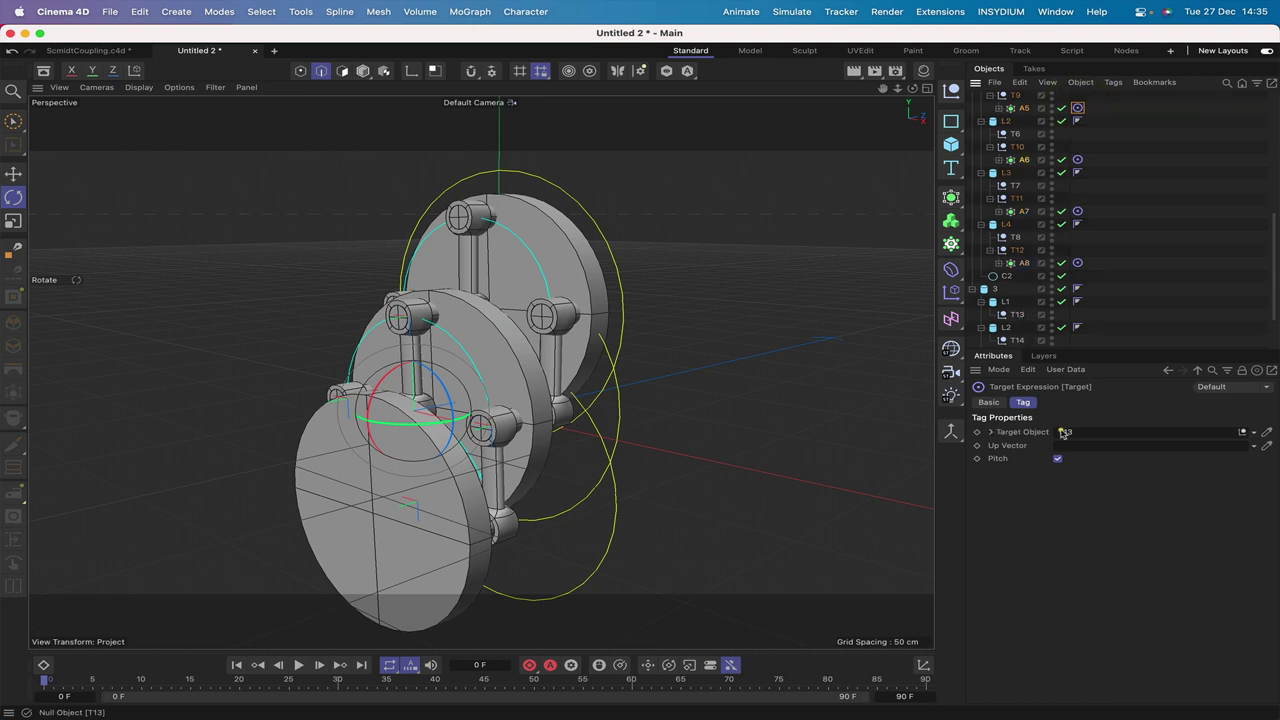
left_click(1078, 160)
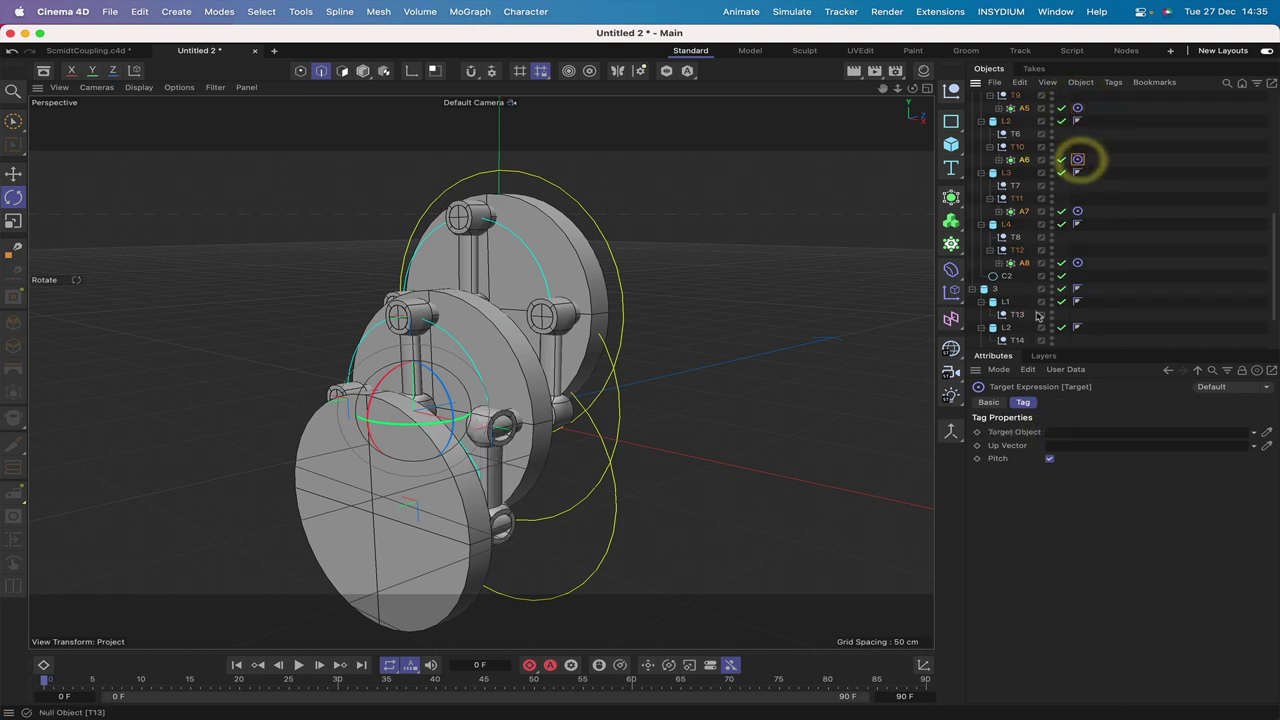
left_click_drag(1062, 431, 1063, 428)
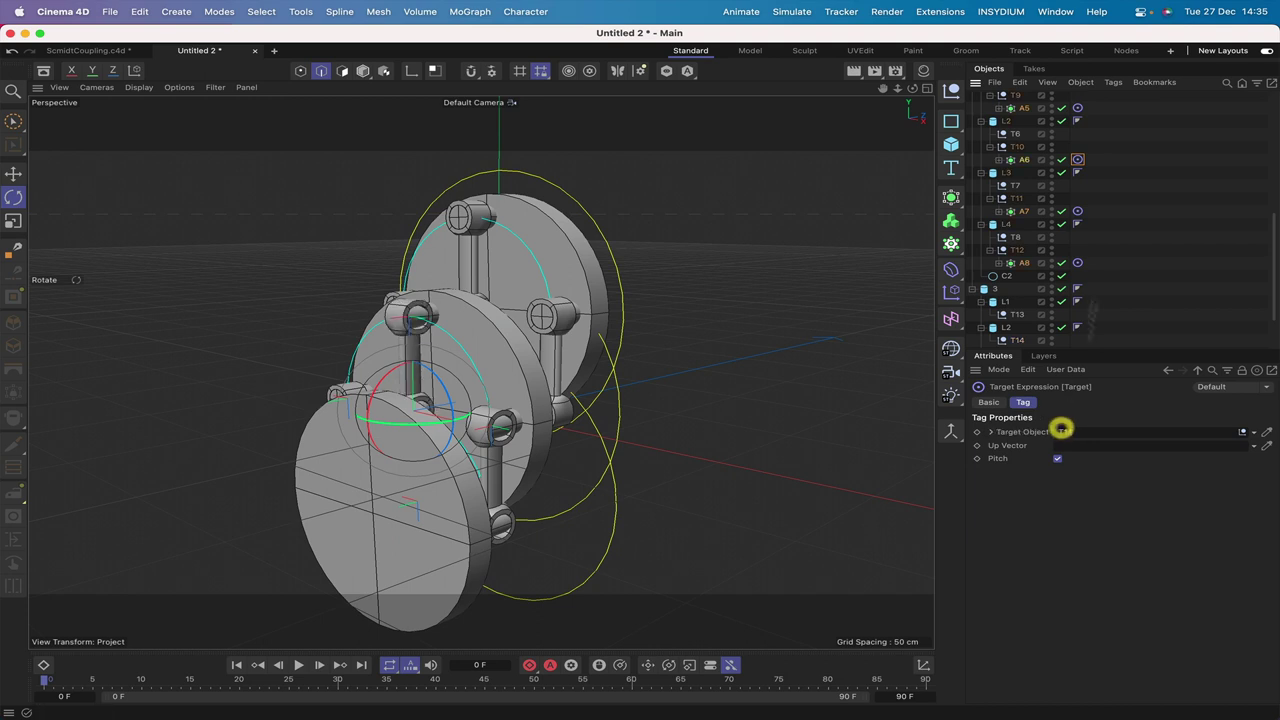
- Set null T15 as the target object of link A7's Target tag and T16 as that of link A8's
left_click(1077, 211)
scroll(1075, 220, "down", 3)
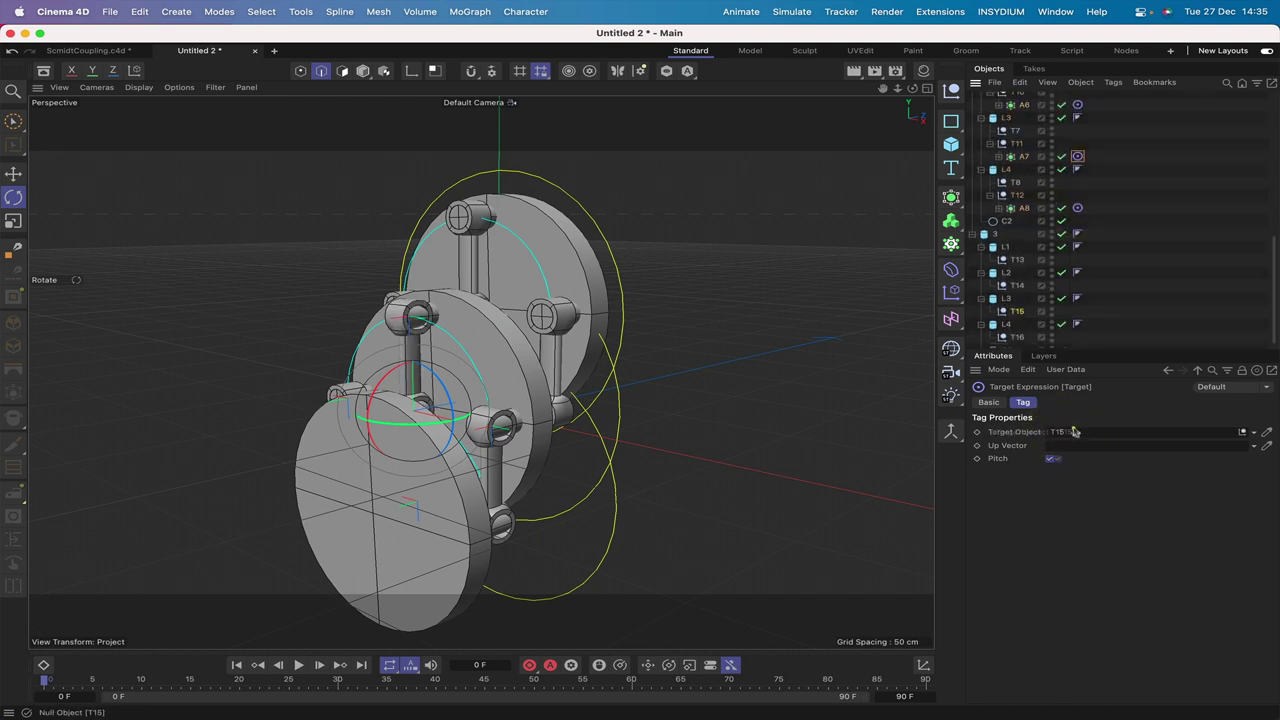
left_click_drag(1074, 431, 1058, 431)
left_click(1077, 207)
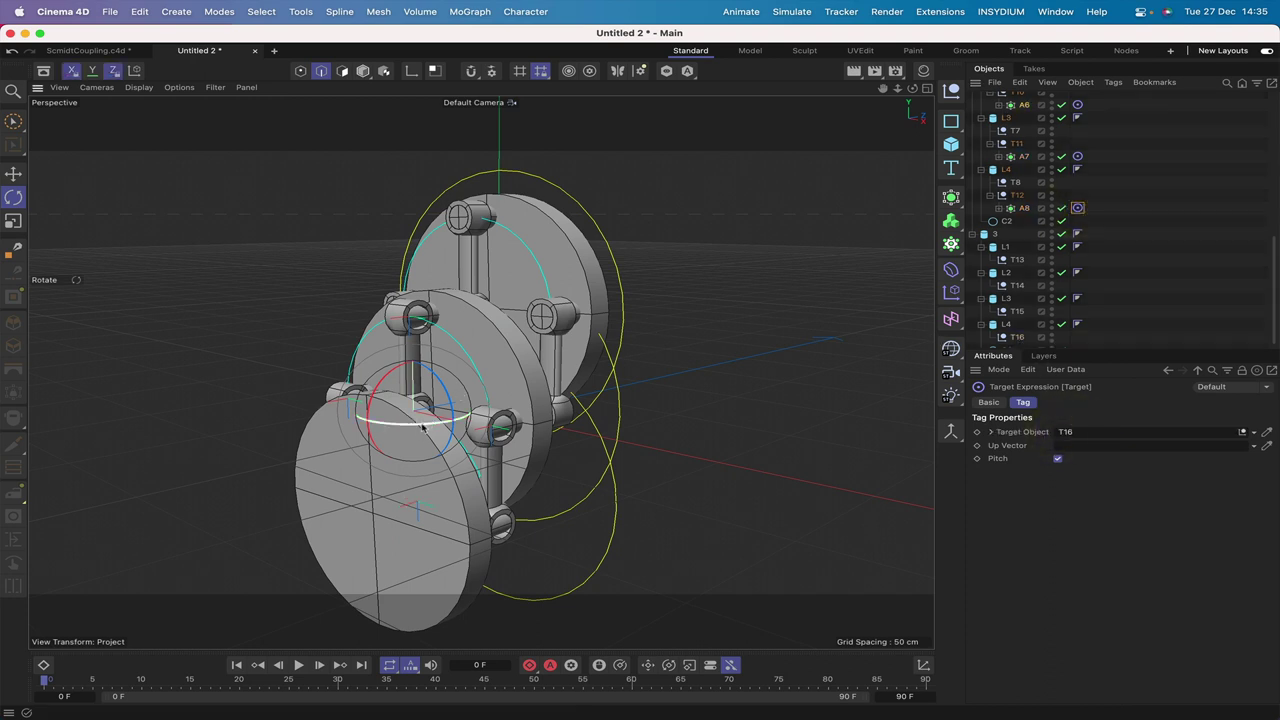
- Rotate links A5 to A8 about their vertical axes to line up with the pins, refining the angle in the Top view
left_click_drag(422, 427, 557, 400)
key("F2")
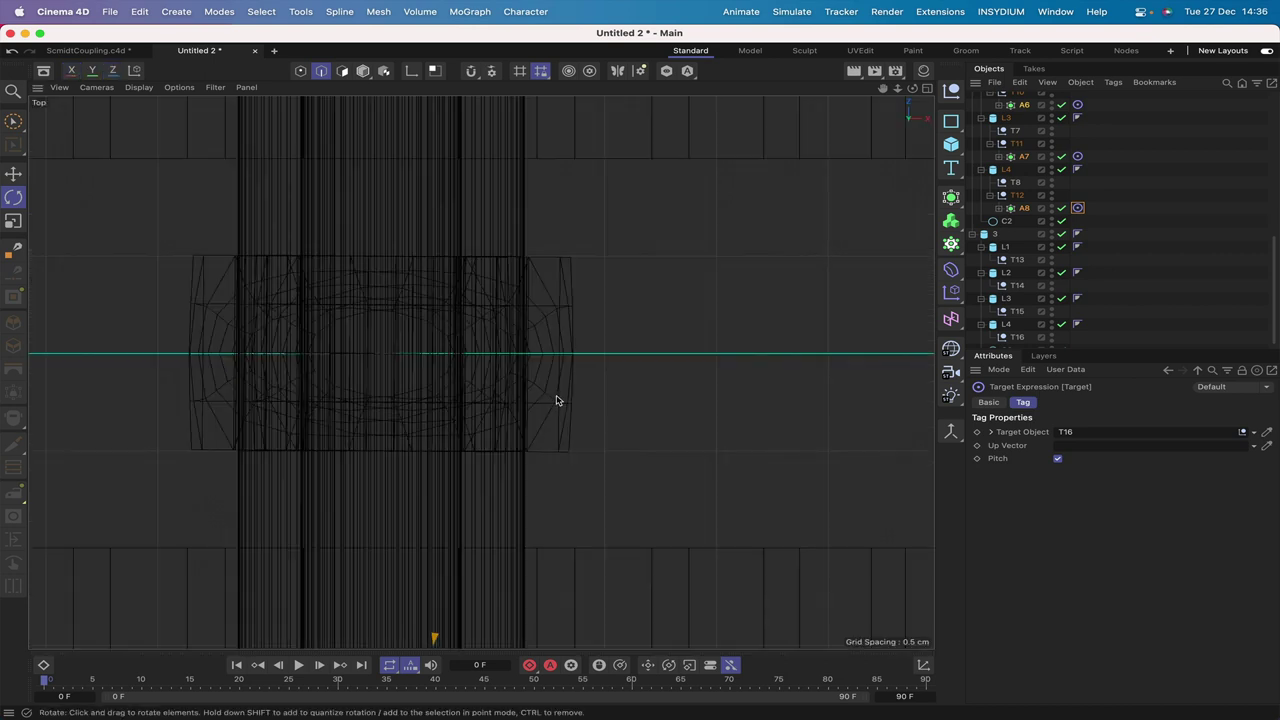
key("o")
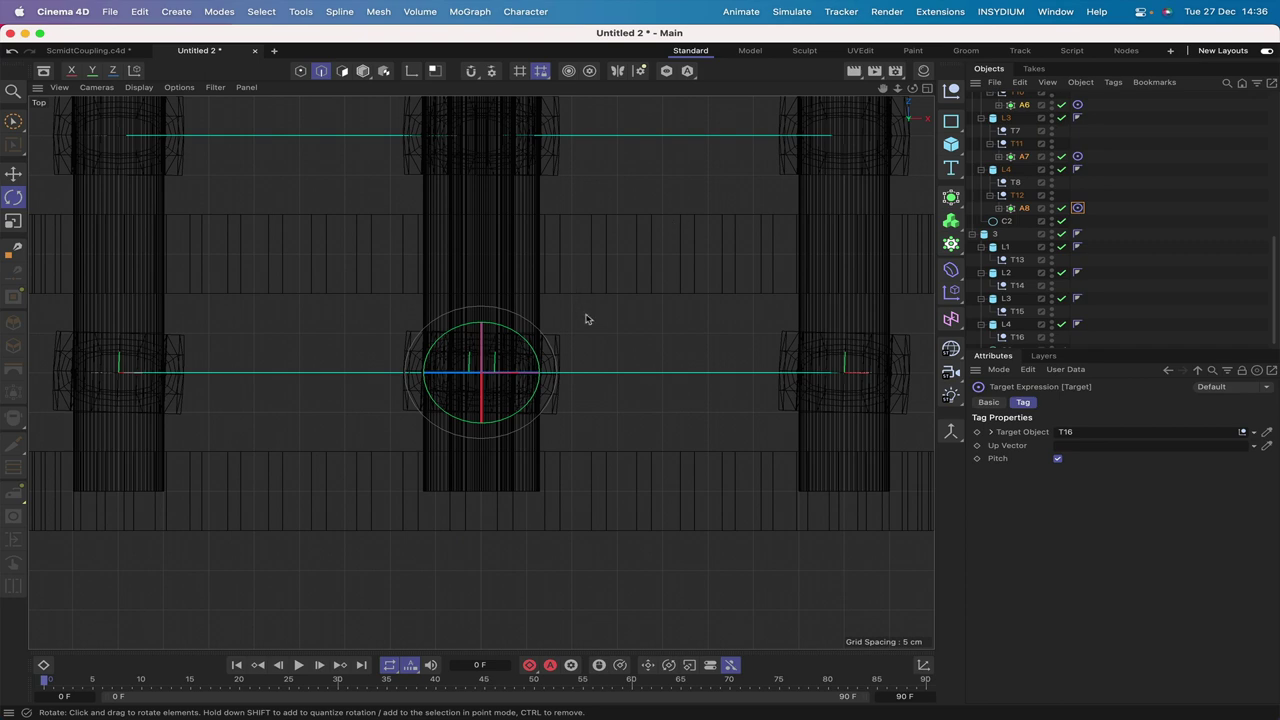
left_click_drag(537, 357, 535, 347)
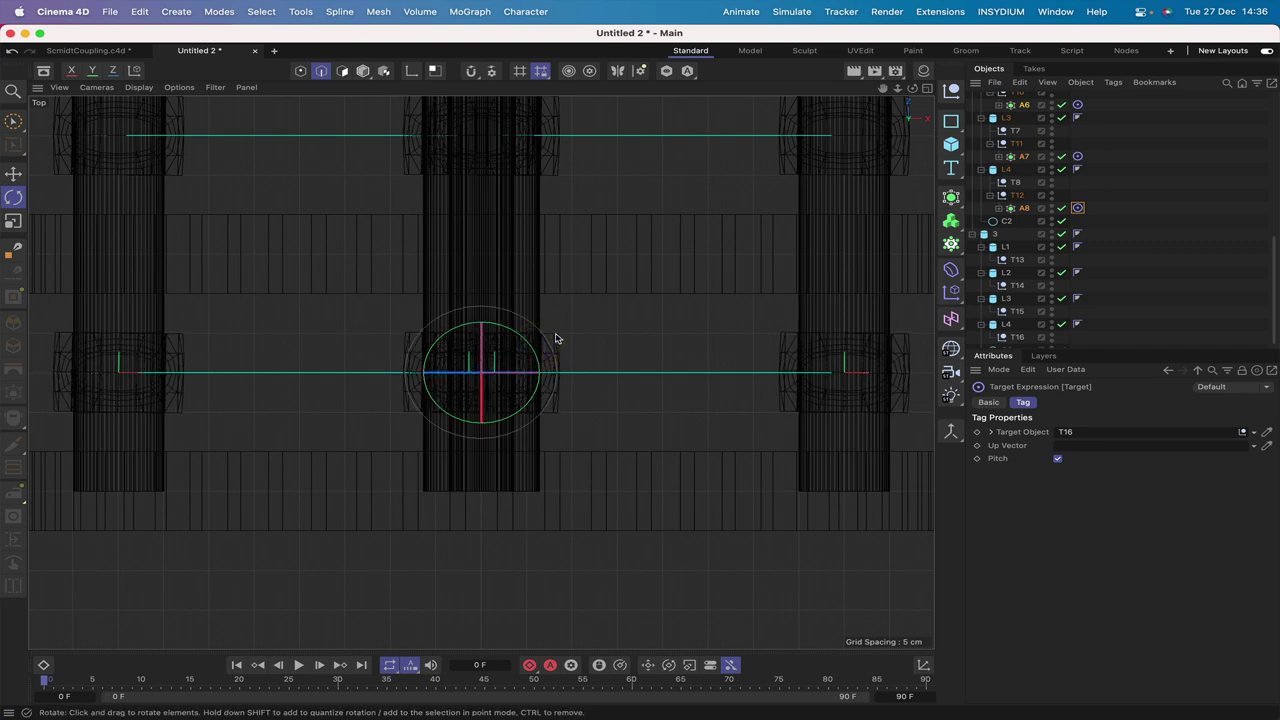
key("F1")
- Rotate disc 1 back and forth about its central axis in the Perspective view, ending at a bank angle of about 272.2°
left_click_drag(912, 95, 912, 95)
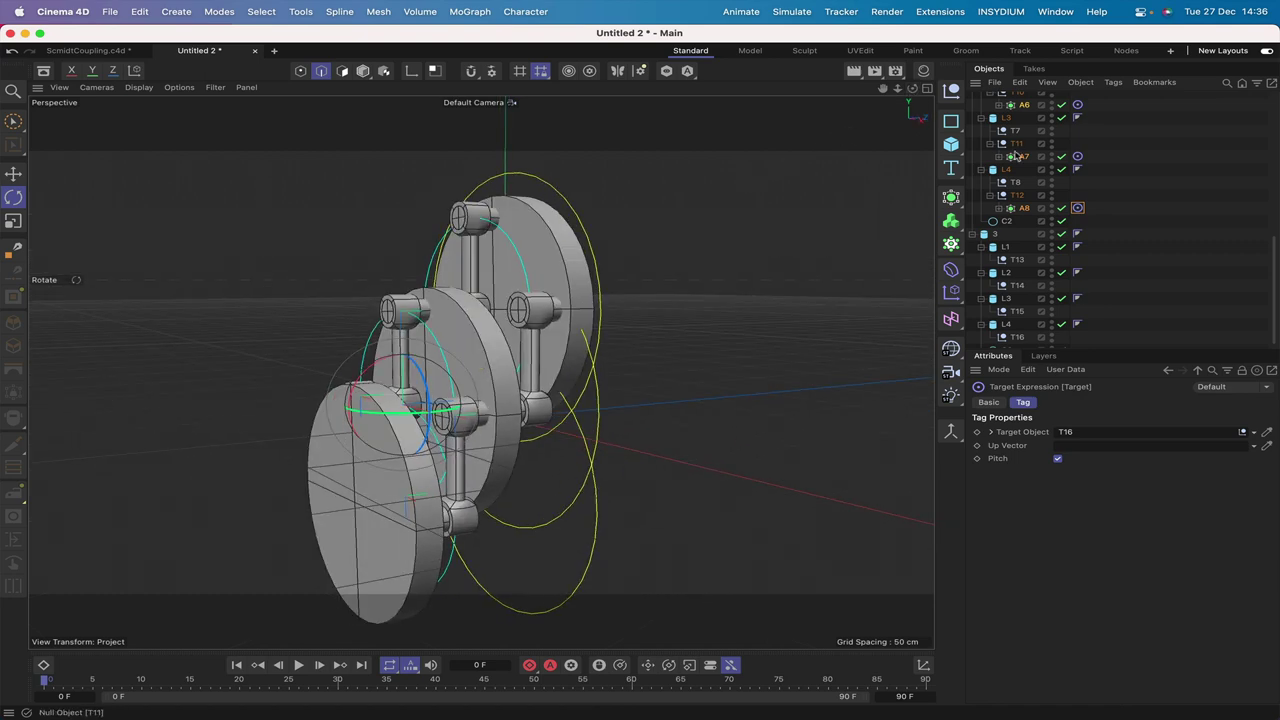
scroll(1016, 155, "up", 10)
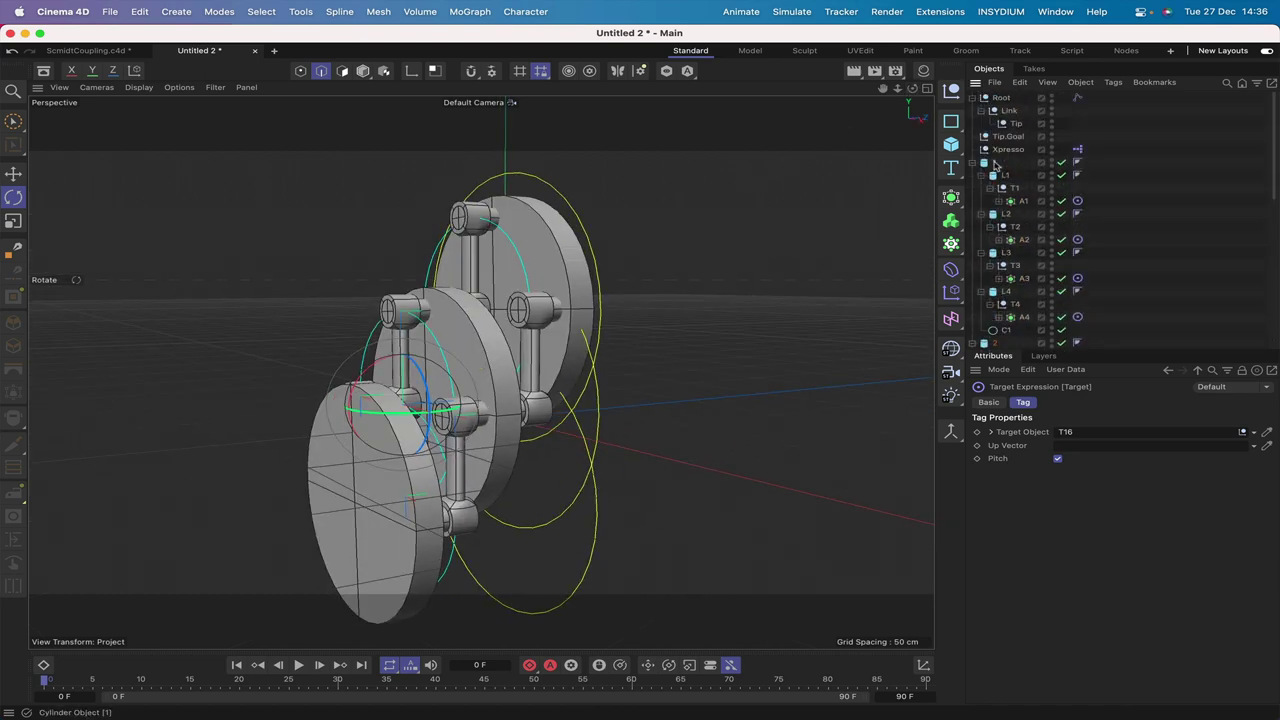
left_click(995, 163)
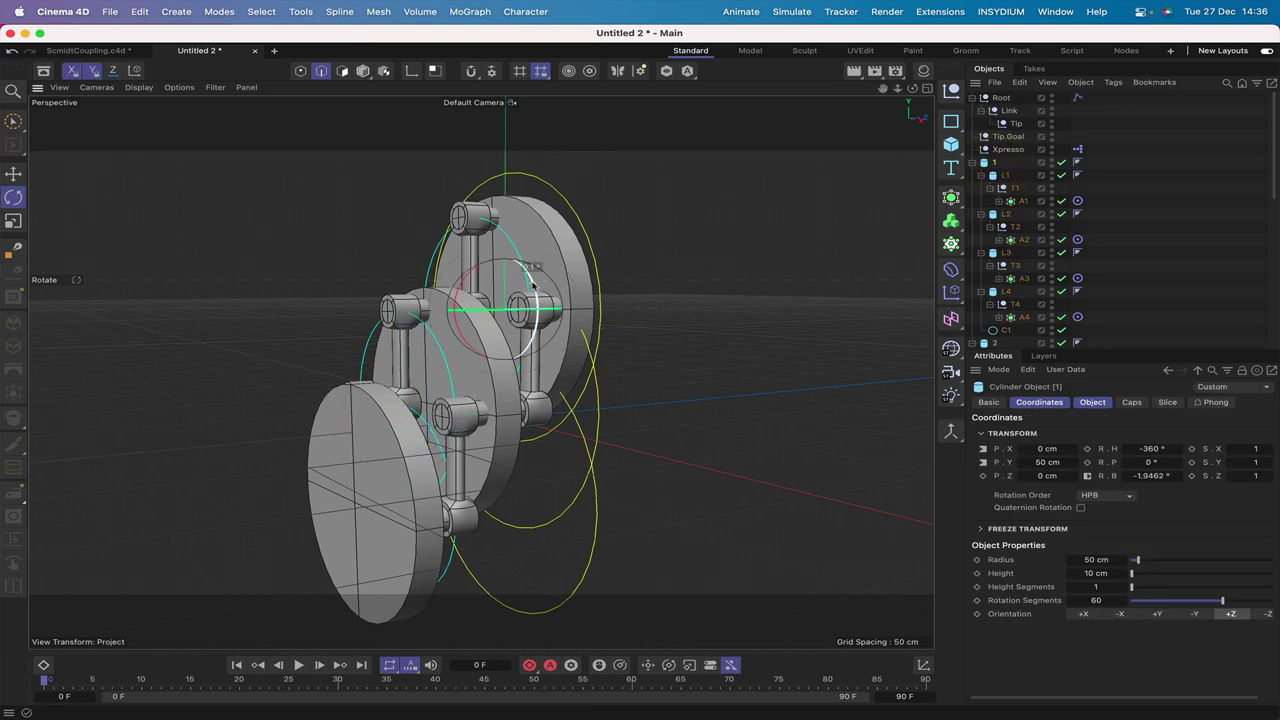
mouse_move(531, 286)
left_mouse_down()
mouse_move(526, 322)
mouse_move(503, 330)
mouse_move(490, 305)
mouse_move(507, 310)
mouse_move(507, 278)
left_mouse_up()
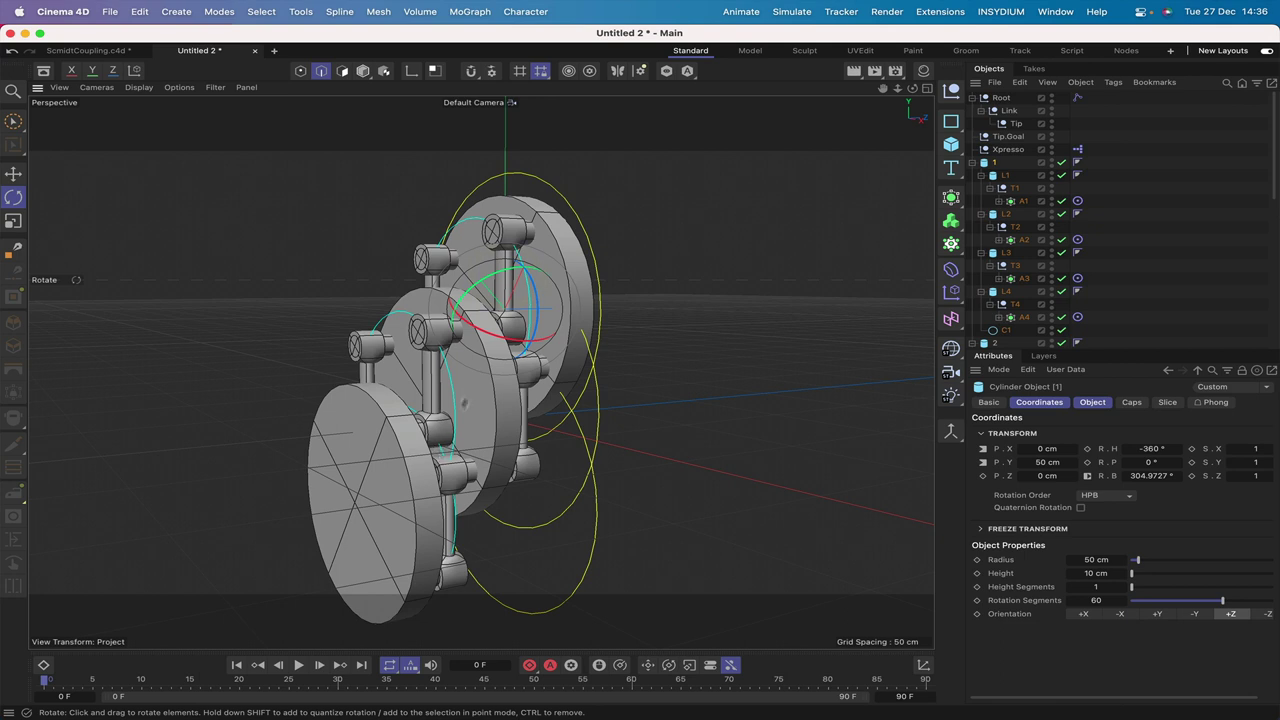
left_click_drag(540, 286, 528, 272)
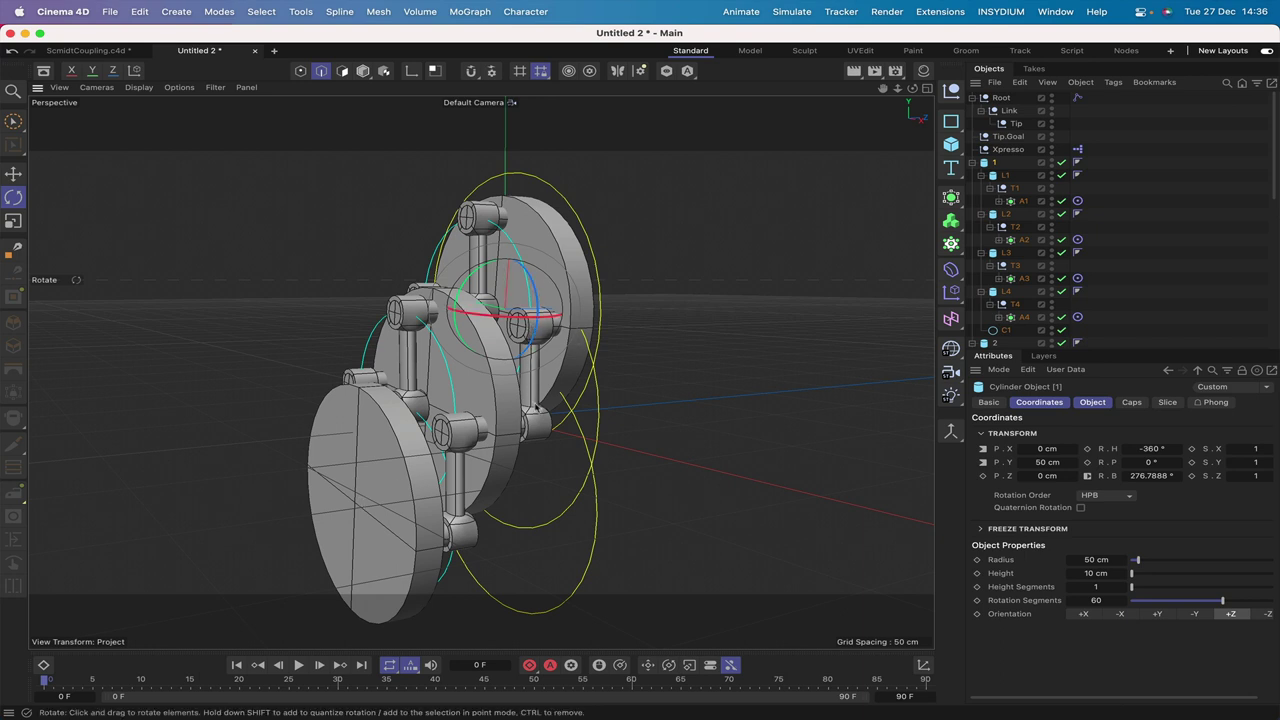
left_click_drag(538, 423, 541, 413)
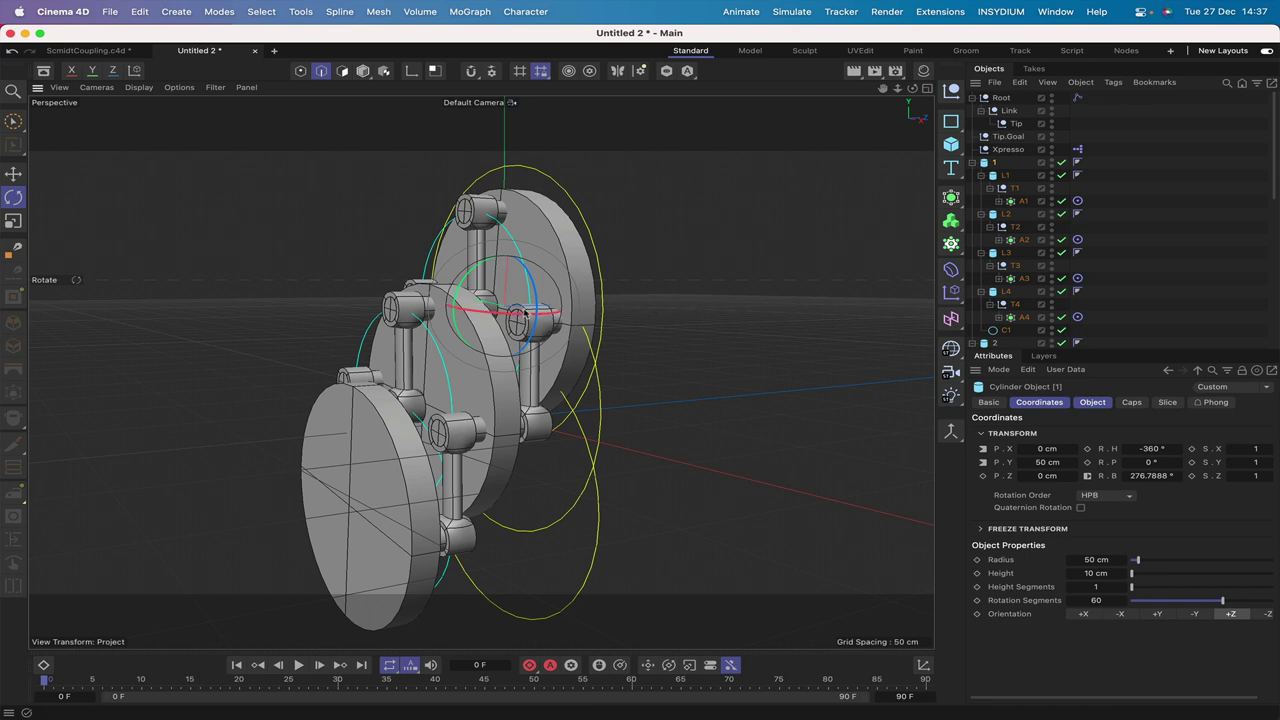
left_click_drag(519, 297, 525, 291)
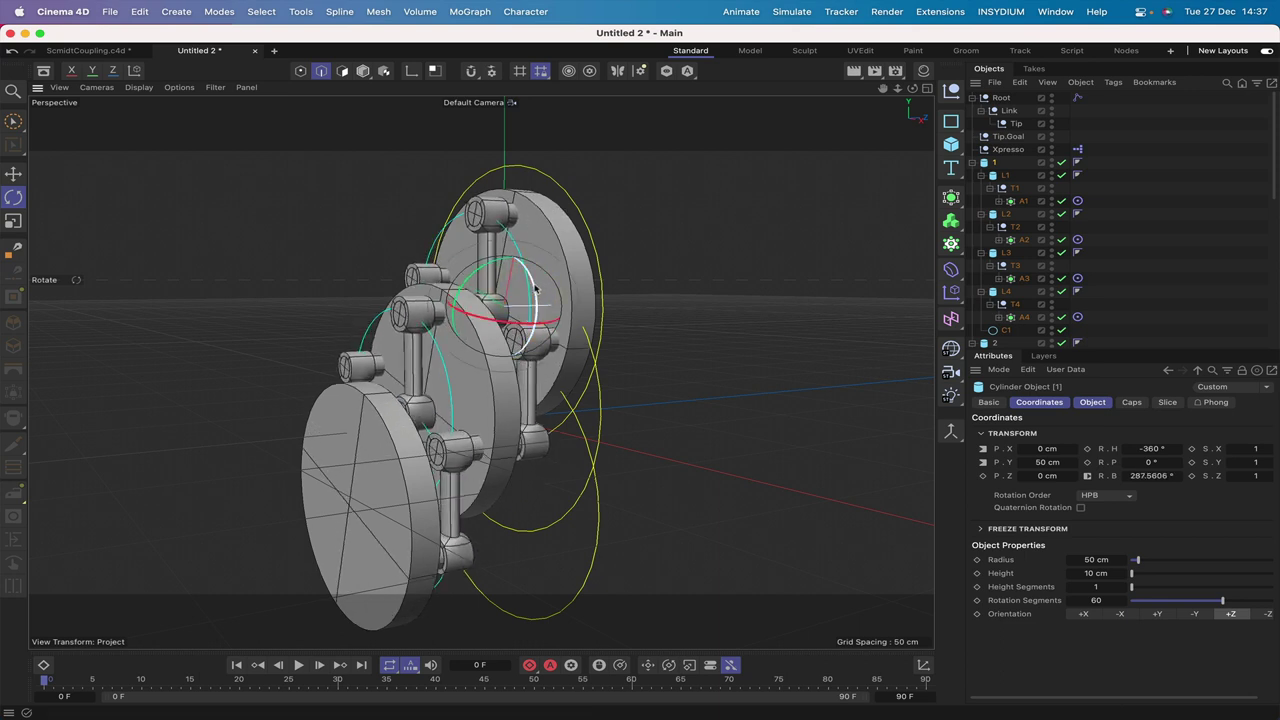
left_click_drag(538, 288, 532, 267)
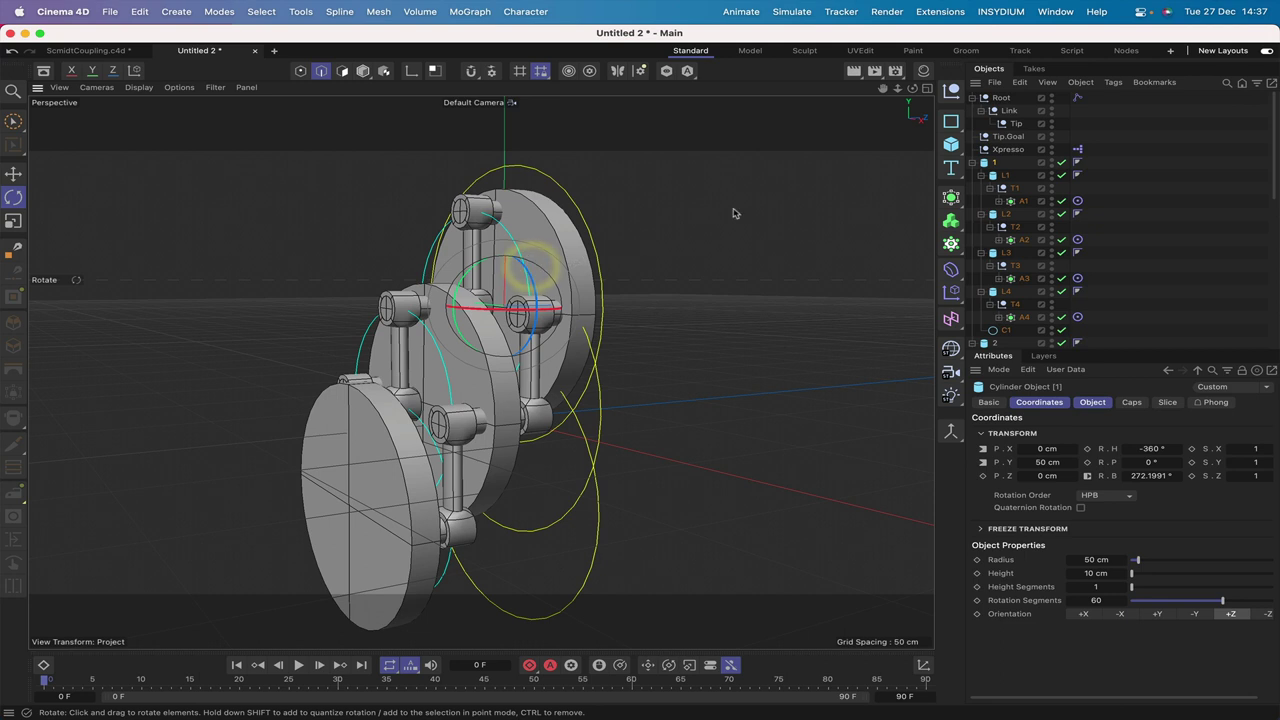
- Move the Tip.Goal null up along its vertical axis so the discs shift out of line
left_click(1009, 137)
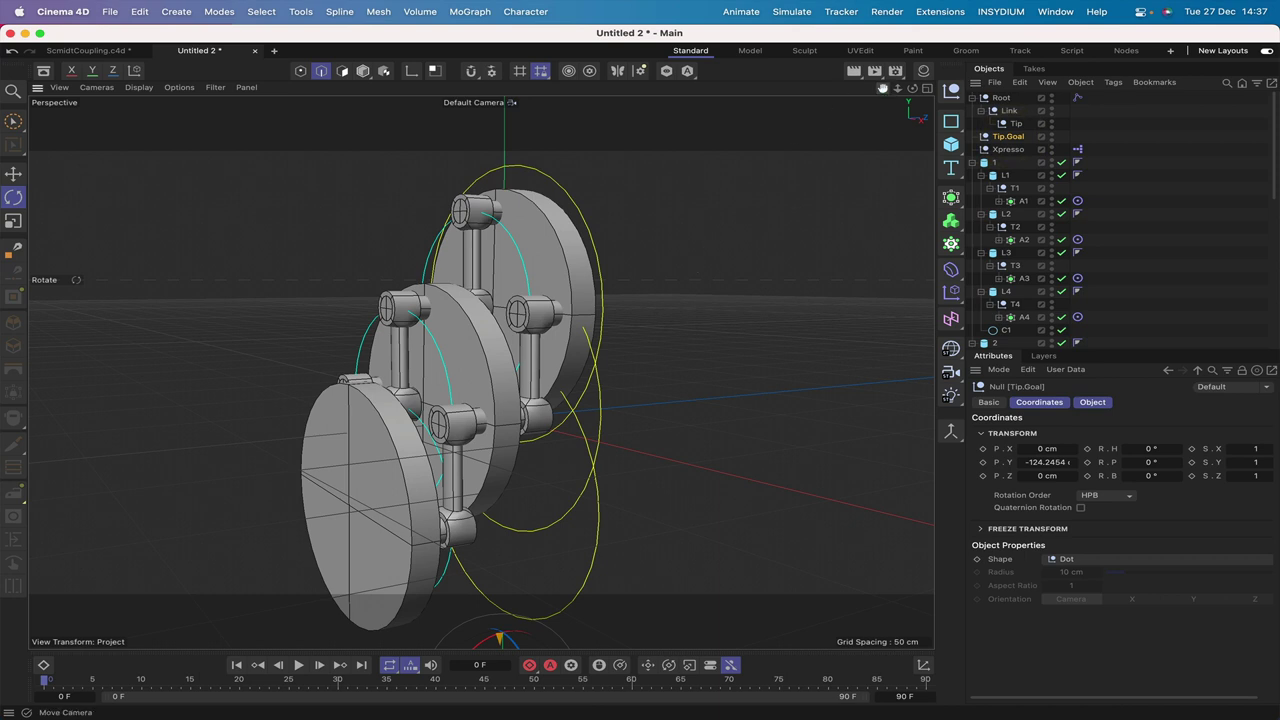
left_click_drag(884, 88, 634, 371)
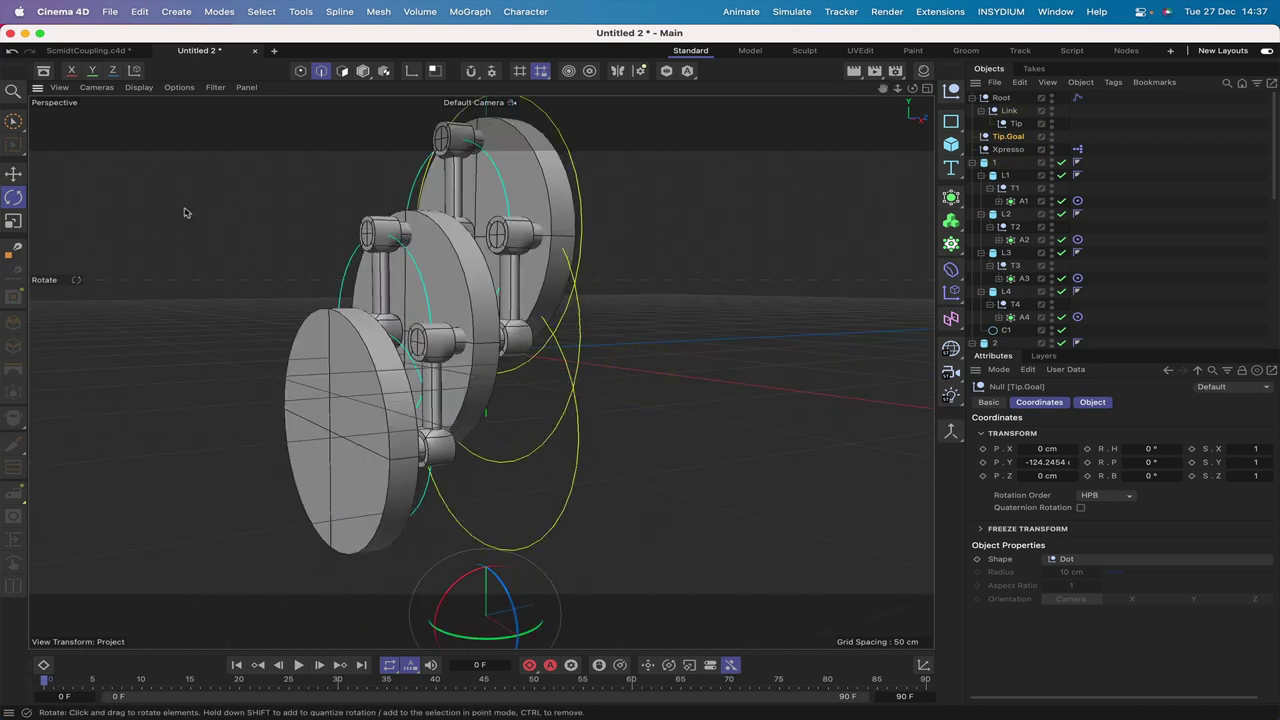
left_click(13, 173)
left_click_drag(884, 88, 640, 372)
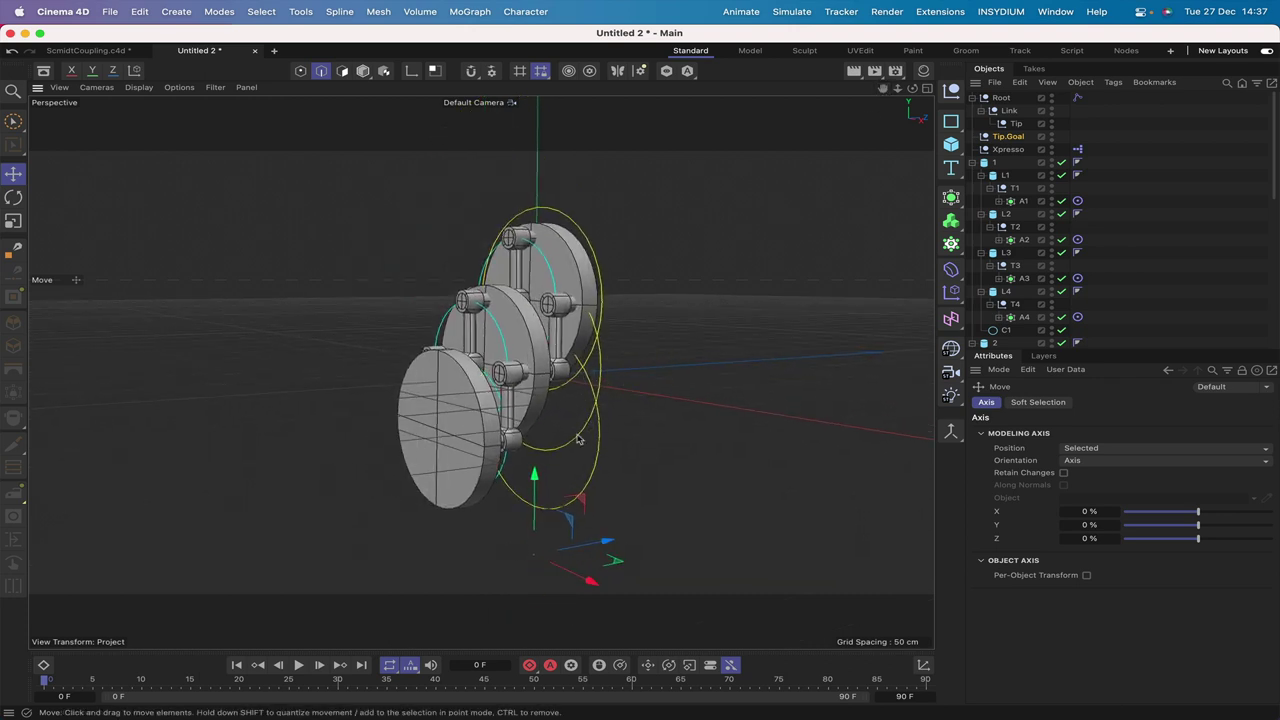
left_click_drag(535, 476, 811, 206)
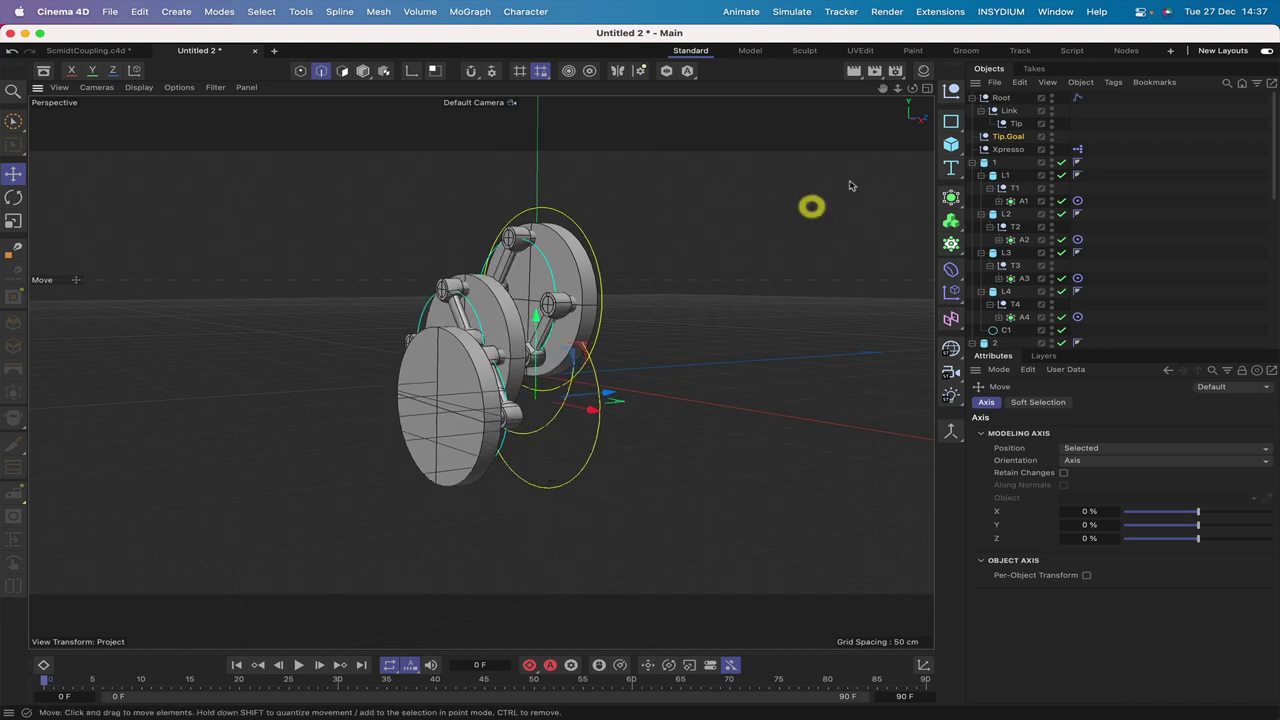
- Rotate disc 1 about its central axis to test the links in the offset position
left_click(992, 161)
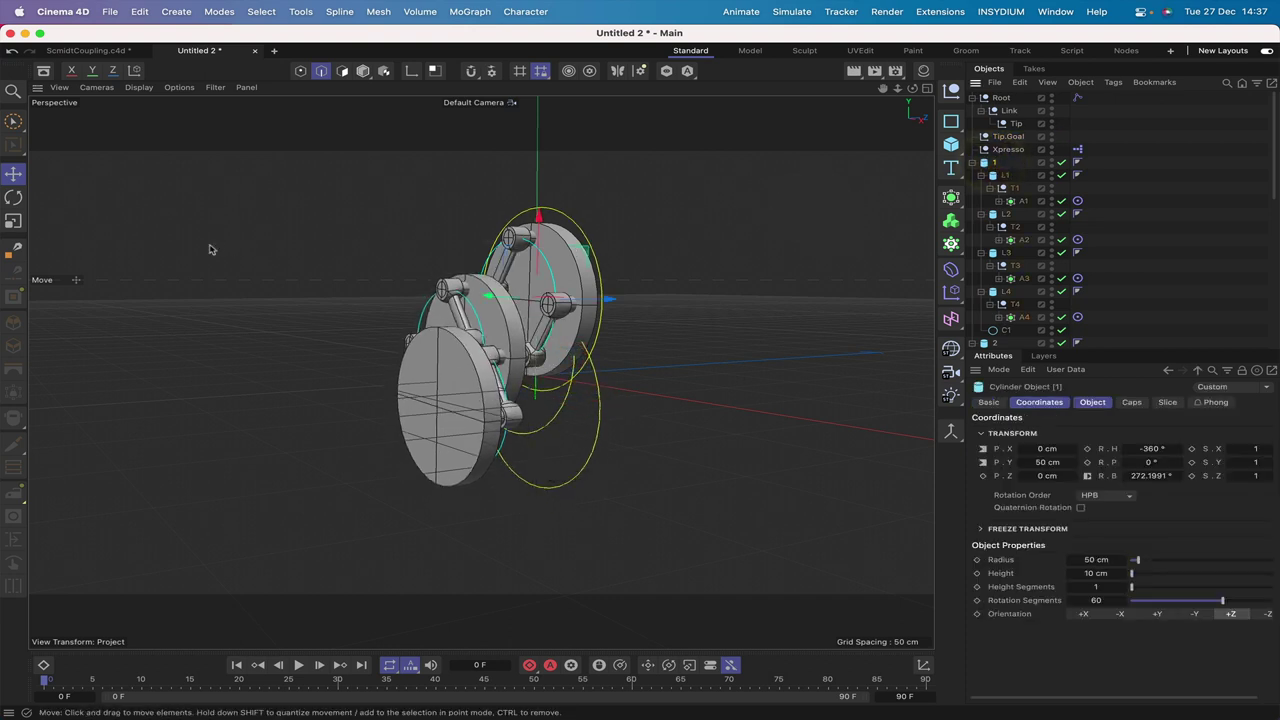
left_click(13, 197)
left_click_drag(560, 262, 567, 287)
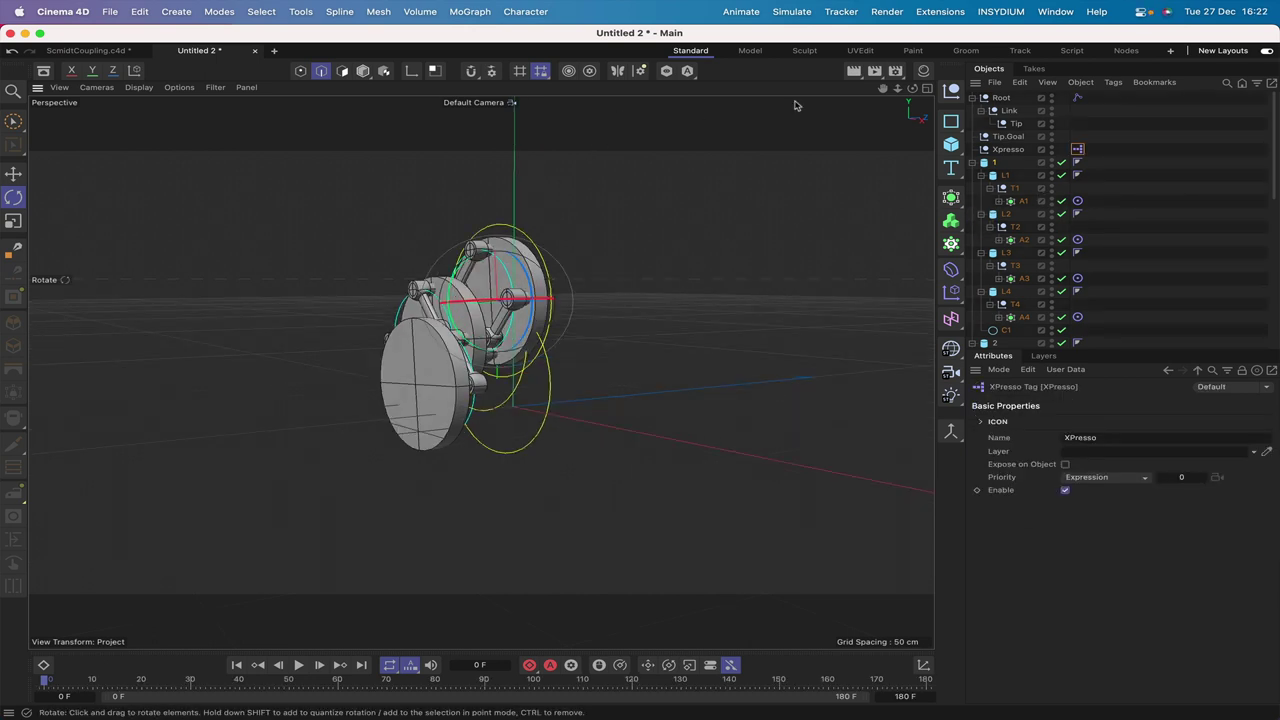
- Add a null and name it SchmidtCoupling
left_click(951, 90)
double_click(1003, 97)
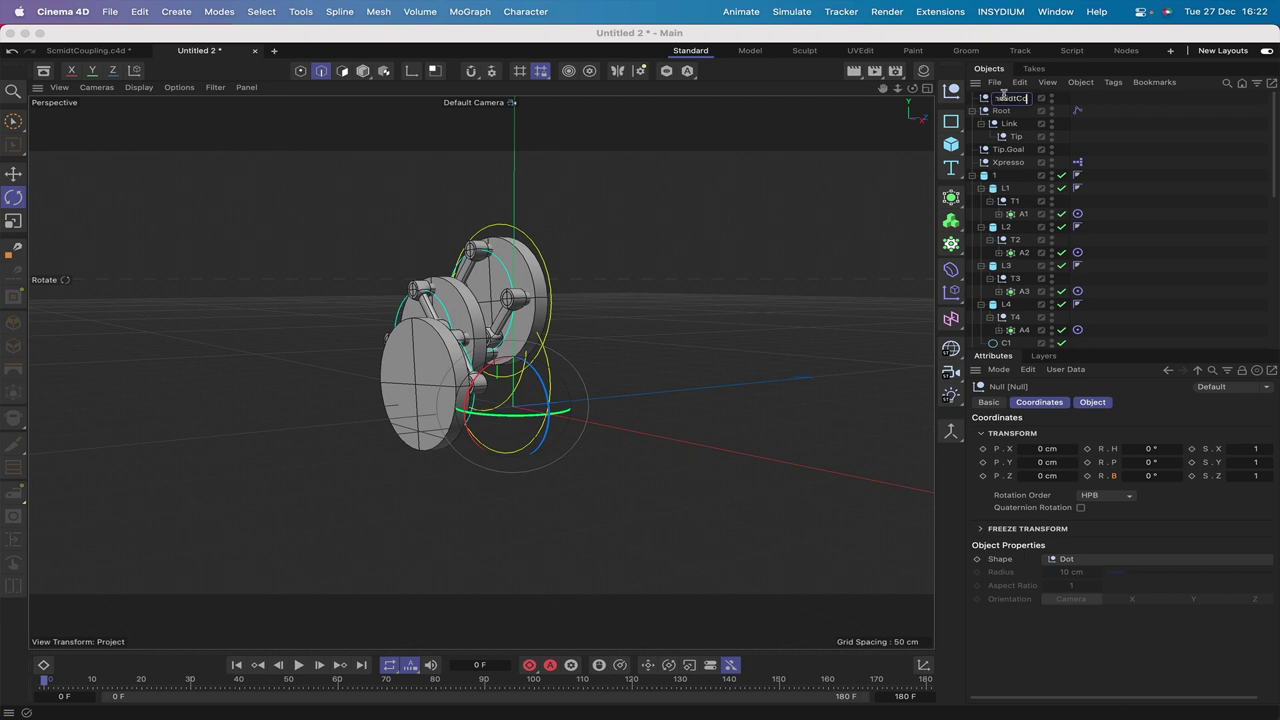
type("SchmidtCoupling")
key("Return")
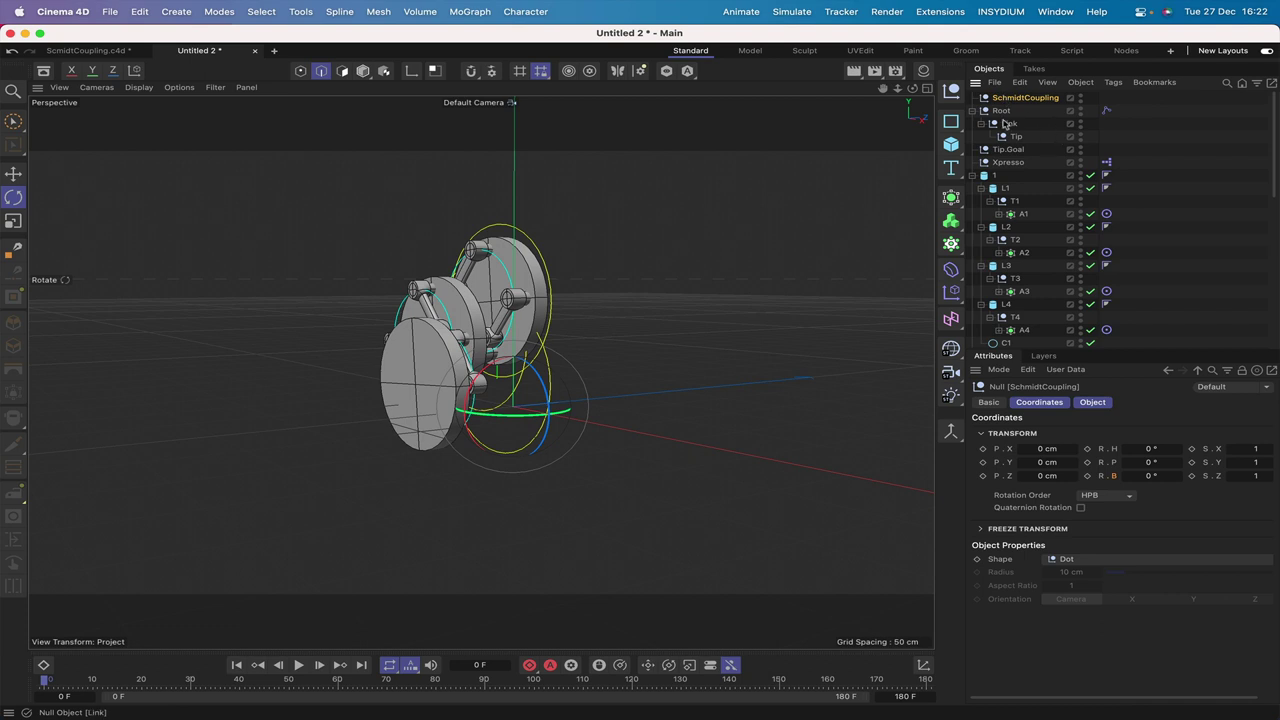
- Select all the rig's objects from Root downward and parent them under the SchmidtCoupling null
left_click_drag(1025, 110, 966, 354)
scroll(1052, 183, "up", 8)
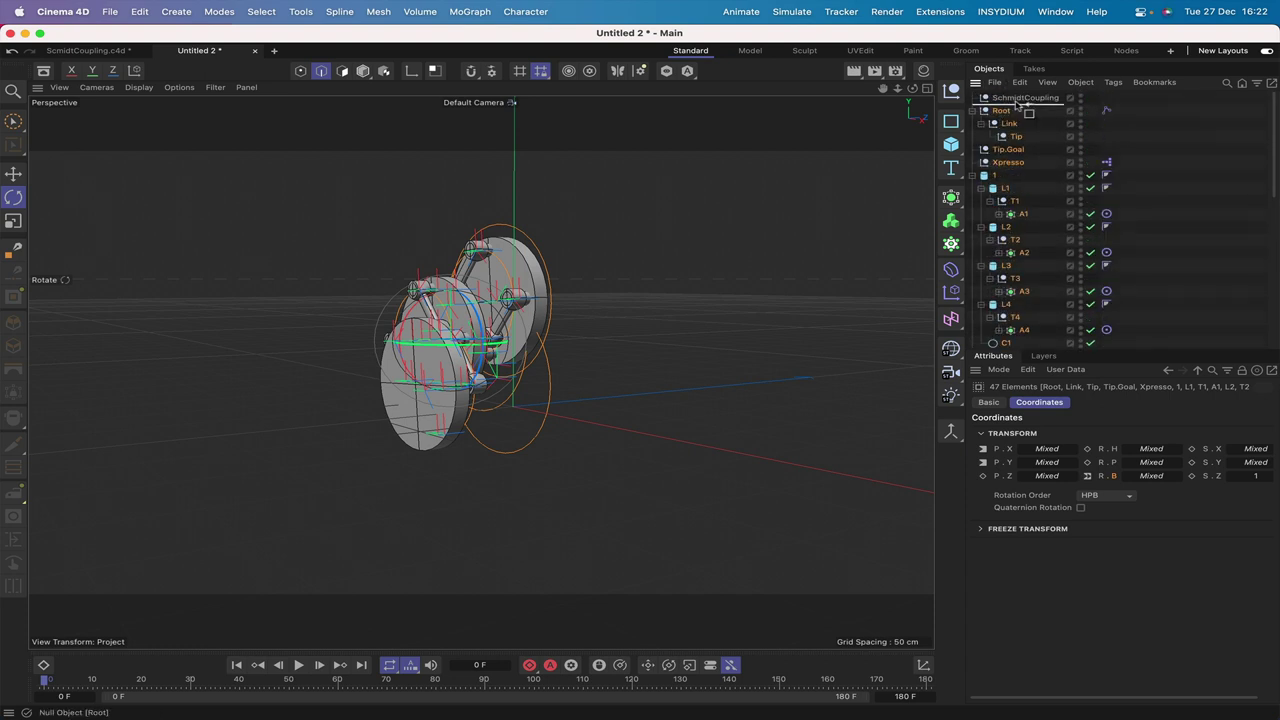
left_click_drag(1017, 101, 1016, 97)
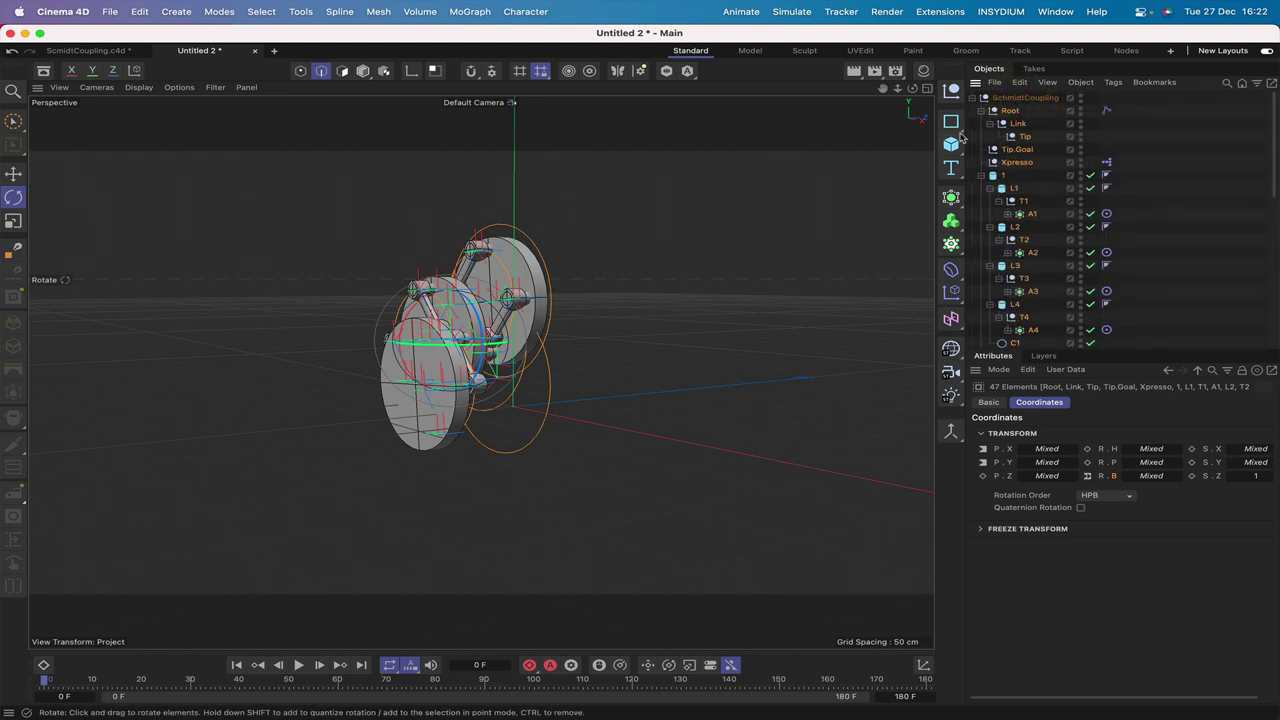
left_click(1012, 98)
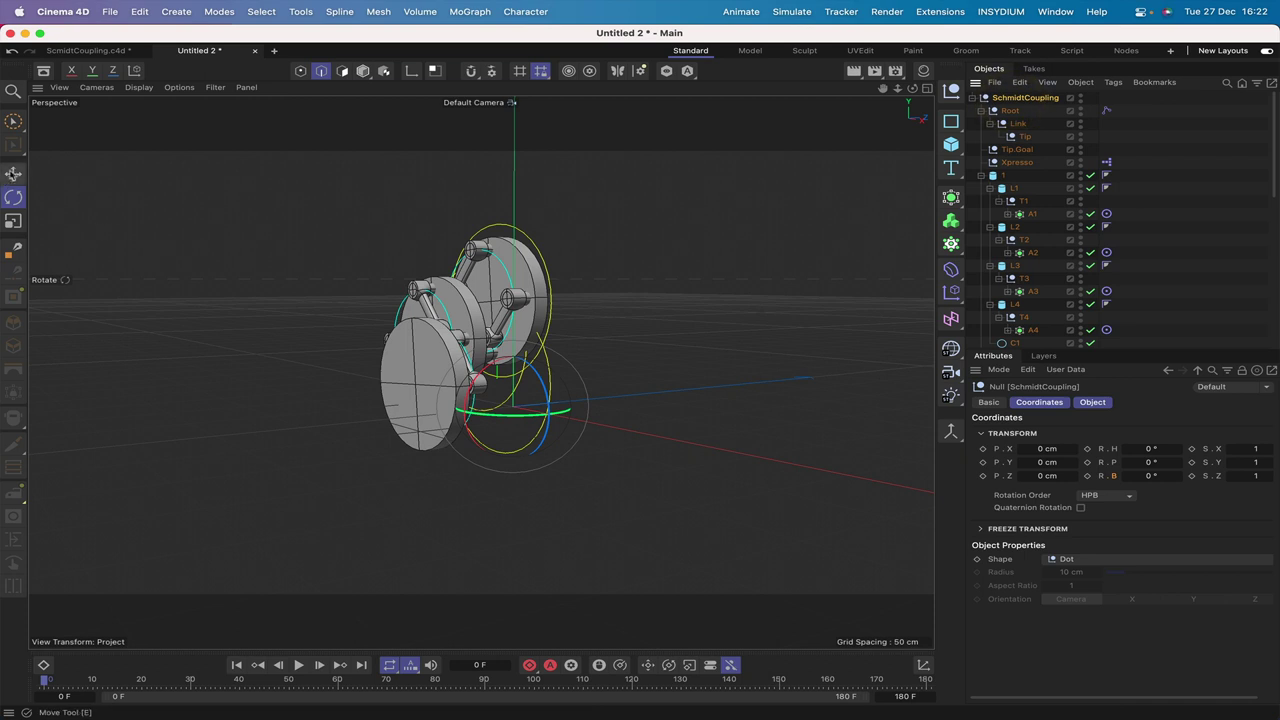
- Try moving the SchmidtCoupling null vertically, and undo back to before the rig objects were parented to it
left_click(13, 173)
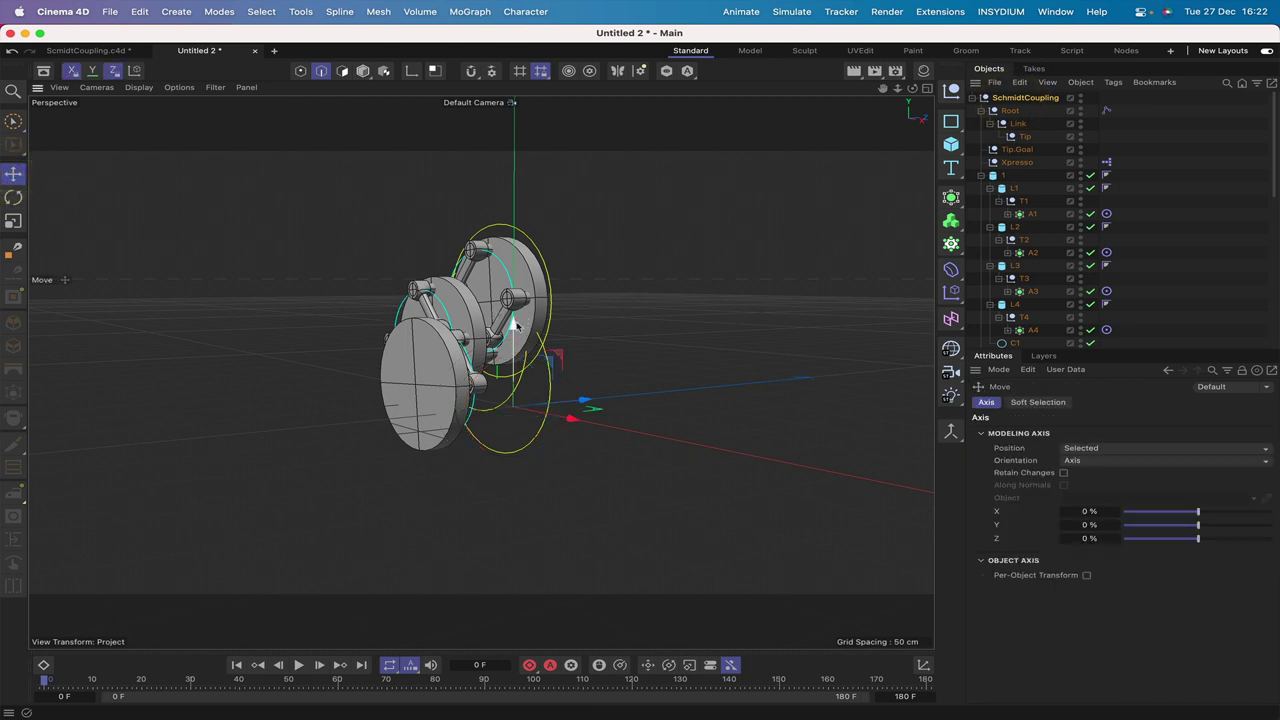
left_click_drag(516, 326, 557, 440)
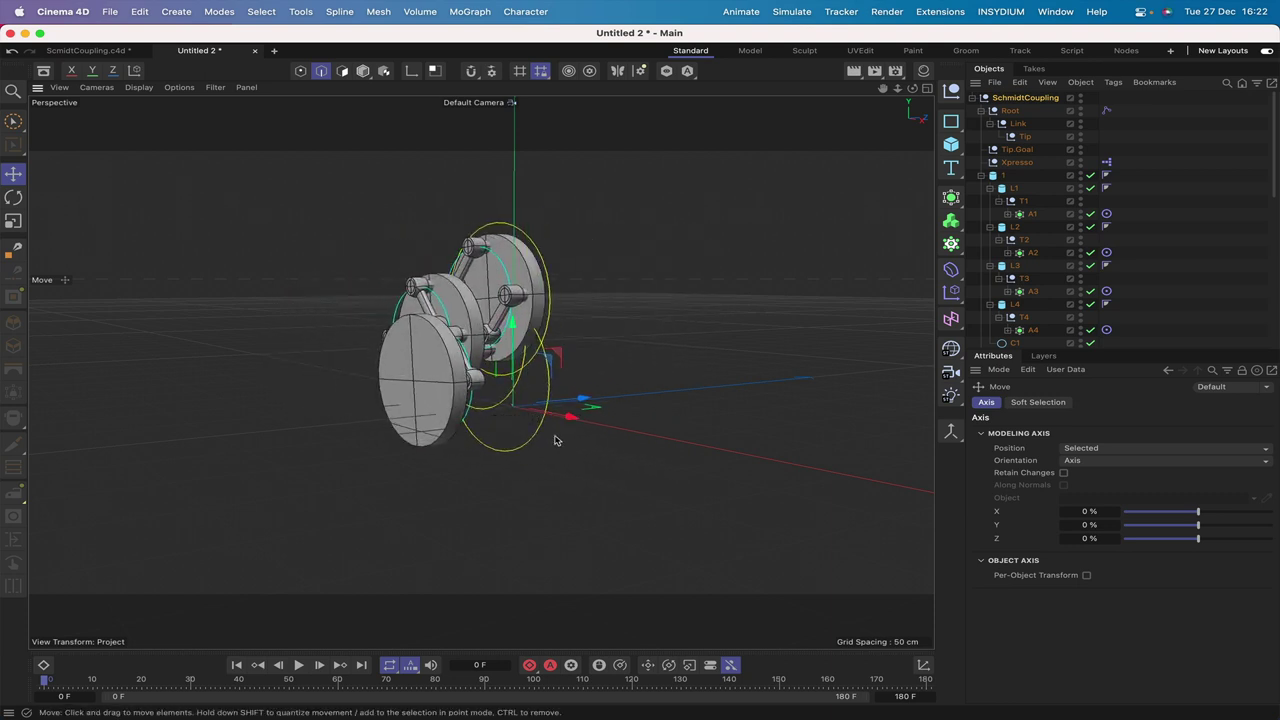
key("super+z")
key("super+z")
key("super+z")
key("super+z")
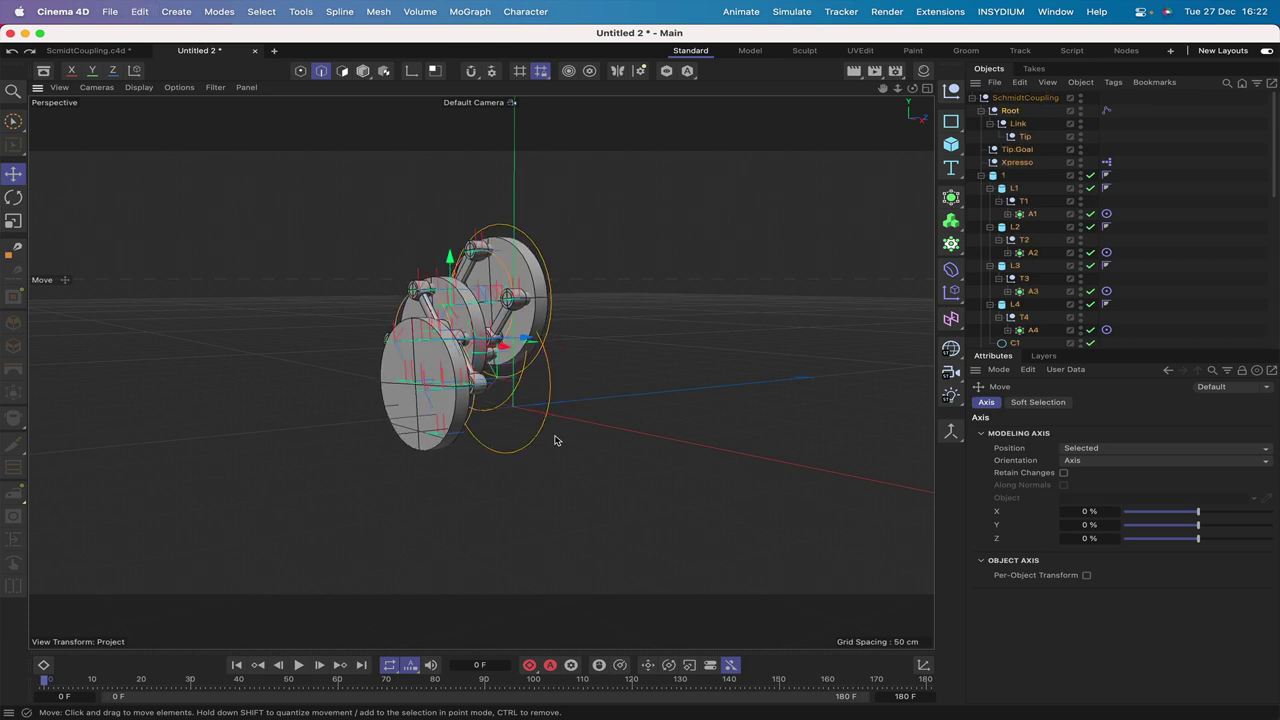
left_click_drag(556, 440, 646, 397, "alt")
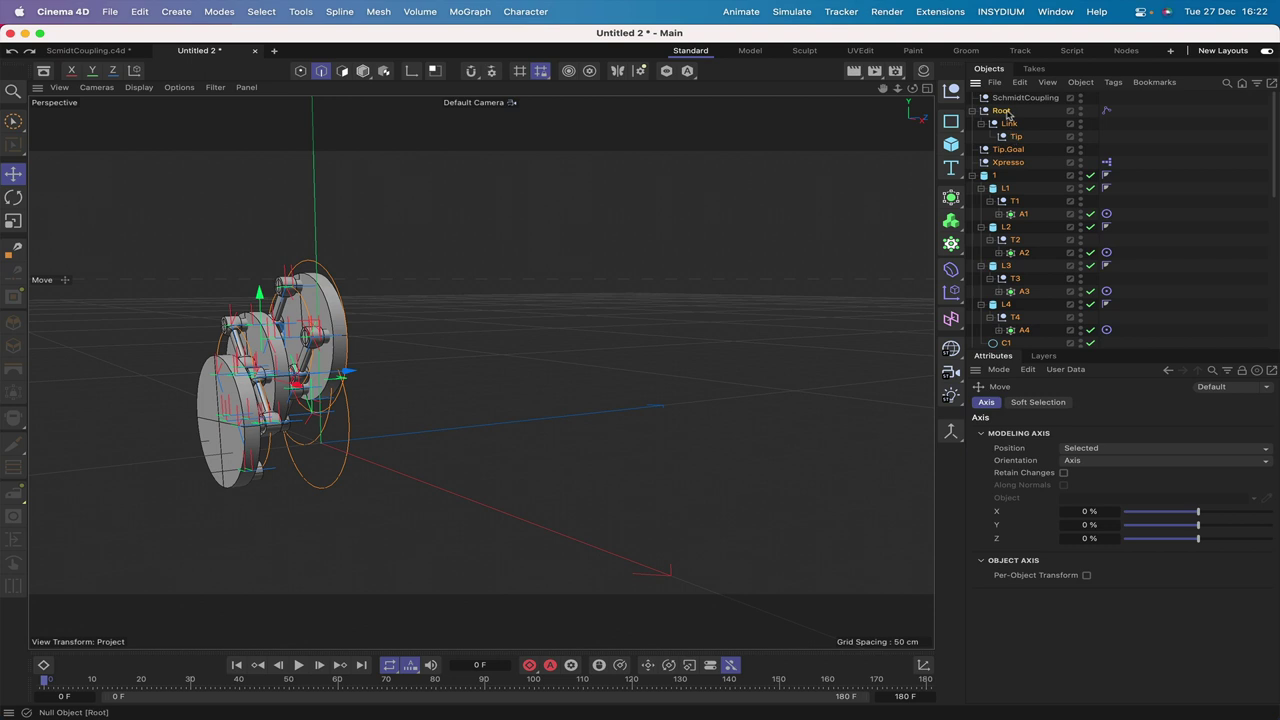
- Parent the selected rig objects under the SchmidtCoupling null again and clear the selection
left_click_drag(1028, 97, 1023, 95)
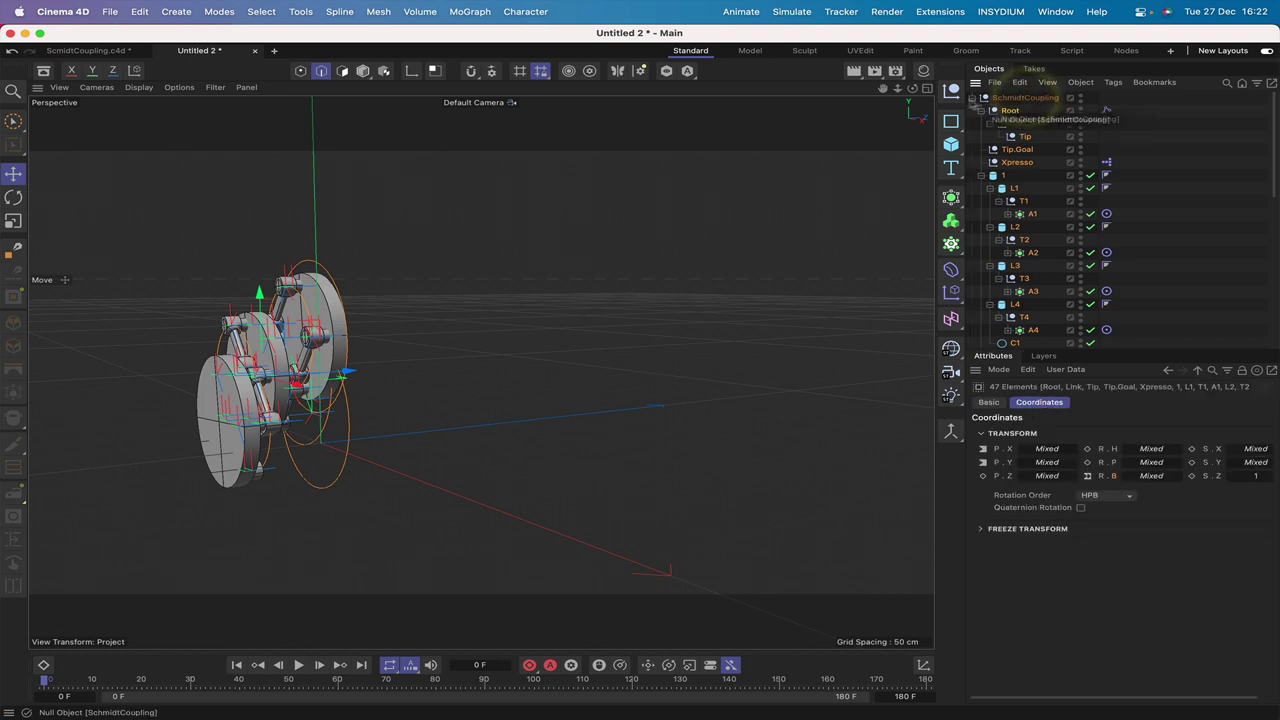
left_click_drag(882, 90, 880, 94)
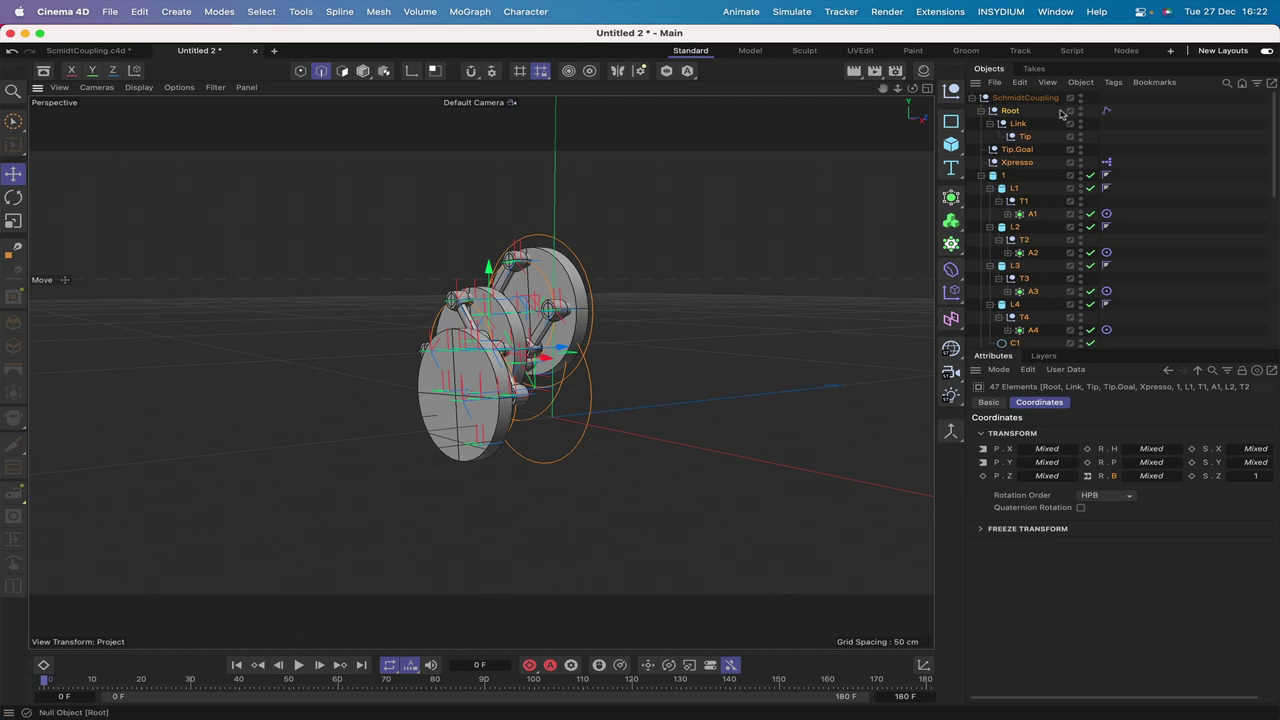
left_click(1058, 108)
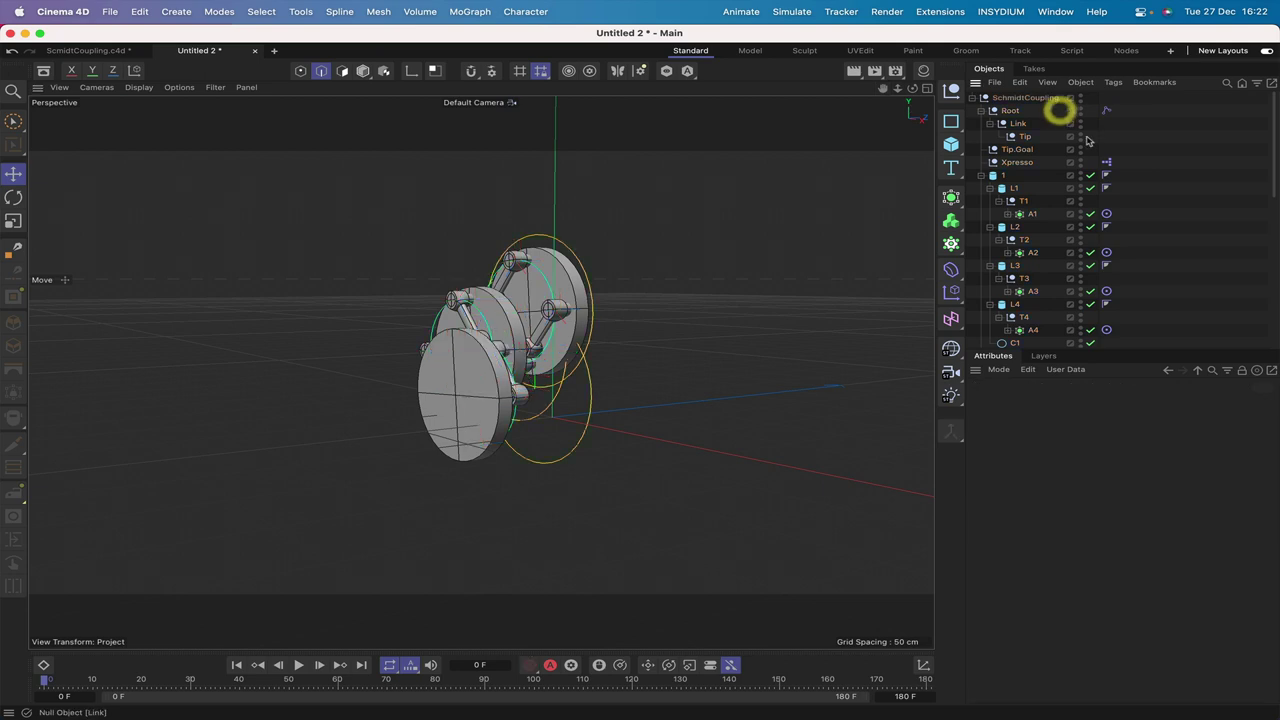
- In the XPresso setup, add Global Position X and Y input ports to the iterated node 1 and place them above its Object port
double_click(1106, 162)
left_click_drag(1071, 157, 669, 61)
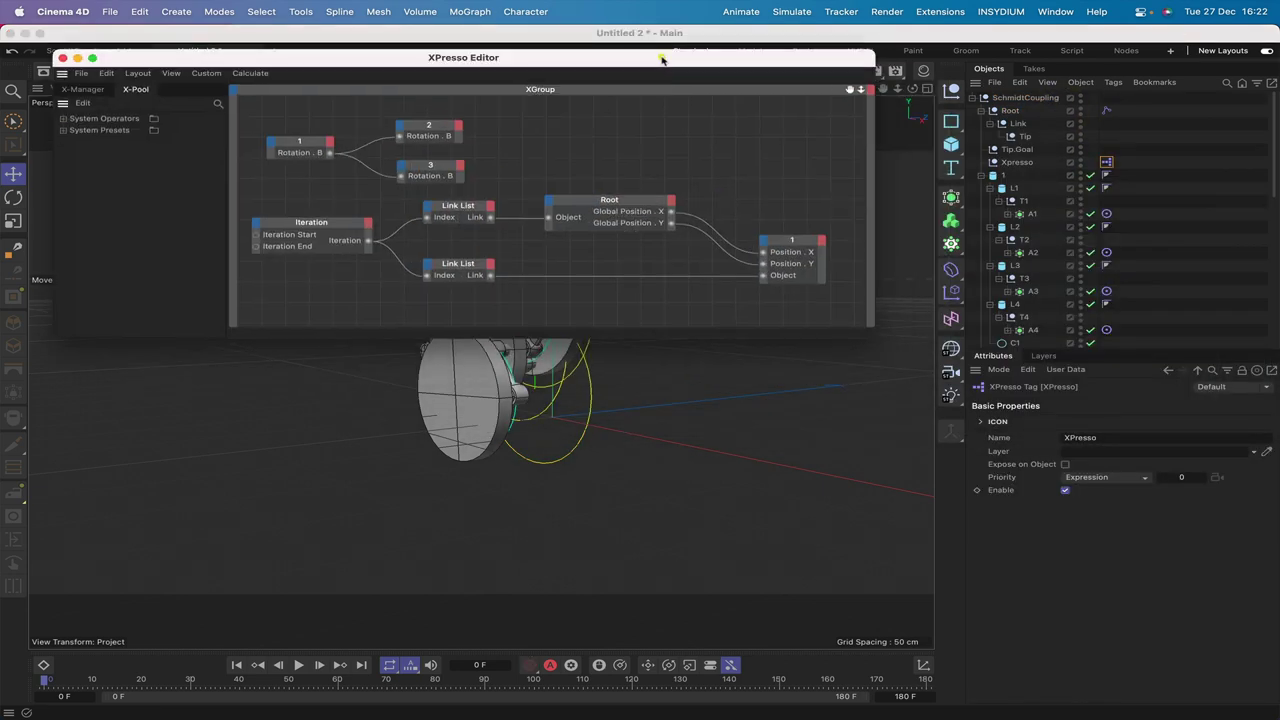
left_click(763, 242)
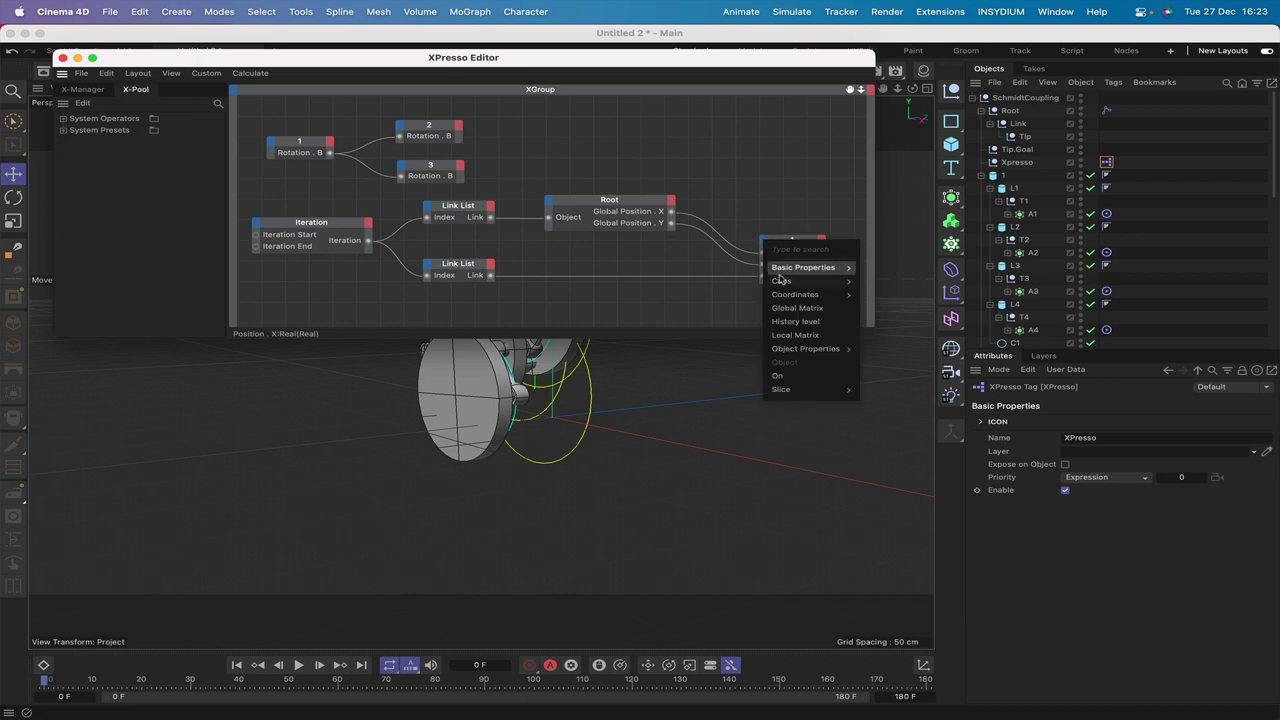
mouse_move(805, 281)
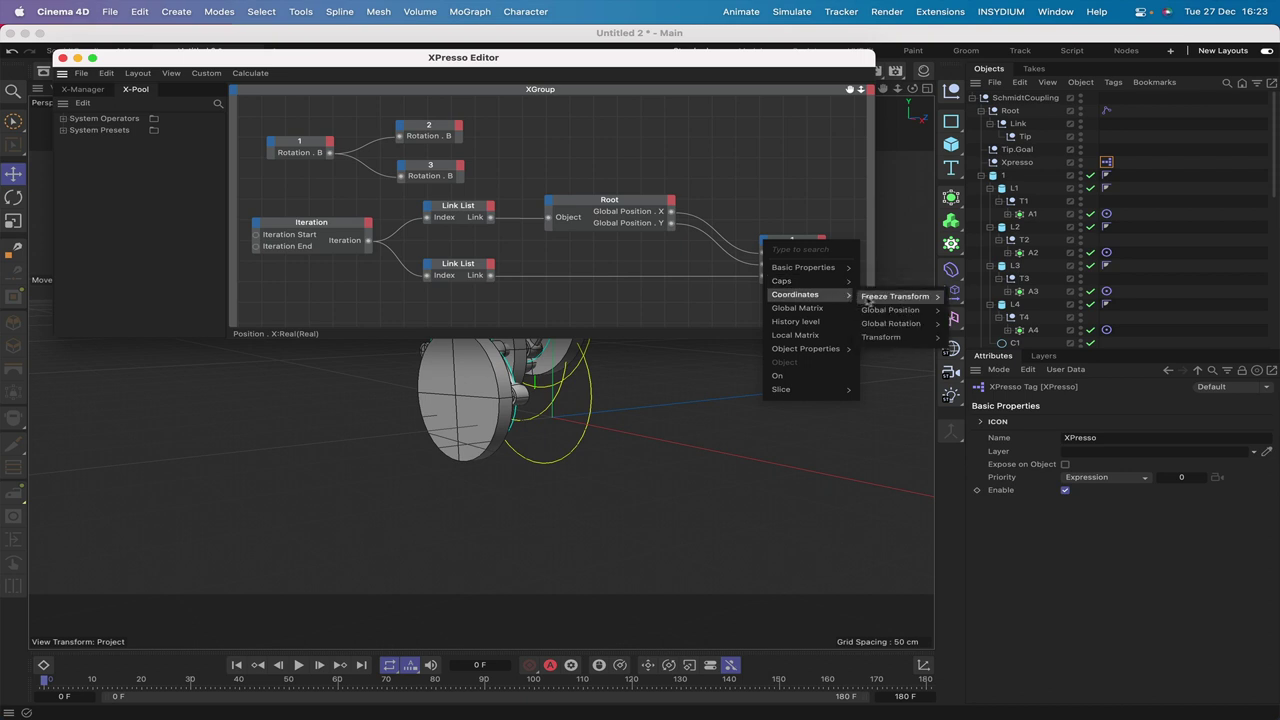
left_click(890, 309)
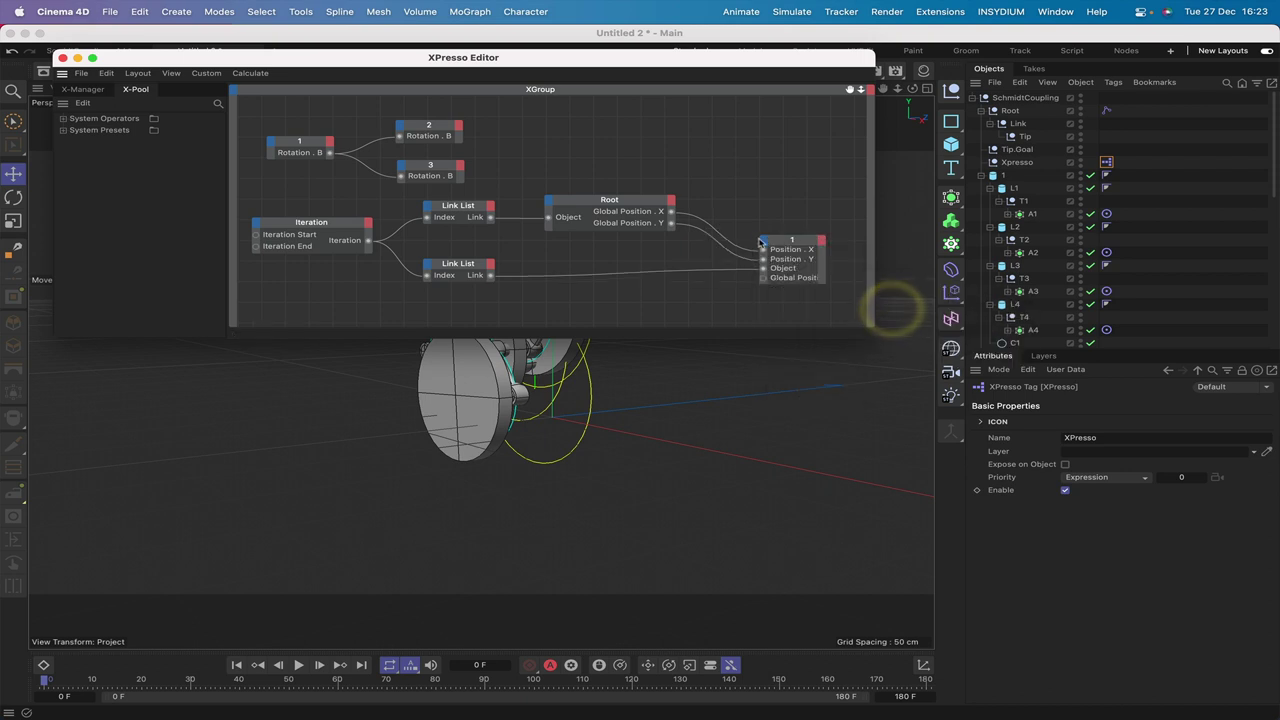
left_click(764, 242)
mouse_move(852, 300)
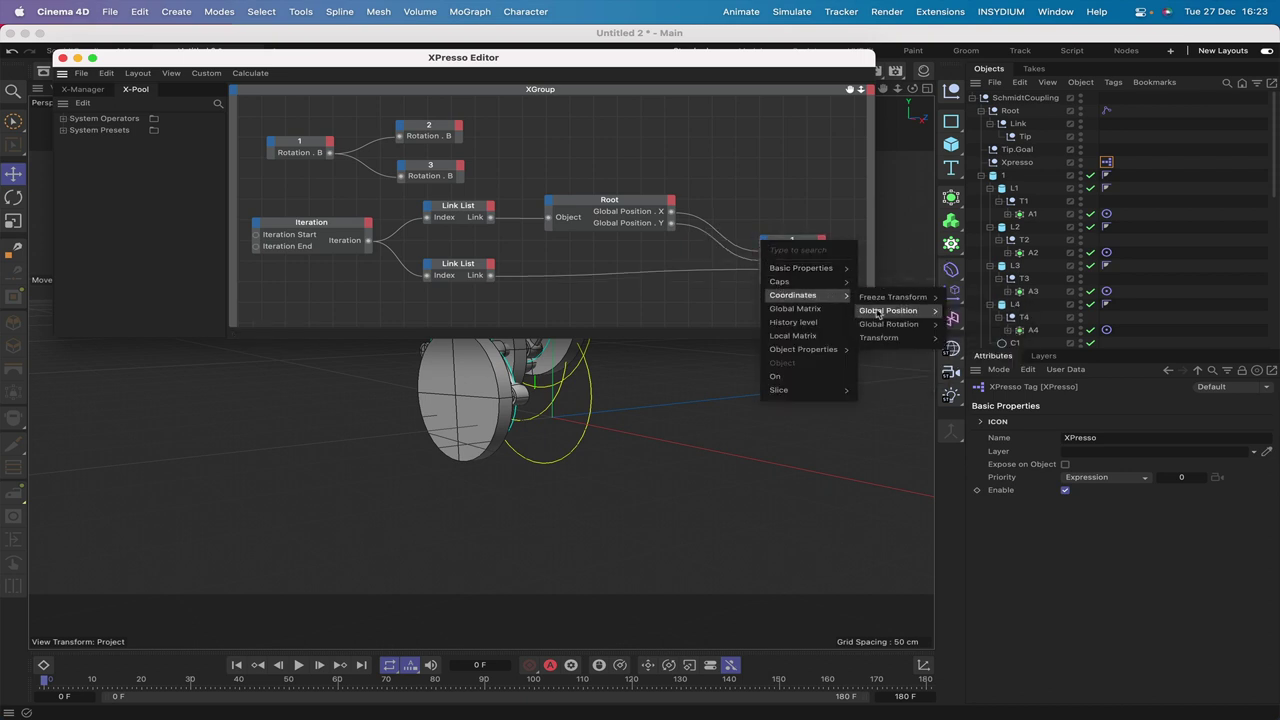
mouse_move(920, 312)
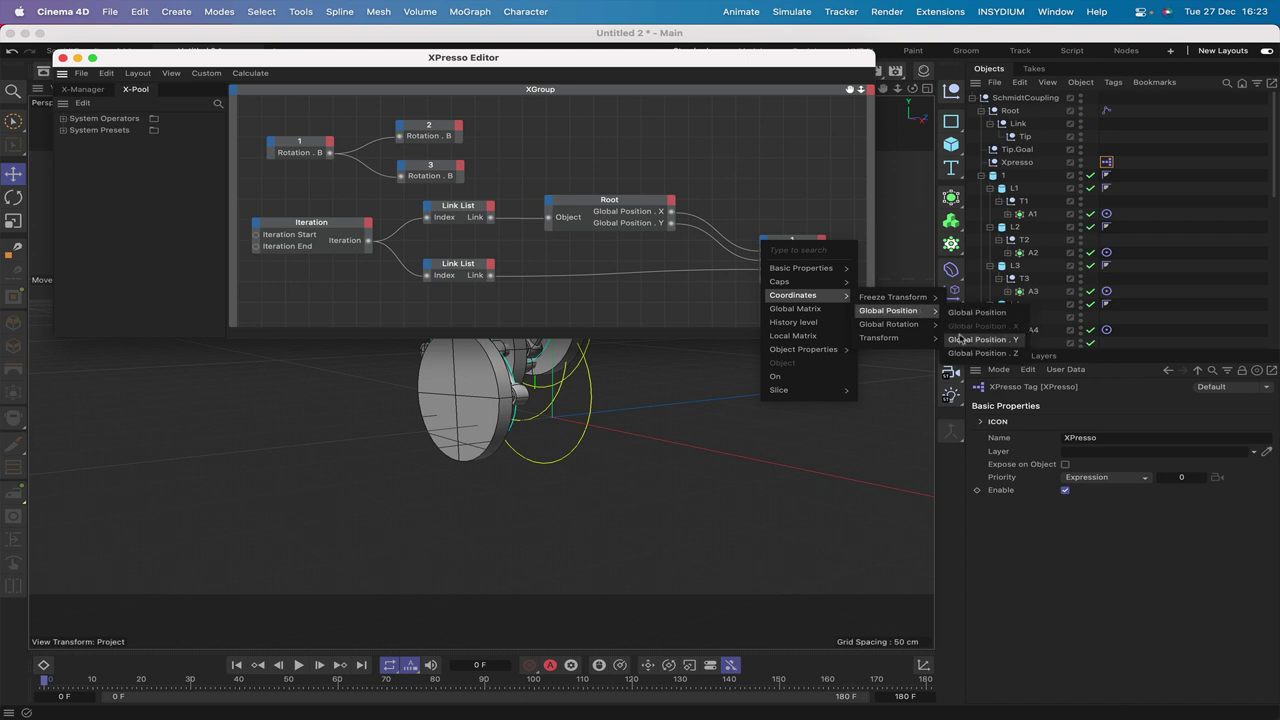
left_click(982, 339)
left_click(812, 246)
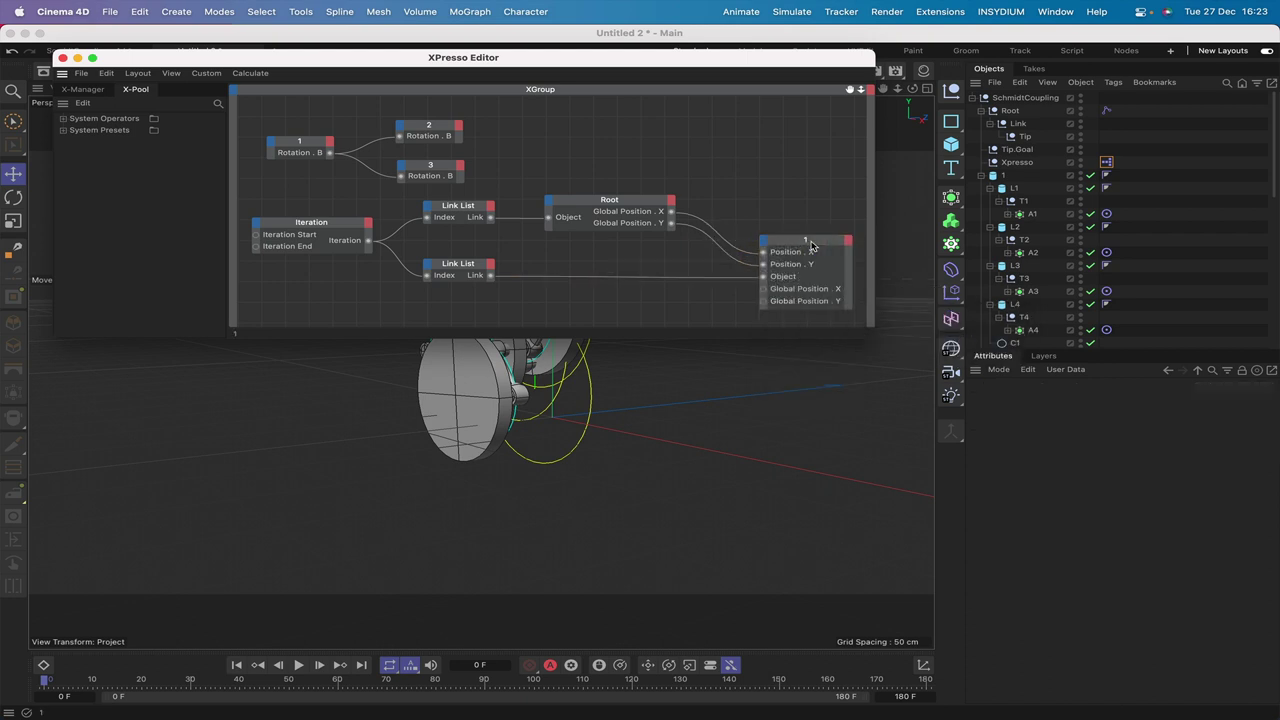
left_click_drag(806, 272, 806, 293)
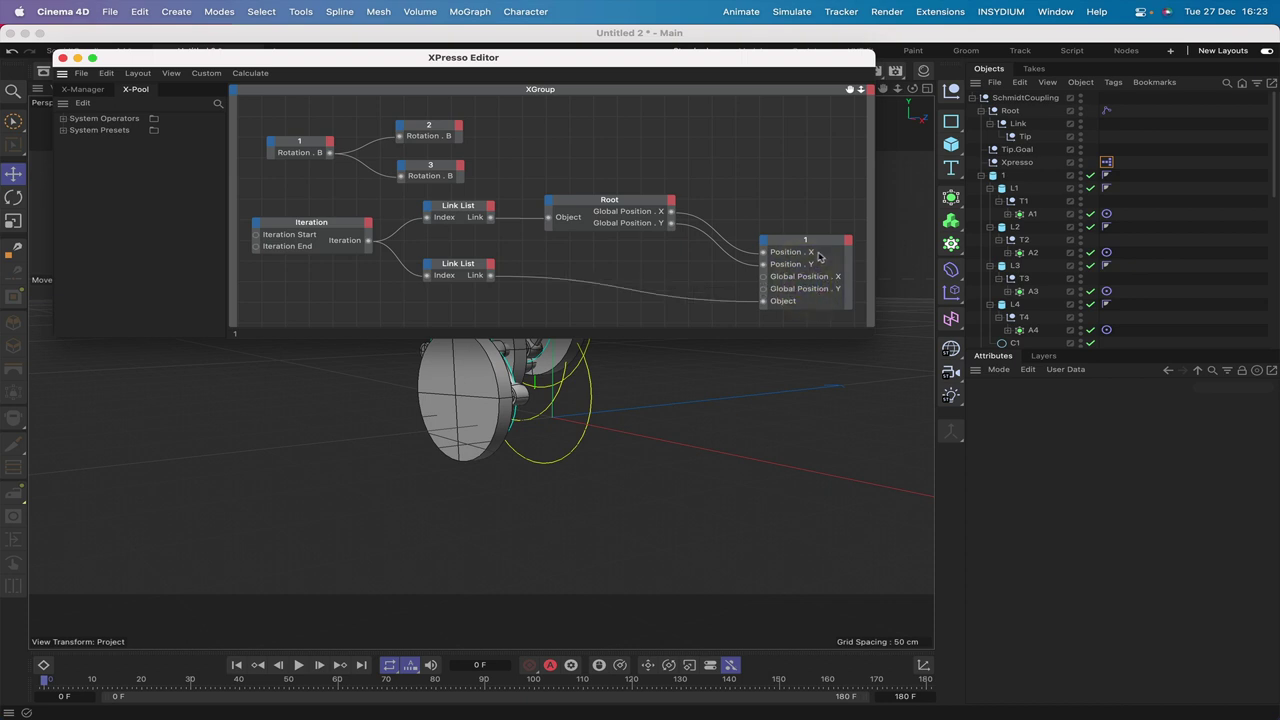
- Delete the Position X and Position Y input ports from the iterated node 1 in the XPresso setup
right_click(786, 257)
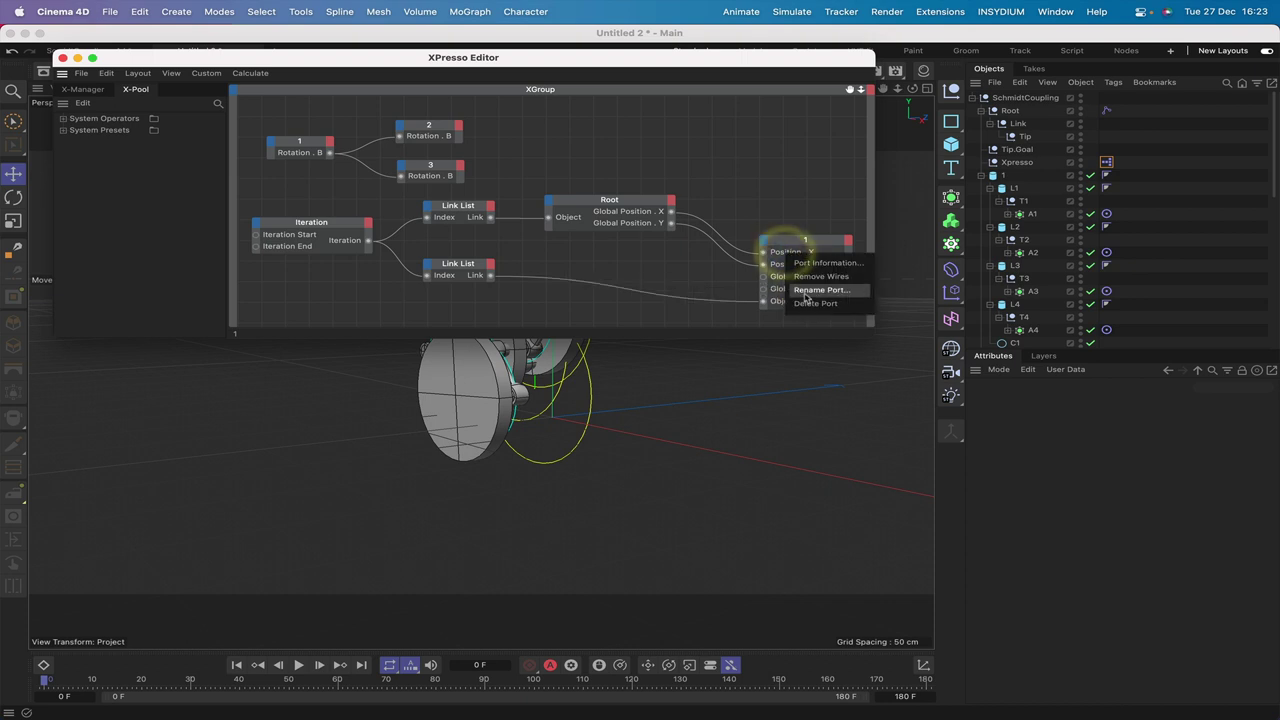
left_click(803, 287)
right_click(788, 253)
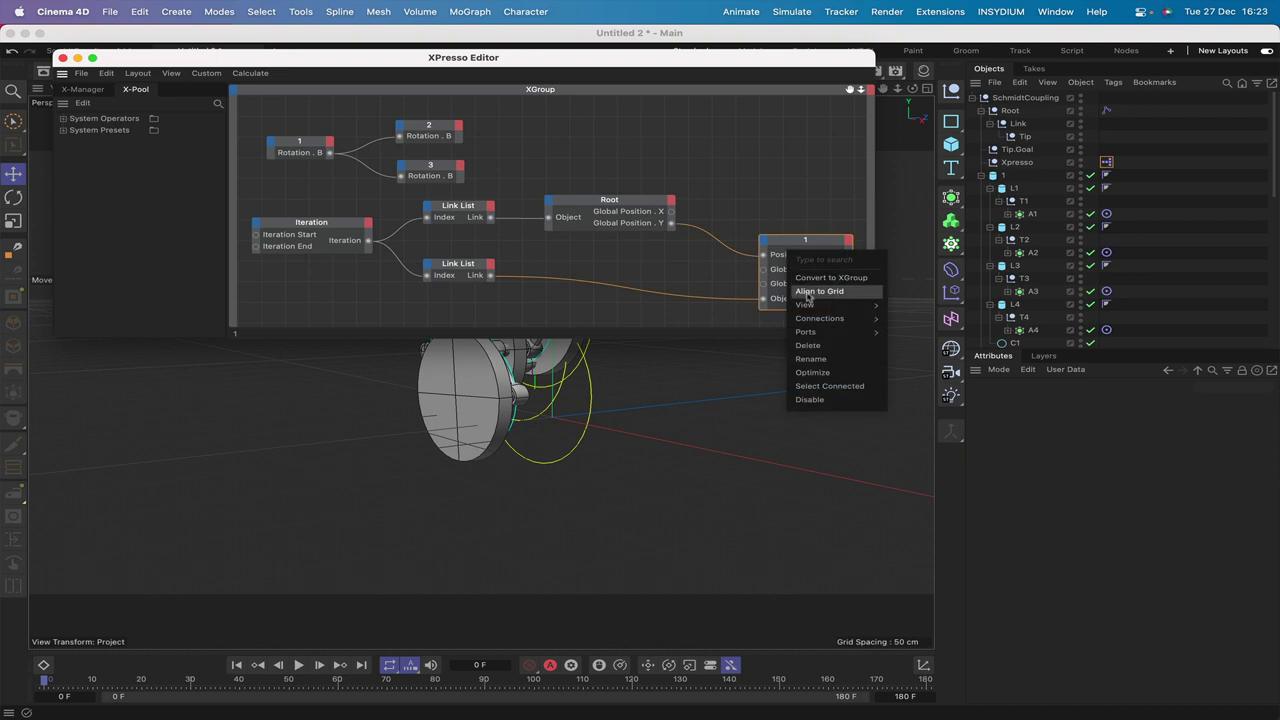
left_click(806, 200)
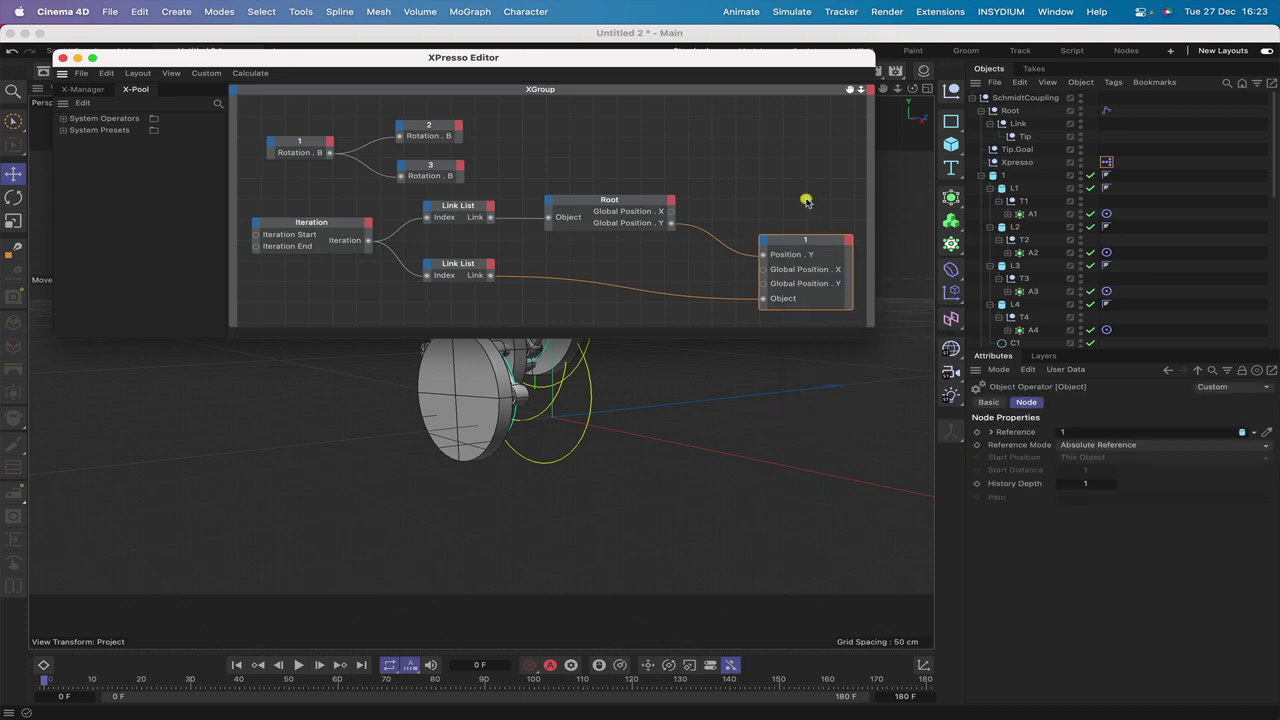
right_click(790, 256)
left_click(806, 302)
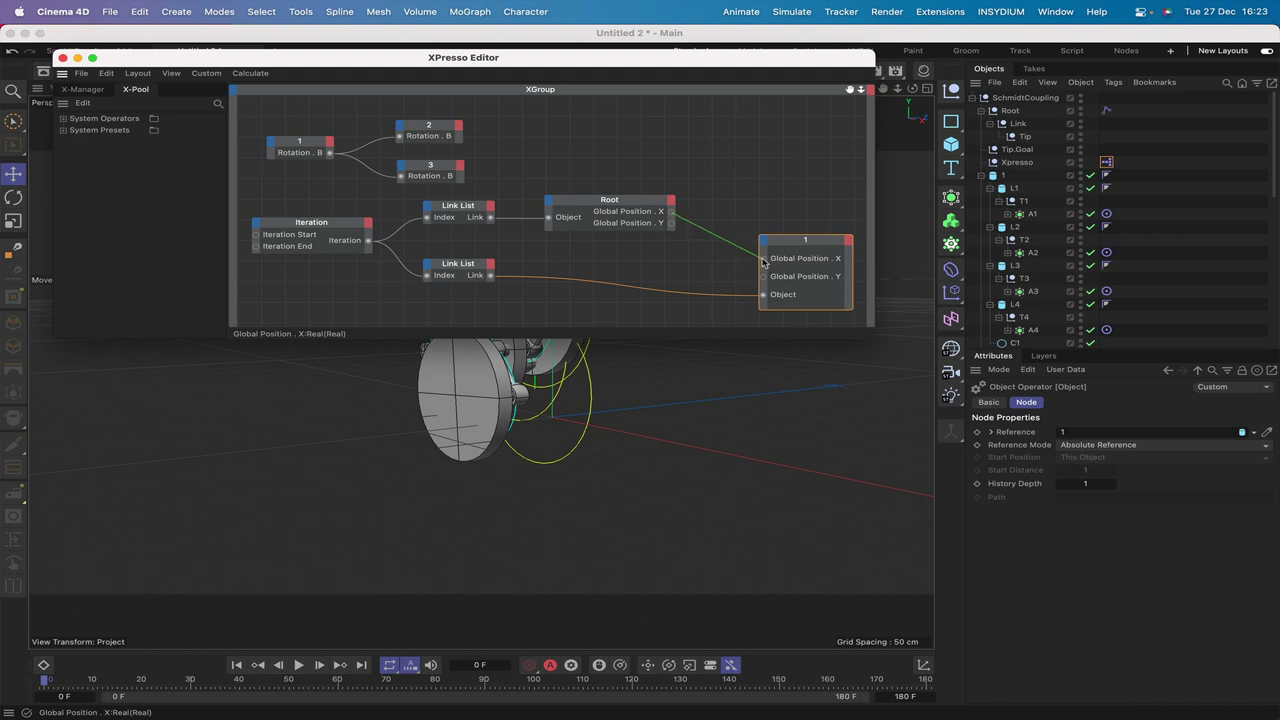
- Wire Root's Global Position X and Y outputs to the matching inputs on node 1, and return to the main scene
left_click_drag(763, 260, 763, 258)
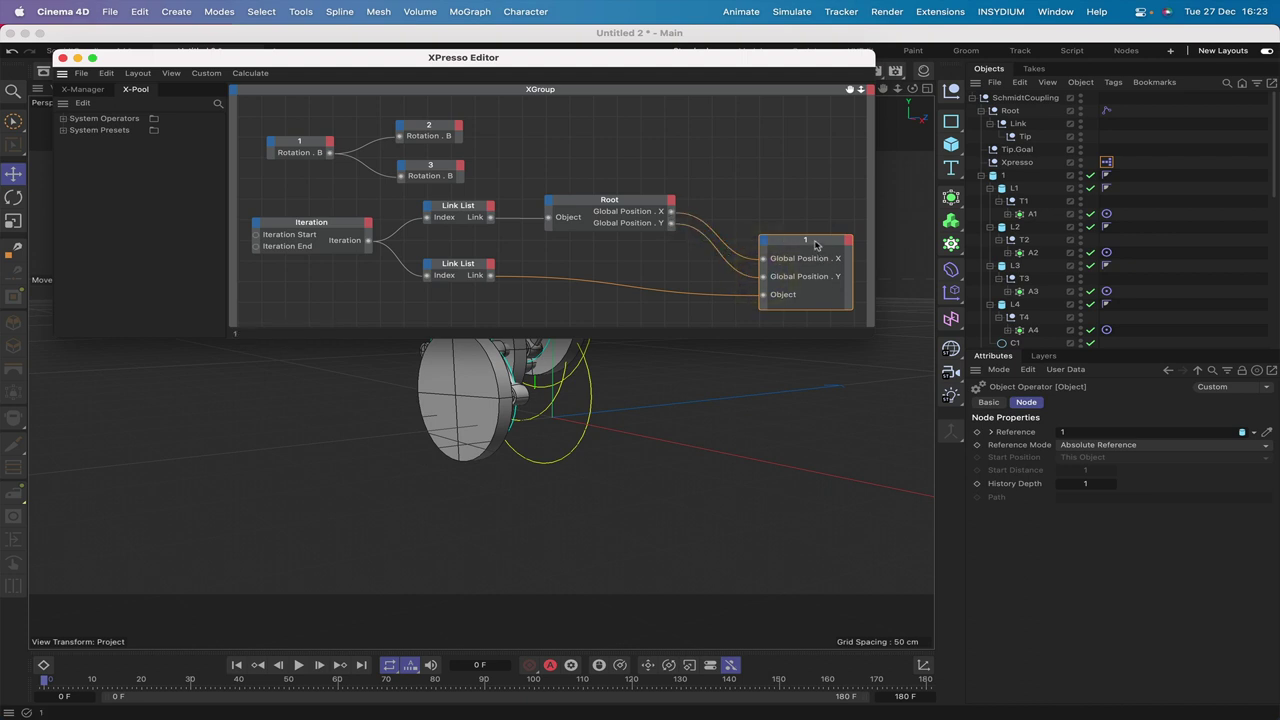
left_click(727, 157)
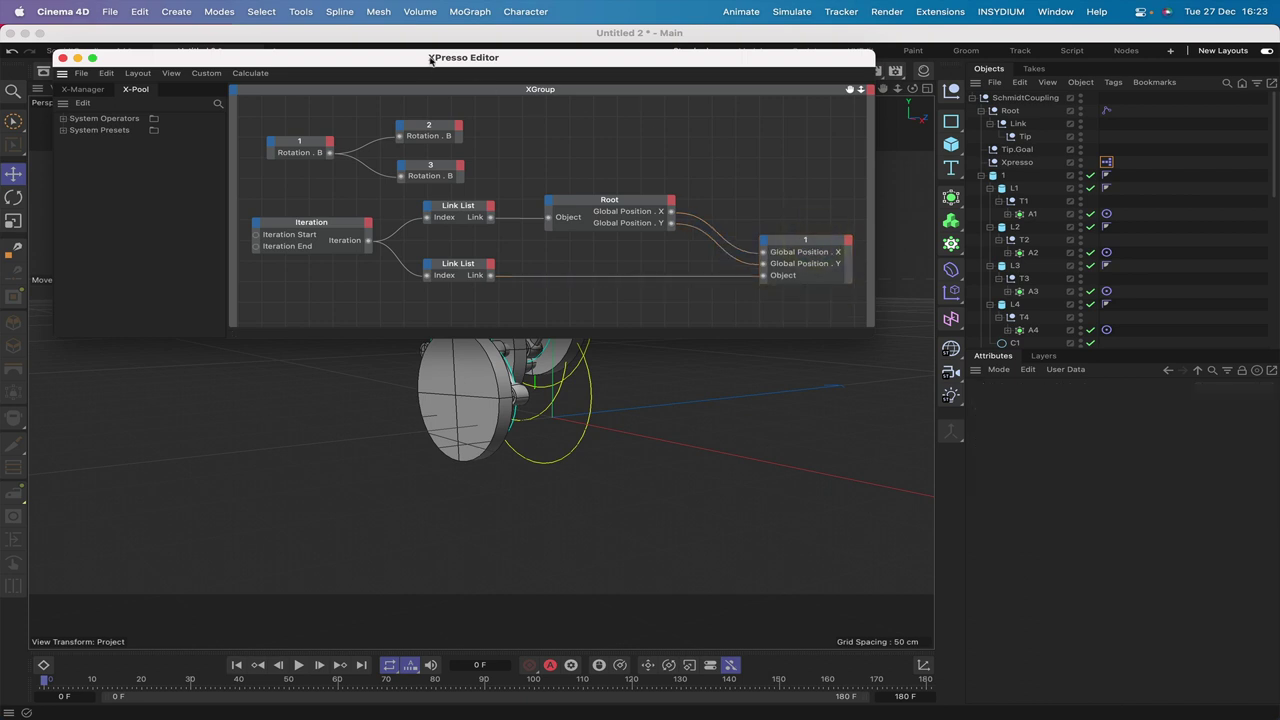
left_click_drag(430, 58, 570, 57)
left_click(199, 50)
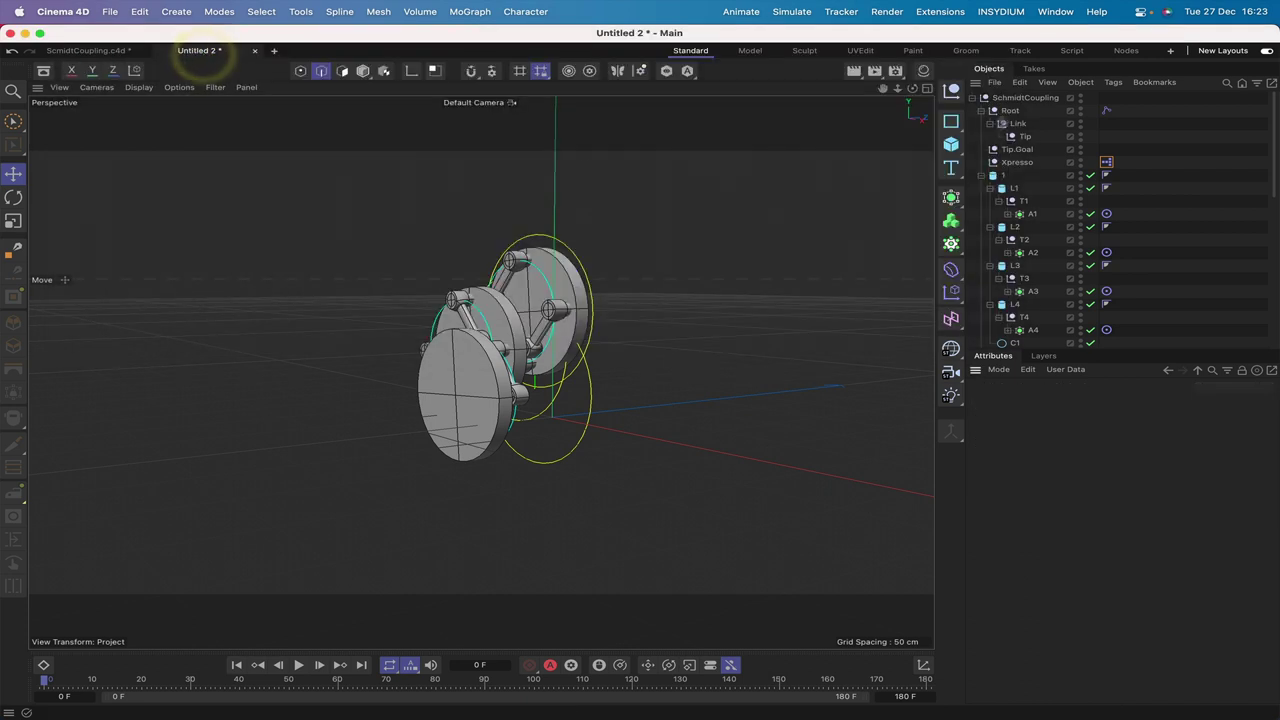
- Move the SchmidtCoupling null to about X 17.4 cm, Y 46.7 cm, Z -25.9 cm
left_click(1015, 99)
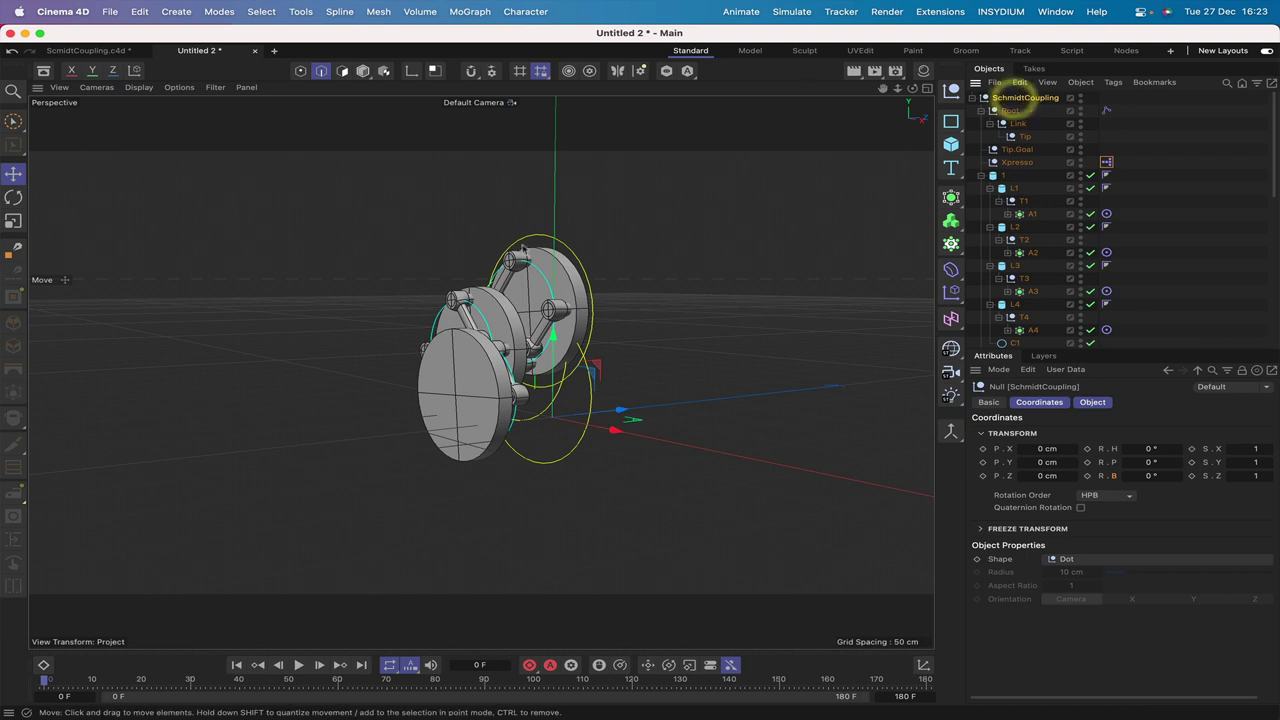
mouse_move(551, 336)
left_mouse_down()
mouse_move(560, 385)
mouse_move(557, 338)
left_mouse_up()
mouse_move(614, 431)
left_mouse_down()
mouse_move(665, 440)
mouse_move(585, 428)
mouse_move(697, 447)
mouse_move(680, 440)
mouse_move(785, 398)
mouse_move(657, 443)
mouse_move(667, 466)
mouse_move(600, 441)
left_mouse_up()
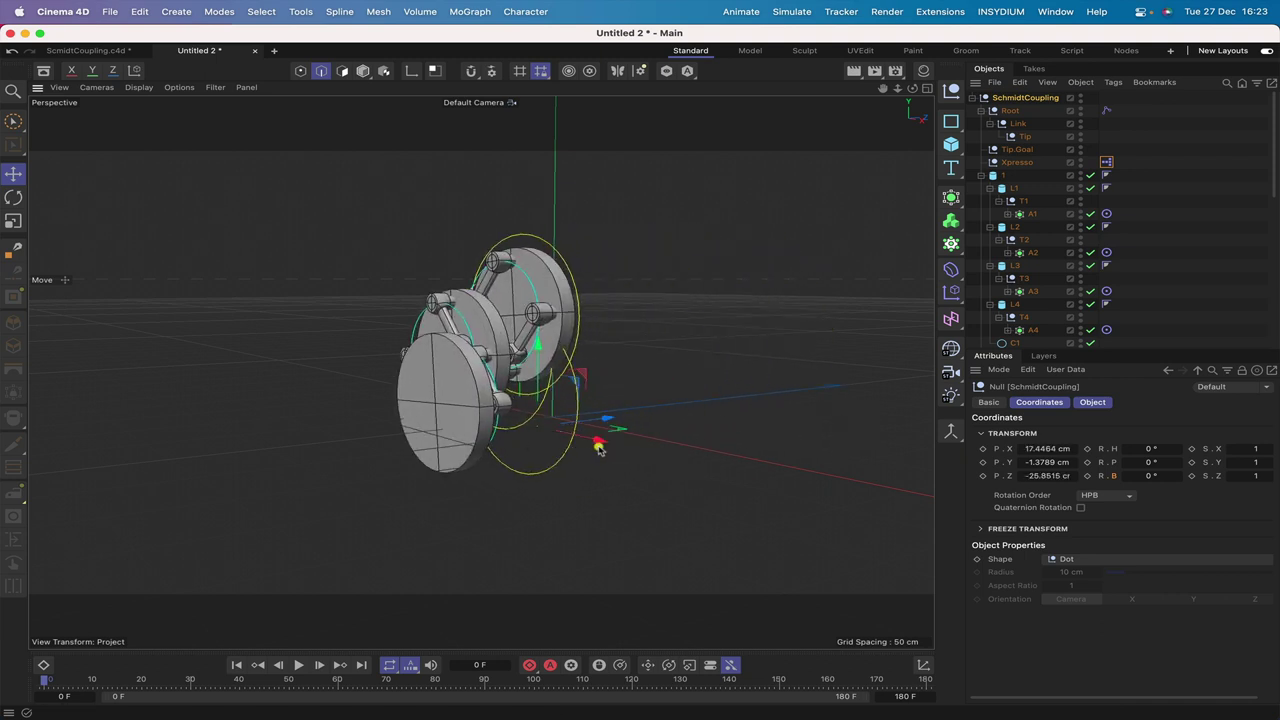
left_click_drag(536, 344, 537, 282)
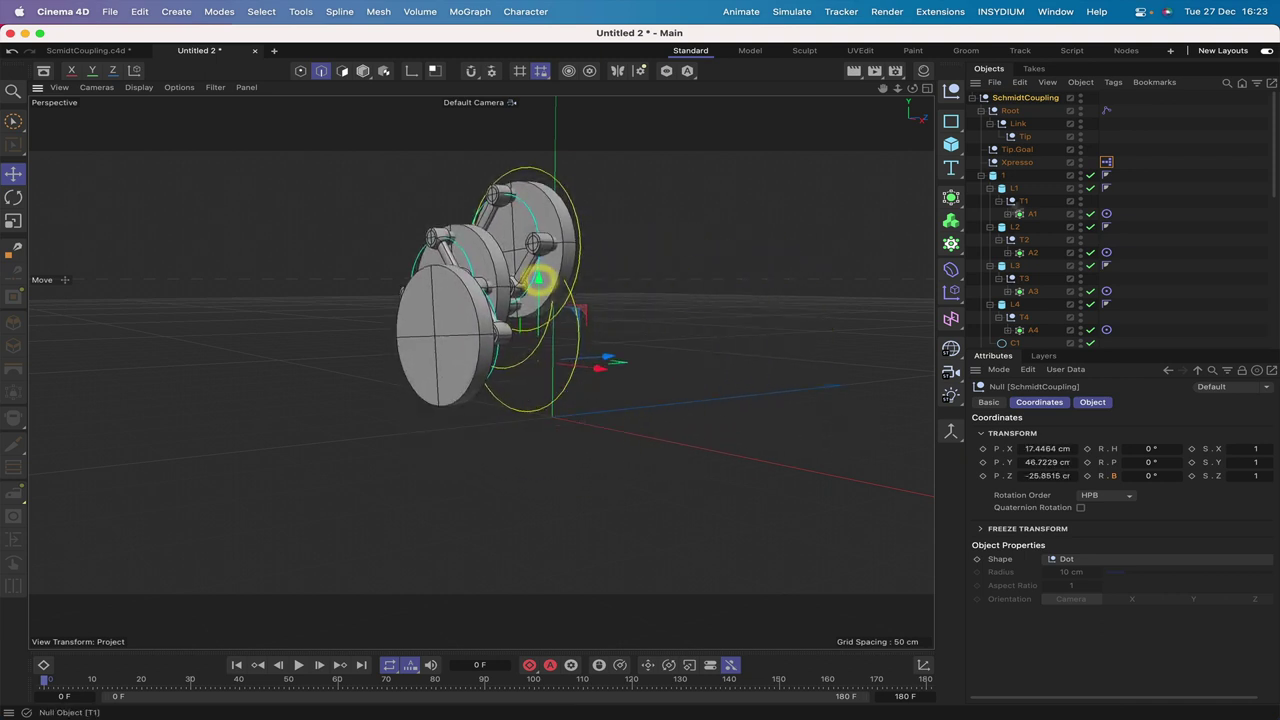
- Shift Tip.Goal horizontally and rotate cylinder 1 to a bank angle of about -4.1°
left_click(1016, 150)
left_click_drag(519, 330, 606, 331)
left_click(1003, 175)
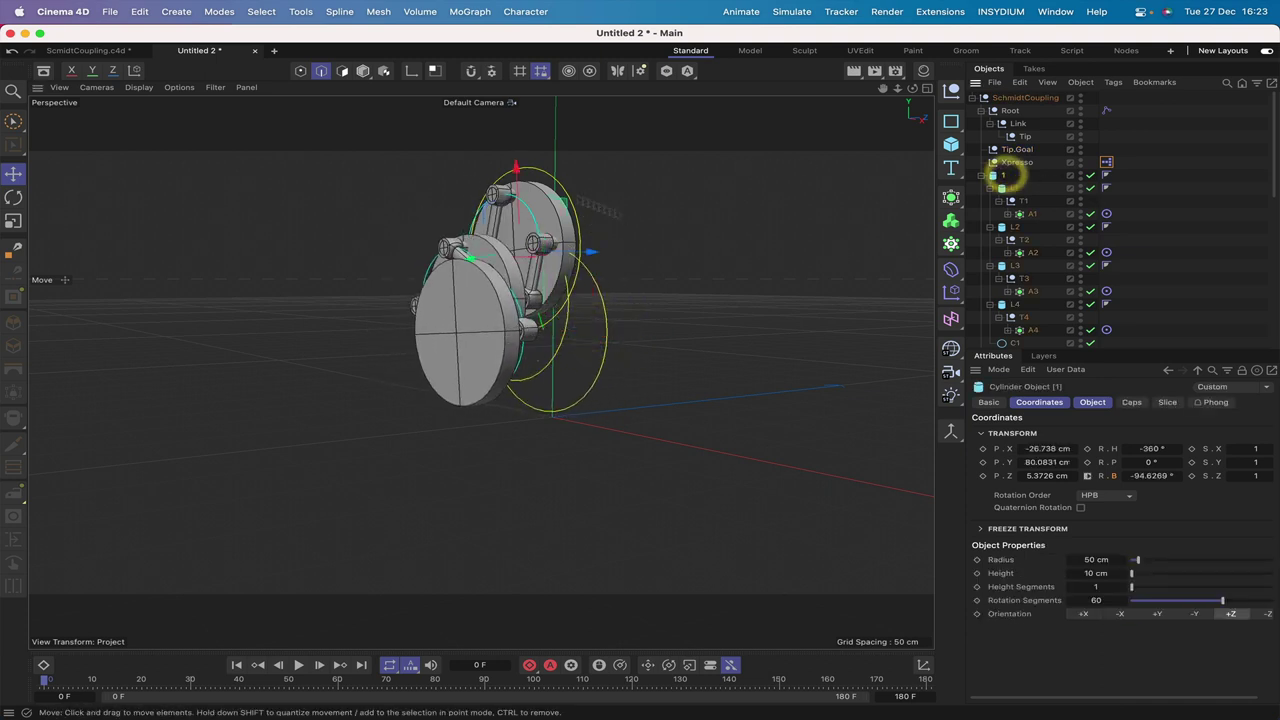
left_click(13, 197)
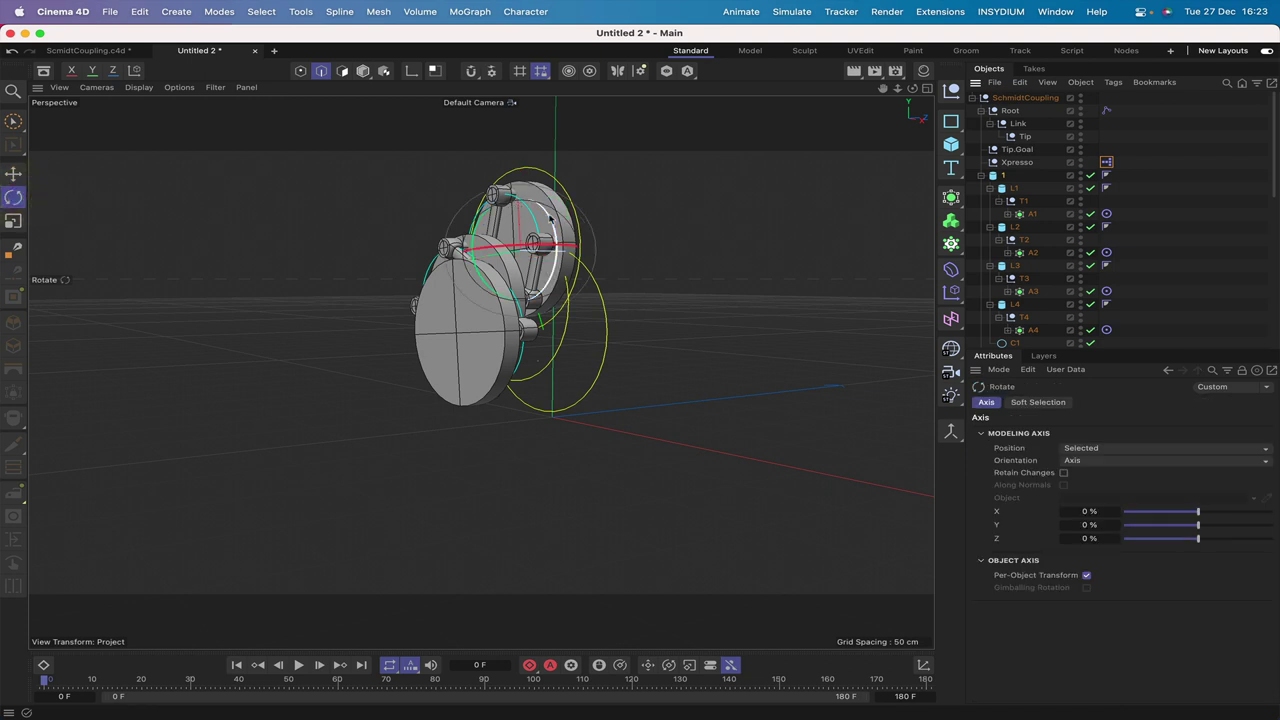
left_click_drag(549, 203, 541, 288)
mouse_move(883, 88)
left_mouse_down()
mouse_move(893, 100)
mouse_move(884, 93)
left_mouse_up()
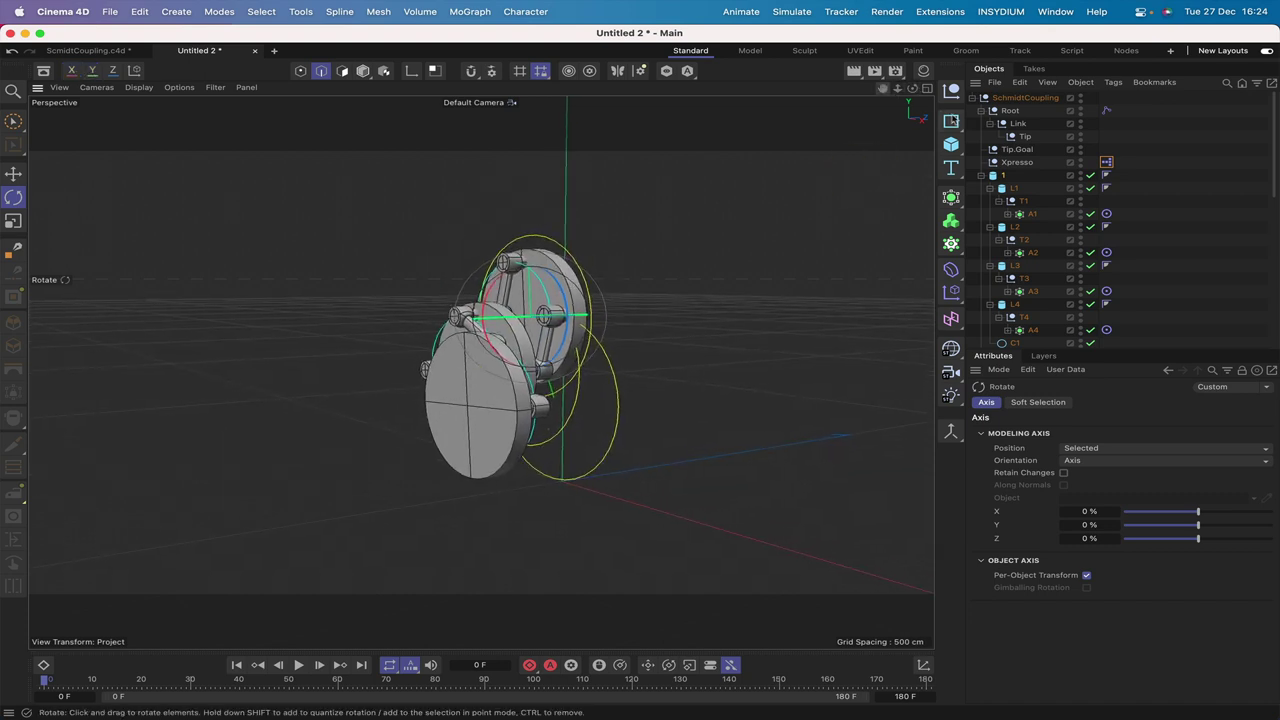
- Reselect cylinder 1 and rotate it again around its bank axis to drive the coupling
left_click(1046, 118)
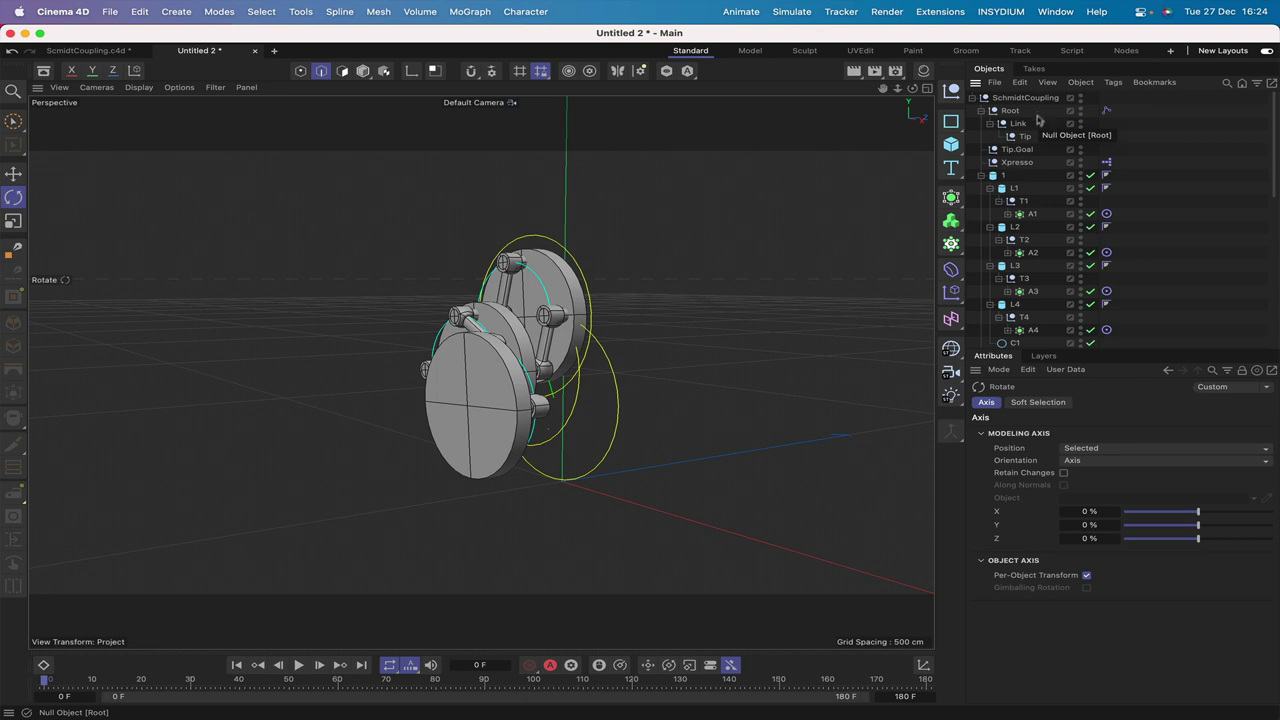
left_click(1004, 176)
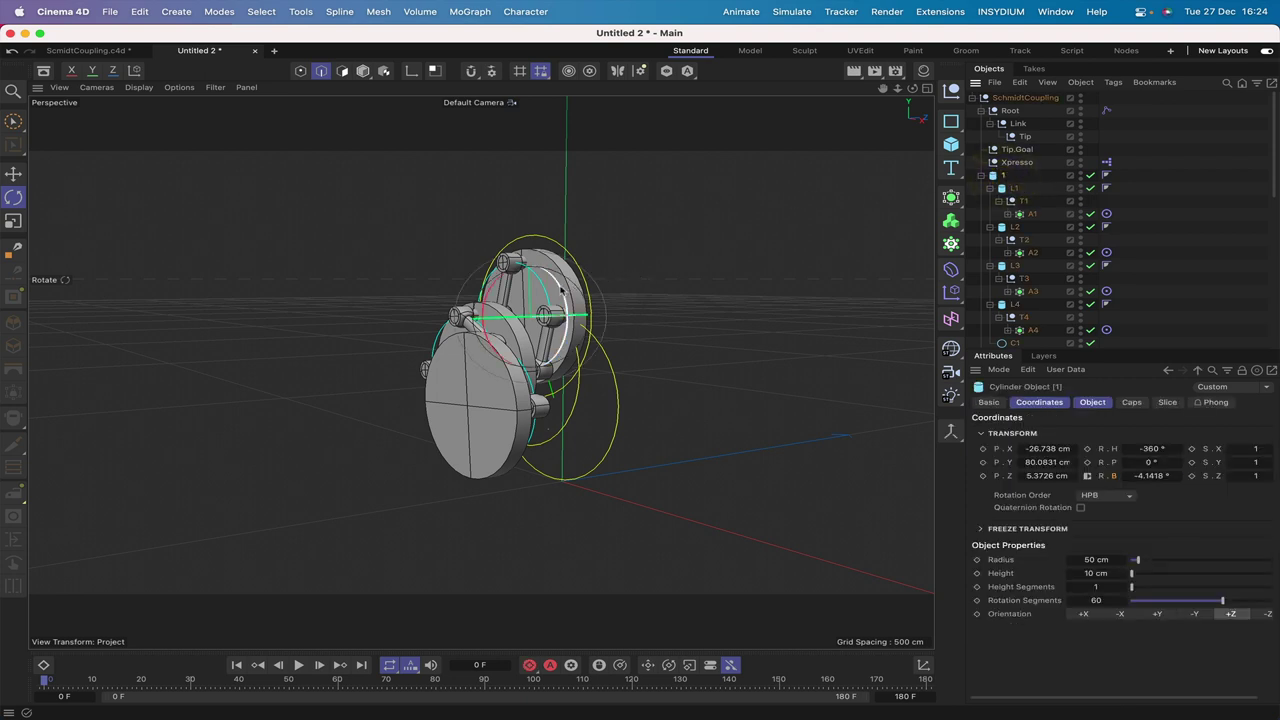
mouse_move(562, 290)
left_mouse_down()
mouse_move(568, 326)
mouse_move(557, 292)
left_mouse_up()
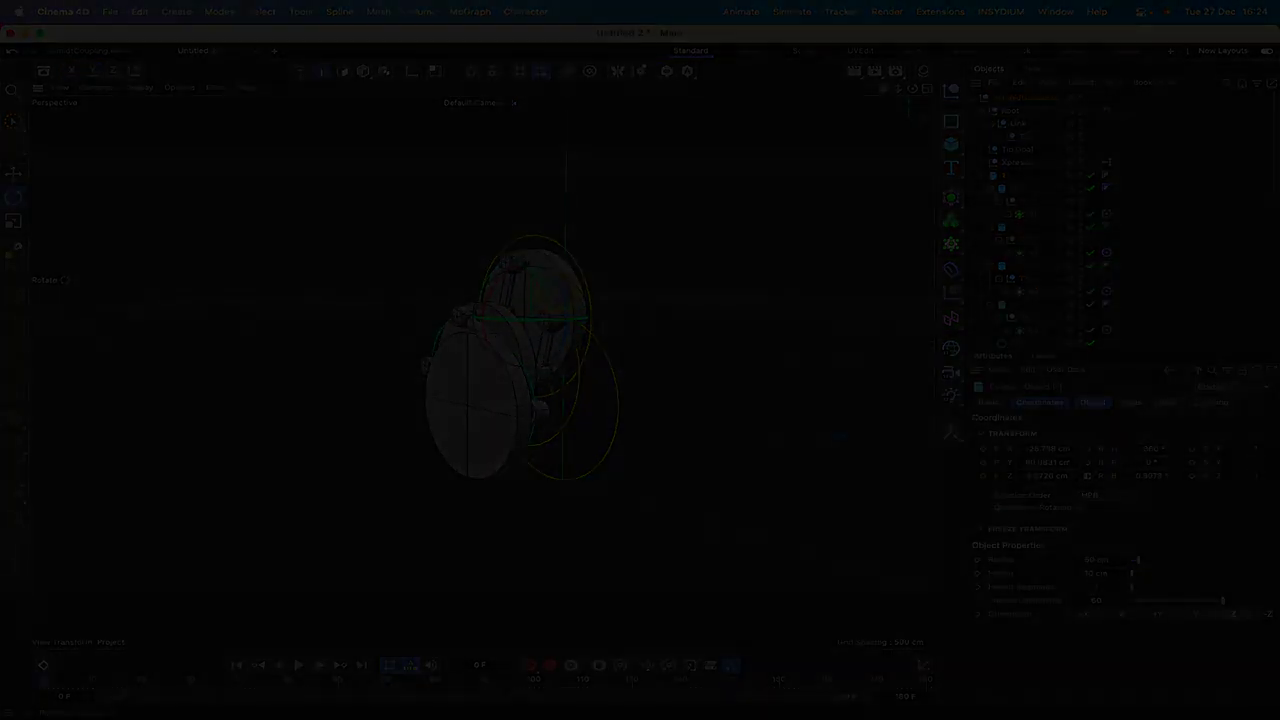